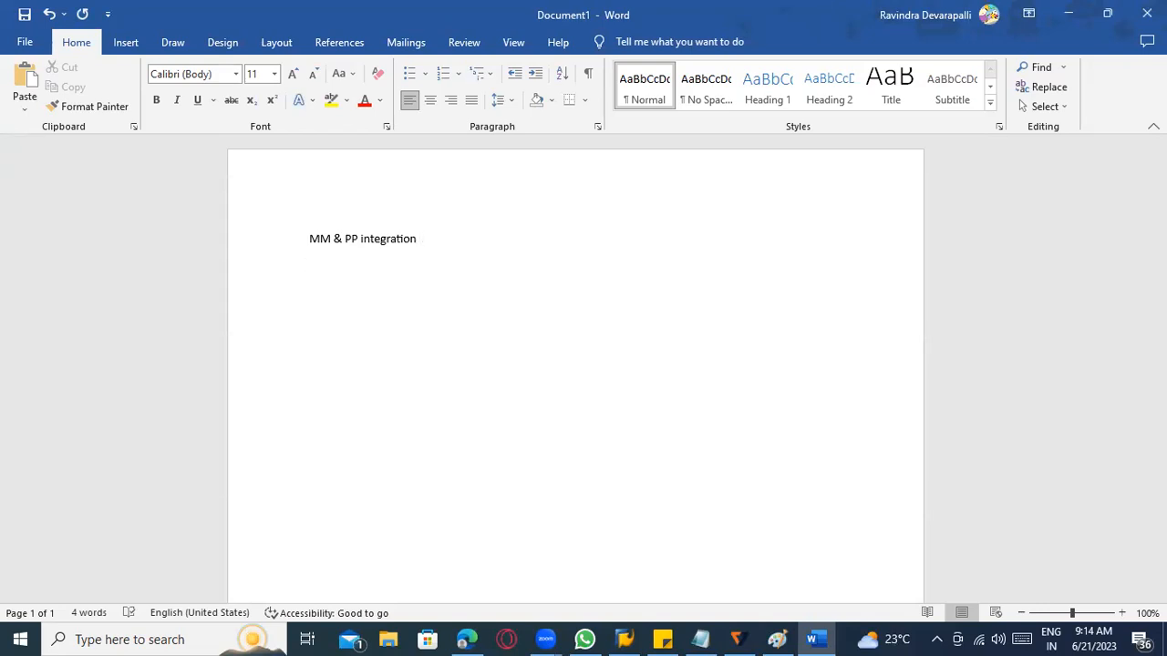
# Start a numbered list below the heading with "While Issuing the components to Production / process order --> MM & PP".
pyautogui.press('Return')
pyautogui.write('1) While I')
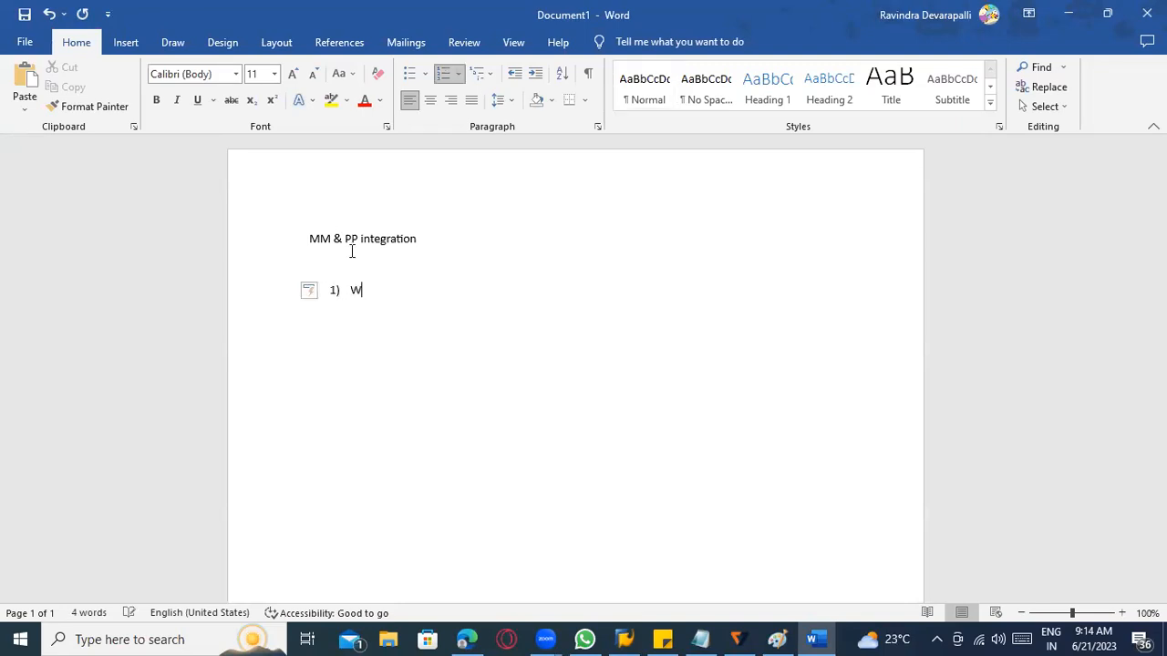
pyautogui.write('ssuei')
pyautogui.press('BackSpace')
pyautogui.press('BackSpace')
pyautogui.write('ing the components t')
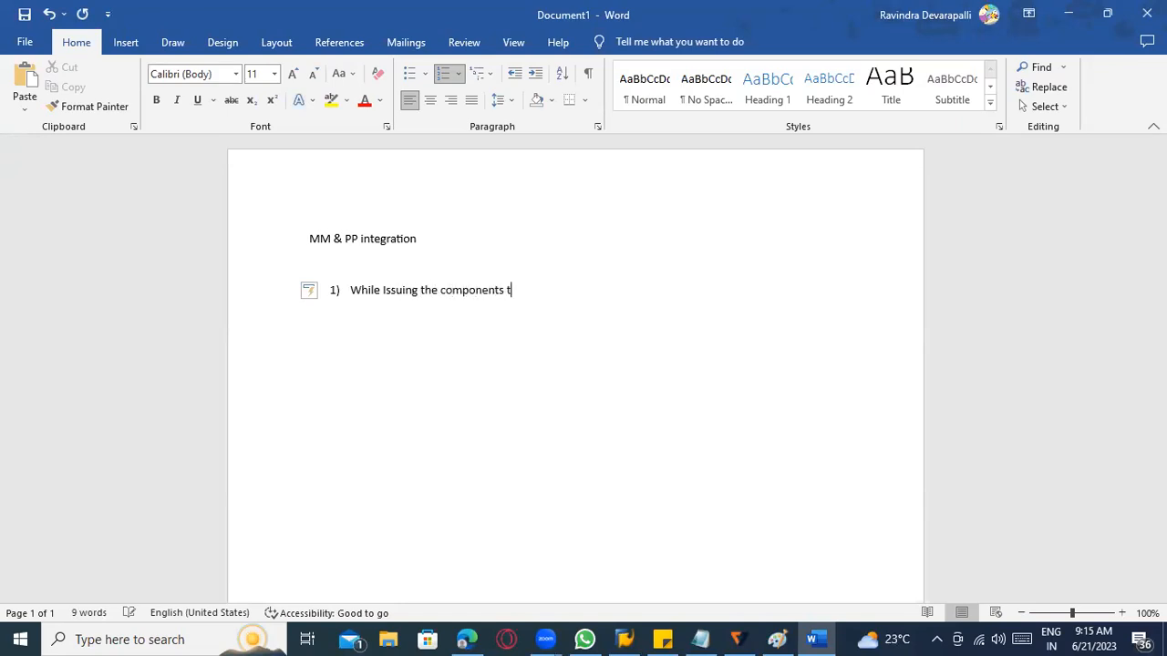
pyautogui.write('o Pr')
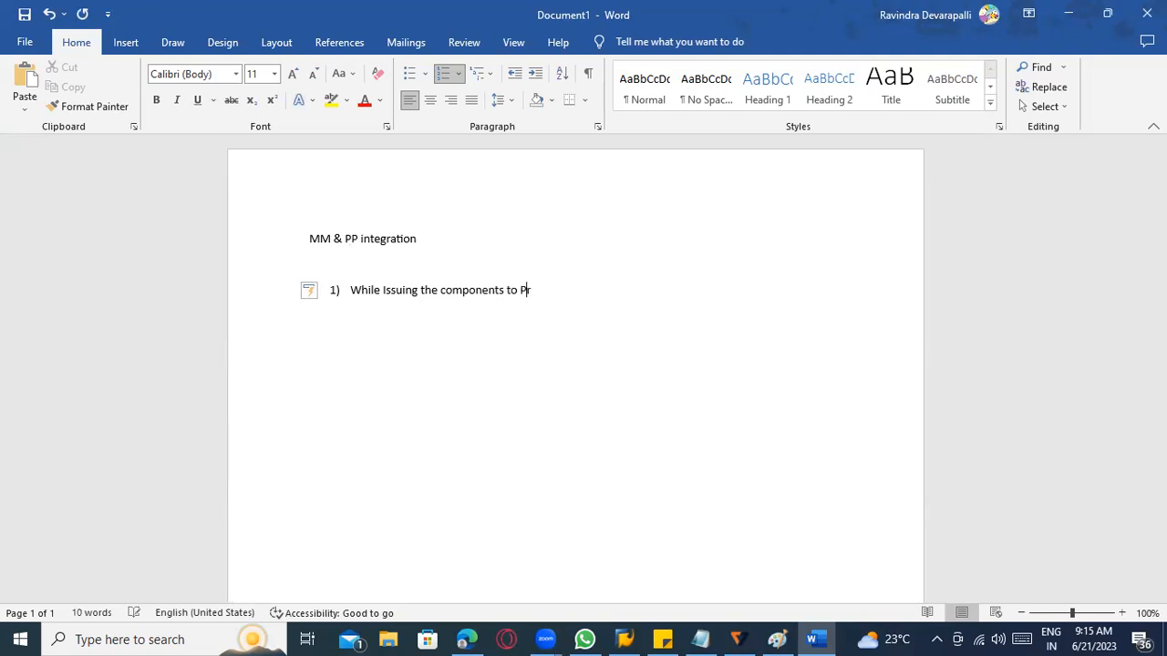
pyautogui.write('oduction / process order ')
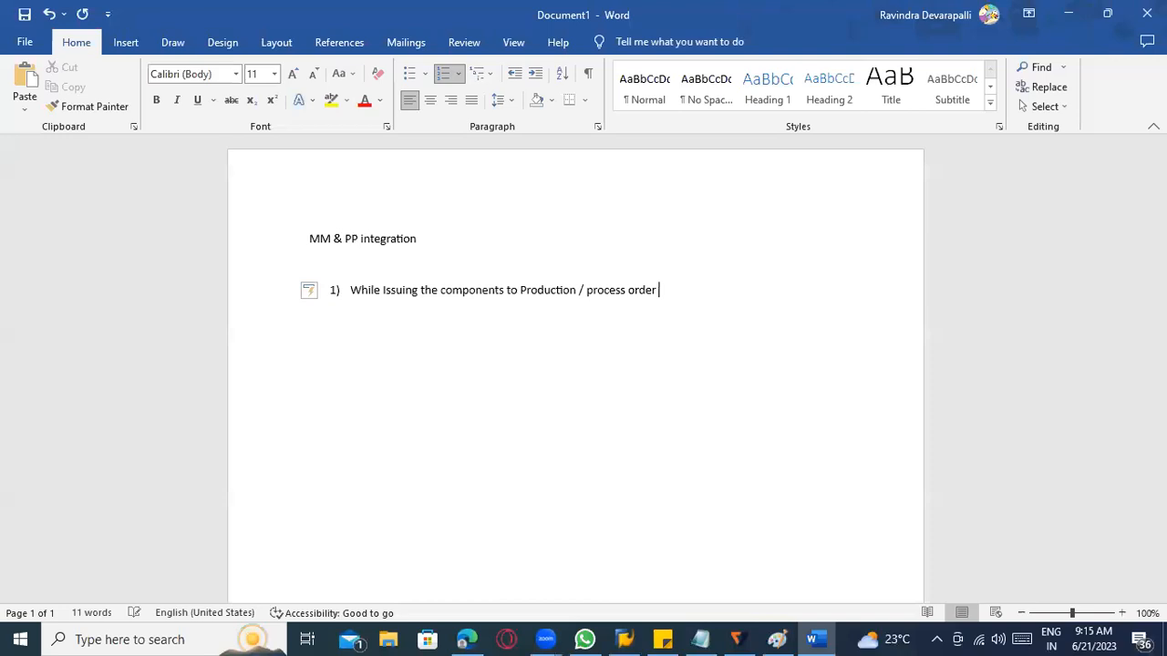
pyautogui.write('--> MM & PP')
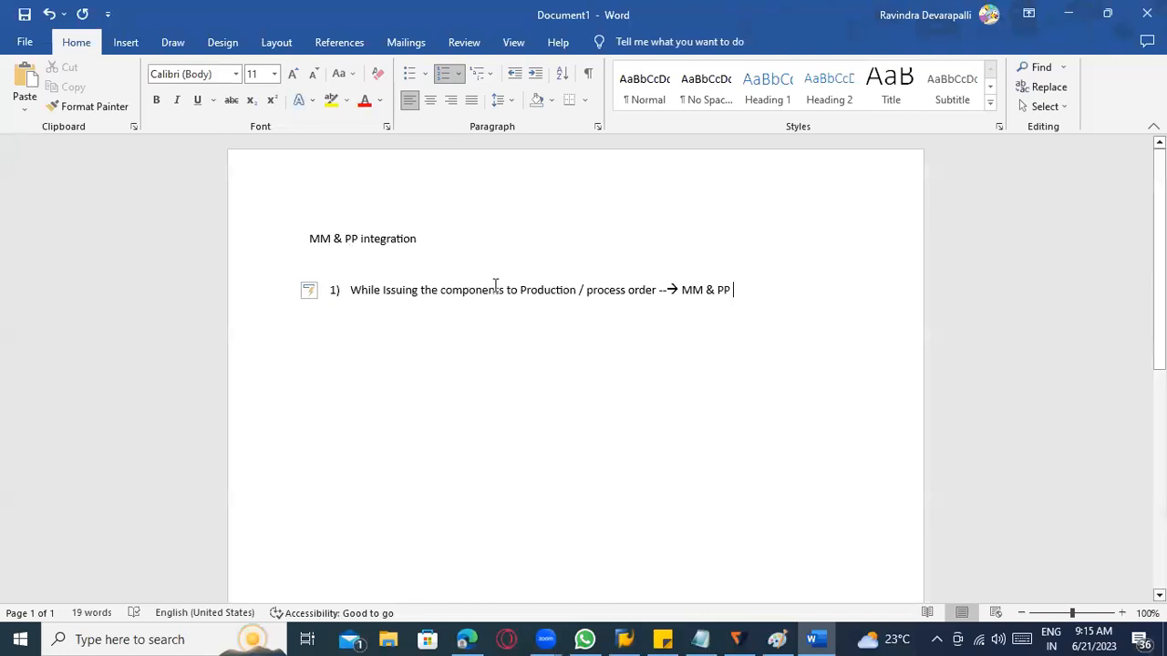
# Correct "Issuing" to lowercase "issuing" in the first list item.
pyautogui.click(543, 290)
pyautogui.moveTo(576, 290); pyautogui.dragTo(521, 287)
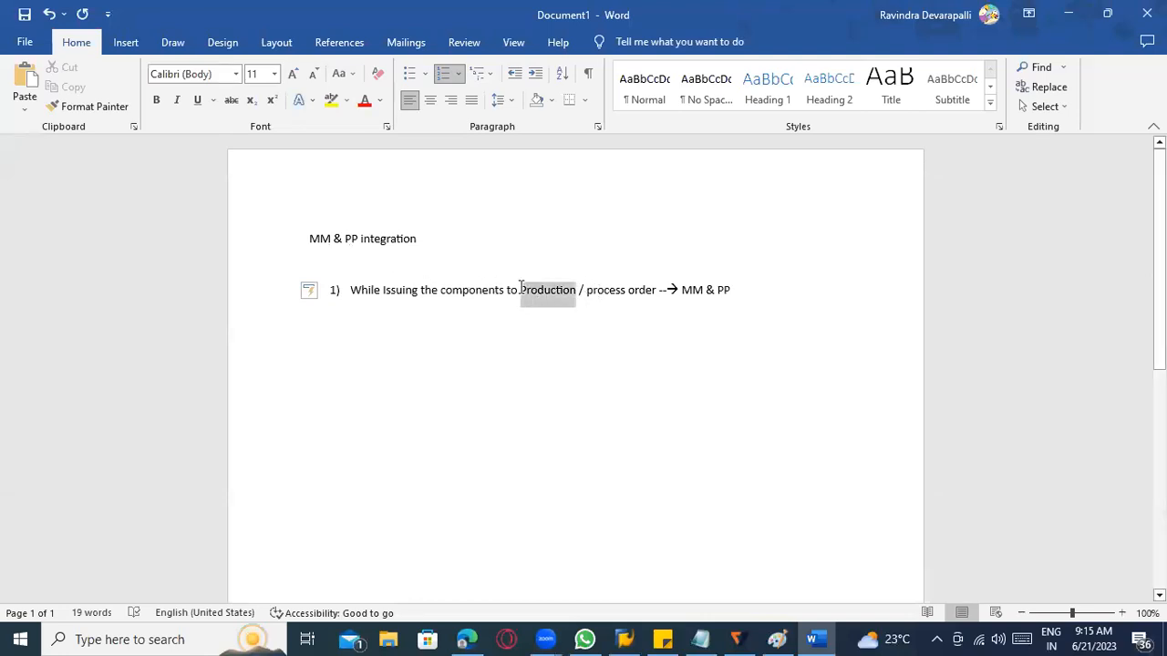
pyautogui.click(468, 291)
pyautogui.click(402, 291)
pyautogui.rightClick(404, 301)
pyautogui.click(395, 303)
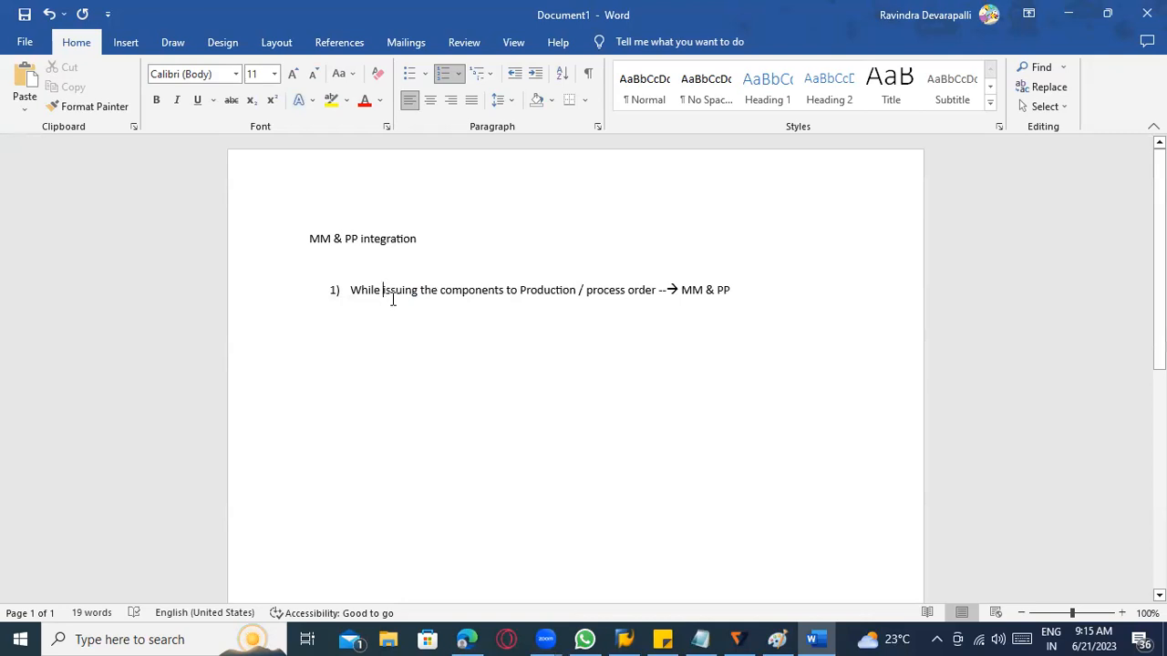
pyautogui.click(533, 292)
pyautogui.moveTo(732, 290); pyautogui.dragTo(682, 290)
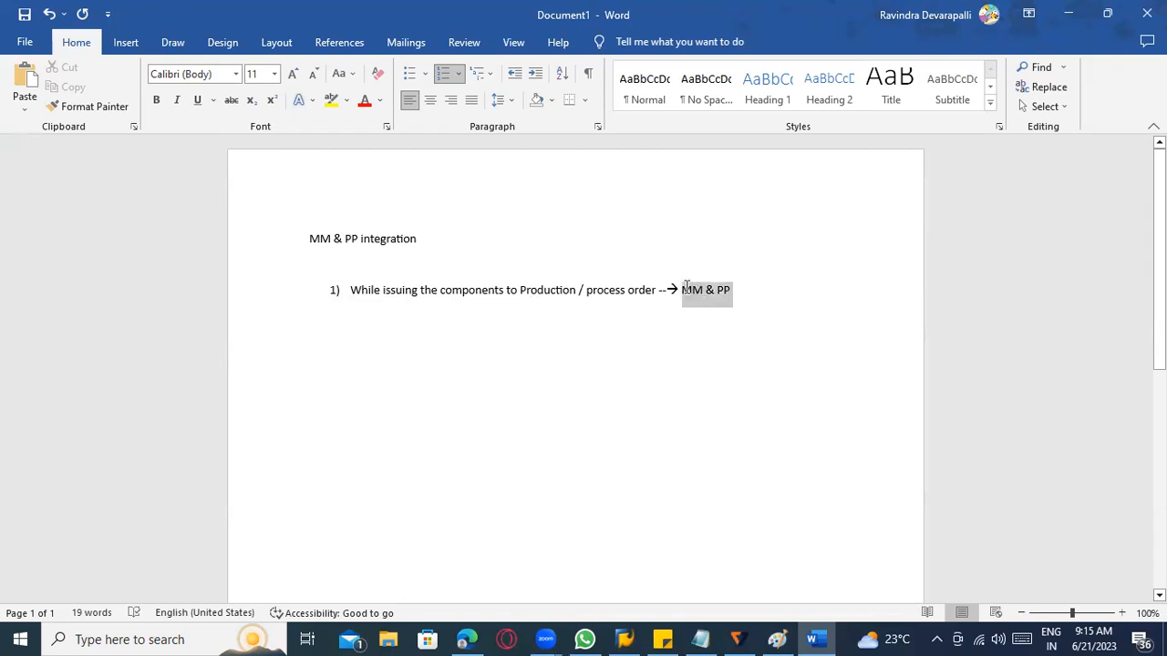
# Add a second list item beginning with "When final product".
pyautogui.click(754, 297)
pyautogui.press('Return')
pyautogui.write('wh')
pyautogui.press('BackSpace')
pyautogui.press('BackSpace')
pyautogui.write('whjen')
pyautogui.press('BackSpace')
pyautogui.press('BackSpace')
pyautogui.press('BackSpace')
pyautogui.write('en final product ')
pyautogui.write('s')
pyautogui.press('BackSpace')
# Complete the second item with "is production, we need to receive the goods and placing in the storage location ---> MM & PP".
pyautogui.write('is')
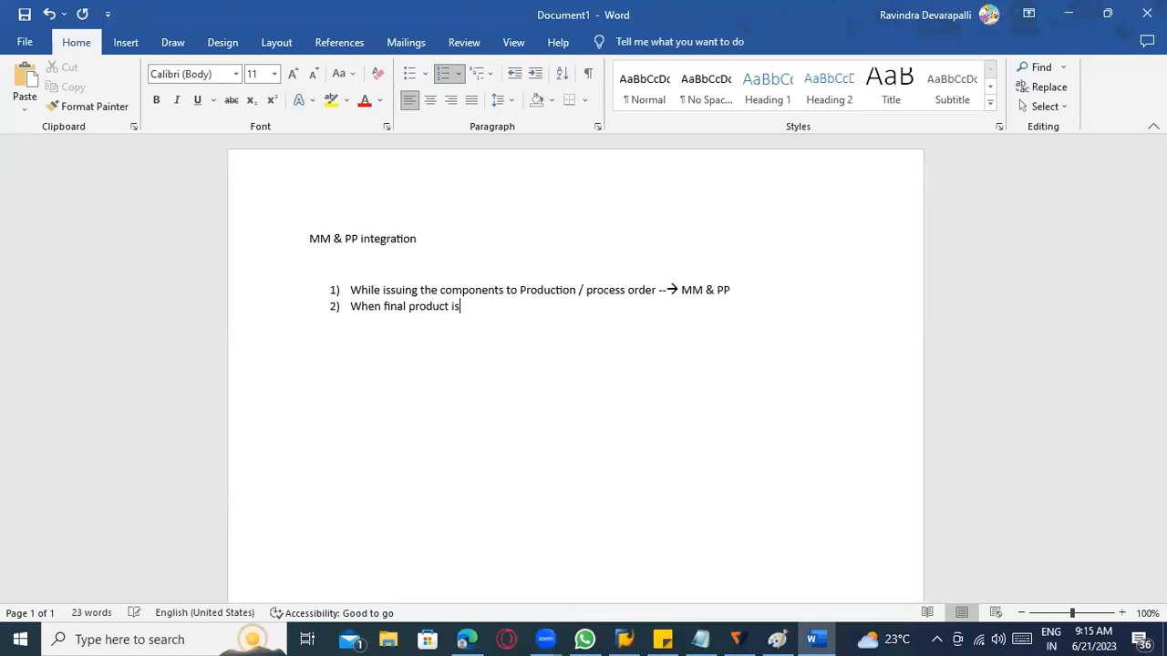
pyautogui.write(' production, we need to rec')
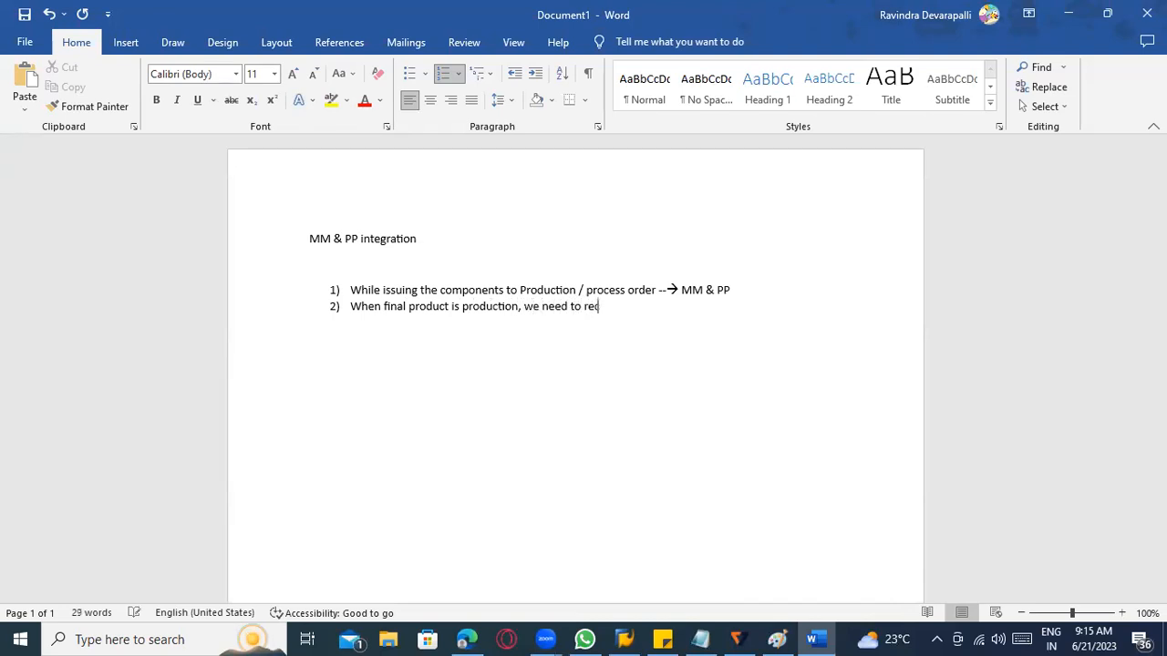
pyautogui.write('eive the goods and pla')
pyautogui.write('cing in the s')
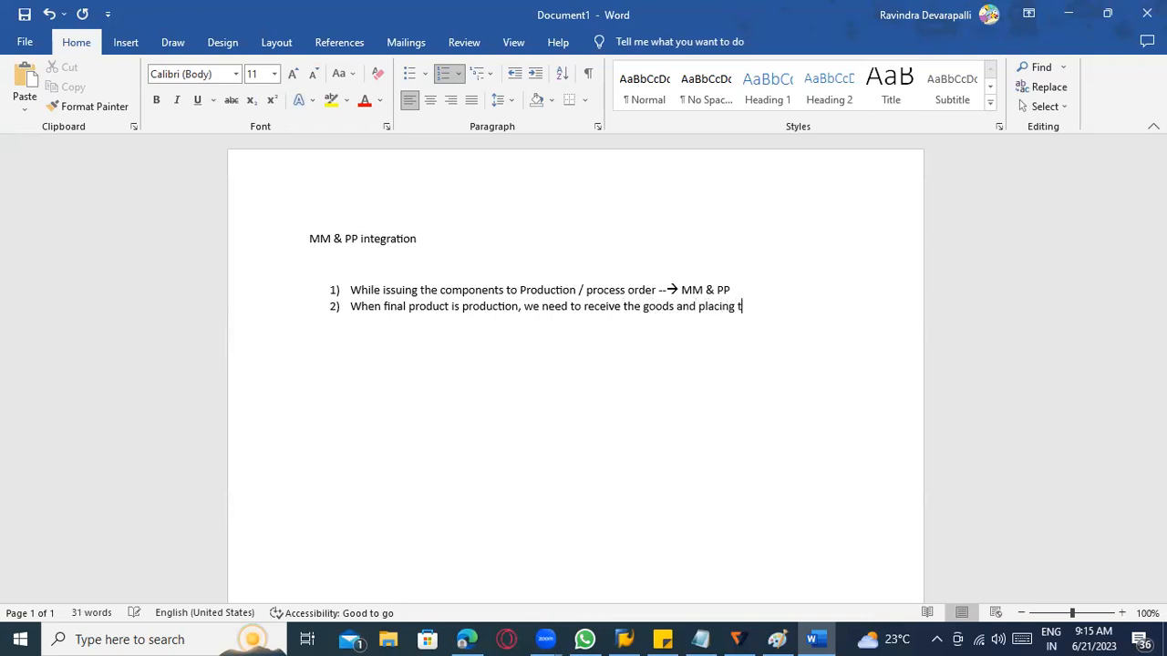
pyautogui.write('t')
pyautogui.press('BackSpace')
pyautogui.write('storag')
pyautogui.write('e location ')
pyautogui.write('--->')
pyautogui.write(' MM')
pyautogui.write(' & PP')
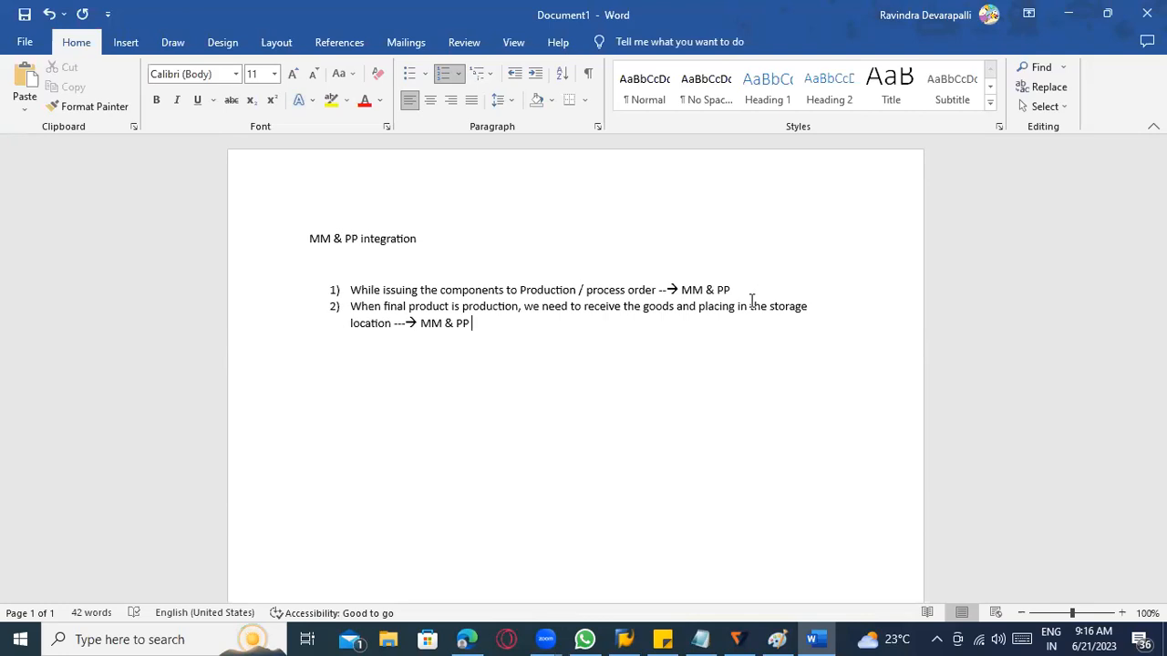
# Start a separate numbered list below the first one with the item "Production order / Process order".
pyautogui.click(356, 246)
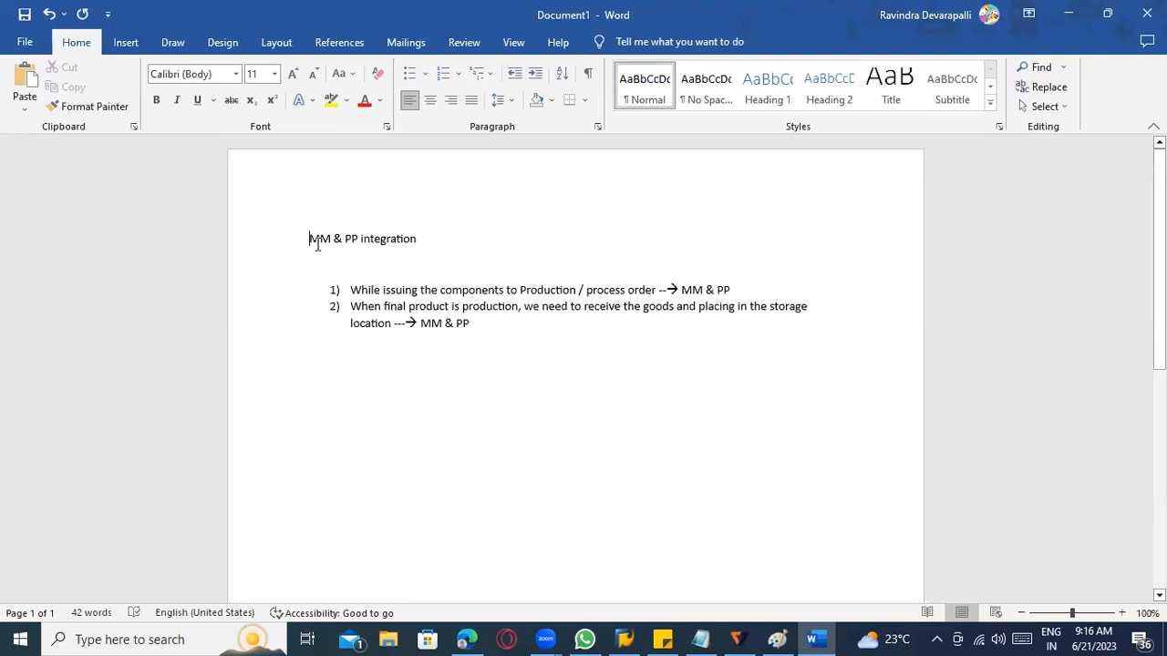
pyautogui.click(451, 347)
pyautogui.click(493, 338)
pyautogui.press('Return')
pyautogui.press('Return')
pyautogui.press('Return')
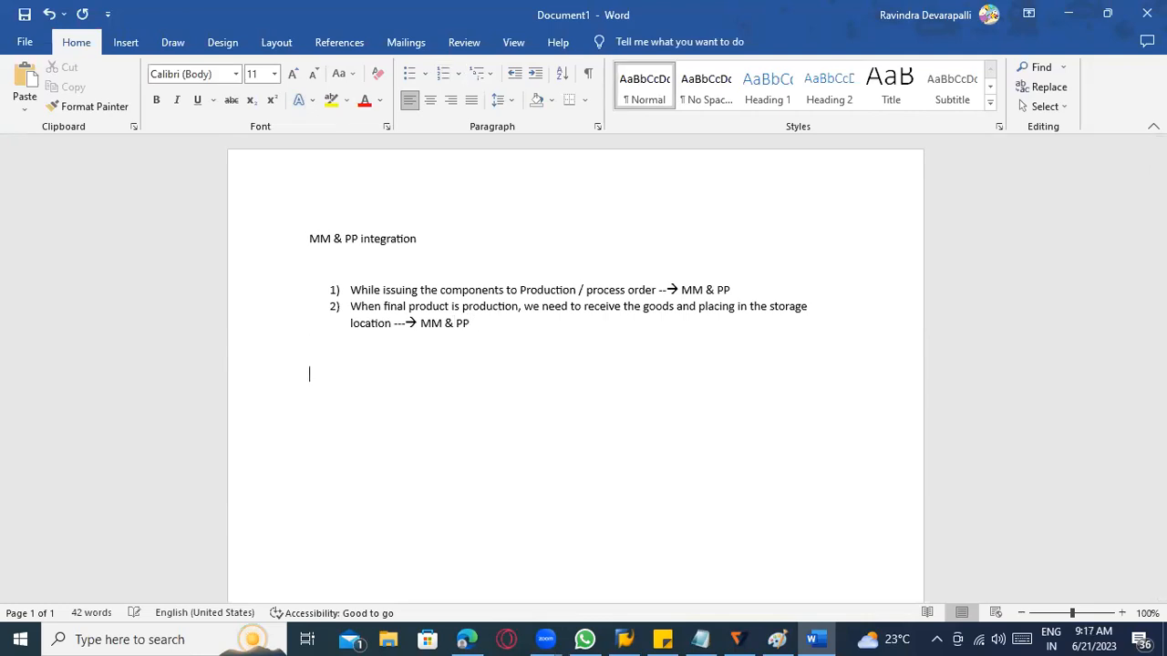
pyautogui.write('1)')
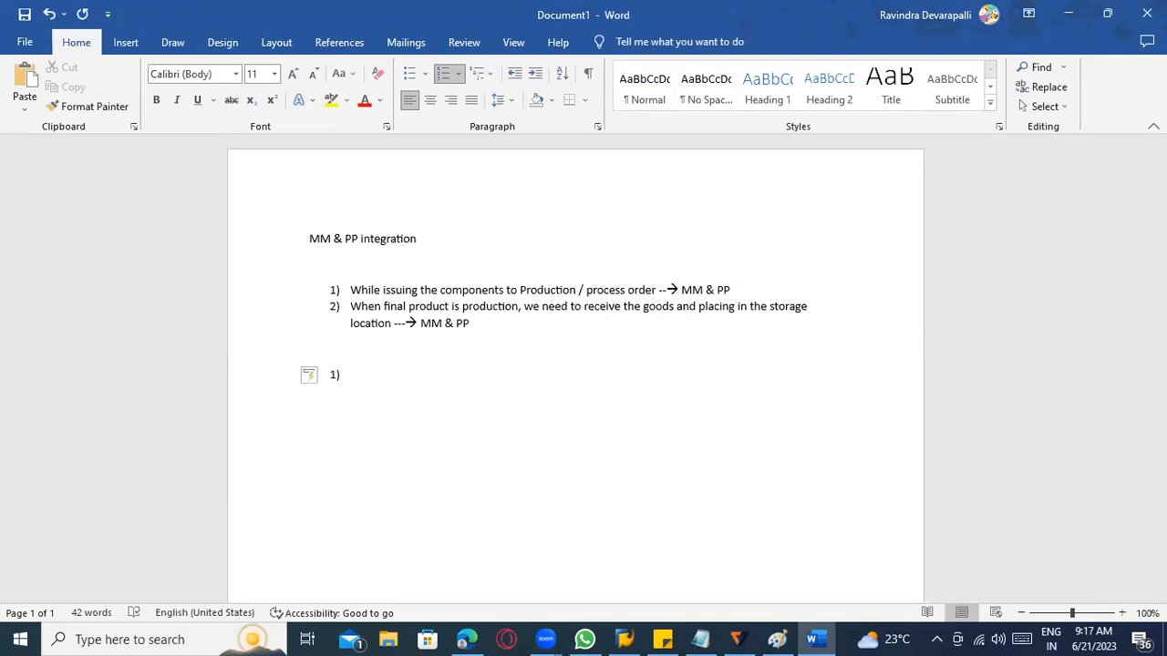
pyautogui.write(' Production p')
pyautogui.press('BackSpace')
pyautogui.write('order / Process order')
# Add "Goods issue component to production / process order" as the second item of the lower list, followed by an empty third item.
pyautogui.press('Return')
pyautogui.write('Goods')
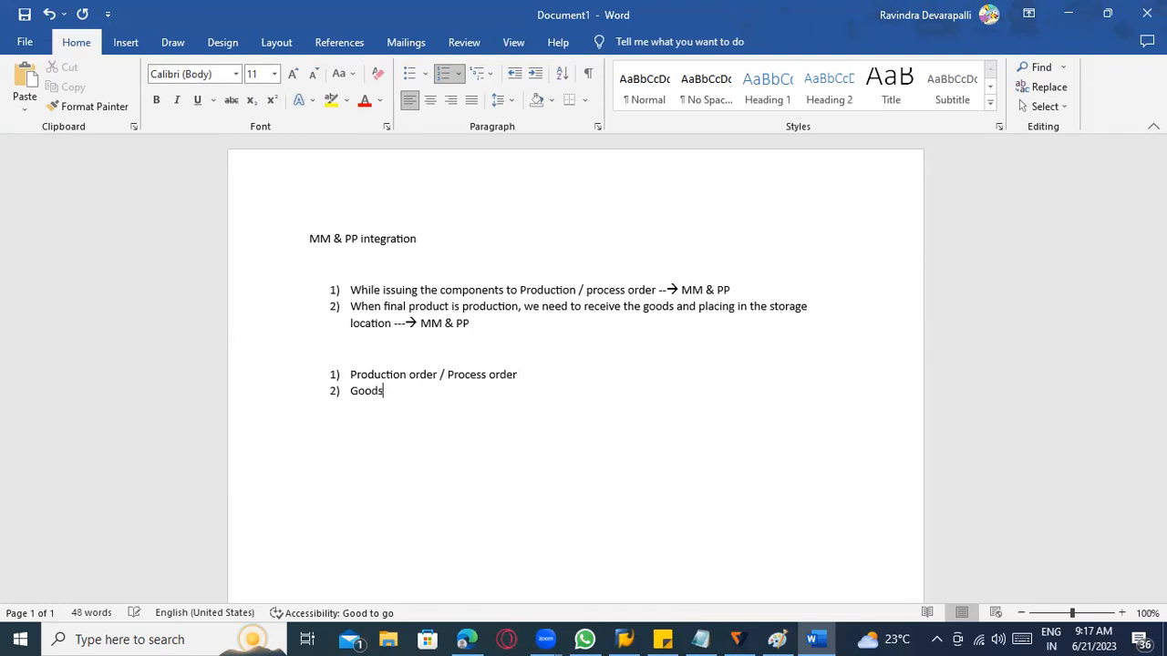
pyautogui.write(' issue to component')
pyautogui.doubleClick(428, 390)
pyautogui.click(429, 390)
pyautogui.press('BackSpace')
pyautogui.press('BackSpace')
pyautogui.press('BackSpace')
pyautogui.click(495, 396)
pyautogui.write('to')
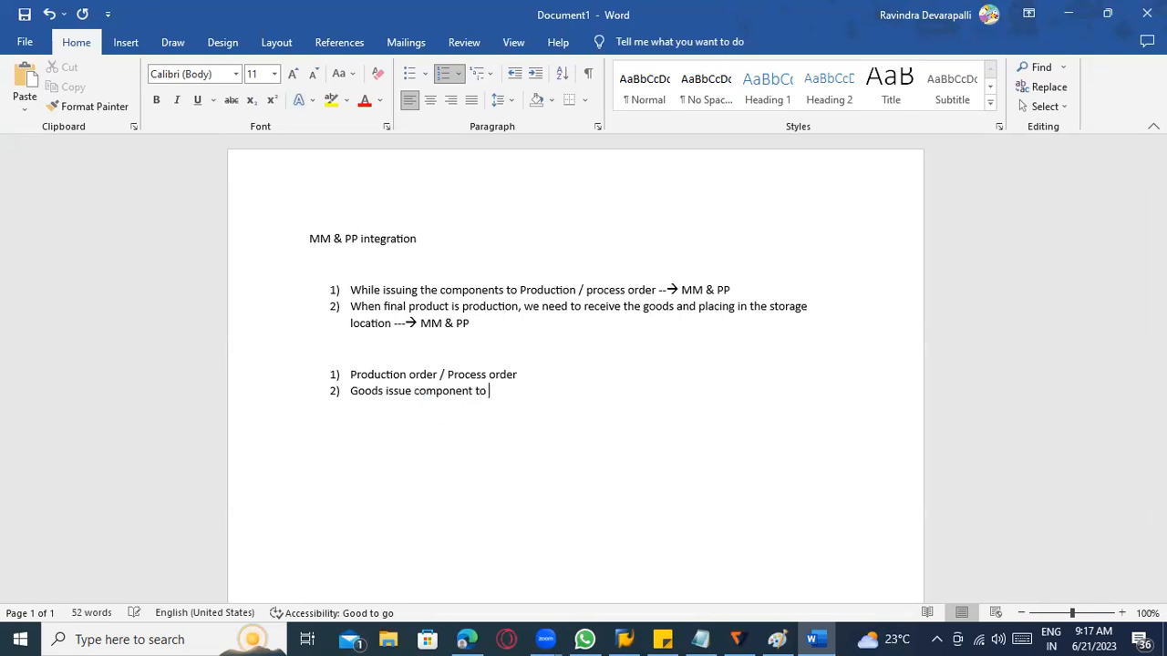
pyautogui.write(' production / process order')
pyautogui.press('Return')
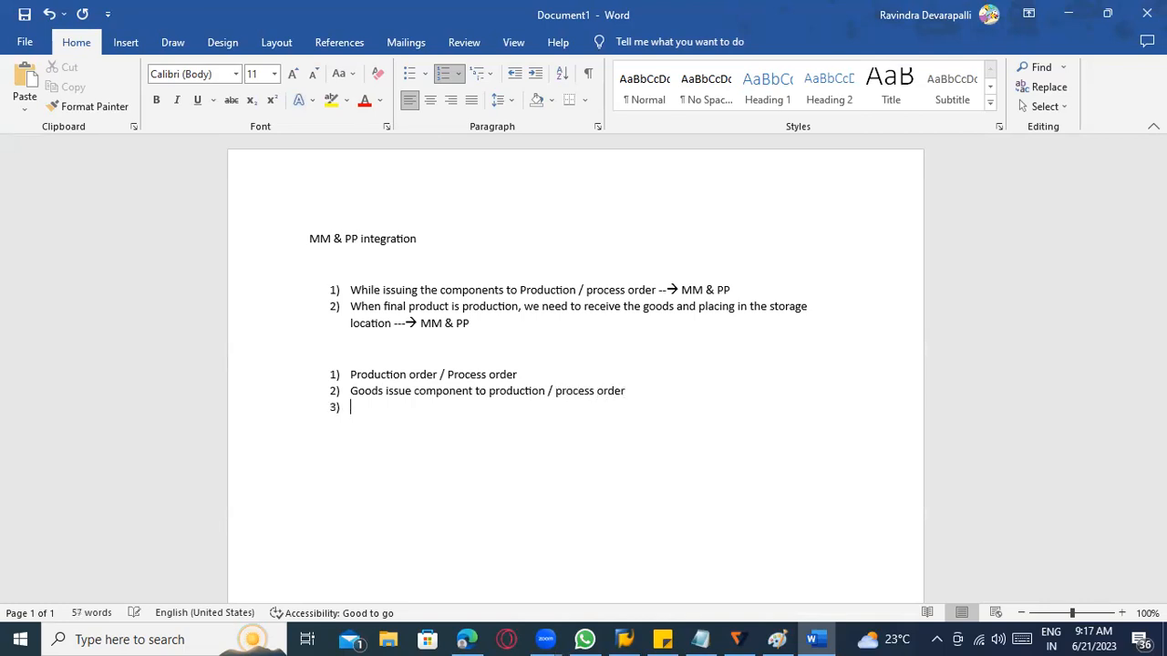
# Append "– PP & MM" to the goods issue item in the lower list.
pyautogui.click(469, 393)
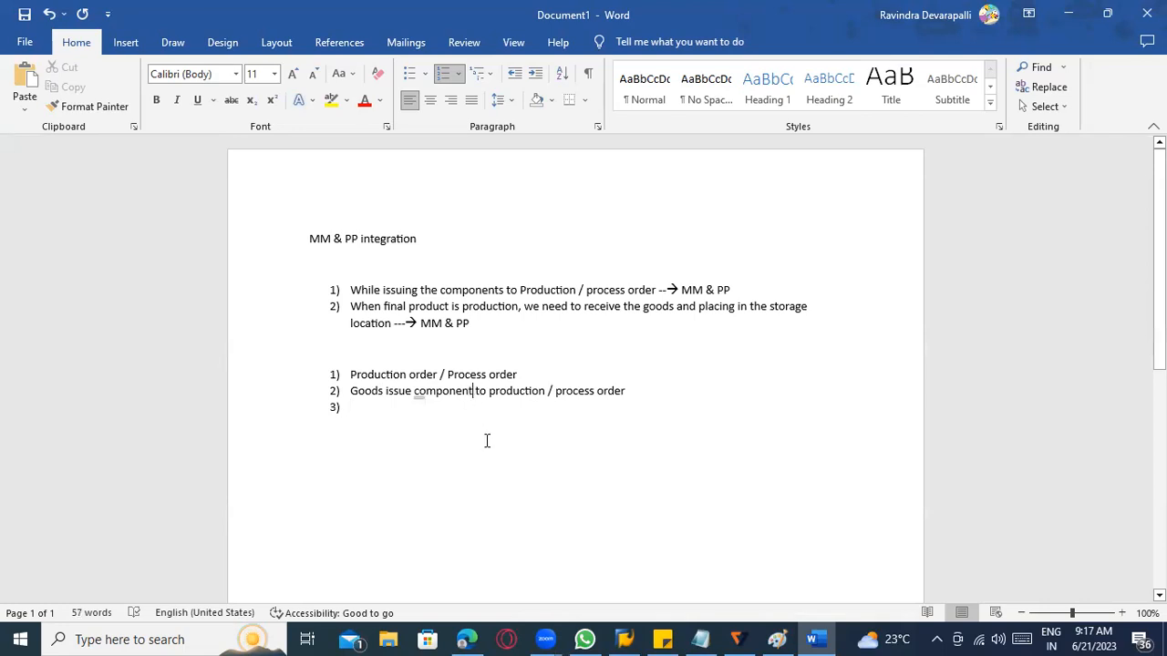
pyautogui.rightClick(474, 394)
pyautogui.click(434, 138)
pyautogui.click(450, 394)
pyautogui.click(379, 404)
pyautogui.click(663, 396)
pyautogui.write('- PP & MM')
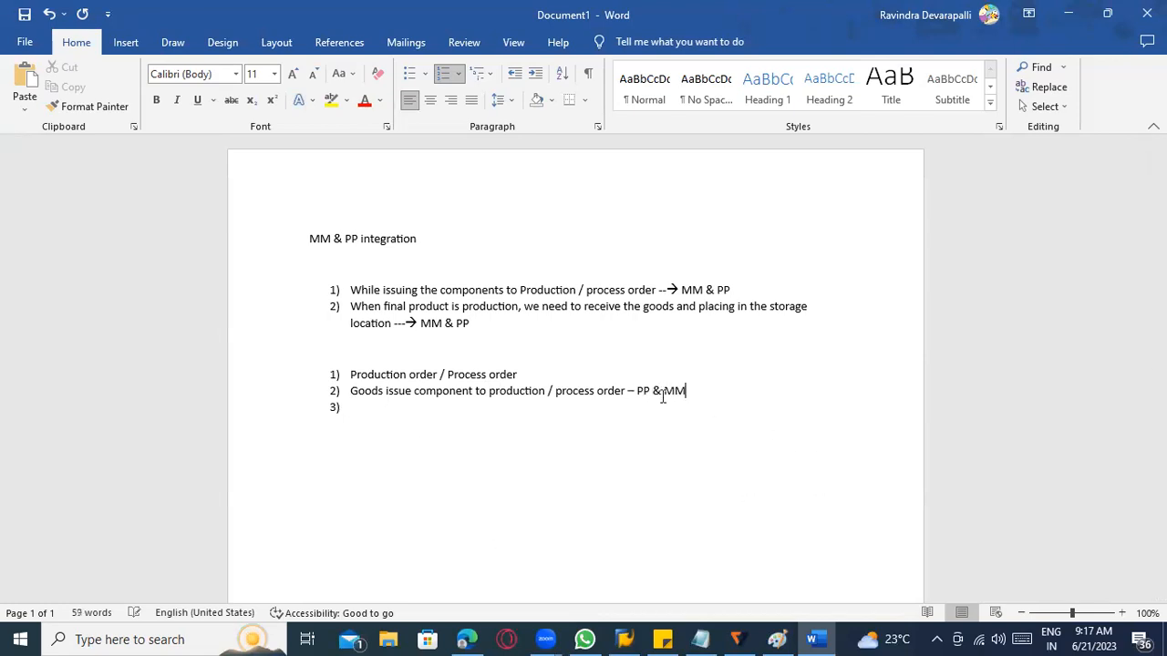
# Fill the third item of the lower list with "Production confirmed", correcting the spelling of "Production".
pyautogui.click(418, 412)
pyautogui.write('Prodcution')
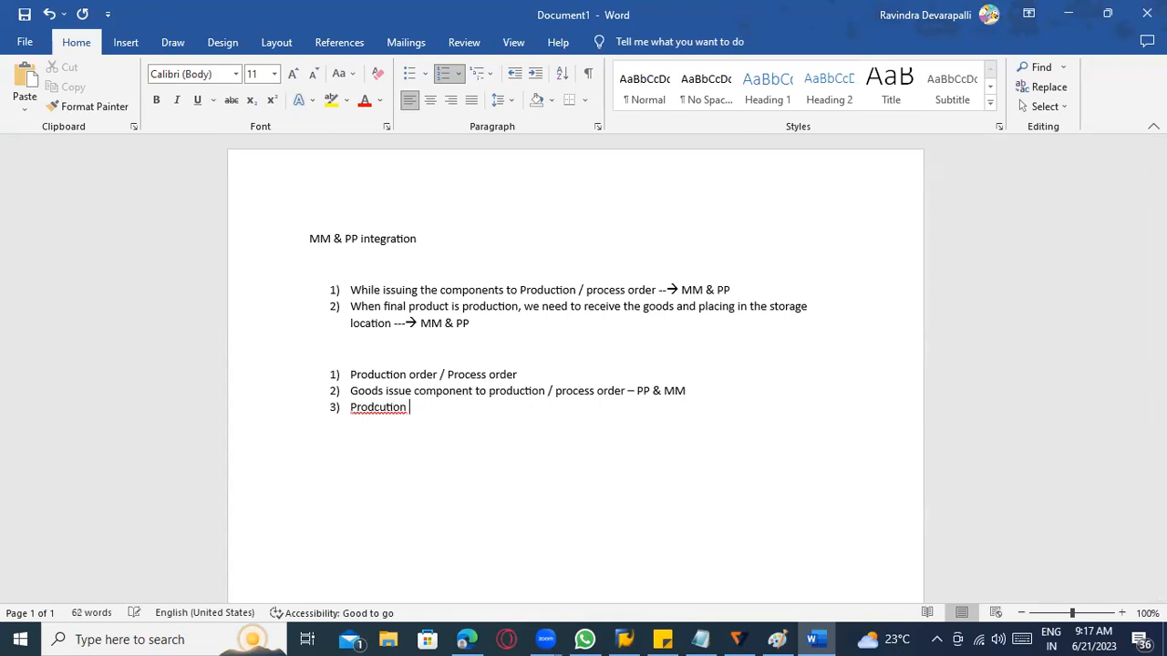
pyautogui.rightClick(387, 407)
pyautogui.click(342, 128)
pyautogui.write('confirmed')
# Add a fourth item "Goods received from" and append "– FG produced" to the "Production confirmed" item.
pyautogui.press('Return')
pyautogui.write('Goods received from')
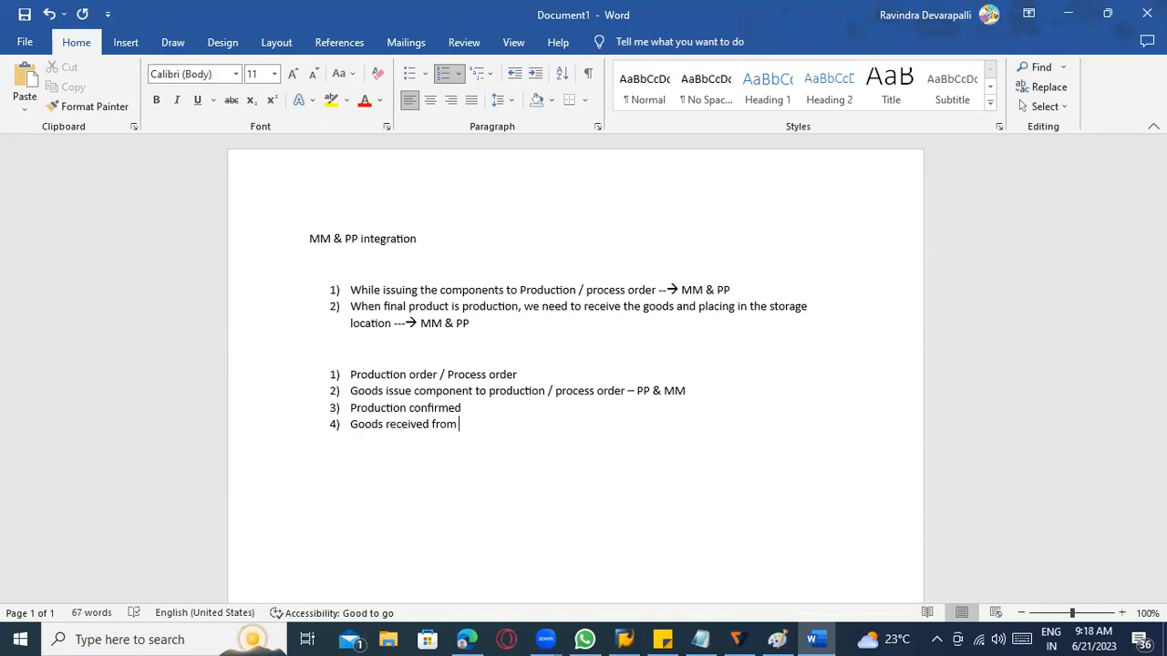
pyautogui.click(495, 408)
pyautogui.write('- F')
pyautogui.write('produced ')
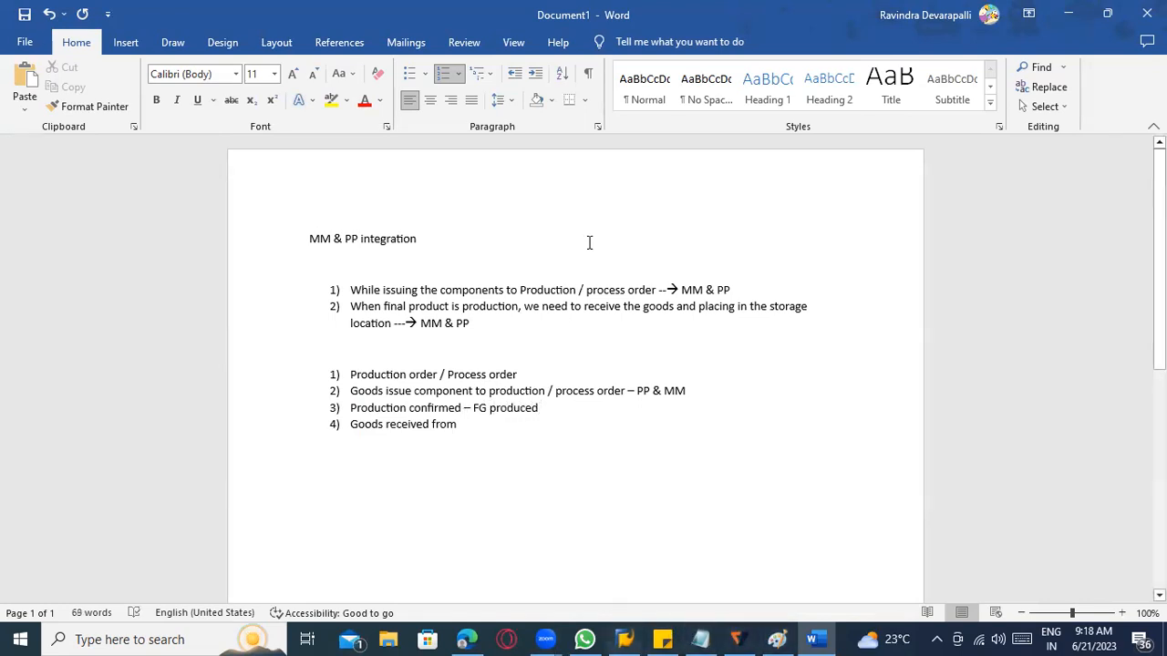
pyautogui.write(' - FG ')
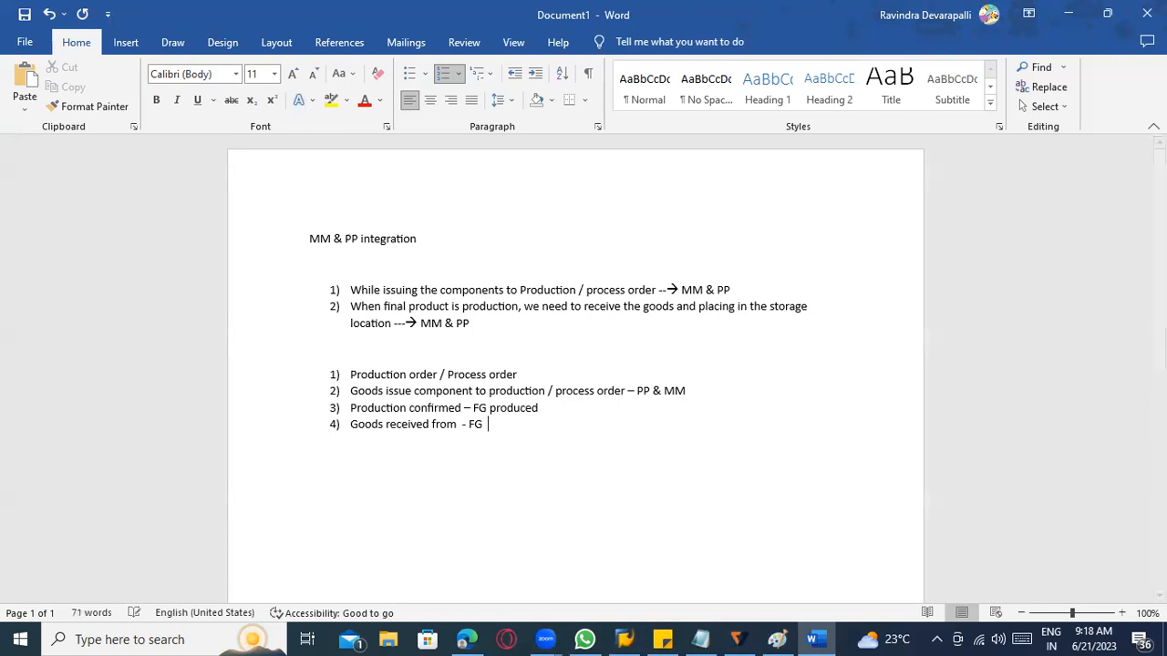
pyautogui.write(' we er')
# Extend the fourth item of the lower list with "- FG we receiving to our location --- PP & MM".
pyautogui.press('BackSpace')
pyautogui.press('BackSpace')
pyautogui.write('reveive')
pyautogui.press('BackSpace')
pyautogui.press('BackSpace')
pyautogui.press('BackSpace')
pyautogui.press('BackSpace')
pyautogui.press('BackSpace')
pyautogui.write('ceived from  - FG  we receiving to our location')
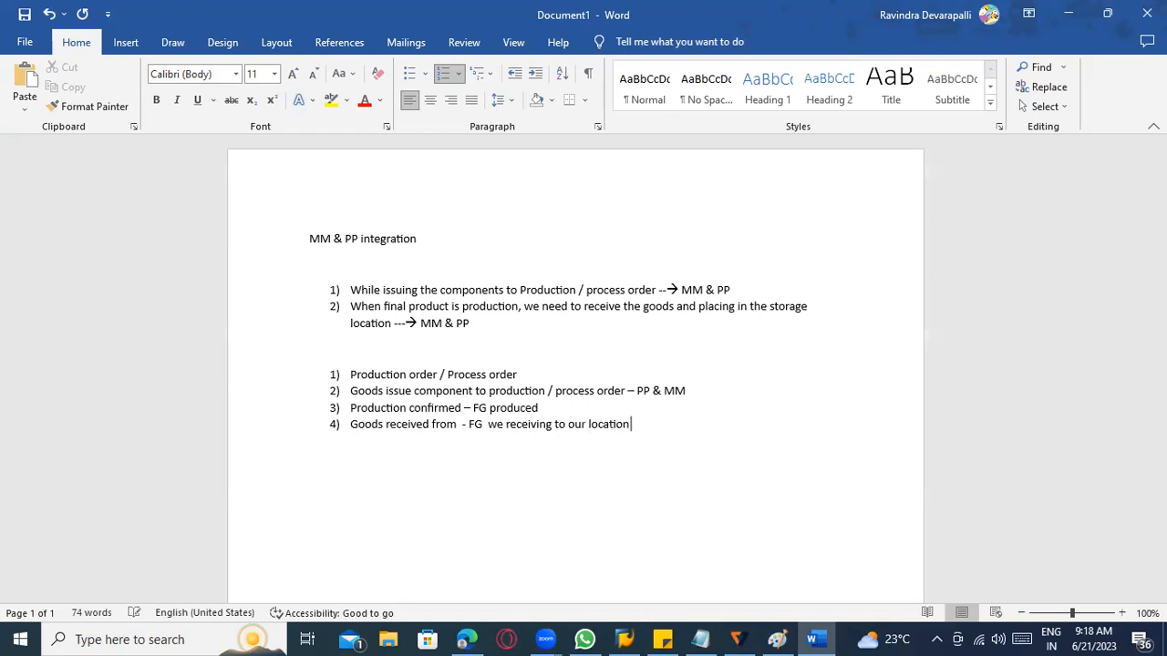
pyautogui.write(' --- PP & MM')
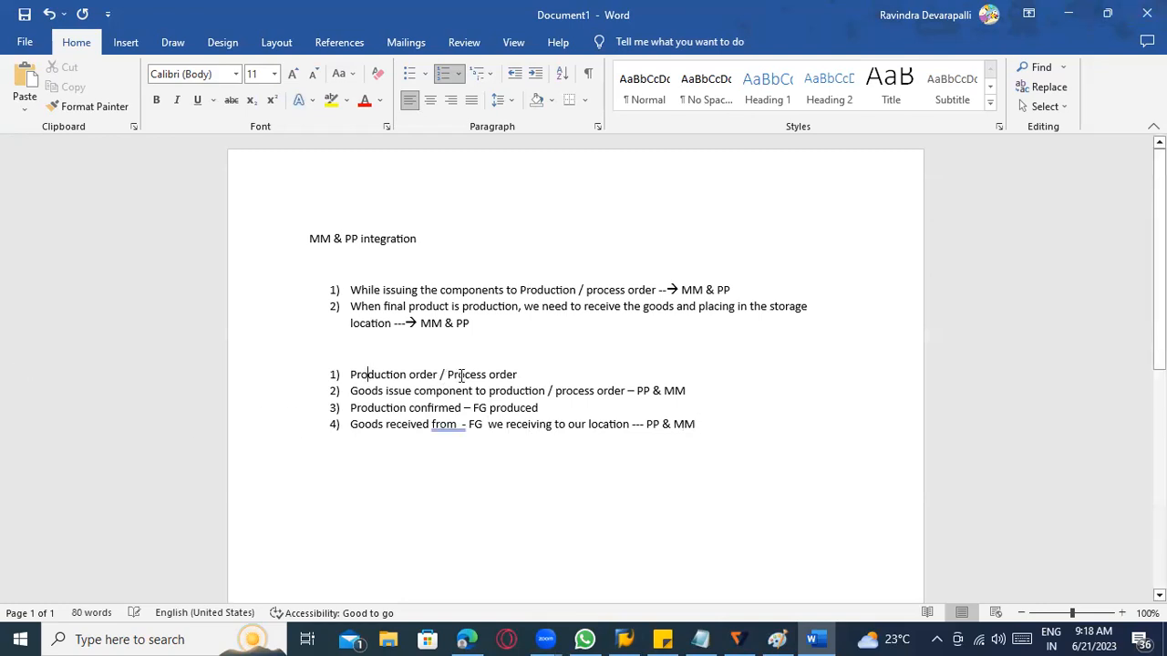
# Remove the extra spaces after "from" and "FG" in the fourth item using the suggested grammar corrections.
pyautogui.rightClick(457, 427)
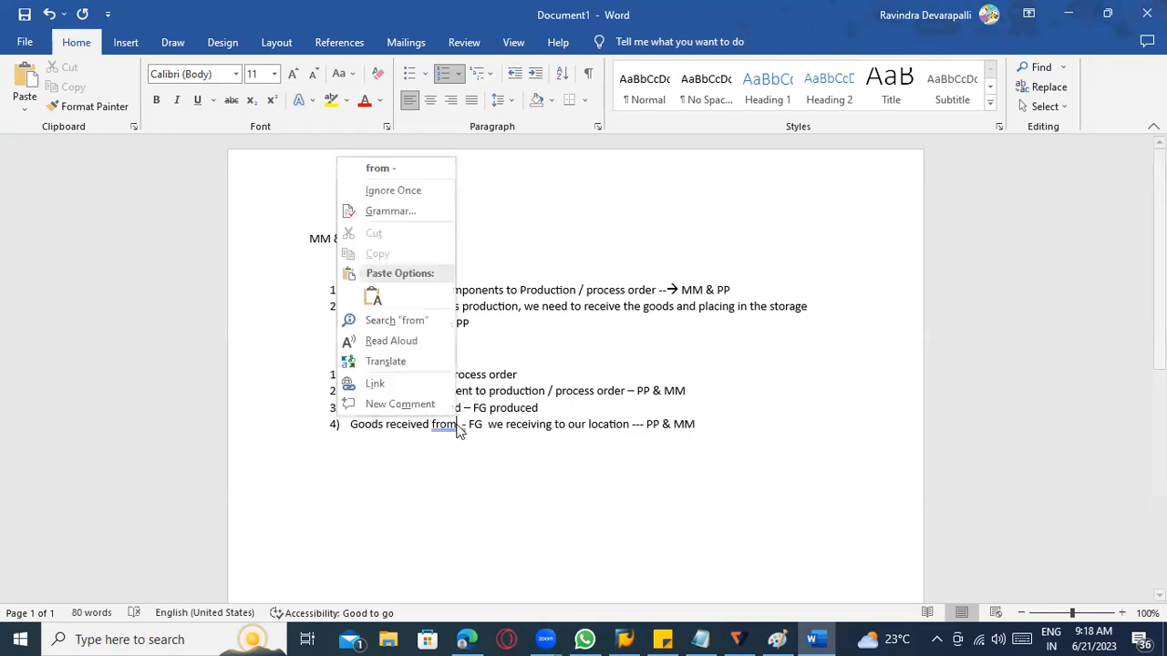
pyautogui.click(413, 165)
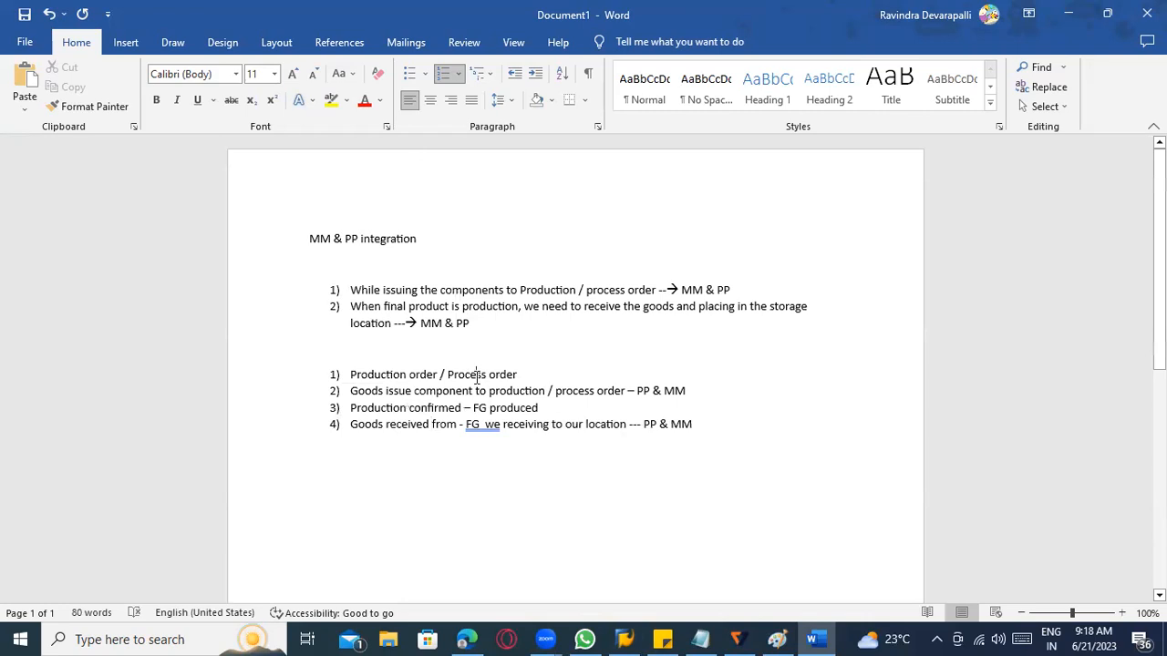
pyautogui.rightClick(489, 425)
pyautogui.click(445, 167)
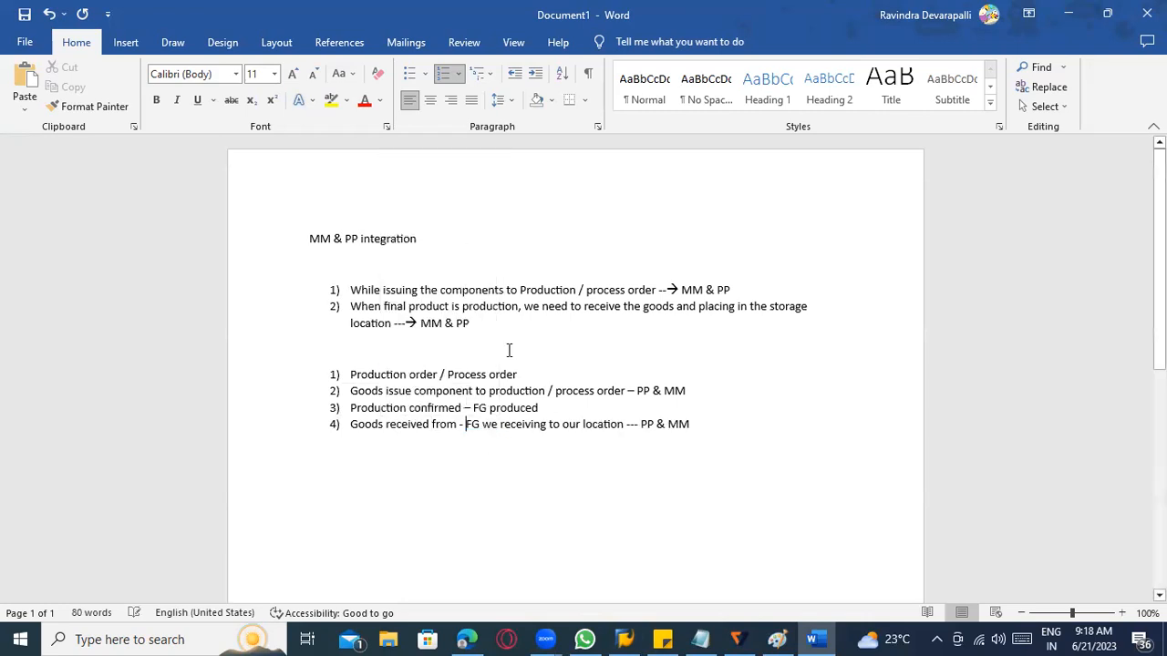
pyautogui.click(484, 375)
pyautogui.click(402, 377)
pyautogui.scroll(-3, 459, 383)
pyautogui.click(479, 342)
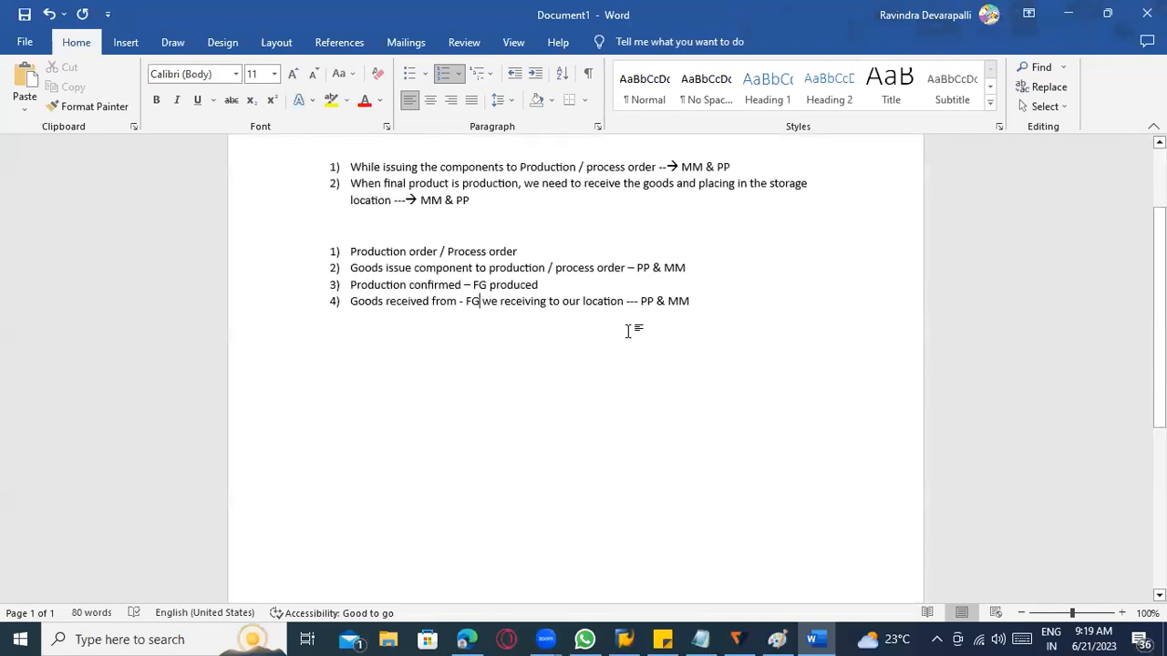
# End the lower list and write "Co01" and "COR1" on separate lines below it.
pyautogui.click(703, 299)
pyautogui.press('Return')
pyautogui.press('Return')
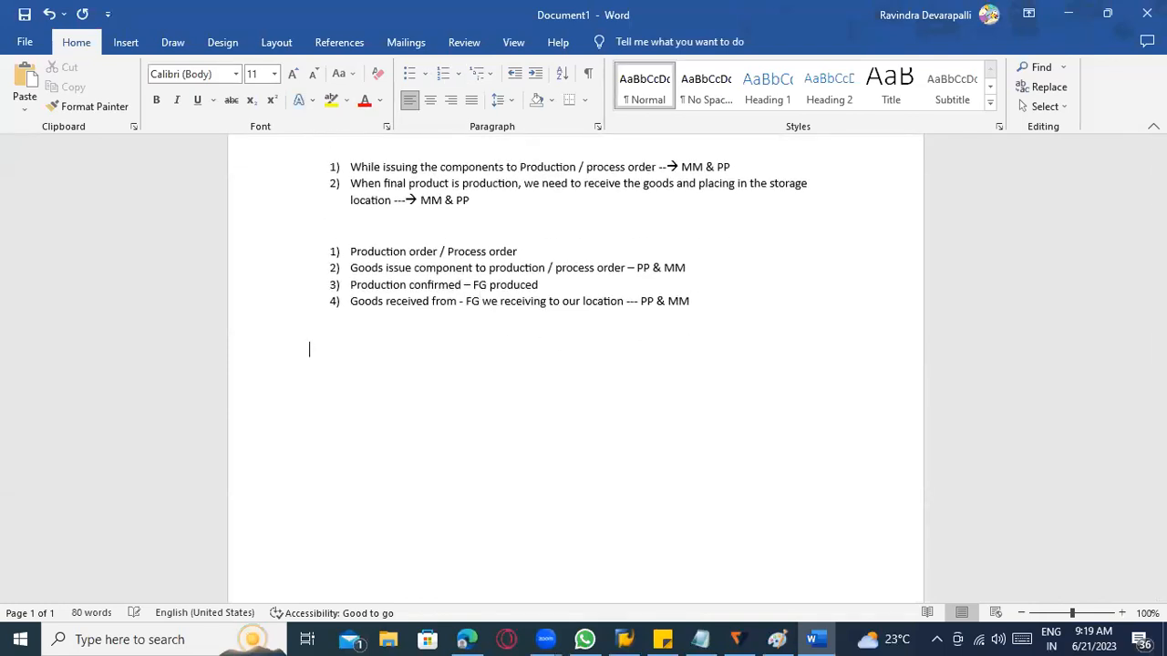
pyautogui.write('Co01 Cor1')
pyautogui.press('BackSpace')
pyautogui.press('BackSpace')
pyautogui.press('BackSpace')
pyautogui.write('OR1')
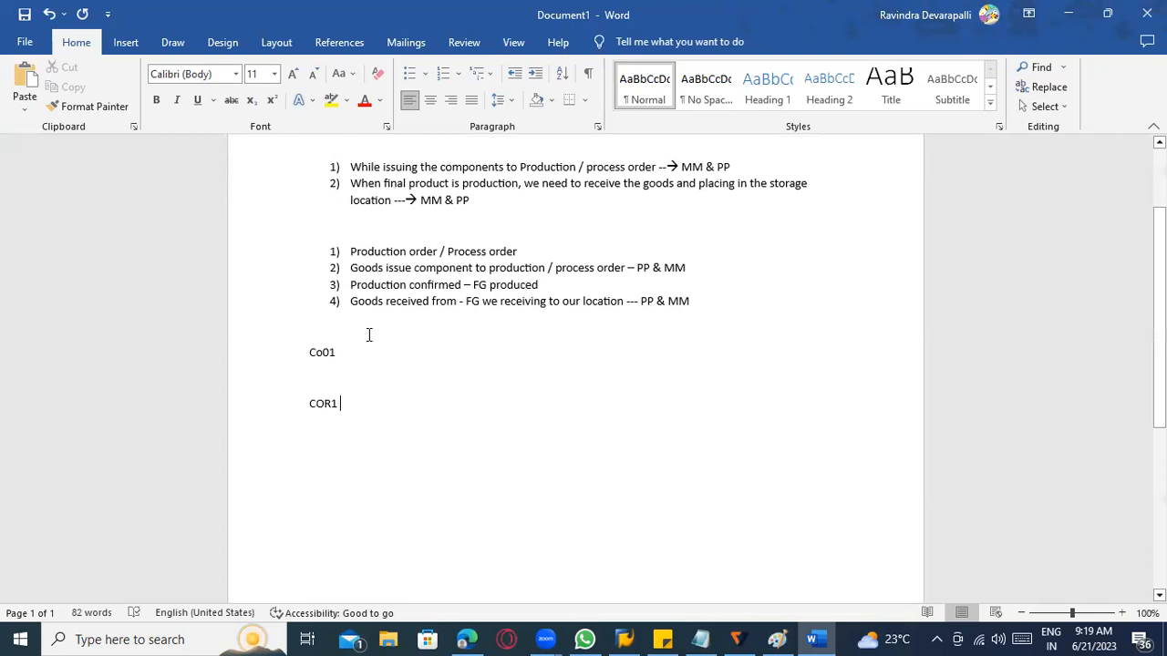
# Append "– Production order creation" to the Co01 line.
pyautogui.click(374, 360)
pyautogui.write('- Production or')
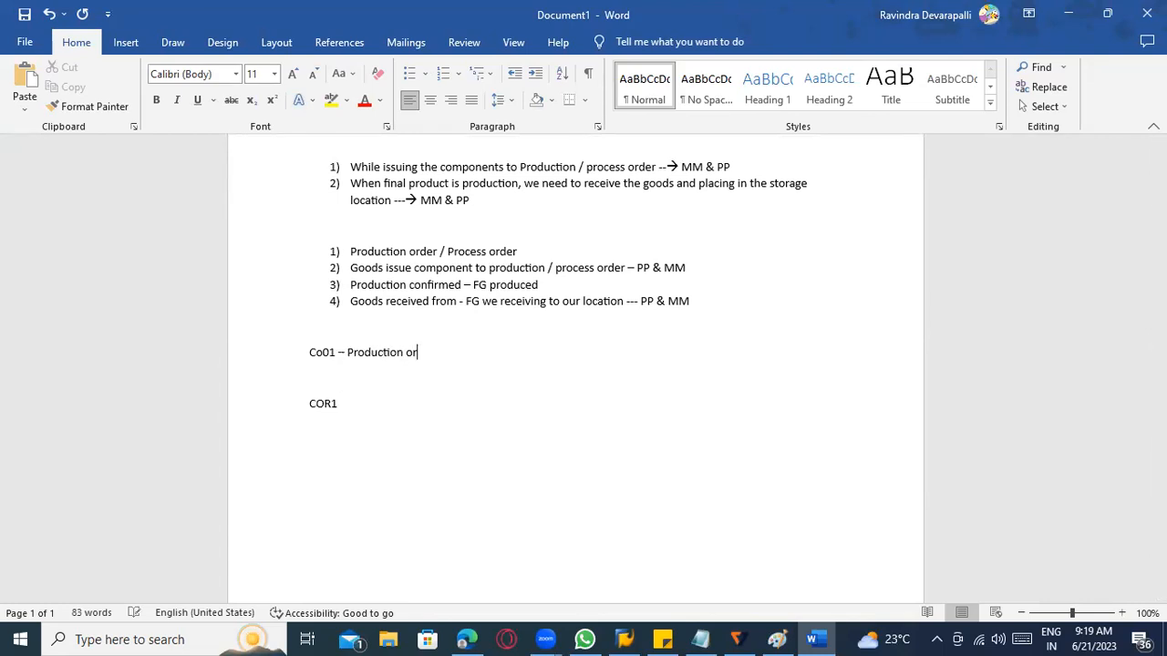
pyautogui.write('der credation')
pyautogui.click(458, 354)
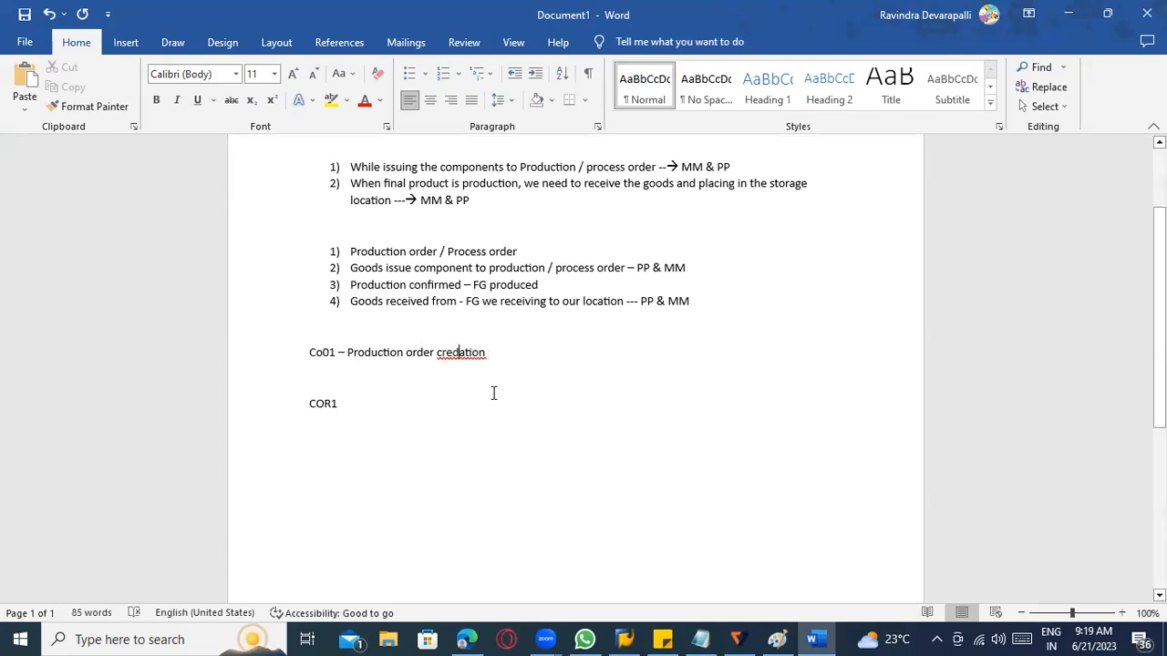
pyautogui.press('BackSpace')
# Append "– Process order creation" to the COR1 line.
pyautogui.click(388, 401)
pyautogui.write('- Proc')
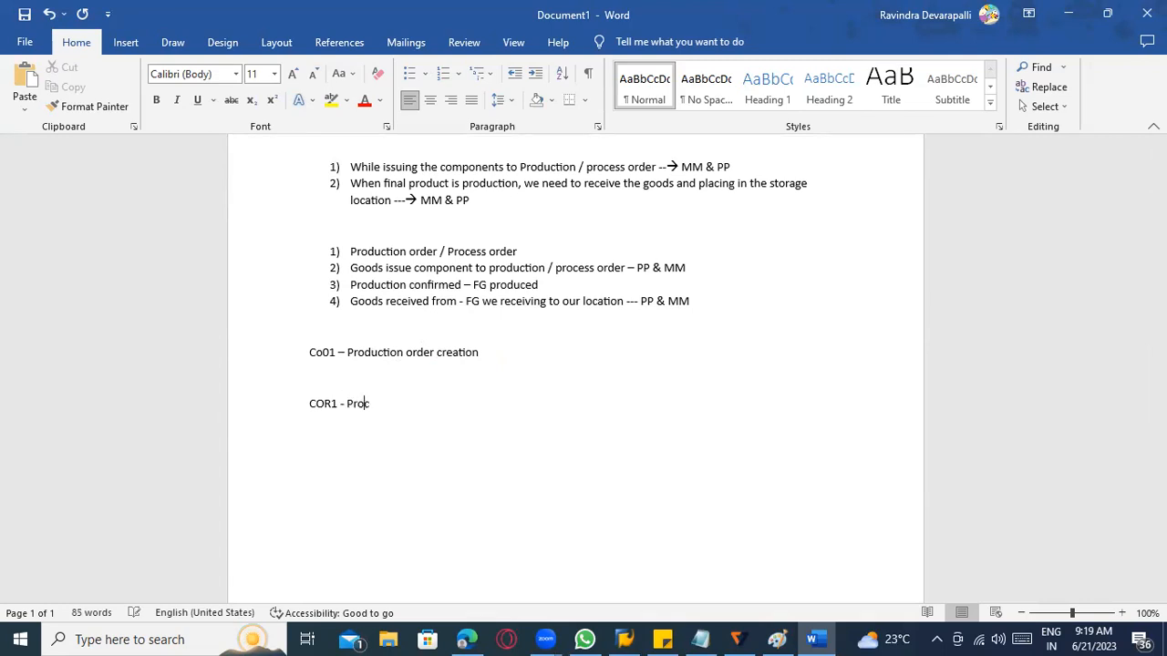
pyautogui.write('ess order creation')
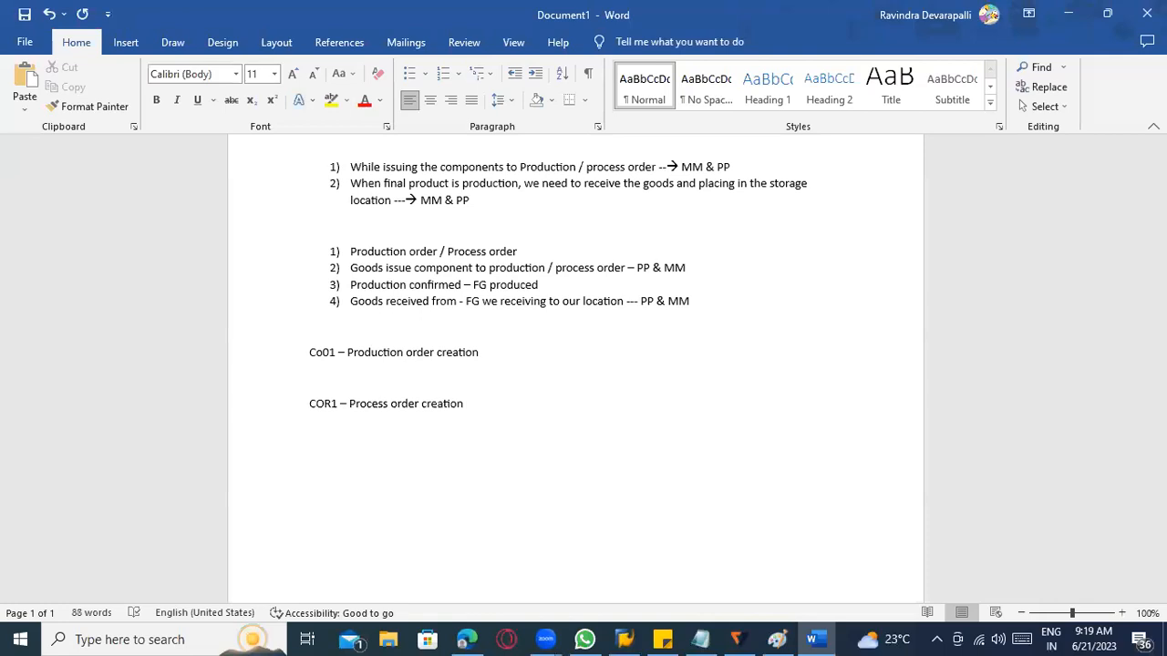
# Remove the empty line between the Co01 and COR1 lines.
pyautogui.click(437, 403)
pyautogui.press('Up')
pyautogui.press('Delete')
pyautogui.press('Left')
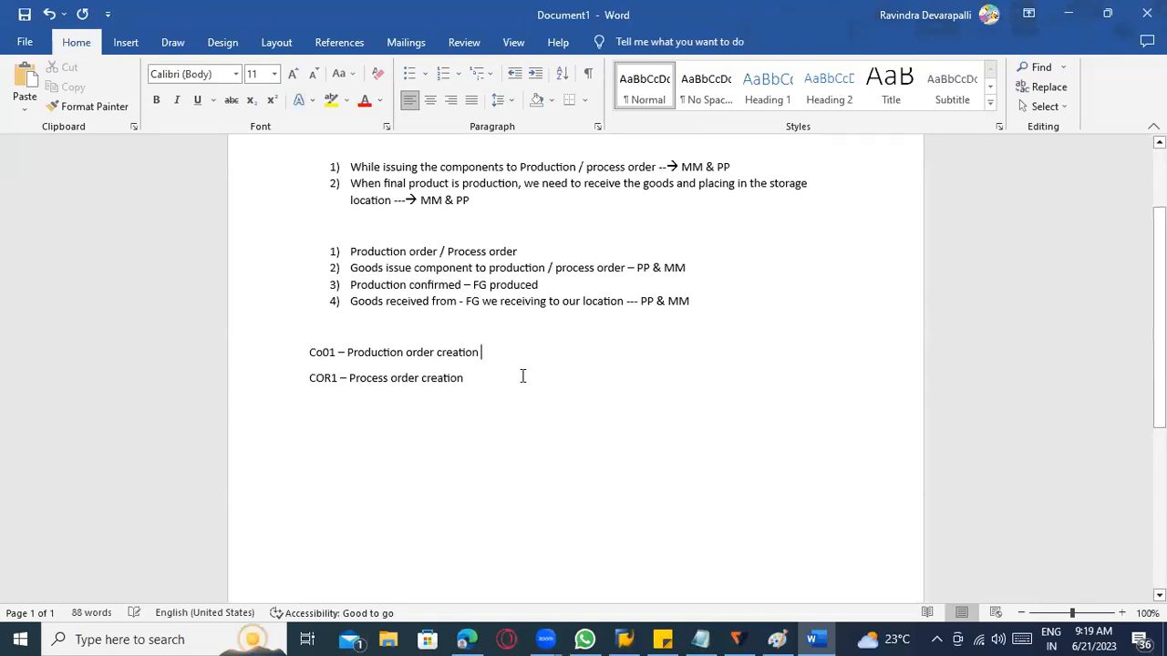
# Add the line "BOM ---- Bill of materials ------" below the COR1 line.
pyautogui.scroll(1, 463, 381)
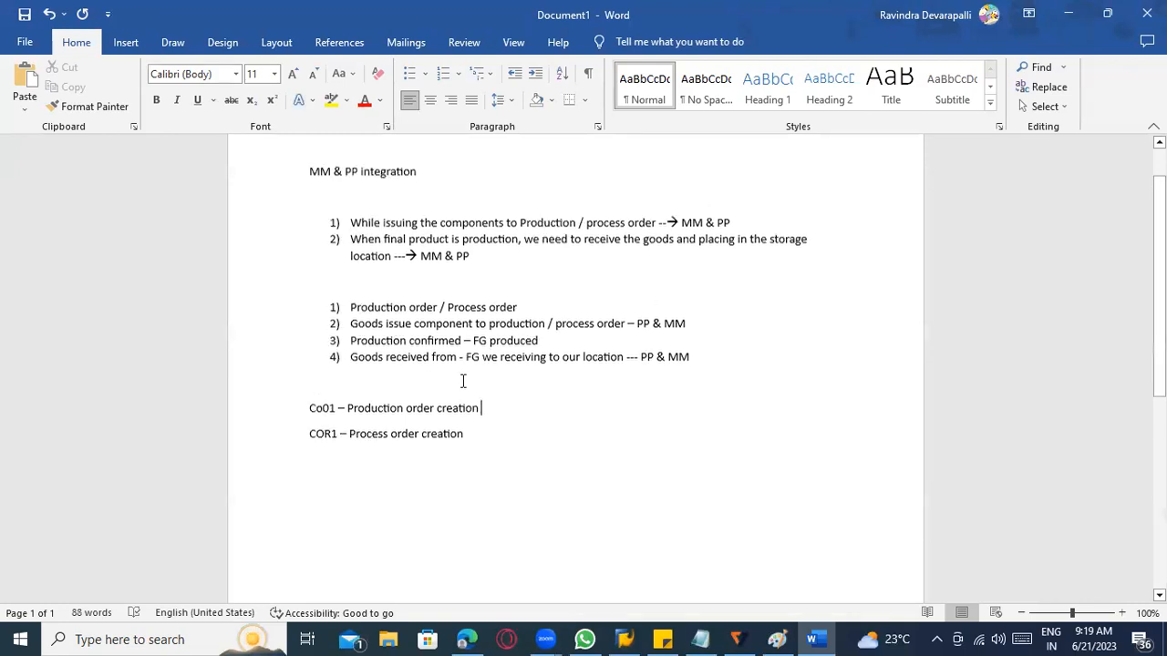
pyautogui.scroll(1, 463, 381)
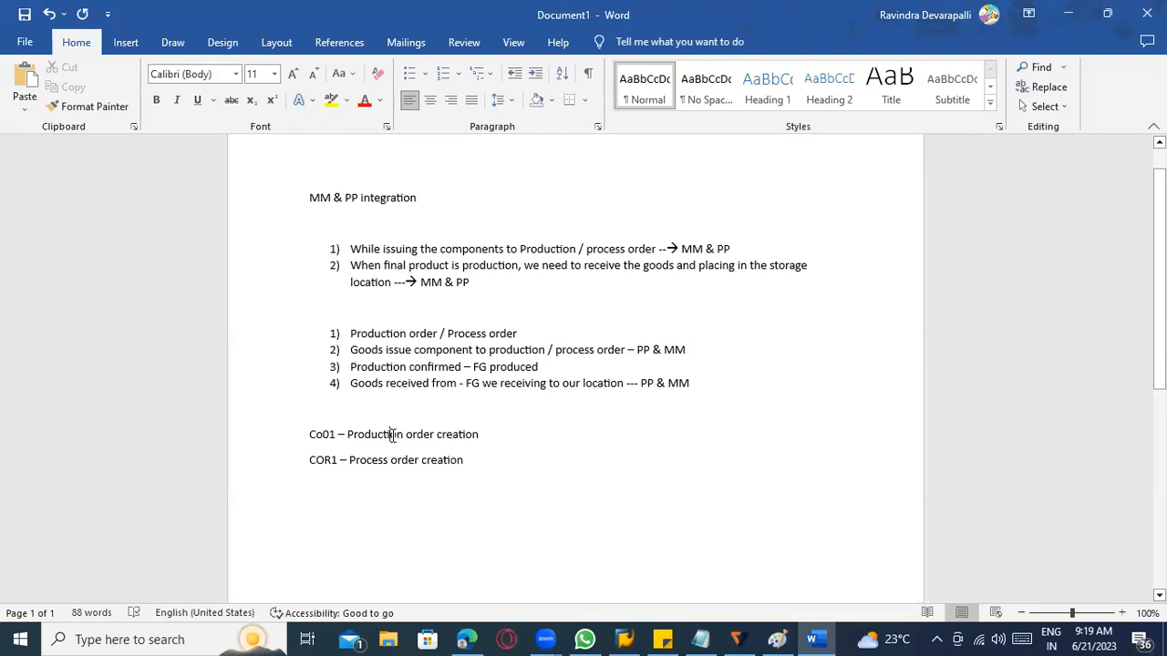
pyautogui.scroll(-2, 417, 438)
pyautogui.scroll(3, 418, 439)
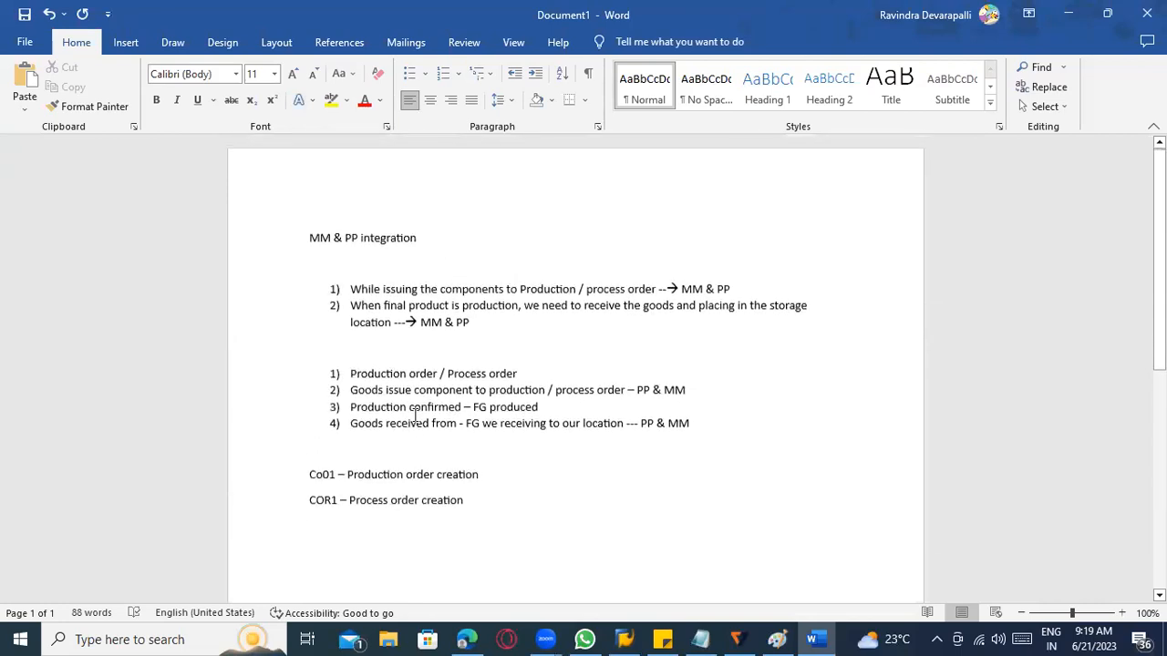
pyautogui.scroll(-3, 491, 507)
pyautogui.scroll(-1, 491, 507)
pyautogui.click(483, 415)
pyautogui.press('Return')
pyautogui.write('BOM')
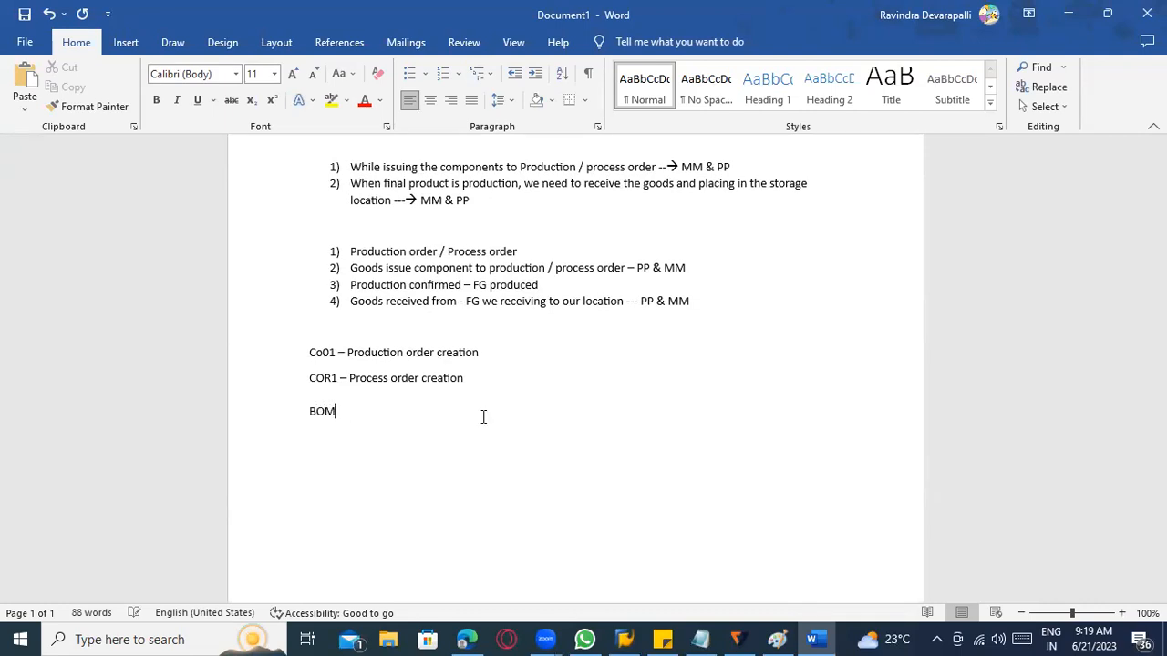
pyautogui.write(' ---- Bill of materials ------')
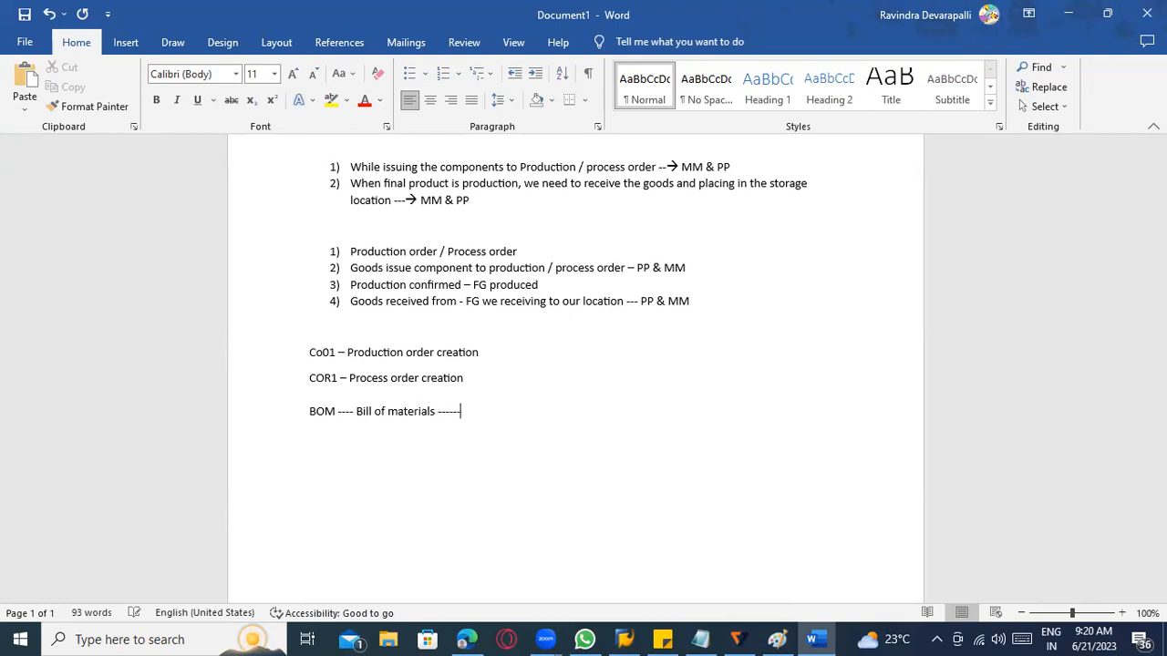
pyautogui.write('> FG')
# Turn the dashes ending the BOM line into an arrow and write "FG along with compoenents" after it.
pyautogui.press('BackSpace')
pyautogui.press('BackSpace')
pyautogui.write('G along with co')
pyautogui.press('BackSpace')
pyautogui.press('BackSpace')
pyautogui.write('cim')
pyautogui.press('BackSpace')
pyautogui.press('BackSpace')
pyautogui.press('BackSpace')
pyautogui.write('compoenents')
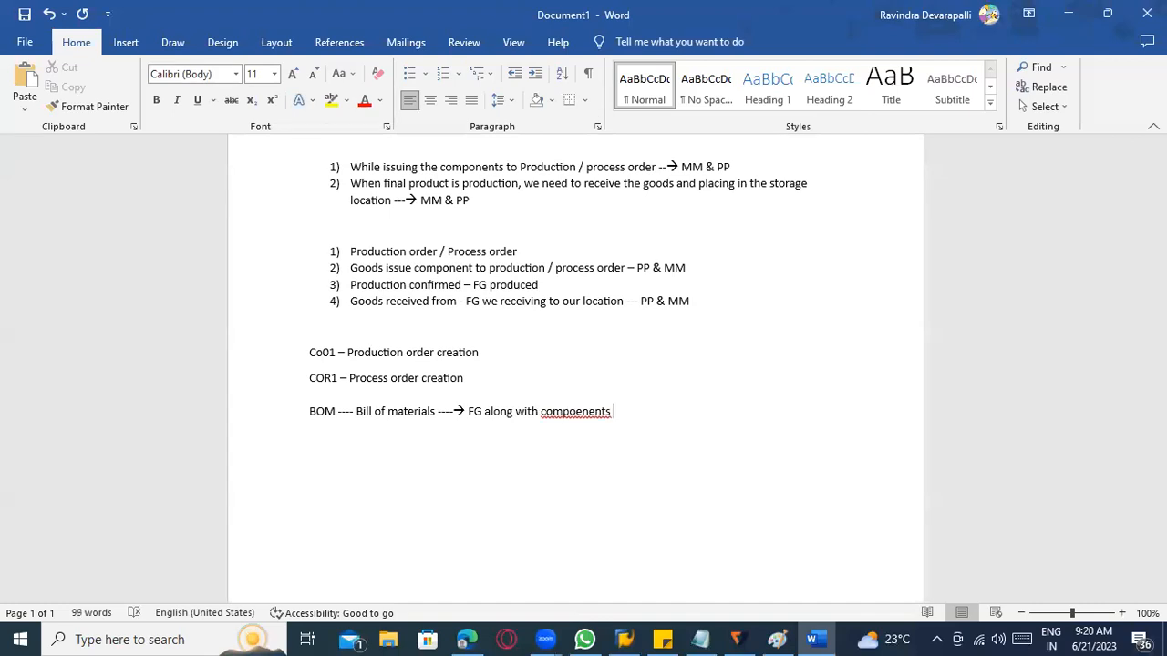
# Correct "compoenents" to "components" with the suggested spelling and append "---- CS01" to the BOM line.
pyautogui.rightClick(597, 411)
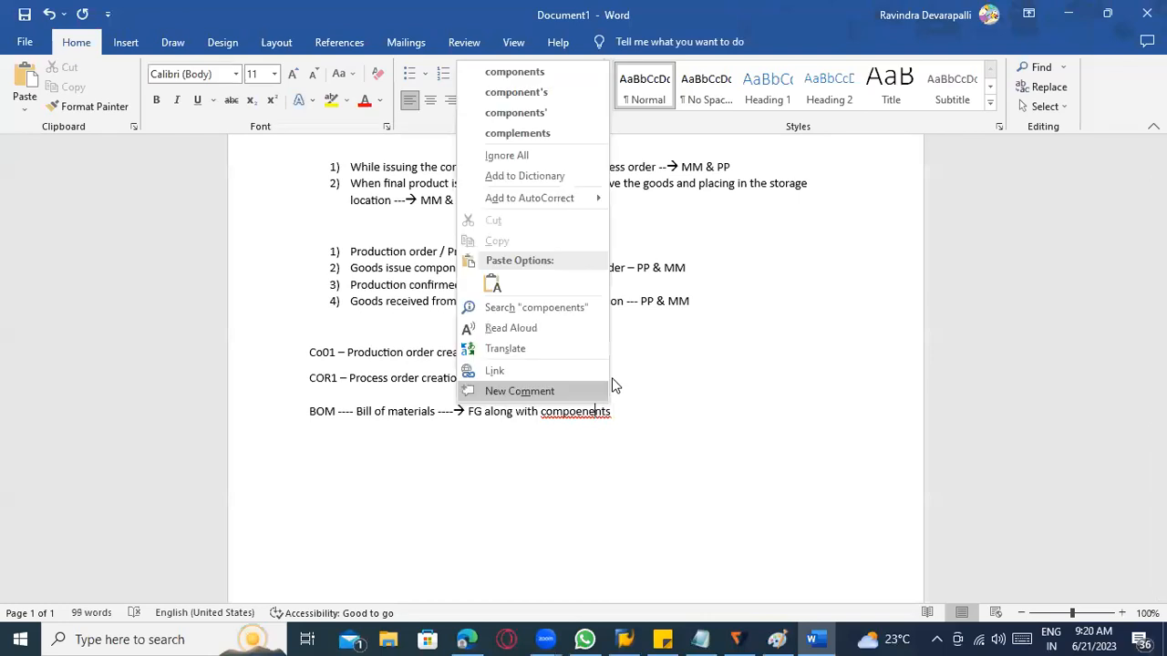
pyautogui.click(569, 70)
pyautogui.write('---')
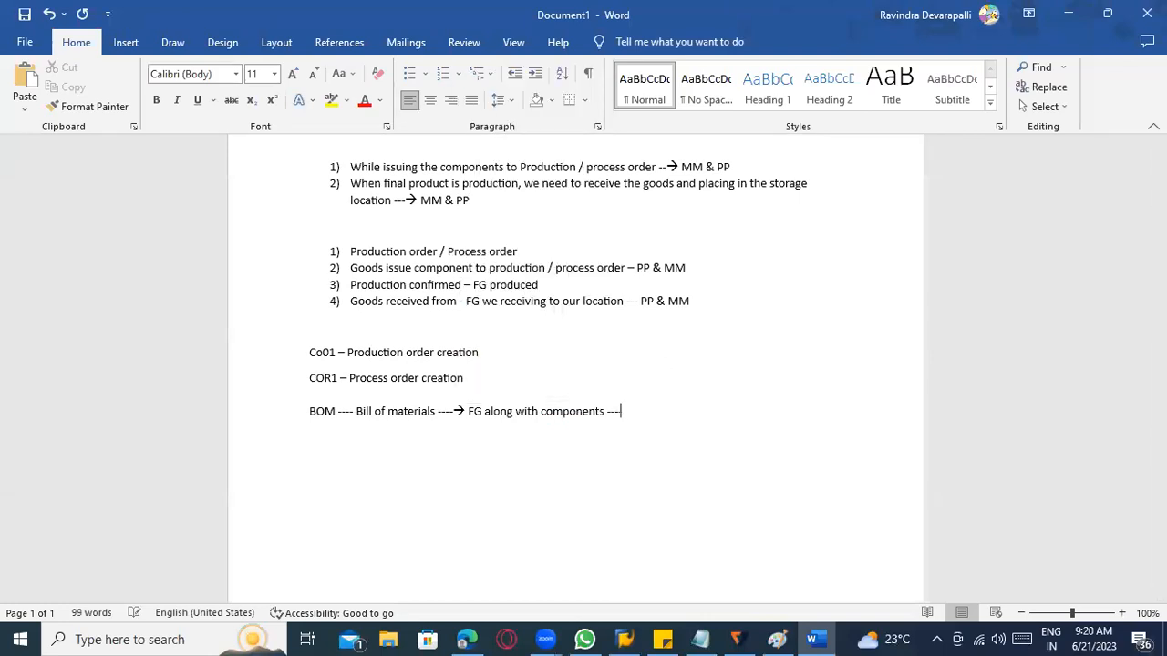
pyautogui.write('- CS01')
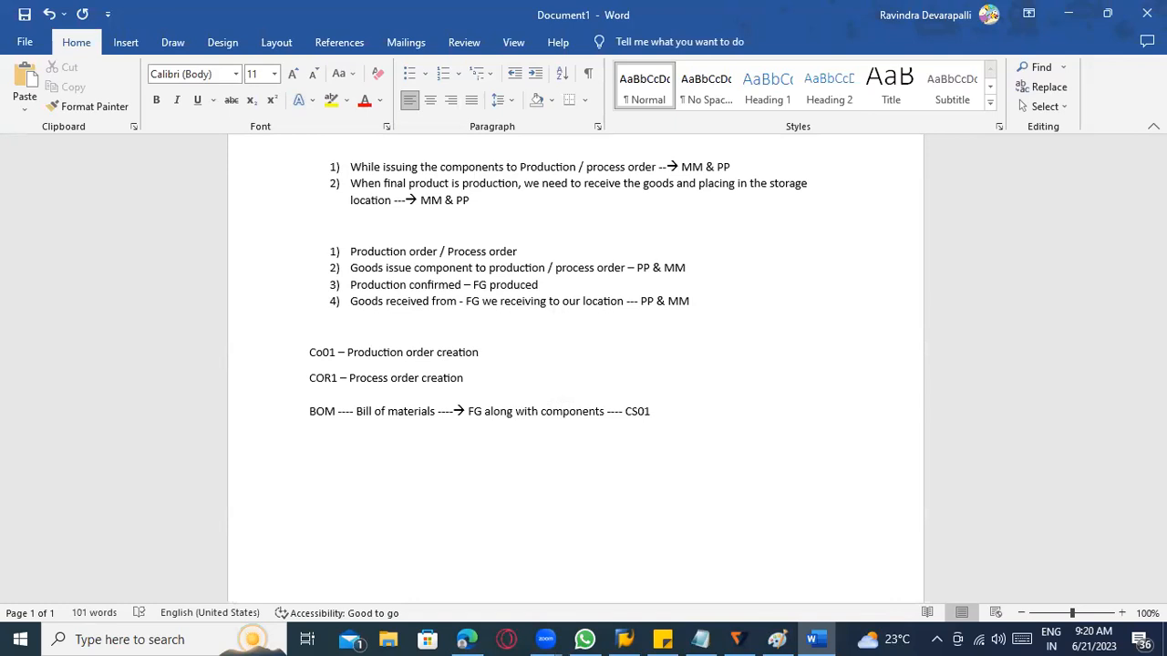
pyautogui.scroll(-1, 619, 401)
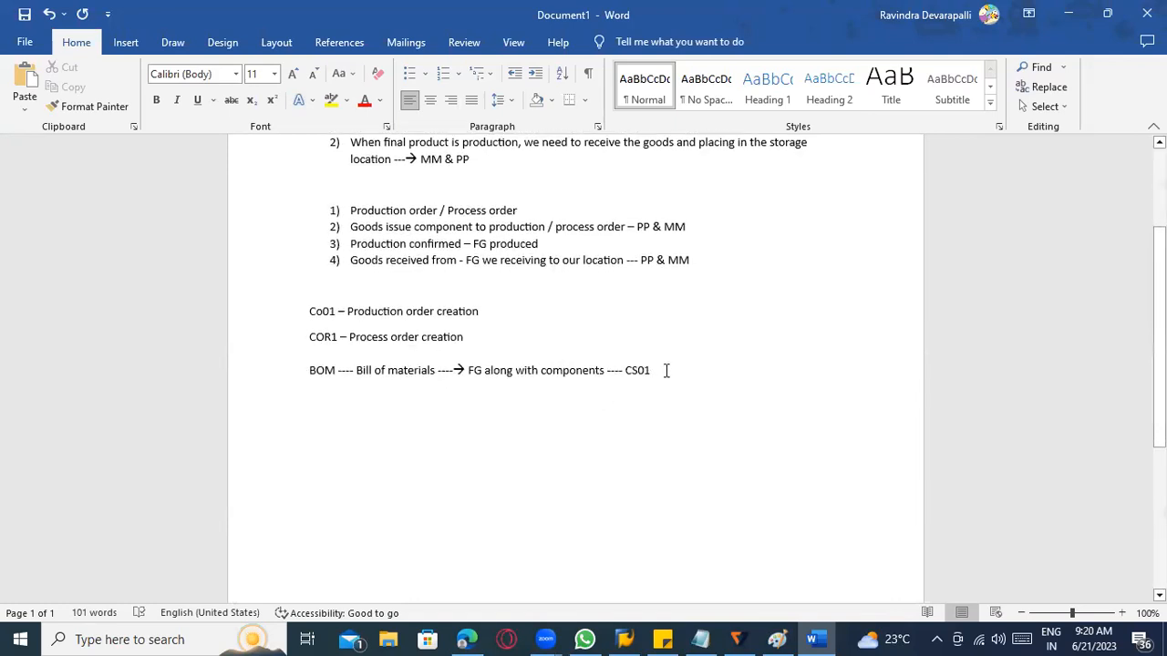
pyautogui.moveTo(661, 370); pyautogui.dragTo(597, 370)
pyautogui.moveTo(344, 352); pyautogui.dragTo(314, 356)
pyautogui.scroll(-3, 497, 463)
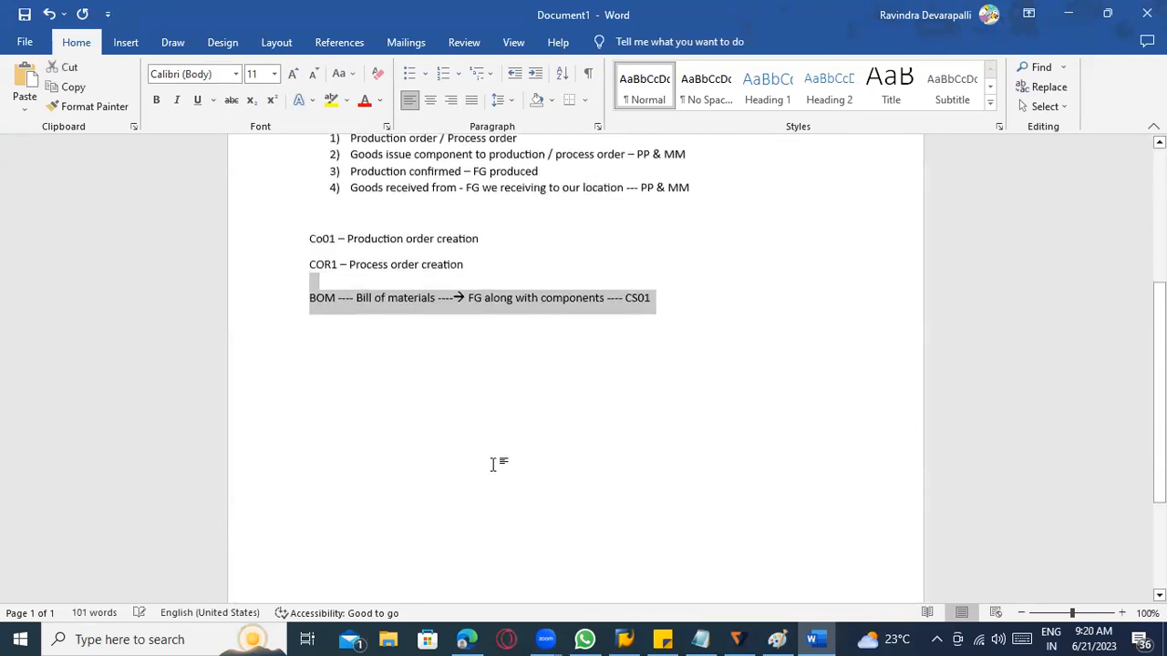
# Switch to SAP Logon, open the highlighted ECC server connection and enter the user ID.
pyautogui.click(623, 639)
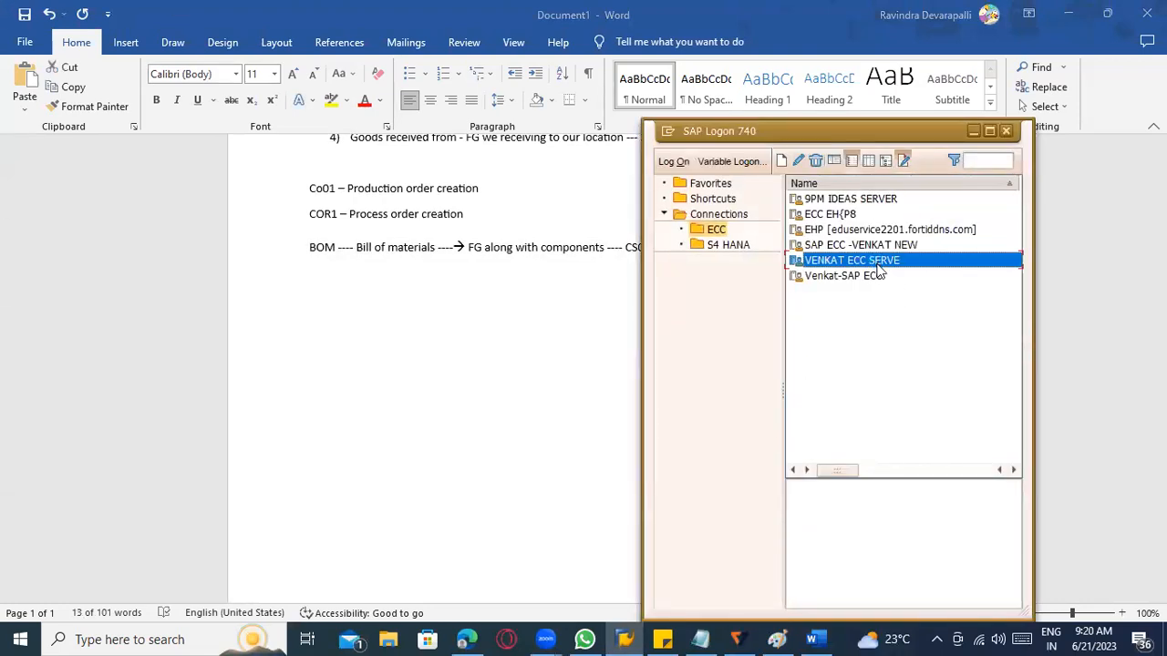
pyautogui.press('Return')
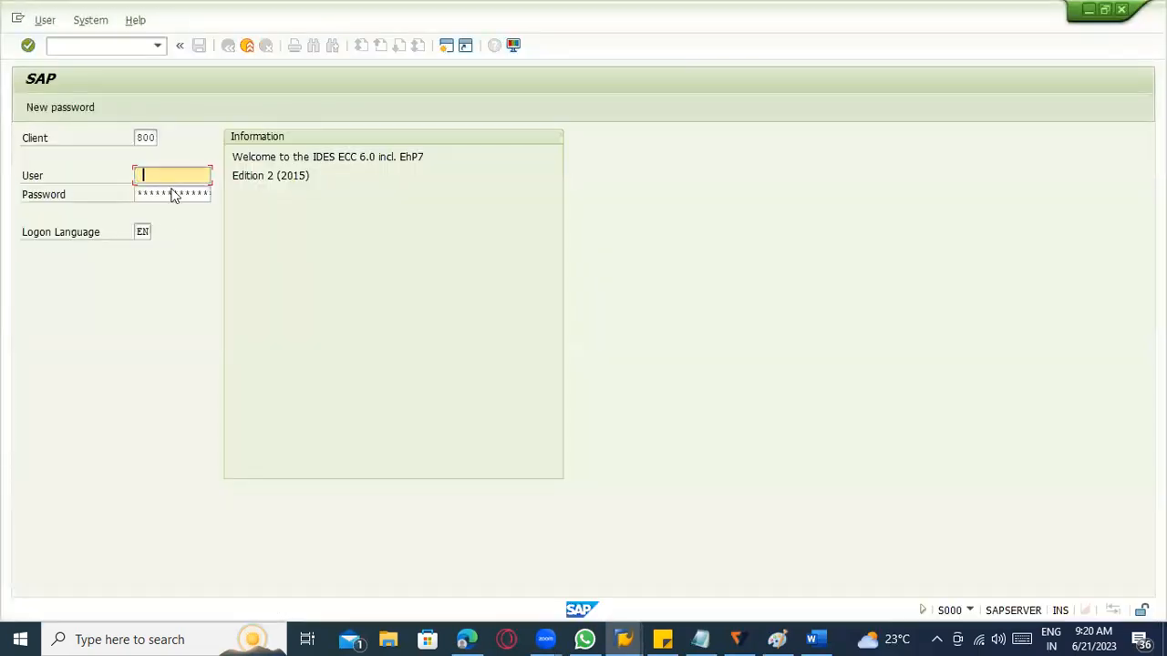
pyautogui.write('703044')
pyautogui.press('Tab')
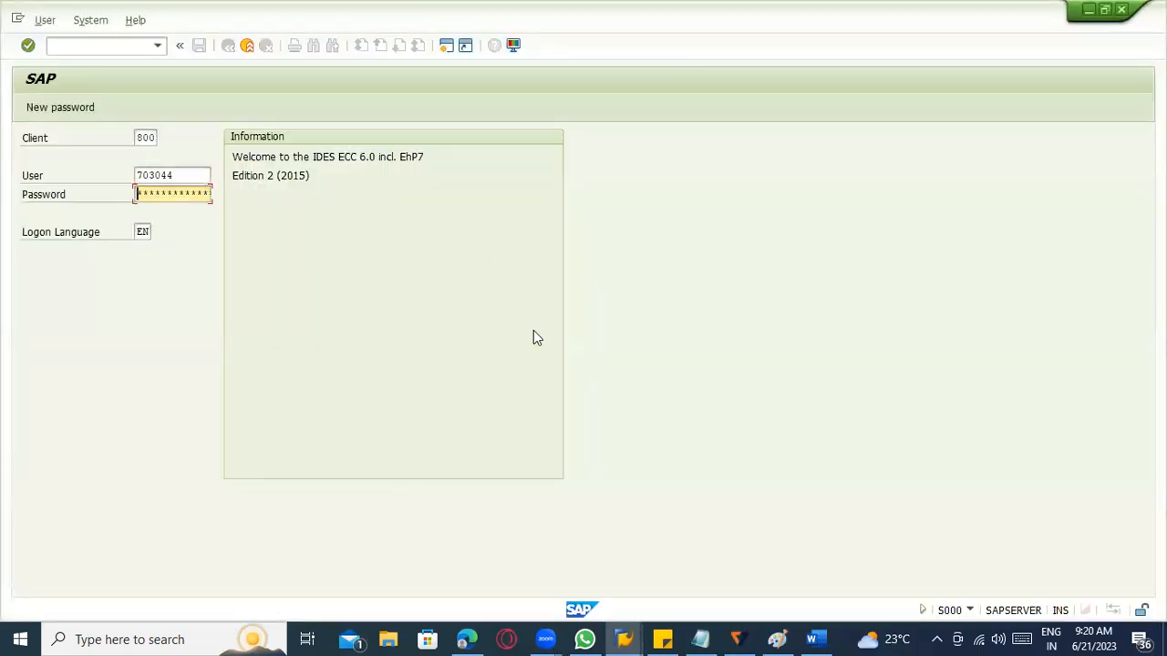
# Copy the account password from the sticky note into the password field and log on to SAP.
pyautogui.click(663, 639)
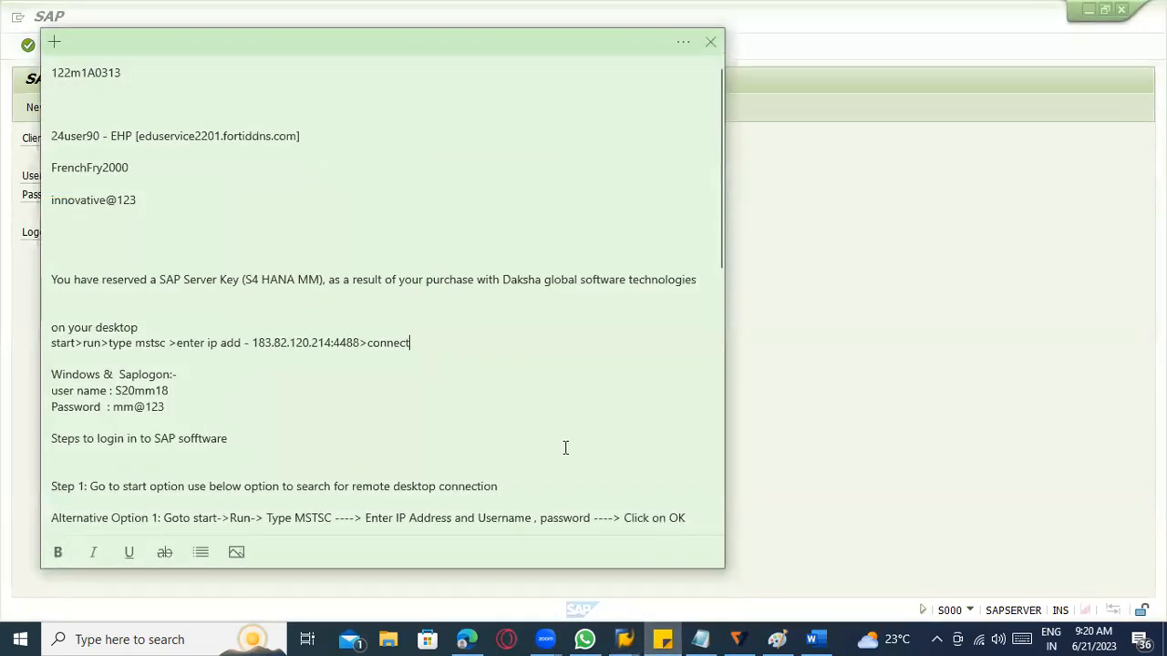
pyautogui.moveTo(138, 200); pyautogui.dragTo(51, 200)
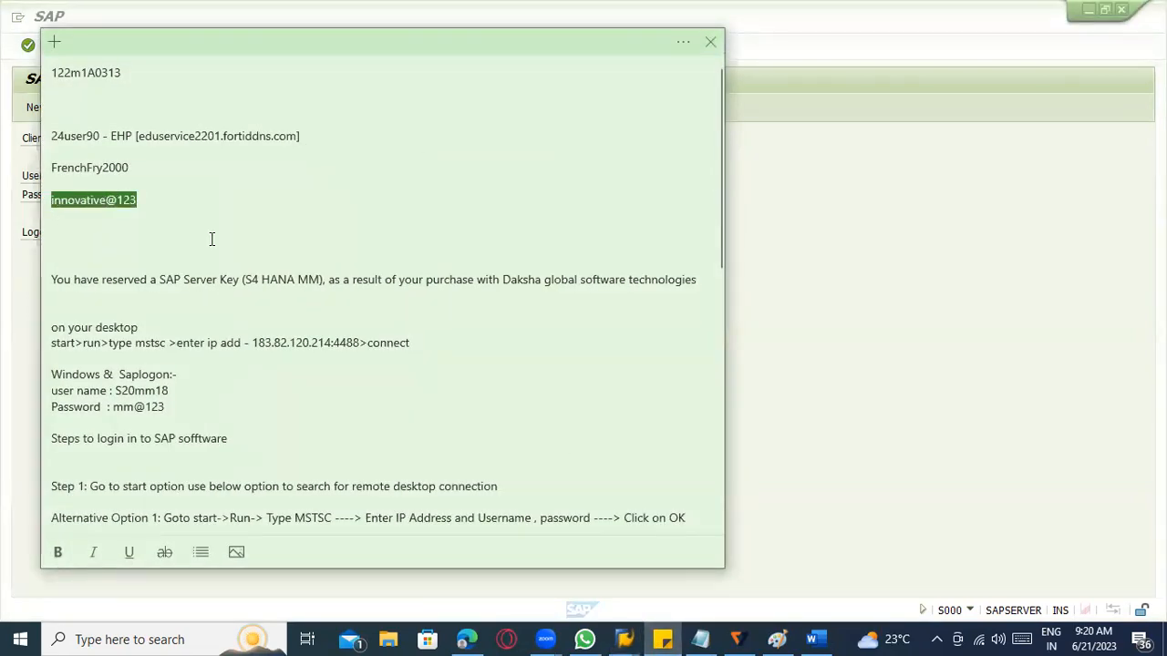
pyautogui.click(759, 304)
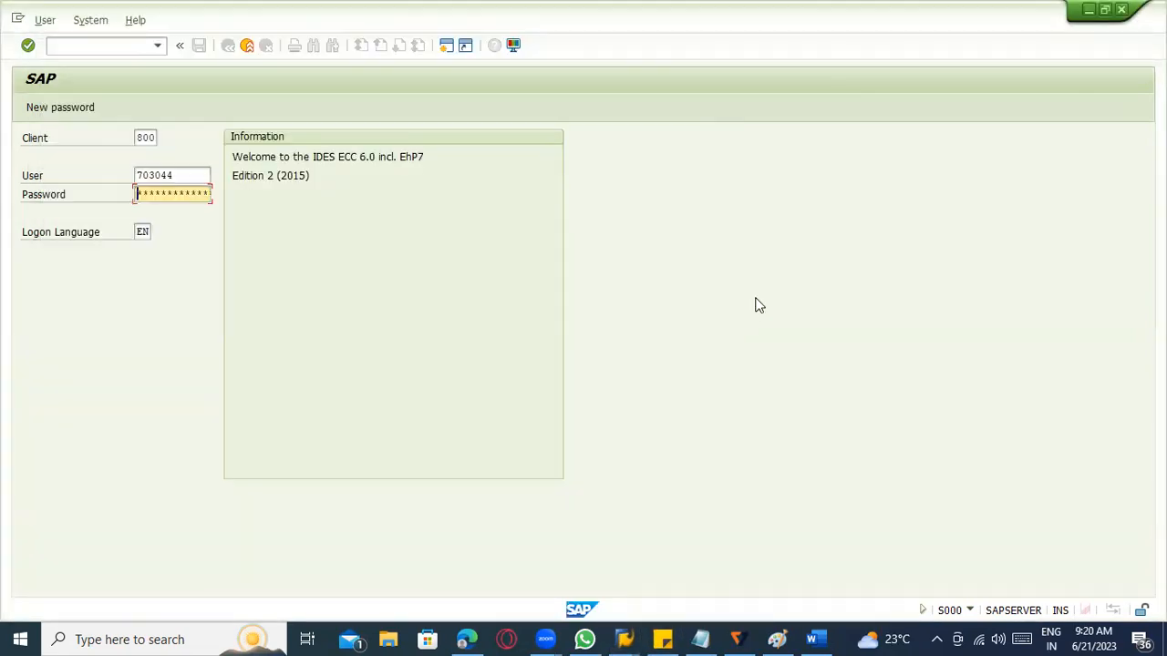
pyautogui.hotkey('ctrl', 'v')
pyautogui.press('Return')
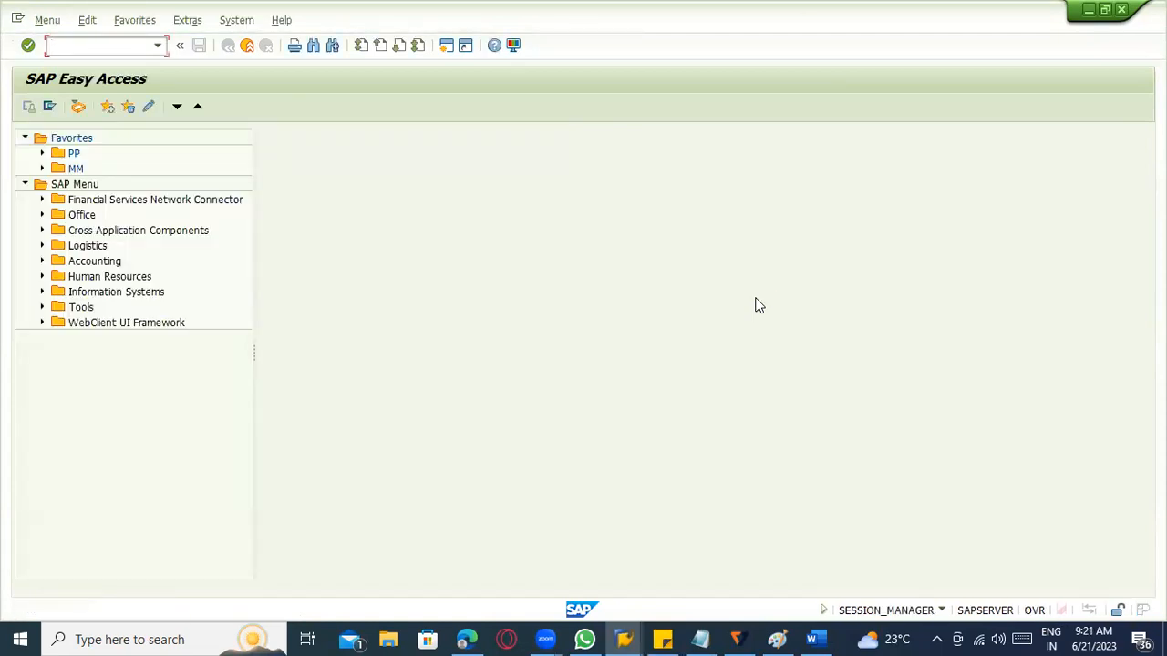
# Start transaction CS01 to create a material BOM.
pyautogui.write('Cs01')
pyautogui.press('Return')
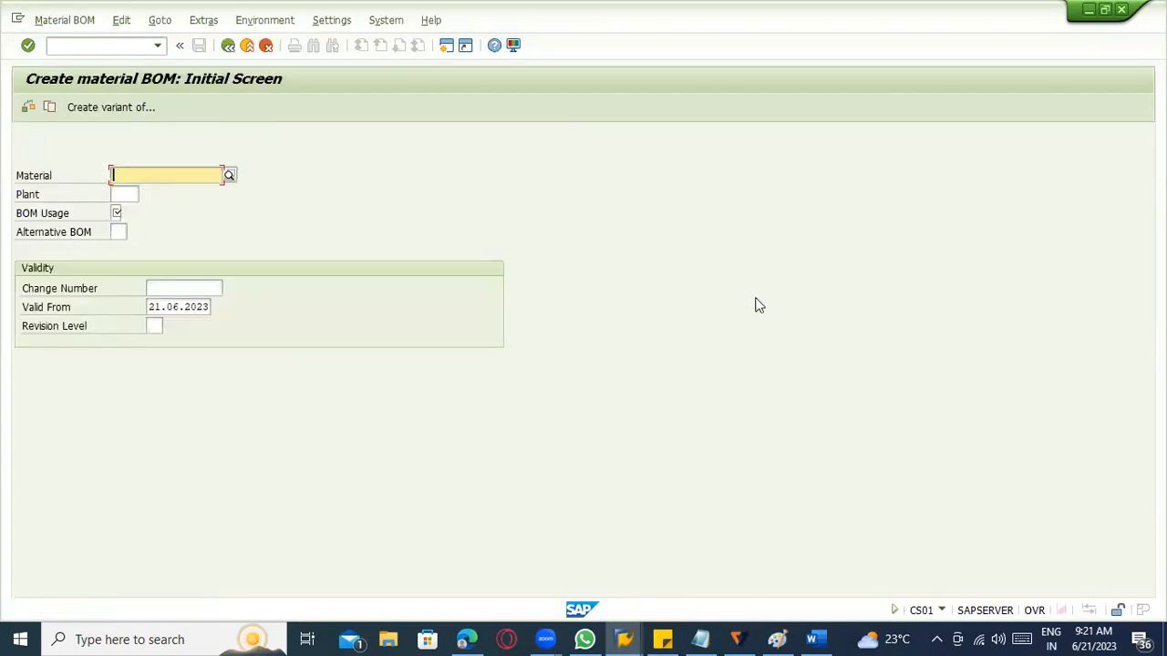
# Enter material 100-100, plant 1100 and BOM usage 1 (Production), and continue to the item overview.
pyautogui.click(135, 175)
pyautogui.write('100-100')
pyautogui.press('Tab')
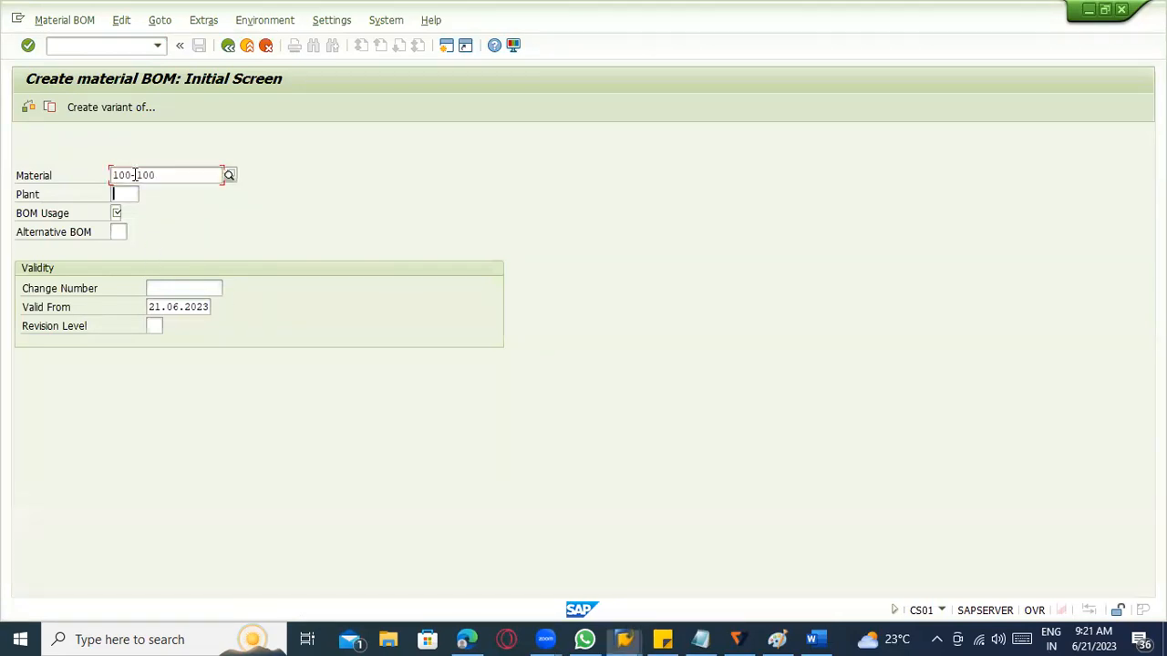
pyautogui.write('1100')
pyautogui.press('Tab')
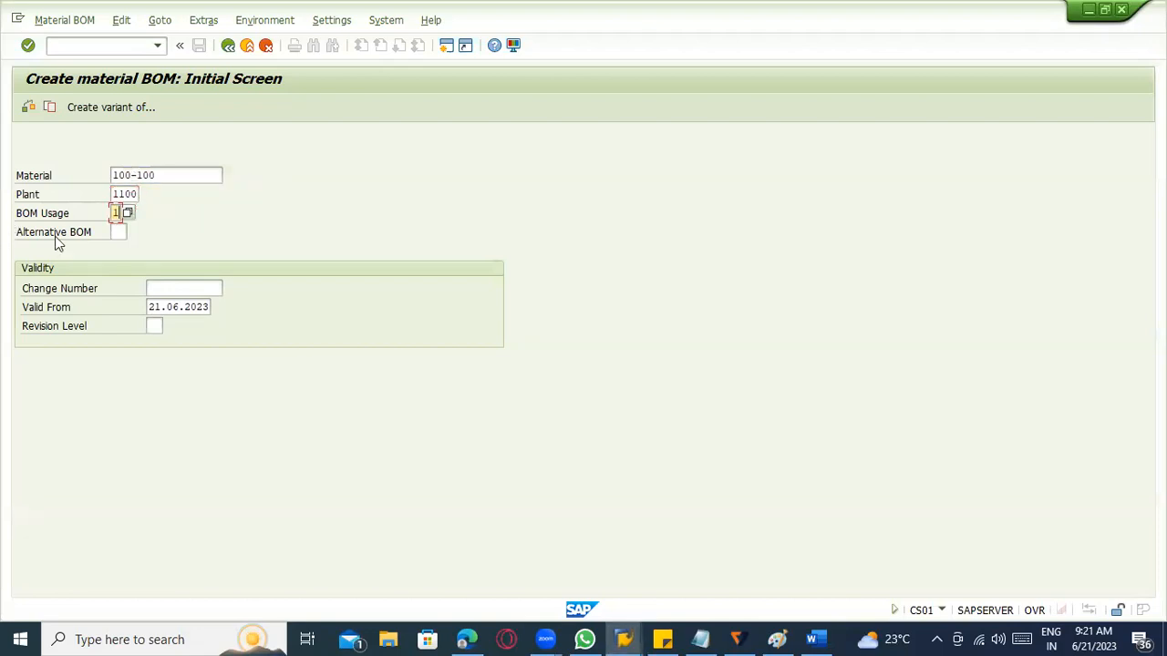
pyautogui.click(126, 215)
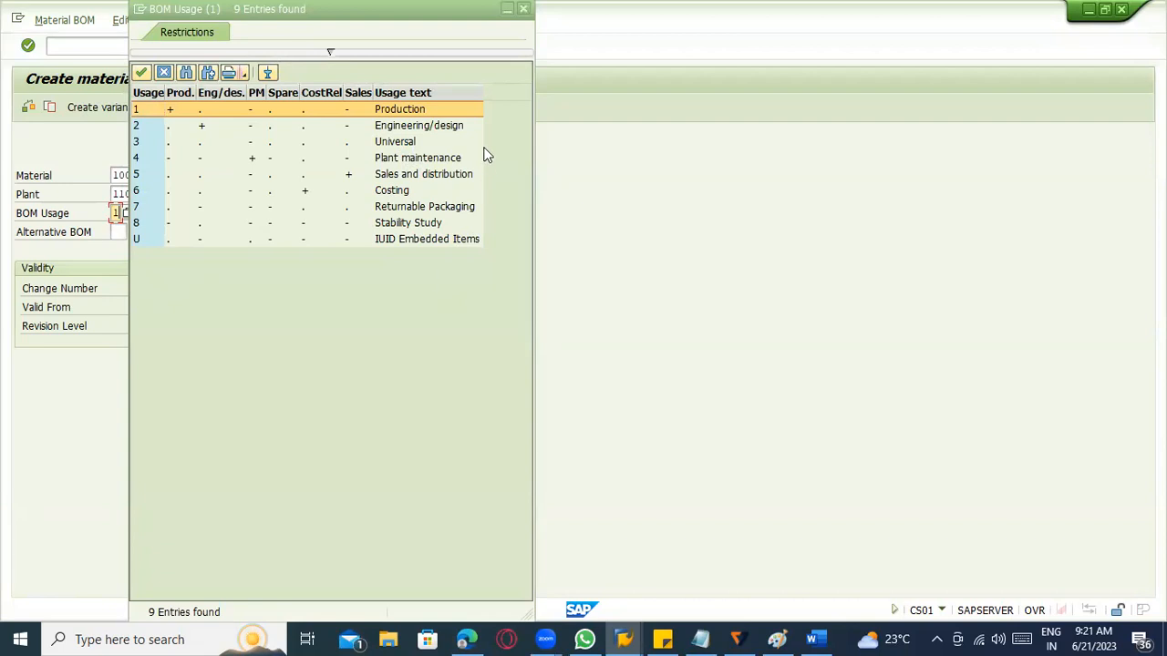
pyautogui.doubleClick(408, 108)
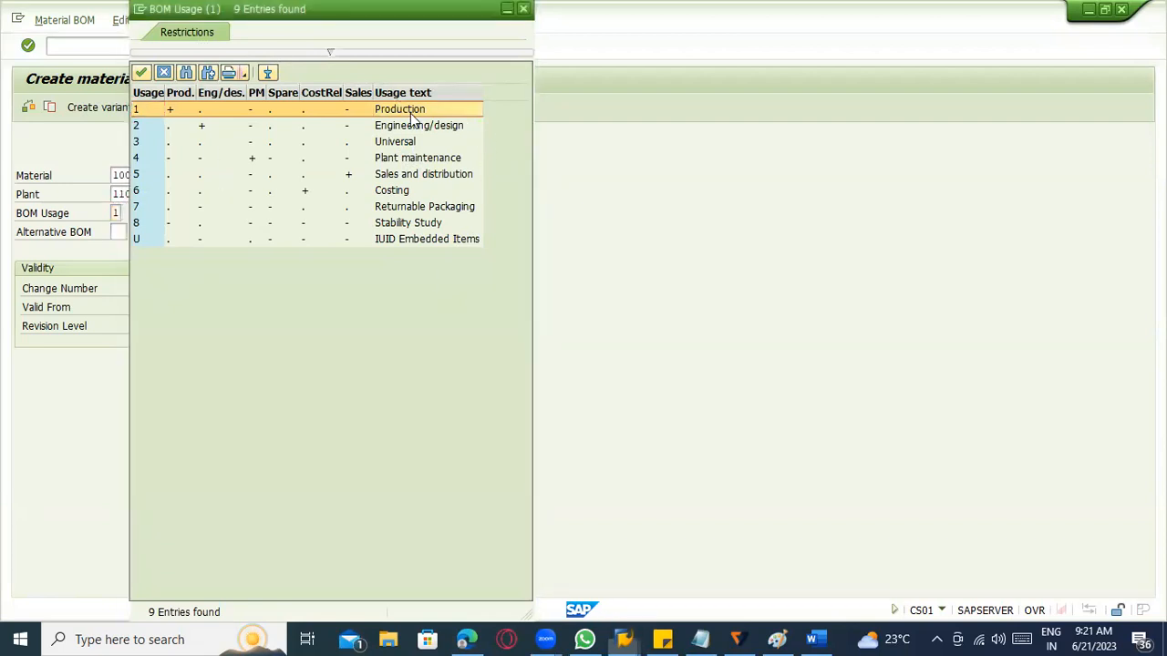
pyautogui.press('Return')
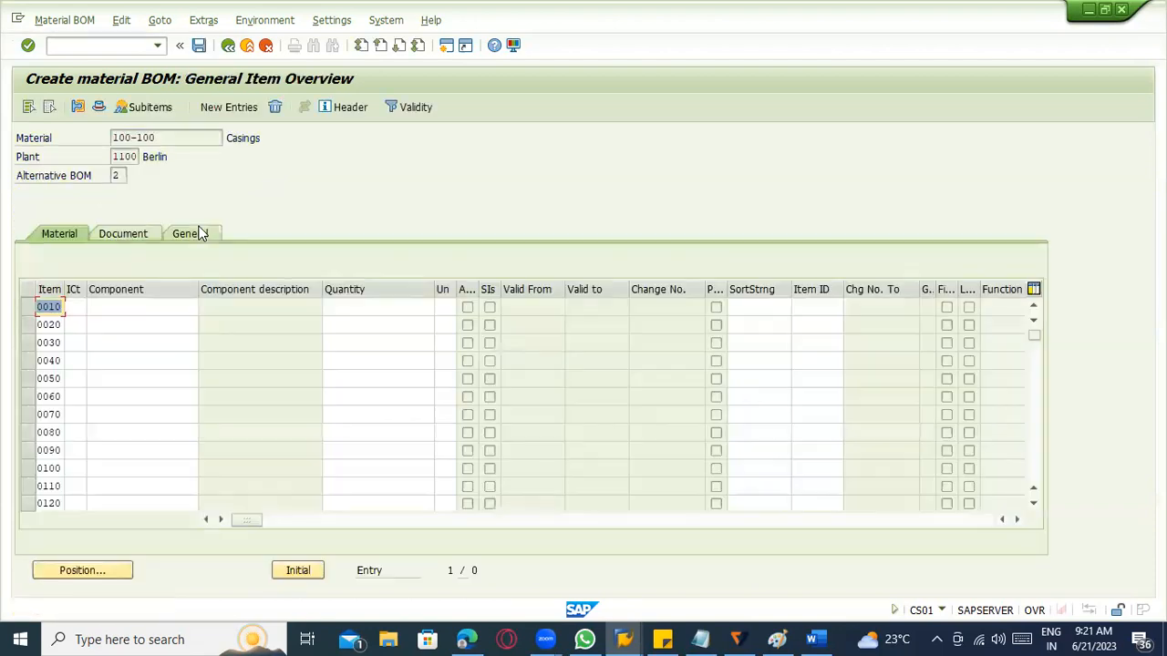
# Set item 0010's category to L and try to pick component 200-210 from the plant's materials, sorted by material number.
pyautogui.click(73, 307)
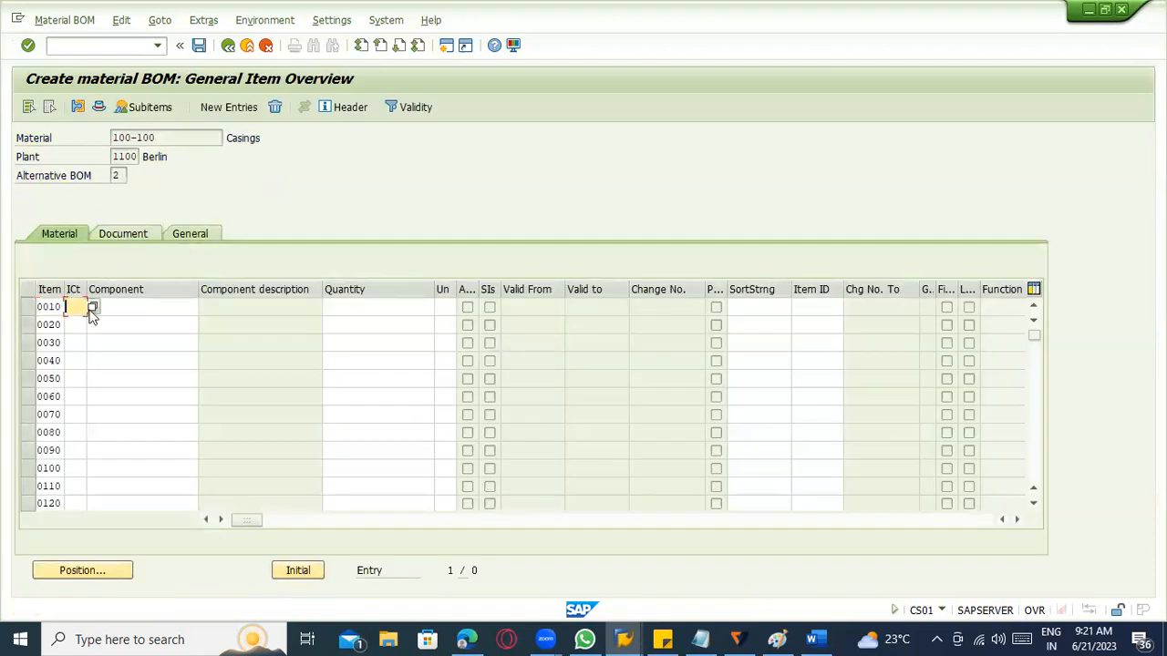
pyautogui.press('Tab')
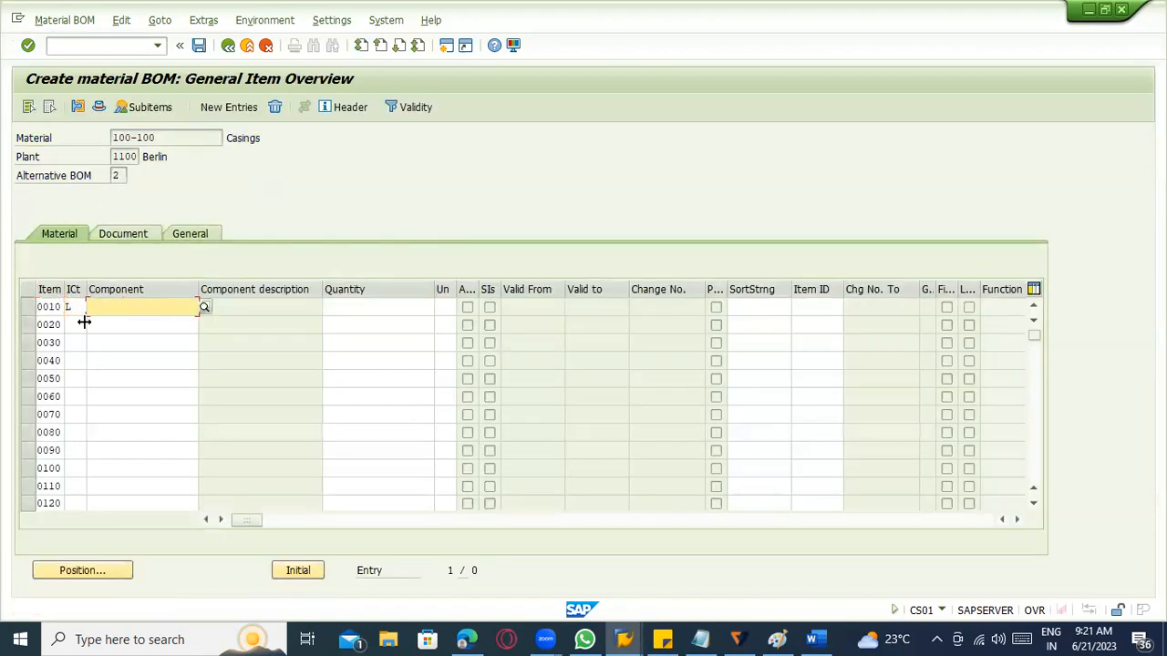
pyautogui.click(205, 308)
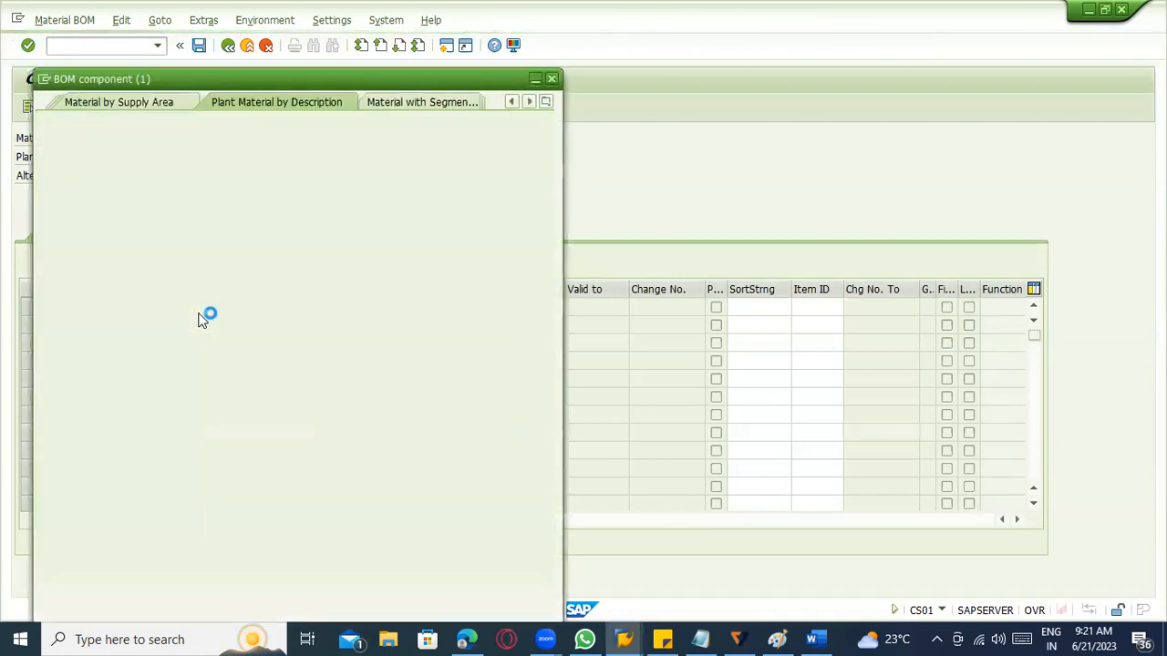
pyautogui.press('Return')
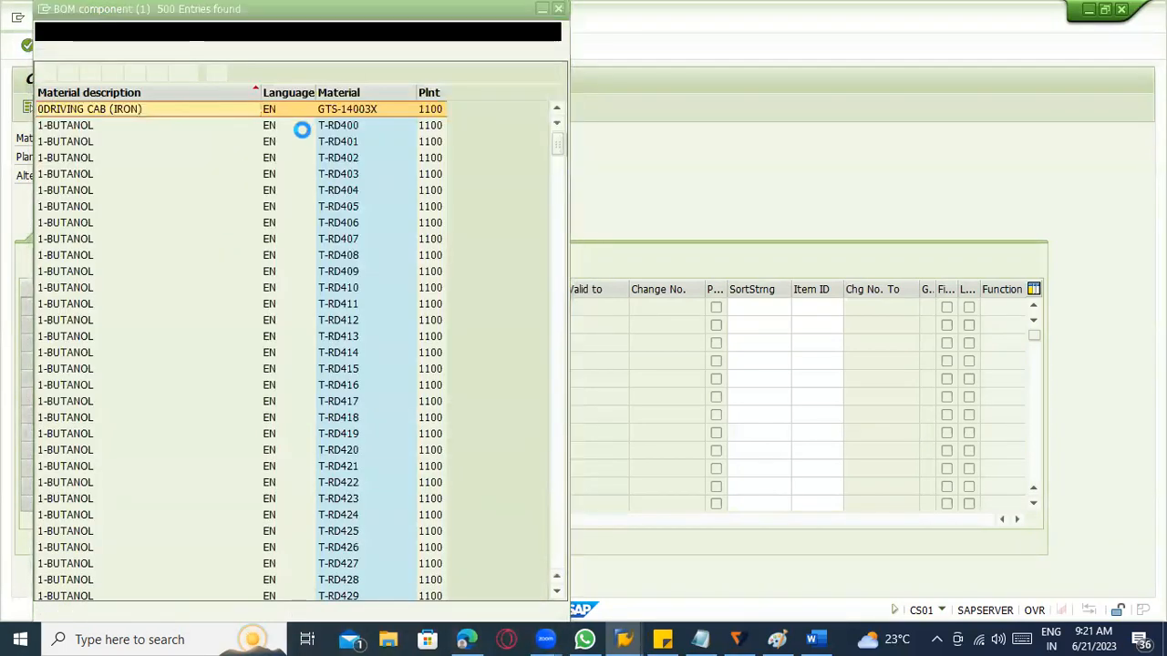
pyautogui.click(358, 92)
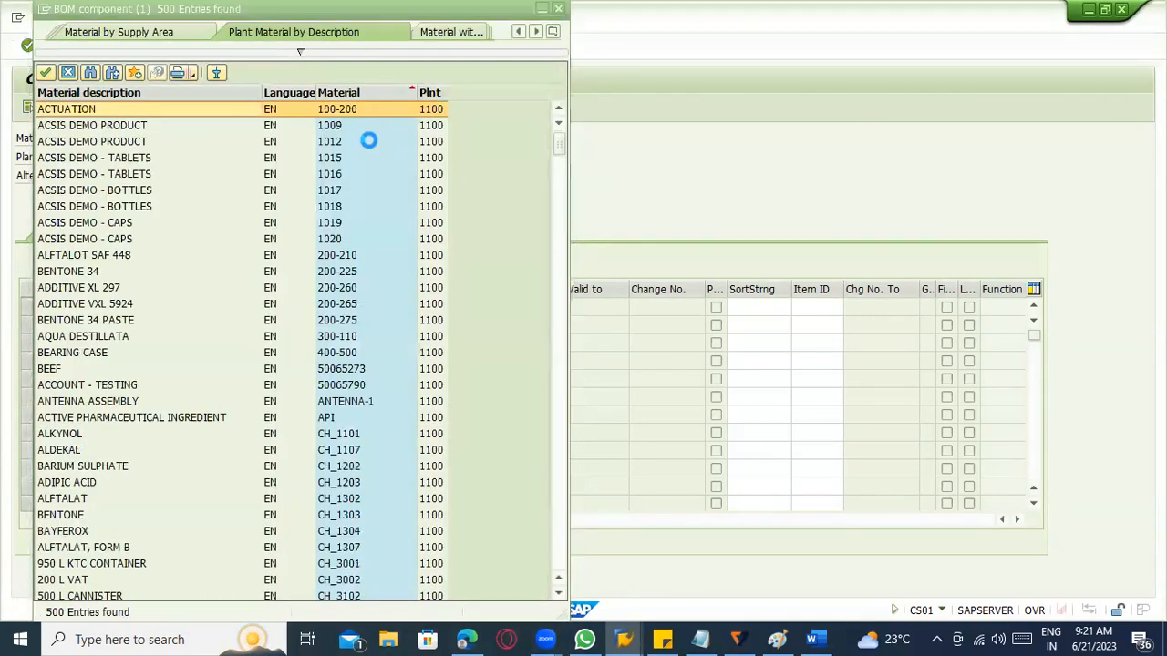
pyautogui.doubleClick(364, 258)
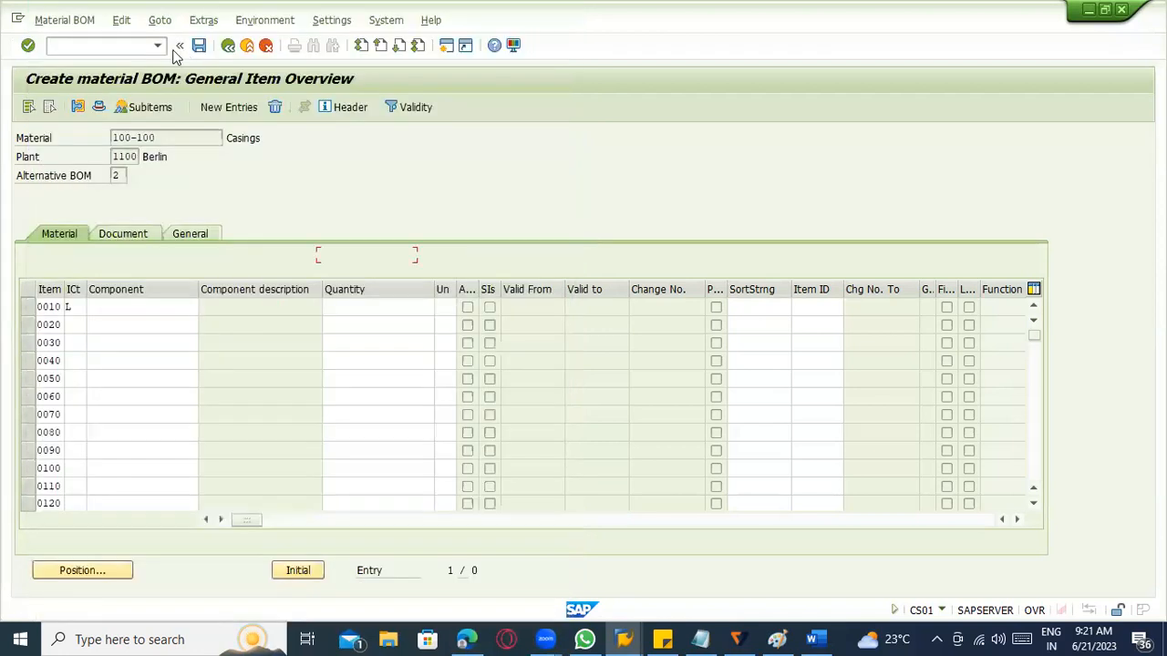
# Open MM60 in a new session, clear the material number and list plant 1100's materials of type ROH.
pyautogui.click(94, 51)
pyautogui.write('/omm60')
pyautogui.press('Return')
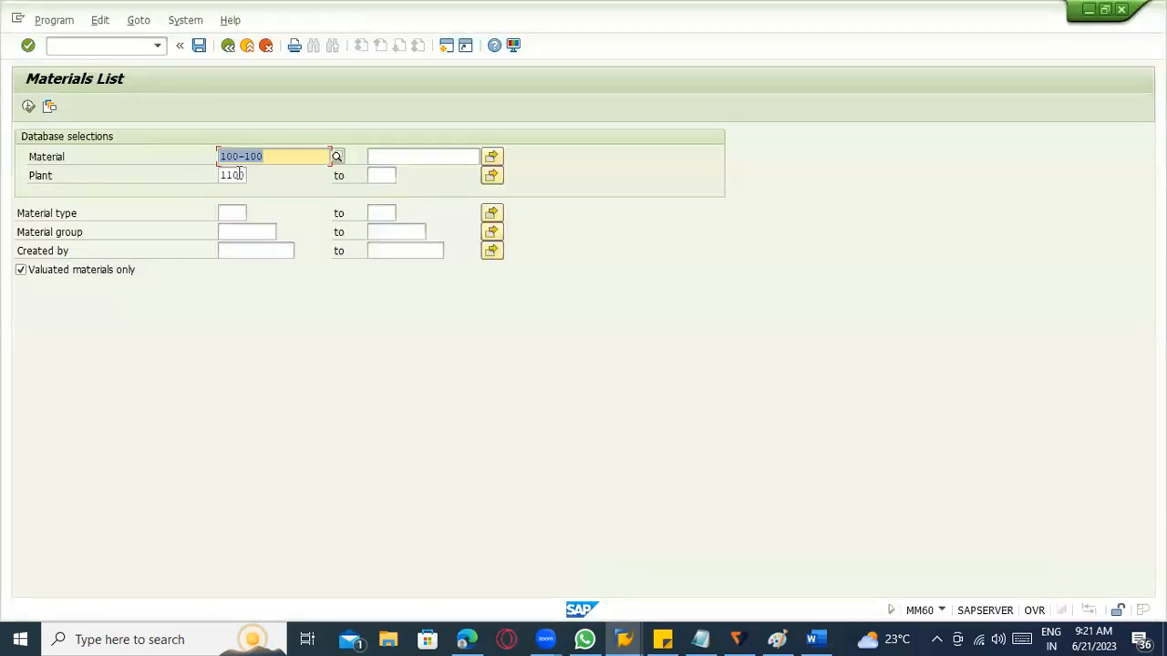
pyautogui.press('Delete')
pyautogui.press('Escape')
pyautogui.click(230, 214)
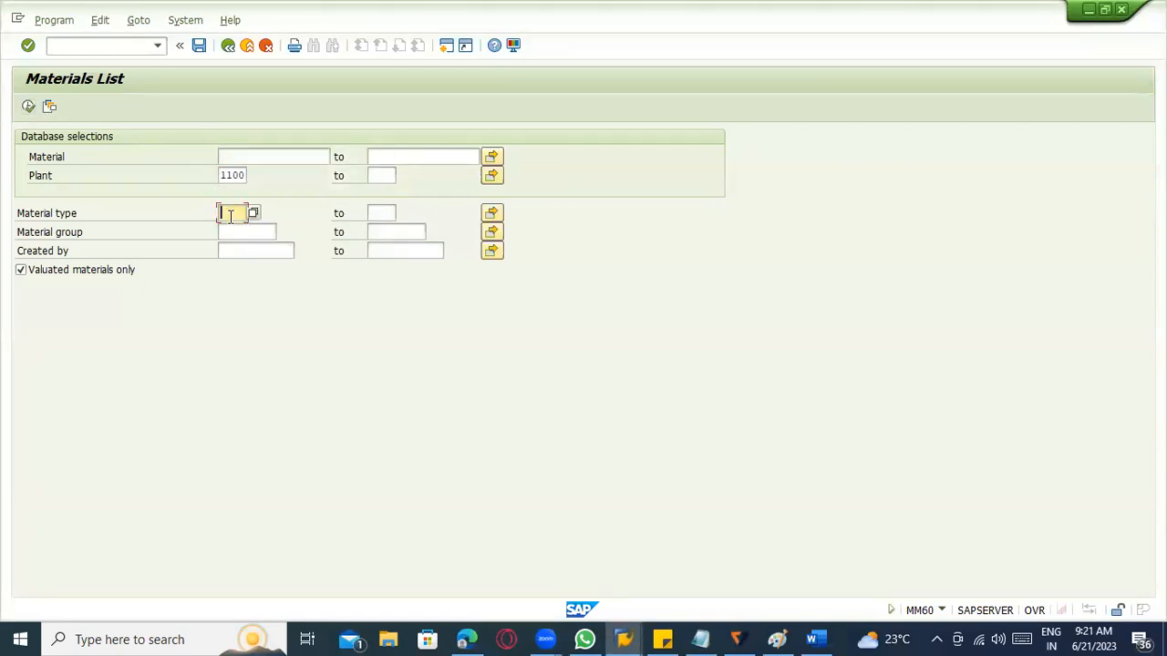
pyautogui.write('roh')
pyautogui.press('Return')
pyautogui.click(29, 106)
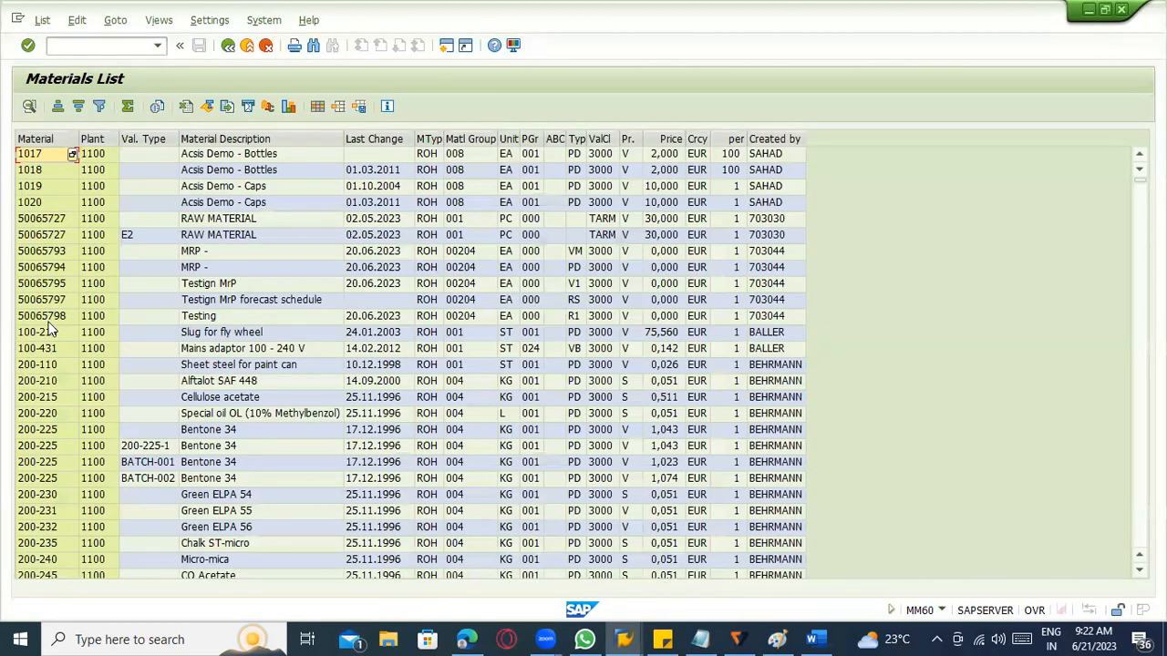
# Copy material 100-210 from the materials list into BOM item 0010 as its component and set the quantity to 100.
pyautogui.click(52, 333)
pyautogui.click(60, 328)
pyautogui.click(60, 330)
pyautogui.hotkey('alt', 'Tab')
pyautogui.write('100-210')
pyautogui.press('Tab')
pyautogui.write('100')
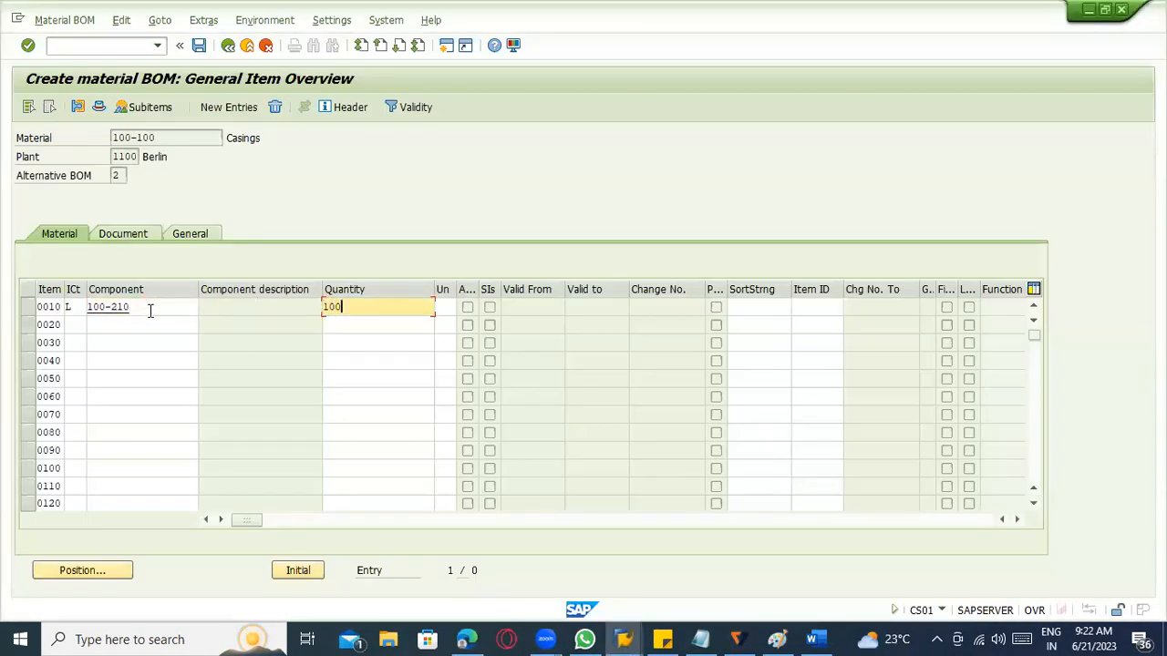
pyautogui.doubleClick(242, 139)
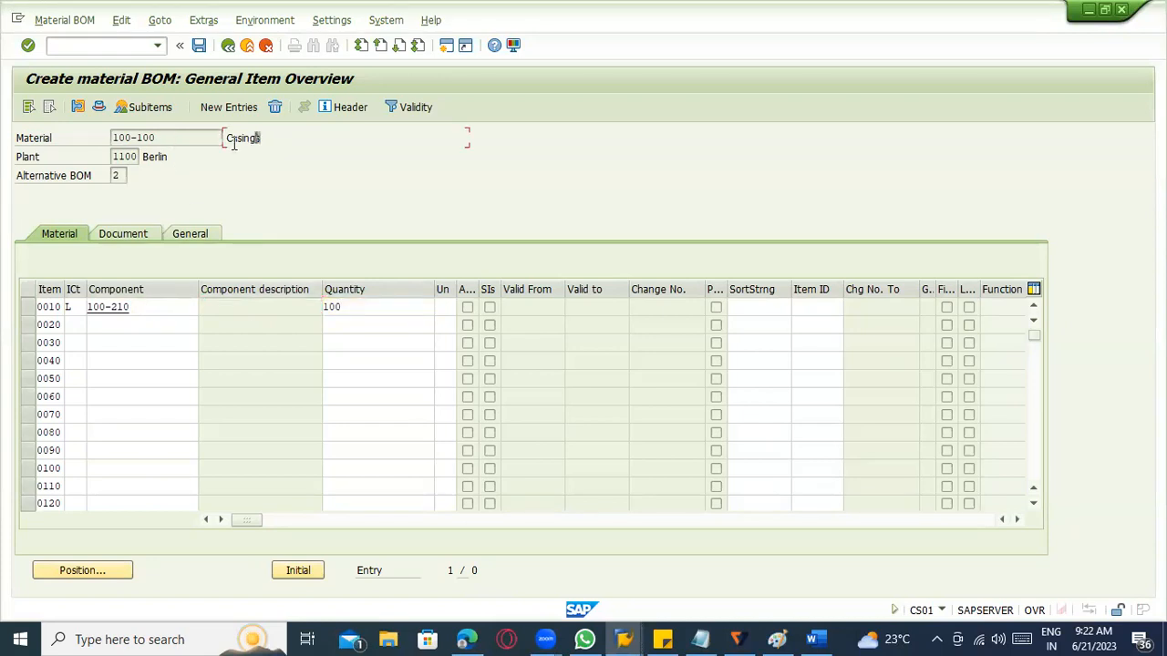
pyautogui.click(332, 310)
pyautogui.doubleClick(346, 311)
pyautogui.click(150, 308)
pyautogui.press('Return')
pyautogui.click(290, 309)
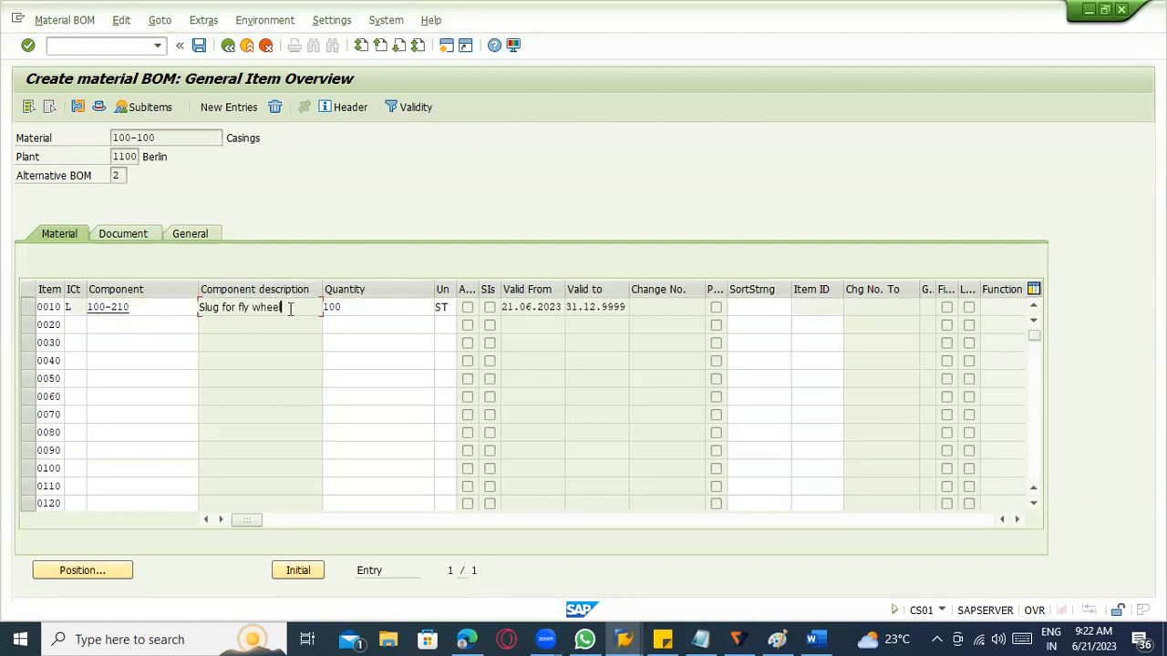
# Add BOM item 0020 with component 100-431 copied from the materials list, item category L and quantity 10.
pyautogui.click(148, 327)
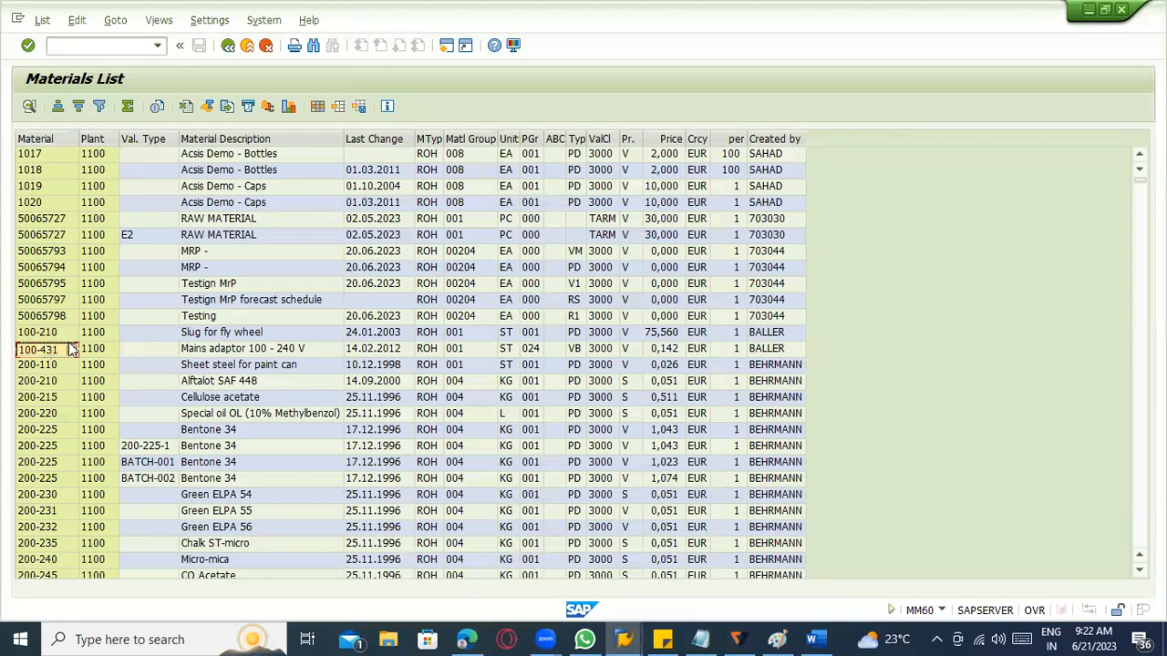
pyautogui.hotkey('alt', 'Tab')
pyautogui.click(129, 326)
pyautogui.write('100-431')
pyautogui.press('Tab')
pyautogui.hotkey('shift', 'Tab')
pyautogui.hotkey('shift', 'Tab')
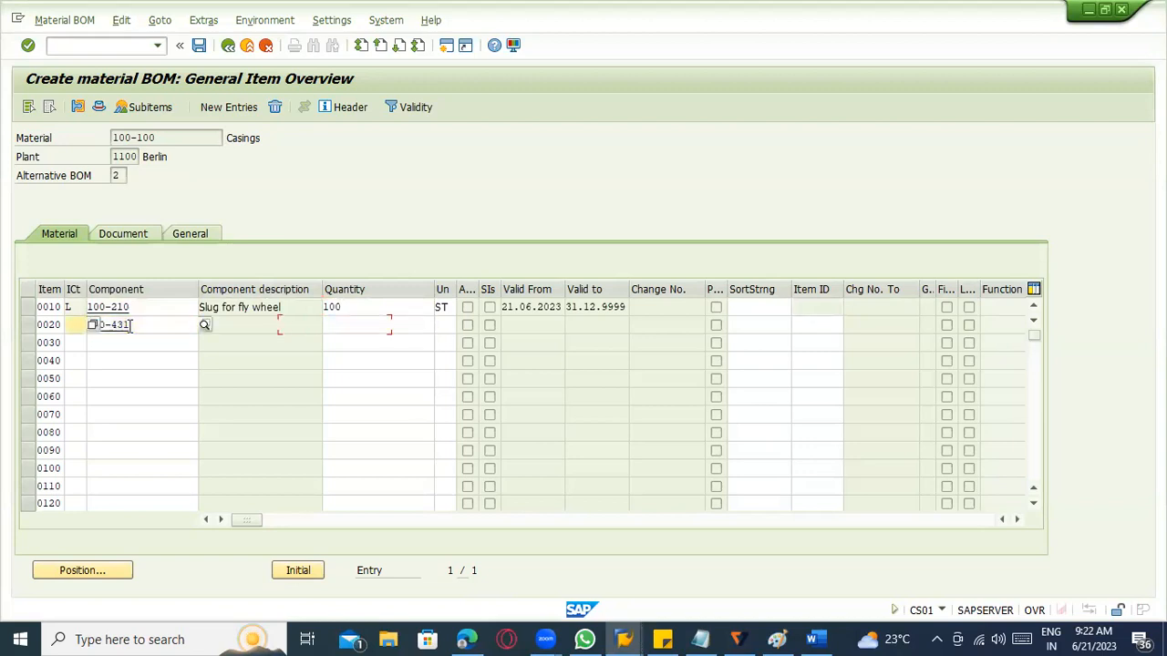
pyautogui.press('Tab')
pyautogui.press('Tab')
pyautogui.write('10')
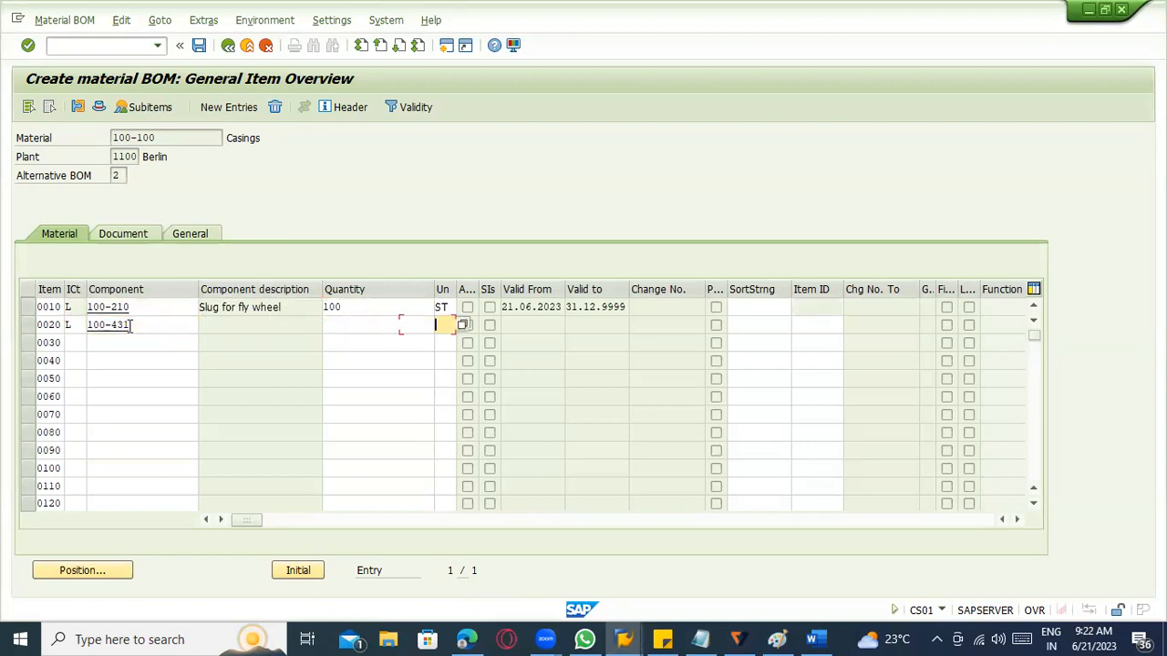
pyautogui.press('Return')
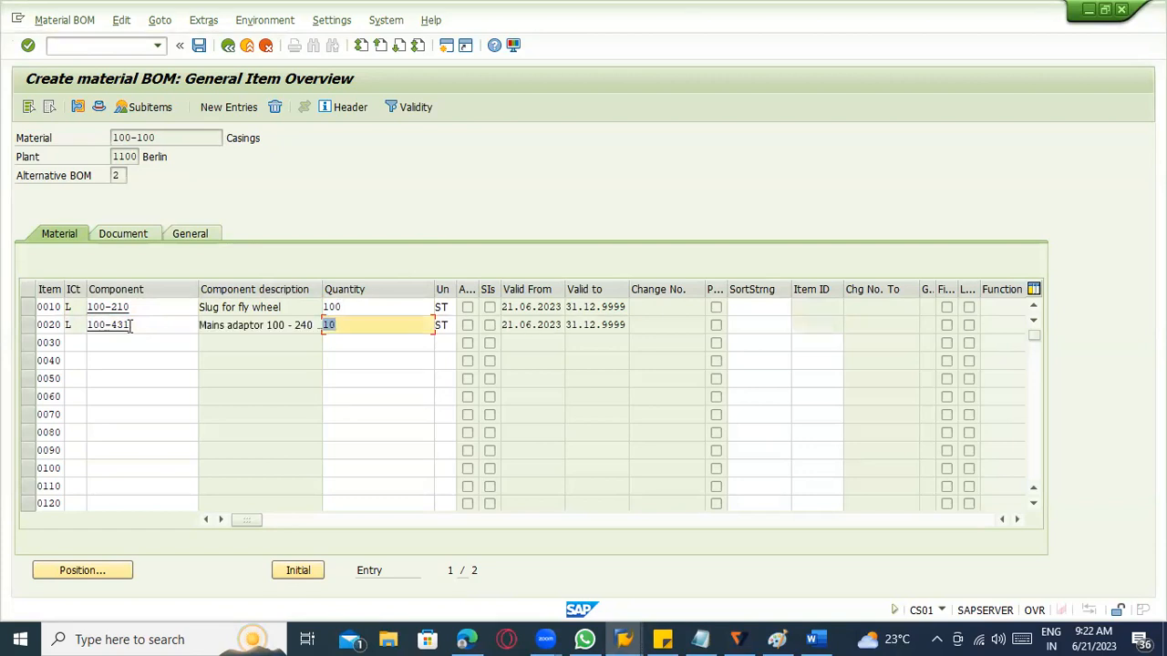
# Review the BOM's material and component quantities, look at its header overview, and save the BOM.
pyautogui.doubleClick(152, 138)
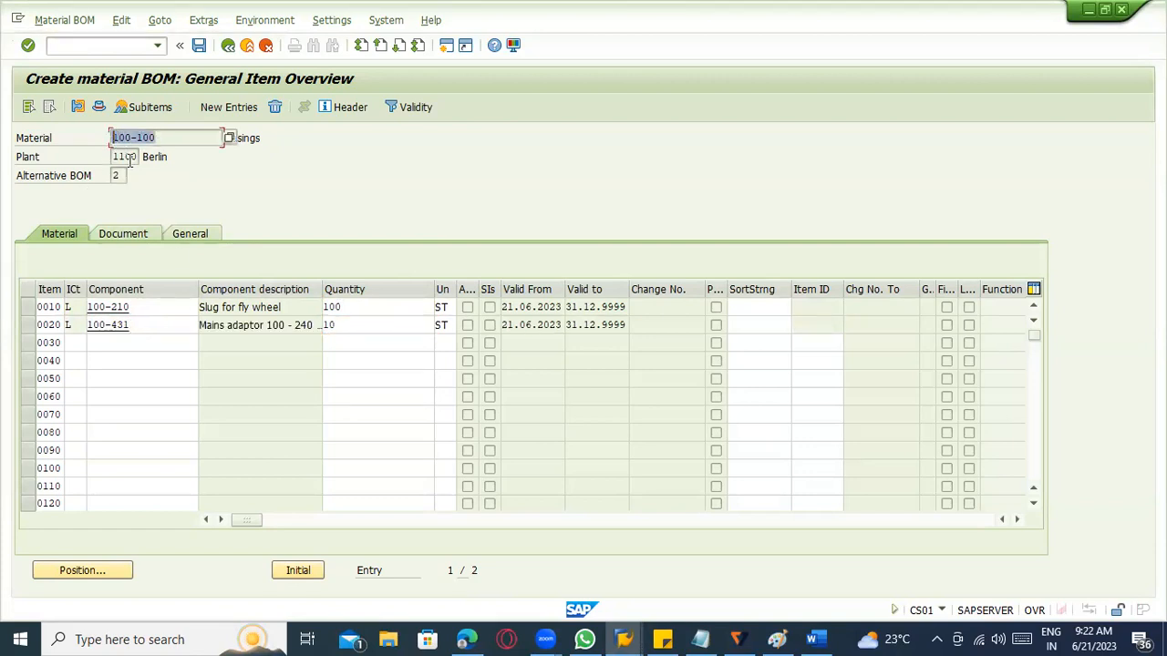
pyautogui.click(351, 309)
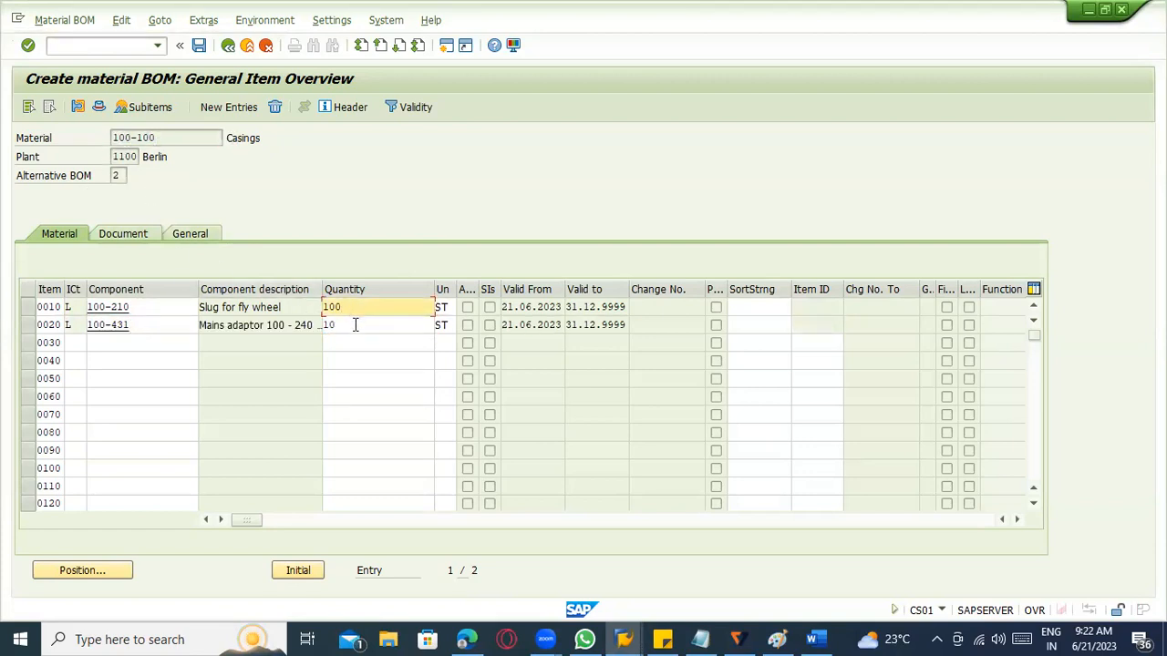
pyautogui.click(355, 326)
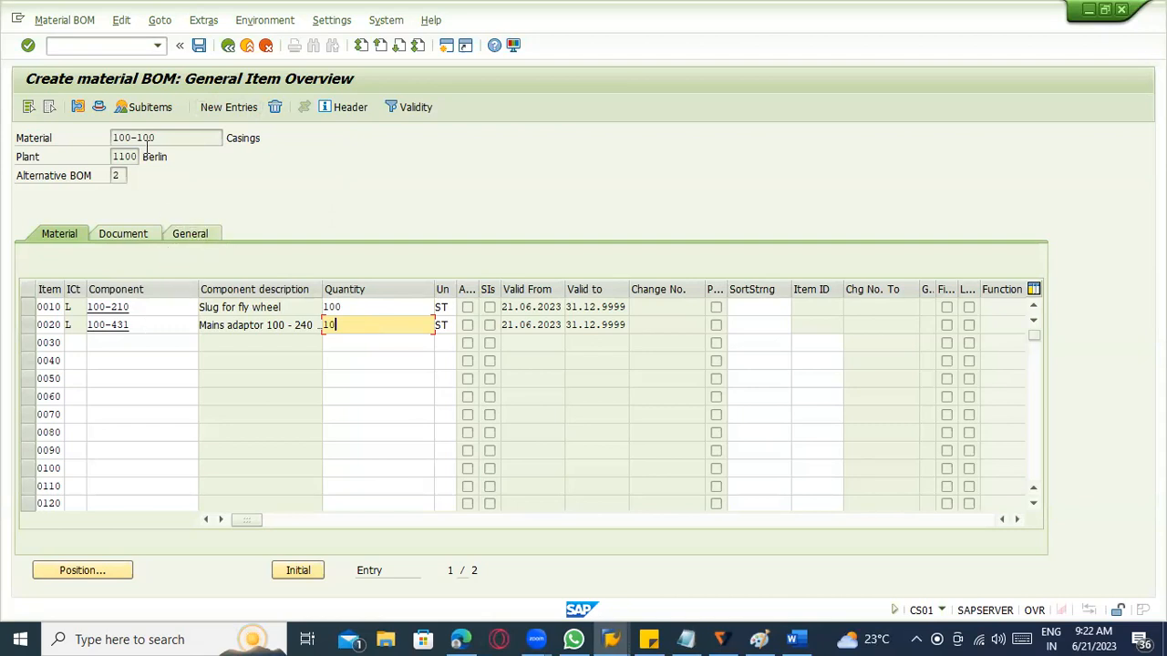
pyautogui.press('F6')
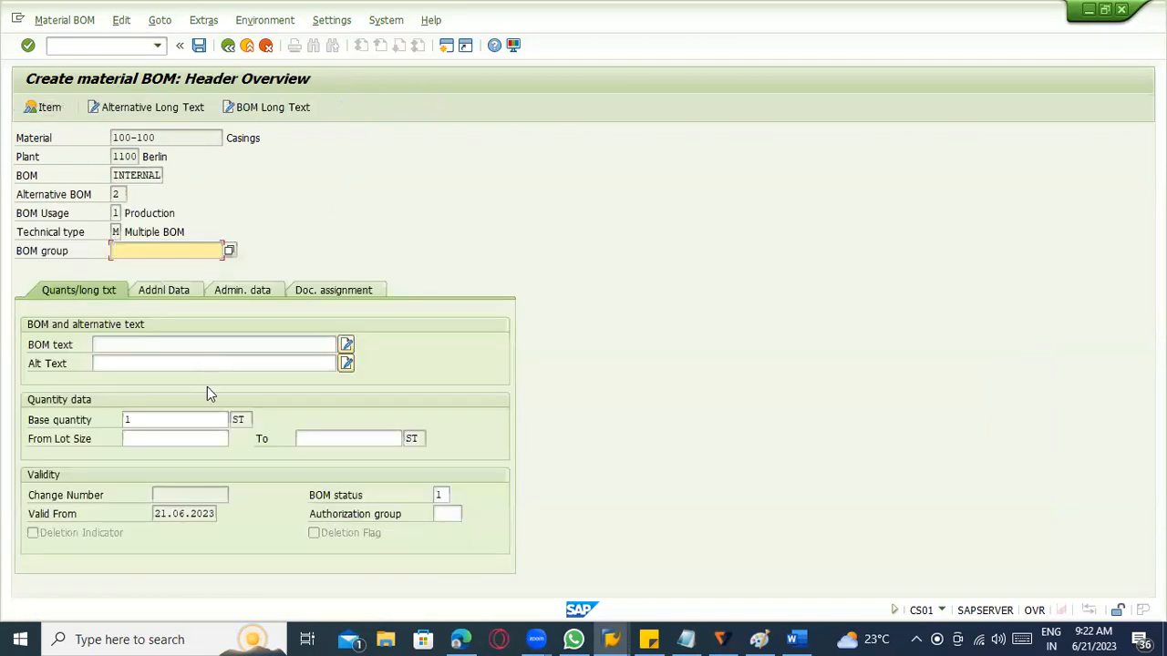
pyautogui.click(167, 365)
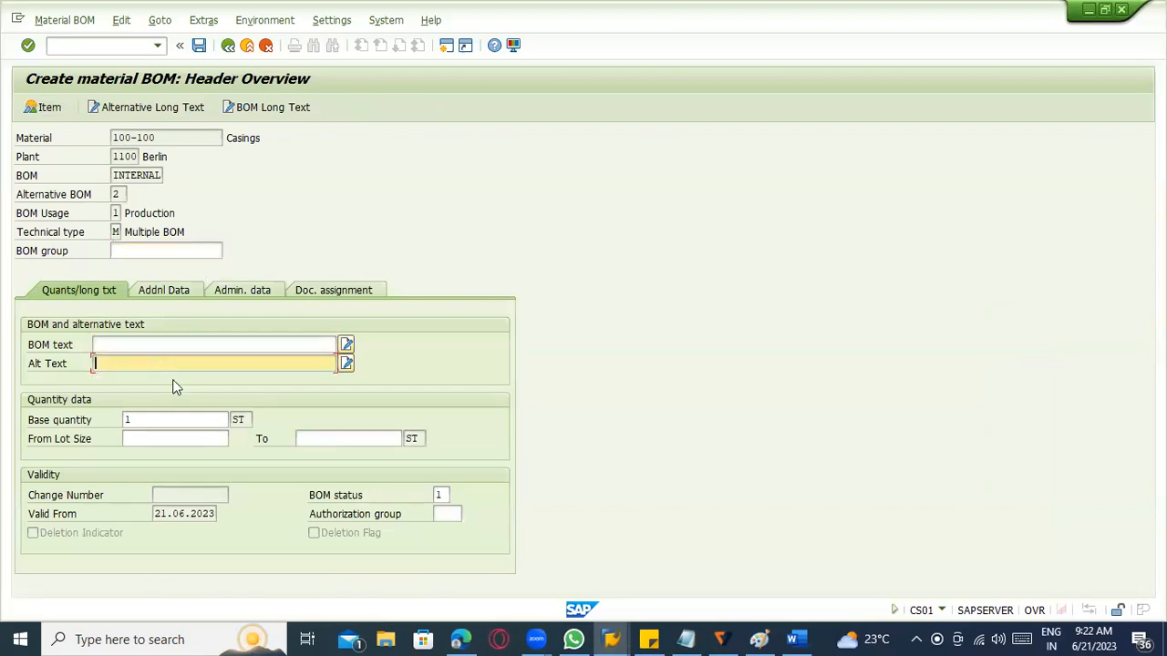
pyautogui.click(199, 46)
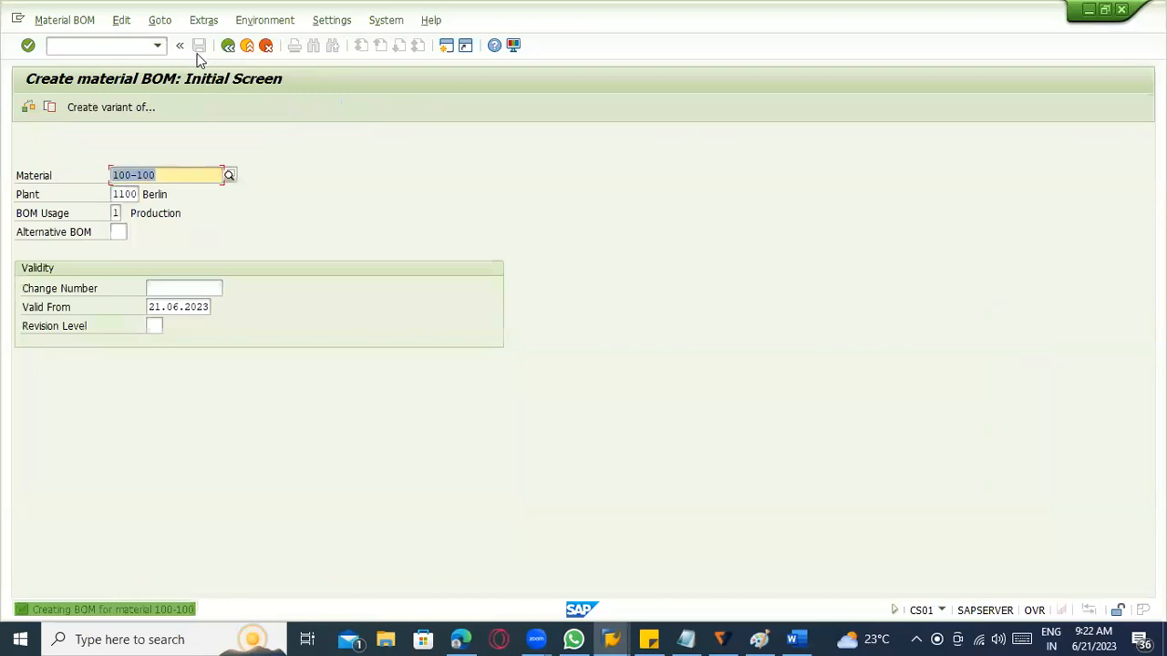
# Start transaction MM02 for material 100-100 and select the views from MRP 1 through Work Scheduling.
pyautogui.click(102, 47)
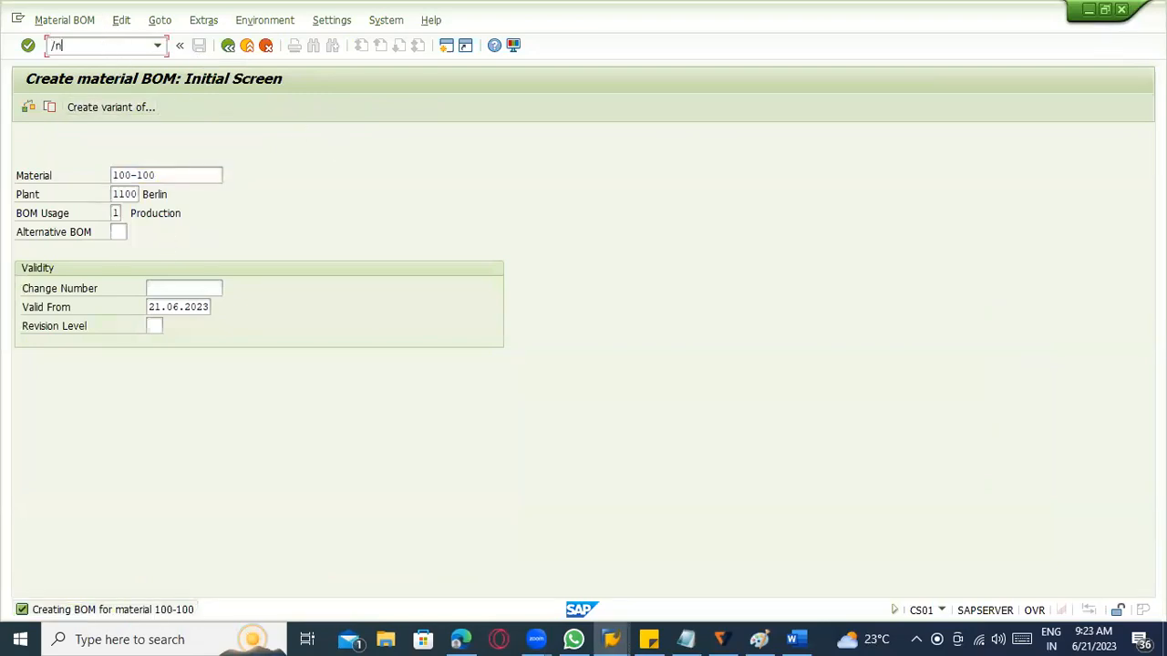
pyautogui.write('/nmm02')
pyautogui.press('Return')
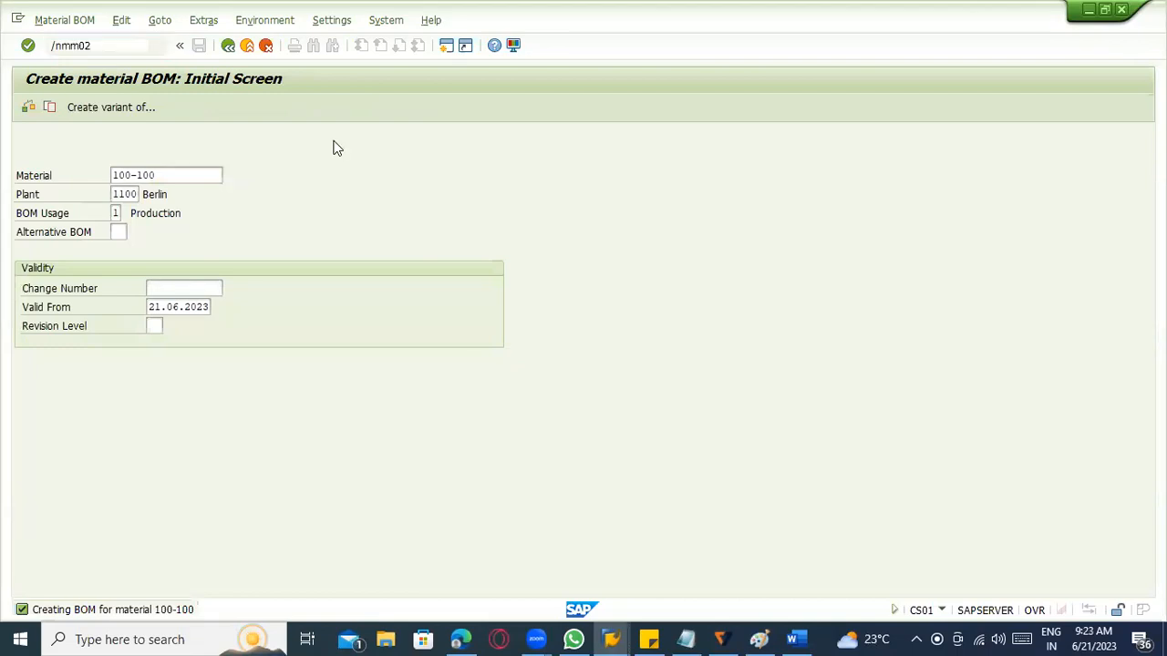
pyautogui.press('Return')
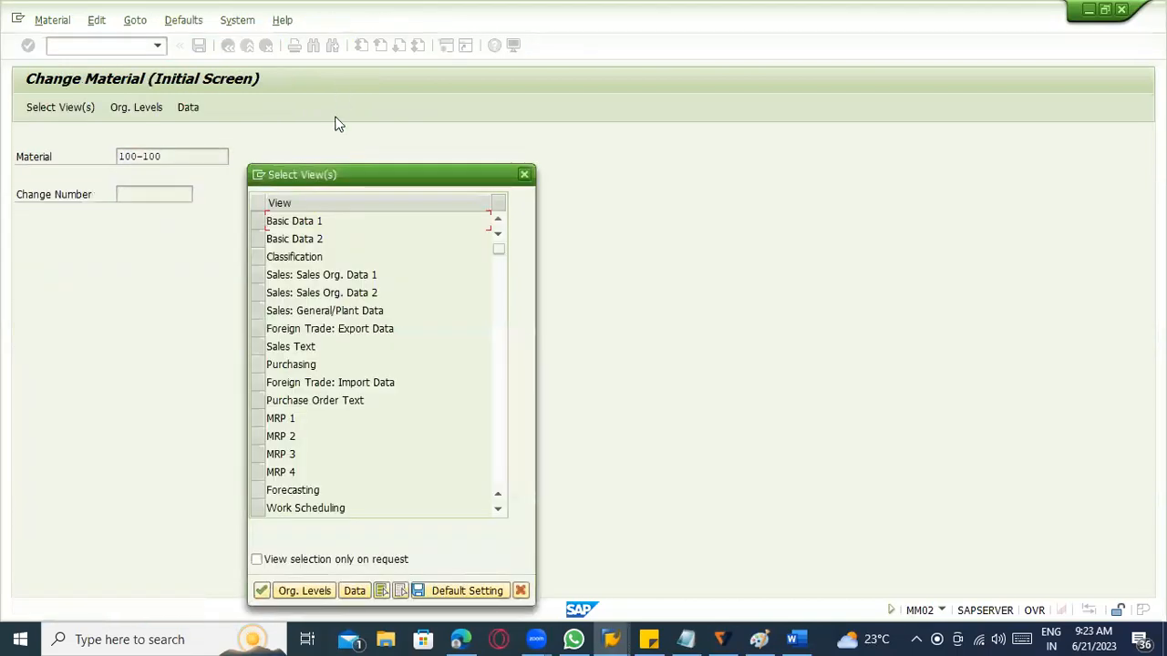
pyautogui.scroll(-1, 301, 381)
pyautogui.scroll(-1, 301, 381)
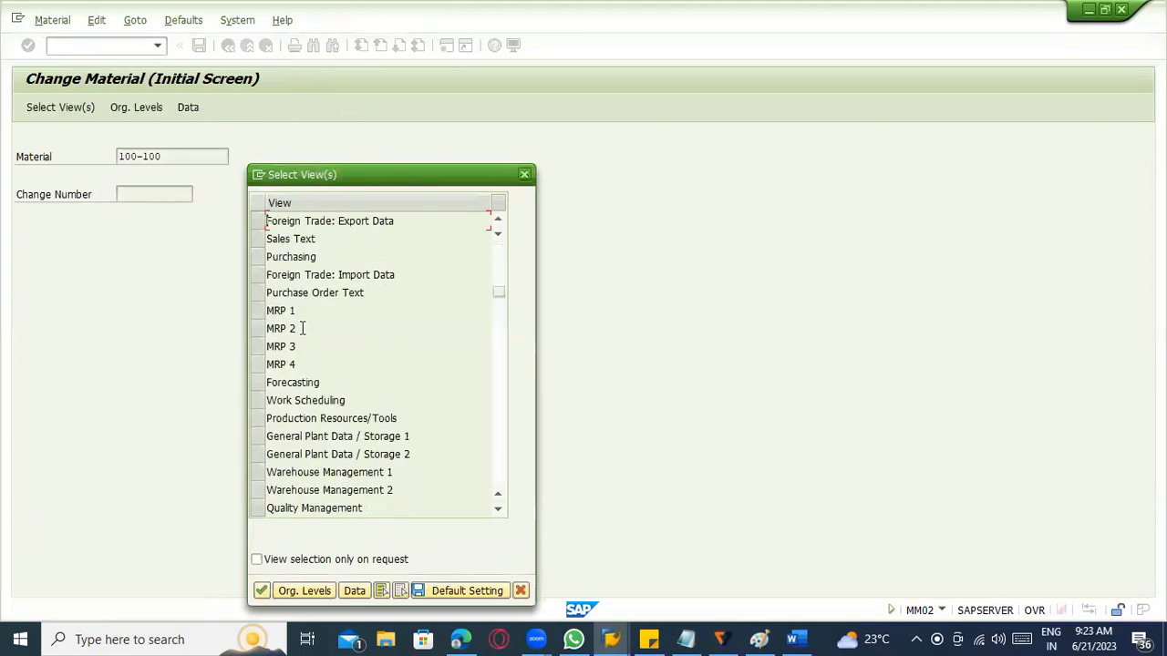
pyautogui.moveTo(260, 401); pyautogui.dragTo(272, 318)
pyautogui.press('Return')
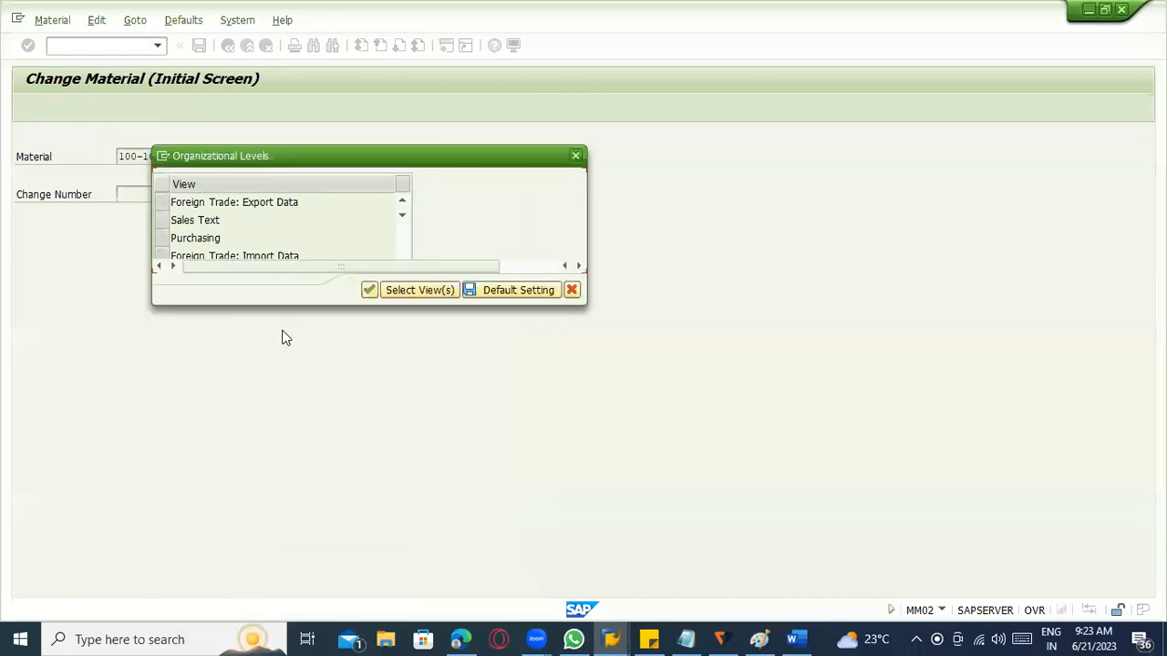
# Accept plant 1100 and storage location 0001 as organizational levels and advance to the material's MRP 4 view.
pyautogui.click(273, 203)
pyautogui.click(273, 217)
pyautogui.click(273, 221)
pyautogui.click(273, 236)
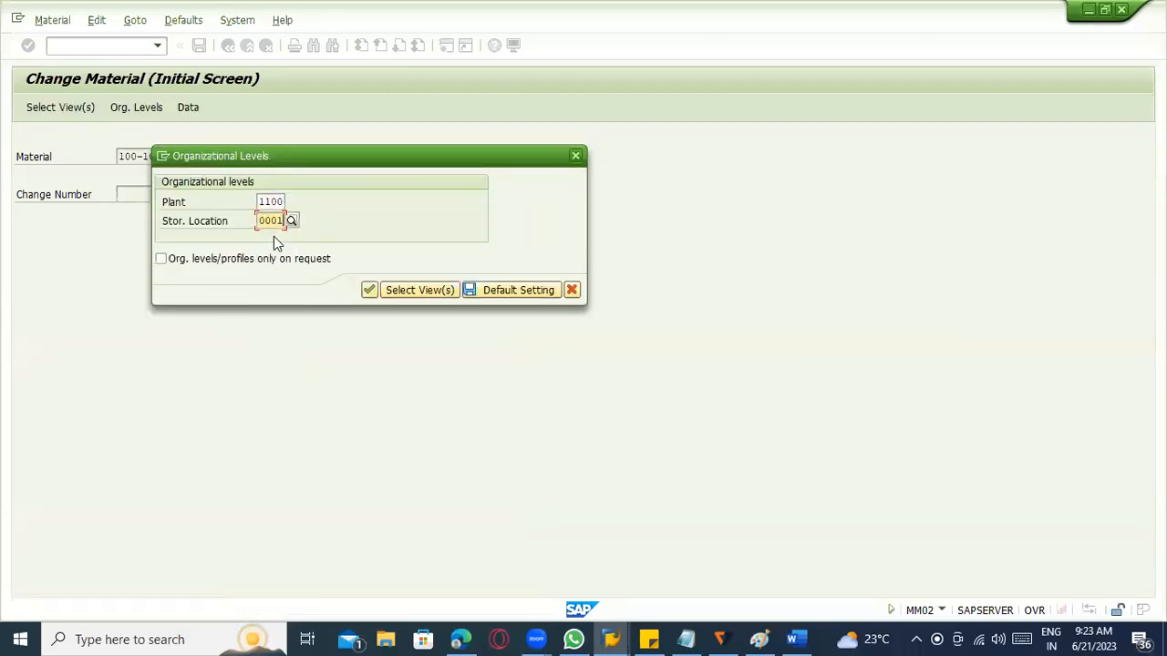
pyautogui.press('Return')
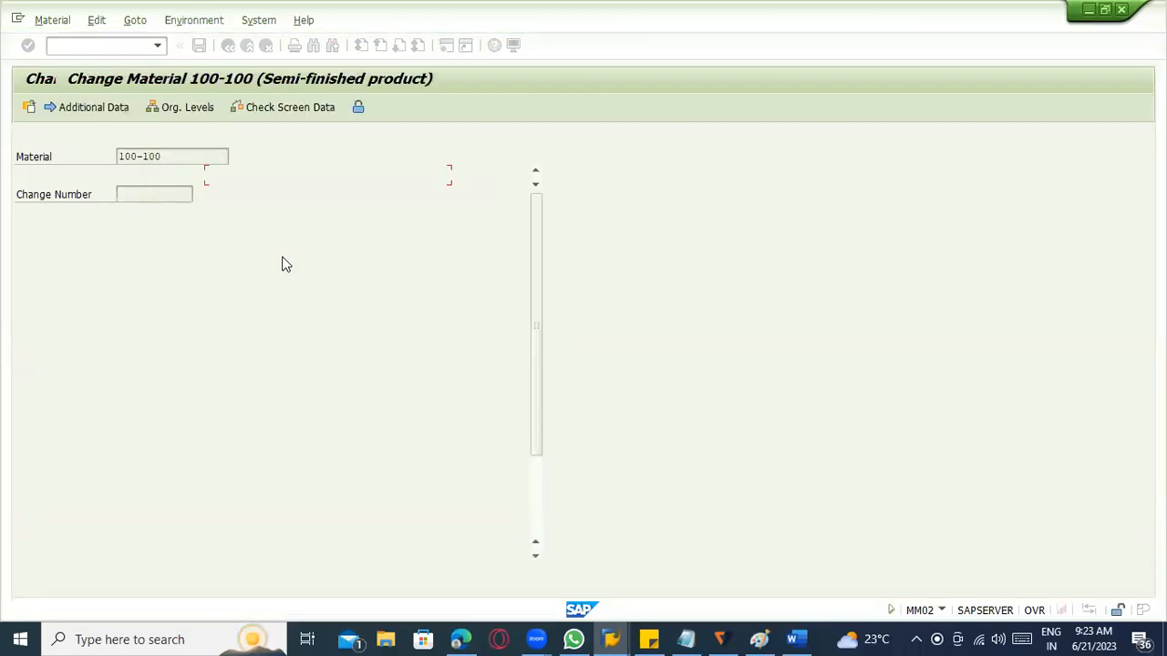
pyautogui.press('Return')
pyautogui.press('Return')
pyautogui.press('Return')
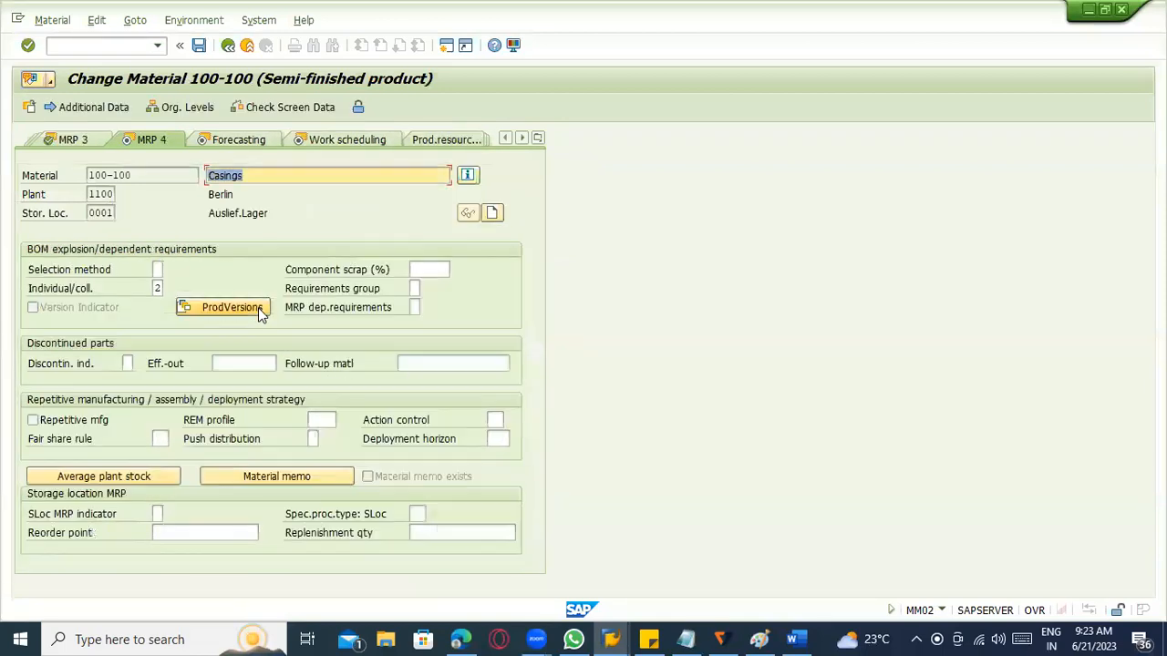
# Create production version 0001 with the text "production", valid from 19.06.2023 to 06.05.2024.
pyautogui.click(254, 310)
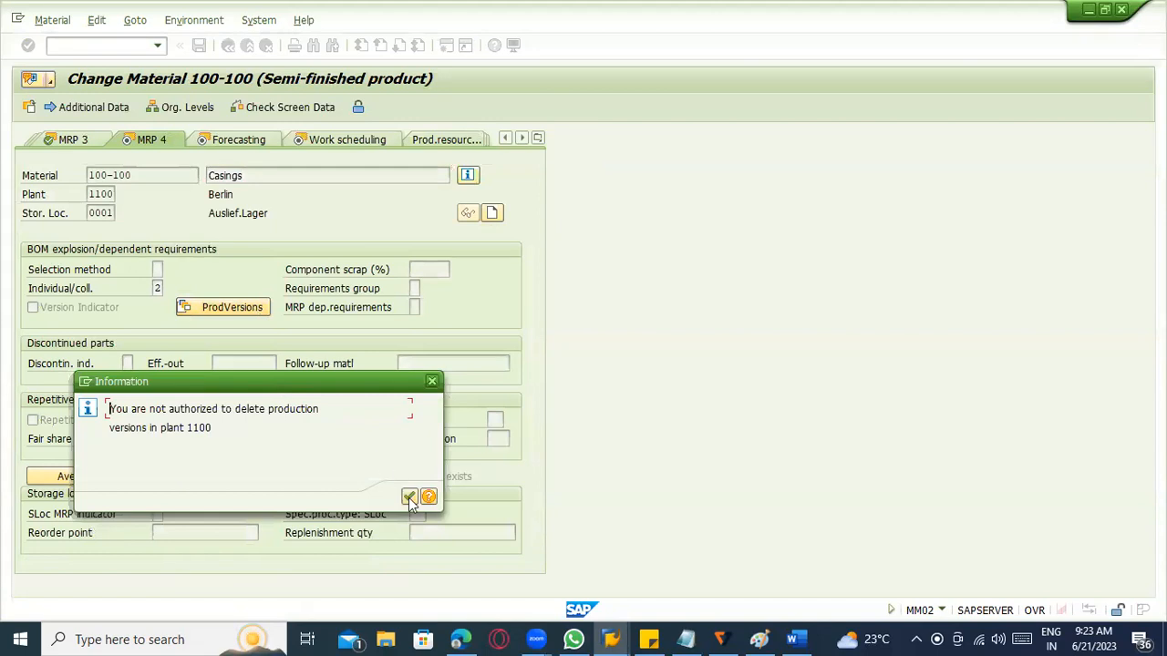
pyautogui.click(409, 498)
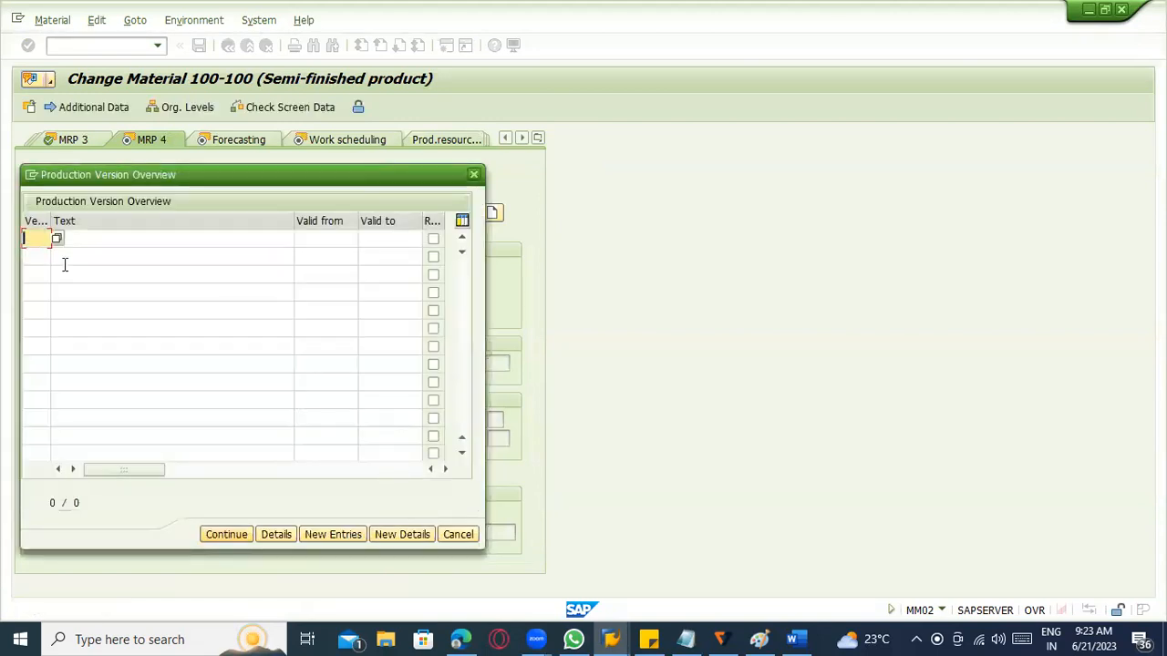
pyautogui.write('0001')
pyautogui.write('produ')
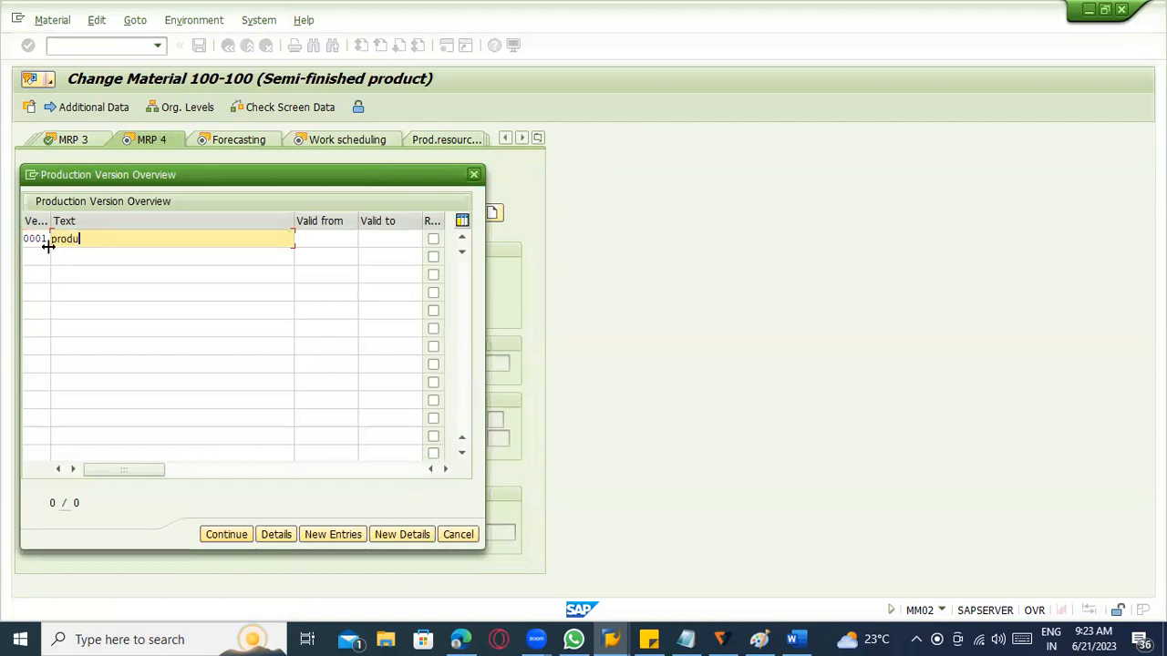
pyautogui.write('ction')
pyautogui.press('Tab')
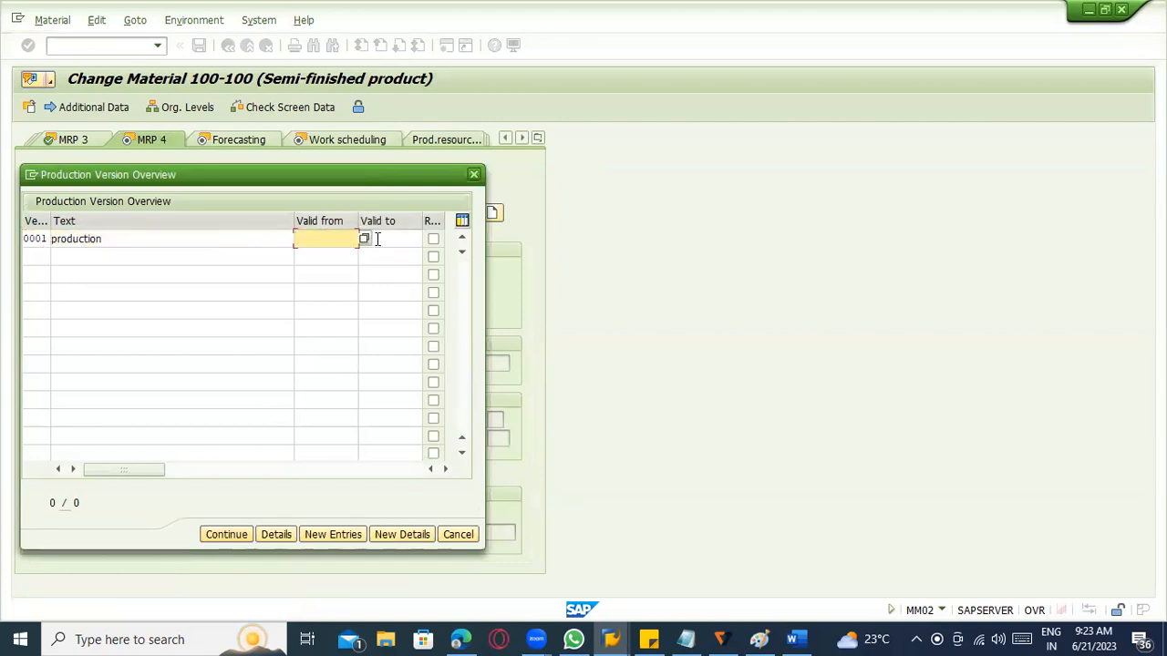
pyautogui.click(367, 240)
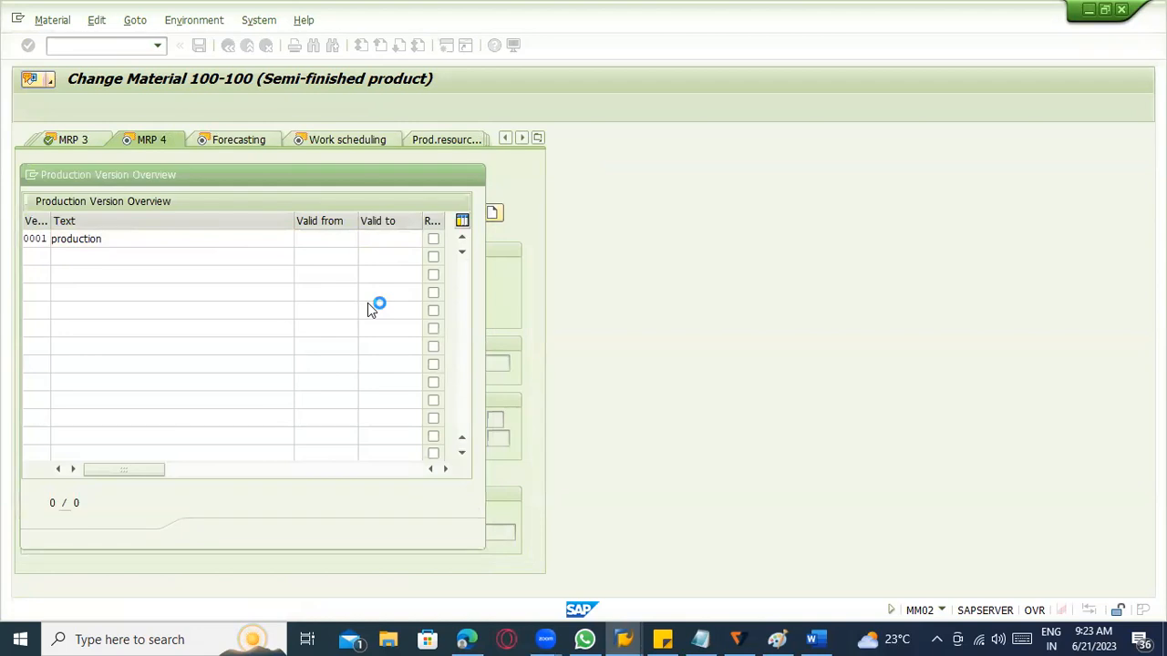
pyautogui.doubleClick(193, 353)
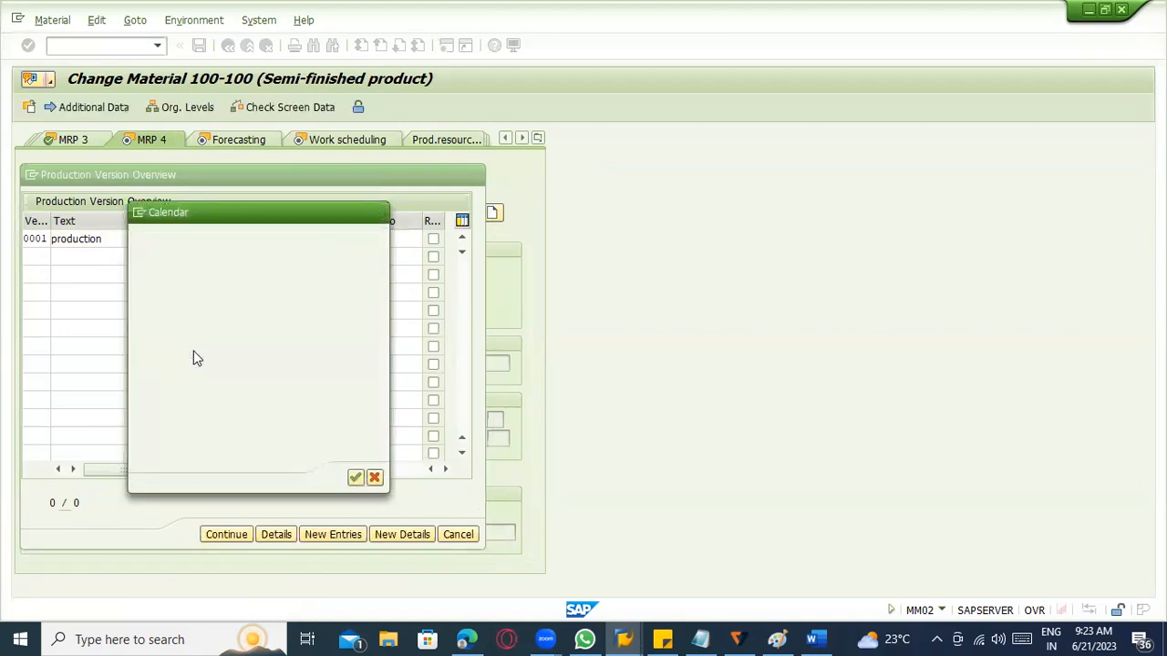
pyautogui.click(378, 241)
pyautogui.click(379, 255)
pyautogui.click(217, 535)
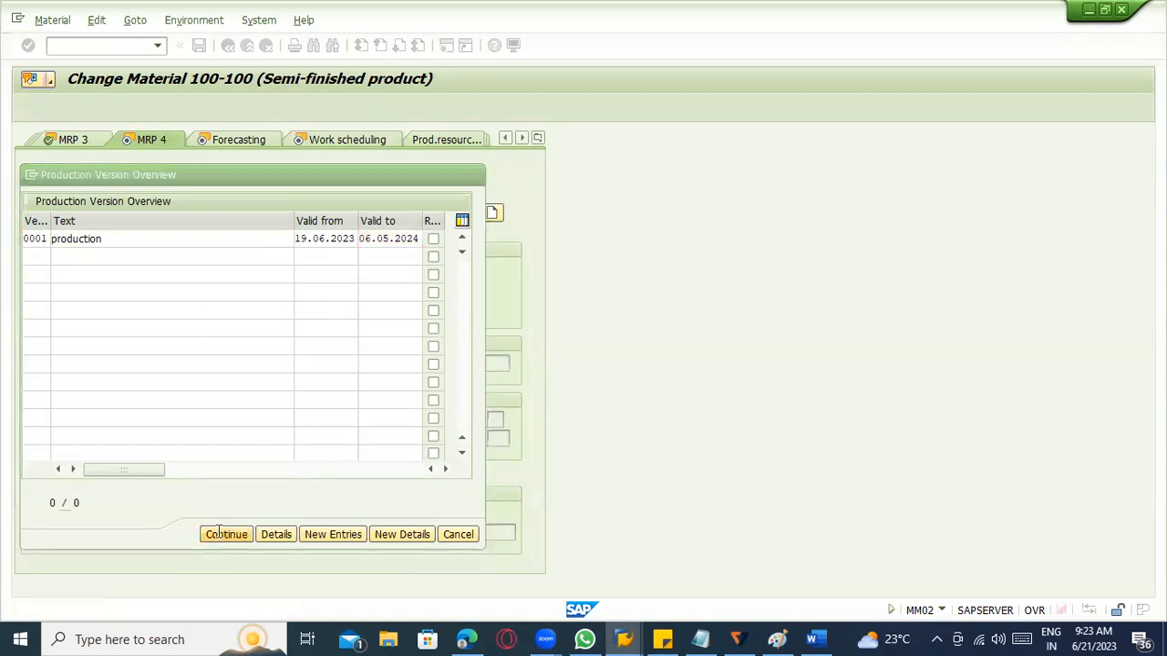
# In the details of production version 0001, assign alternative BOM 2 with usage 1 and run the version check.
pyautogui.click(221, 307)
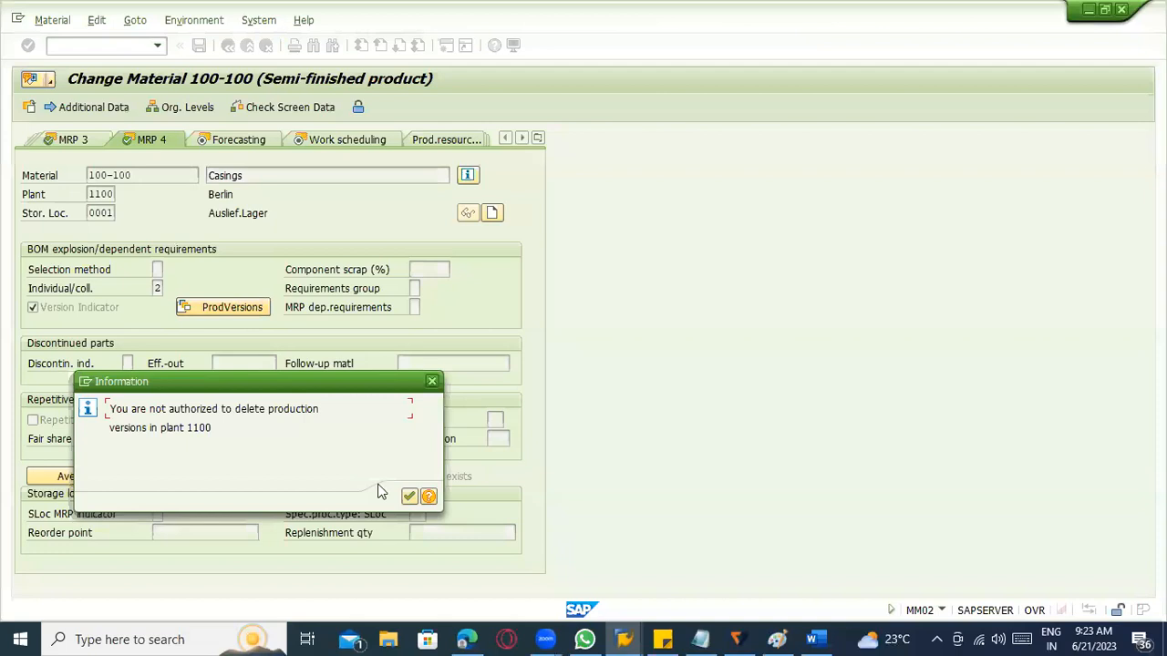
pyautogui.click(409, 497)
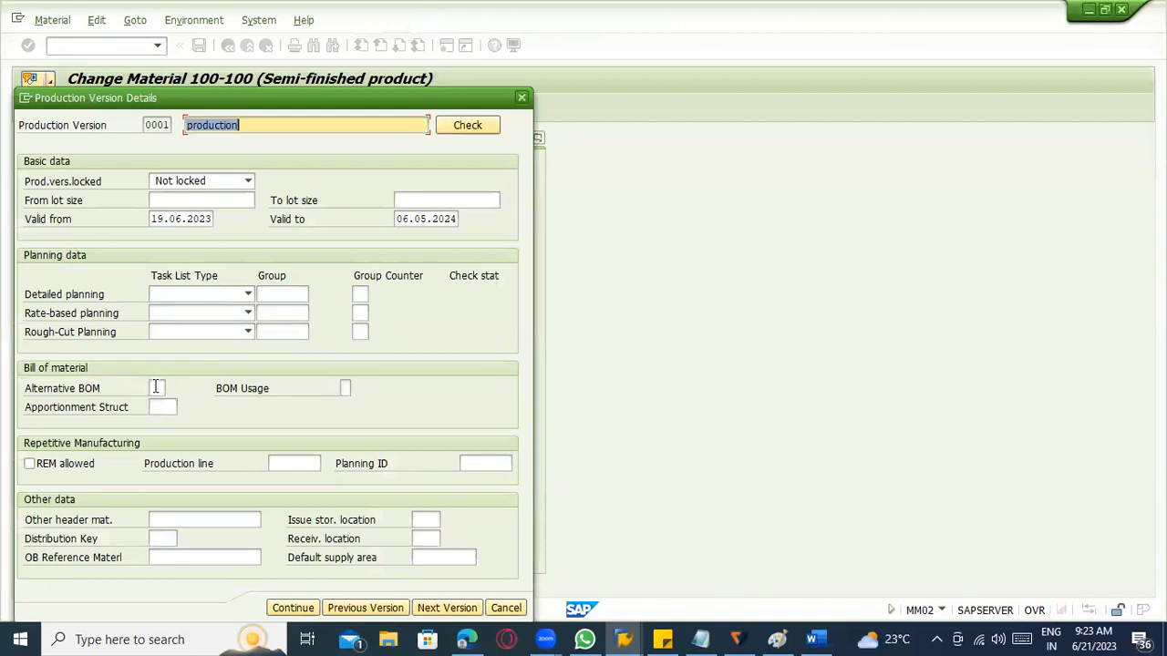
pyautogui.click(156, 387)
pyautogui.click(174, 386)
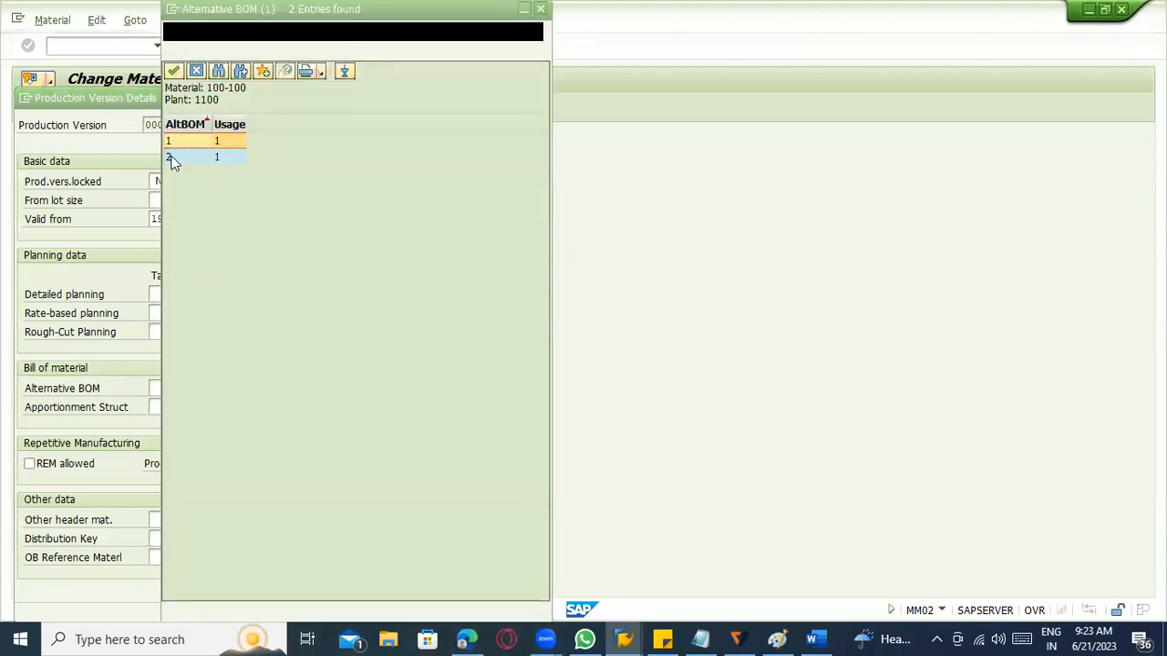
pyautogui.click(172, 155)
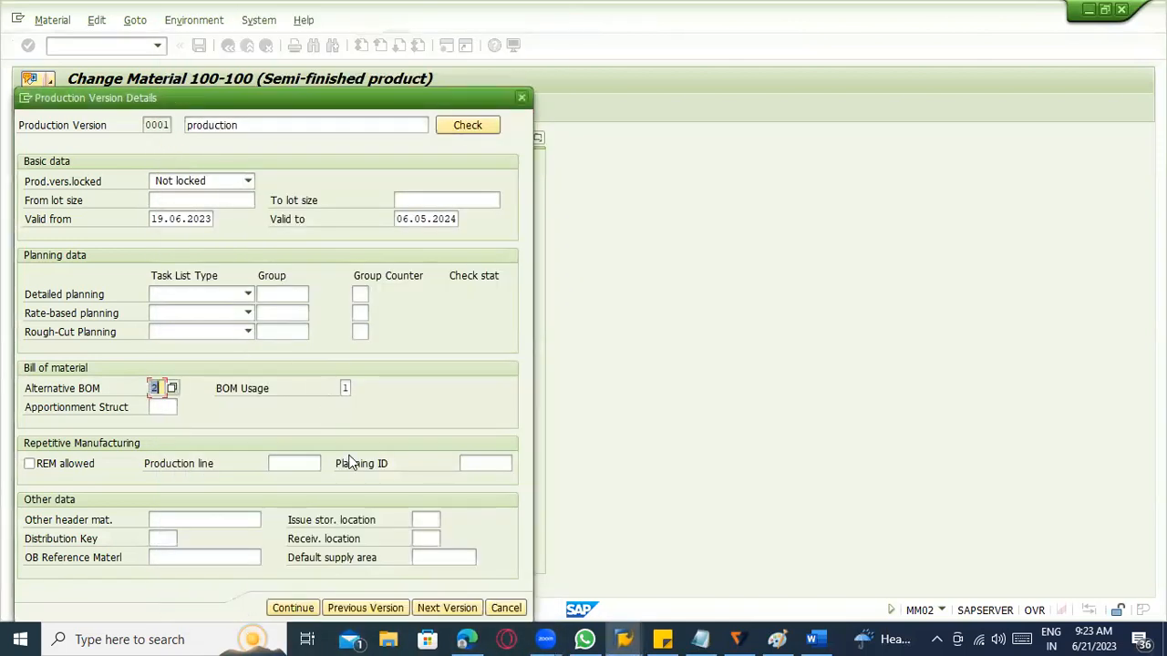
pyautogui.click(479, 130)
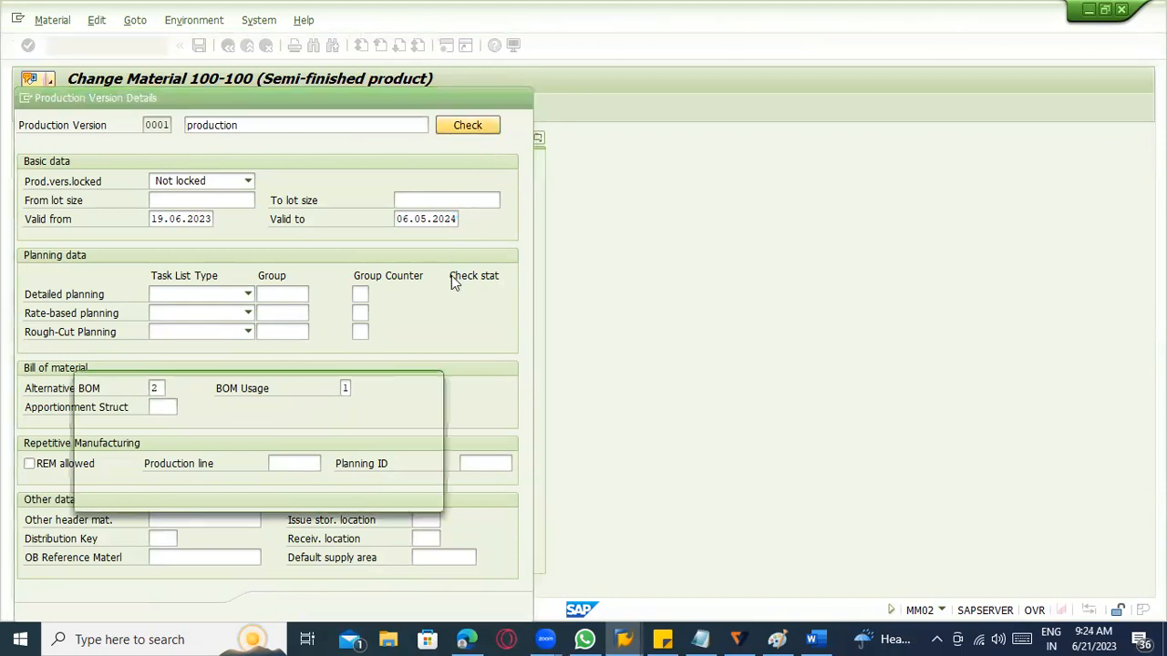
pyautogui.click(346, 497)
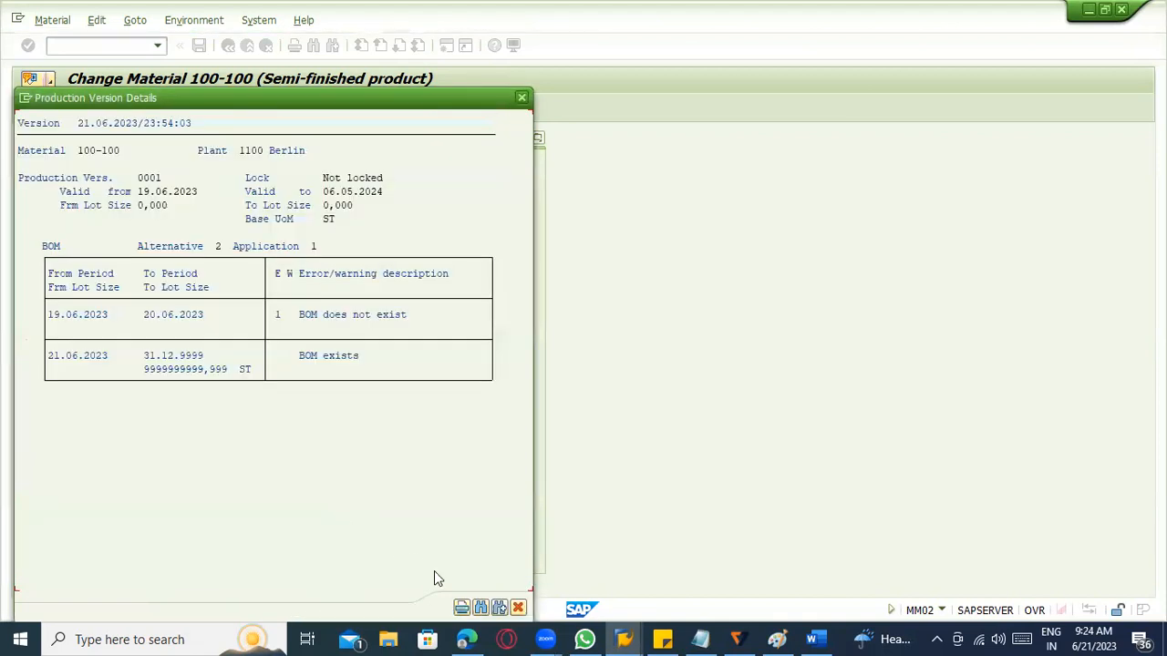
# Close the version check log and the details of production version 0001, returning to the production version overview.
pyautogui.click(519, 608)
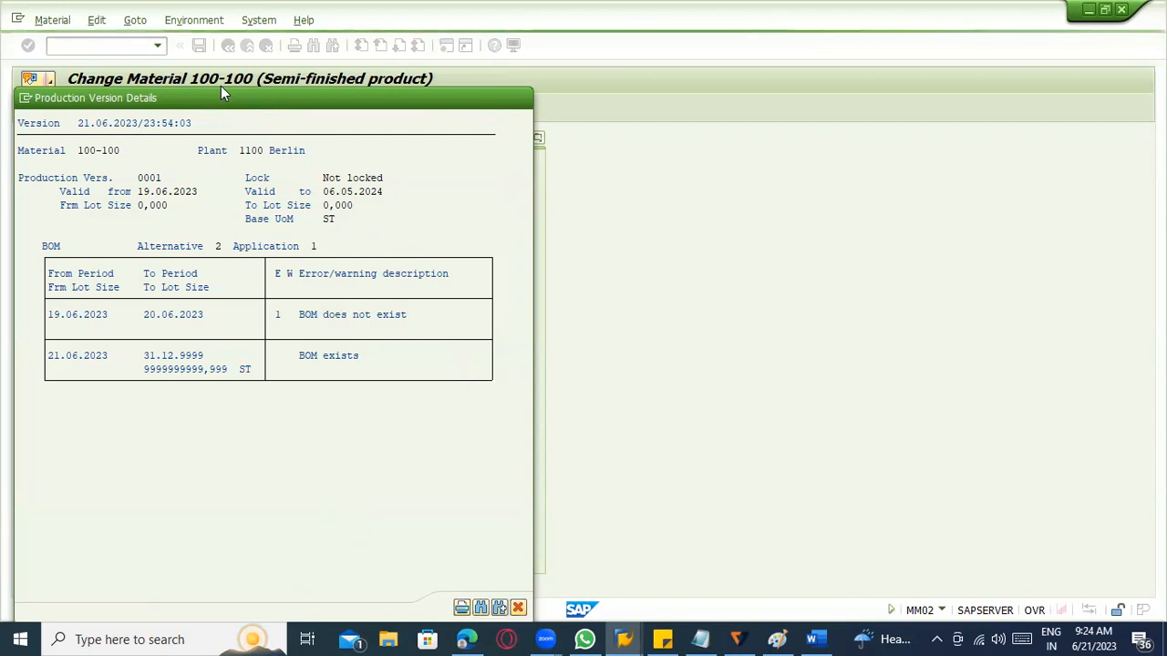
pyautogui.click(293, 608)
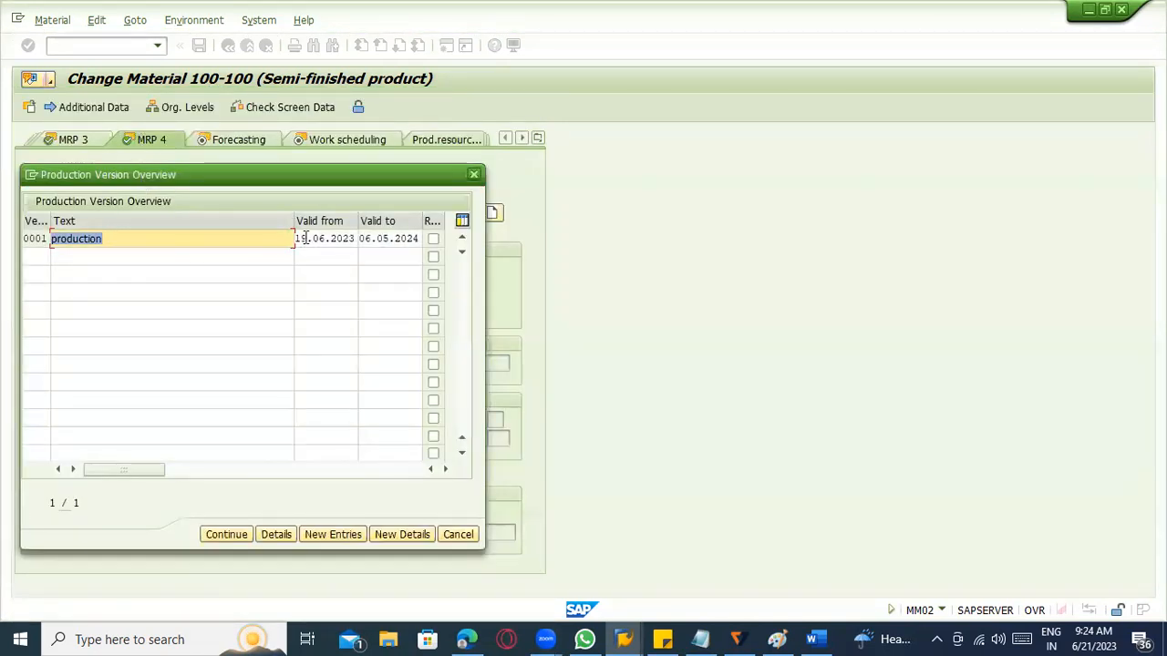
pyautogui.click(307, 238)
# Open a second session and try to create a material BOM for 100-100 in plant 1100 with transaction CS01.
pyautogui.click(31, 174)
pyautogui.click(66, 239)
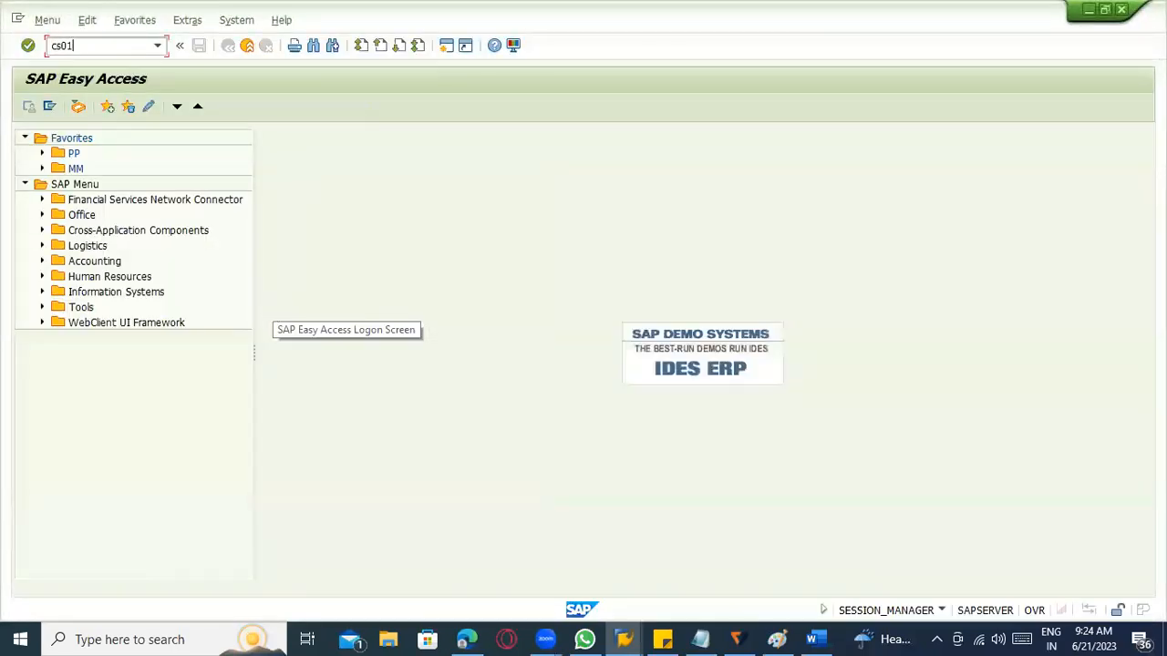
pyautogui.press('Return')
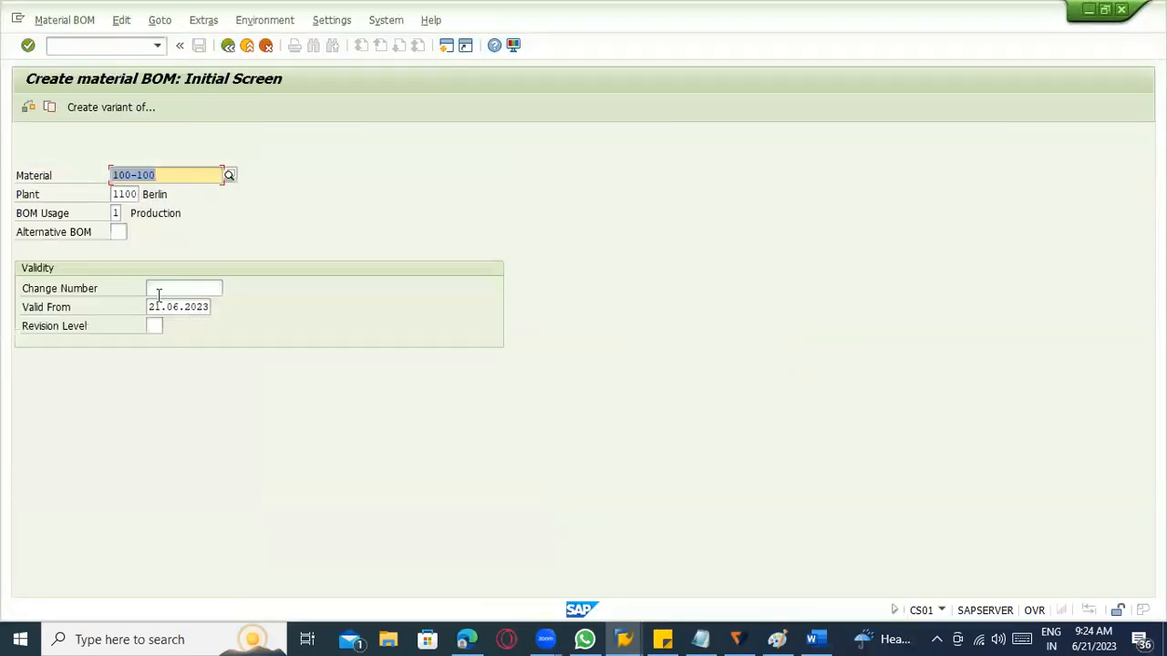
pyautogui.click(170, 288)
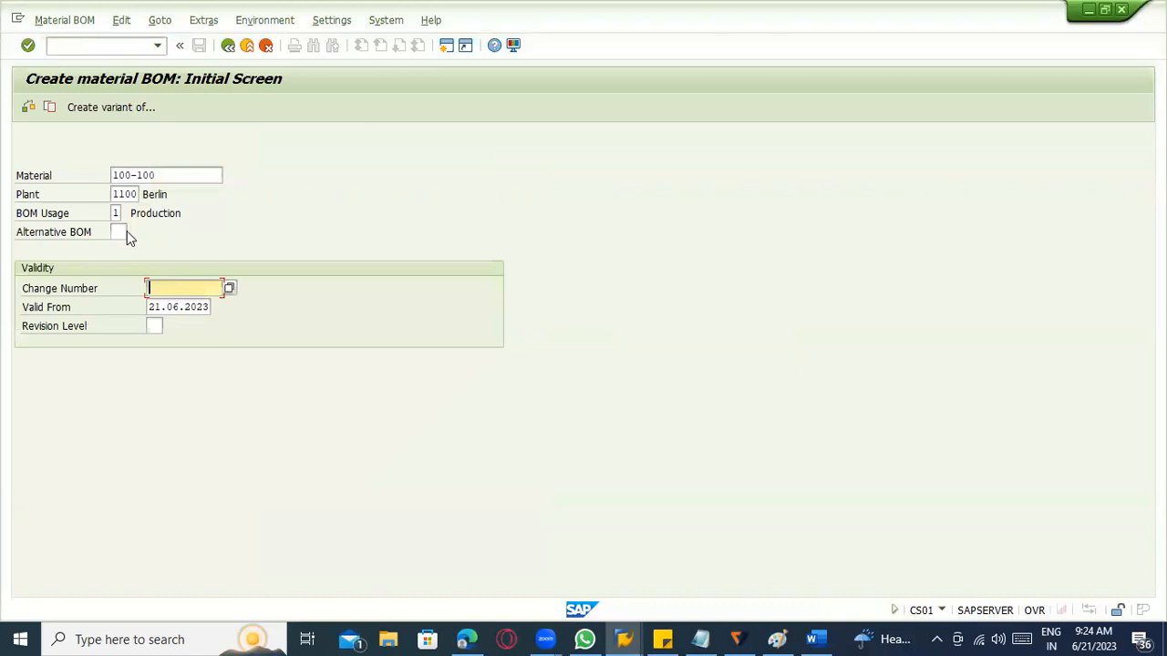
pyautogui.click(156, 306)
pyautogui.click(220, 307)
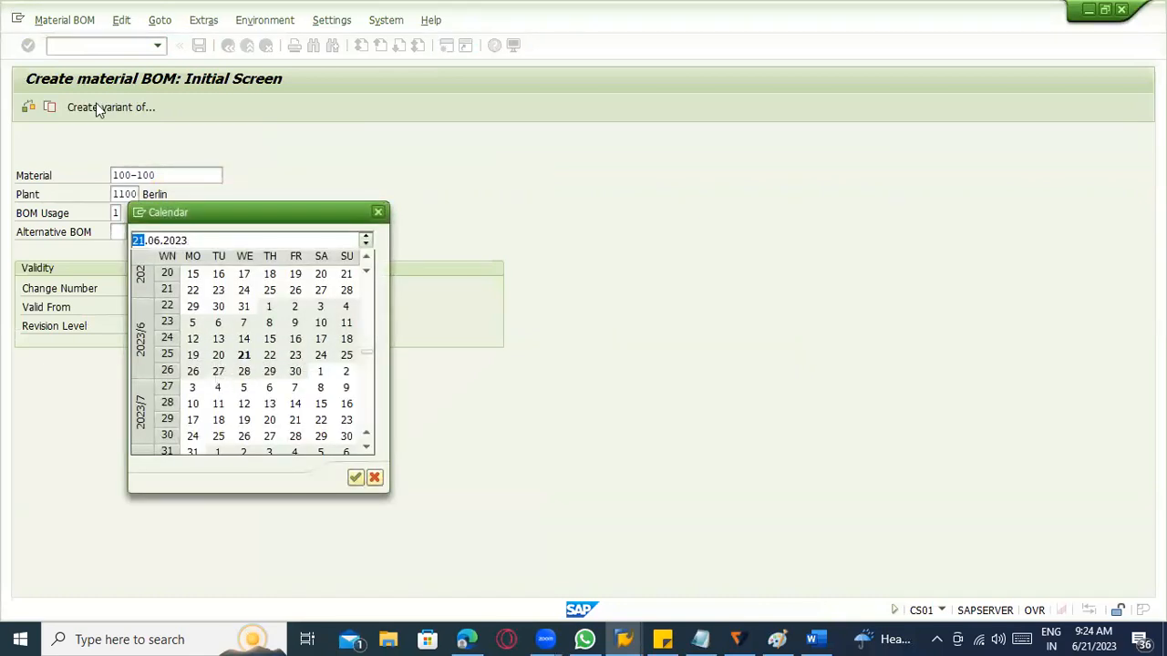
pyautogui.press('Return')
pyautogui.click(59, 24)
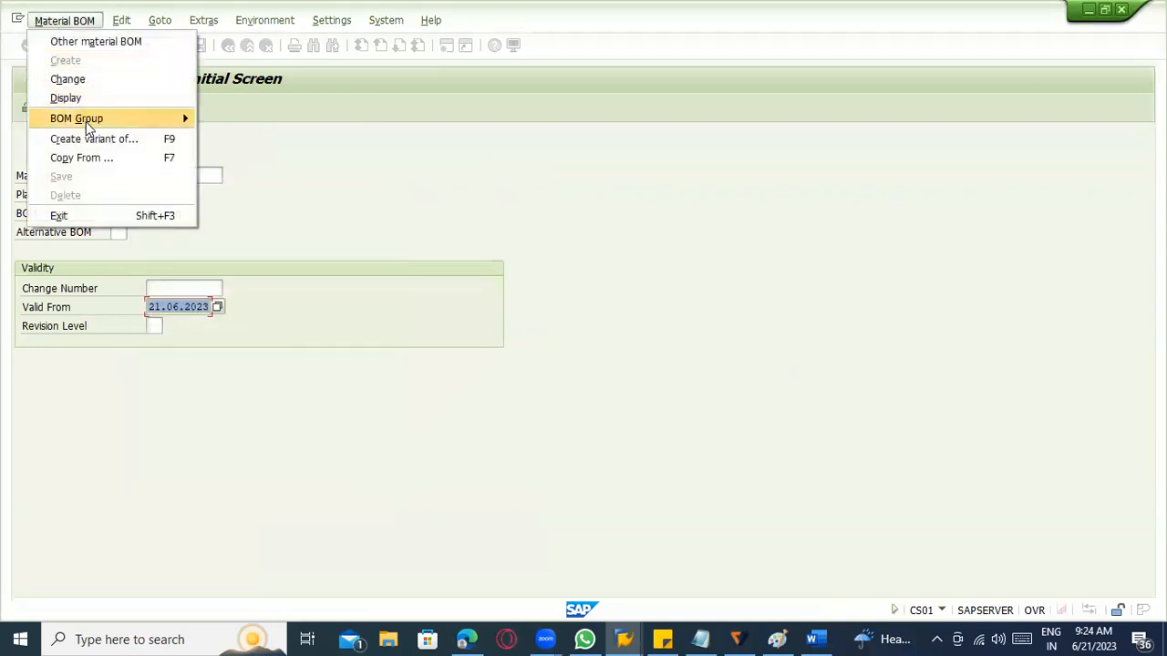
pyautogui.click(117, 176)
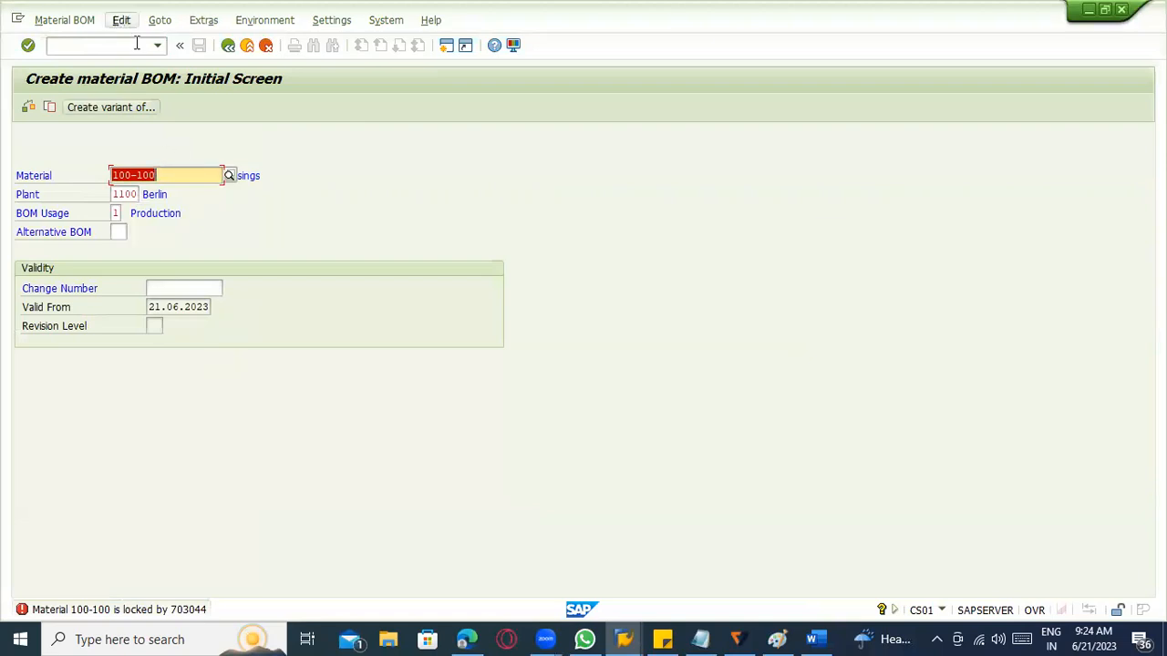
pyautogui.click(246, 46)
pyautogui.click(246, 45)
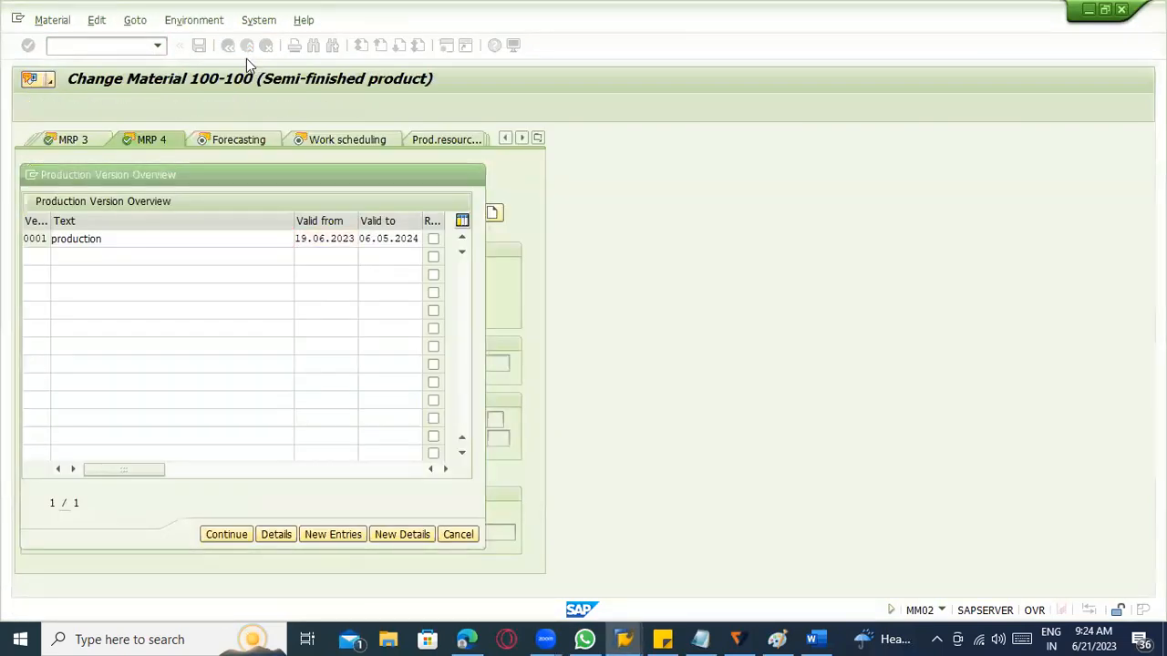
# Leave the production version overview and exit the MM02 change of material 100-100.
pyautogui.press('Return')
pyautogui.click(246, 46)
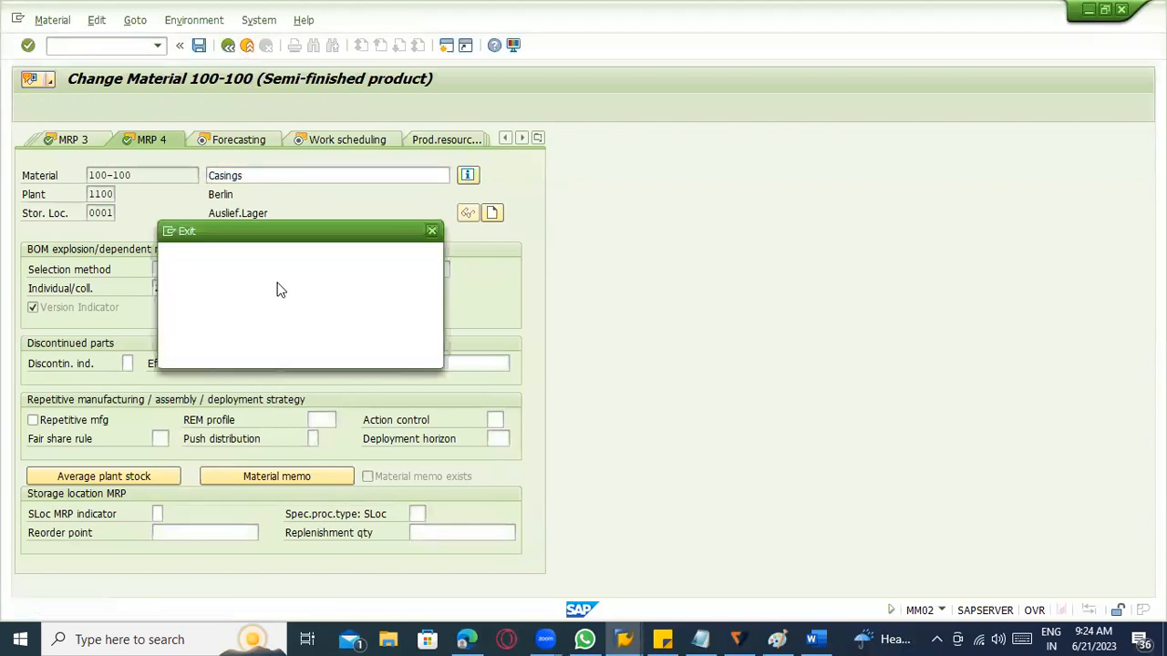
pyautogui.click(303, 350)
# Start transaction CS01, switch to changing the BOM of material 100-100 in plant 1100, and open alternative 2.
pyautogui.write('cs01')
pyautogui.press('Return')
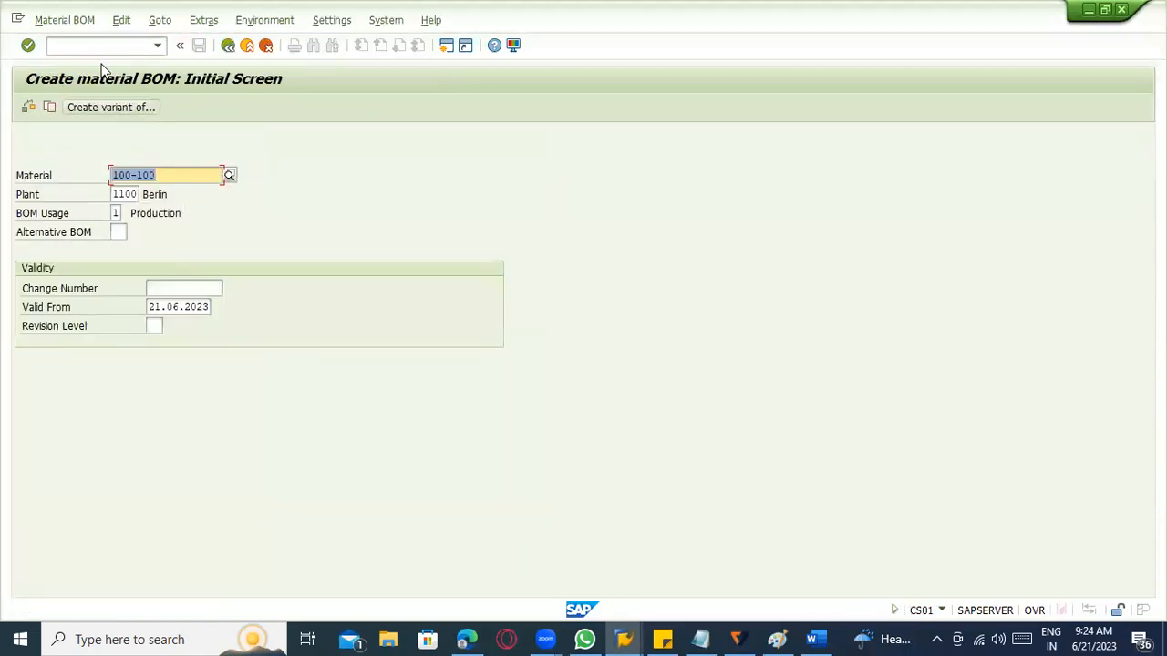
pyautogui.click(84, 21)
pyautogui.click(91, 78)
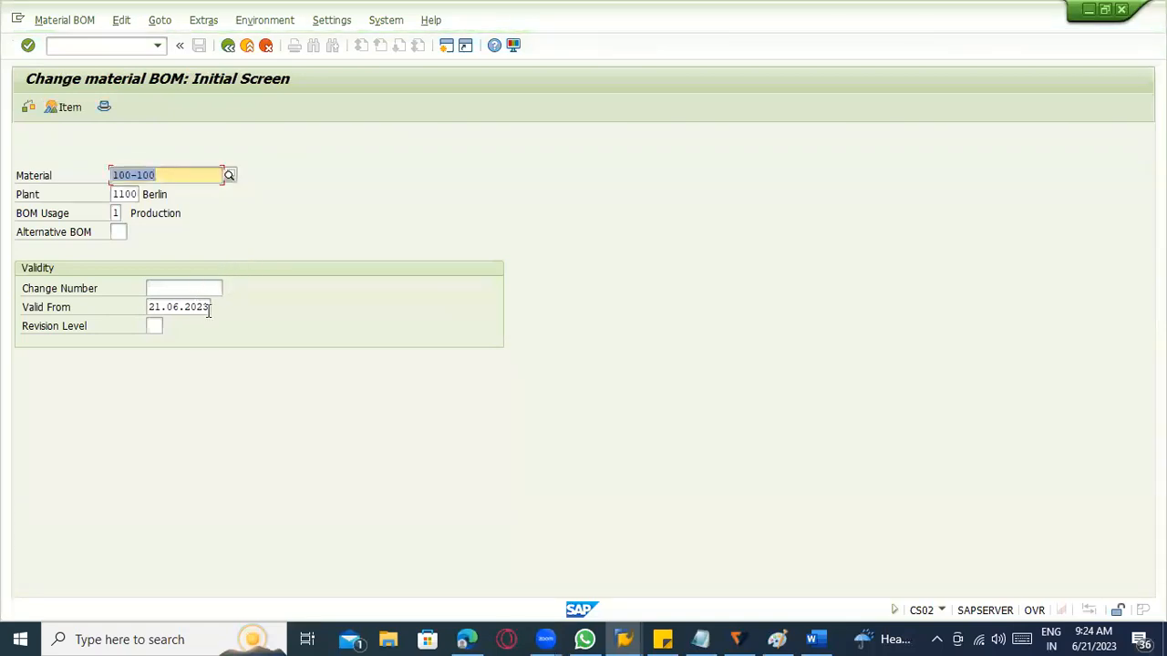
pyautogui.press('Return')
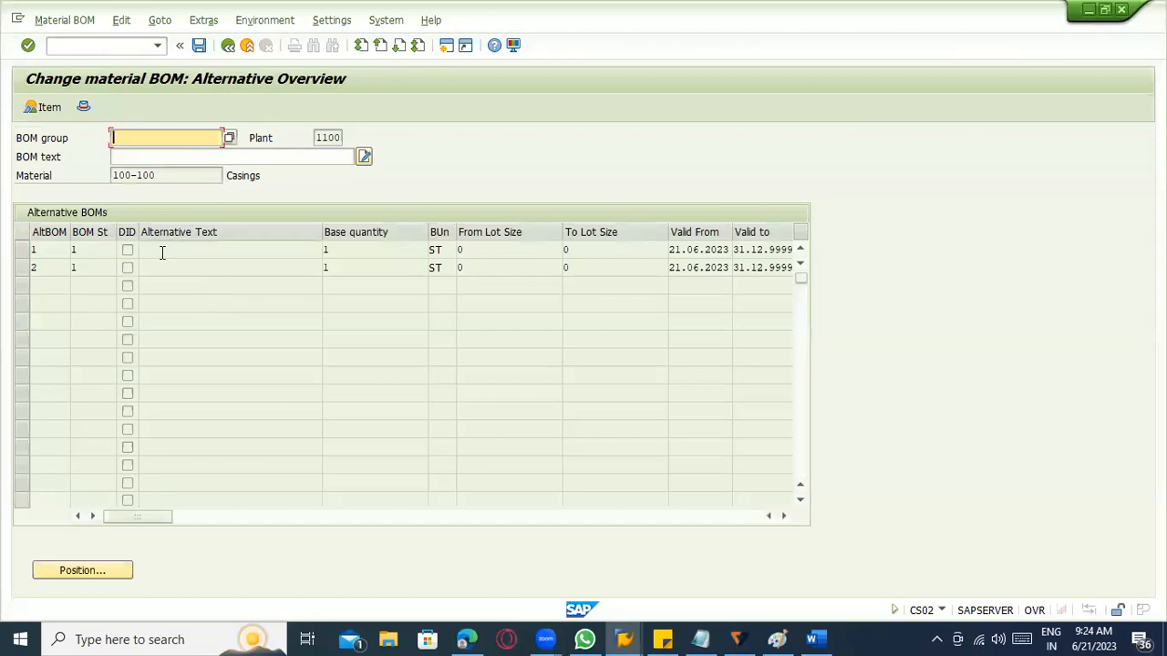
pyautogui.click(163, 263)
pyautogui.doubleClick(160, 264)
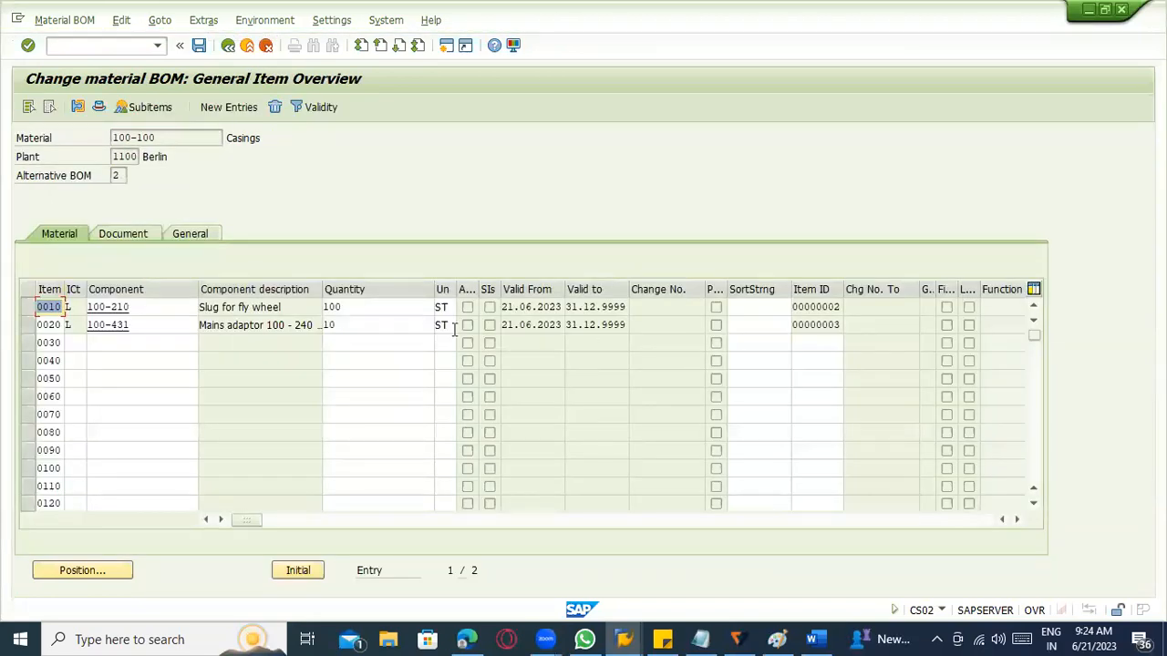
# Examine the basic and administrative data of BOM item 0020, including its validity period, and the BOM header overview.
pyautogui.click(543, 326)
pyautogui.doubleClick(543, 327)
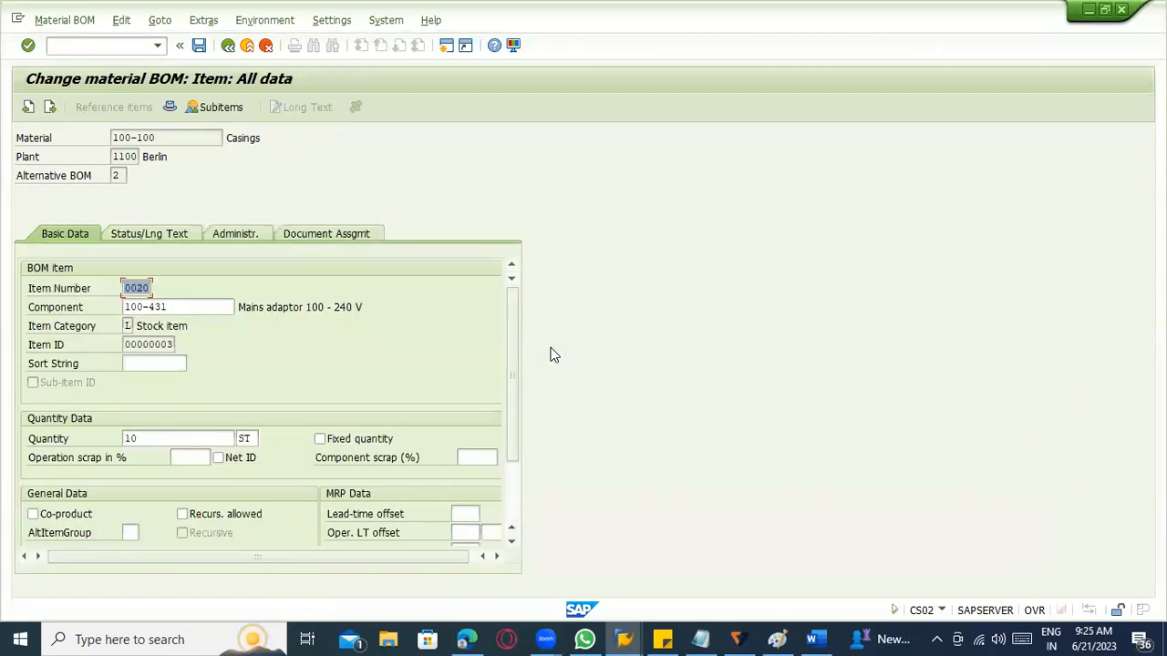
pyautogui.scroll(-2, 418, 366)
pyautogui.scroll(2, 418, 366)
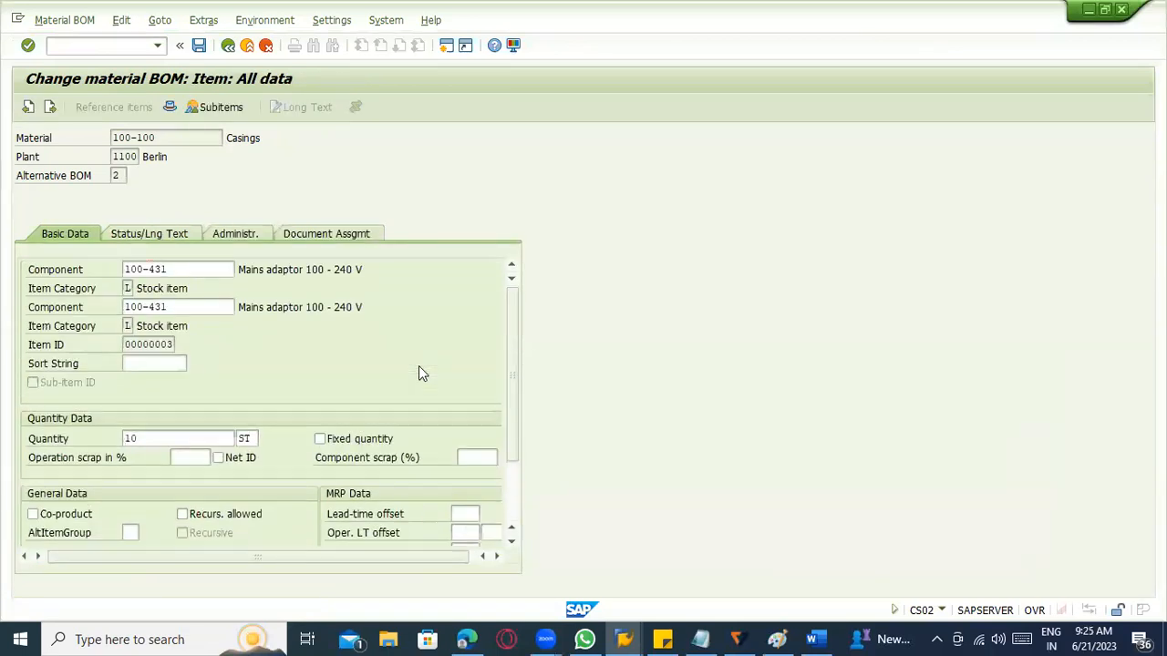
pyautogui.click(196, 242)
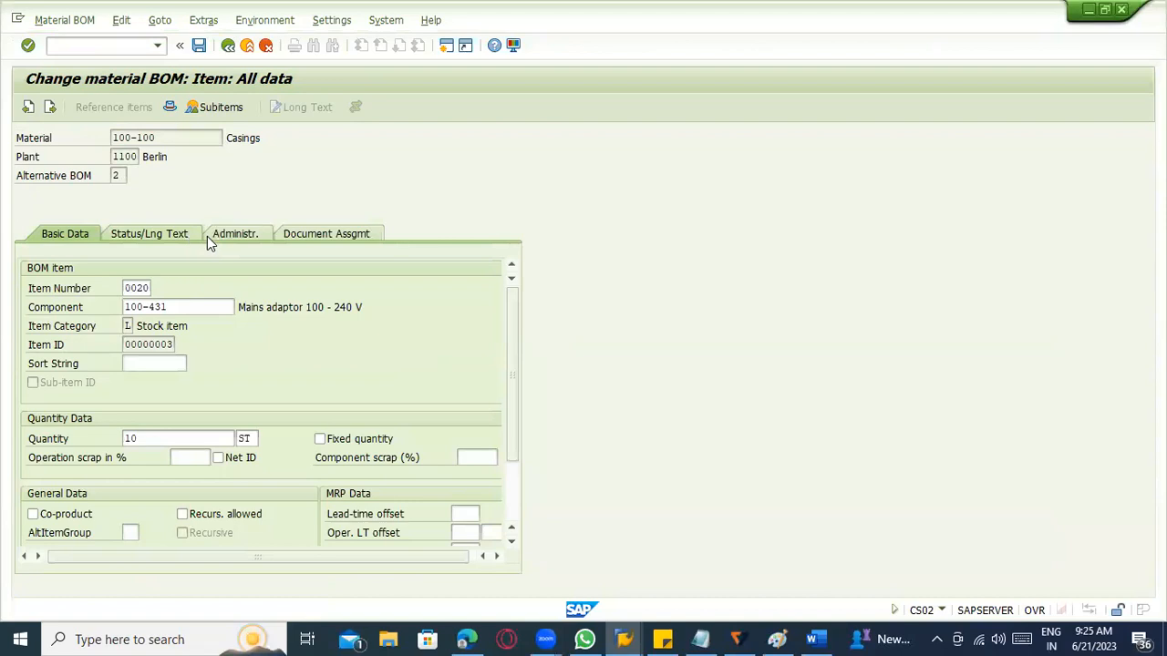
pyautogui.click(235, 234)
pyautogui.click(162, 402)
pyautogui.click(74, 494)
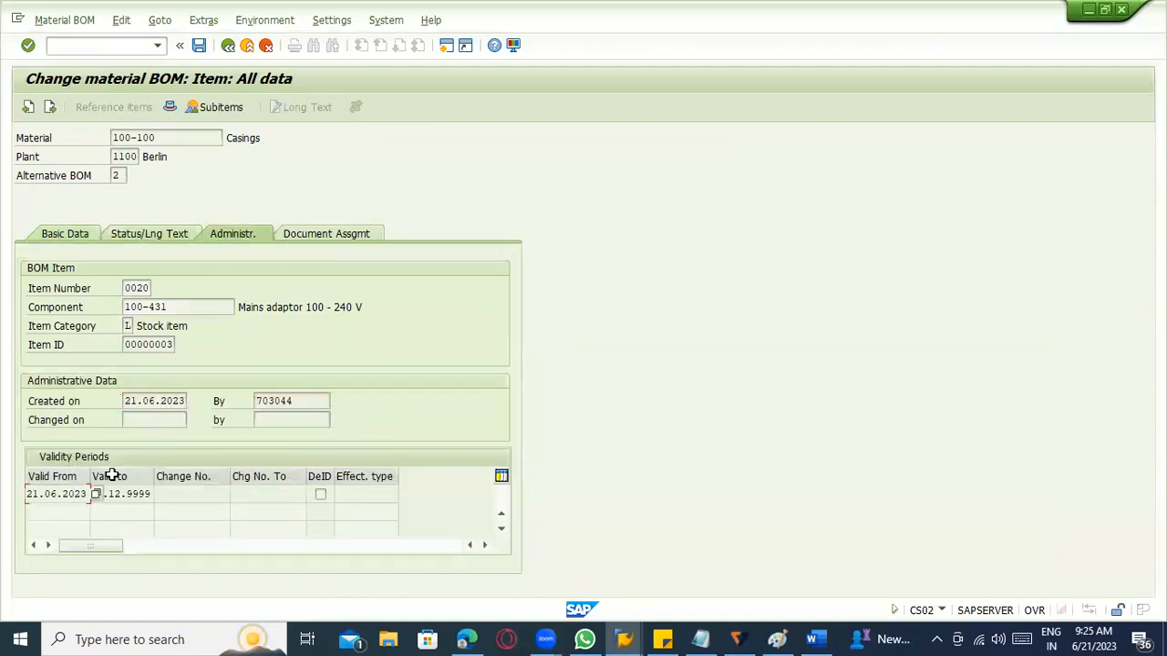
pyautogui.click(170, 106)
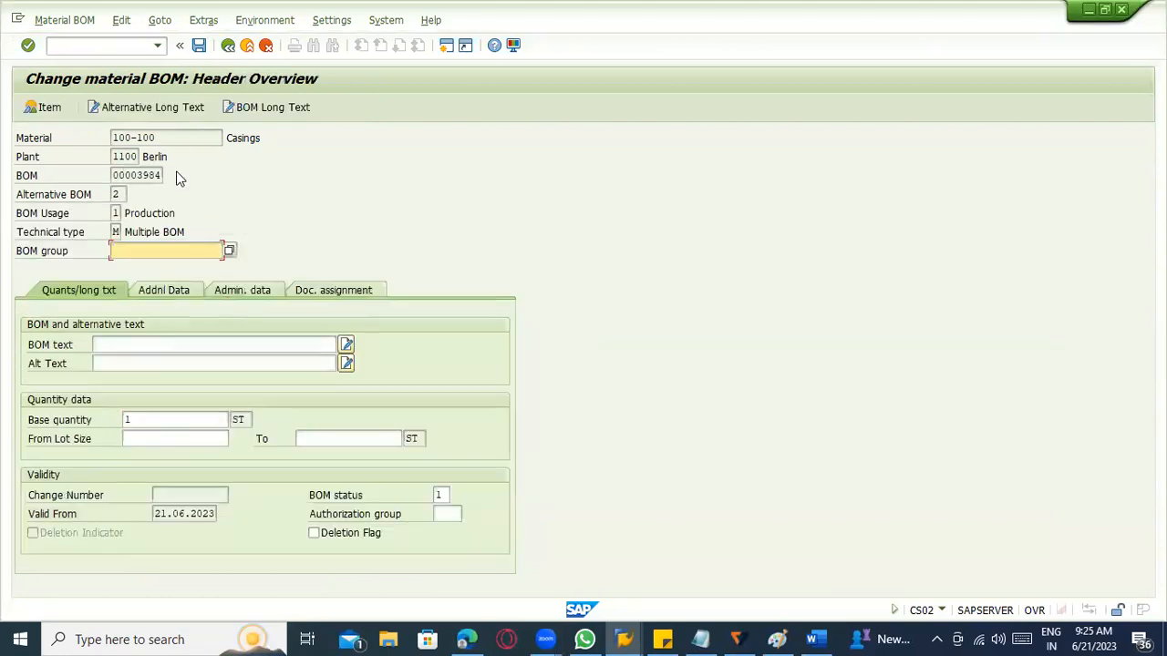
# Start transaction CS01 for material 100-100 in plant 1100 with usage 1, set the valid-from date to 20.06.2023, and continue to the items.
pyautogui.click(85, 45)
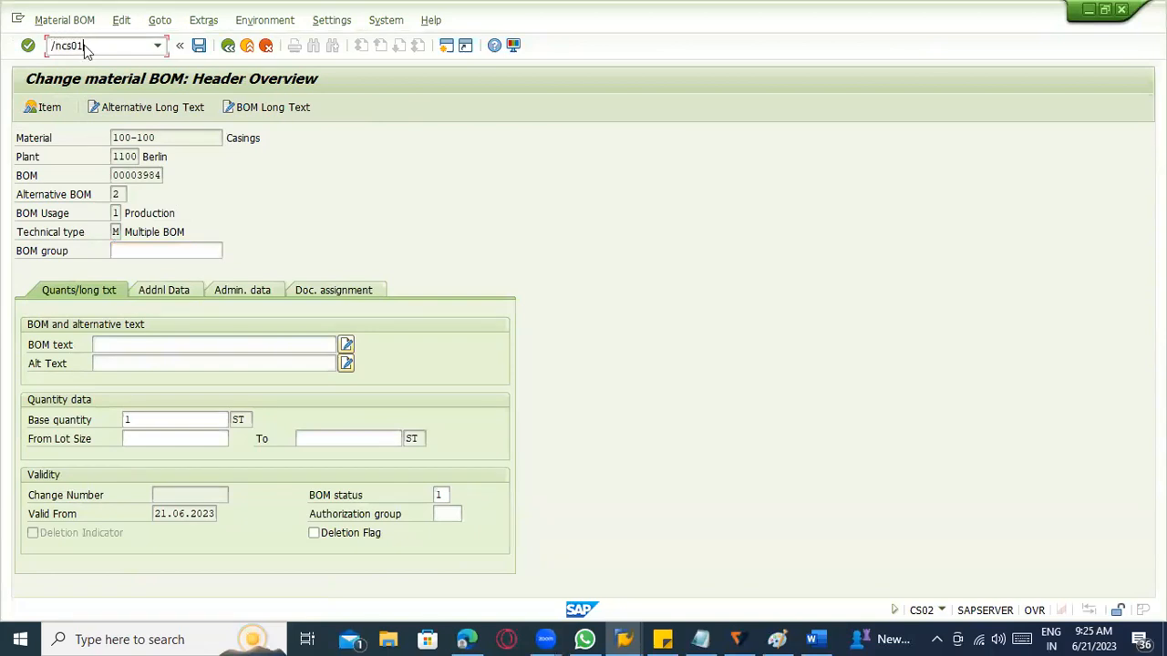
pyautogui.press('Return')
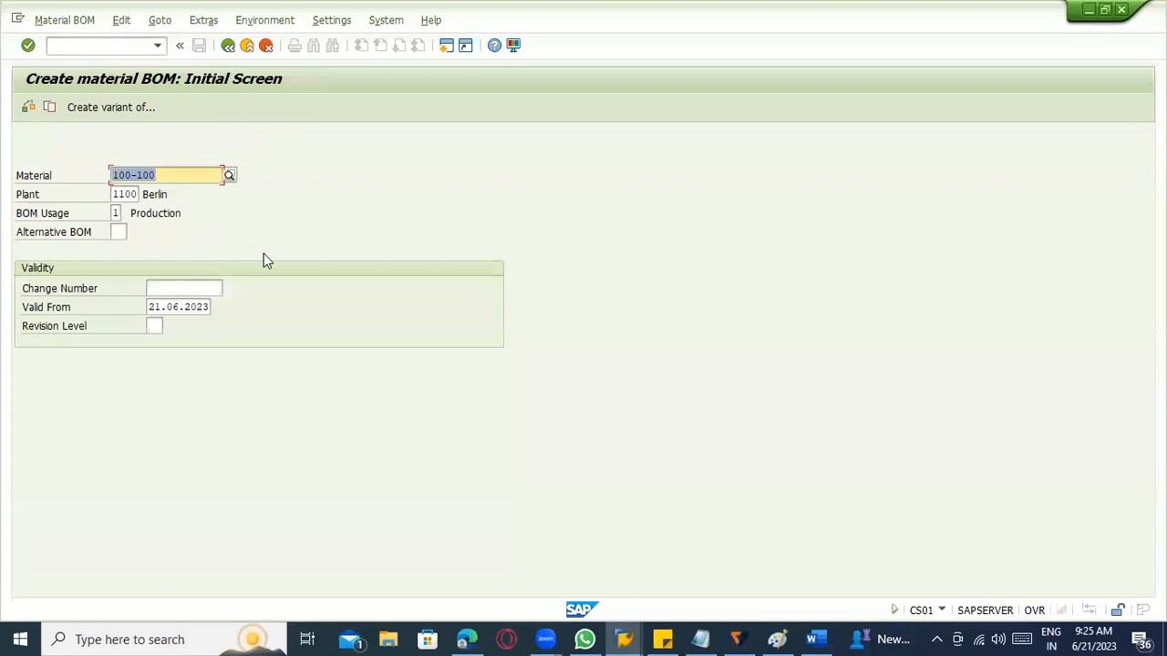
pyautogui.press('Tab')
pyautogui.press('Tab')
pyautogui.press('Tab')
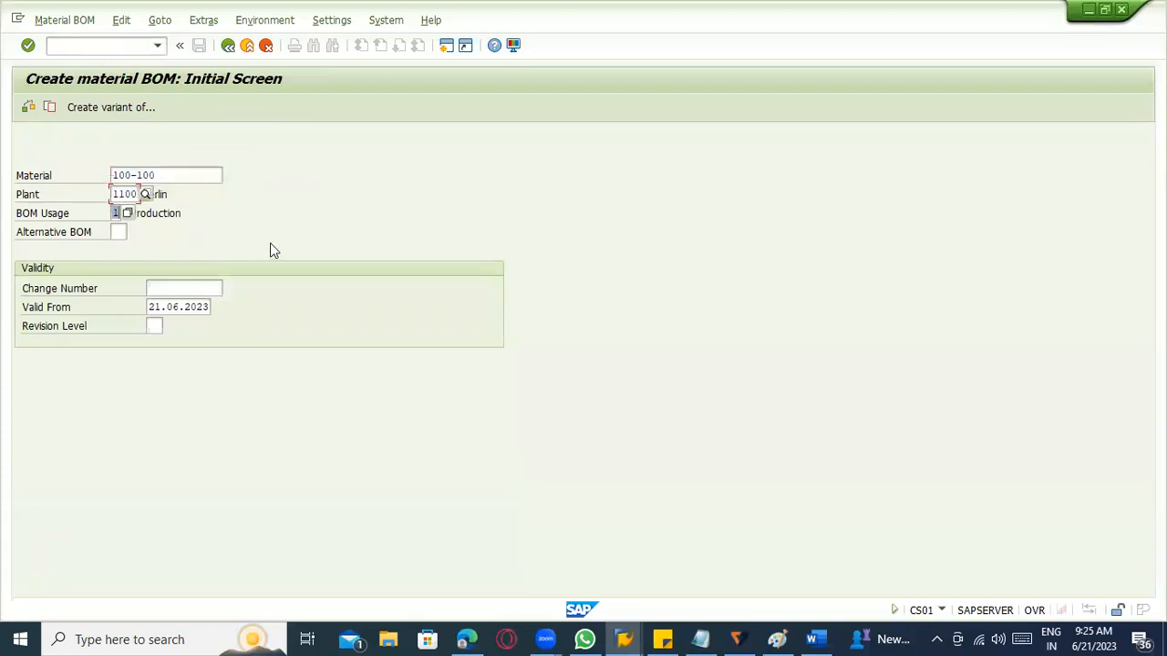
pyautogui.press('Tab')
pyautogui.press('Tab')
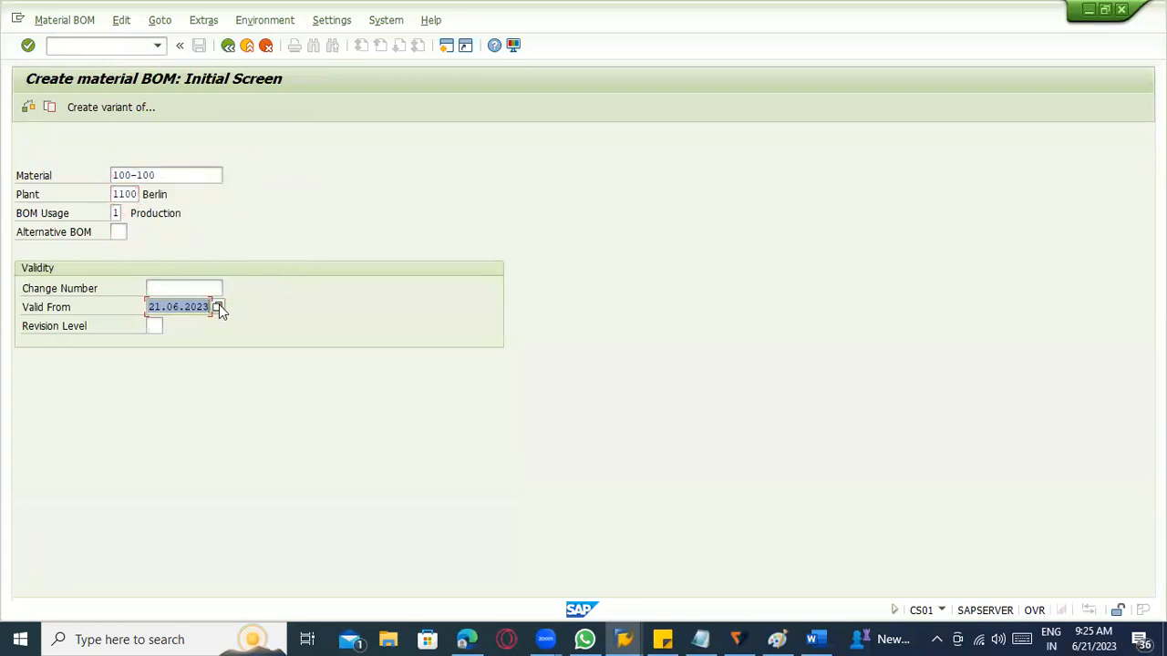
pyautogui.click(219, 309)
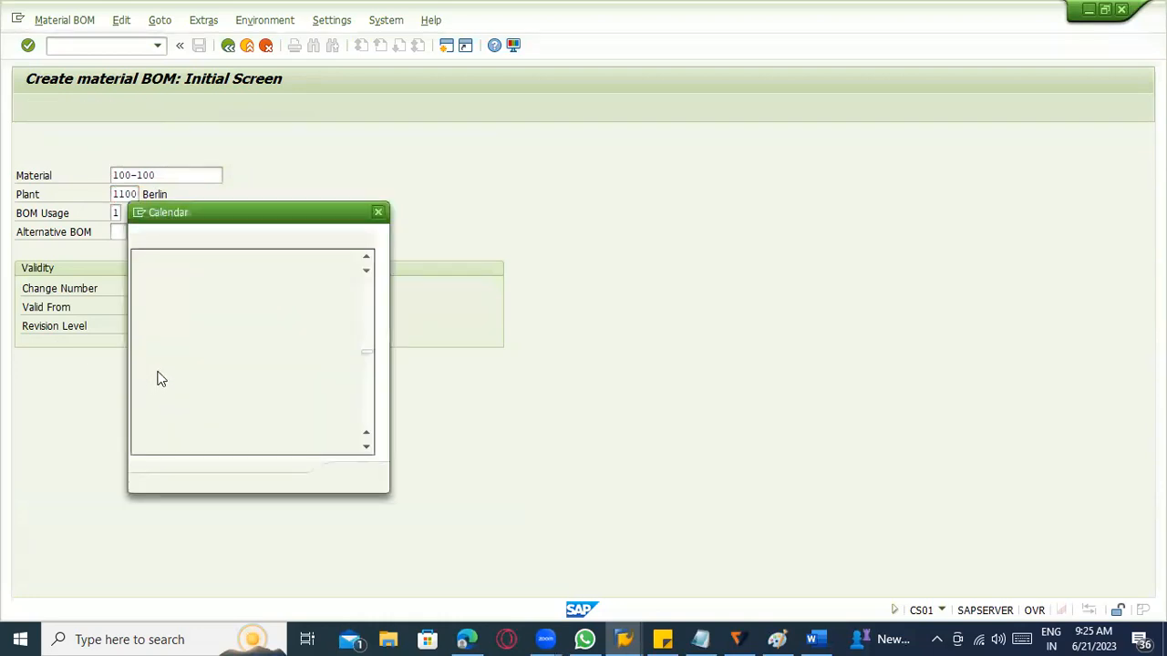
pyautogui.doubleClick(219, 358)
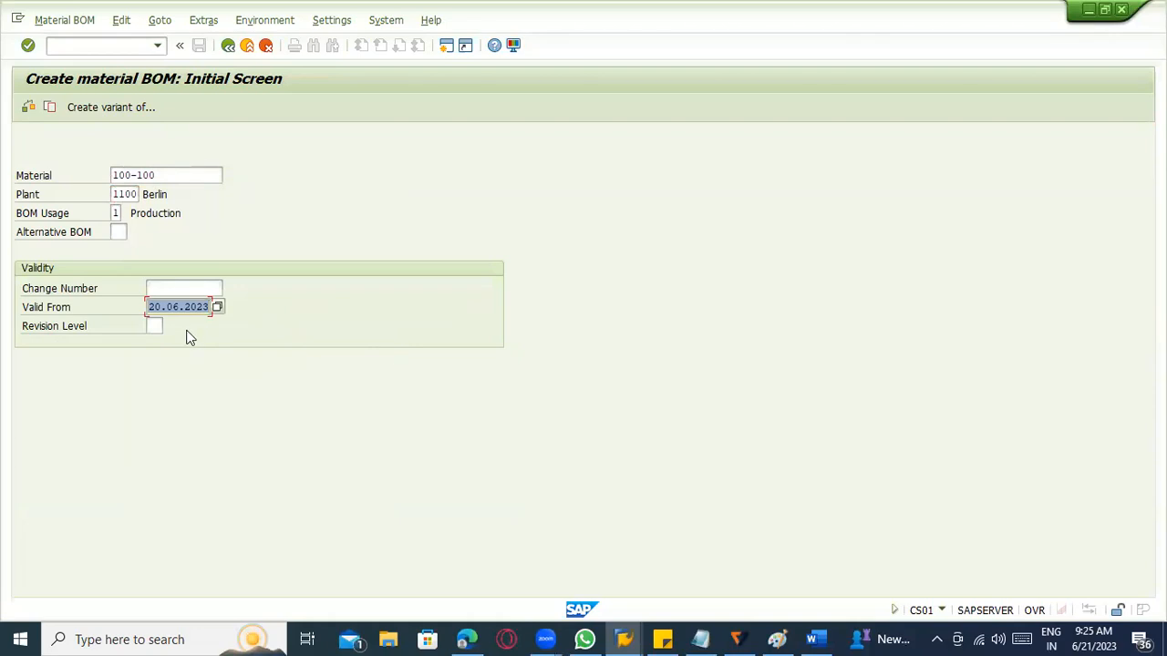
pyautogui.press('Return')
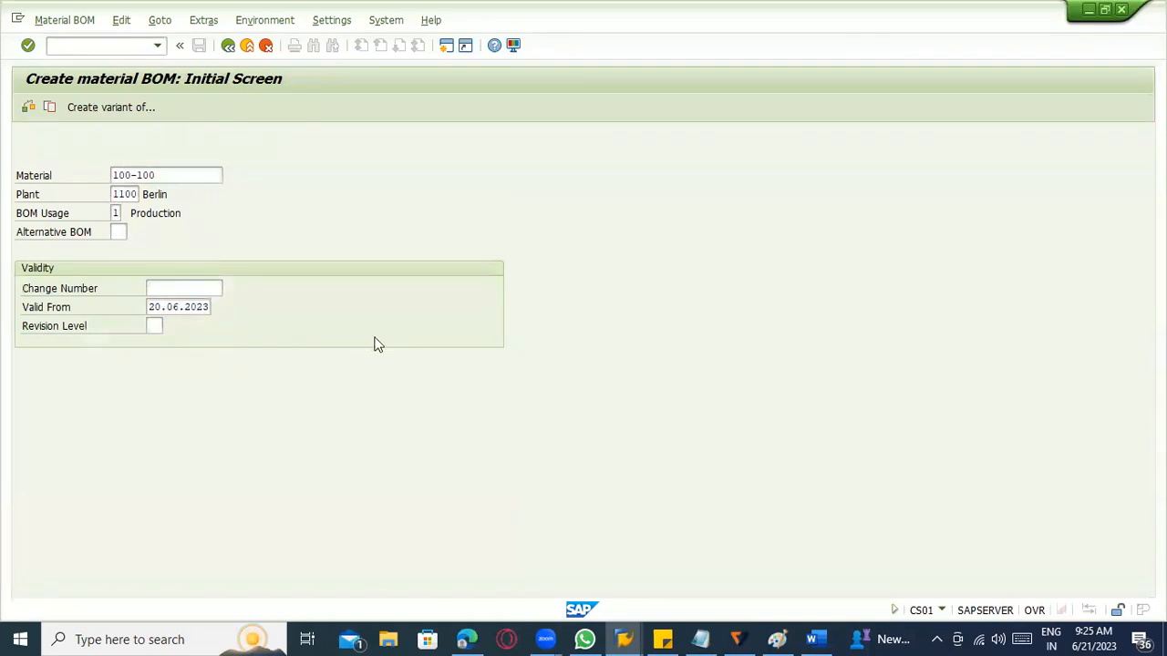
pyautogui.press('Return')
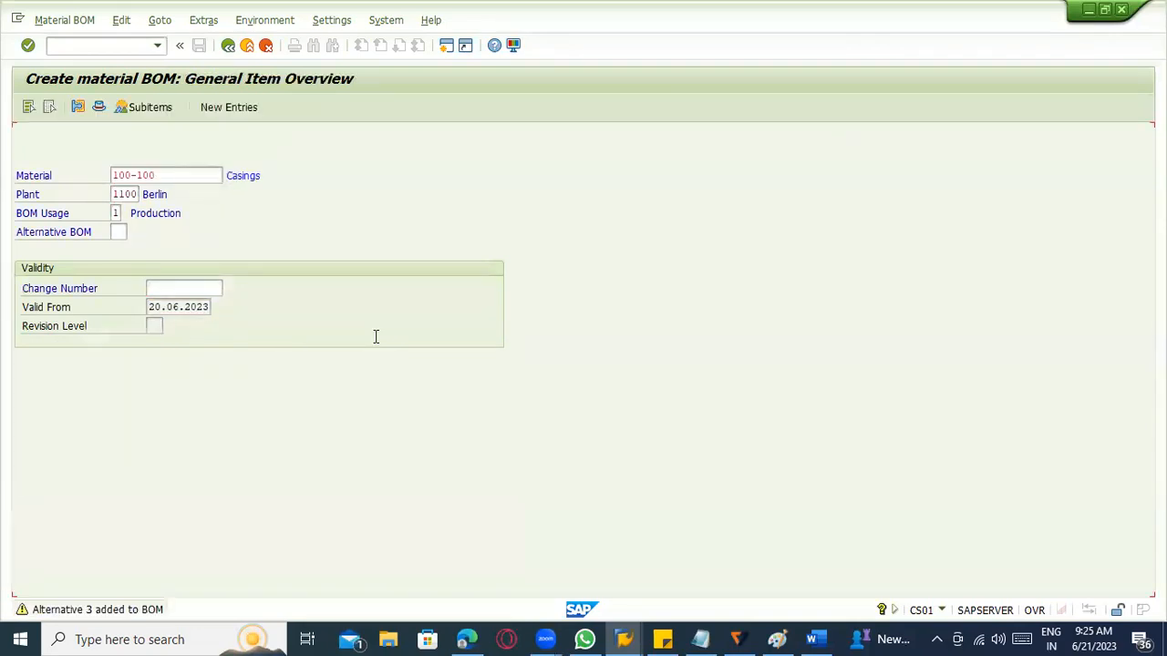
# Enter components 100-431 and 100-210 with item category L as items 0010 and 0020 of alternative BOM 3.
pyautogui.click(80, 310)
pyautogui.write('L')
pyautogui.click(78, 325)
pyautogui.write('L')
pyautogui.click(131, 307)
pyautogui.click(127, 327)
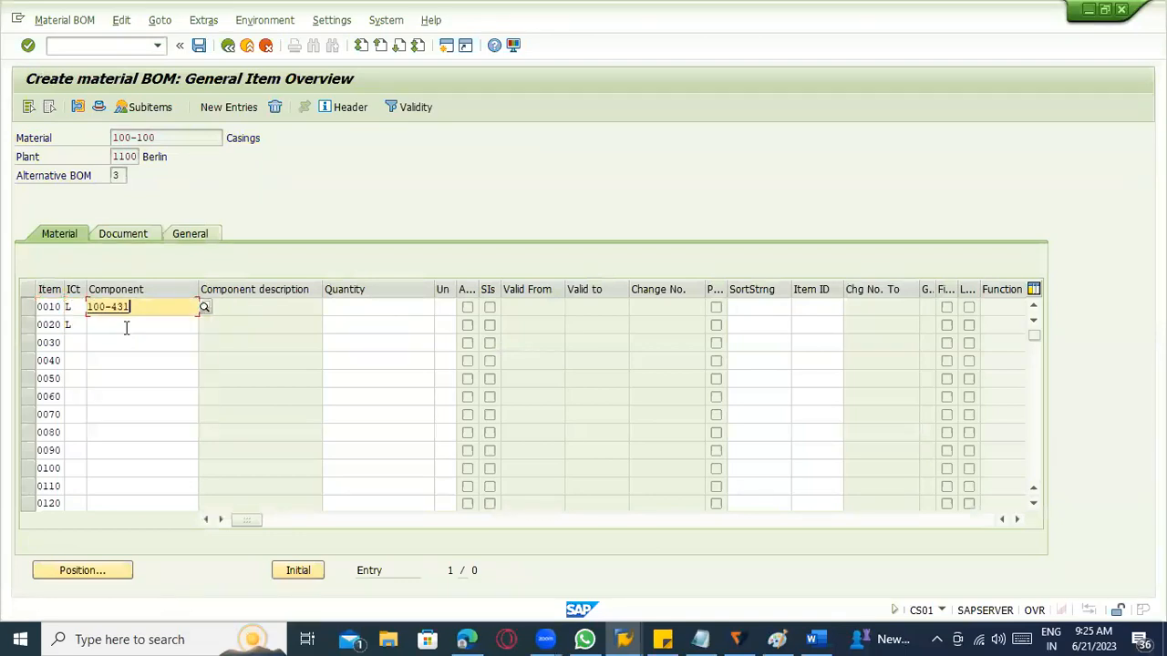
pyautogui.click(125, 325)
pyautogui.click(125, 355)
# Set the quantities to 10 for component 100-431 and 100 for component 100-210, and save the BOM.
pyautogui.click(346, 314)
pyautogui.click(349, 323)
pyautogui.click(348, 326)
pyautogui.click(347, 355)
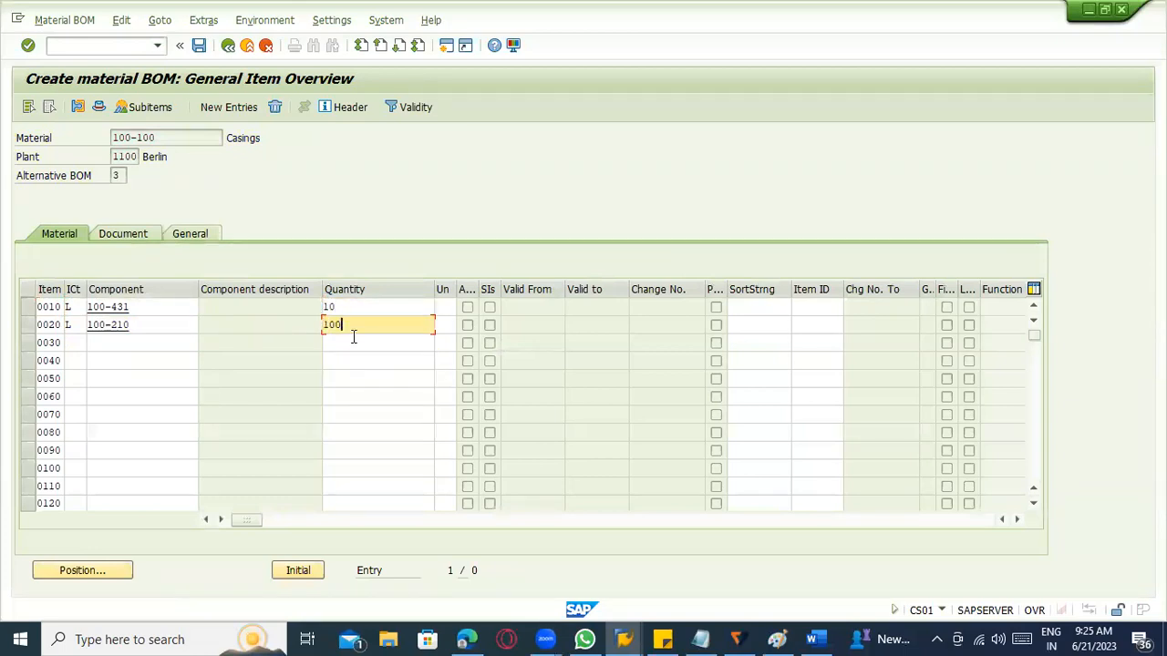
pyautogui.press('Return')
pyautogui.hotkey('ctrl', 's')
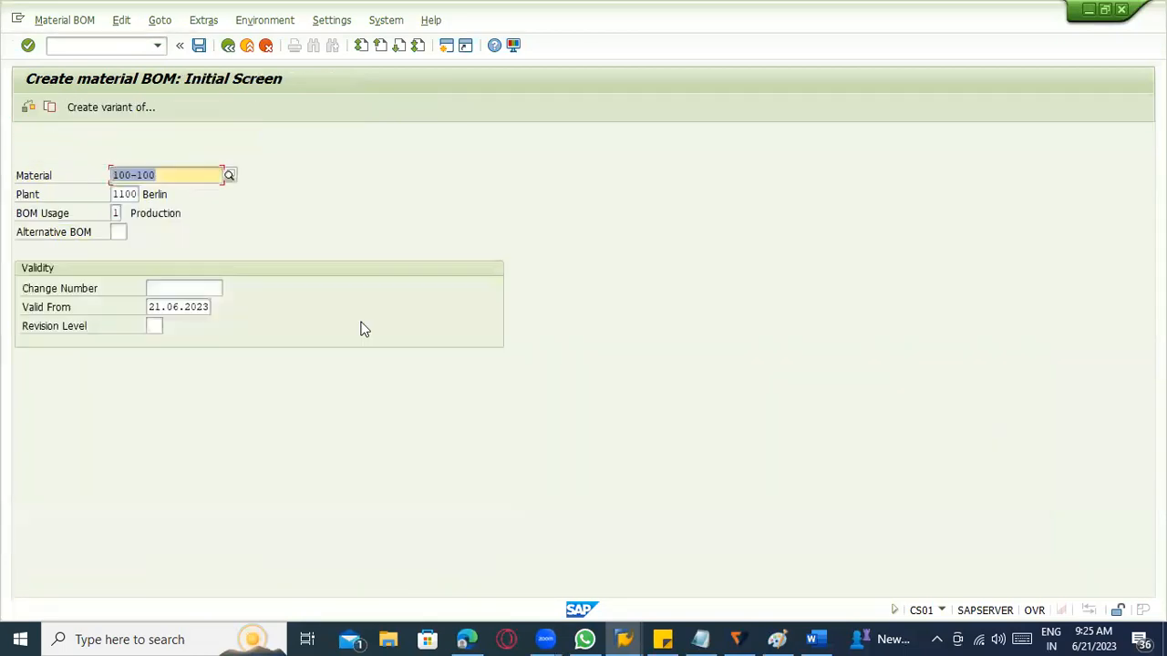
# Open material 100-100 in transaction MM02 with the MRP 4, Forecasting and Work Scheduling views for plant 1100.
pyautogui.click(111, 50)
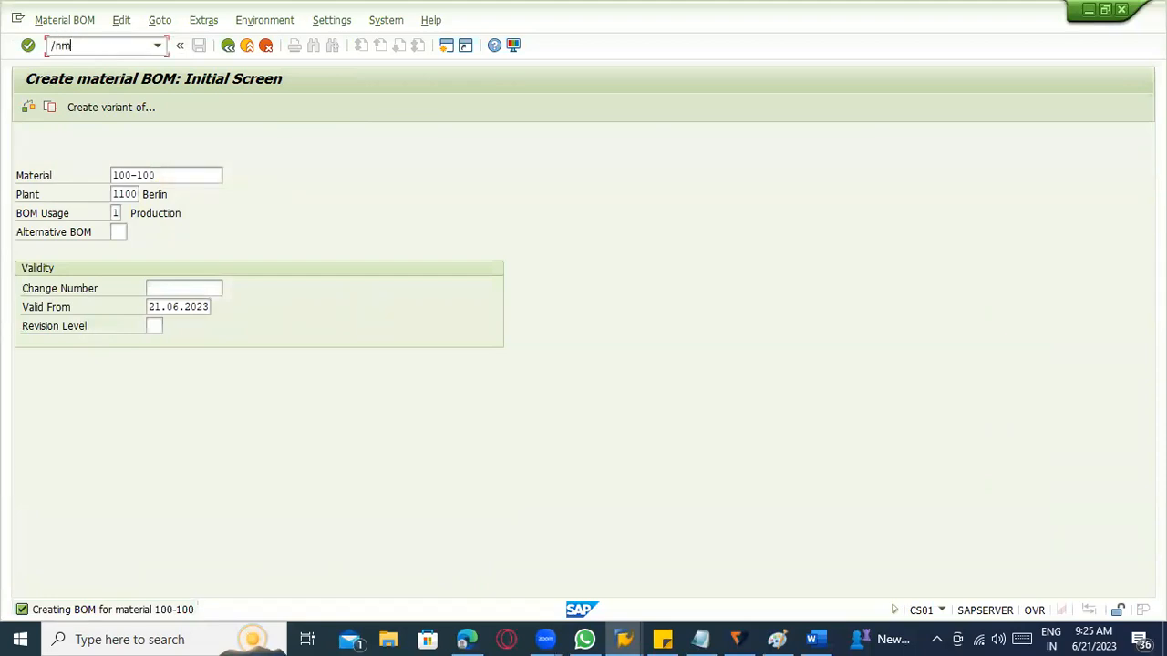
pyautogui.press('Return')
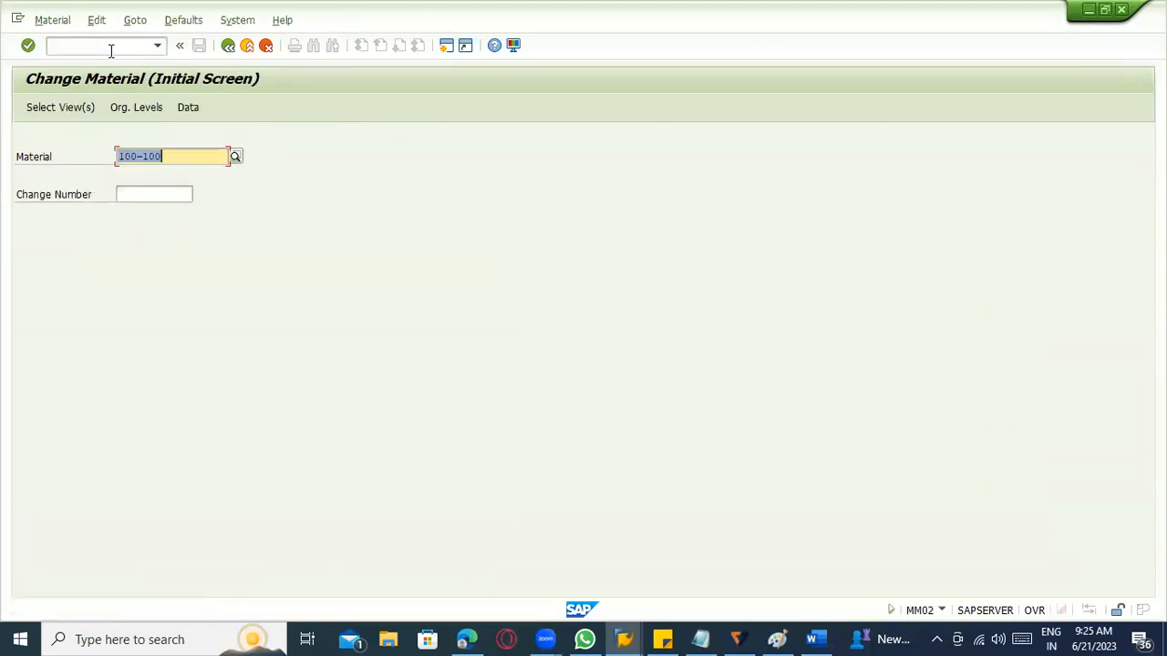
pyautogui.press('Return')
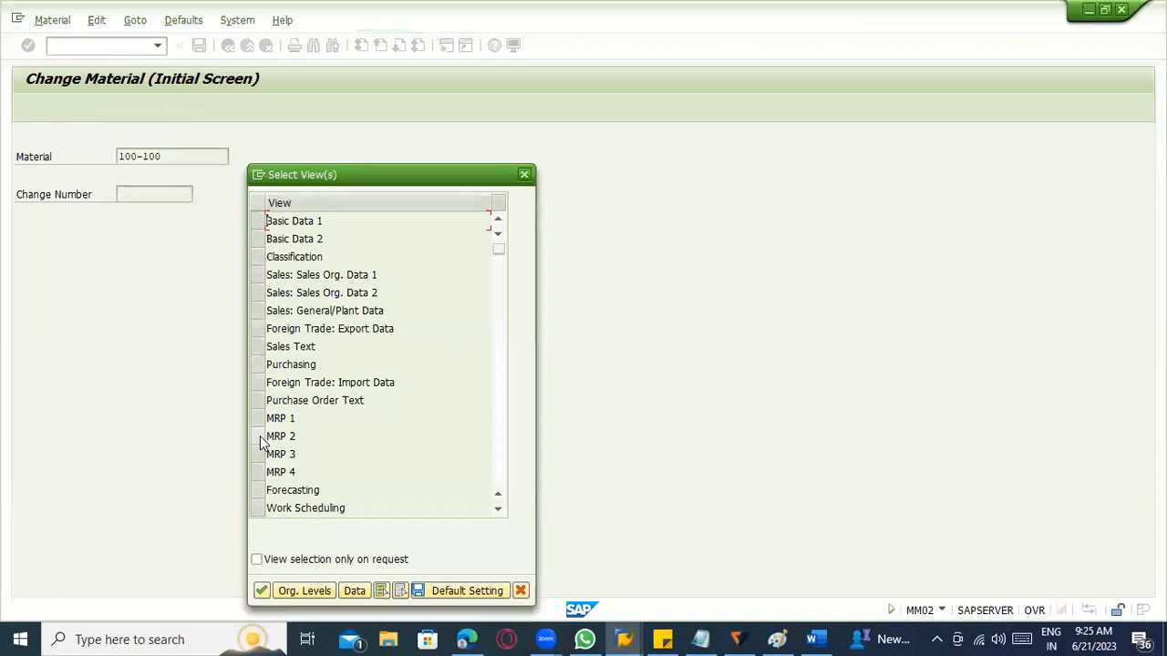
pyautogui.scroll(-1, 271, 448)
pyautogui.click(258, 418)
pyautogui.click(258, 435)
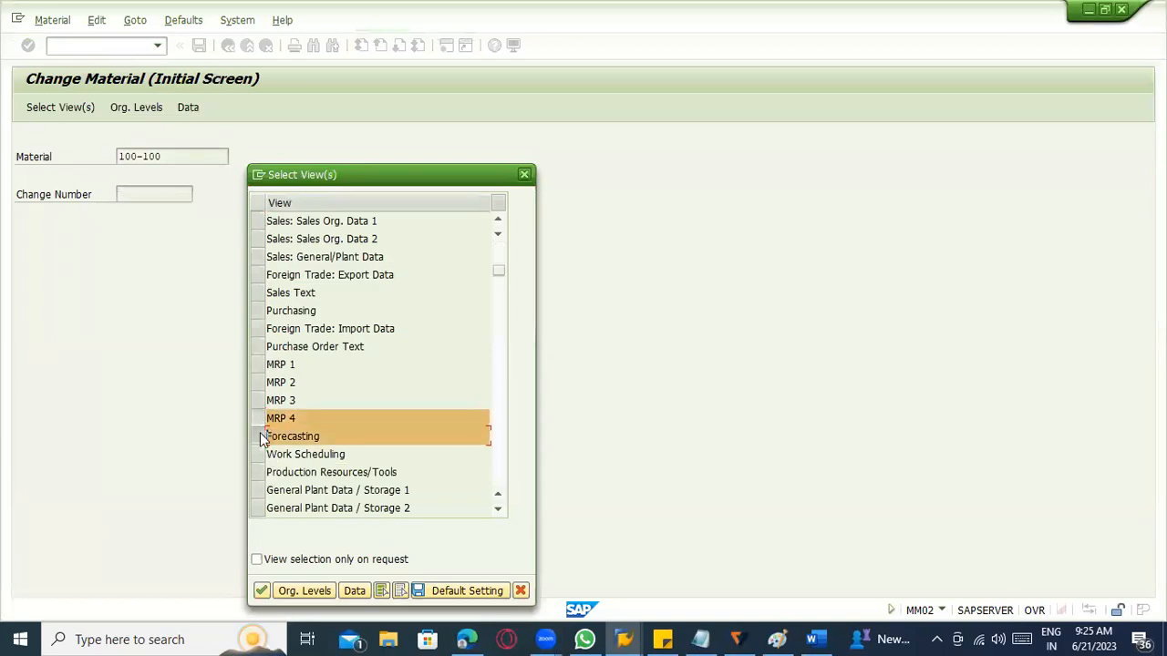
pyautogui.click(258, 454)
pyautogui.press('Return')
pyautogui.write('1100')
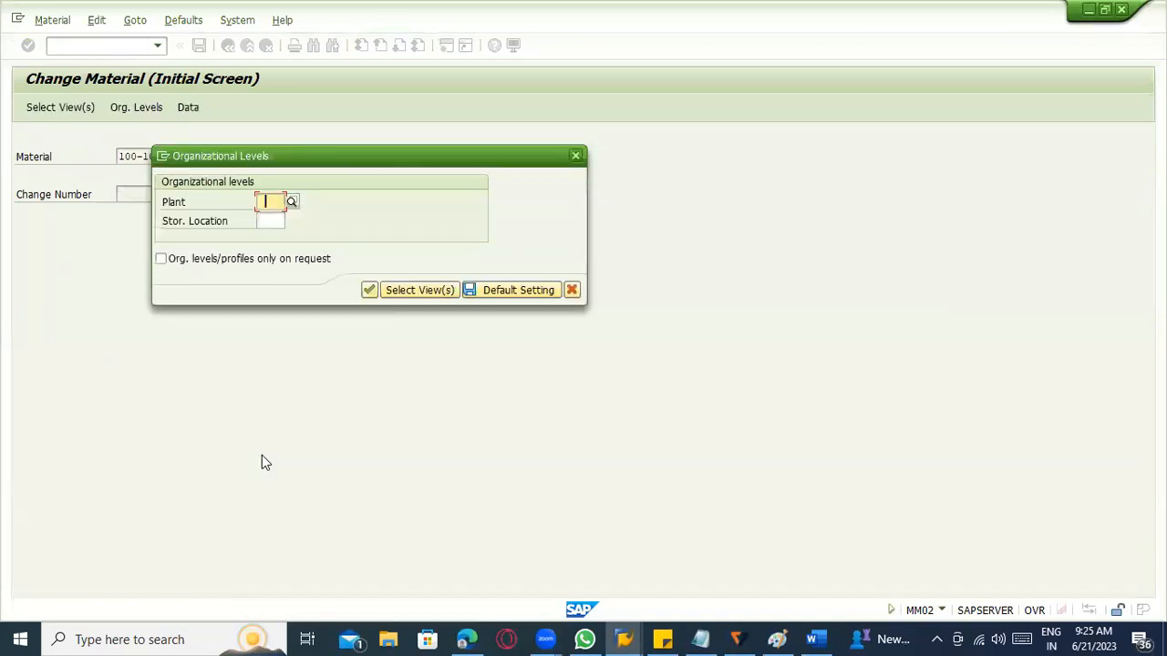
pyautogui.press('Return')
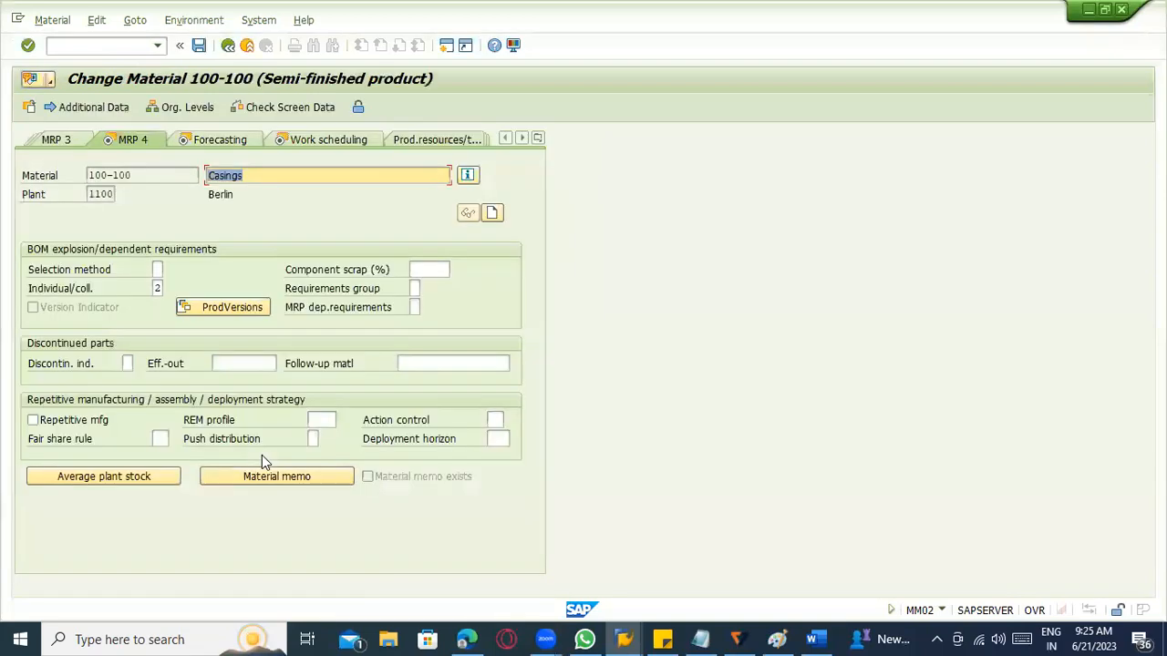
# Add production version 0001 with the text "production" and valid-from date 19.06.2023 to the material, and open its details.
pyautogui.click(230, 307)
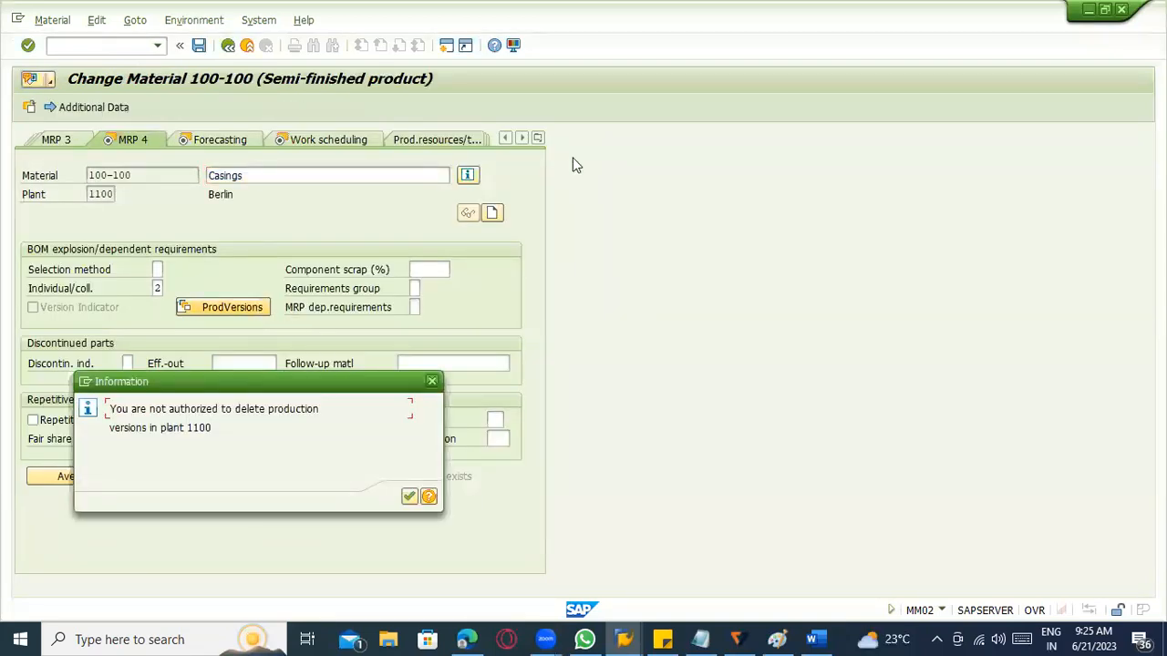
pyautogui.press('Return')
pyautogui.write('0001')
pyautogui.click(110, 239)
pyautogui.write('production')
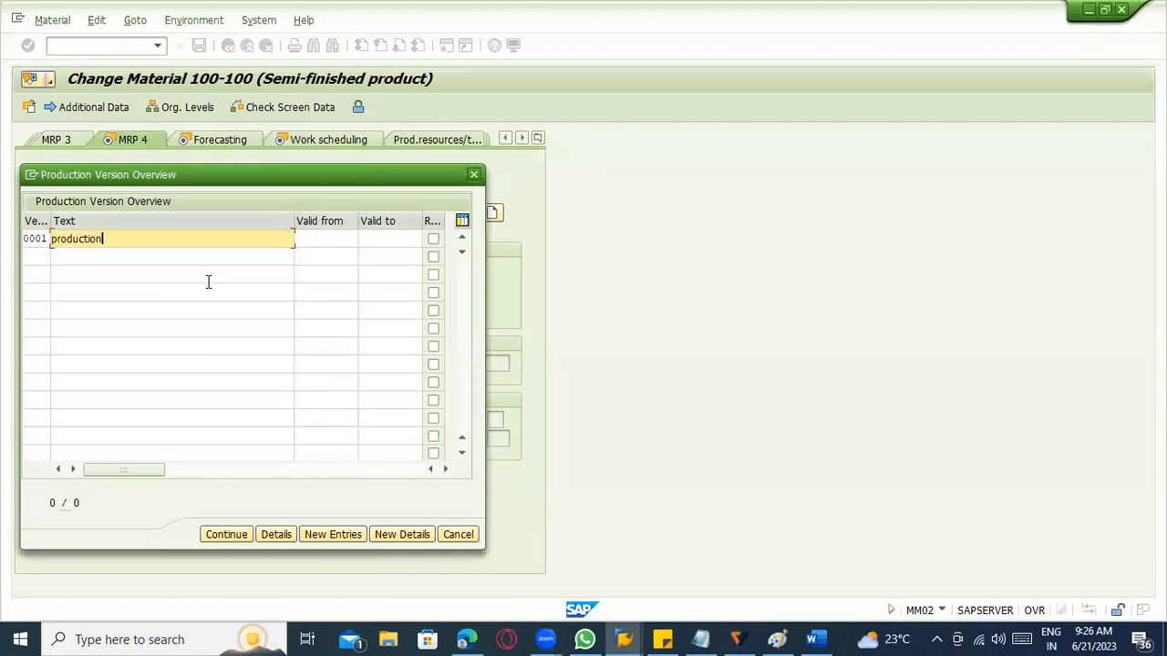
pyautogui.click(352, 240)
pyautogui.click(350, 254)
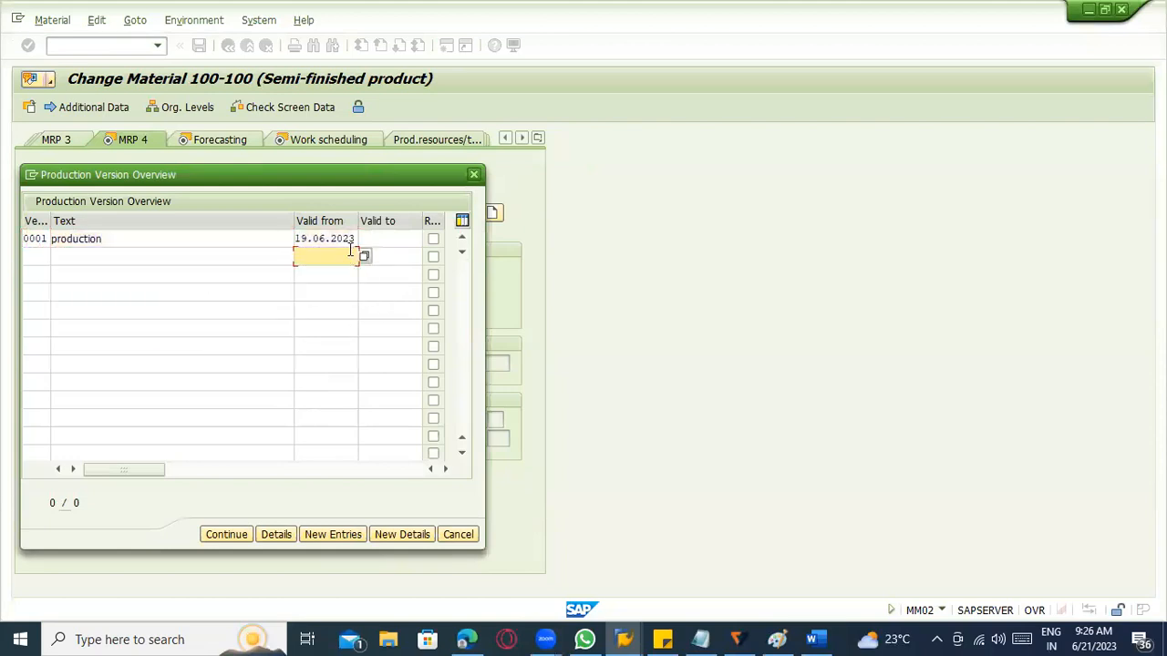
pyautogui.click(355, 239)
pyautogui.press('Return')
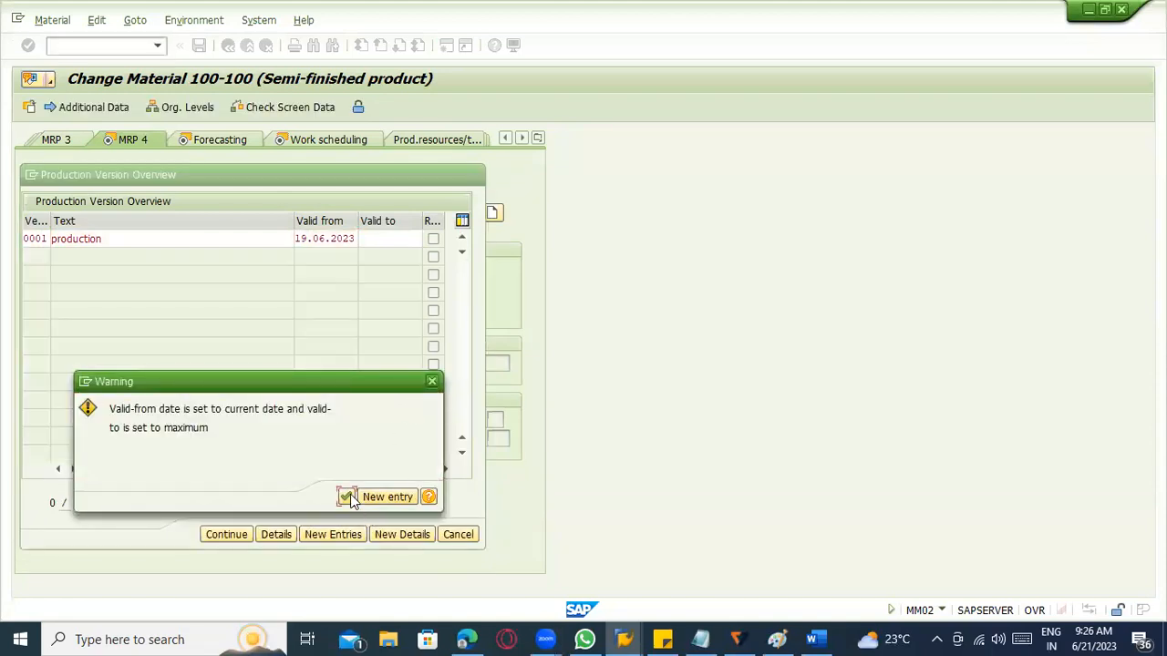
pyautogui.click(347, 497)
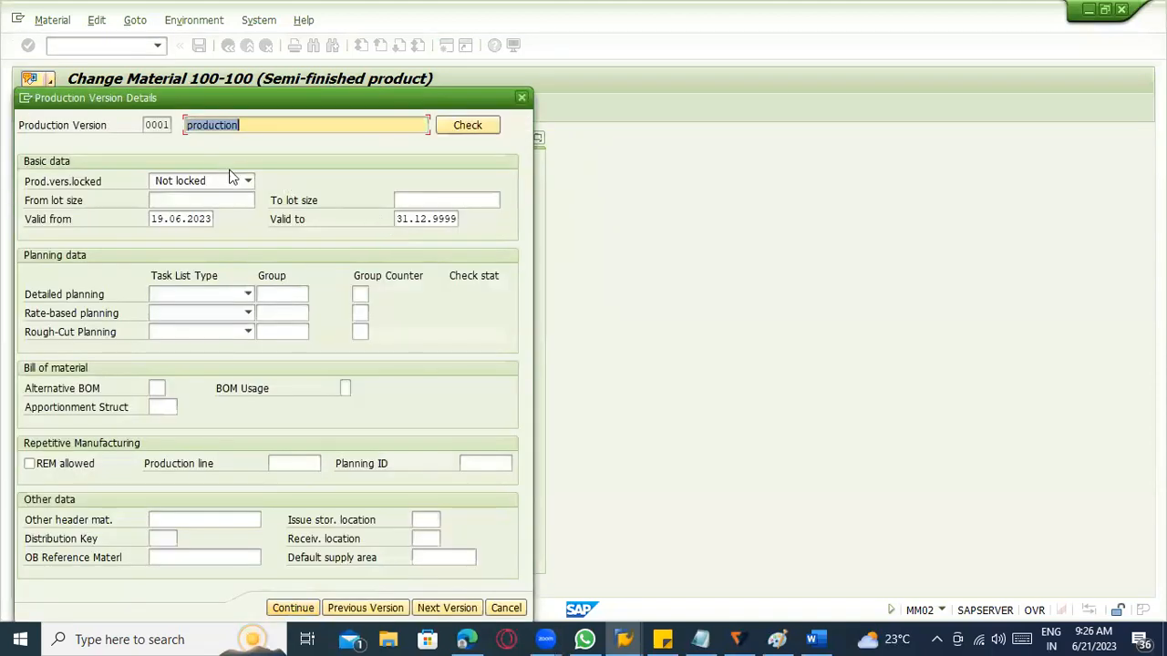
# Set the production version's valid-from date to 20.06.2023, and assign alternative BOM 3 with BOM usage 1.
pyautogui.click(182, 223)
pyautogui.click(219, 223)
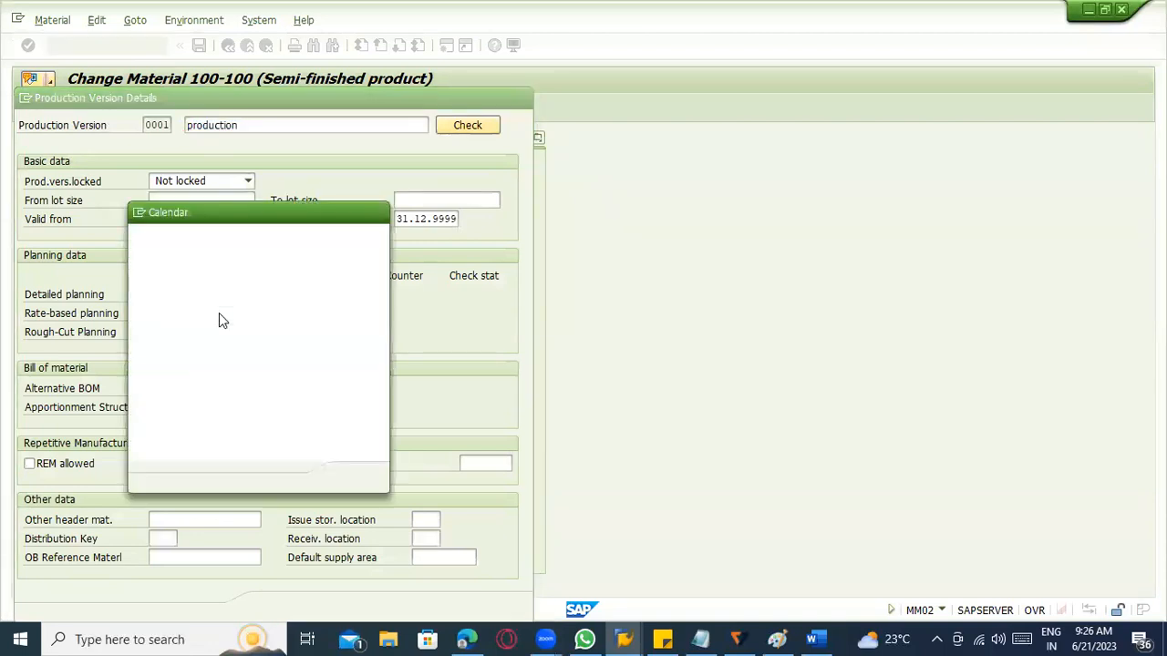
pyautogui.click(218, 354)
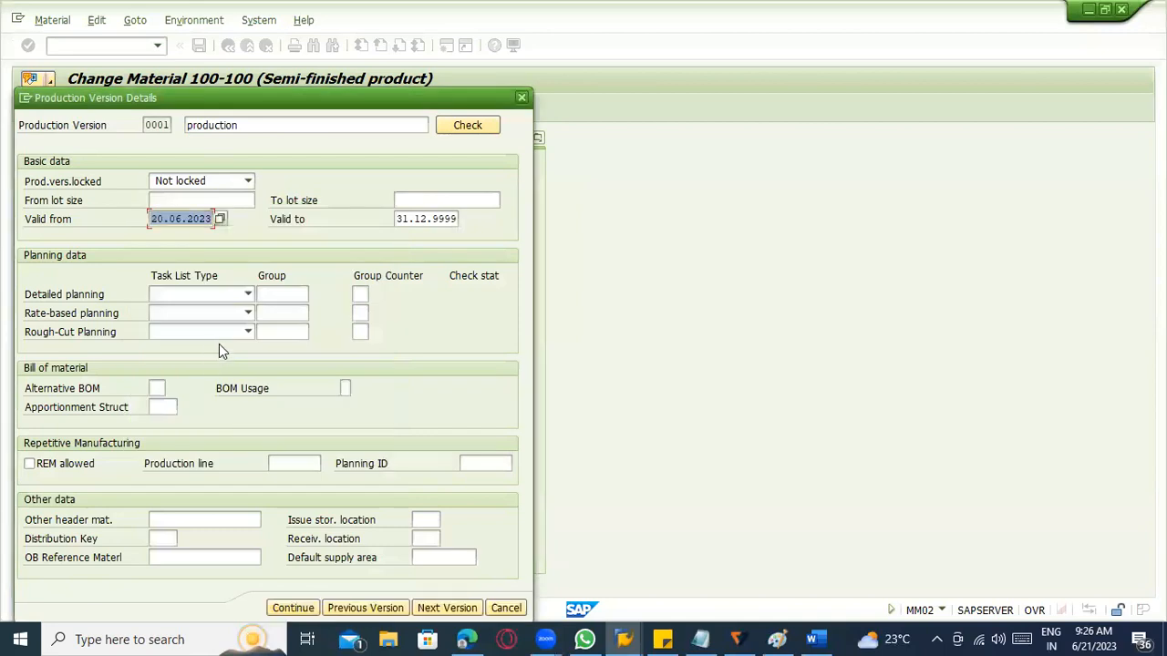
pyautogui.click(159, 391)
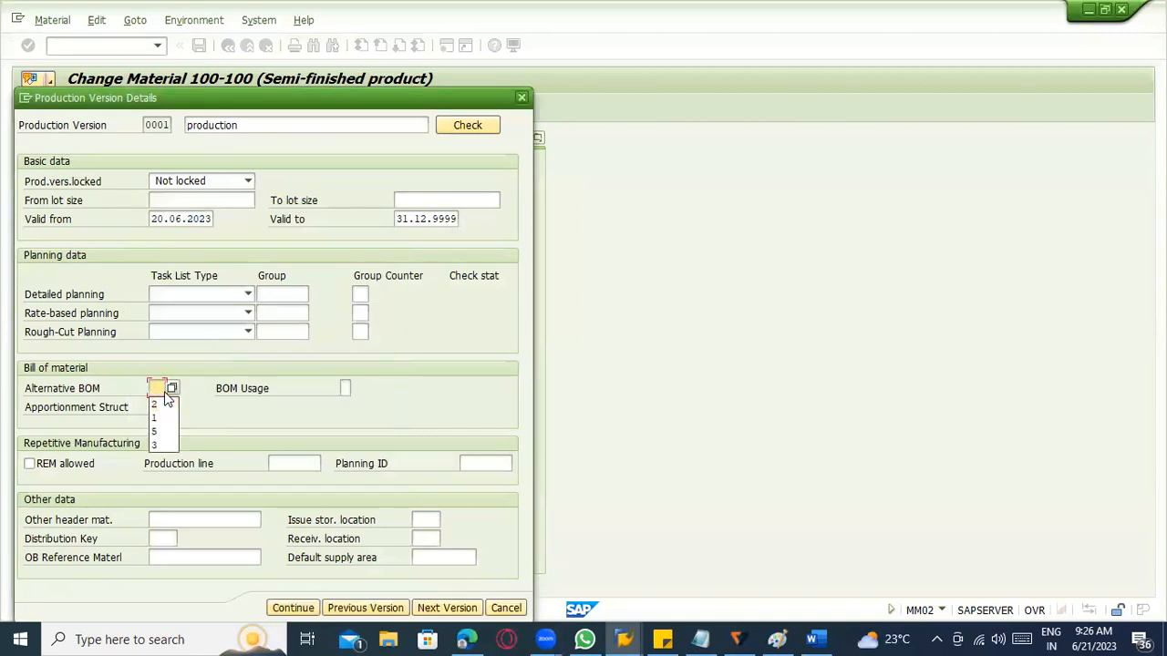
pyautogui.click(160, 446)
pyautogui.click(345, 388)
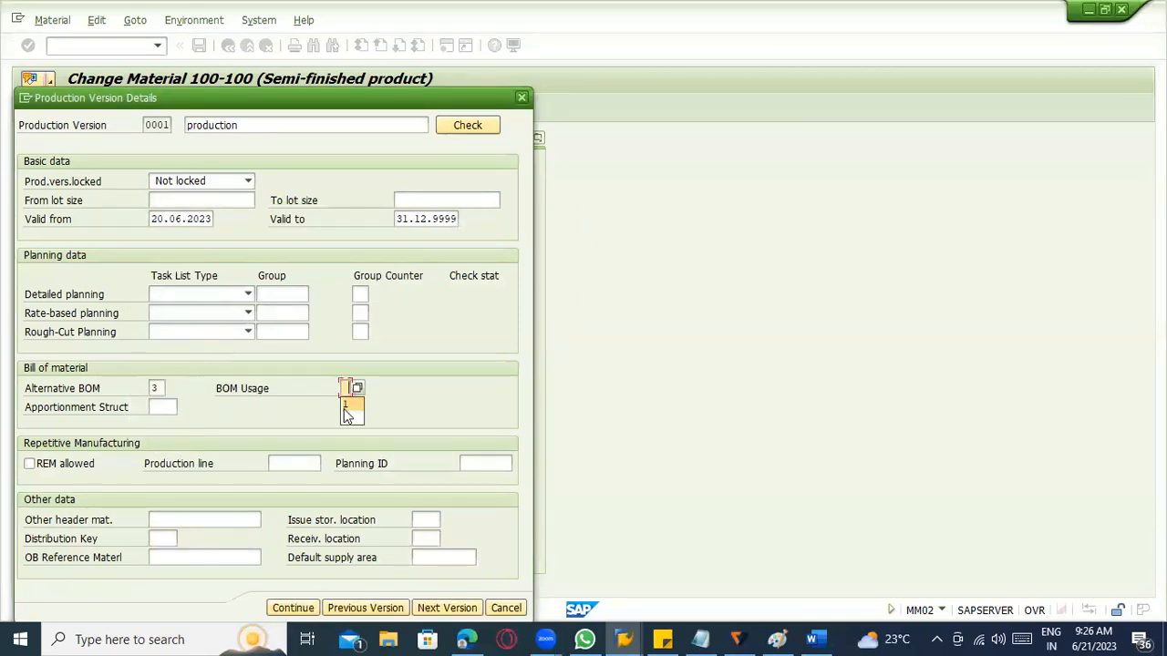
pyautogui.click(350, 406)
pyautogui.press('Return')
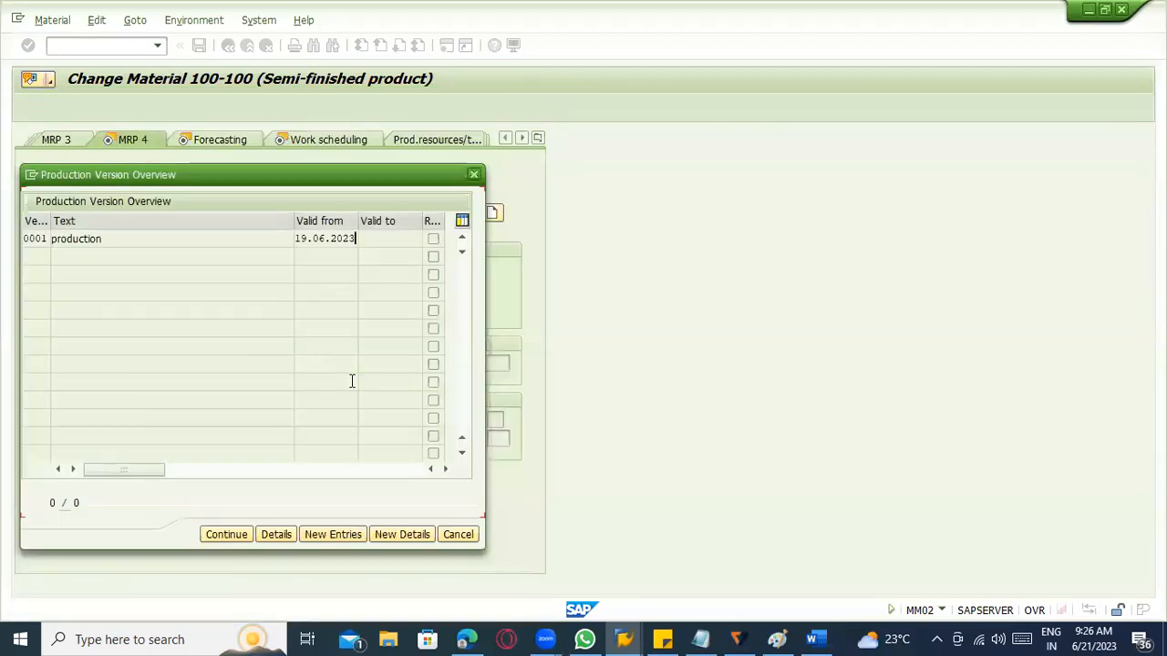
# Check production version 0001 for consistency, accept it, and save material 100-100.
pyautogui.doubleClick(184, 245)
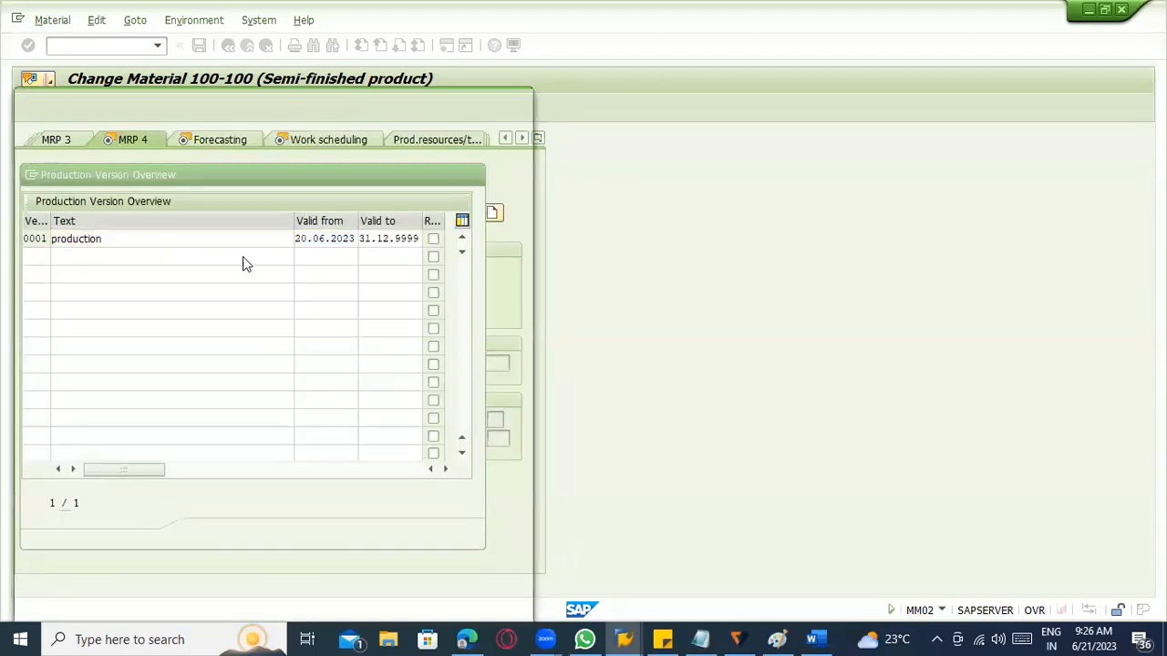
pyautogui.click(456, 128)
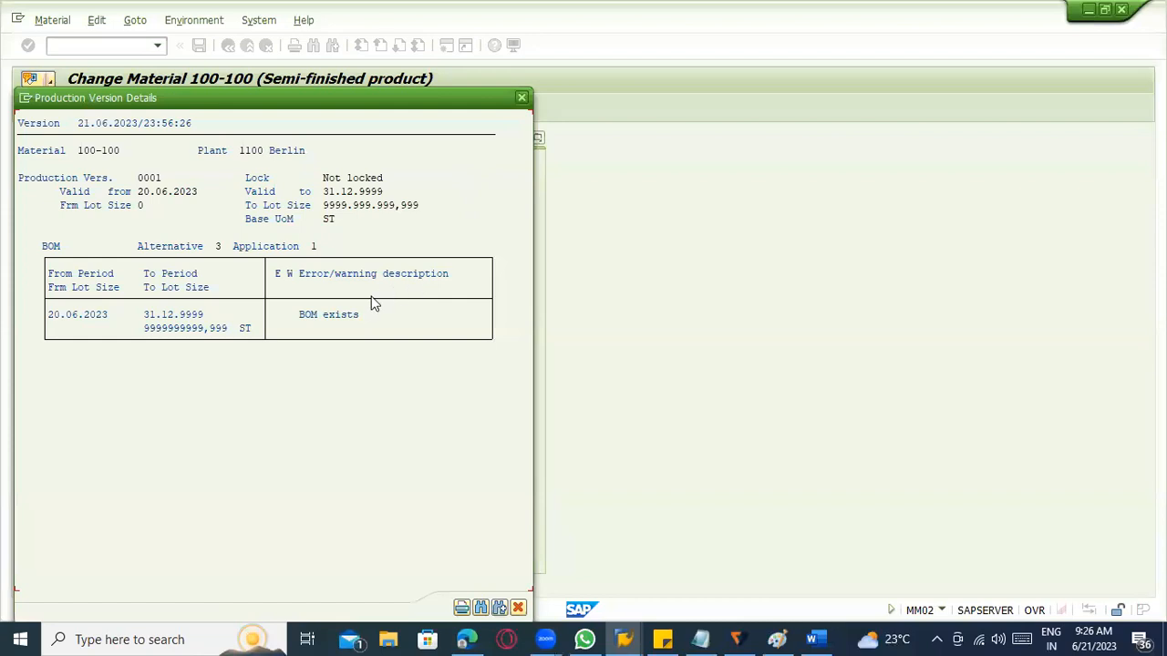
pyautogui.click(517, 607)
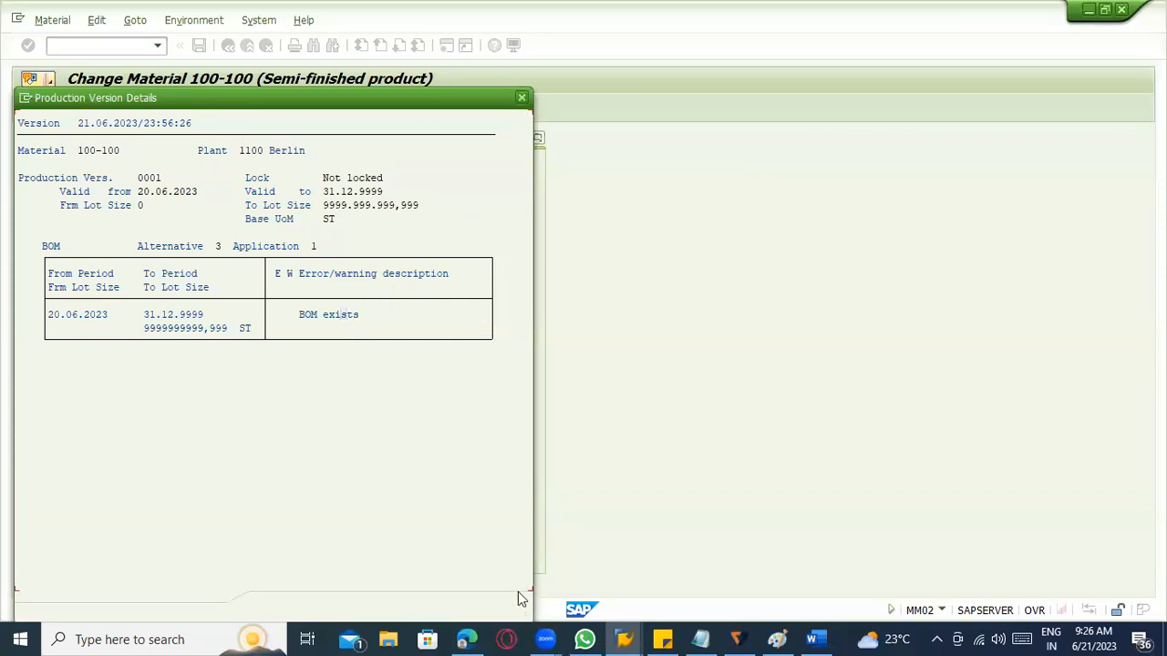
pyautogui.click(293, 607)
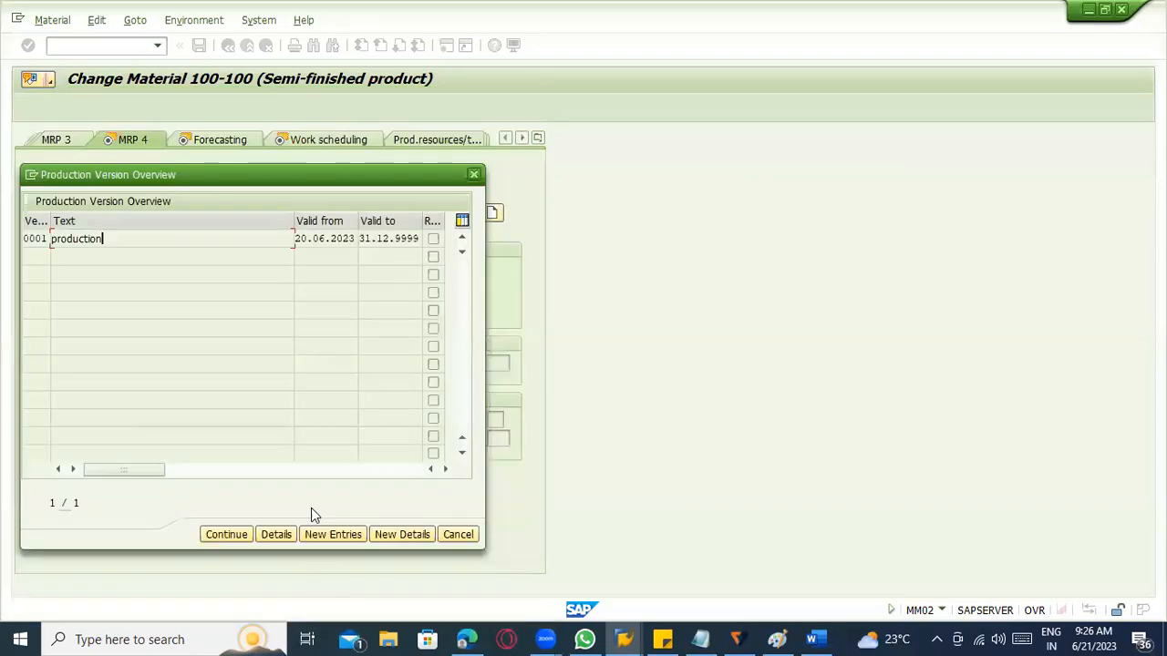
pyautogui.click(227, 535)
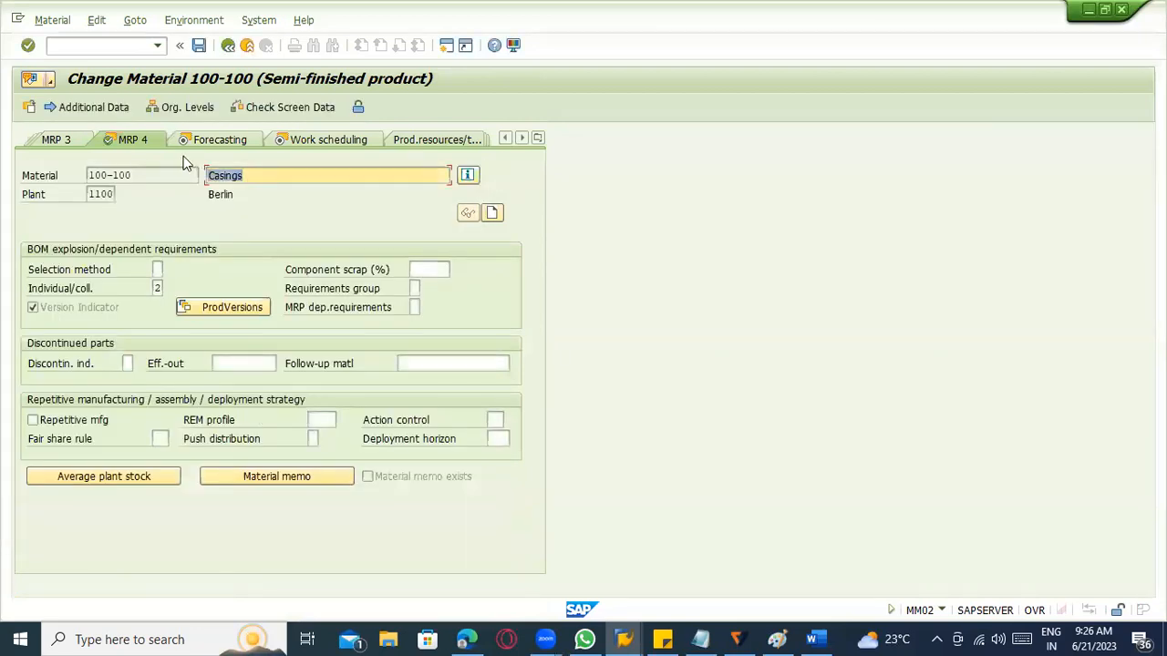
pyautogui.click(198, 45)
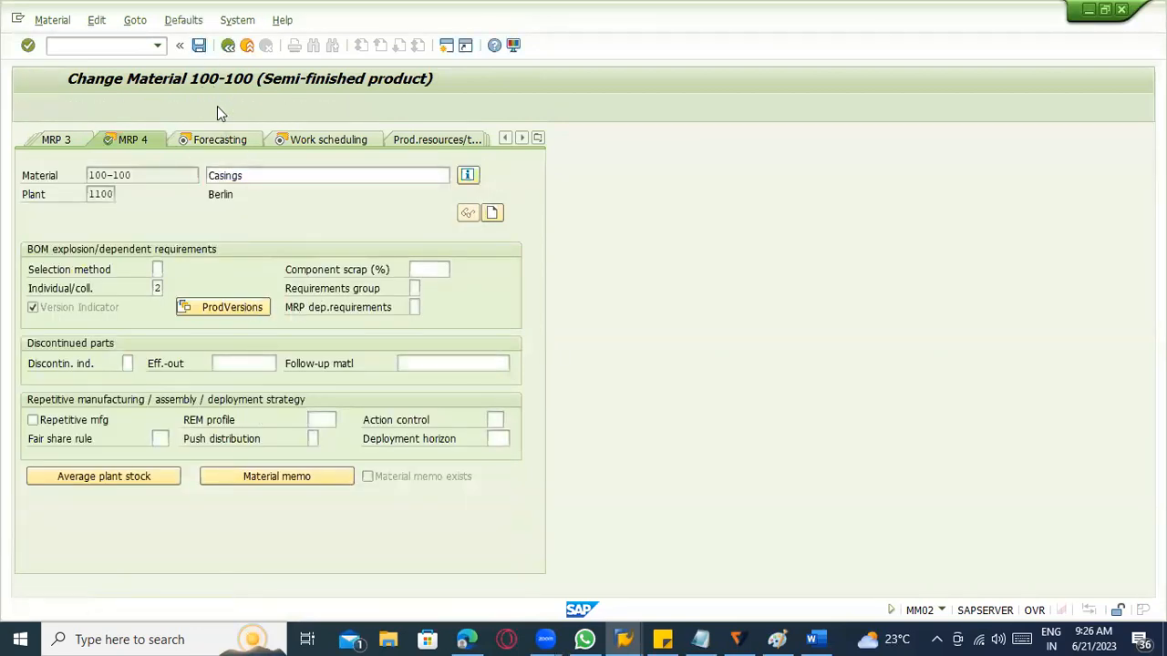
pyautogui.click(84, 45)
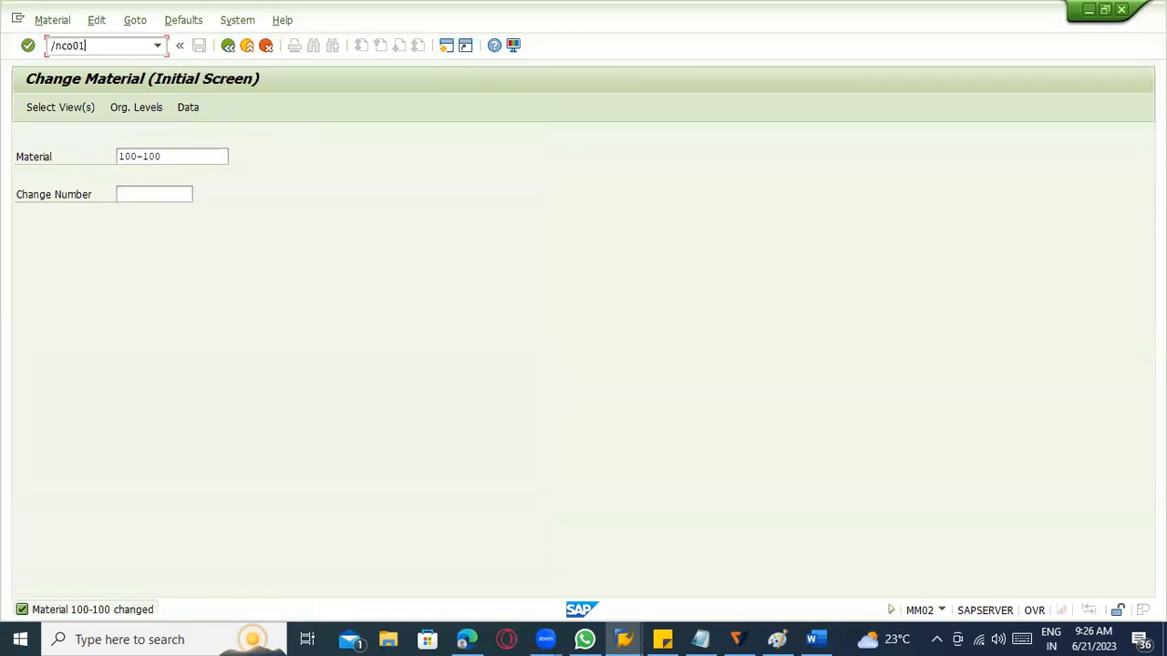
pyautogui.press('Return')
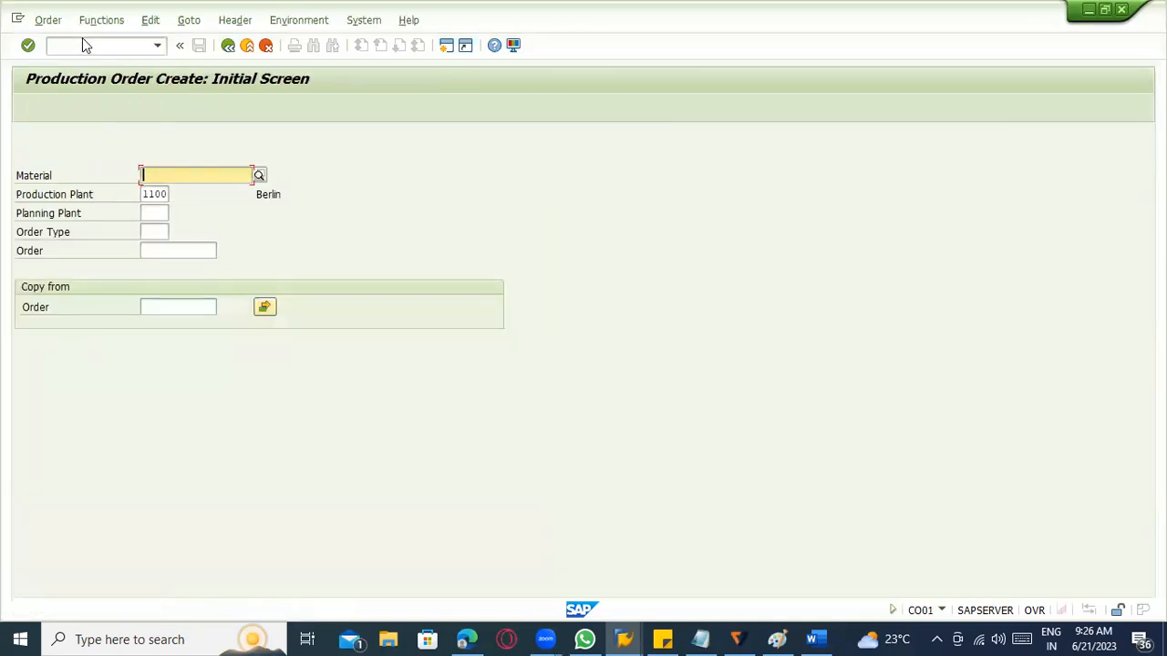
pyautogui.click(162, 176)
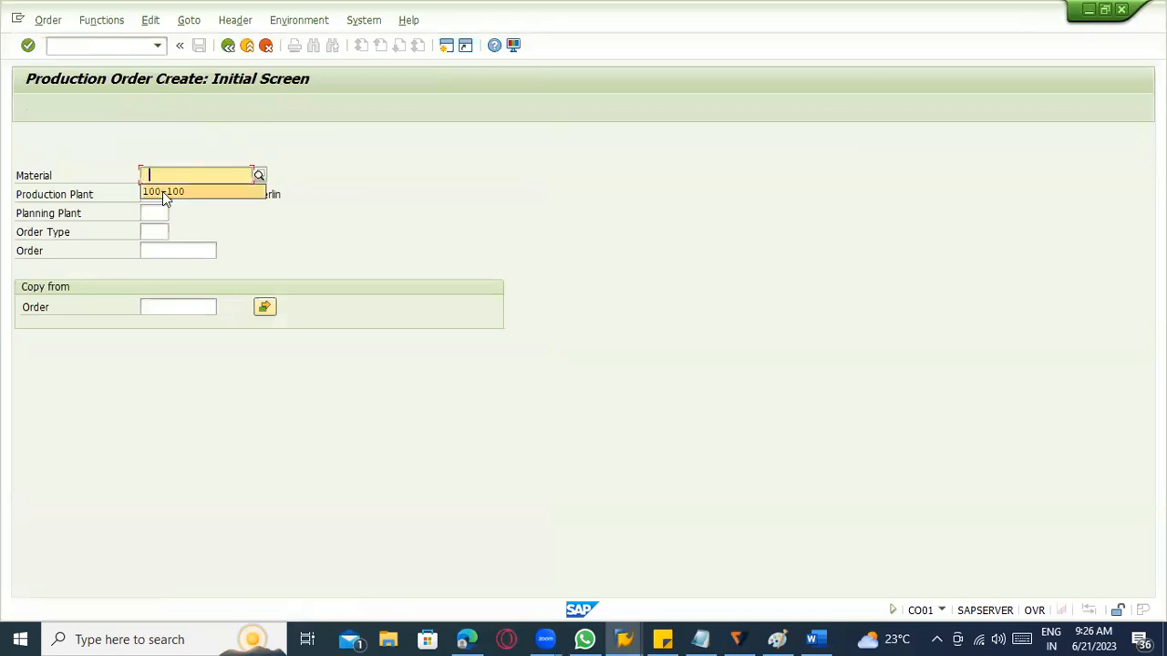
pyautogui.click(165, 194)
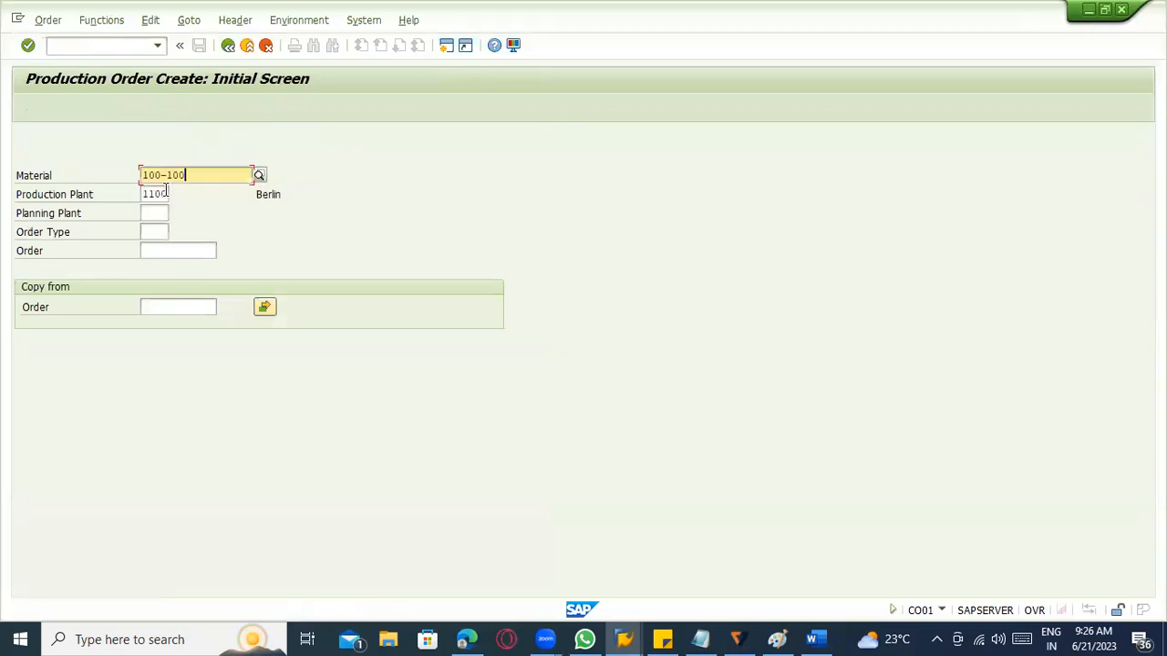
pyautogui.click(816, 638)
pyautogui.click(338, 189)
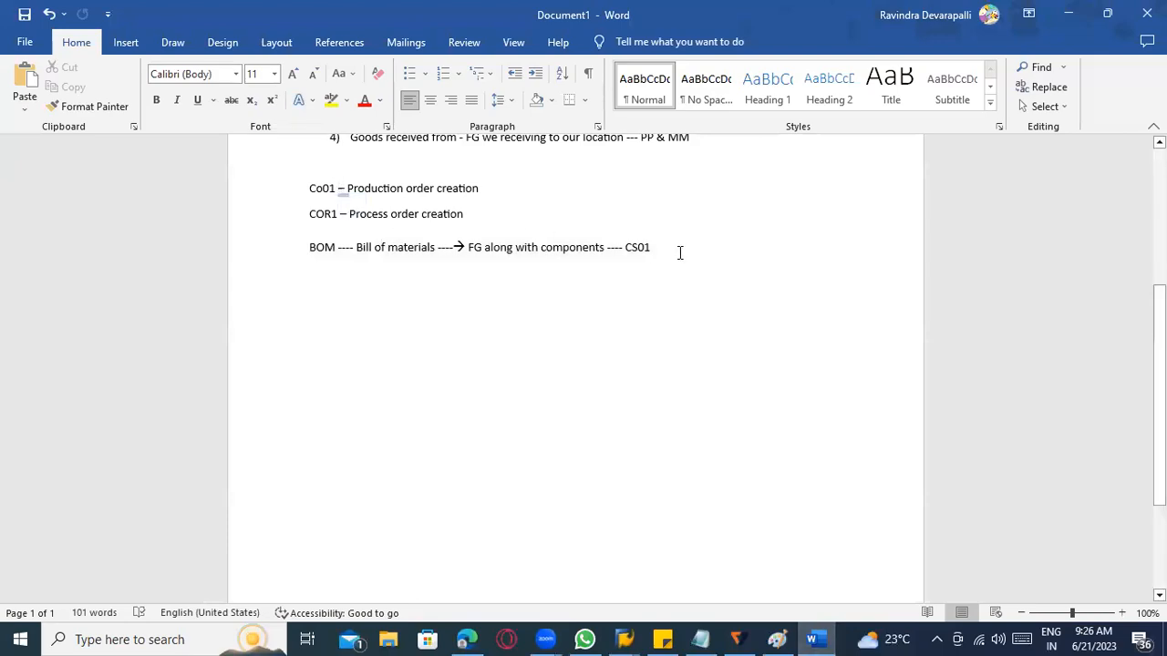
pyautogui.hotkey('alt', 'Tab')
# Display the stock/requirements list for material 100-100 in plant 1100 with transaction MD04.
pyautogui.click(88, 49)
pyautogui.write('/nmd04')
pyautogui.press('Return')
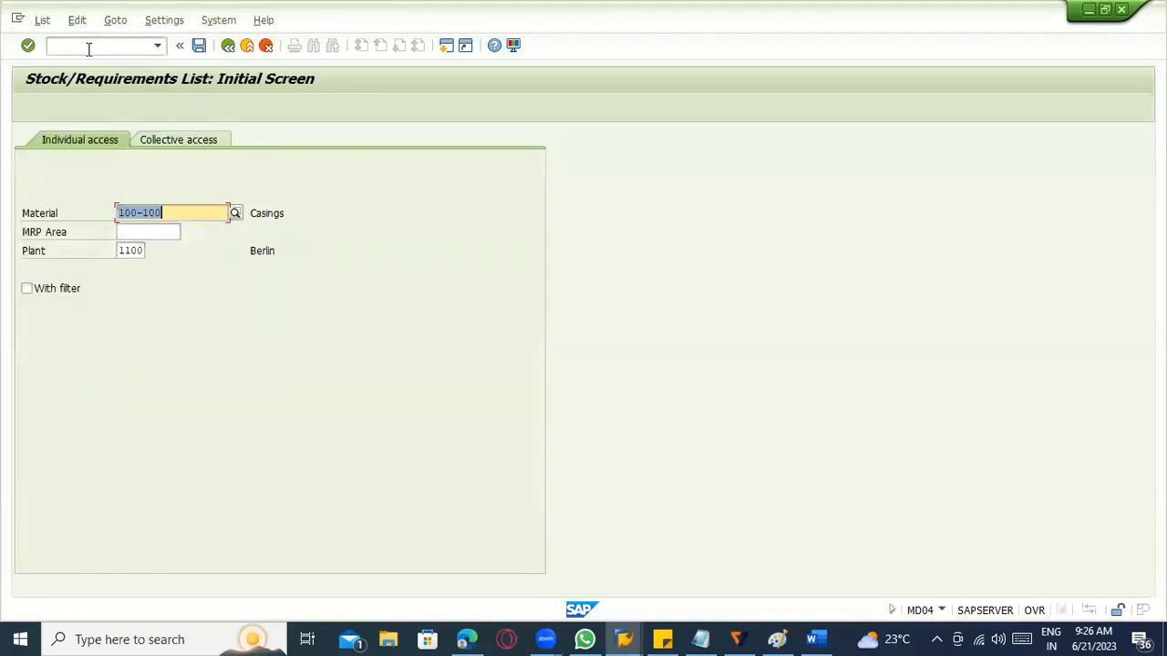
pyautogui.press('Return')
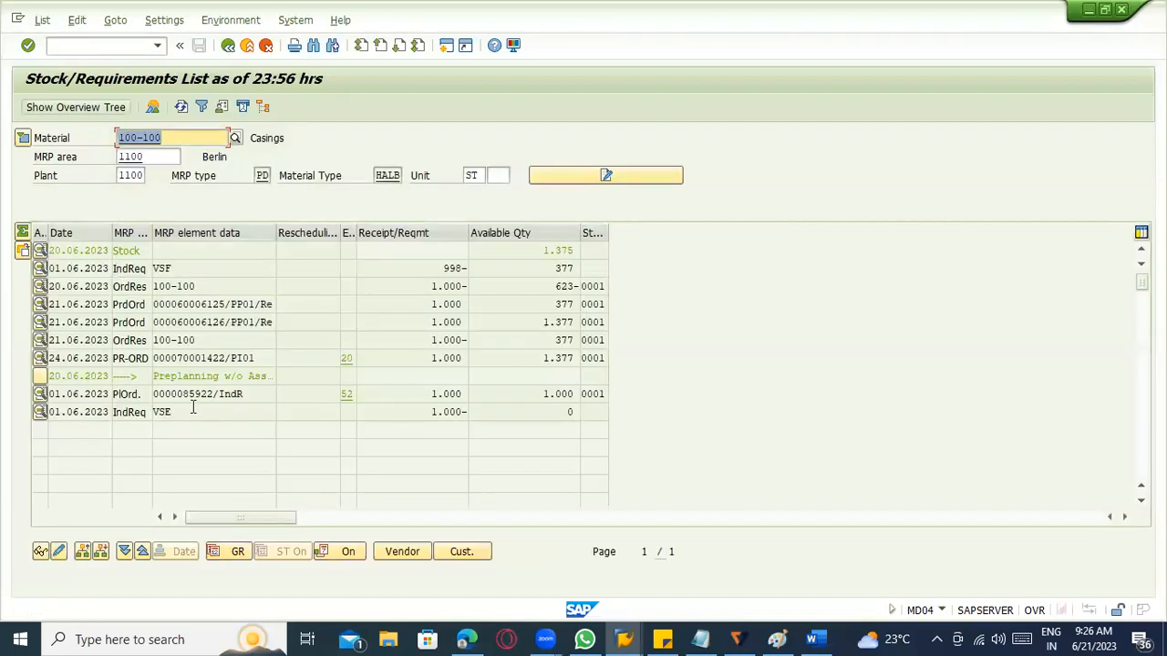
# Examine the planned order dated 01.06.2023, including its additional MRP data, exception and header details, and return to the list.
pyautogui.doubleClick(190, 394)
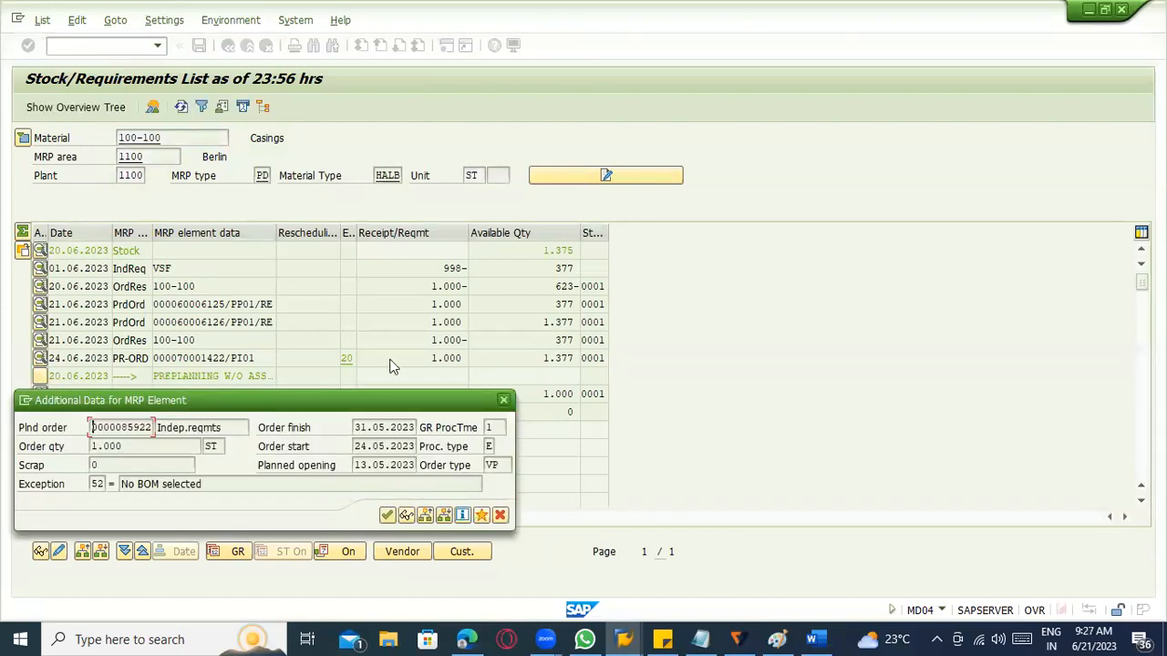
pyautogui.click(407, 517)
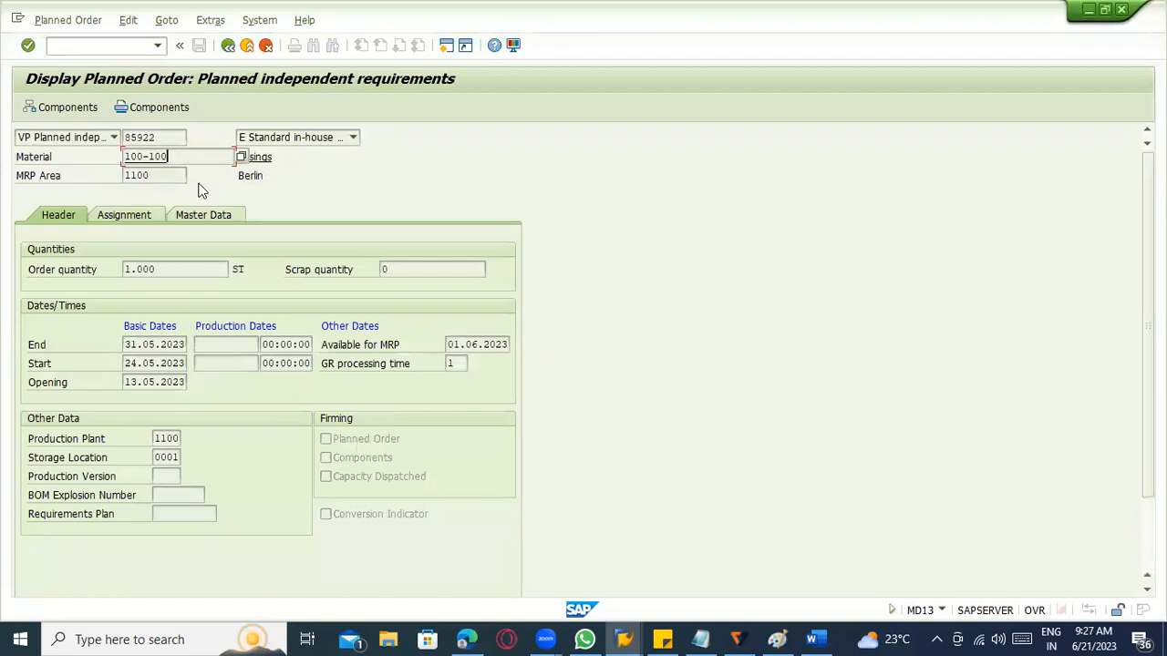
pyautogui.press('F3')
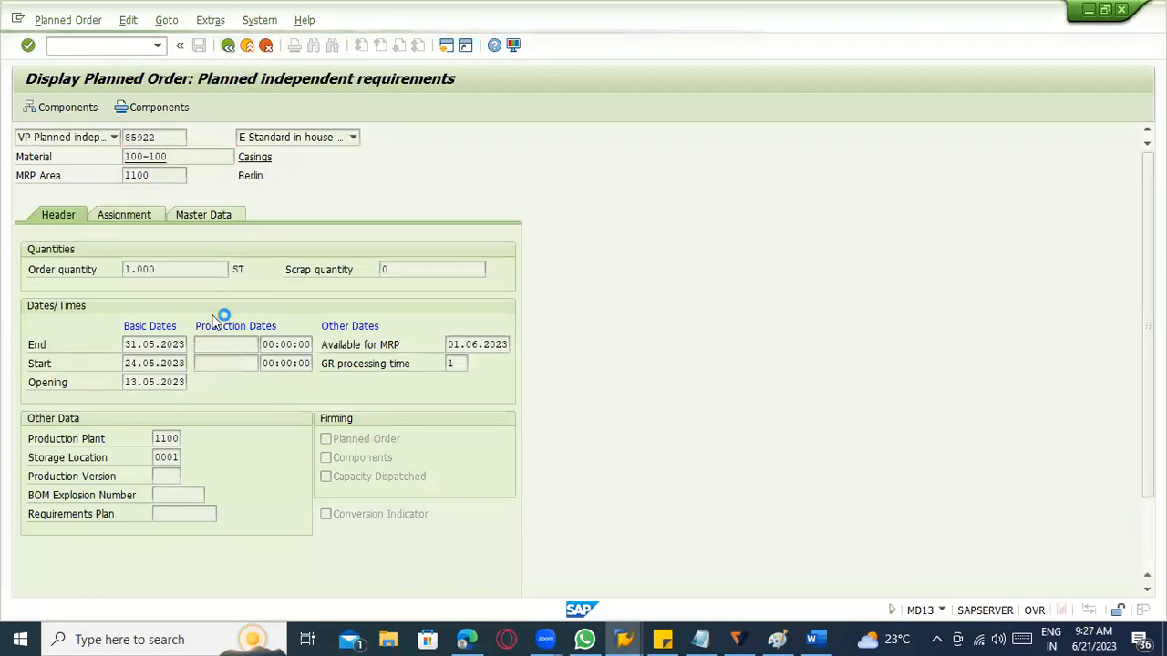
pyautogui.click(205, 393)
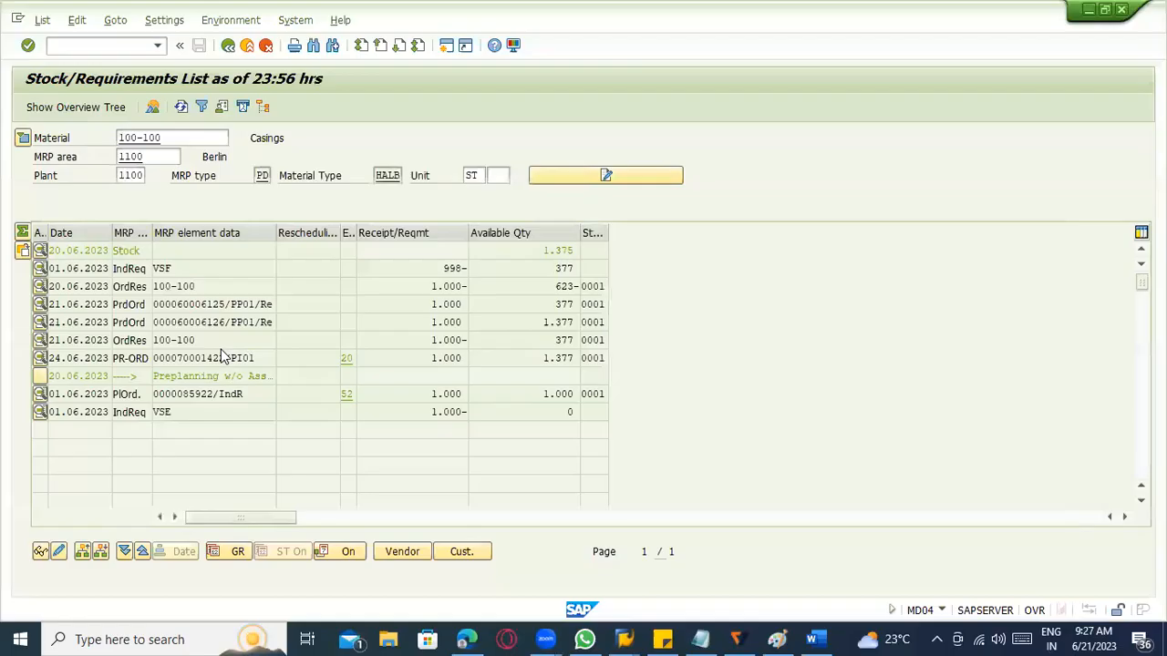
pyautogui.doubleClick(241, 394)
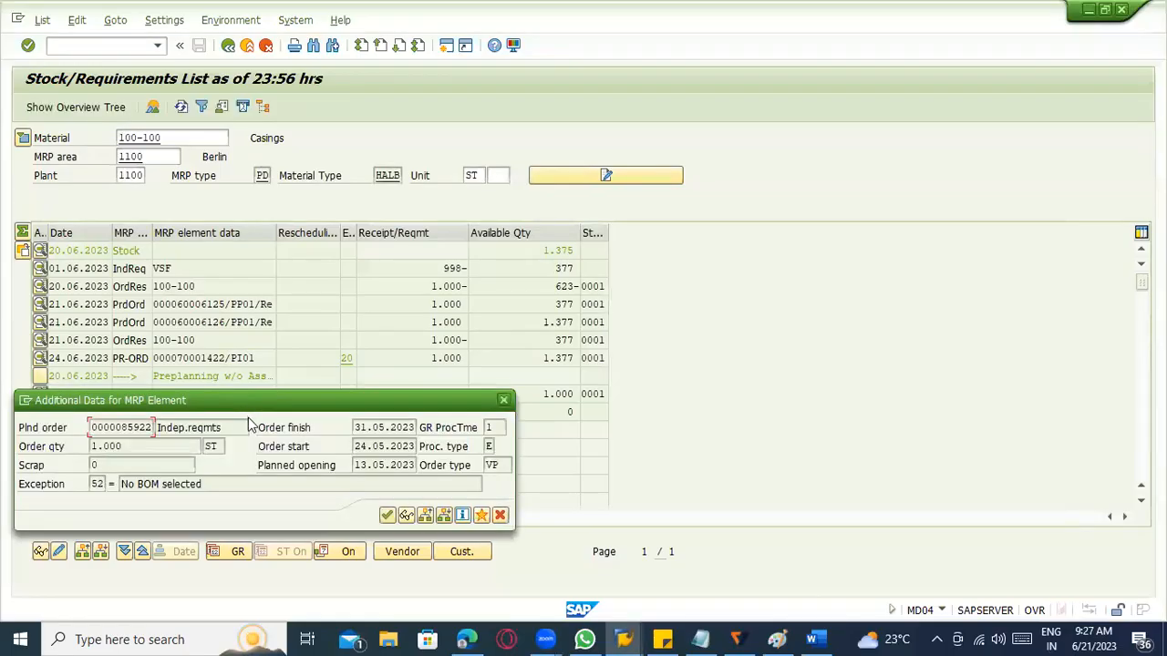
pyautogui.click(388, 516)
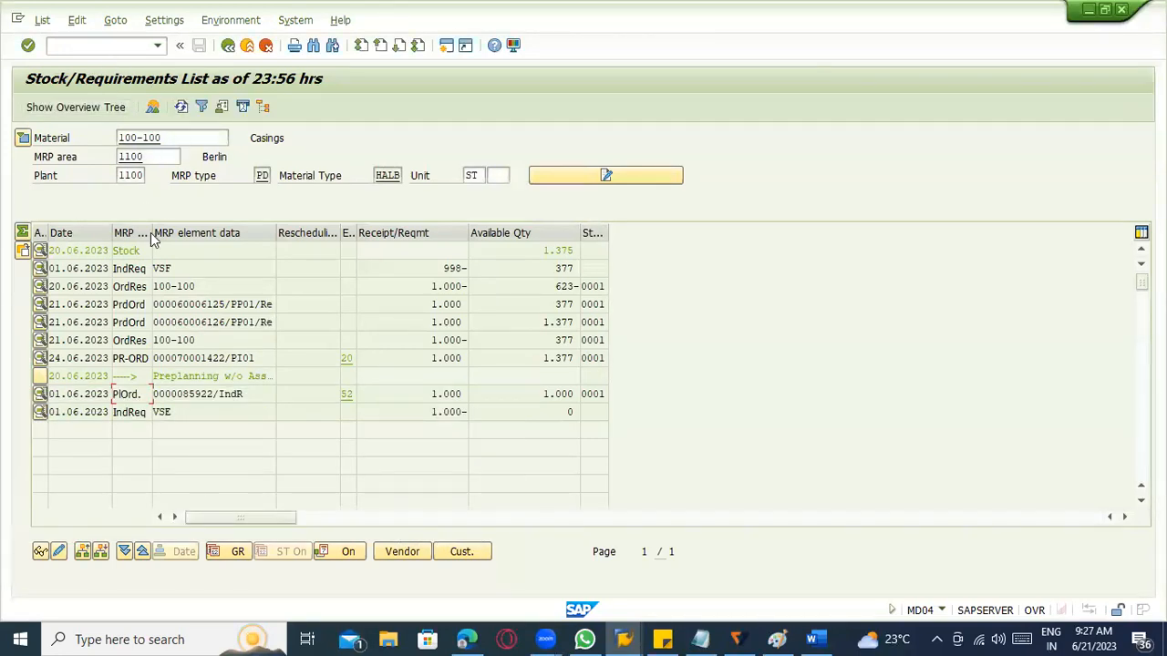
# Review the additional data of the MRP elements and display the planned order dated 01.06.2023 with its header details.
pyautogui.doubleClick(198, 337)
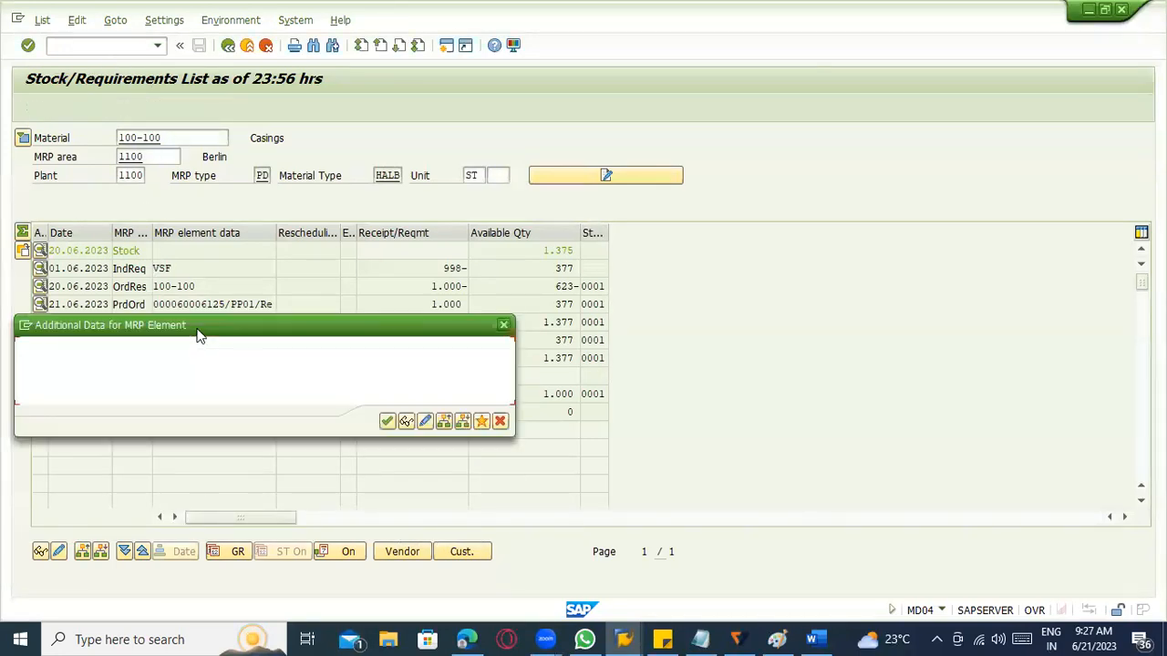
pyautogui.press('Return')
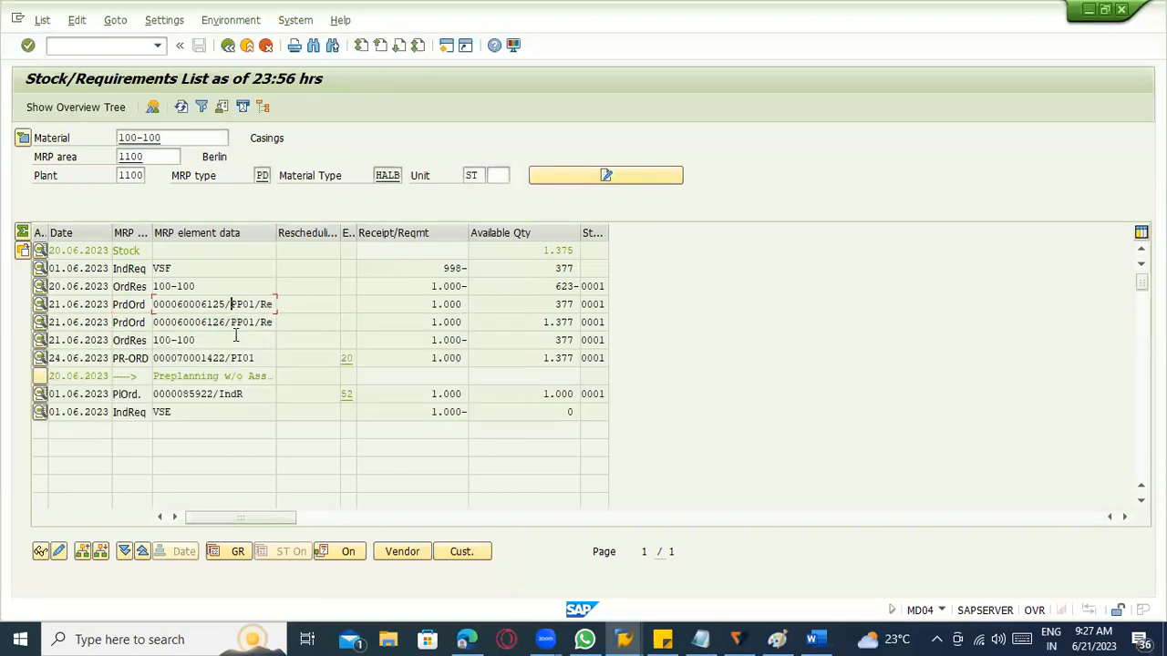
pyautogui.doubleClick(210, 392)
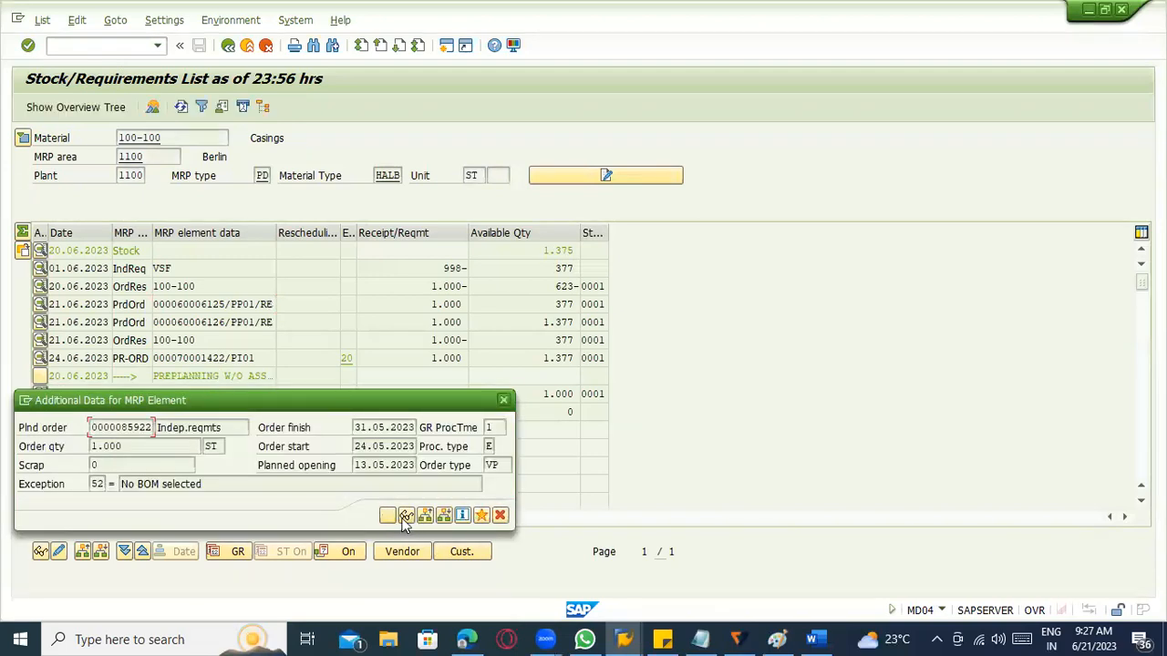
pyautogui.click(405, 516)
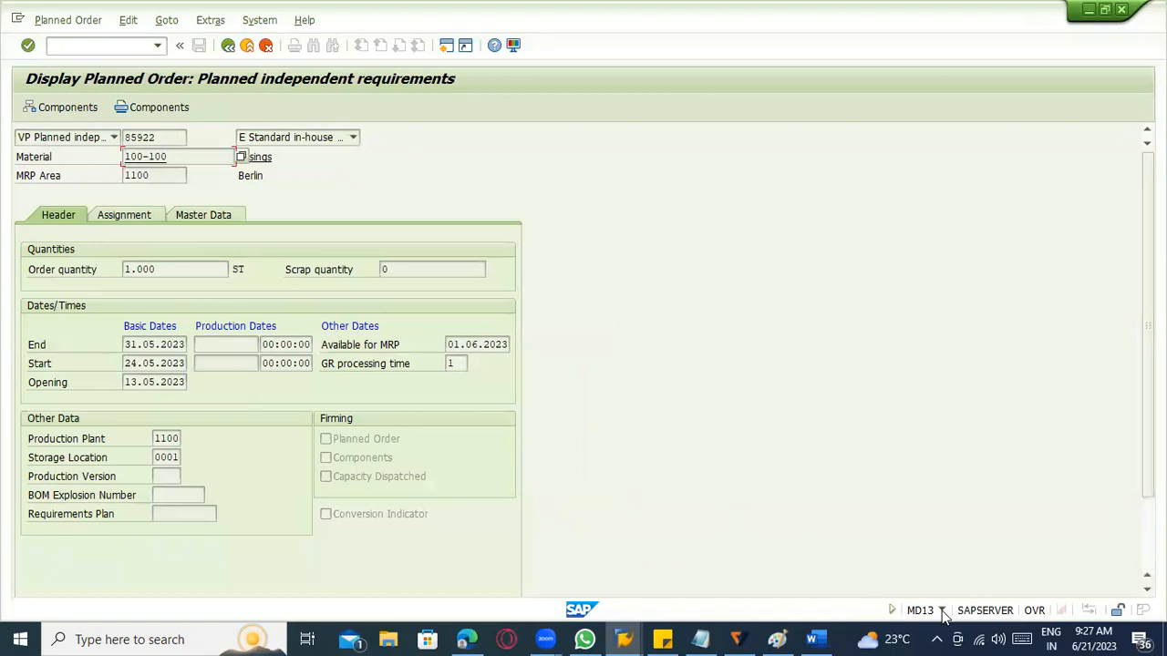
pyautogui.click(73, 21)
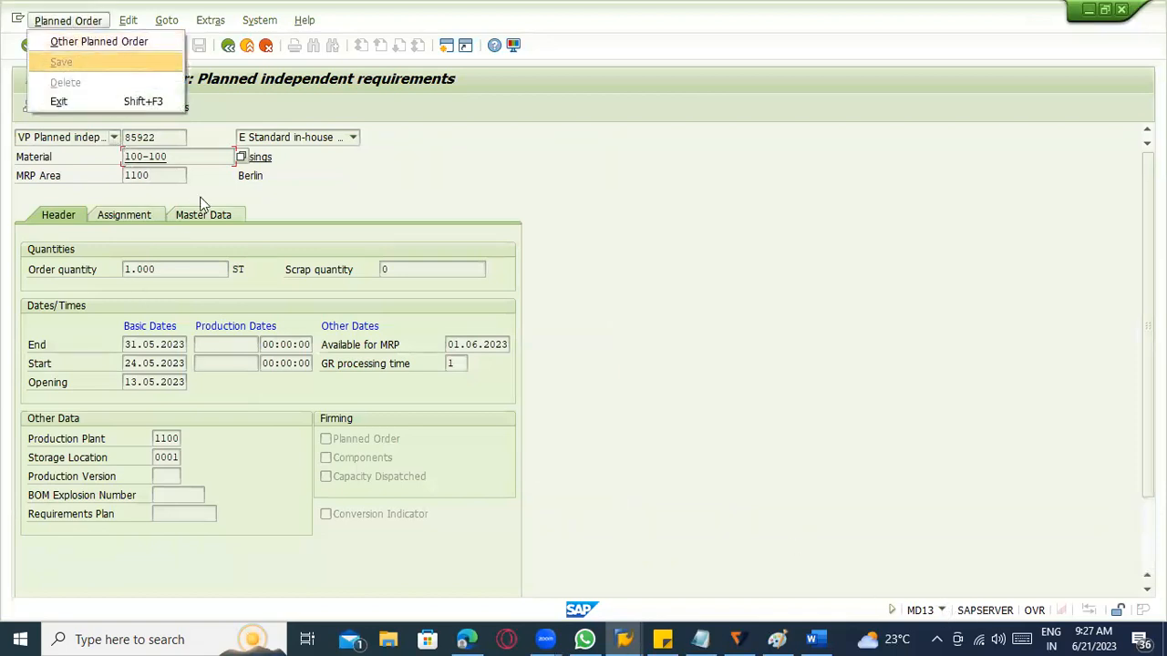
pyautogui.click(201, 197)
# Start a production order with transaction CO01 for material 100-100, production and planning plant 1100, order type PP01.
pyautogui.click(71, 46)
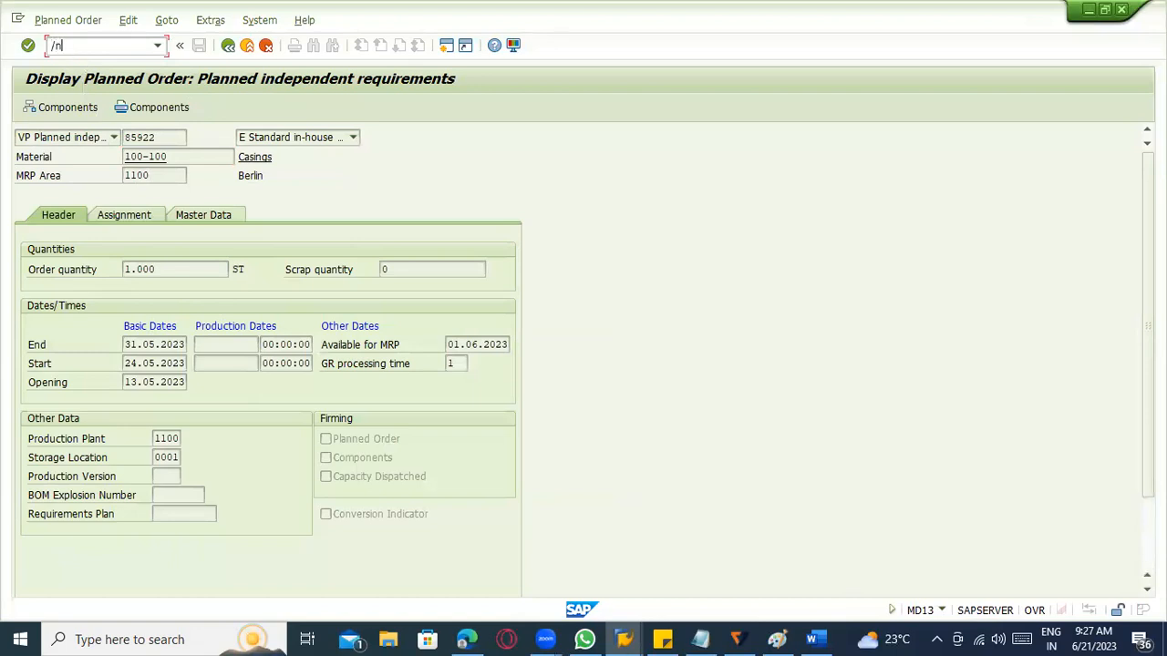
pyautogui.write('/nco01')
pyautogui.press('Return')
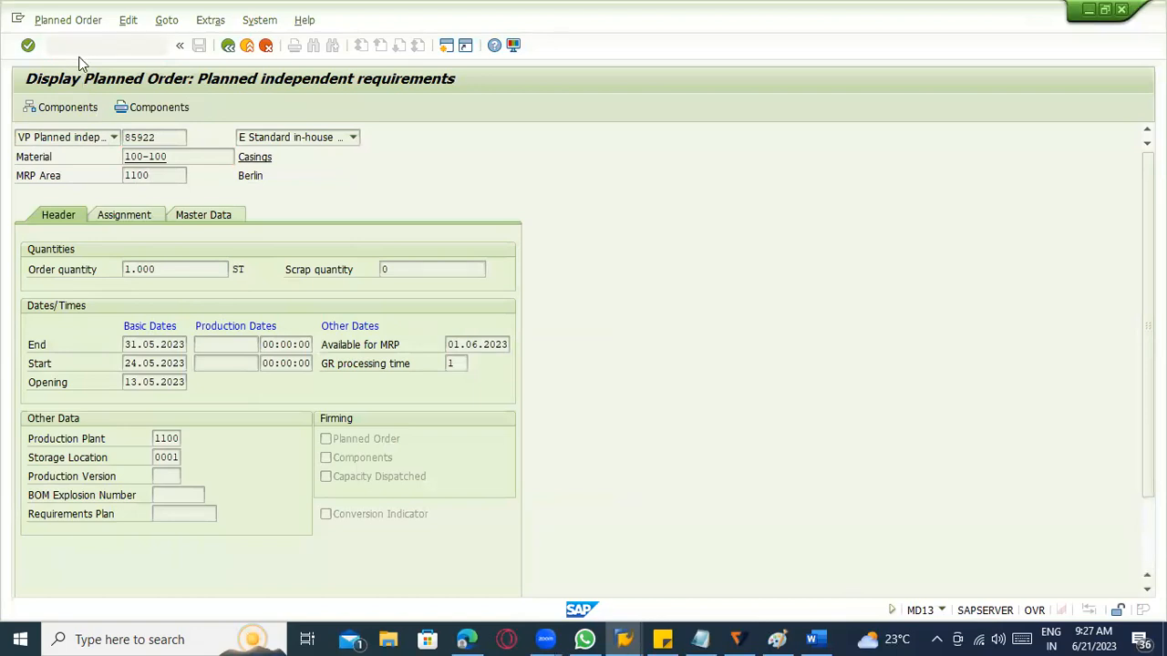
pyautogui.click(160, 183)
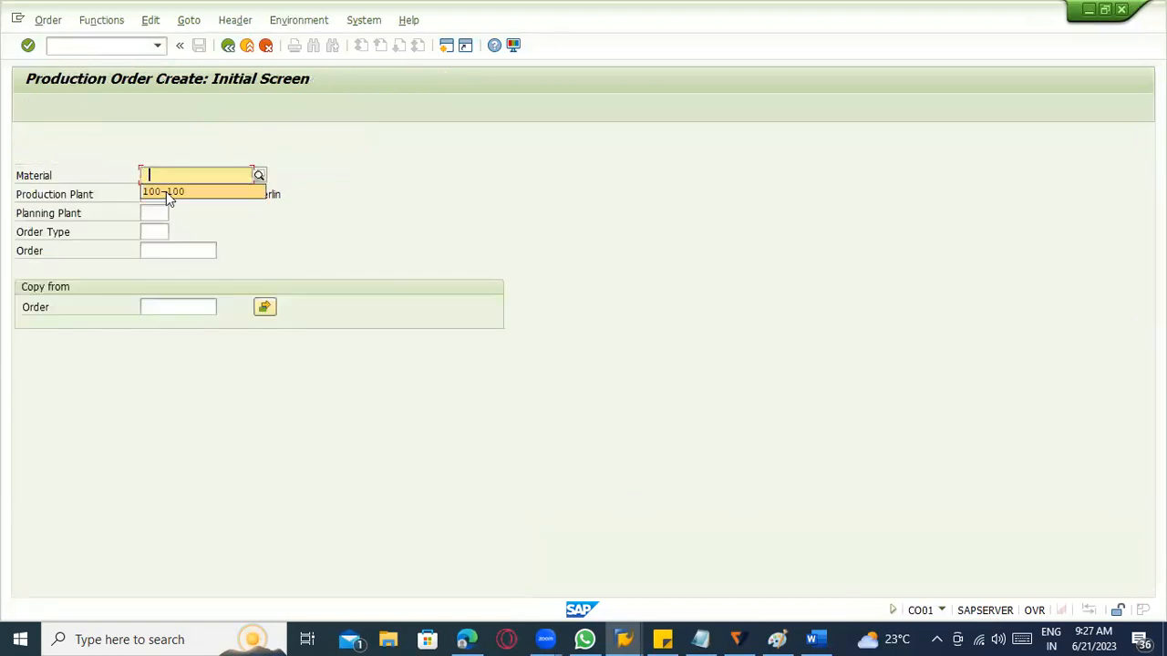
pyautogui.click(166, 191)
pyautogui.click(165, 215)
pyautogui.click(159, 228)
pyautogui.click(163, 231)
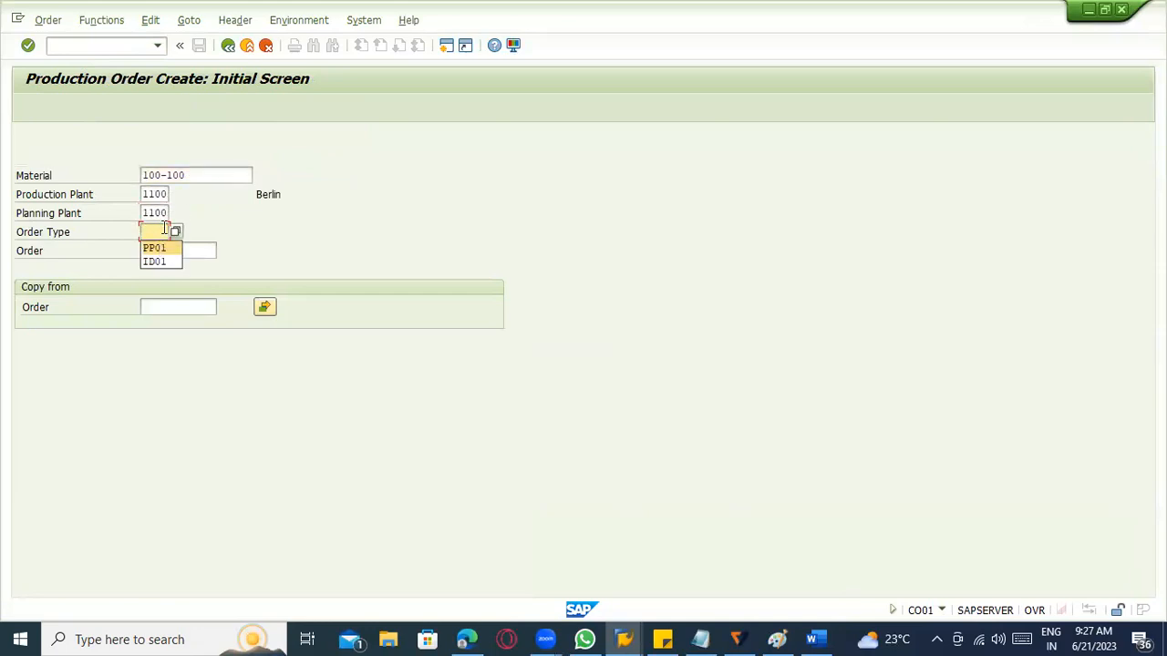
pyautogui.click(176, 234)
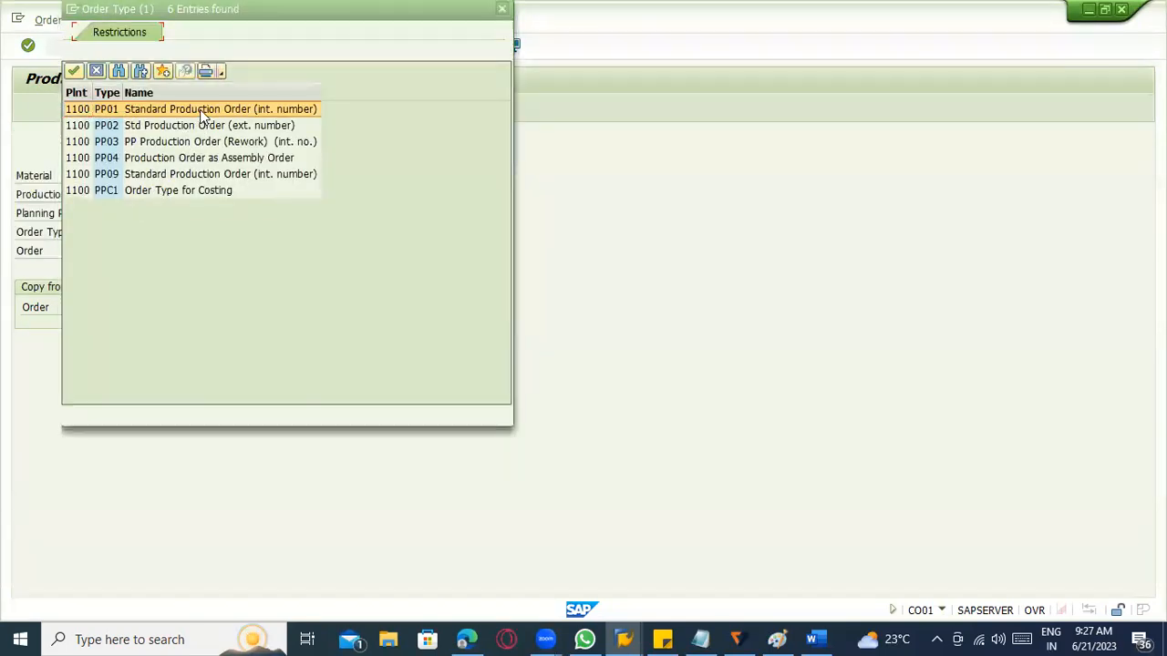
pyautogui.doubleClick(193, 108)
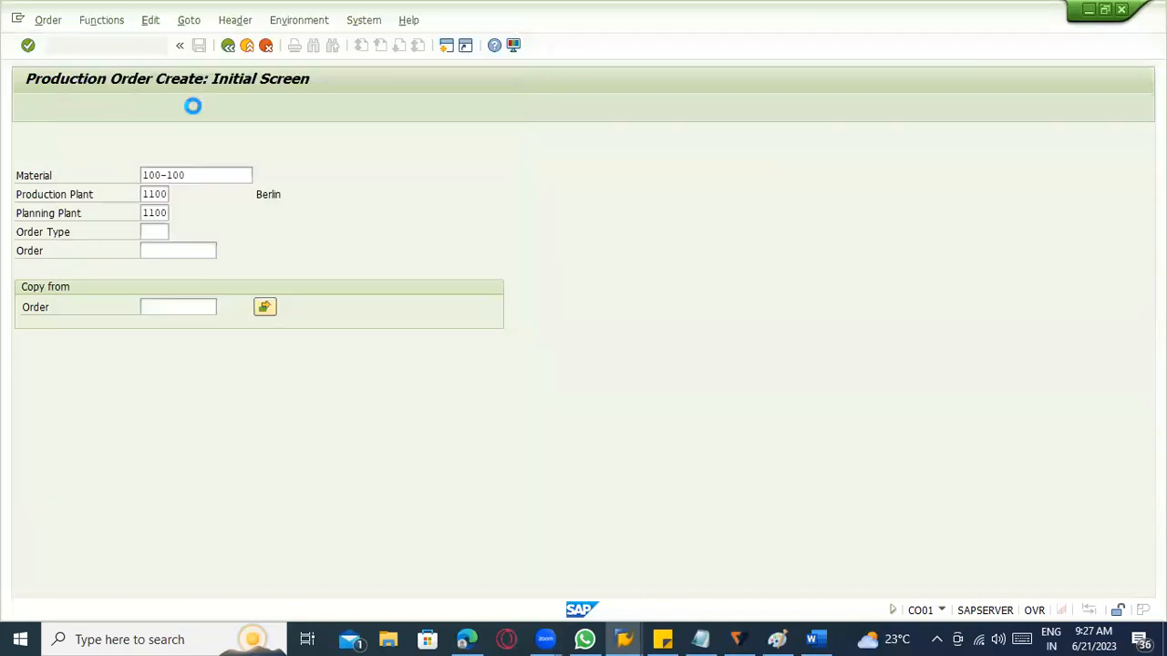
# Switch the production order creation to one based on the planned order.
pyautogui.click(47, 20)
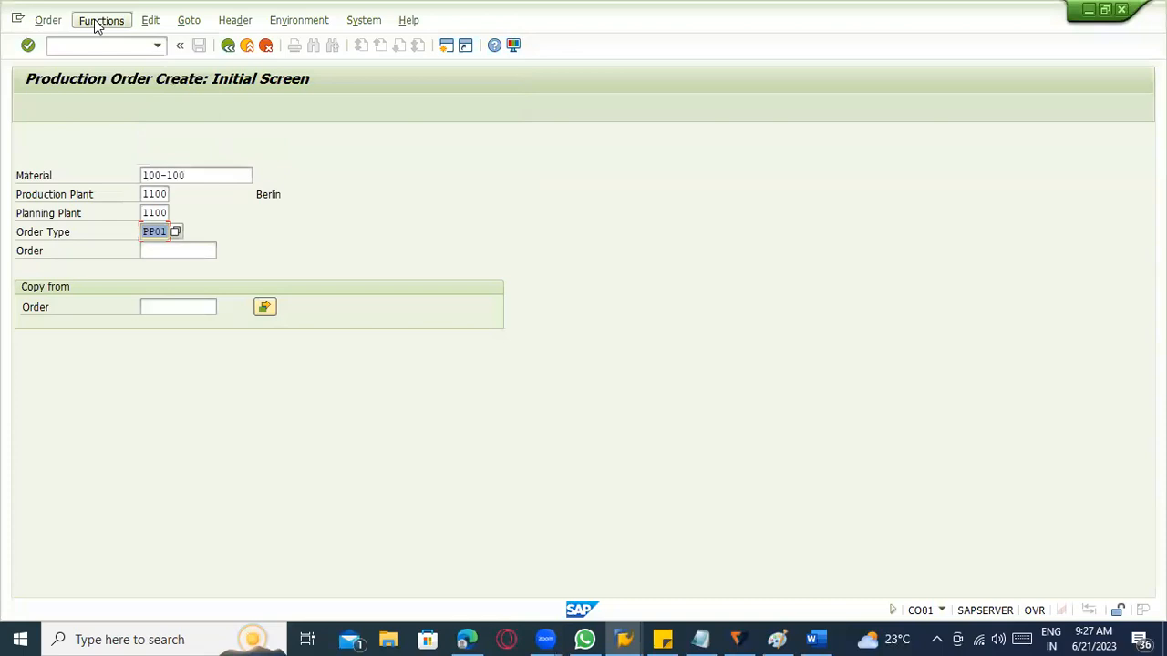
pyautogui.click(73, 82)
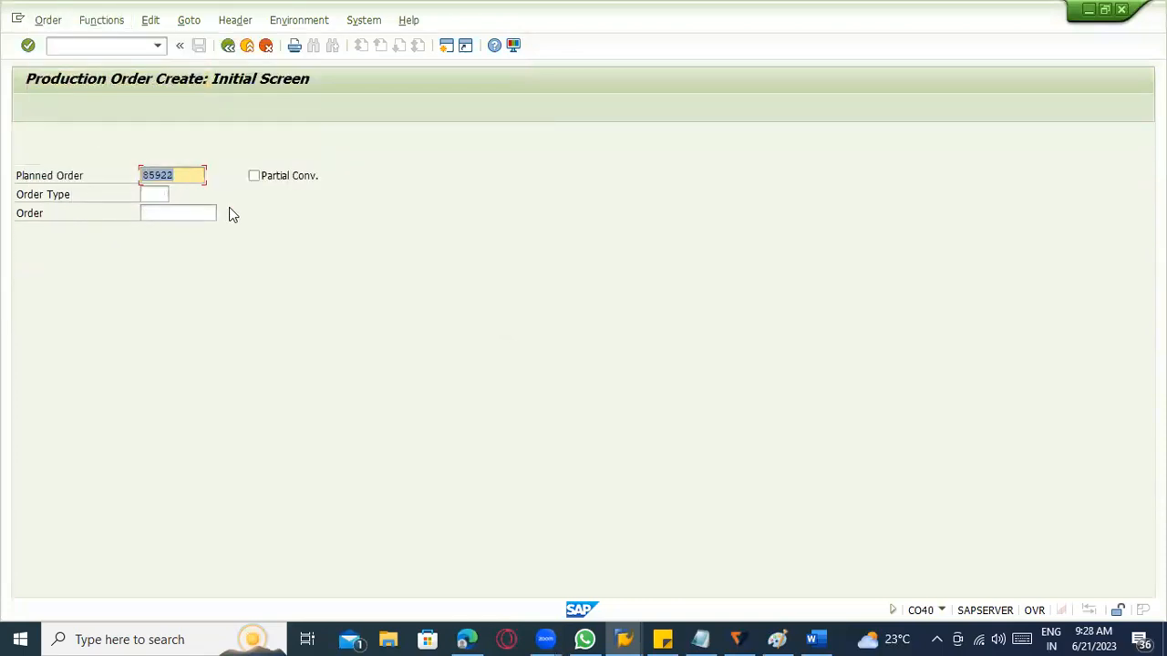
pyautogui.hotkey('alt', 'Tab')
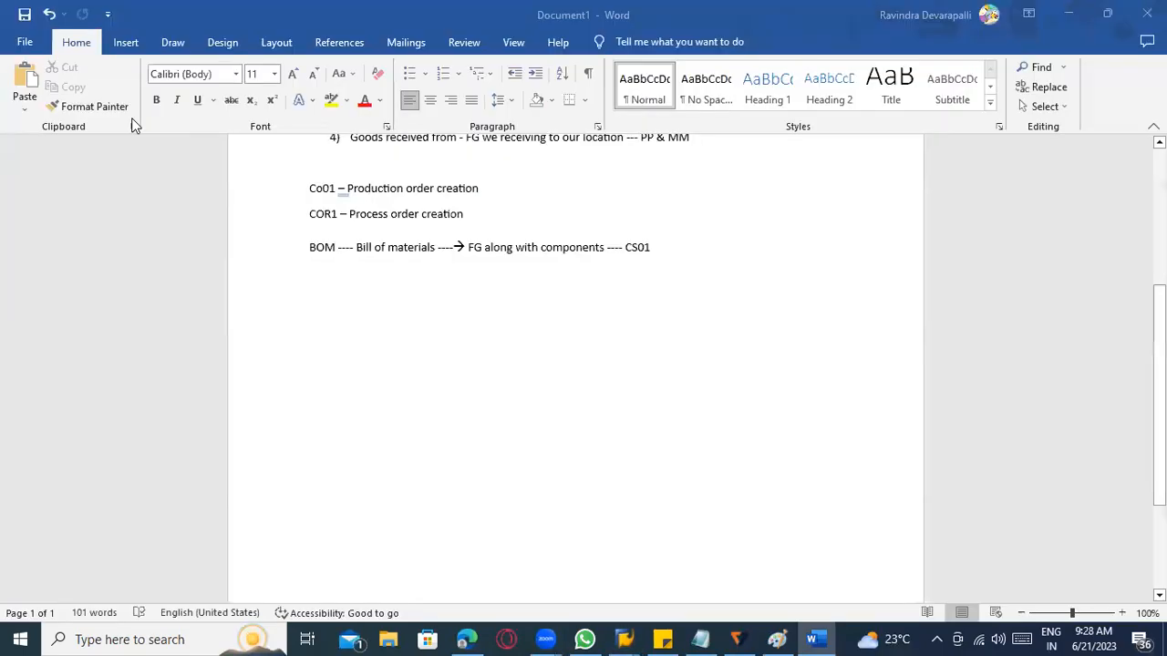
pyautogui.hotkey('alt', 'Tab')
# Open the stock/requirements list for 100-100 in a new session with MD04 and check the planned order dated 01.06.2023.
pyautogui.click(85, 48)
pyautogui.write('/om')
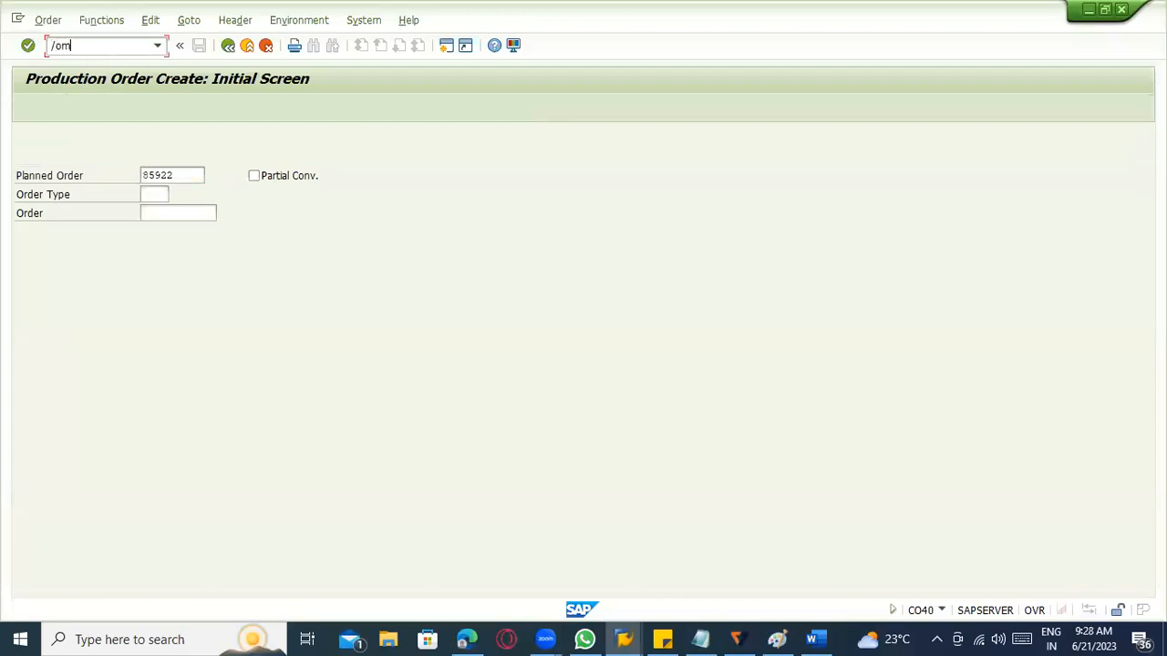
pyautogui.press('Return')
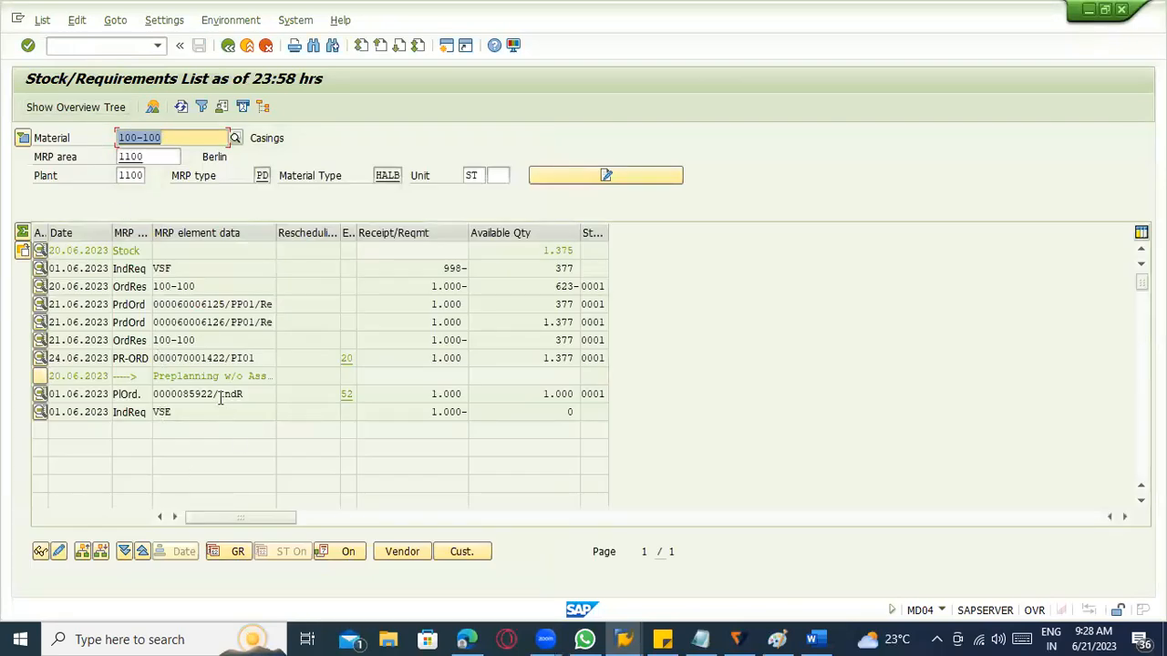
pyautogui.doubleClick(219, 398)
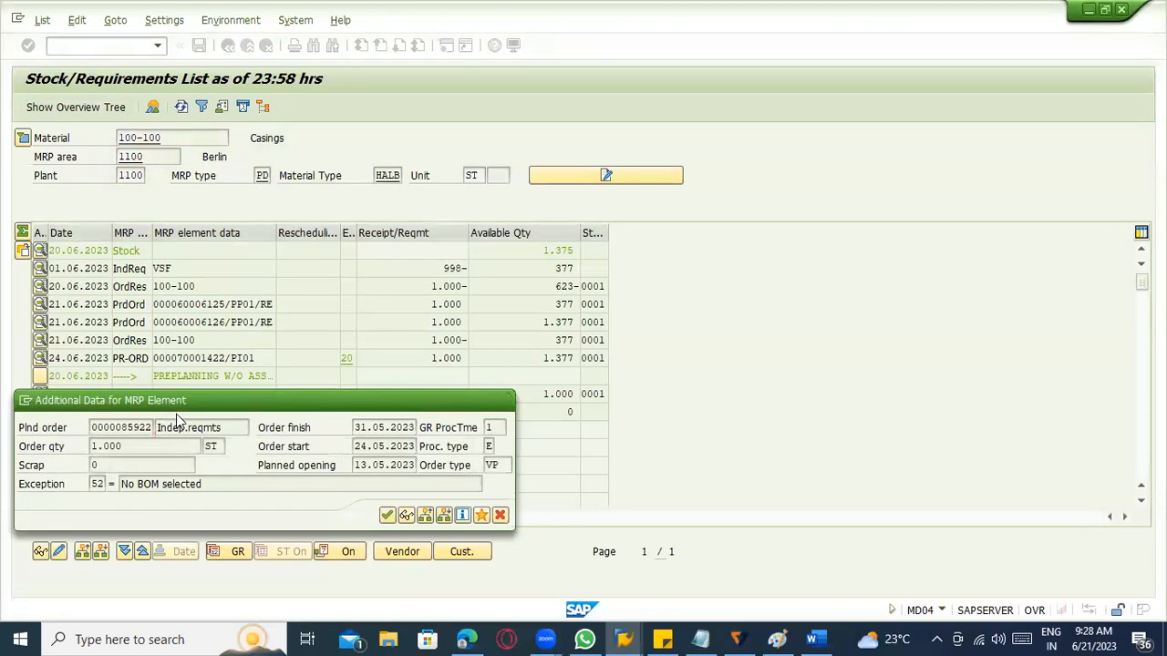
pyautogui.press('Escape')
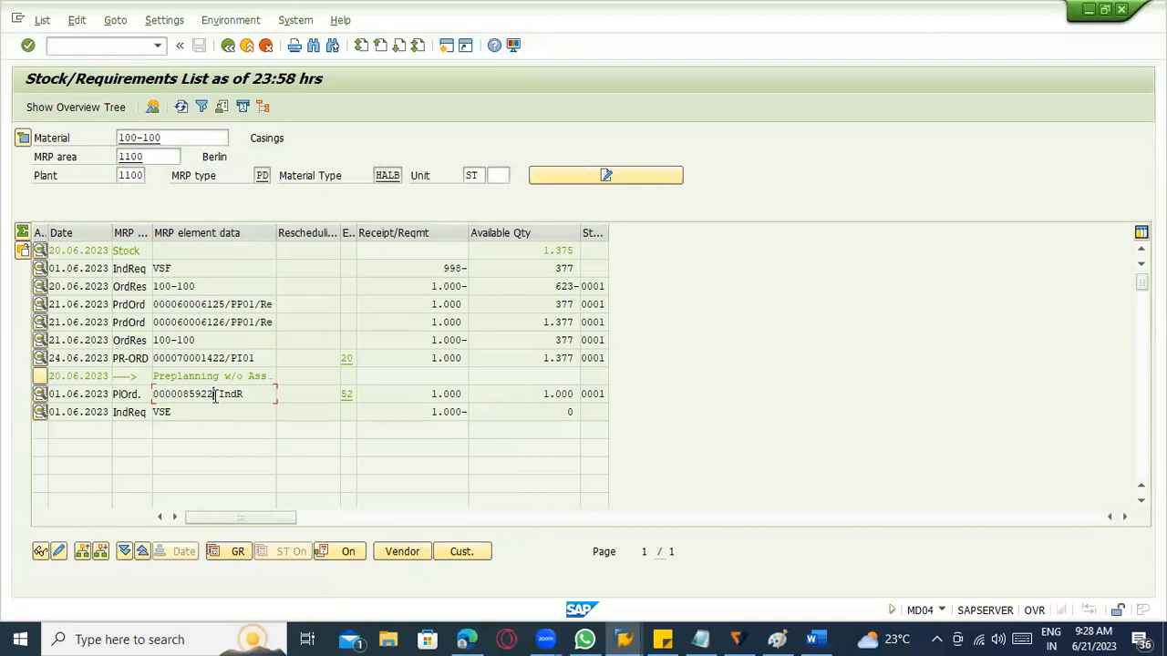
pyautogui.moveTo(215, 394); pyautogui.dragTo(142, 394)
pyautogui.click(145, 394)
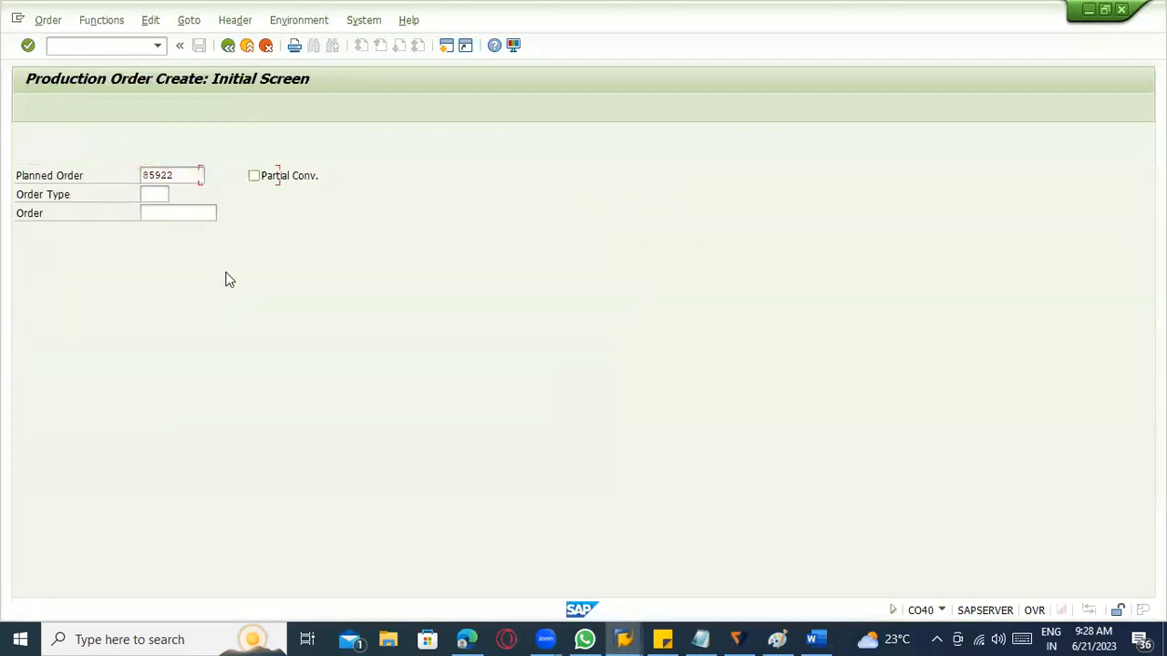
# Try to convert the planned order into a production order with order type PP01.
pyautogui.press('Tab')
pyautogui.write('pp01')
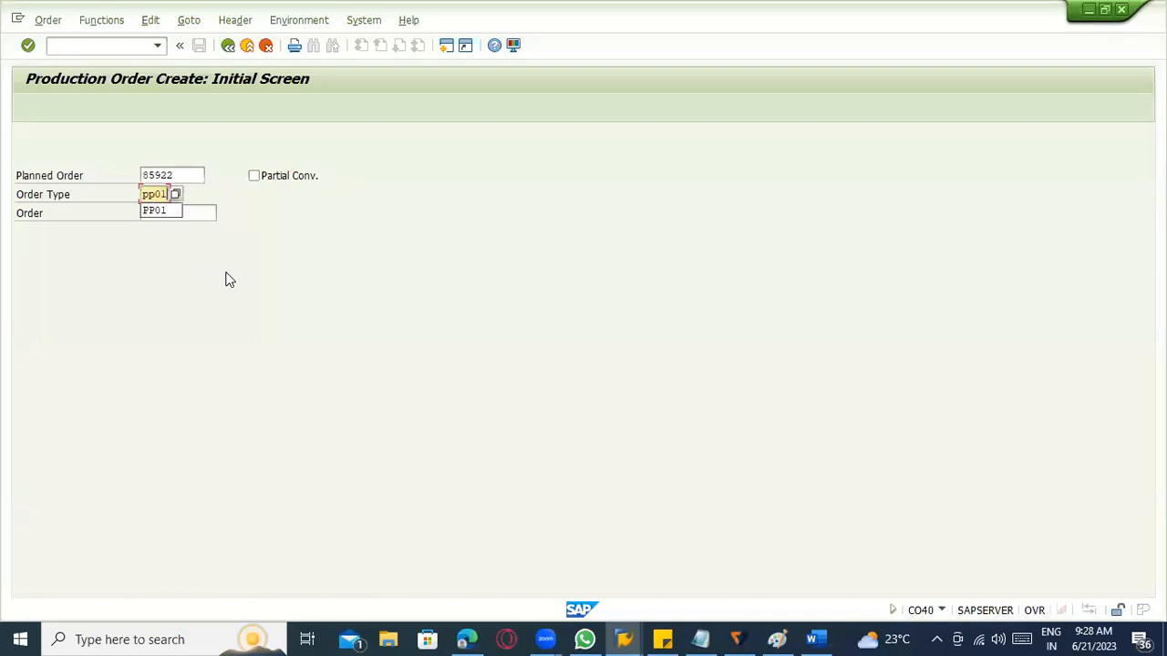
pyautogui.click(246, 275)
pyautogui.press('Return')
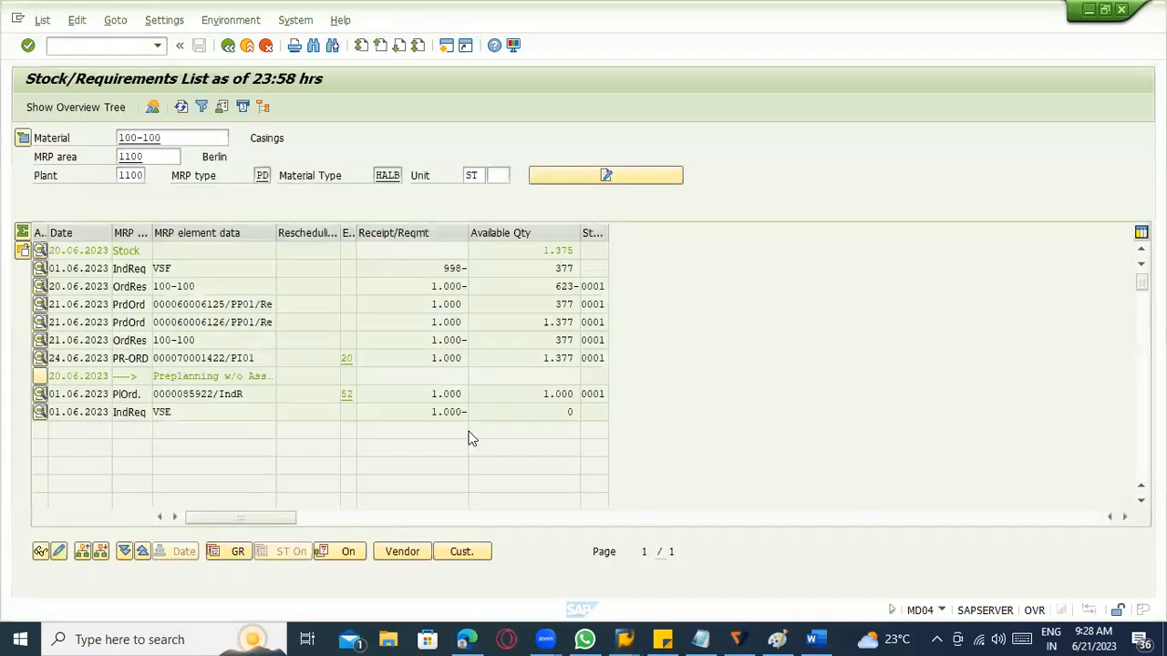
# Examine the list of MRP exception messages from the planned order's exception entry in the stock/requirements list, and close it.
pyautogui.click(151, 394)
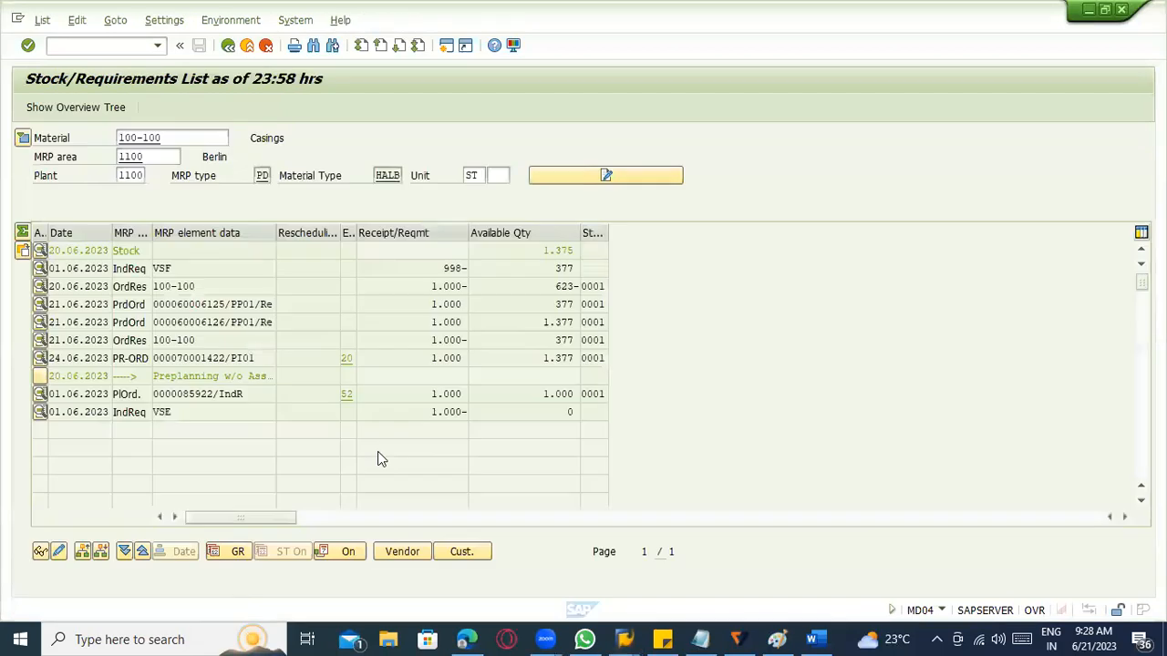
pyautogui.click(348, 394)
pyautogui.press('F4')
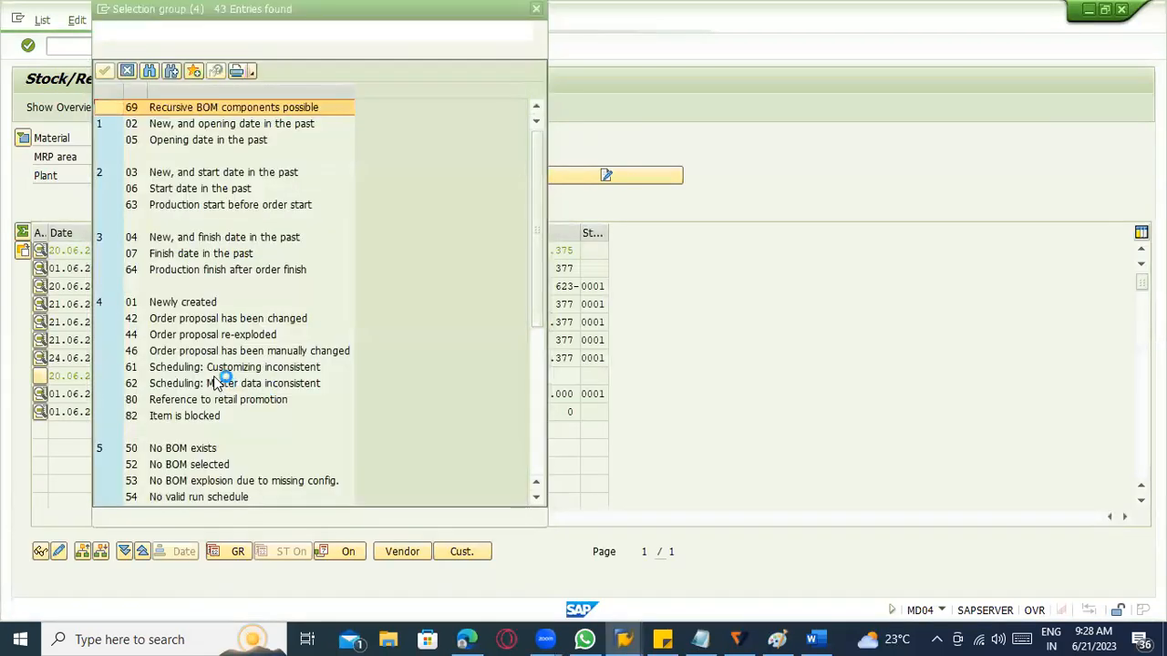
pyautogui.scroll(-2, 197, 466)
pyautogui.click(196, 467)
pyautogui.scroll(-2, 250, 454)
pyautogui.scroll(-3, 257, 457)
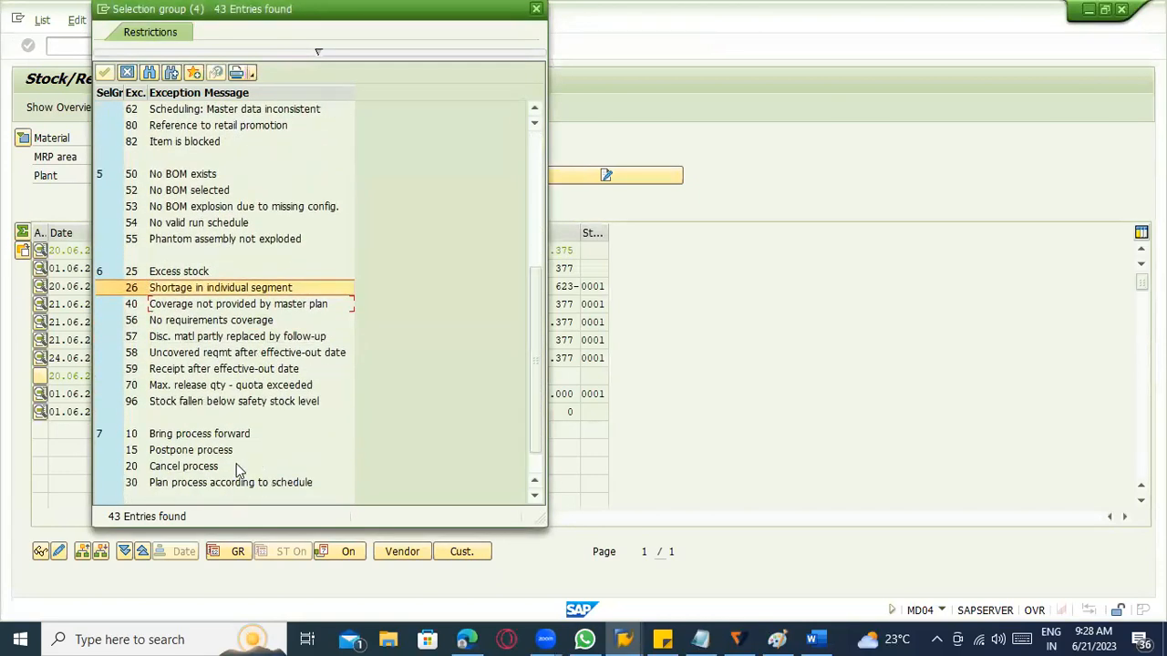
pyautogui.press('Escape')
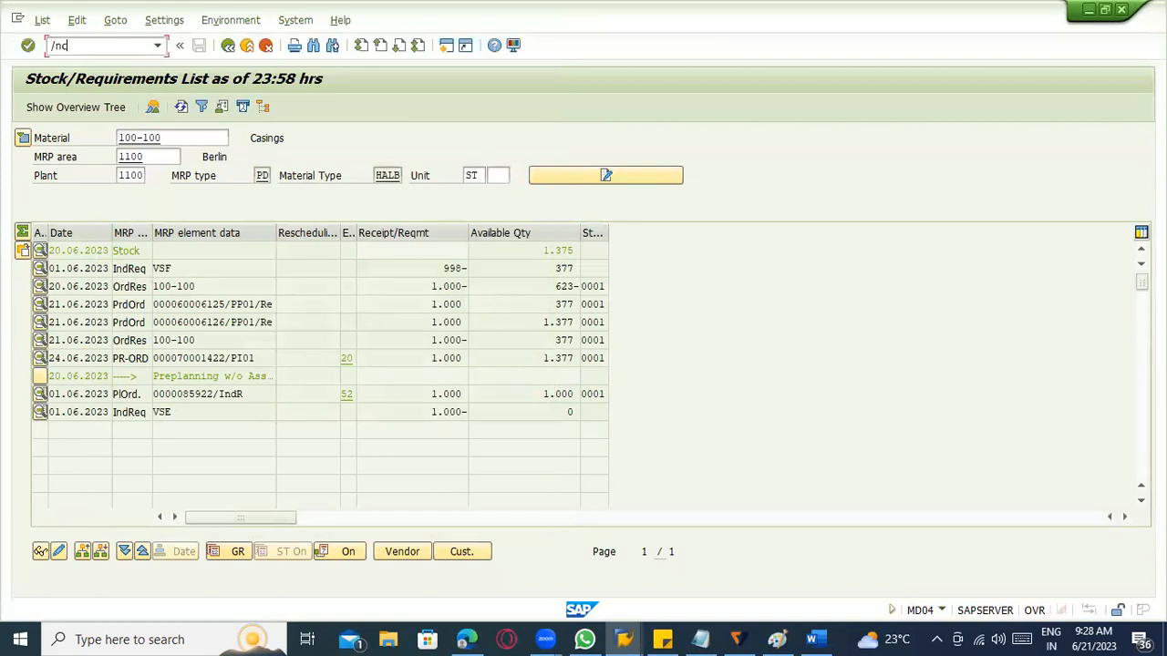
# Create a production order with transaction CO01 for material 100-100 in plant 1100 using order type PP01.
pyautogui.write('1')
pyautogui.press('Return')
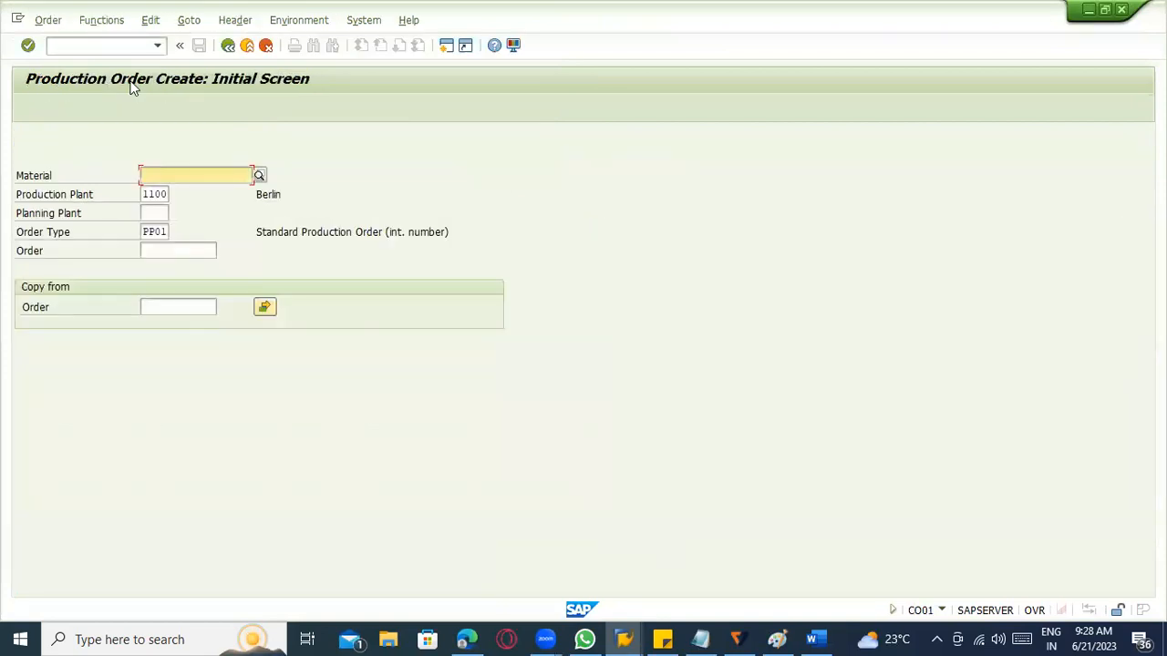
pyautogui.press('Tab')
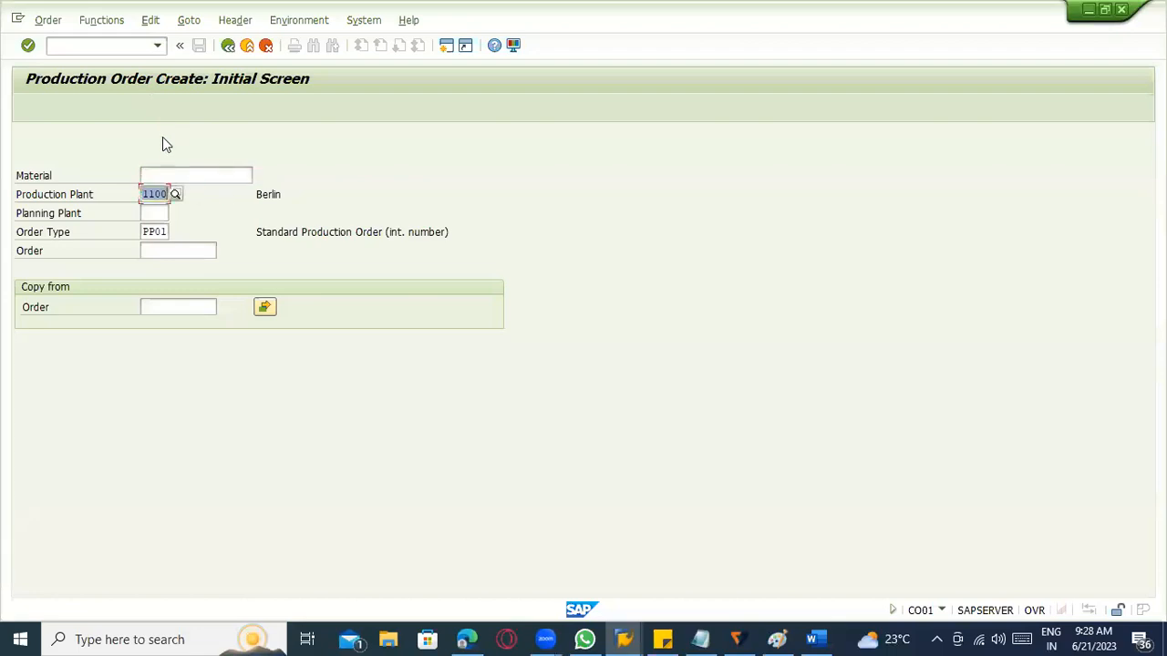
pyautogui.click(164, 212)
pyautogui.click(149, 174)
pyautogui.click(214, 190)
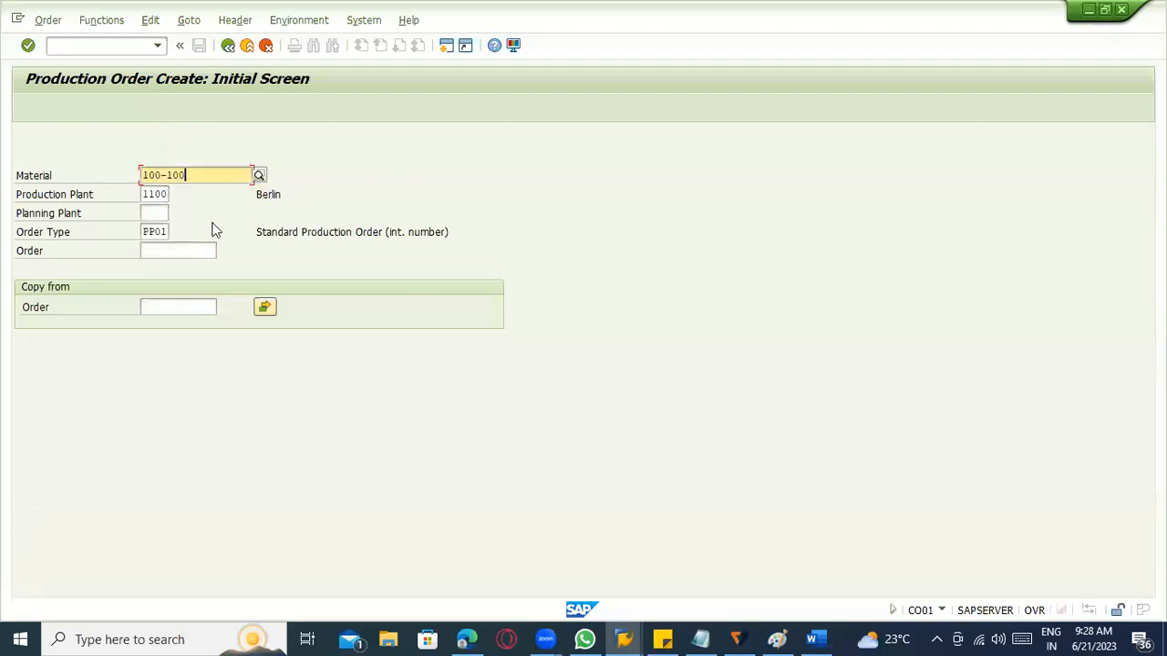
pyautogui.press('Return')
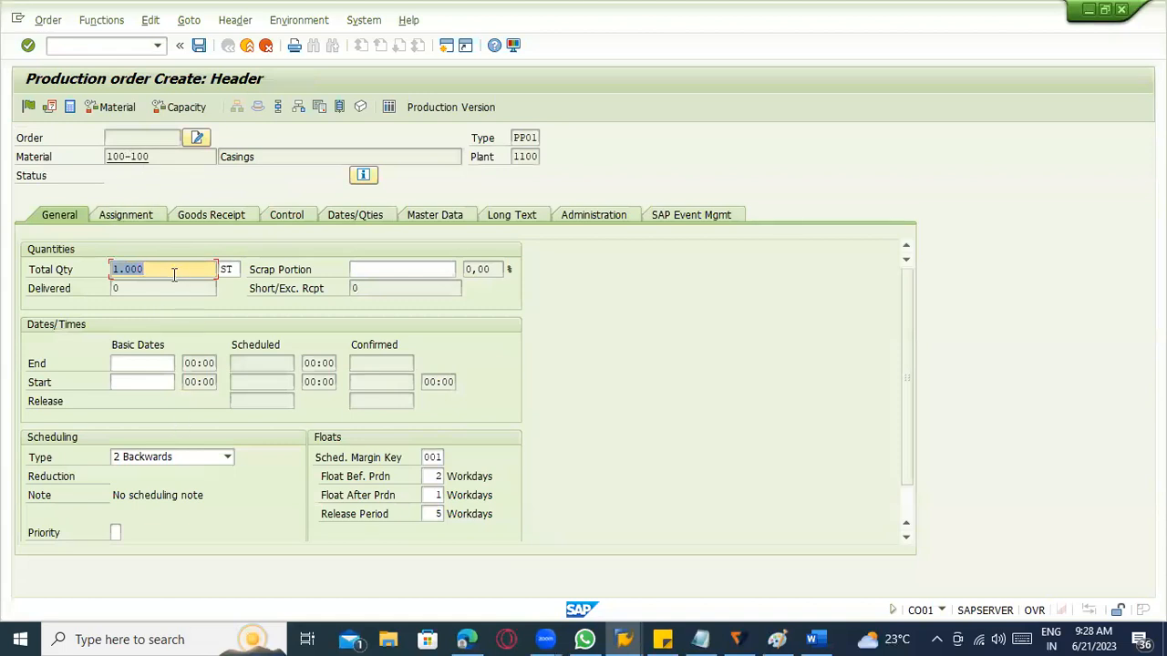
# Set the production order's total quantity to 100 and its basic end date to 20.06.2023.
pyautogui.click(148, 287)
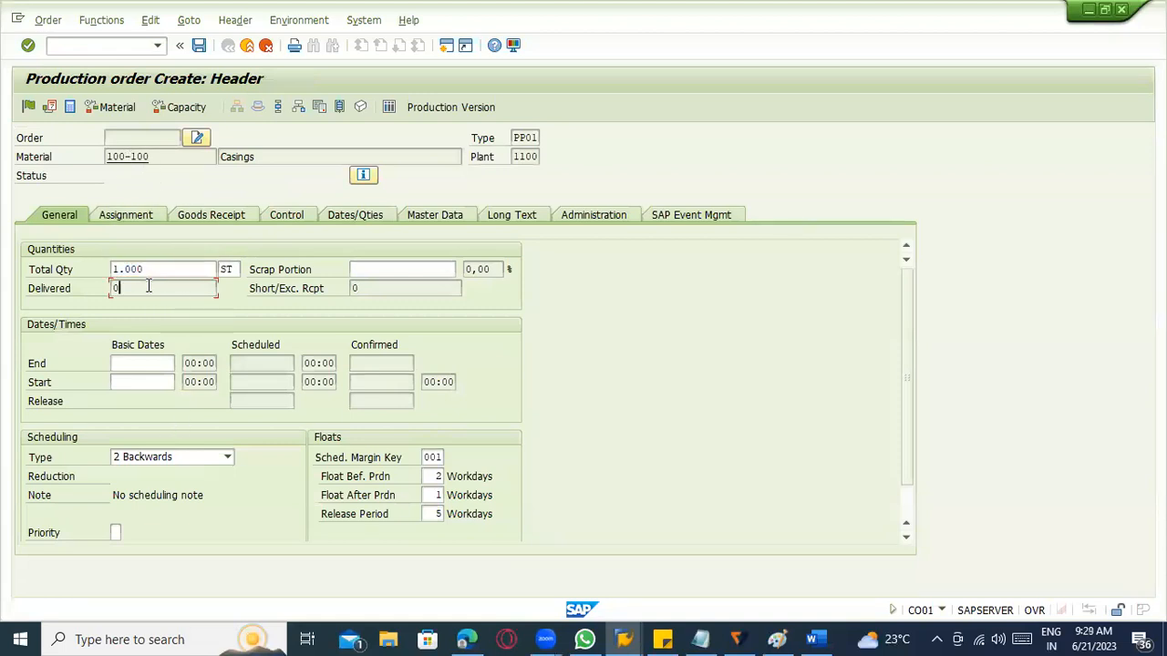
pyautogui.click(149, 273)
pyautogui.write('100')
pyautogui.press('Return')
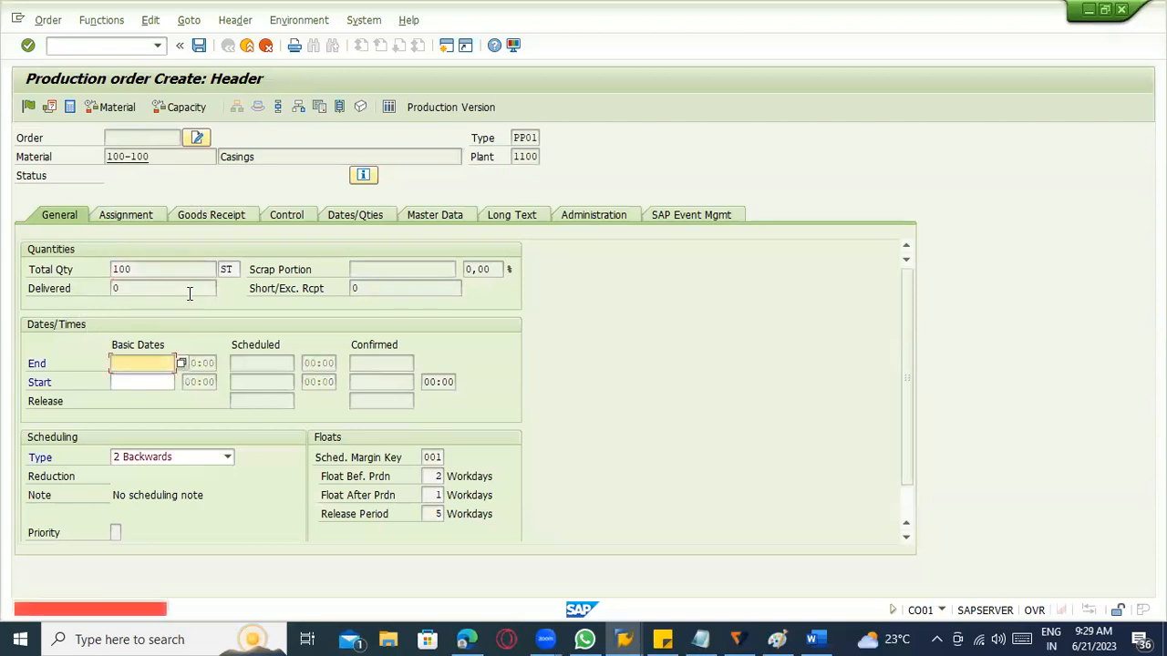
pyautogui.click(180, 357)
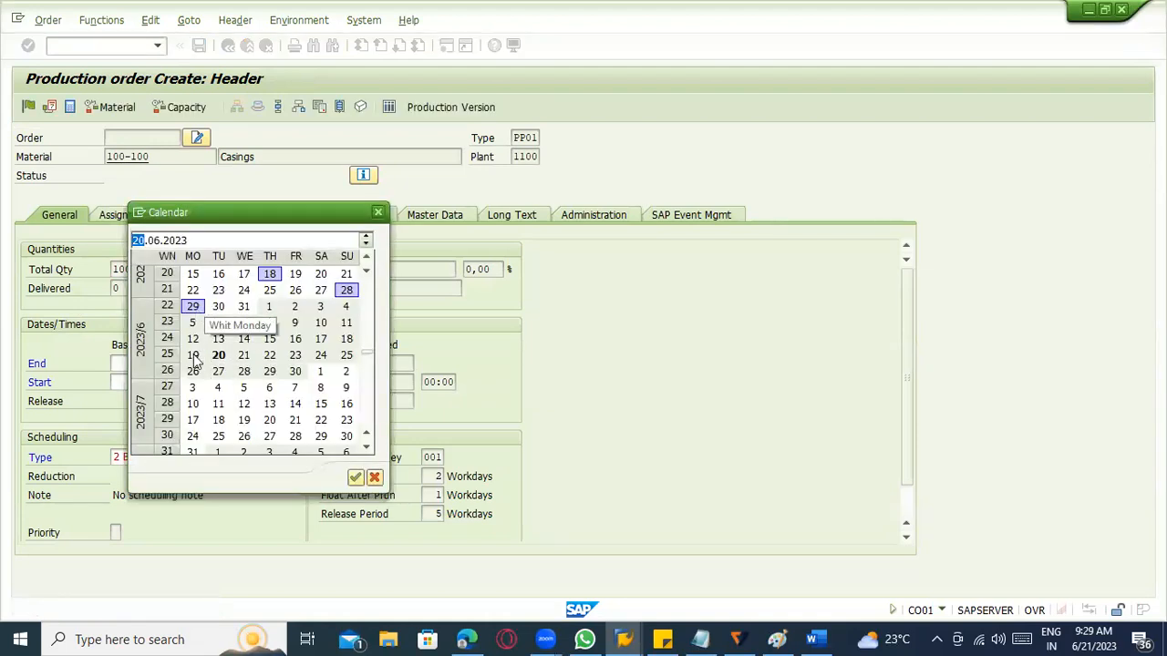
pyautogui.doubleClick(221, 353)
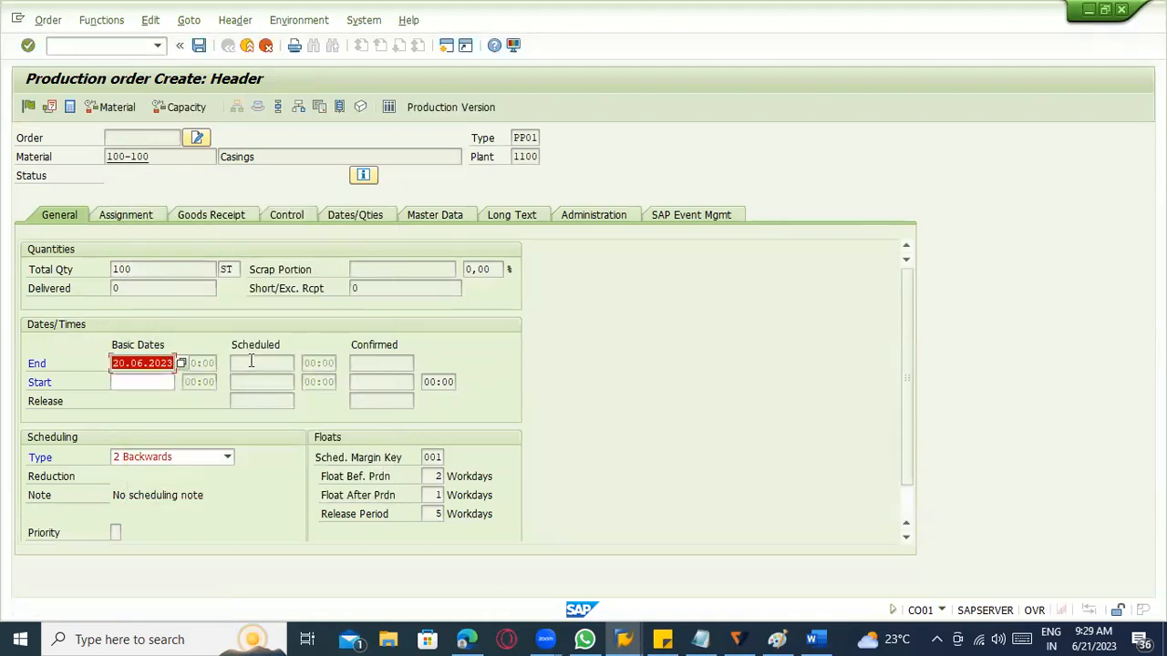
pyautogui.press('Return')
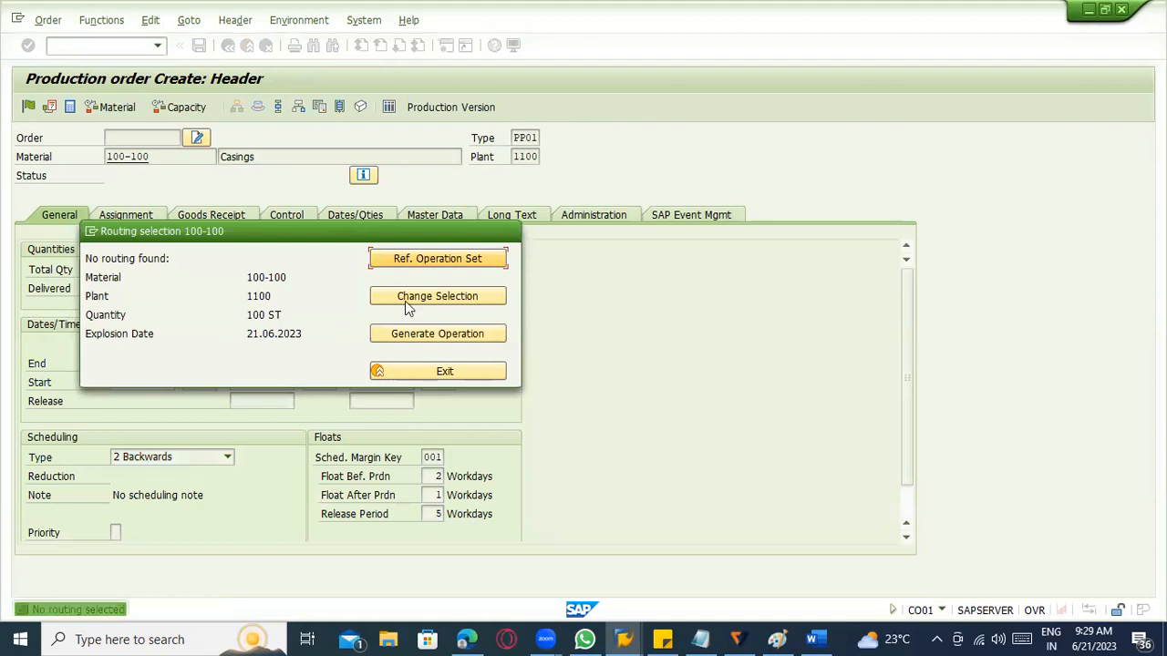
# Skip entering a reference operation set for the order and transfer the document link for document T-22720 anyway.
pyautogui.click(412, 262)
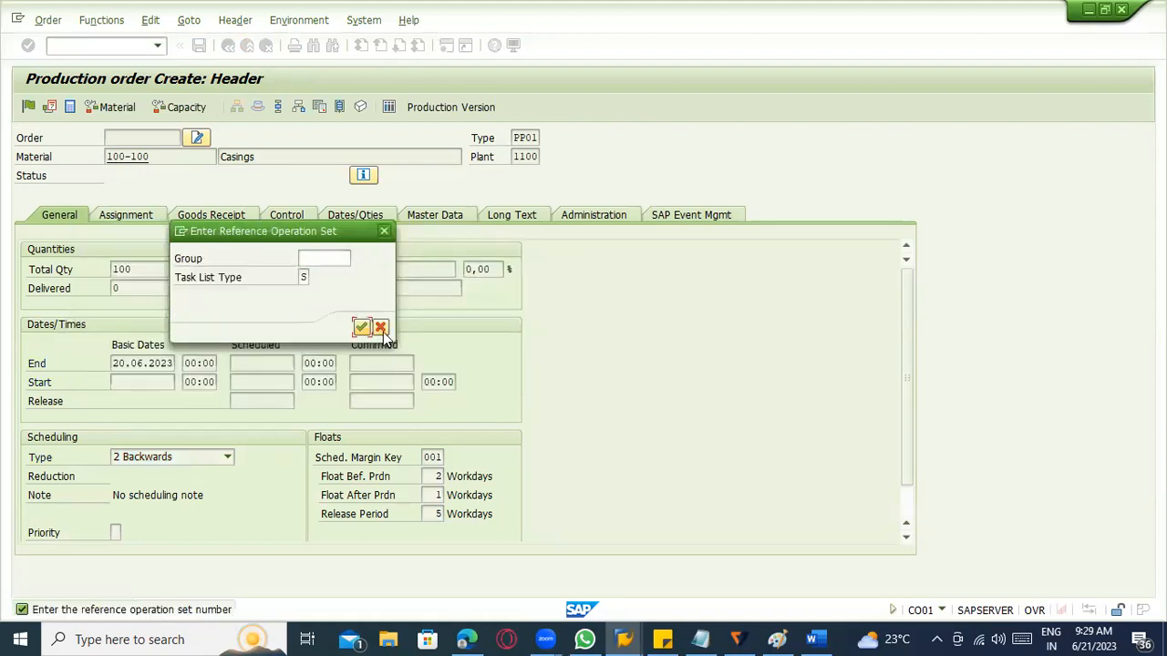
pyautogui.click(383, 332)
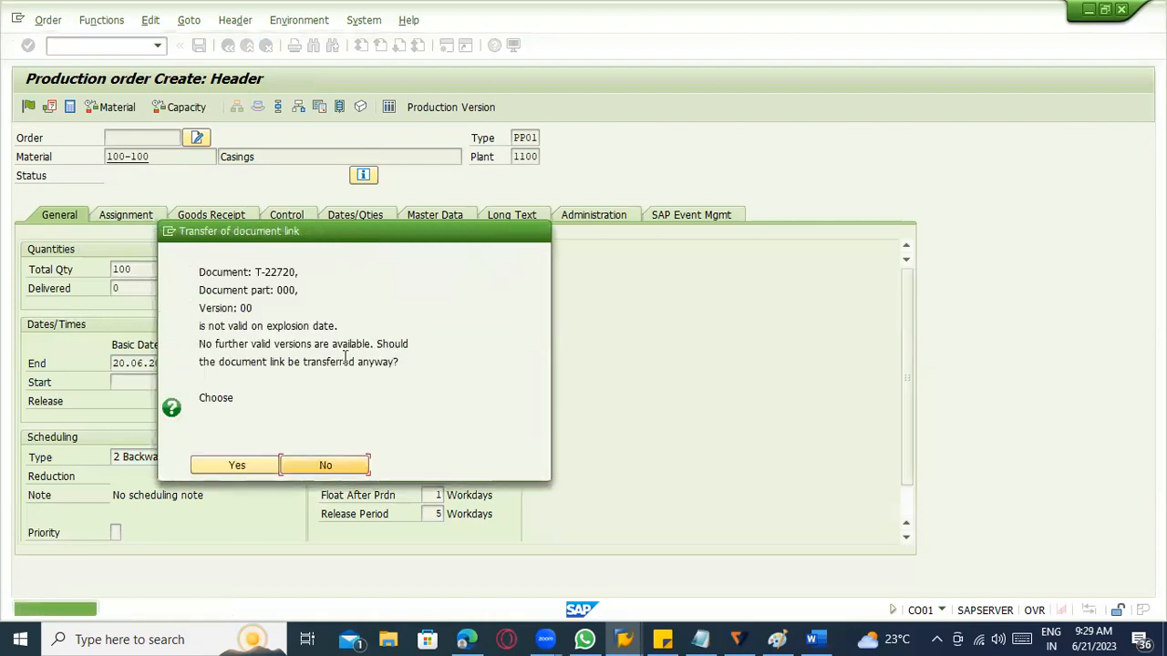
pyautogui.click(215, 465)
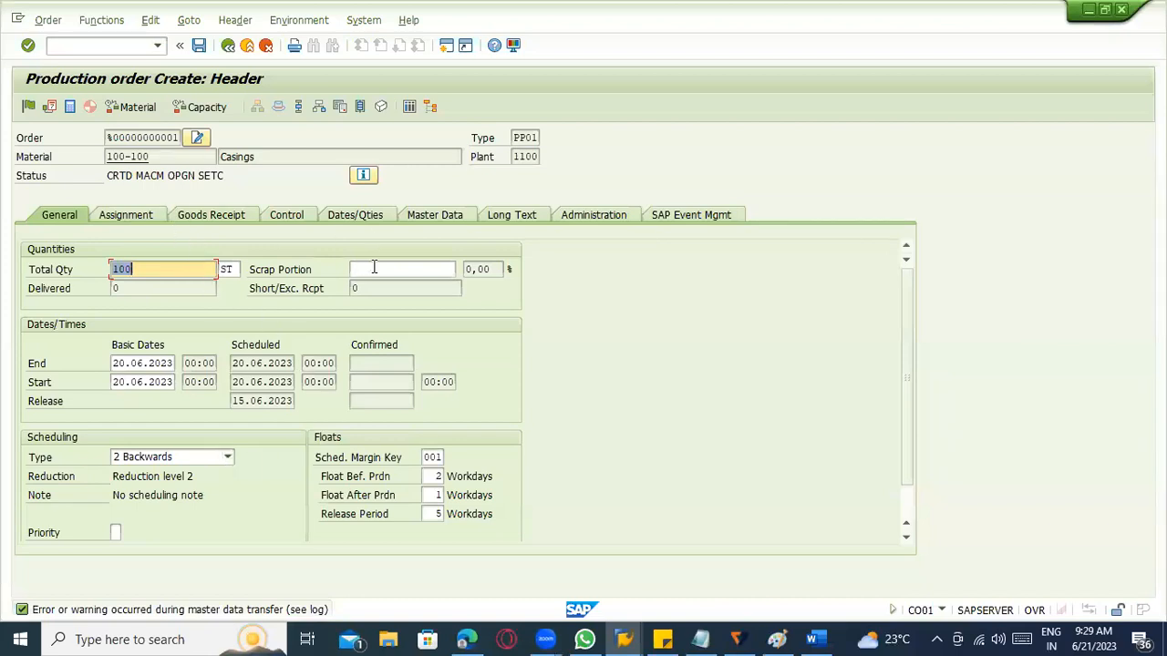
# Review the production order header's general quantities and dates, its assignment data, and its goods receipt settings.
pyautogui.scroll(-1, 643, 472)
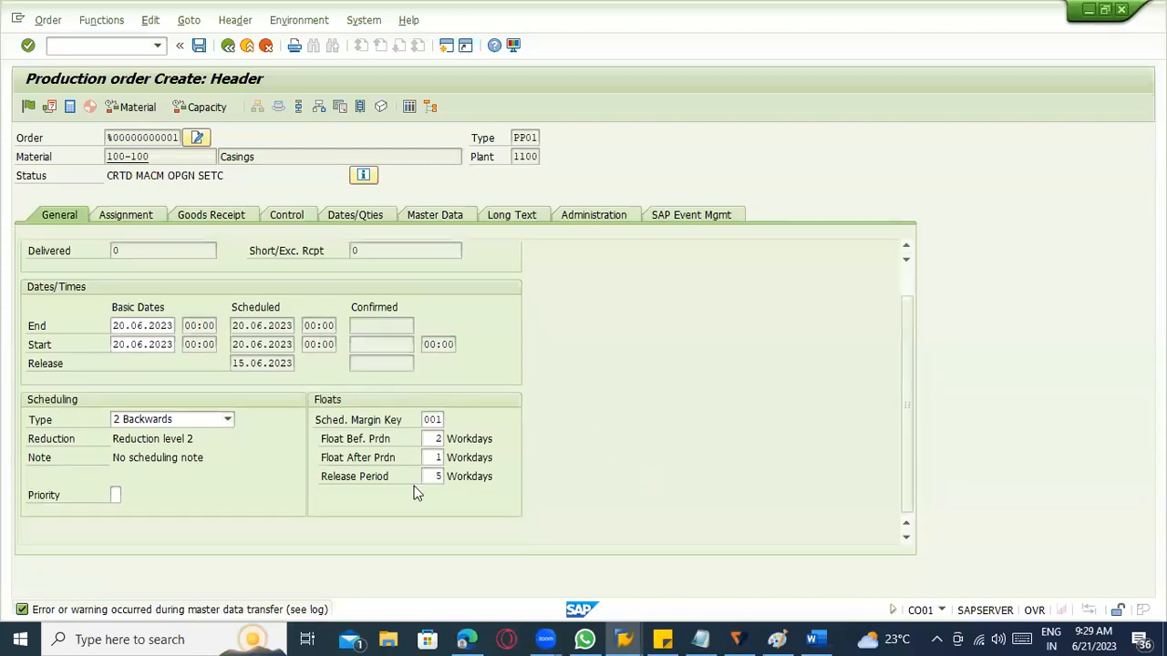
pyautogui.scroll(1, 416, 492)
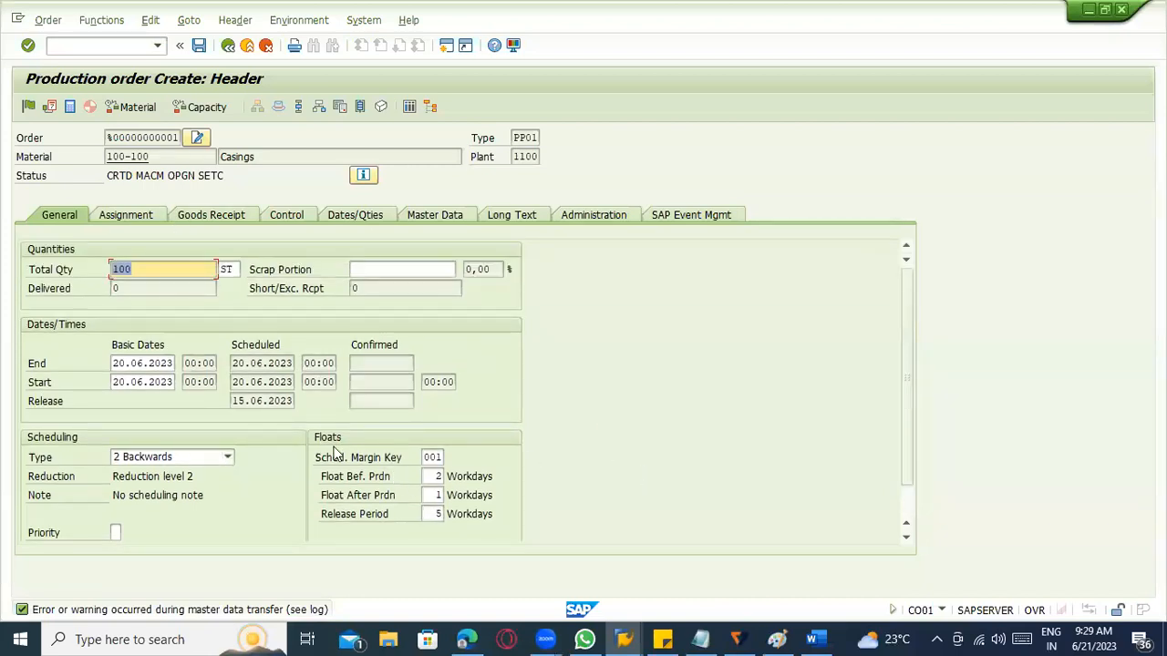
pyautogui.click(152, 217)
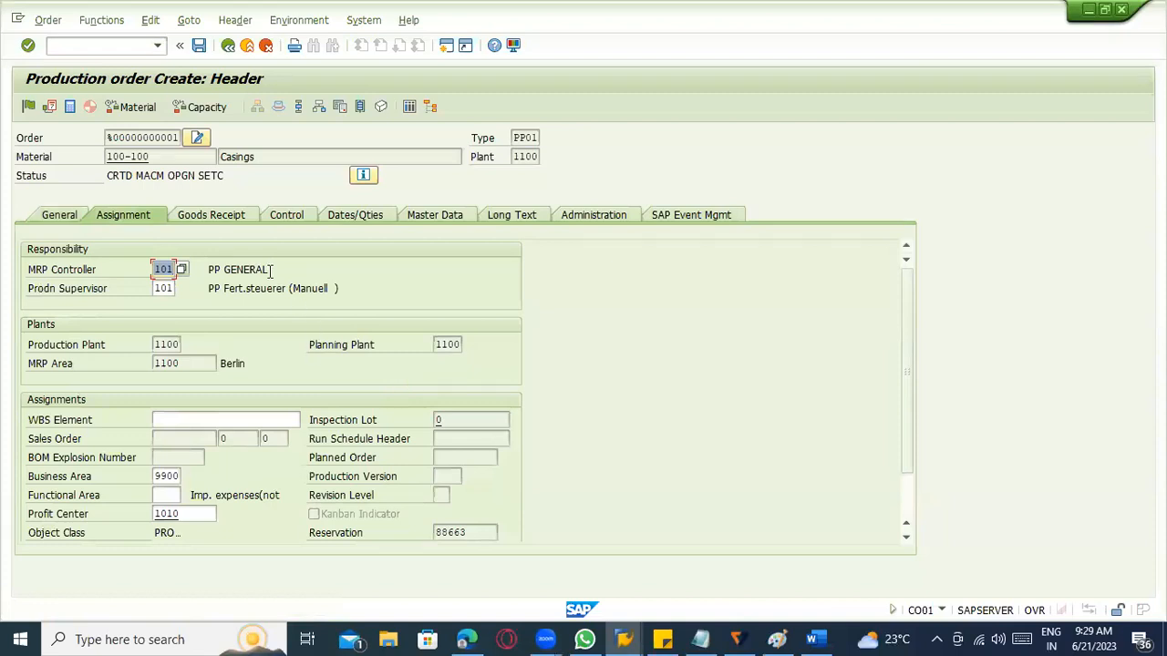
pyautogui.click(219, 214)
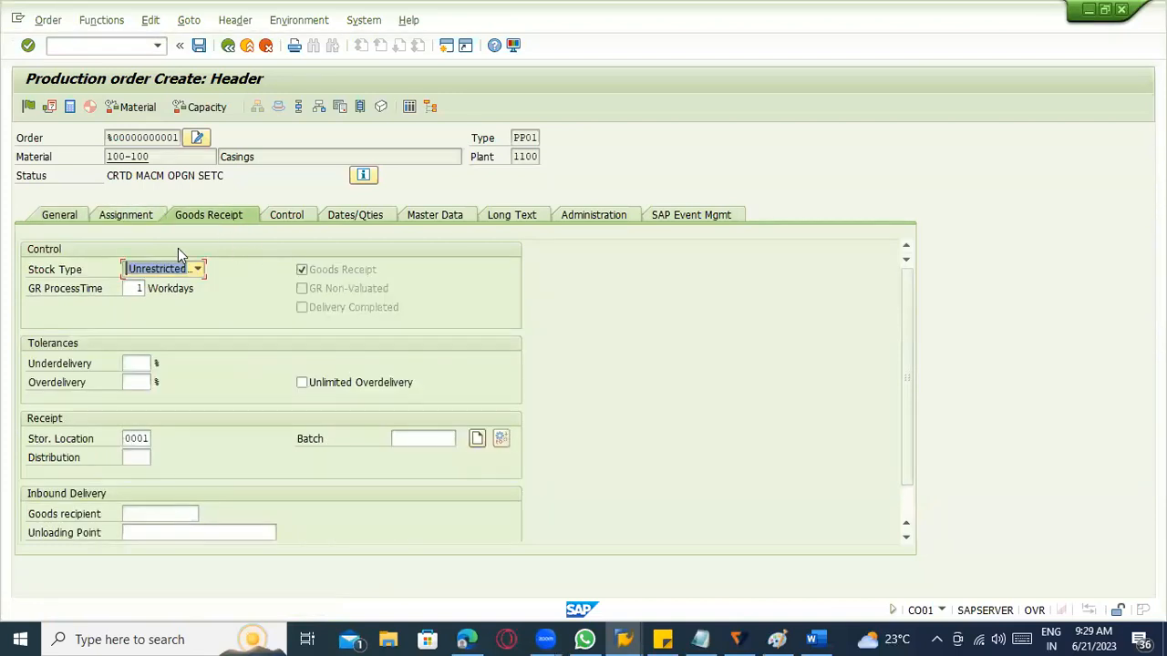
pyautogui.click(157, 510)
pyautogui.scroll(-1, 284, 516)
pyautogui.scroll(1, 289, 457)
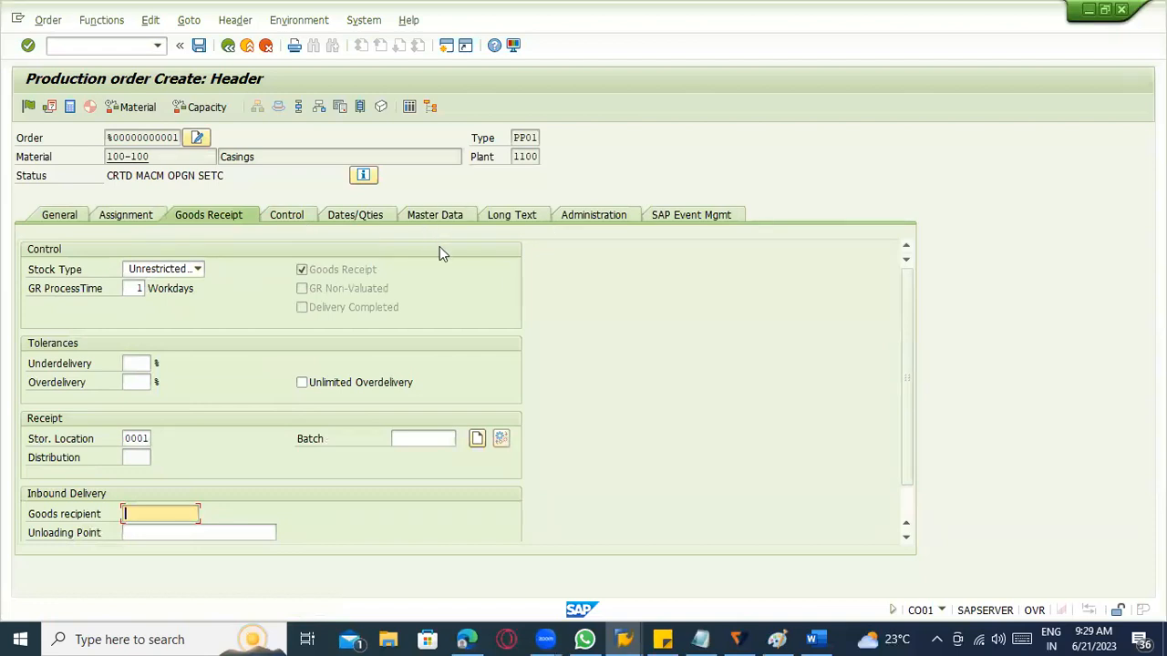
# Open the production order's component overview and check the first item's component and requirement quantity.
pyautogui.click(321, 107)
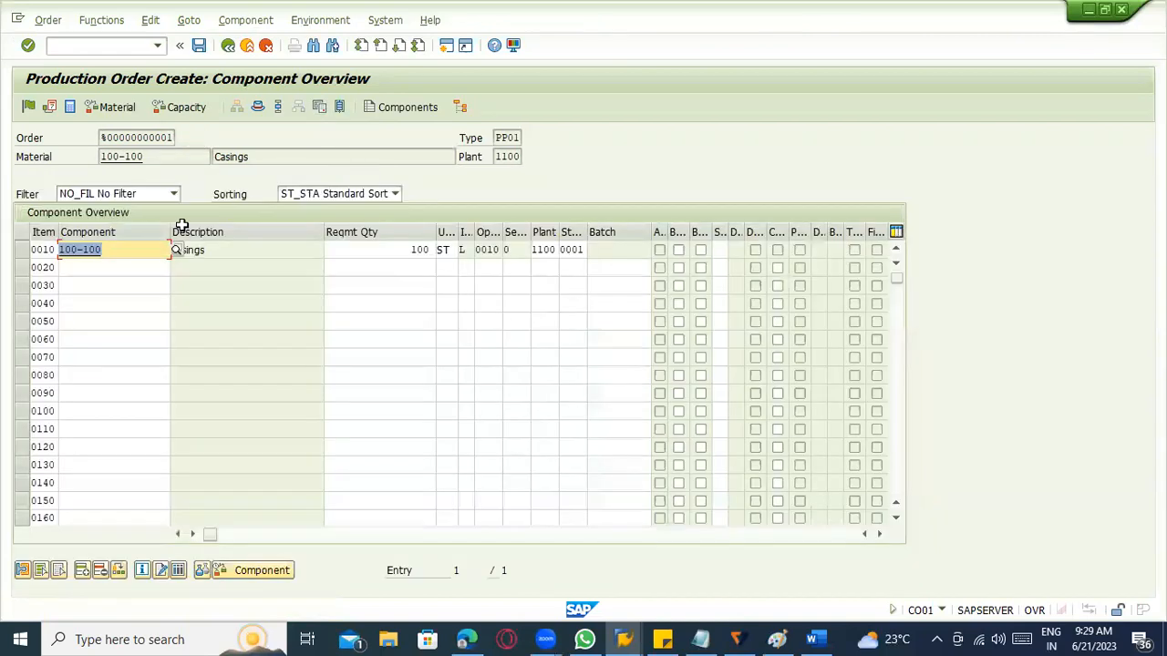
pyautogui.click(99, 249)
pyautogui.click(356, 249)
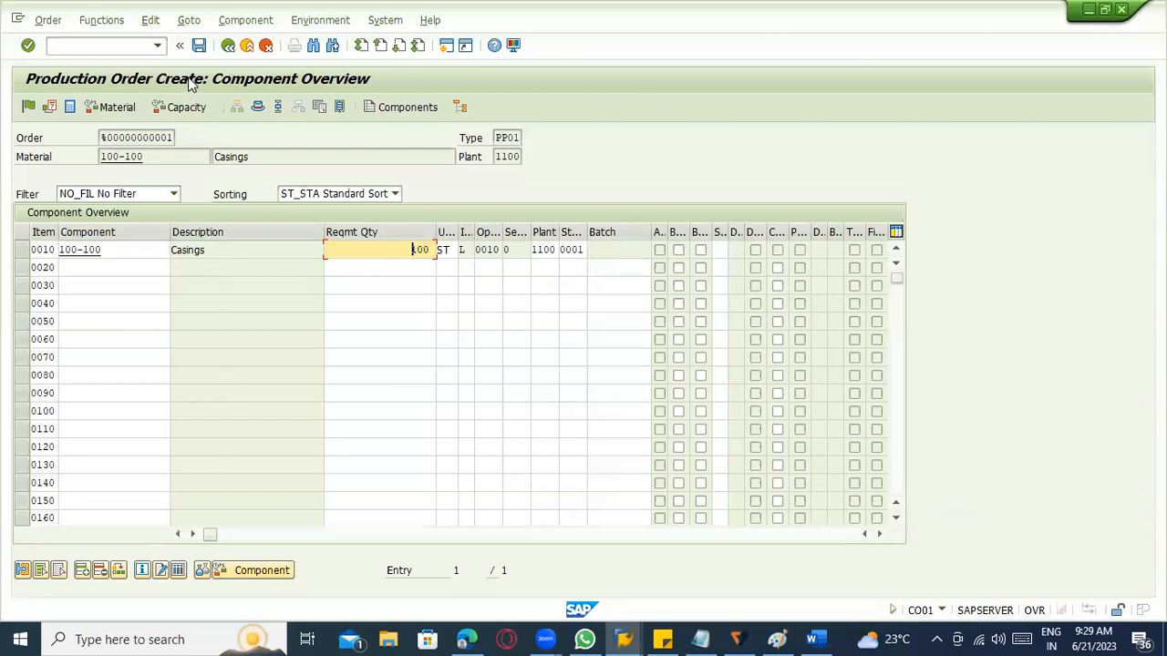
# Return to the production order header, check the operation overview for the order's first operation, and come back to the header.
pyautogui.click(229, 46)
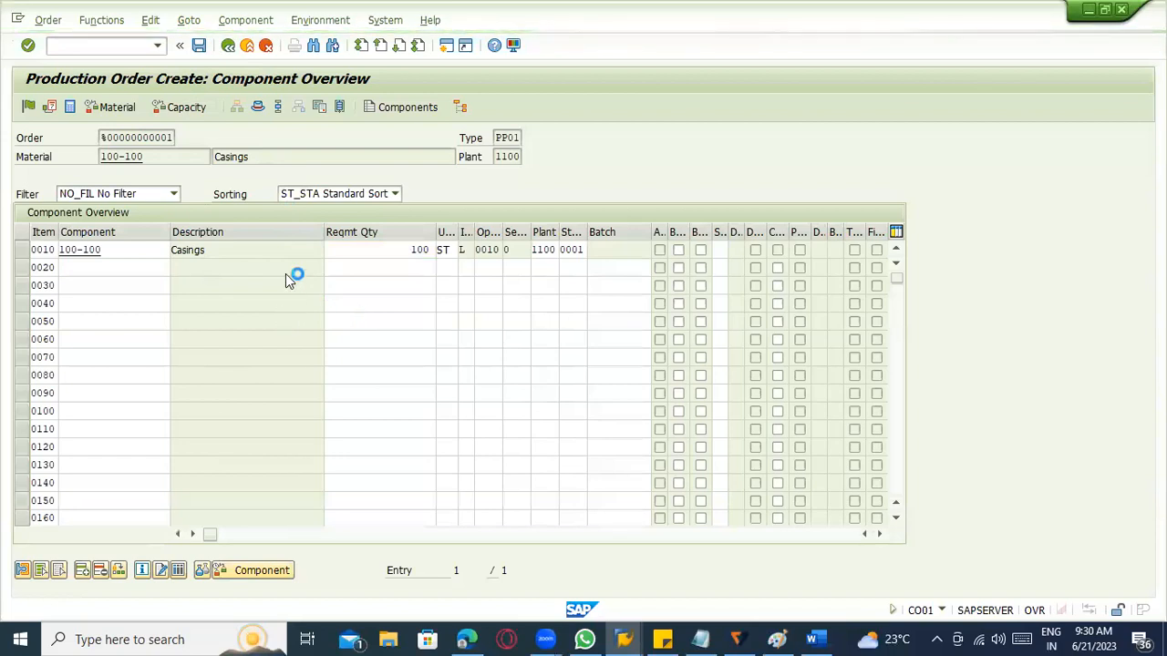
pyautogui.click(198, 269)
pyautogui.click(302, 357)
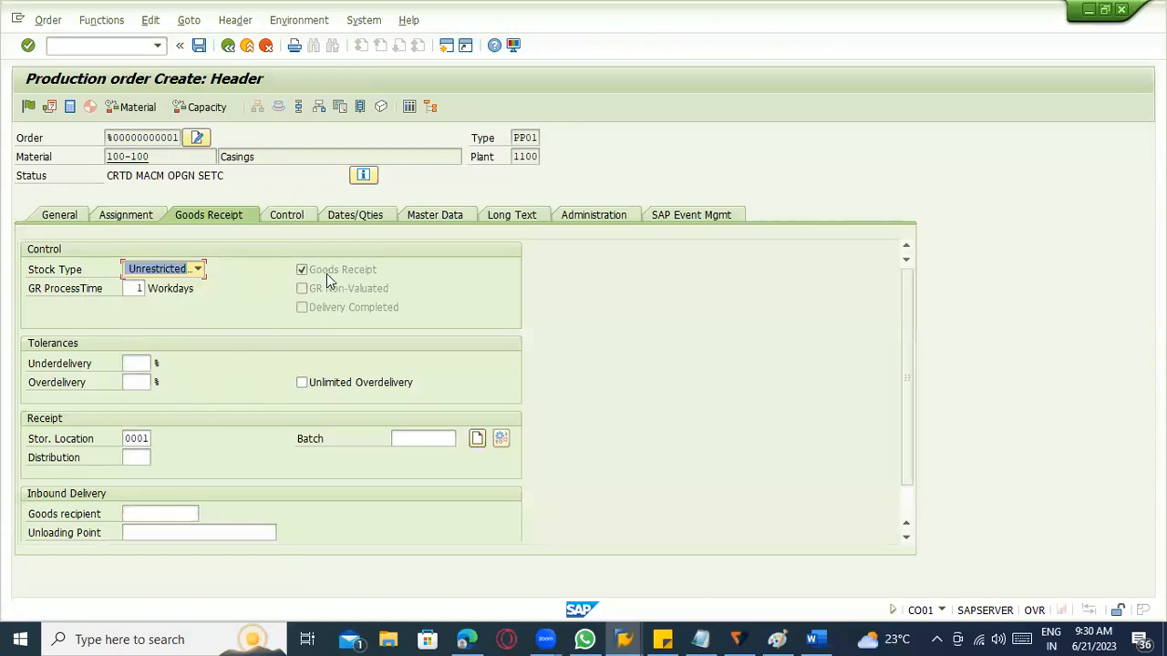
pyautogui.click(303, 107)
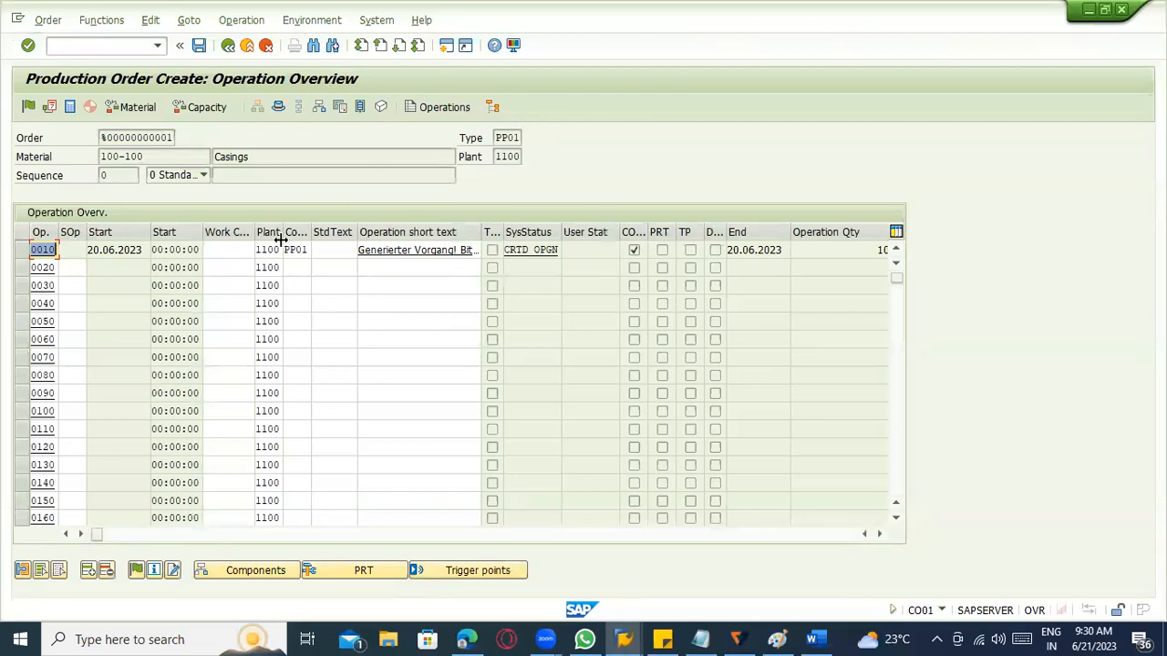
pyautogui.click(229, 51)
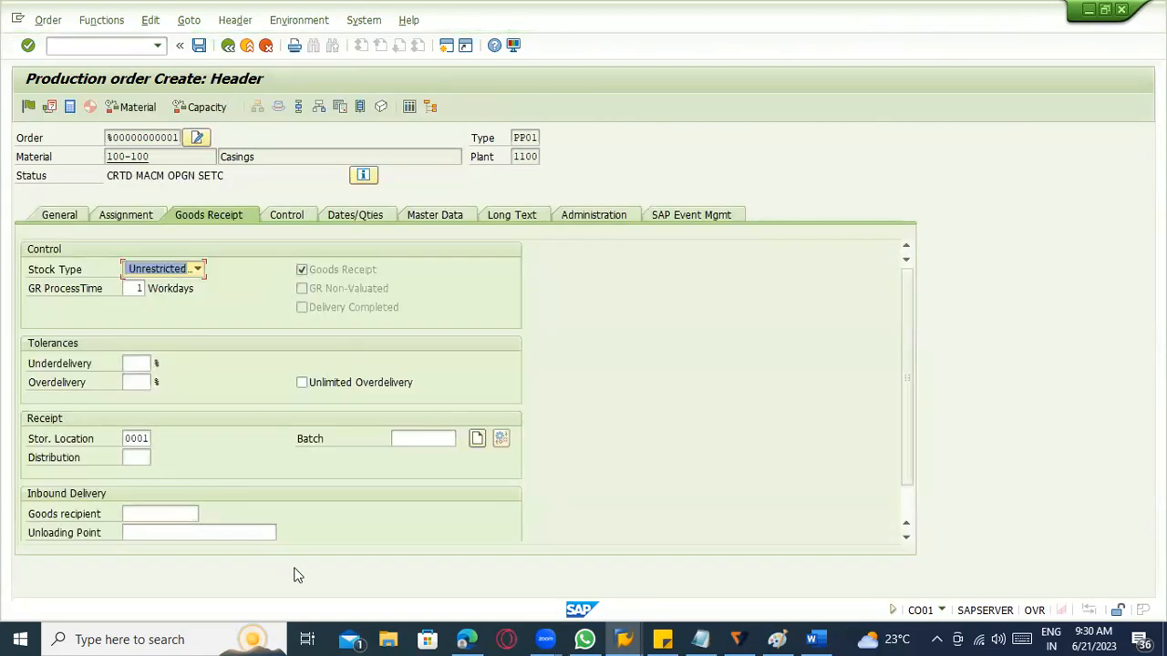
# Examine the order's goods receipt settings: stock type options, GR processing time, delivery tolerances, storage location and goods recipient.
pyautogui.click(197, 269)
pyautogui.click(387, 490)
pyautogui.click(178, 270)
pyautogui.click(178, 270)
pyautogui.click(130, 289)
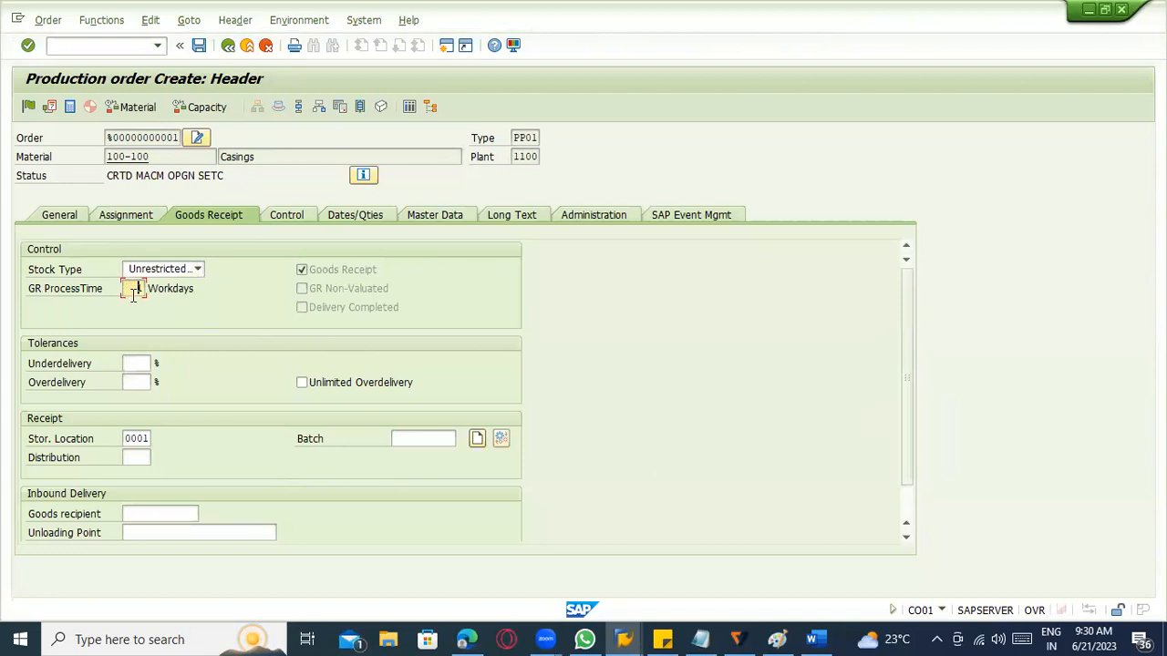
pyautogui.click(146, 272)
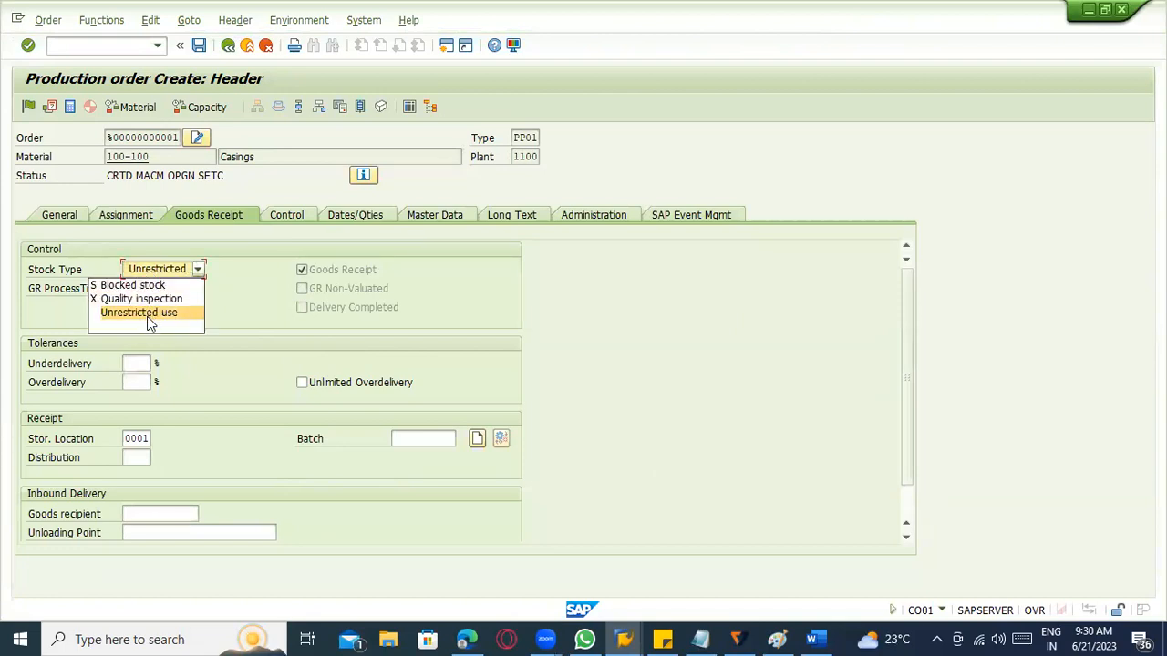
pyautogui.click(216, 354)
pyautogui.click(130, 363)
pyautogui.click(129, 381)
pyautogui.click(130, 364)
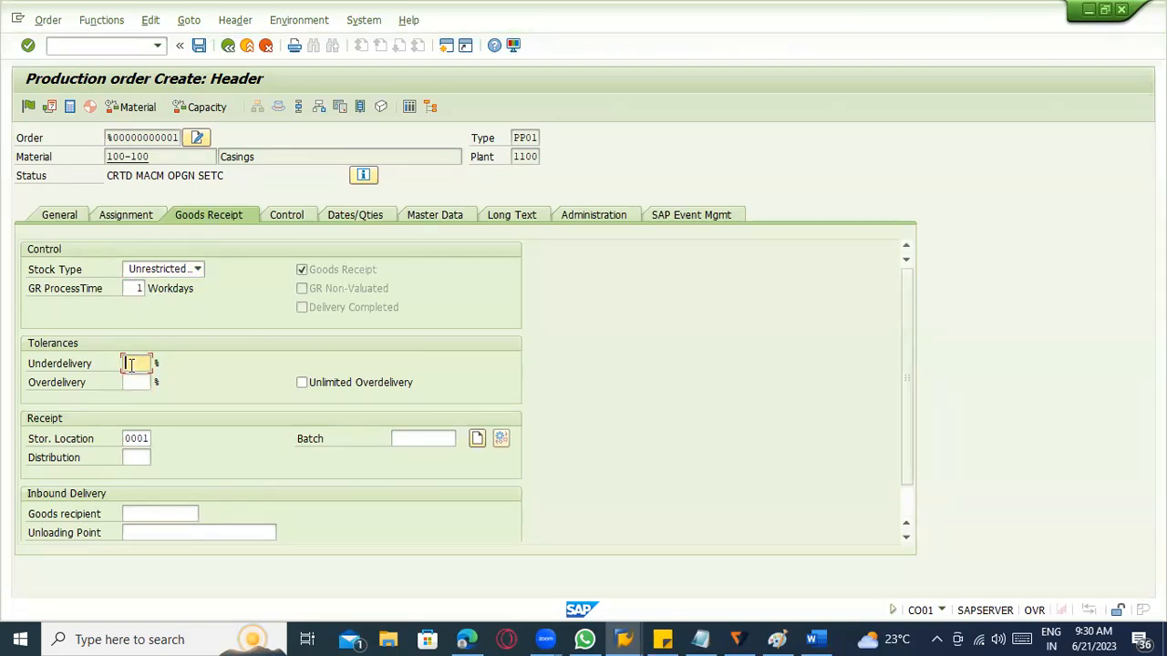
pyautogui.click(133, 383)
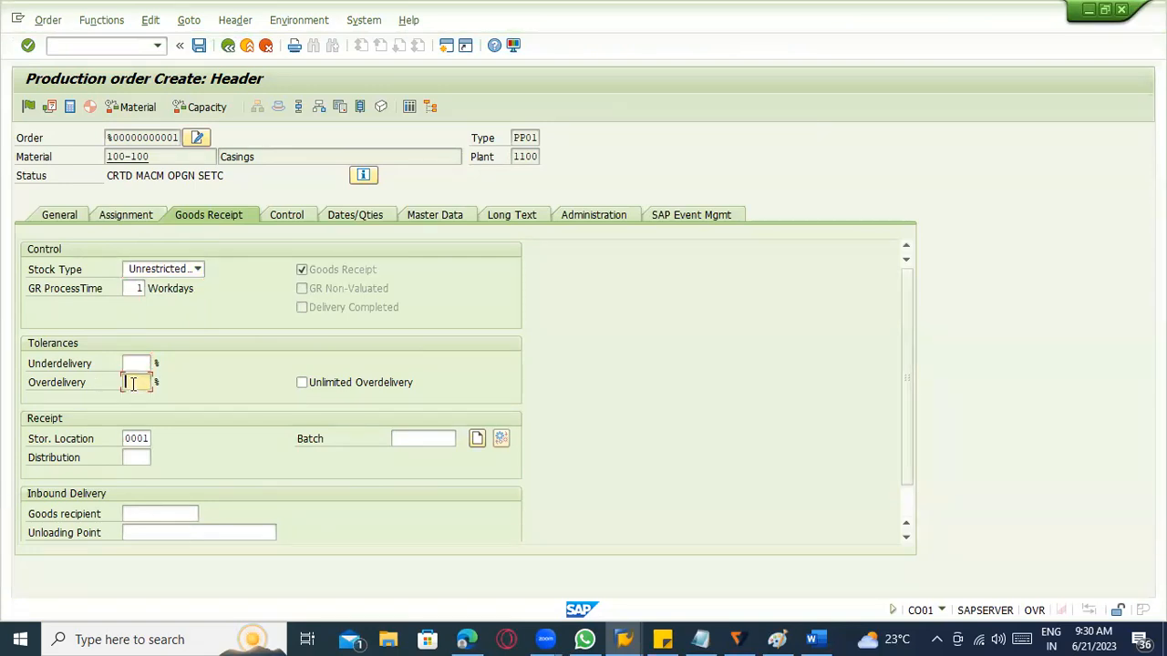
pyautogui.click(141, 439)
pyautogui.click(178, 515)
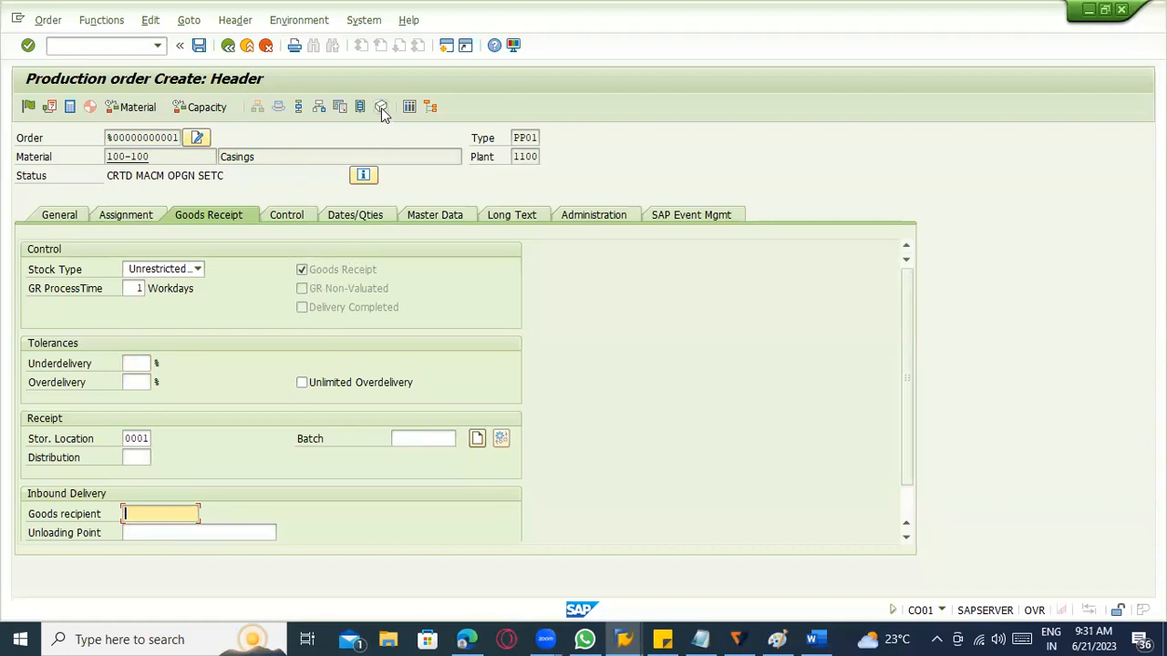
# Recheck the order's component overview and the remaining goods receipt data, including the inbound delivery section.
pyautogui.click(326, 110)
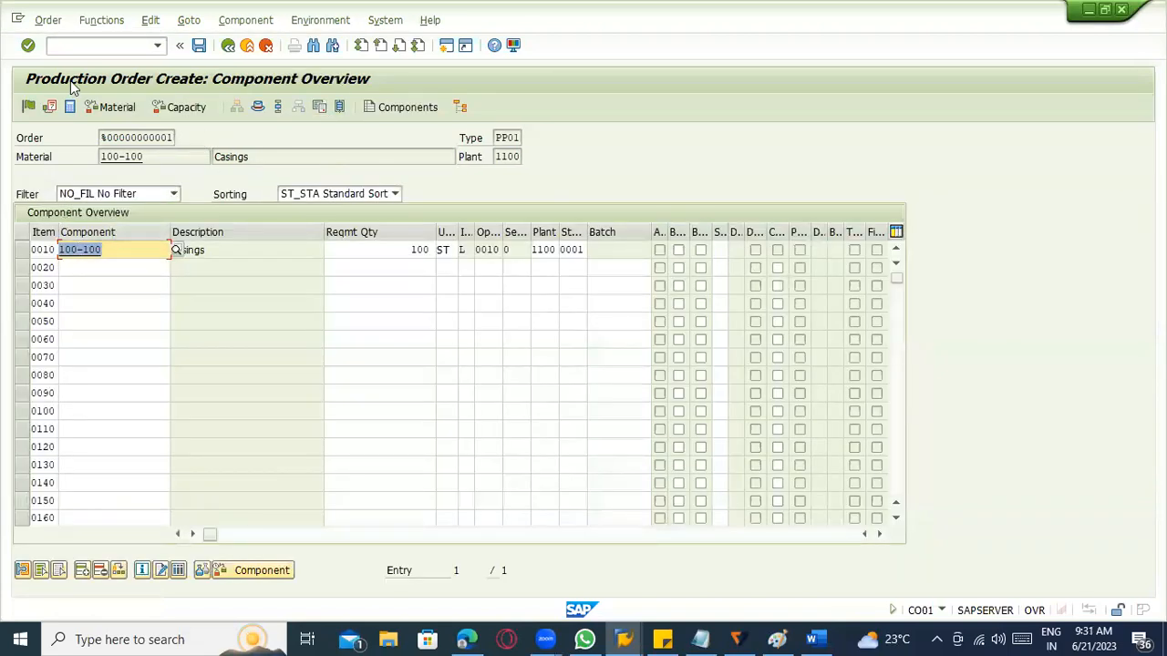
pyautogui.click(227, 46)
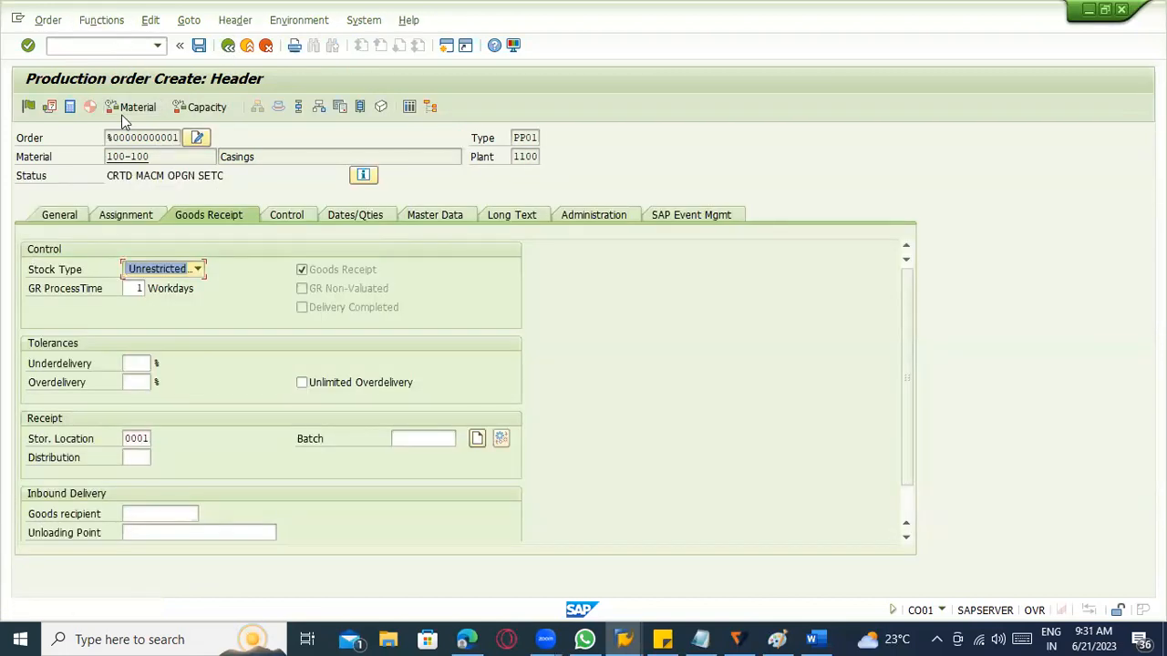
pyautogui.scroll(-1, 448, 285)
pyautogui.click(910, 500)
pyautogui.click(912, 499)
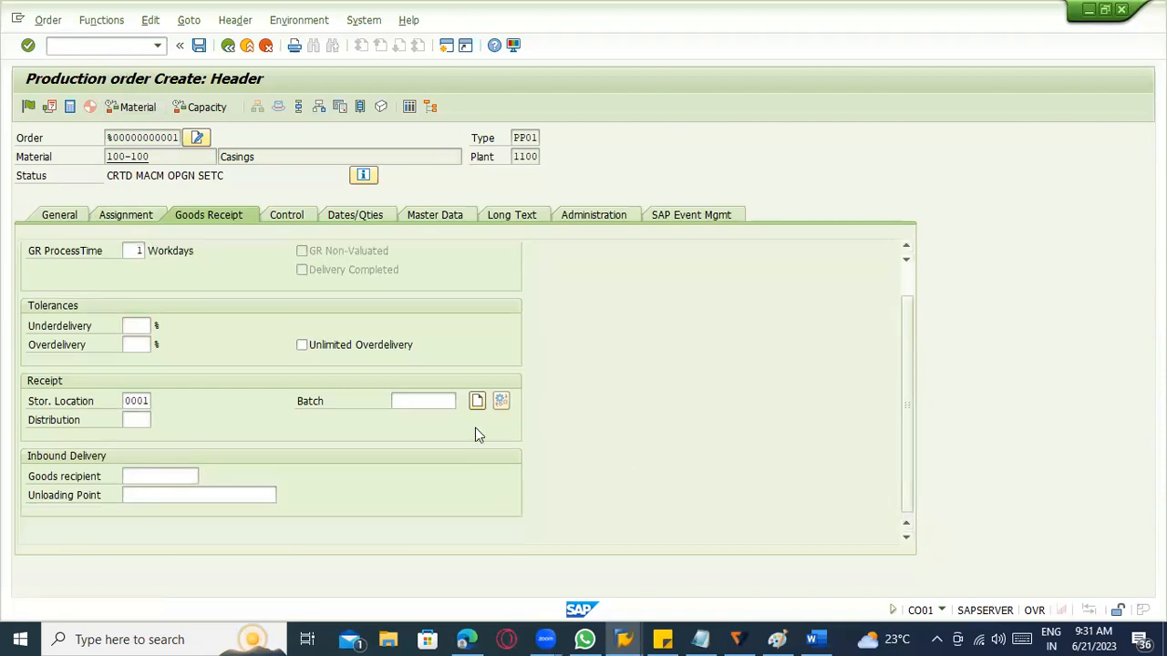
pyautogui.scroll(1, 265, 187)
# Look over the order's general data and bring up the bill of material section of its master data.
pyautogui.click(63, 223)
pyautogui.click(62, 220)
pyautogui.click(63, 222)
pyautogui.click(453, 217)
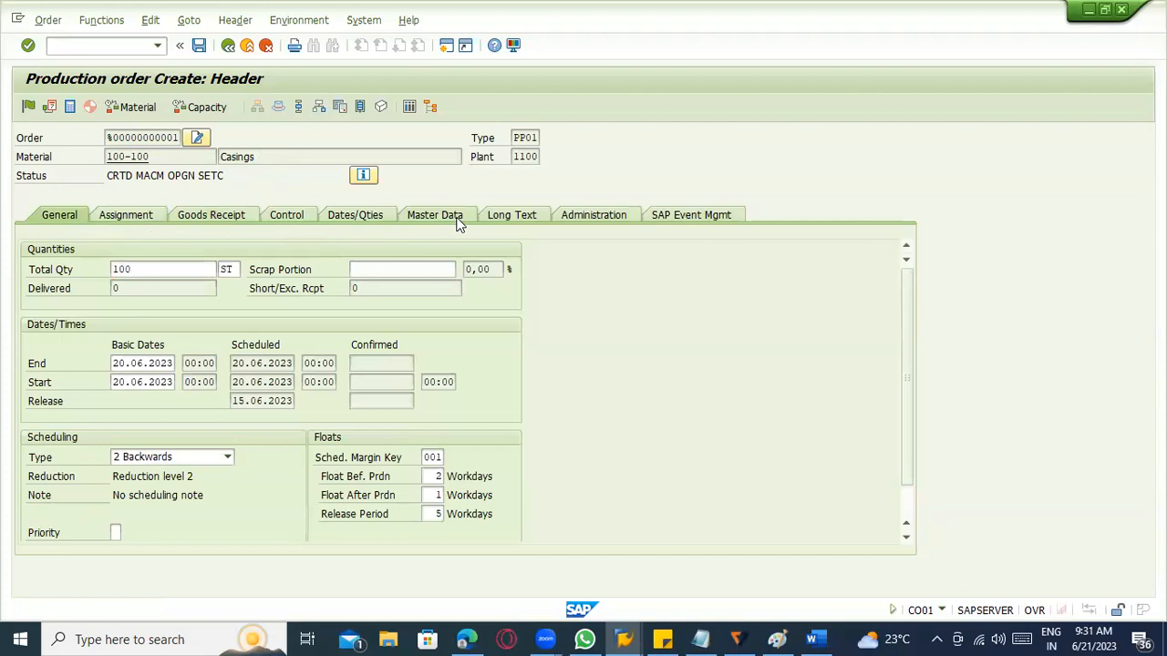
pyautogui.scroll(-2, 480, 255)
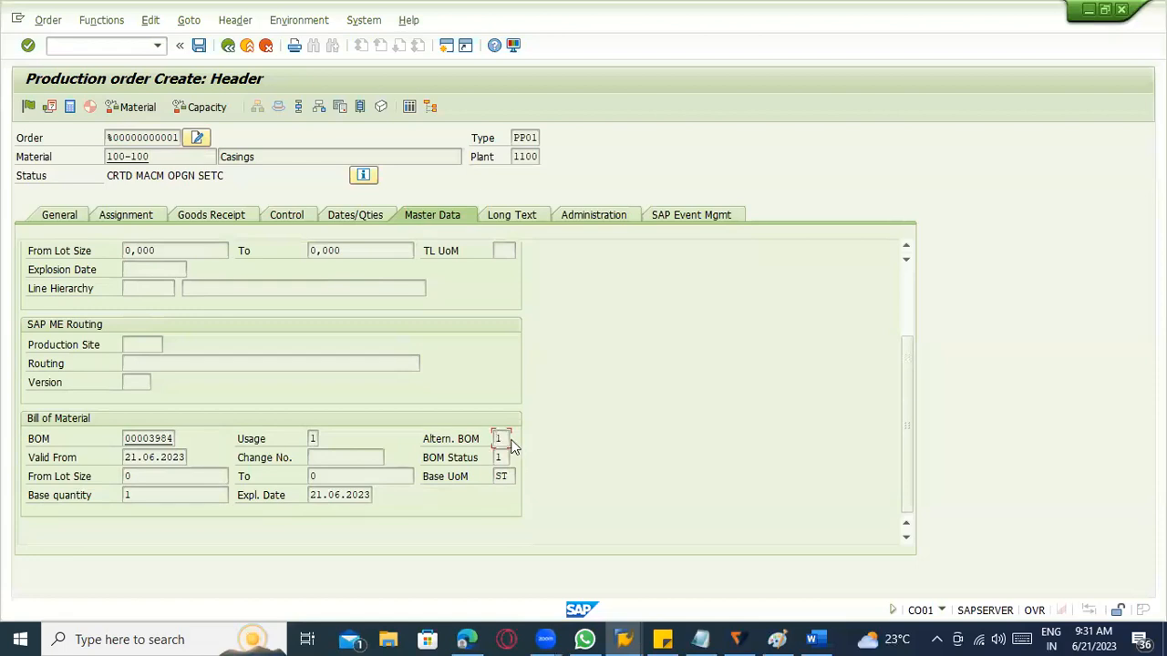
# Display the material BOM linked to the order, inspect its item 0010, and return to the order header.
pyautogui.doubleClick(150, 439)
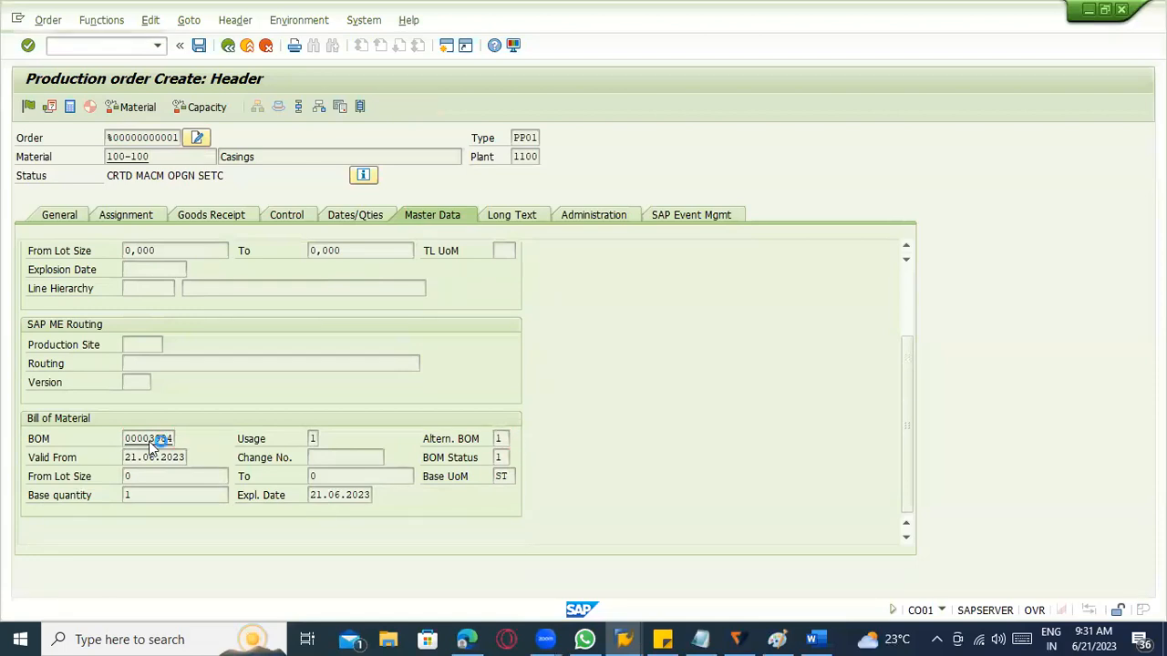
pyautogui.click(160, 305)
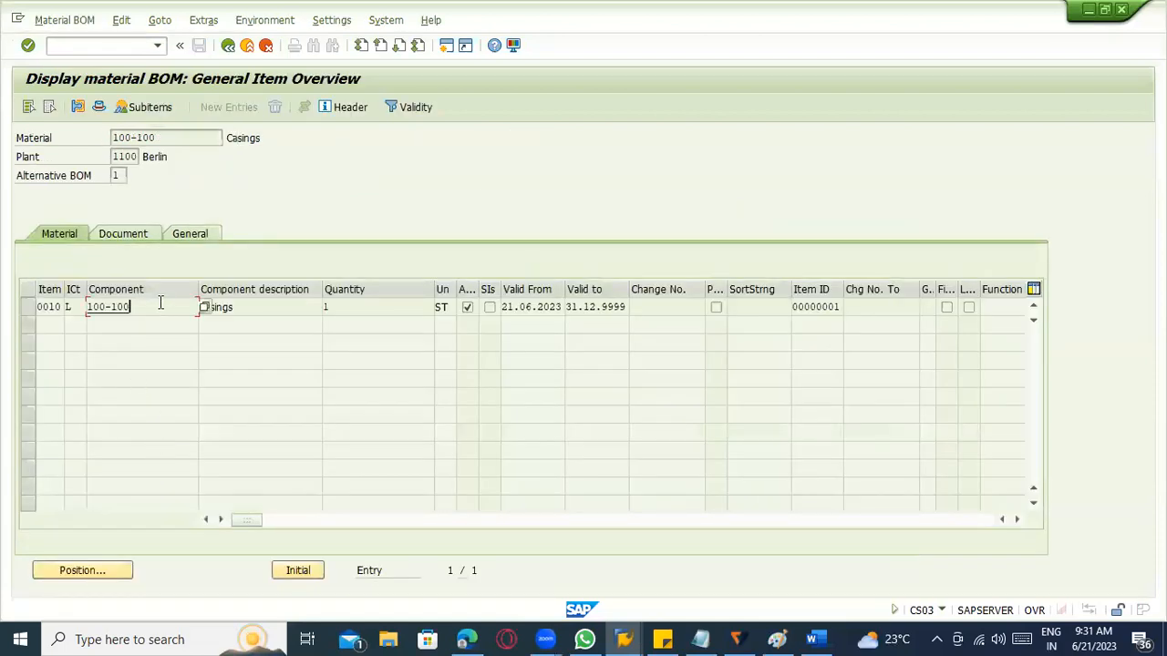
pyautogui.click(31, 308)
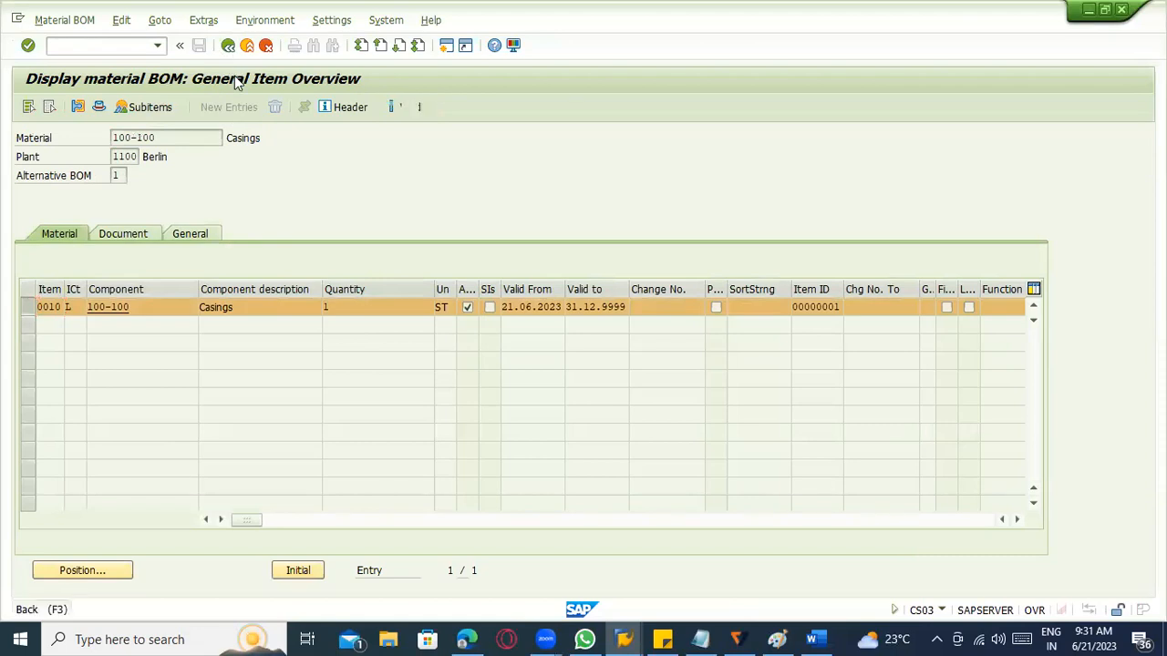
pyautogui.click(228, 46)
# Check the BOM explosion date, alternative BOM and routing data in the order's master data, staying in the order.
pyautogui.scroll(-1, 381, 506)
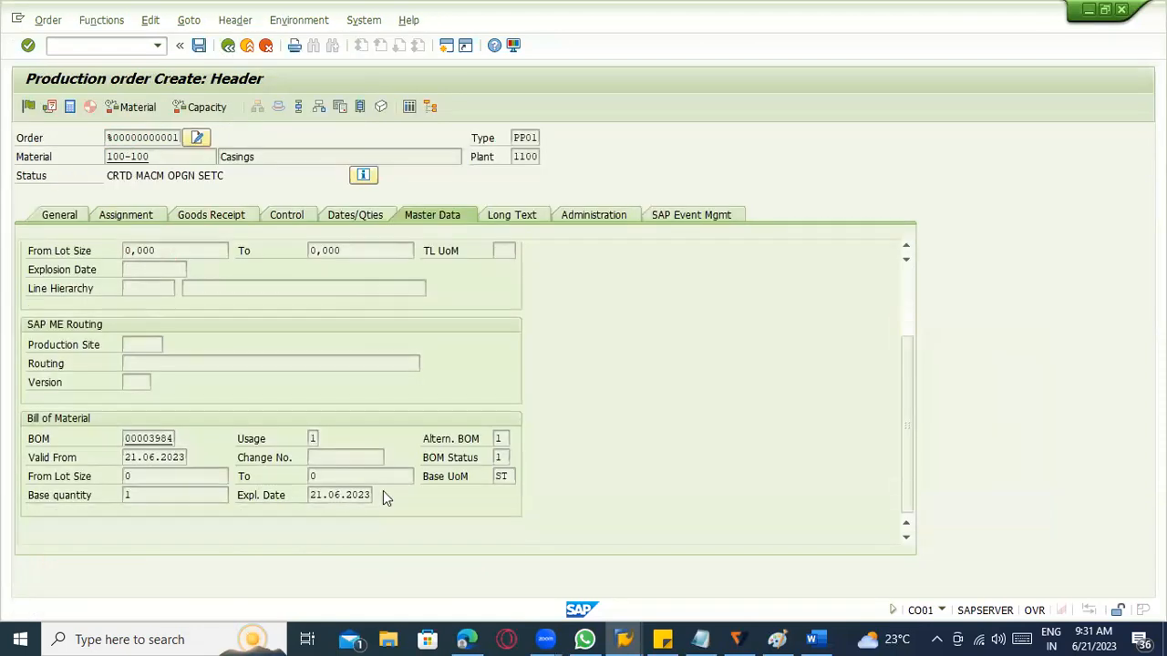
pyautogui.click(368, 495)
pyautogui.click(499, 439)
pyautogui.scroll(3, 447, 376)
pyautogui.scroll(-3, 448, 364)
pyautogui.click(243, 47)
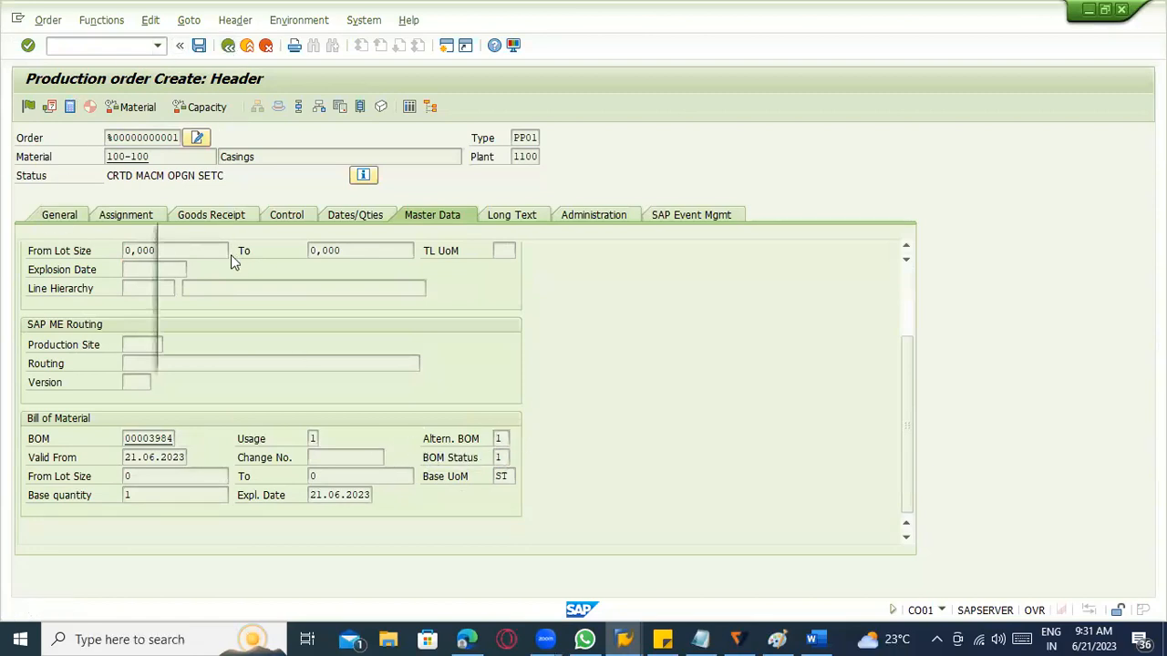
pyautogui.click(393, 353)
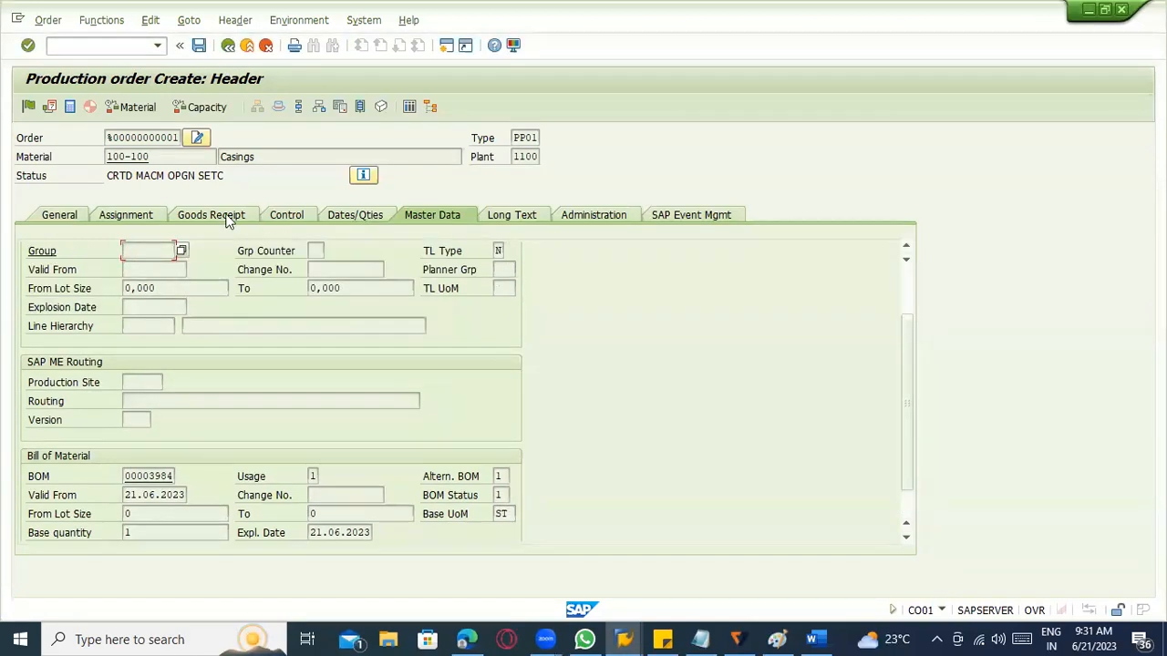
# Schedule the production order and determine its costs.
pyautogui.click(100, 21)
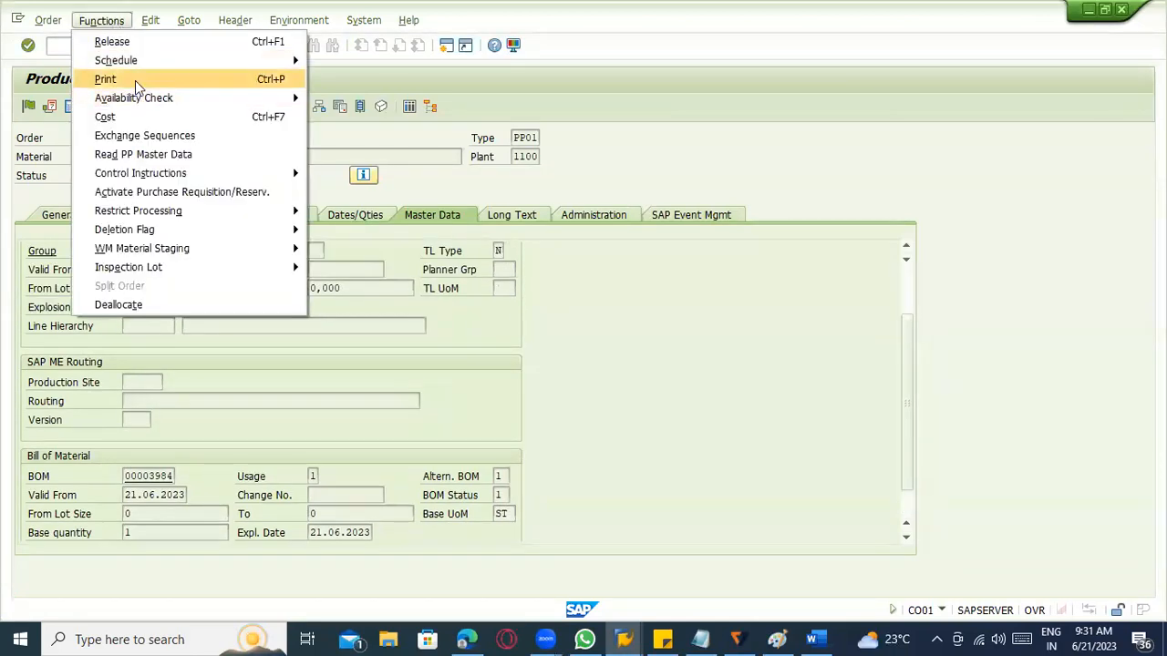
pyautogui.moveTo(139, 59)
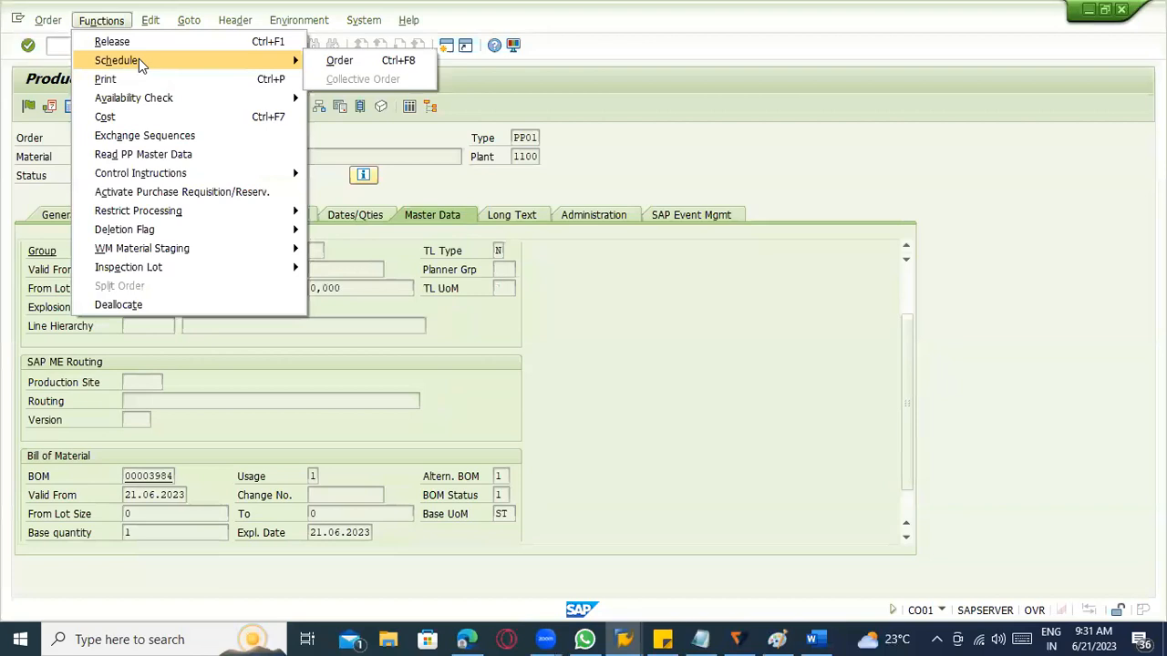
pyautogui.click(382, 58)
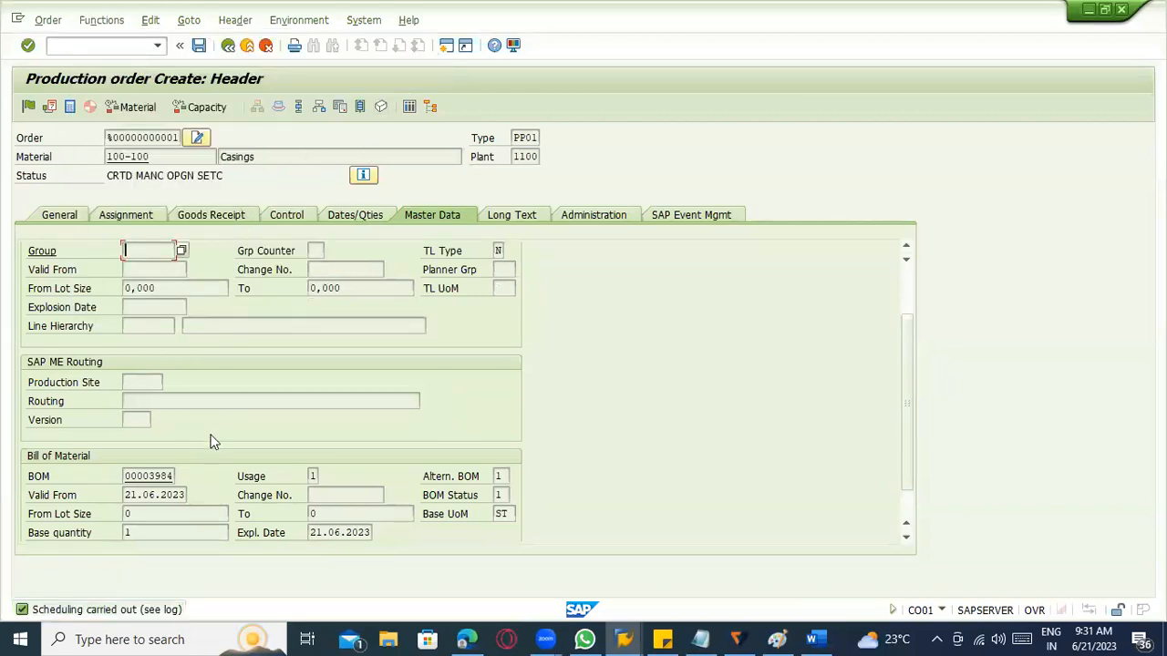
pyautogui.click(111, 20)
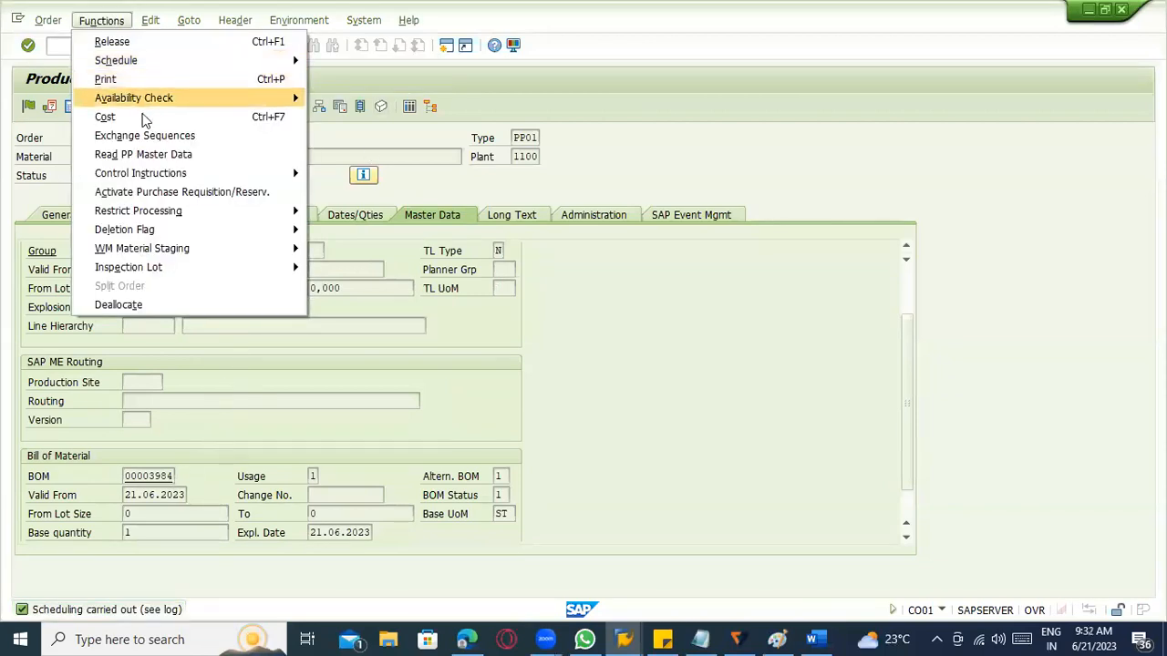
pyautogui.click(142, 119)
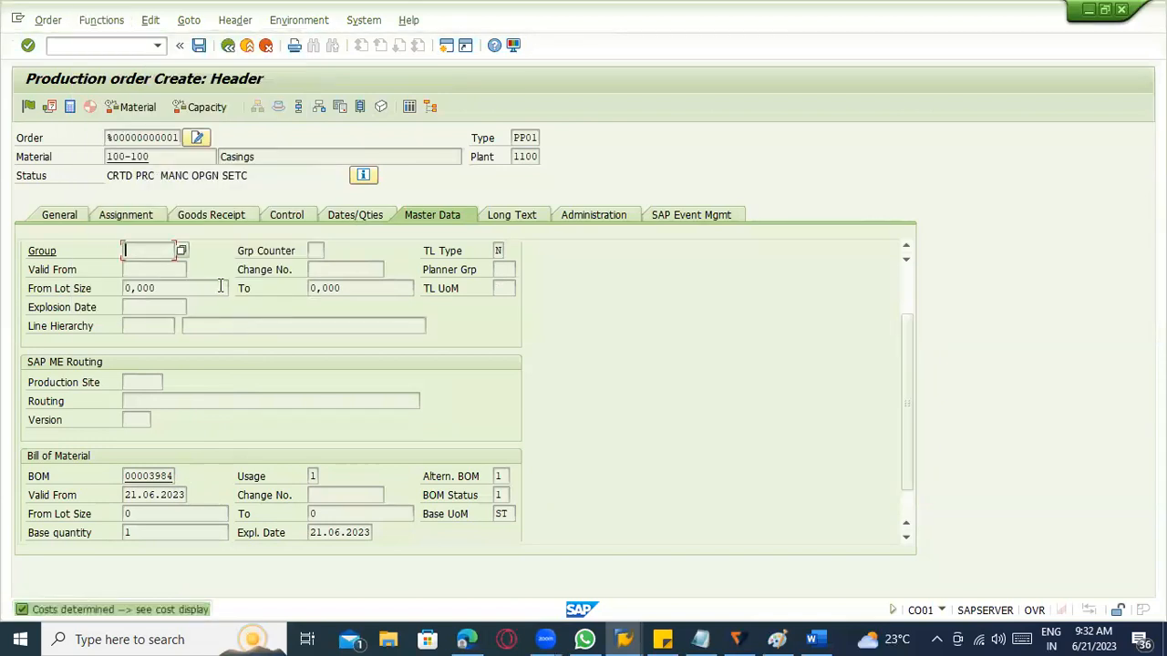
# Run the Material - ATP availability check for the production order.
pyautogui.click(101, 20)
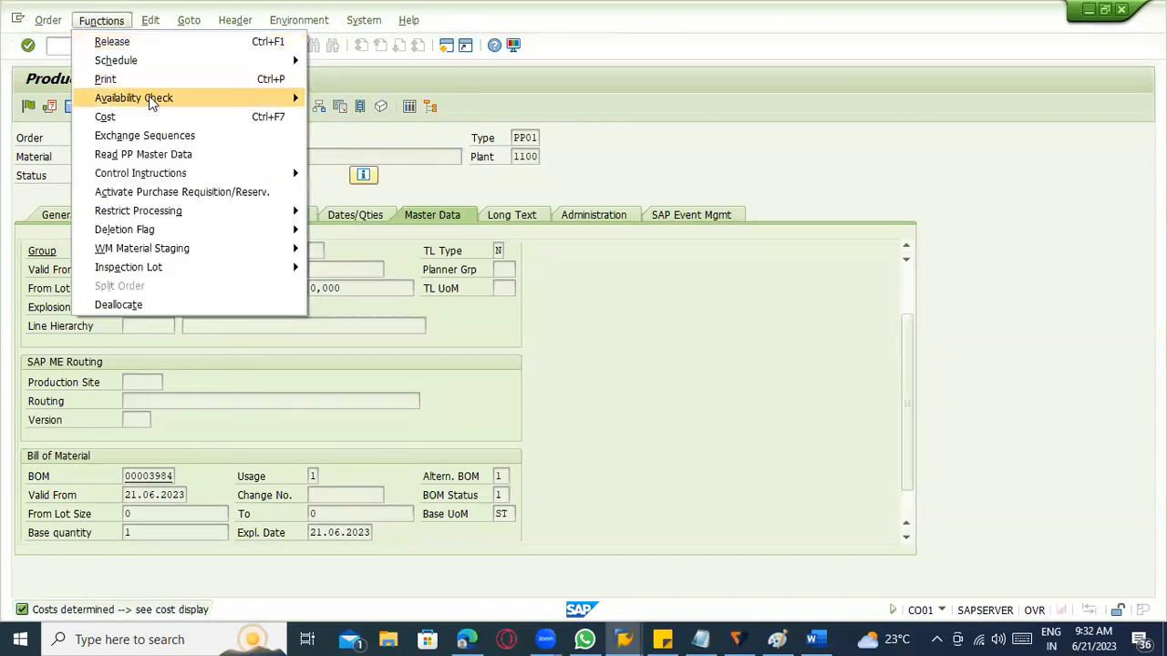
pyautogui.moveTo(149, 96)
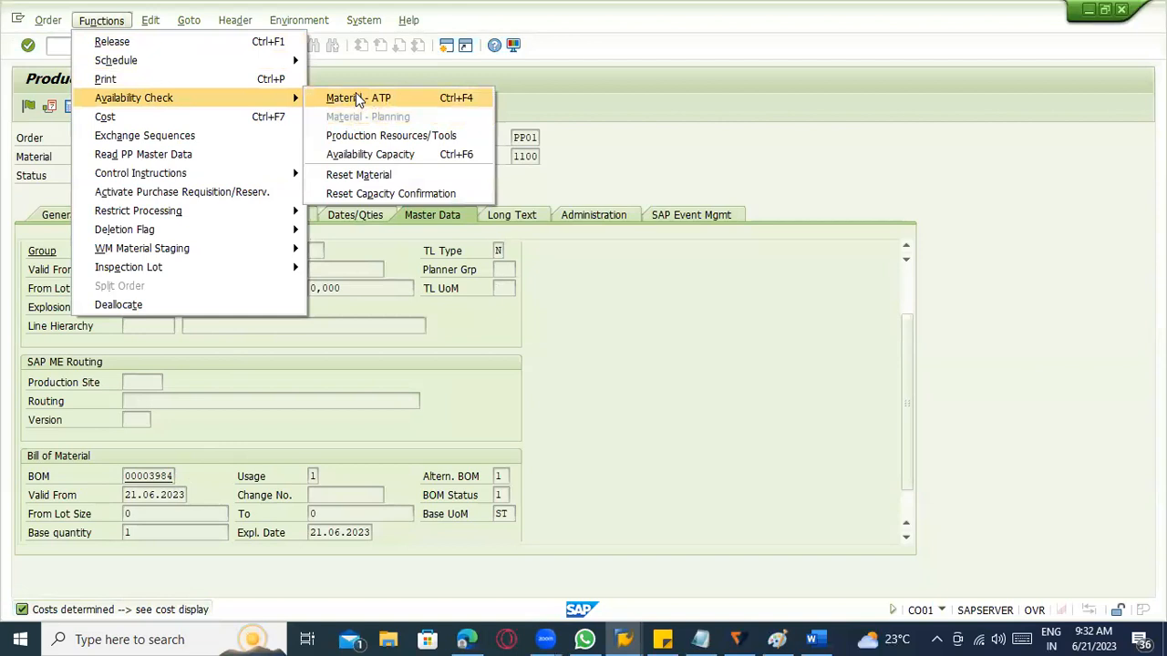
pyautogui.click(356, 95)
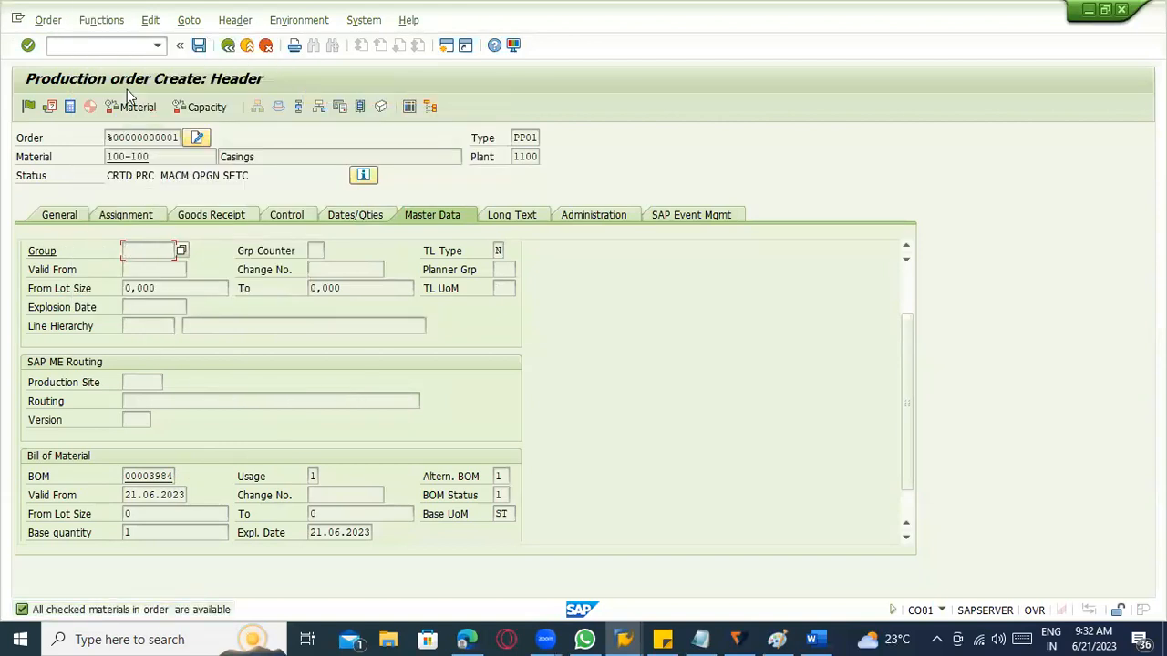
# Activate purchase requisitions and reservations for the production order and acknowledge the result.
pyautogui.click(112, 20)
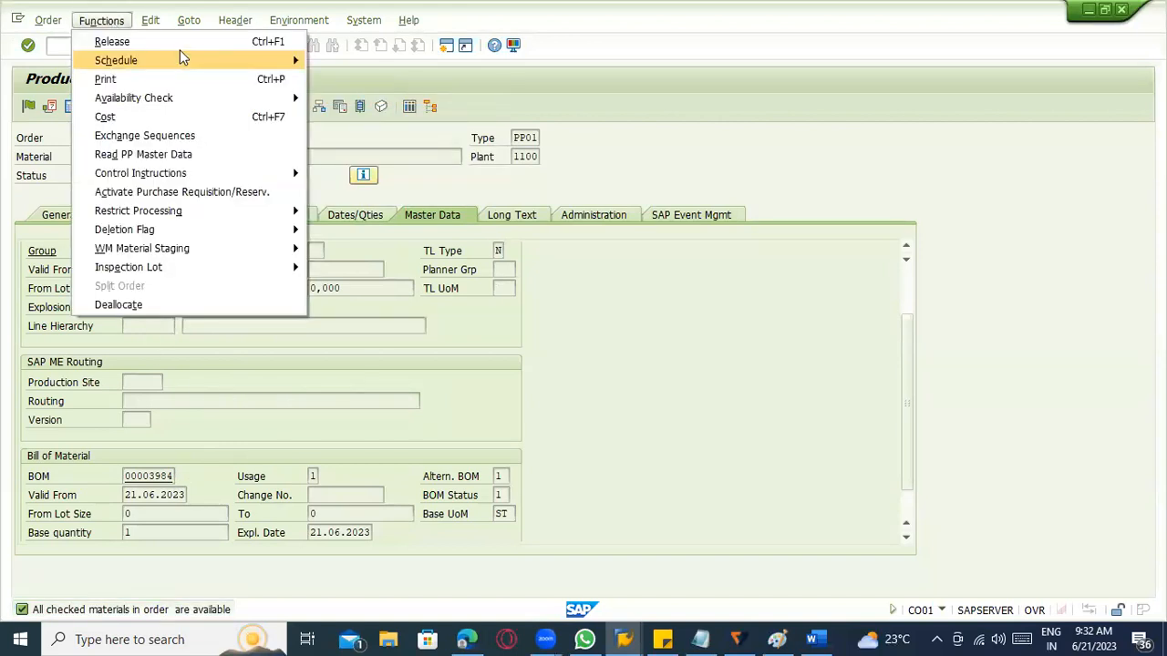
pyautogui.moveTo(182, 60)
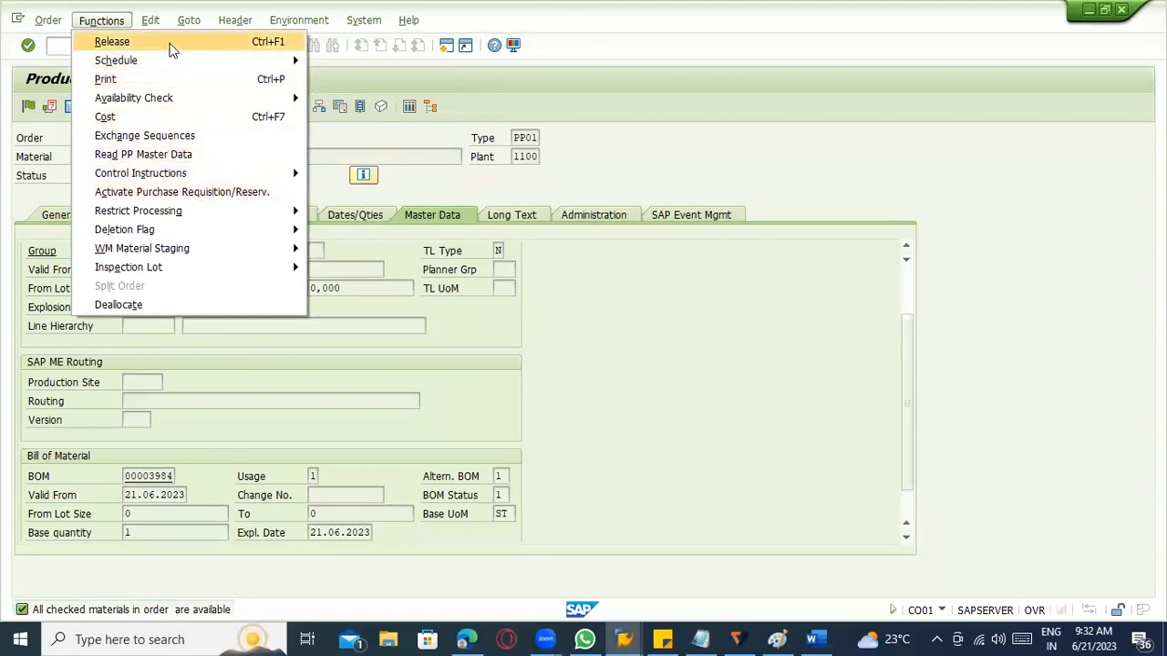
pyautogui.click(188, 197)
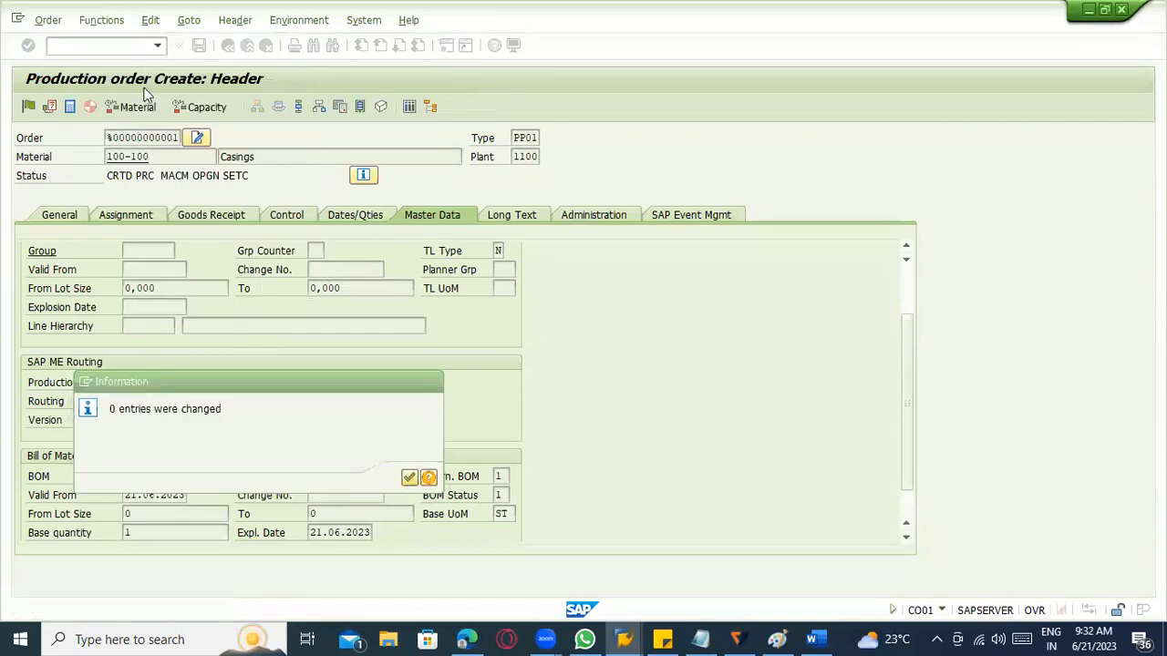
pyautogui.click(410, 479)
# Release the production order and save it.
pyautogui.click(100, 21)
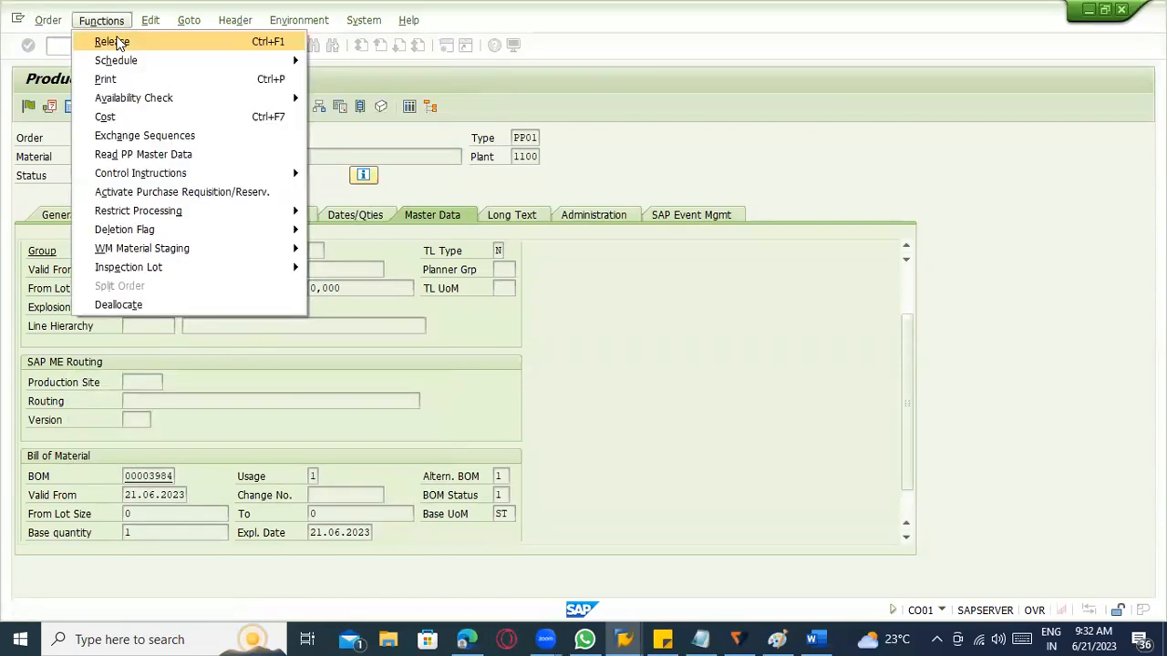
pyautogui.click(111, 42)
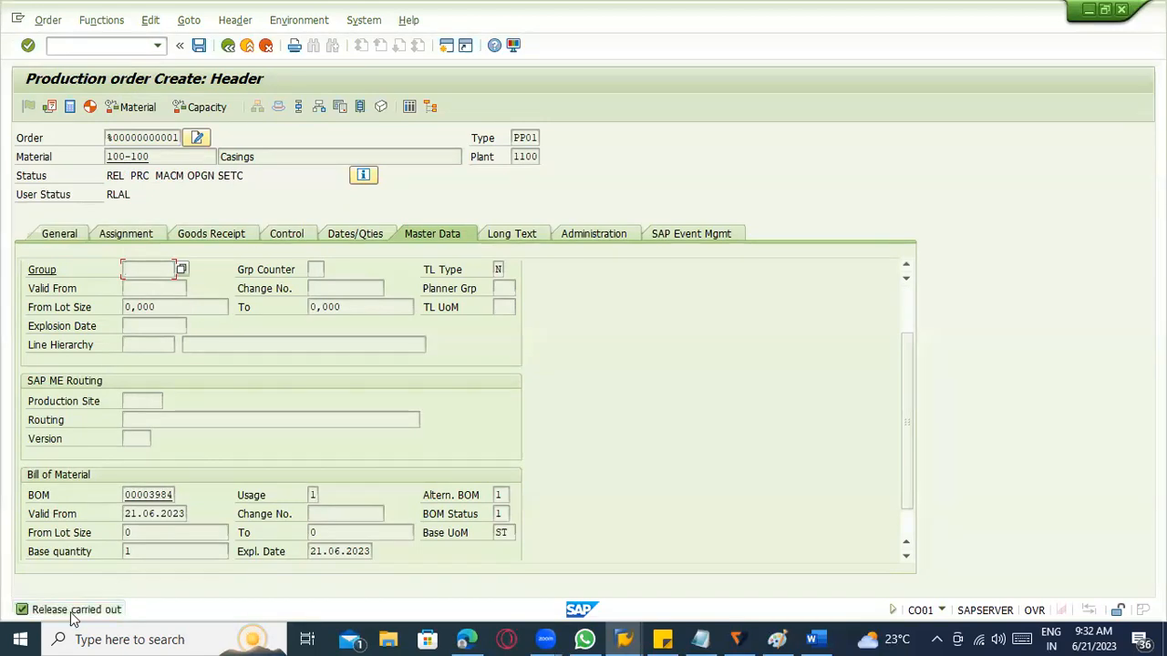
pyautogui.click(200, 45)
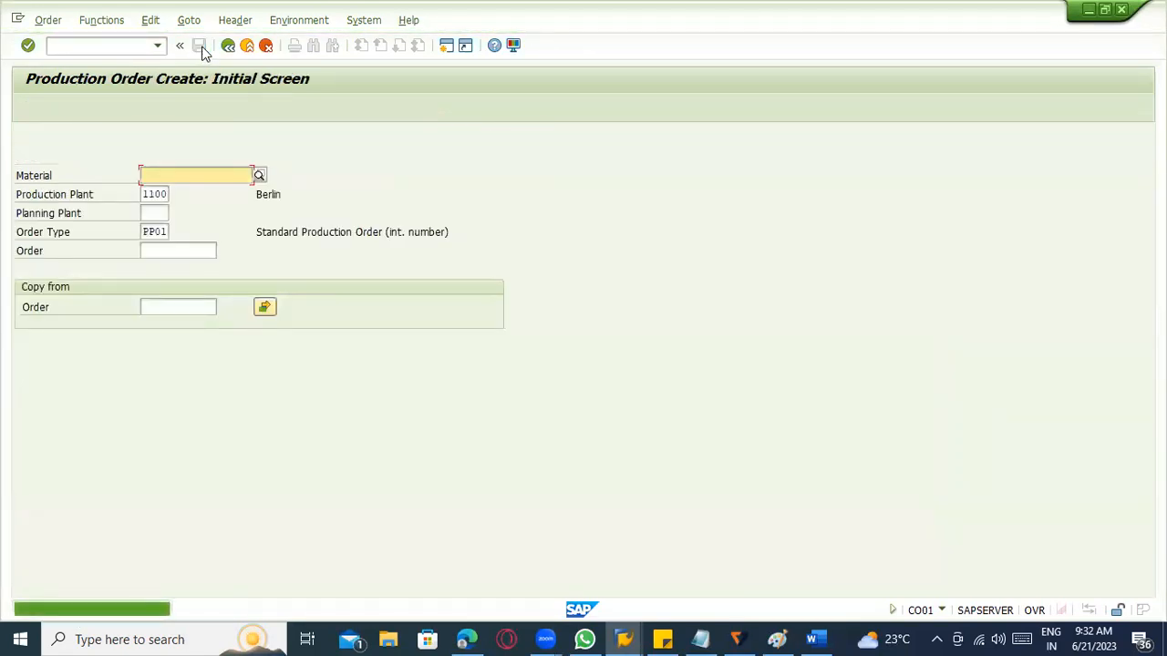
# Display the saved production order.
pyautogui.click(47, 19)
pyautogui.click(73, 119)
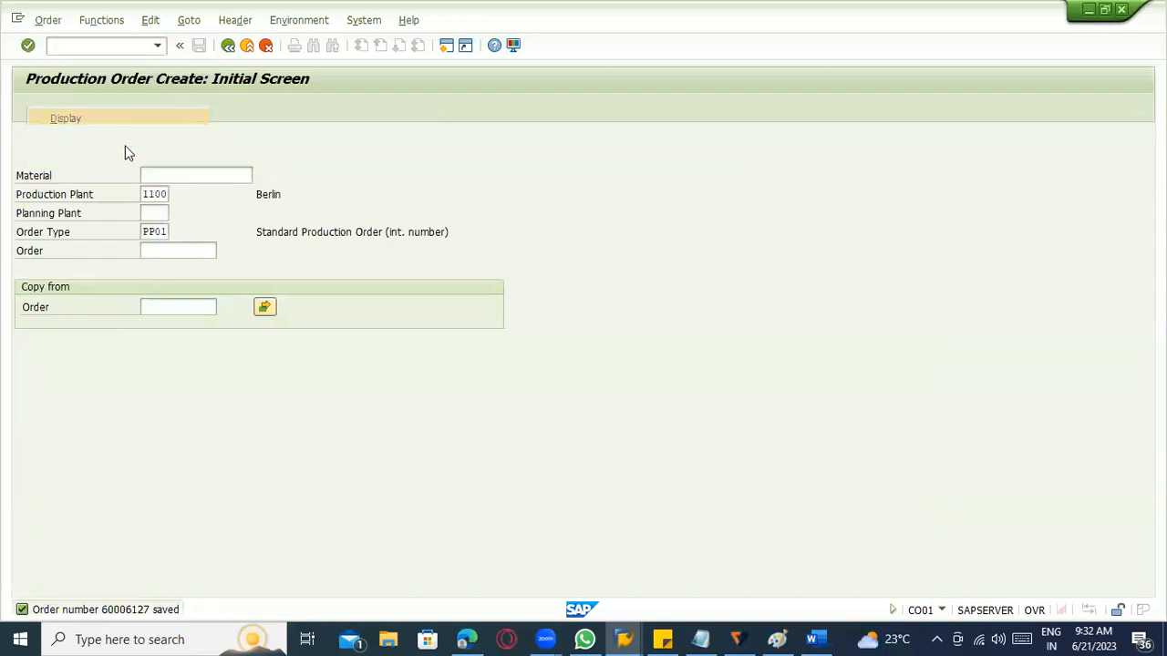
pyautogui.press('Return')
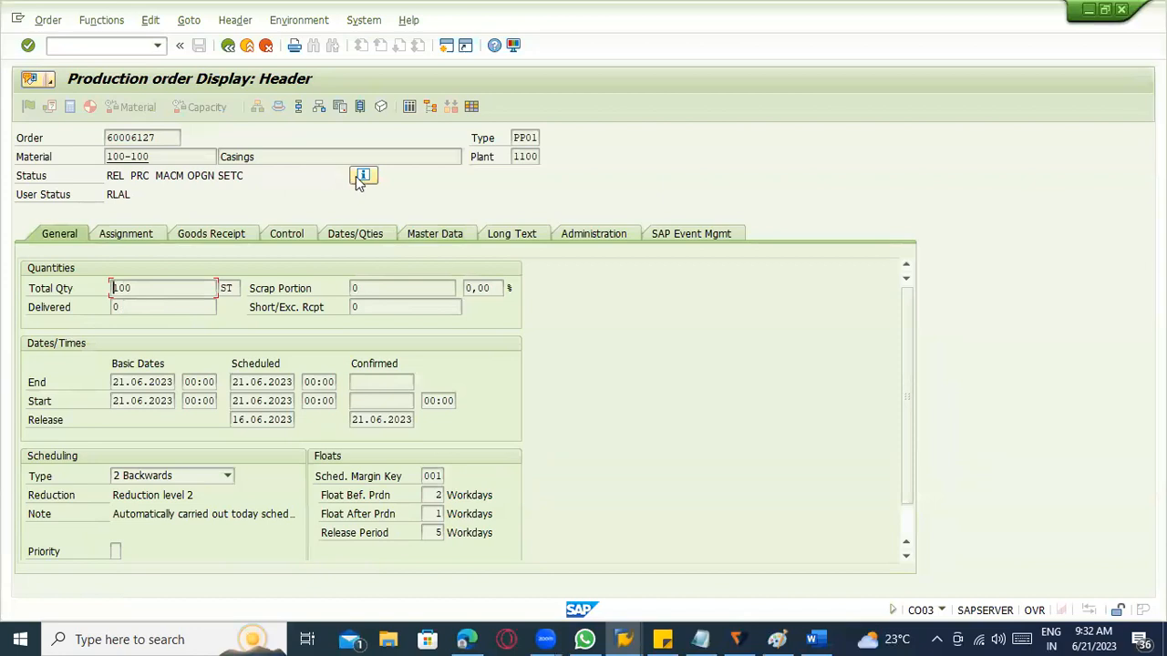
# Examine the system status details of the production order and return to the order header.
pyautogui.click(361, 176)
pyautogui.click(110, 269)
pyautogui.click(162, 306)
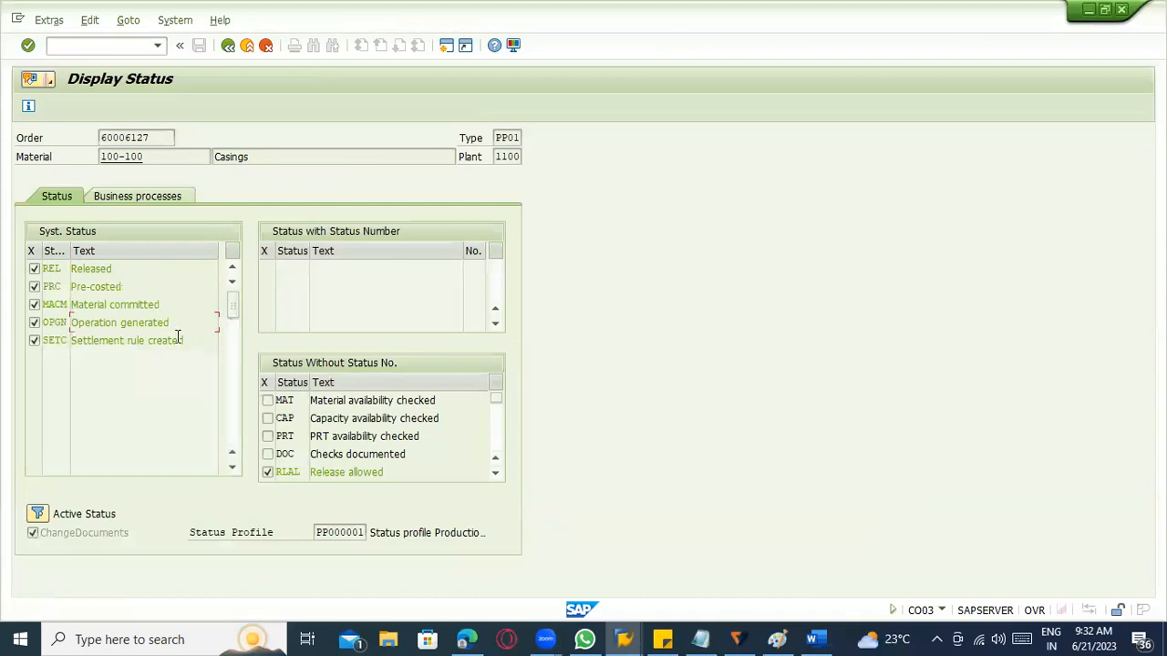
pyautogui.click(154, 325)
pyautogui.press('F3')
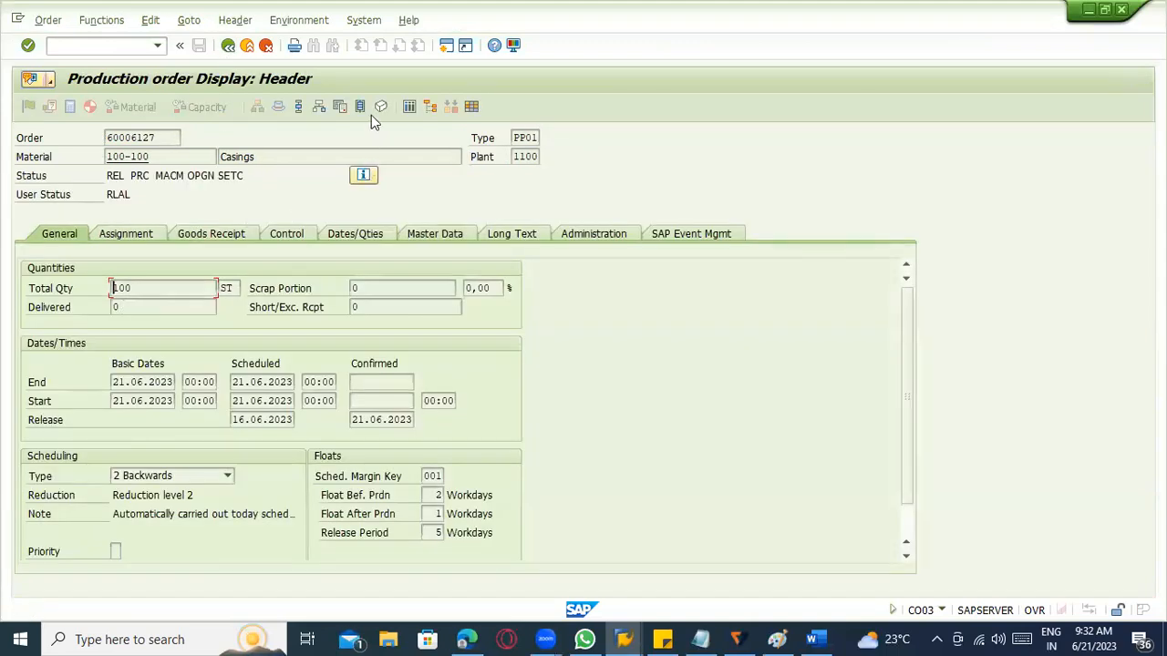
# Copy the production order number and open the time ticket confirmation transaction CO11N.
pyautogui.moveTo(178, 138); pyautogui.dragTo(91, 137)
pyautogui.hotkey('ctrl', 'c')
pyautogui.click(100, 45)
pyautogui.press('Return')
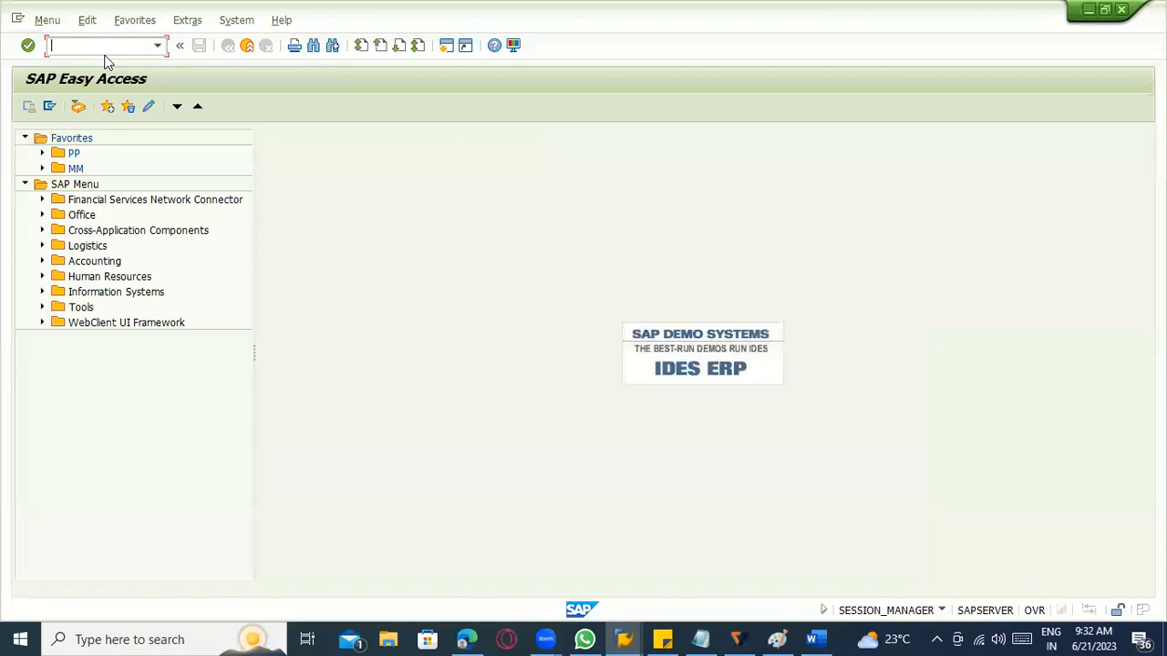
pyautogui.write('co11n')
pyautogui.press('Return')
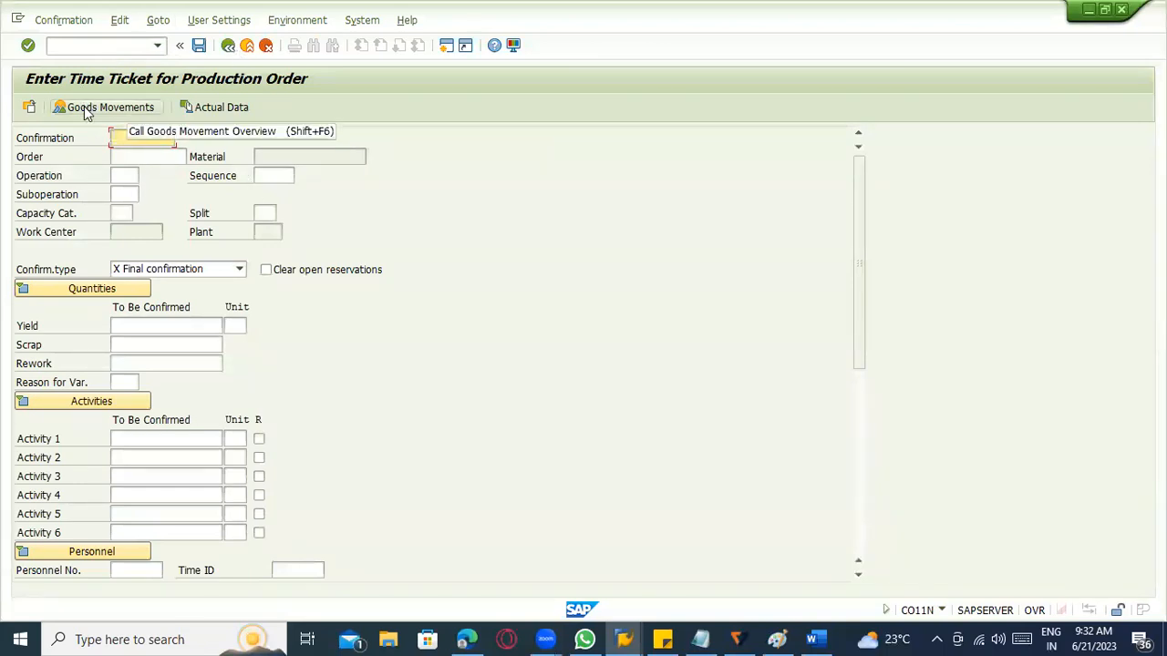
# Open transaction MIGO and set it to A07 Goods Issue with reference R08 Order.
pyautogui.click(71, 48)
pyautogui.write('/nmigo')
pyautogui.press('Return')
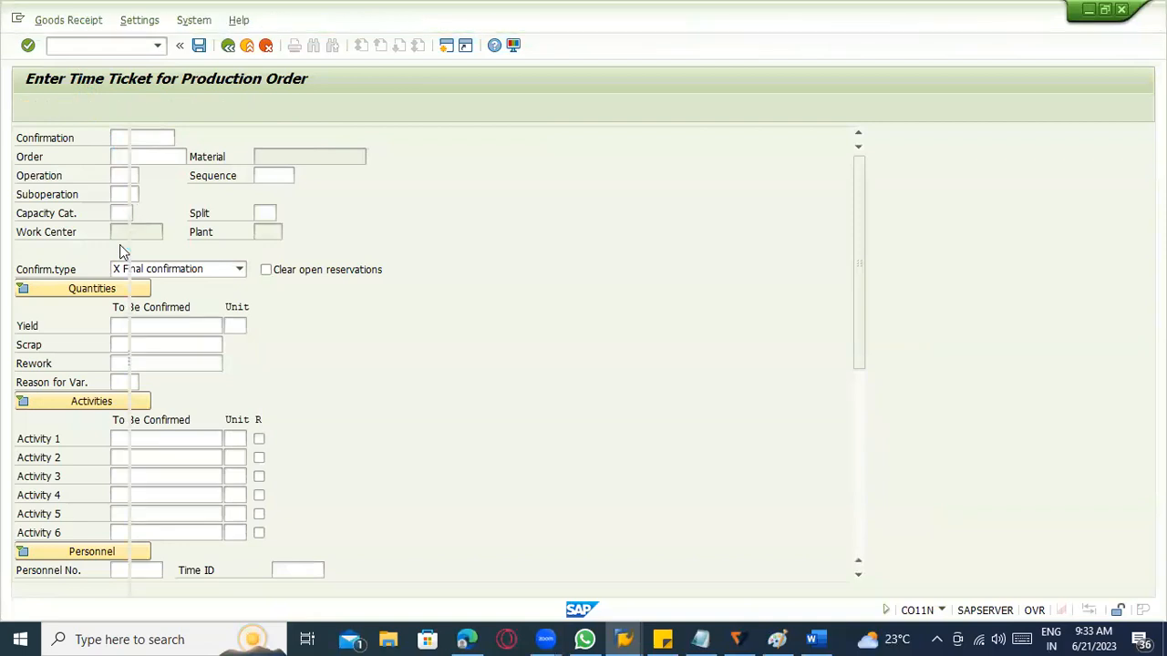
pyautogui.click(193, 137)
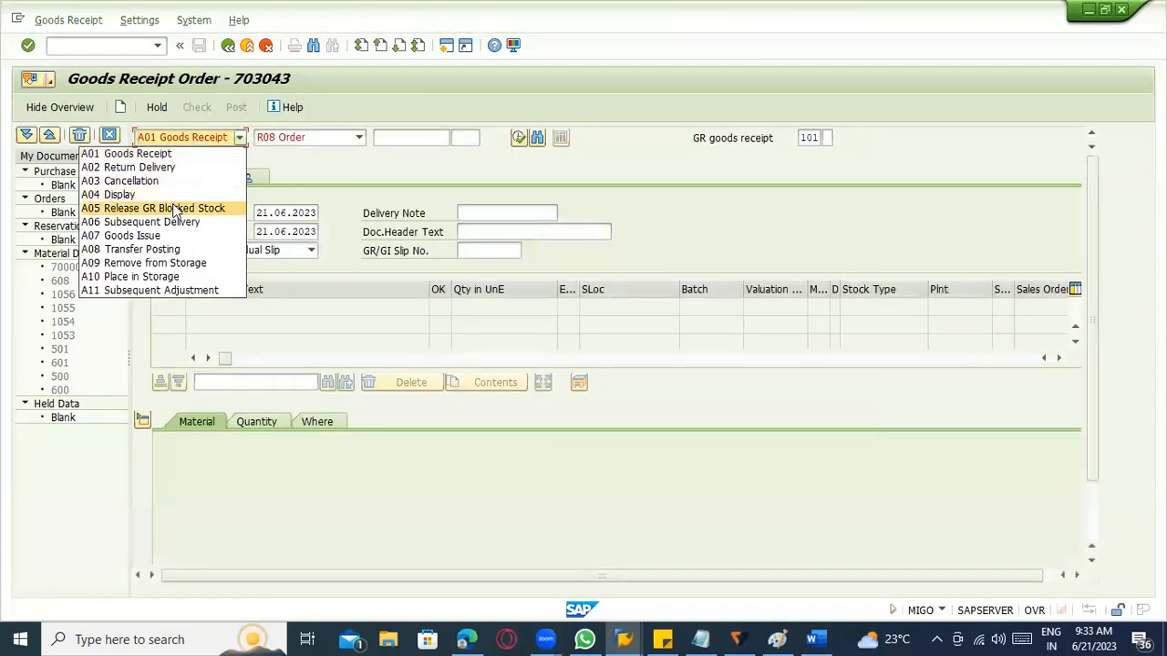
pyautogui.click(182, 235)
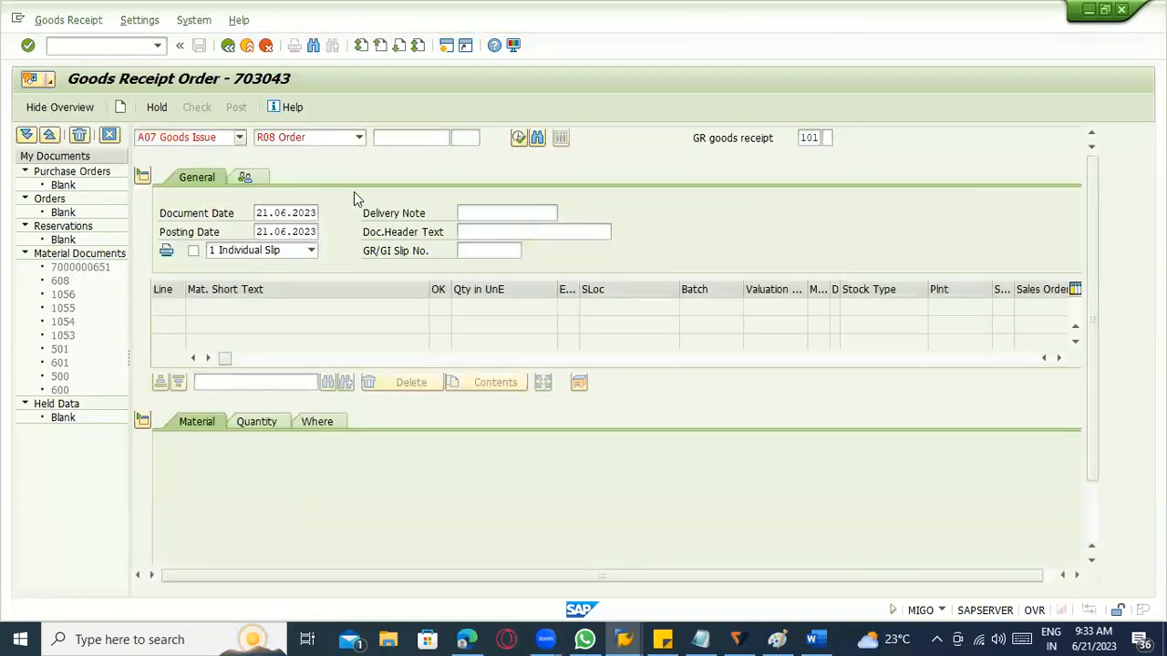
pyautogui.click(330, 138)
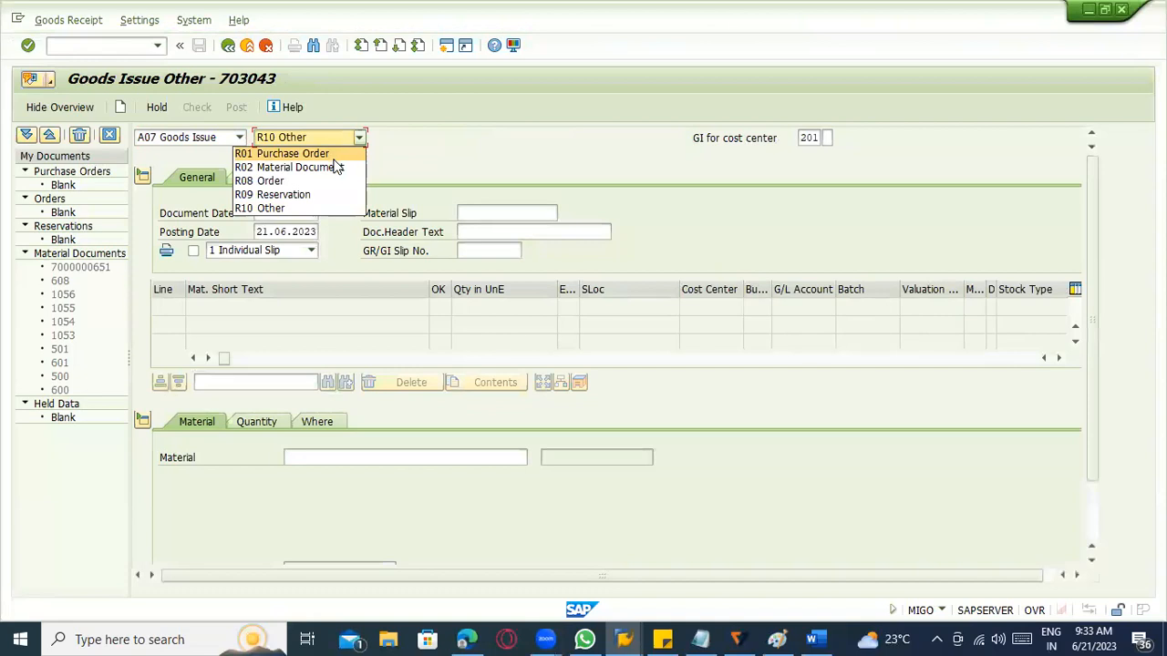
pyautogui.click(335, 181)
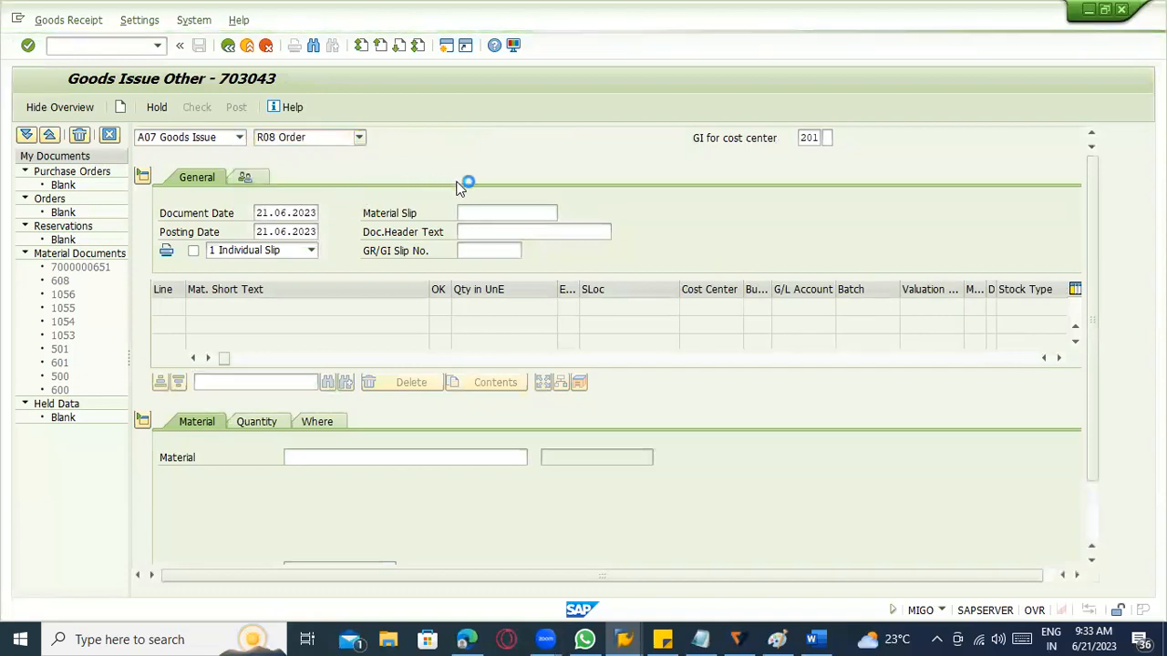
# Load the items for the copied production order number into the goods issue with movement type 261.
pyautogui.click(809, 138)
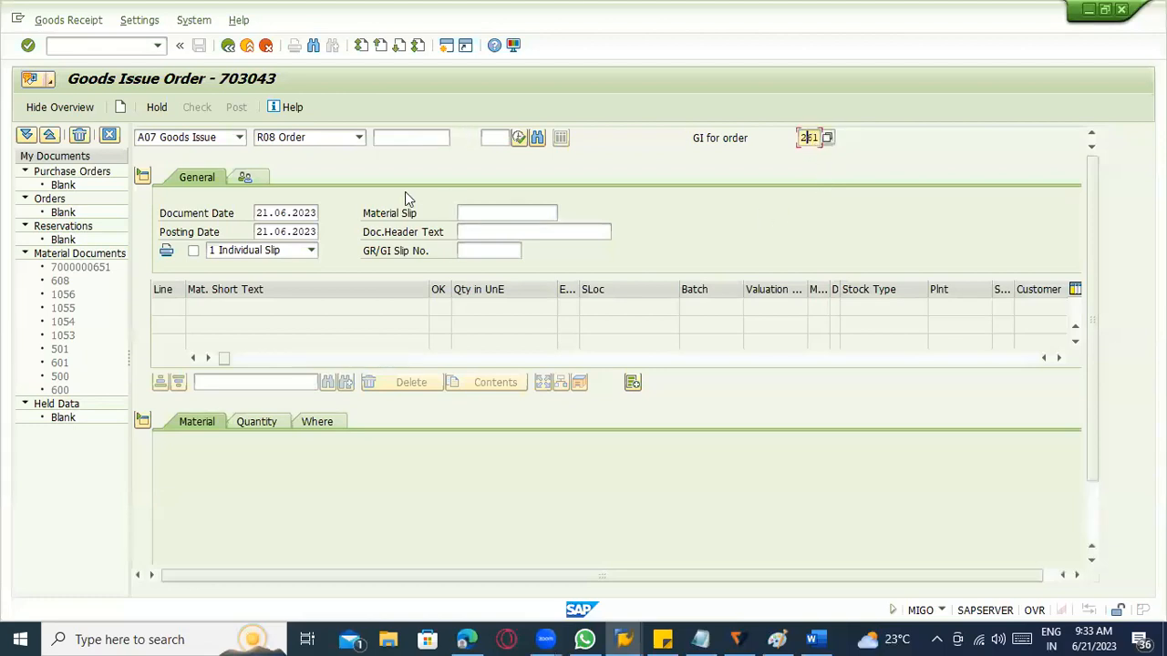
pyautogui.click(396, 144)
pyautogui.hotkey('ctrl', 'v')
pyautogui.press('Return')
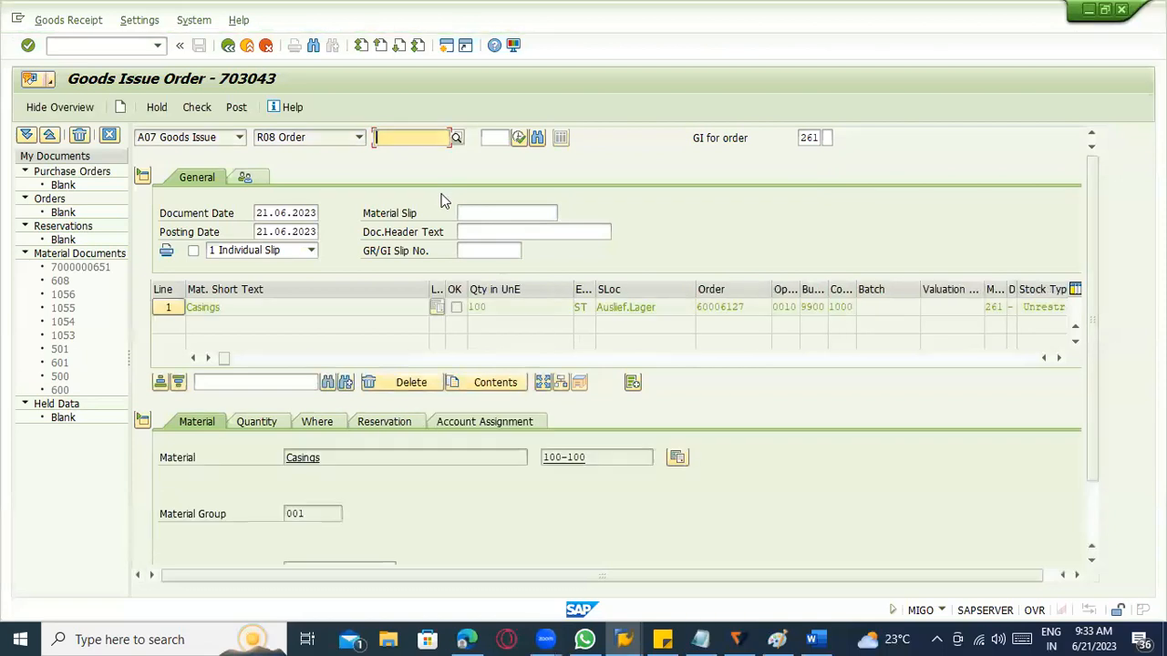
# Examine the Casings item's quantity, plant, storage location and reservation details in the goods issue.
pyautogui.click(235, 308)
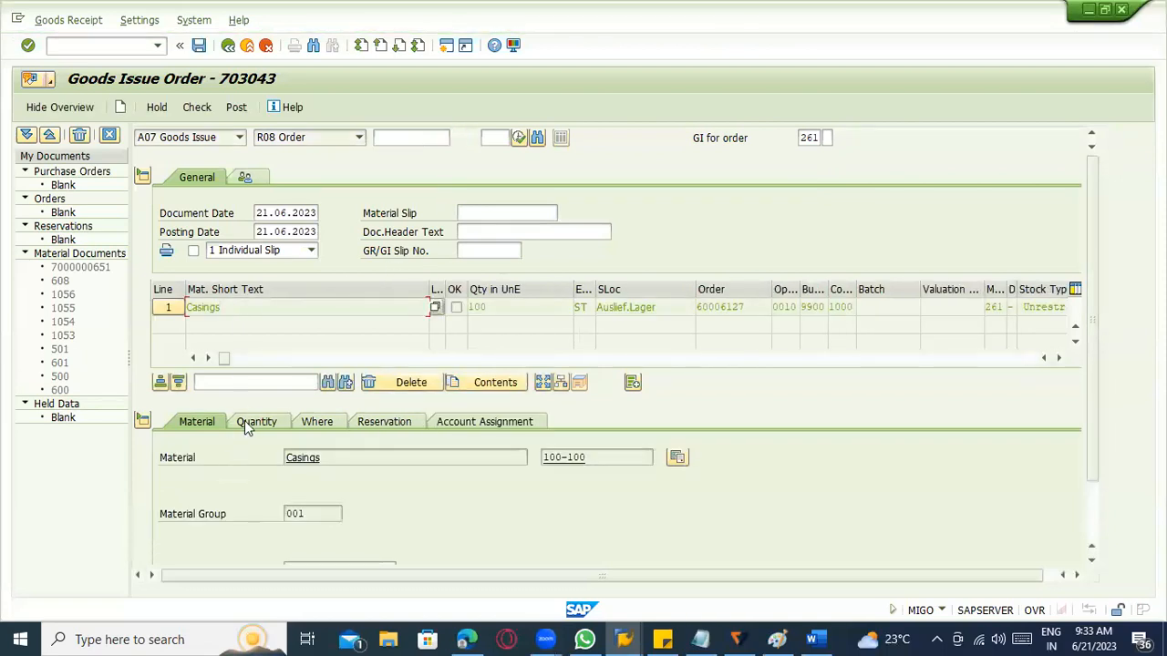
pyautogui.click(248, 420)
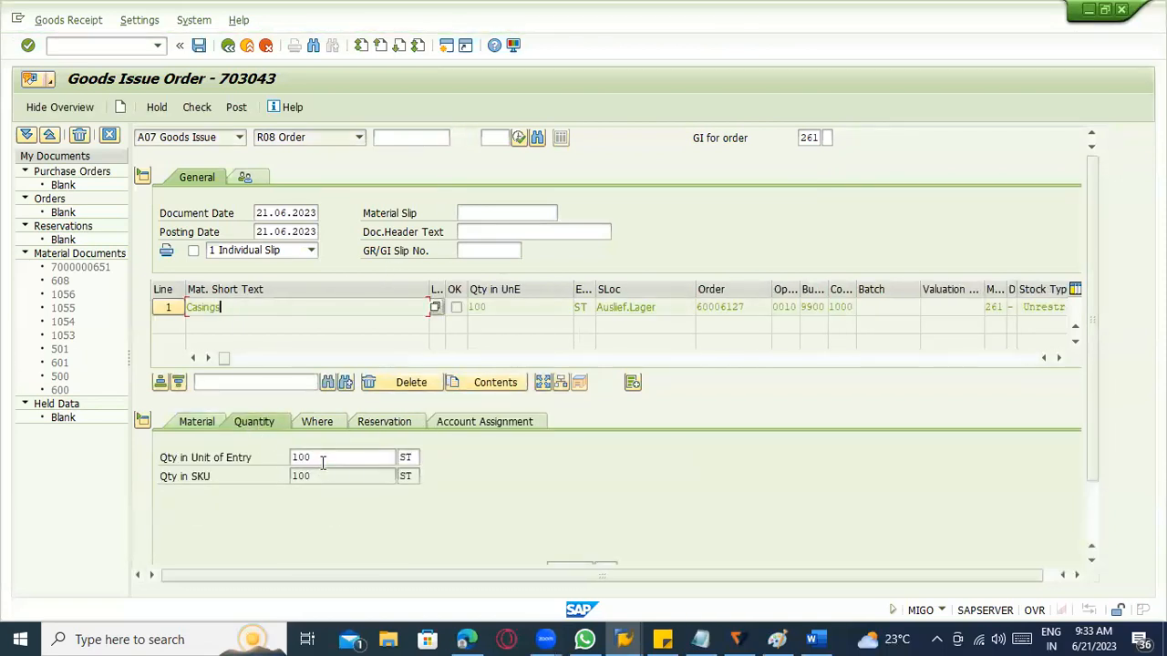
pyautogui.click(323, 461)
pyautogui.click(317, 422)
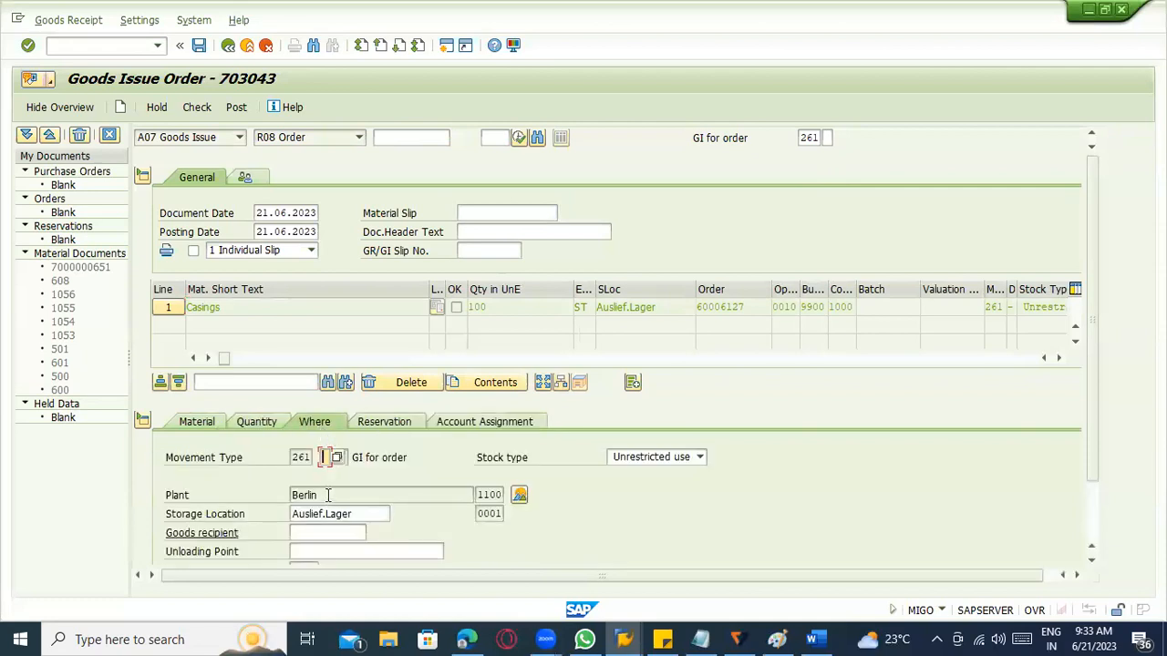
pyautogui.click(328, 515)
pyautogui.click(331, 496)
pyautogui.click(333, 514)
pyautogui.click(331, 496)
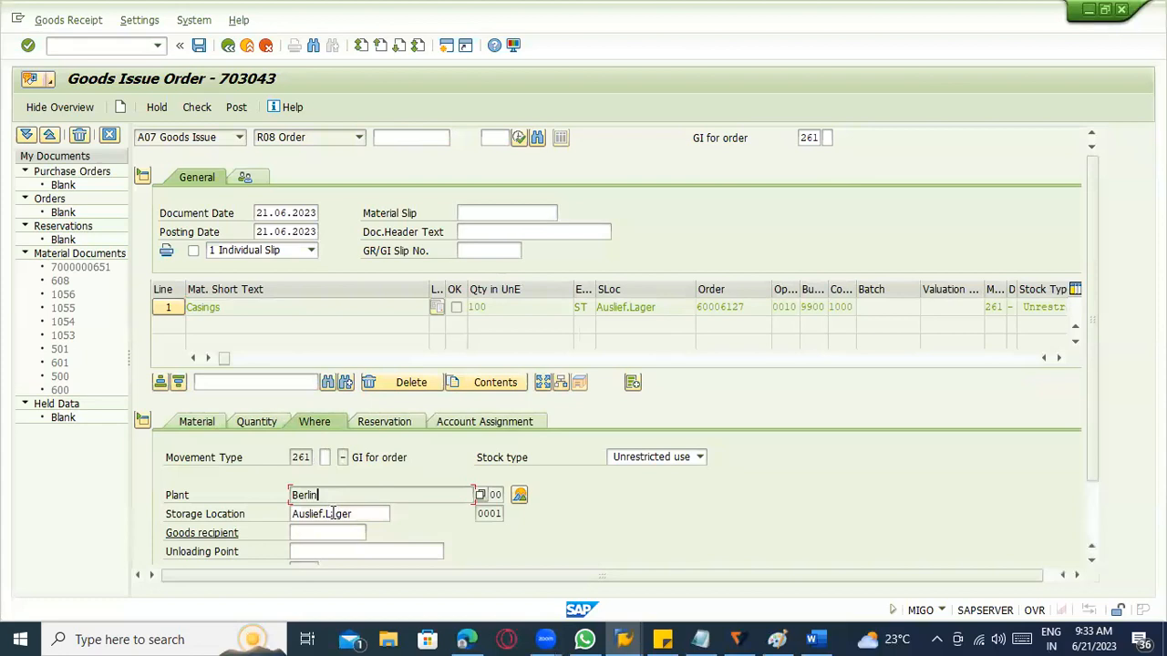
pyautogui.click(380, 425)
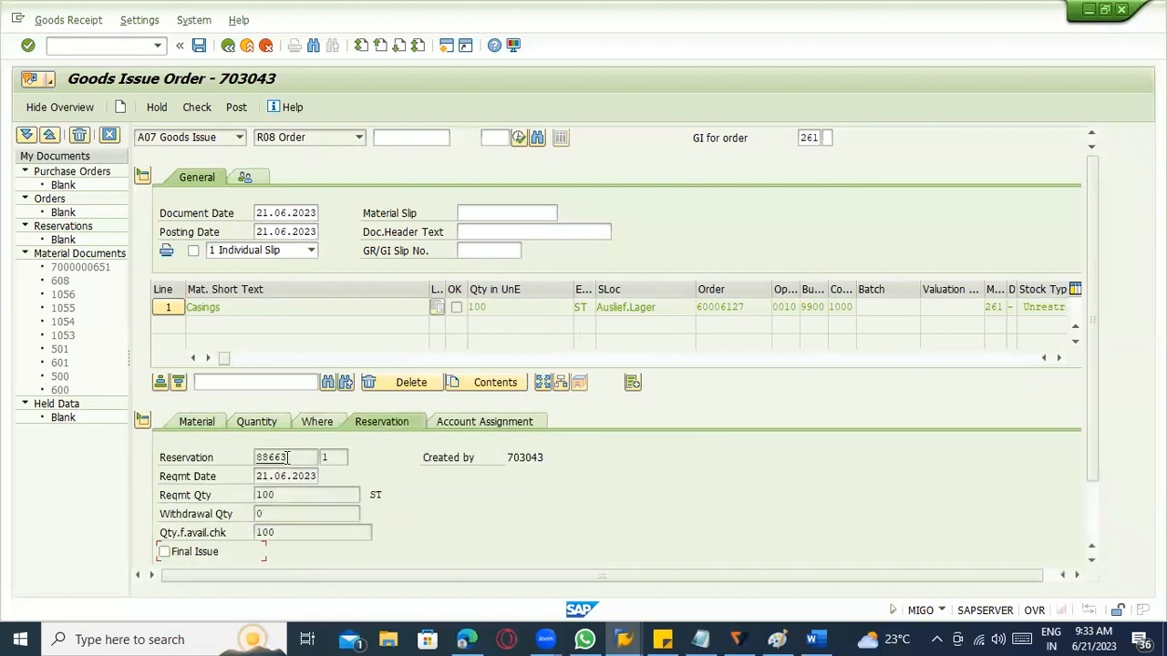
pyautogui.doubleClick(253, 457)
# Display the production order again in transaction CO03 and review its general header data.
pyautogui.click(118, 45)
pyautogui.press('Return')
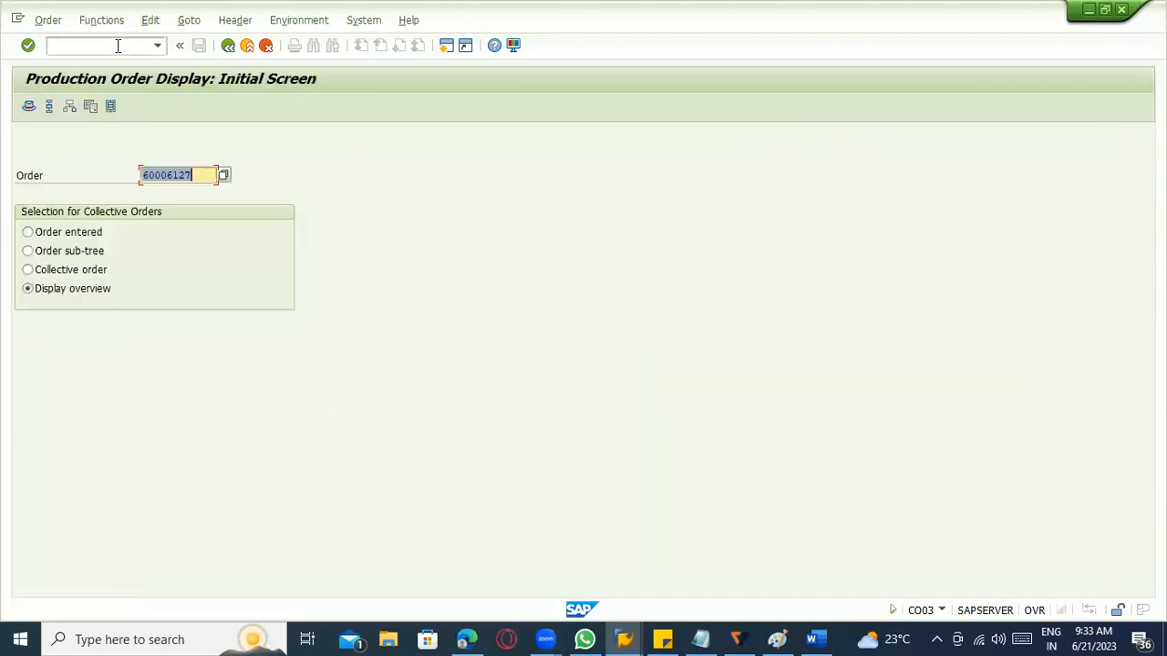
pyautogui.press('Return')
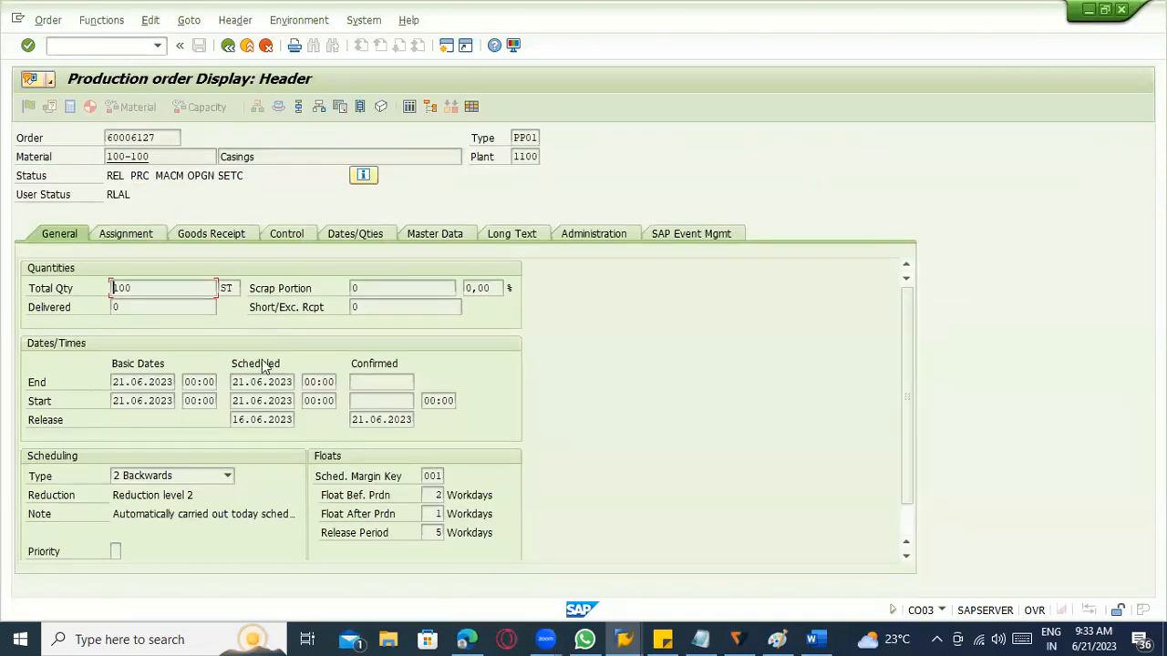
pyautogui.scroll(-2, 250, 327)
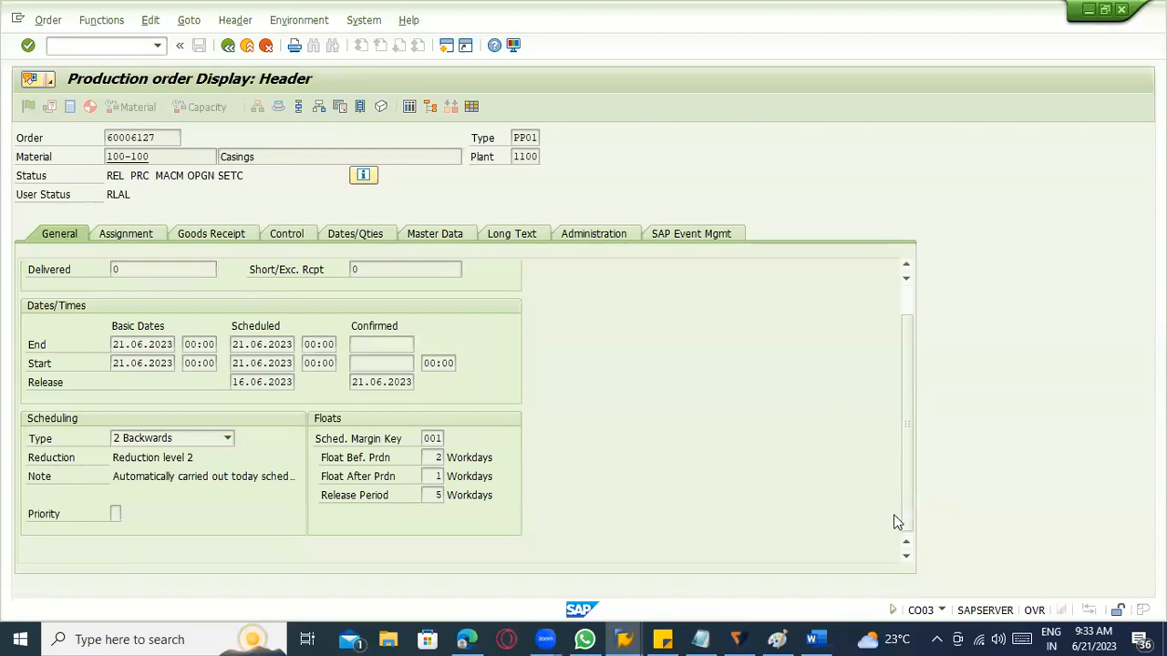
pyautogui.scroll(2, 211, 286)
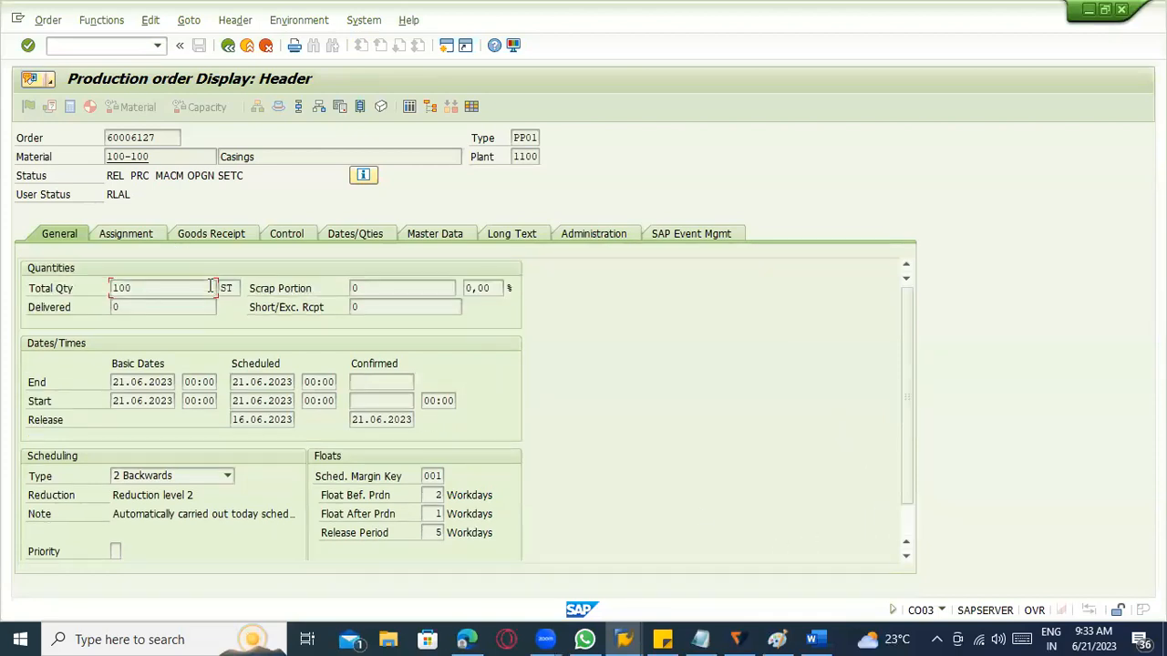
# Copy the reservation number from the production order's assignment data.
pyautogui.click(143, 235)
pyautogui.scroll(-3, 311, 420)
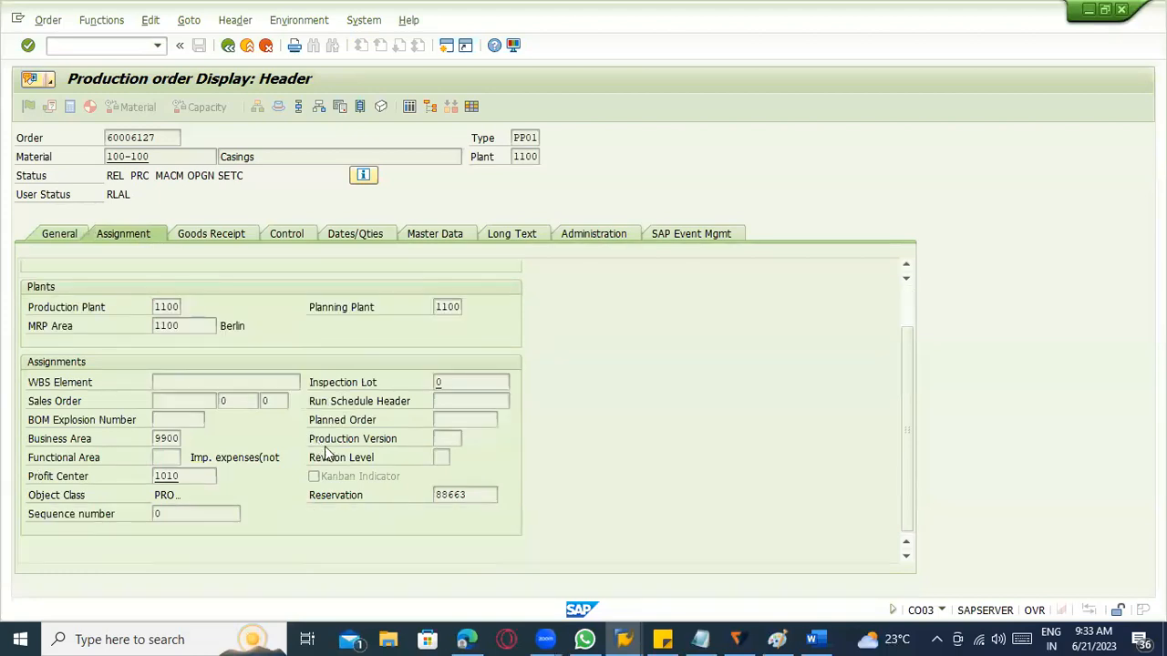
pyautogui.click(453, 495)
pyautogui.moveTo(474, 497); pyautogui.dragTo(362, 495)
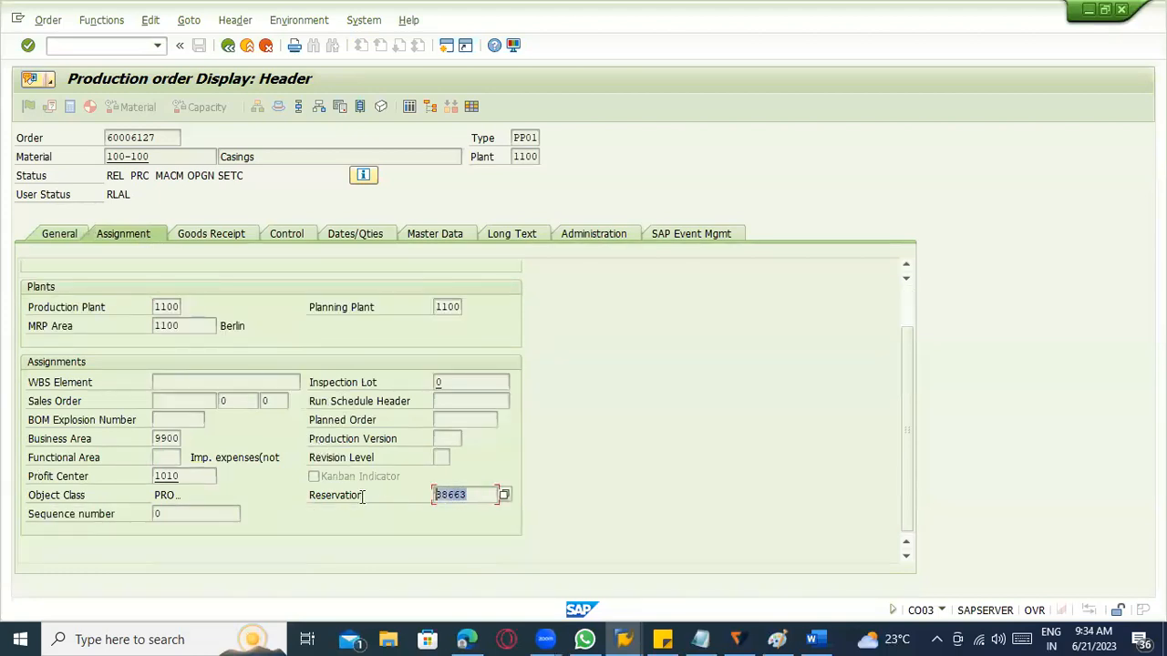
pyautogui.hotkey('ctrl', 'c')
# Display the copied reservation number in transaction MB23 and check its material item and movement type.
pyautogui.click(98, 45)
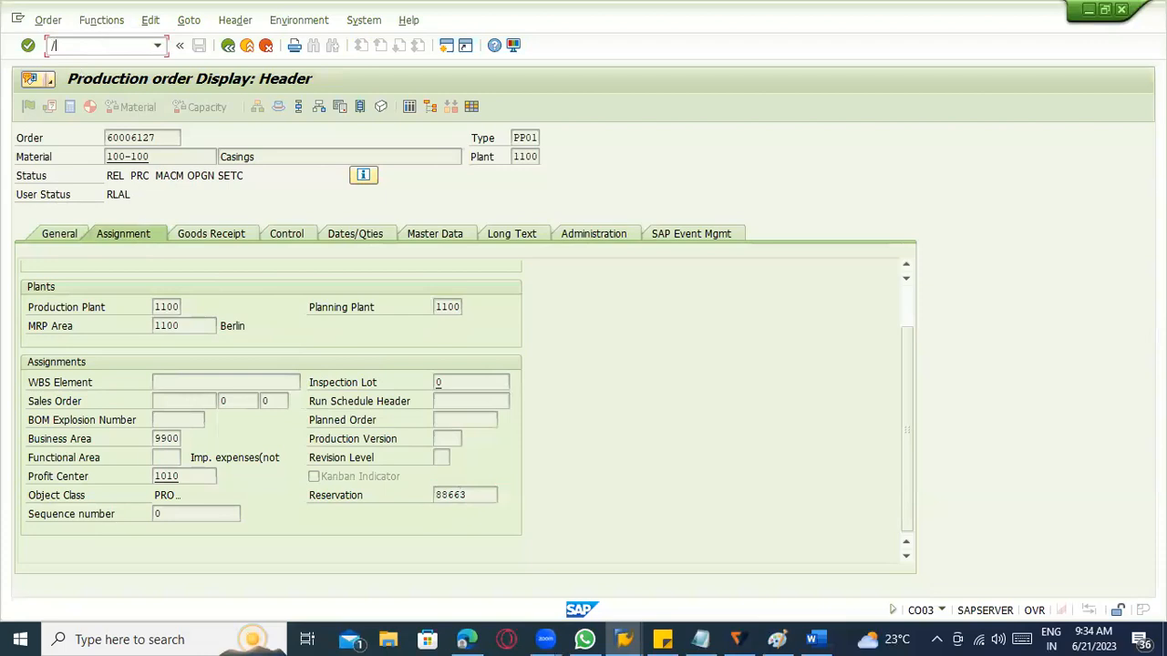
pyautogui.write('/nmb23')
pyautogui.press('Return')
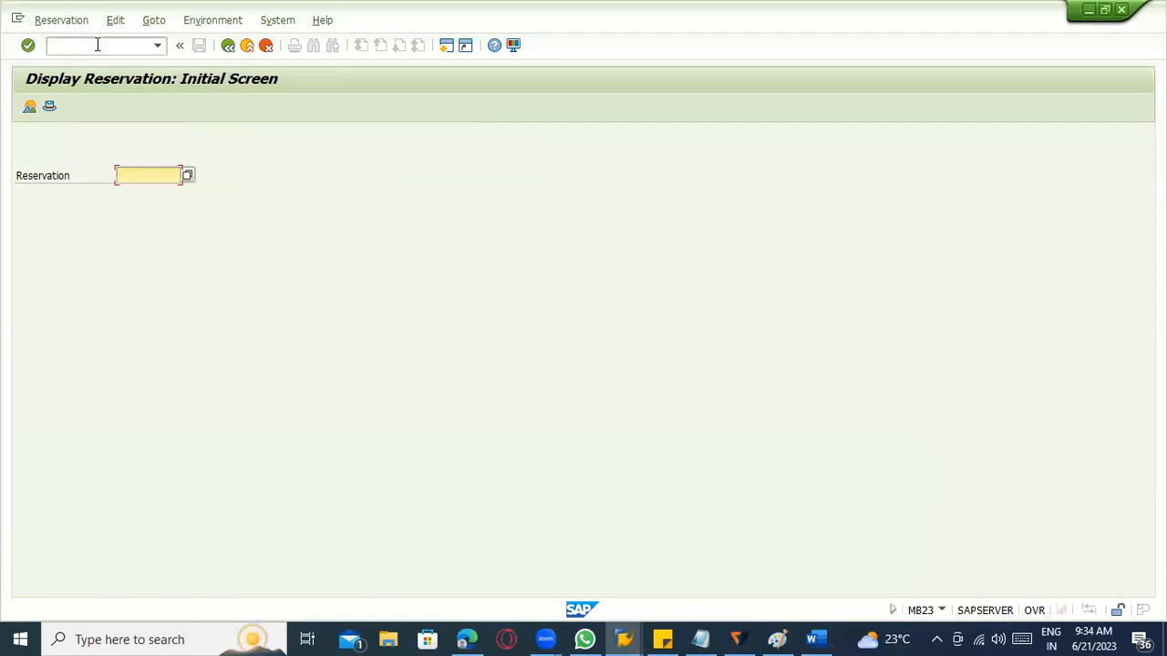
pyautogui.write('88663')
pyautogui.press('Return')
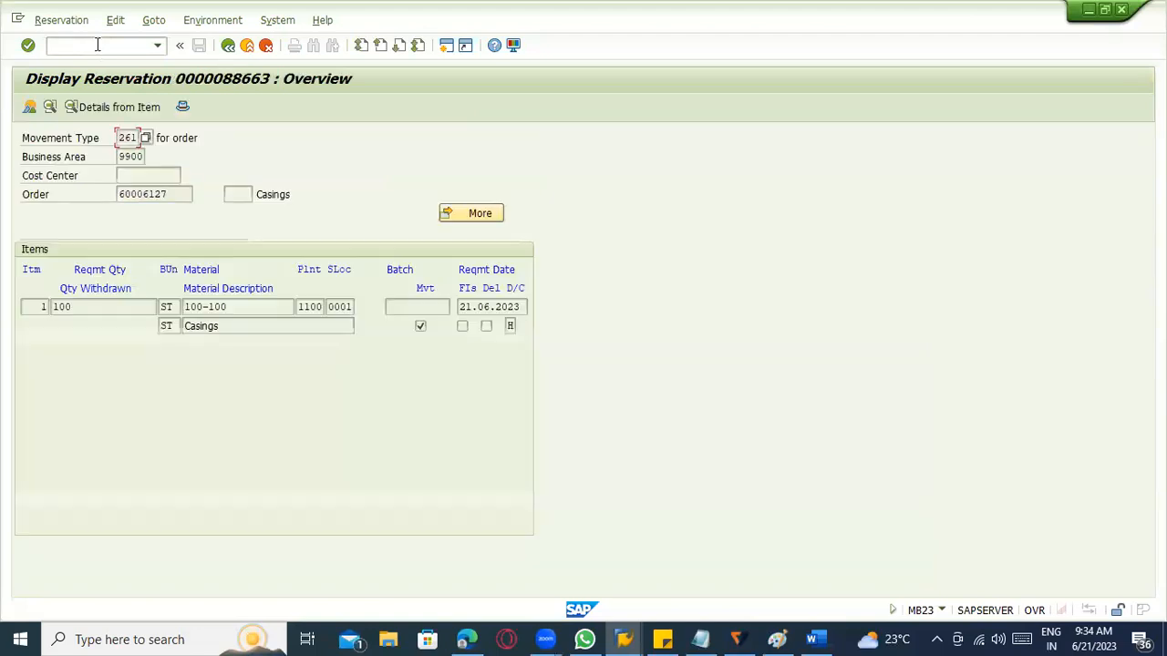
pyautogui.click(230, 308)
pyautogui.click(129, 139)
# Switch to the other SAP session and display the MD04 stock/requirements list for material 100-100 in plant 1100.
pyautogui.hotkey('alt', 'Tab')
pyautogui.write('/nmd04')
pyautogui.press('Return')
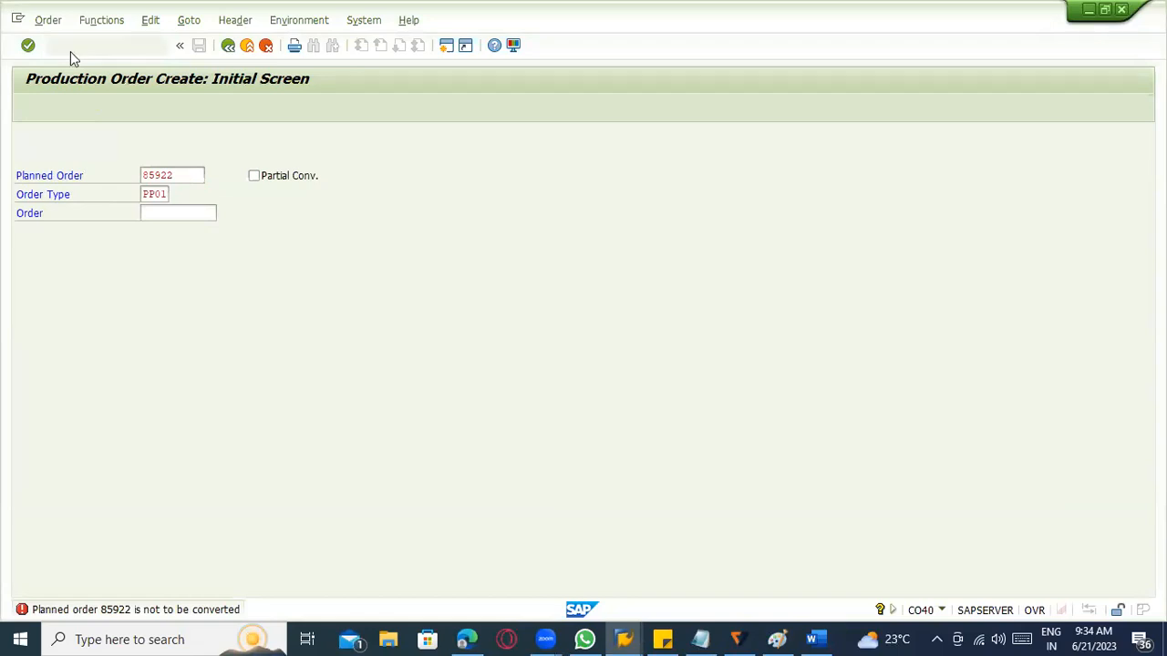
pyautogui.press('Return')
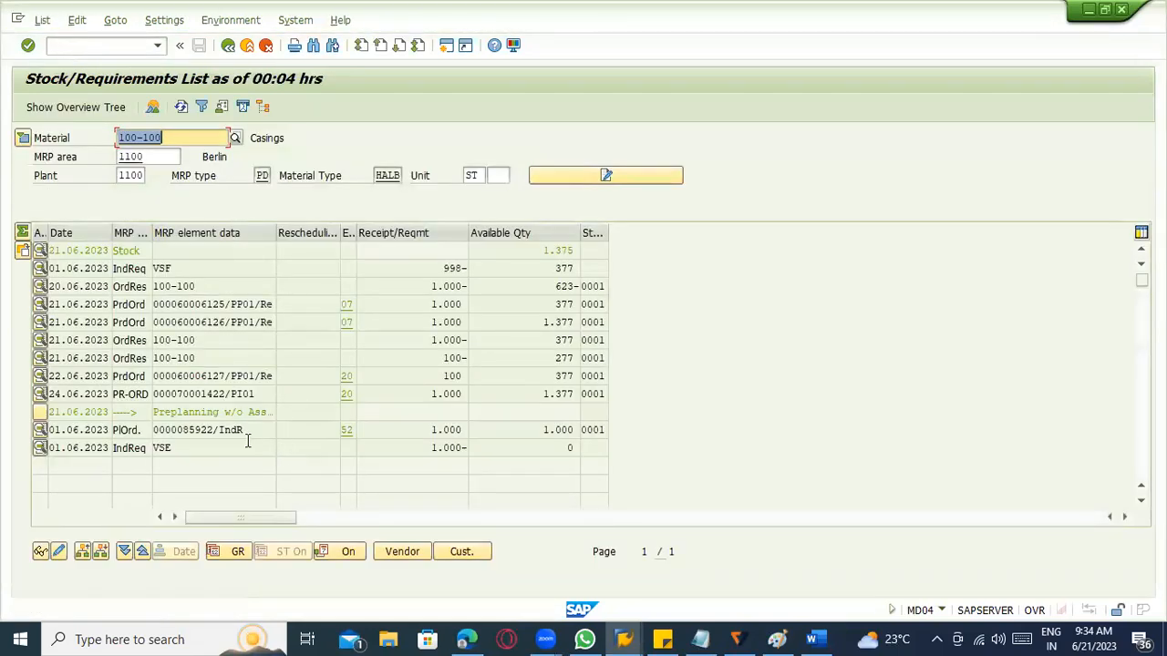
# Fit the Exception column to its heading and check the exception of the production order dated 22.06.2023.
pyautogui.click(193, 308)
pyautogui.click(202, 379)
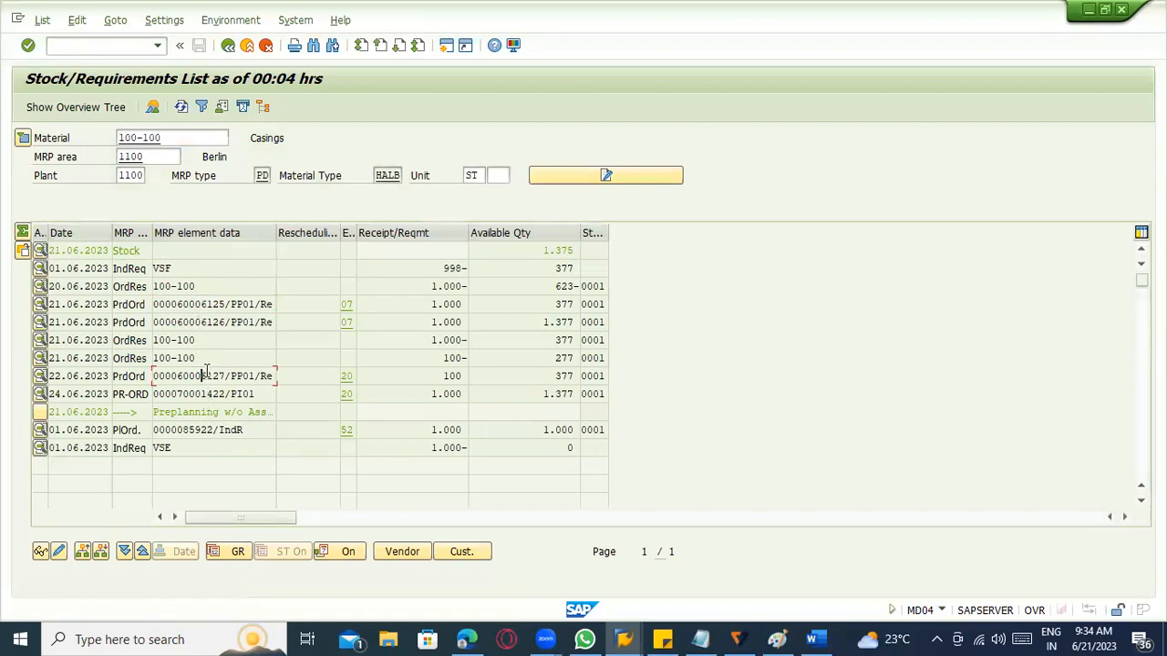
pyautogui.doubleClick(355, 234)
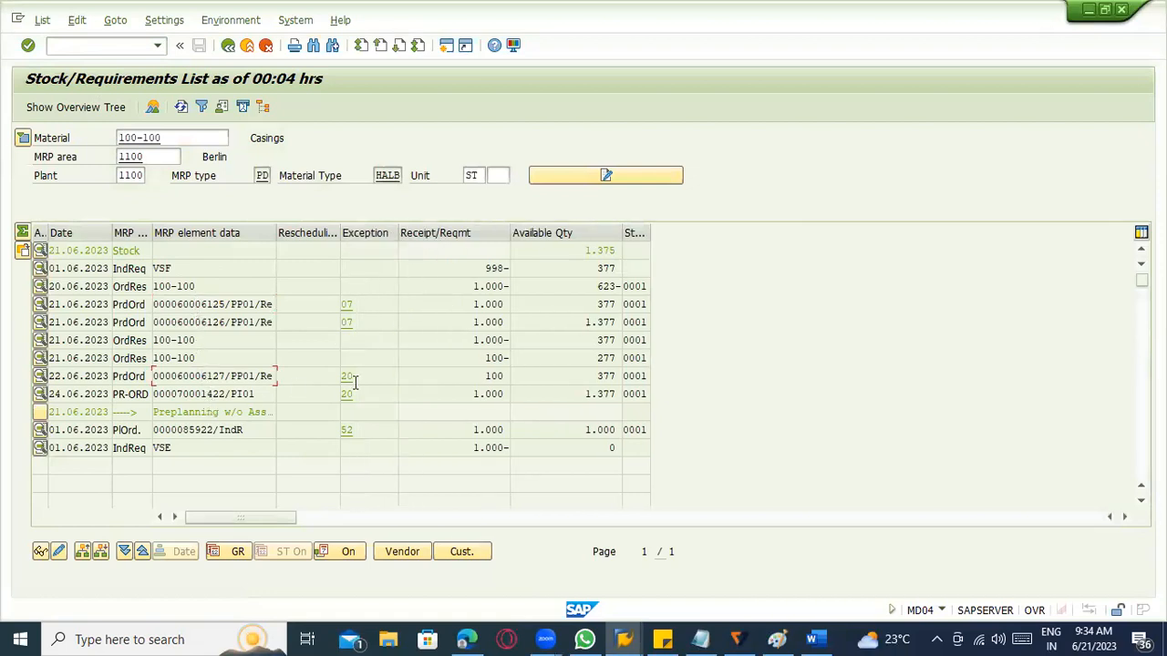
pyautogui.click(362, 380)
# Review the list of MRP exception messages by selection group, close it and return to the stock/requirements initial screen.
pyautogui.doubleClick(405, 381)
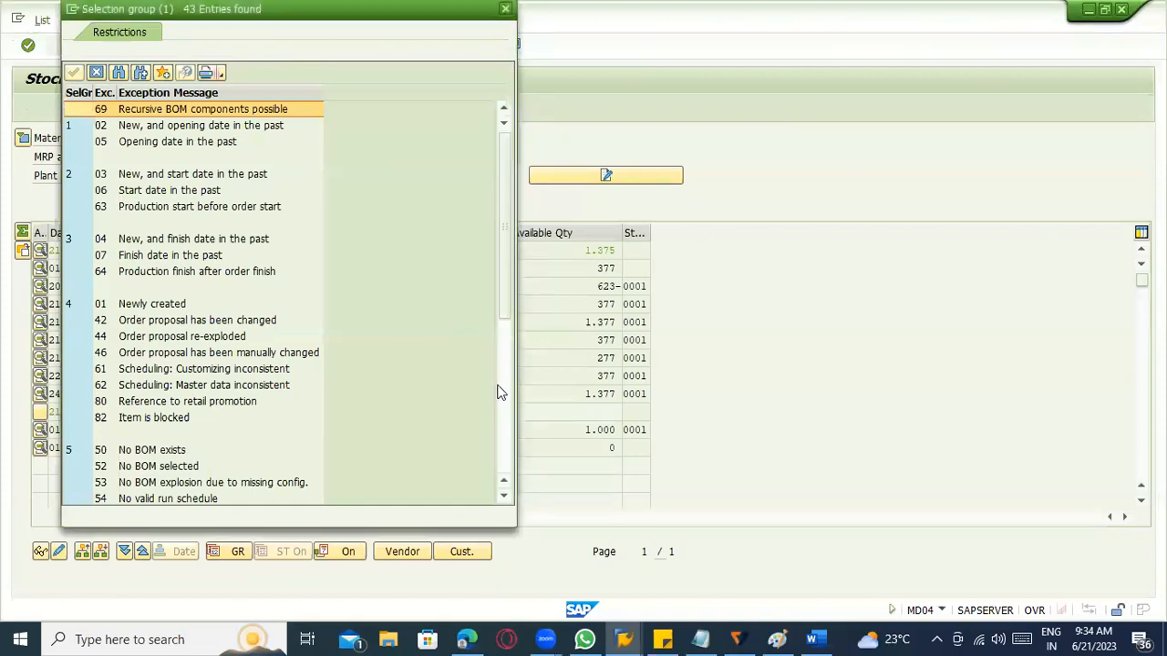
pyautogui.scroll(-5, 498, 390)
pyautogui.moveTo(503, 397); pyautogui.dragTo(508, 449)
pyautogui.moveTo(182, 22); pyautogui.dragTo(349, 182)
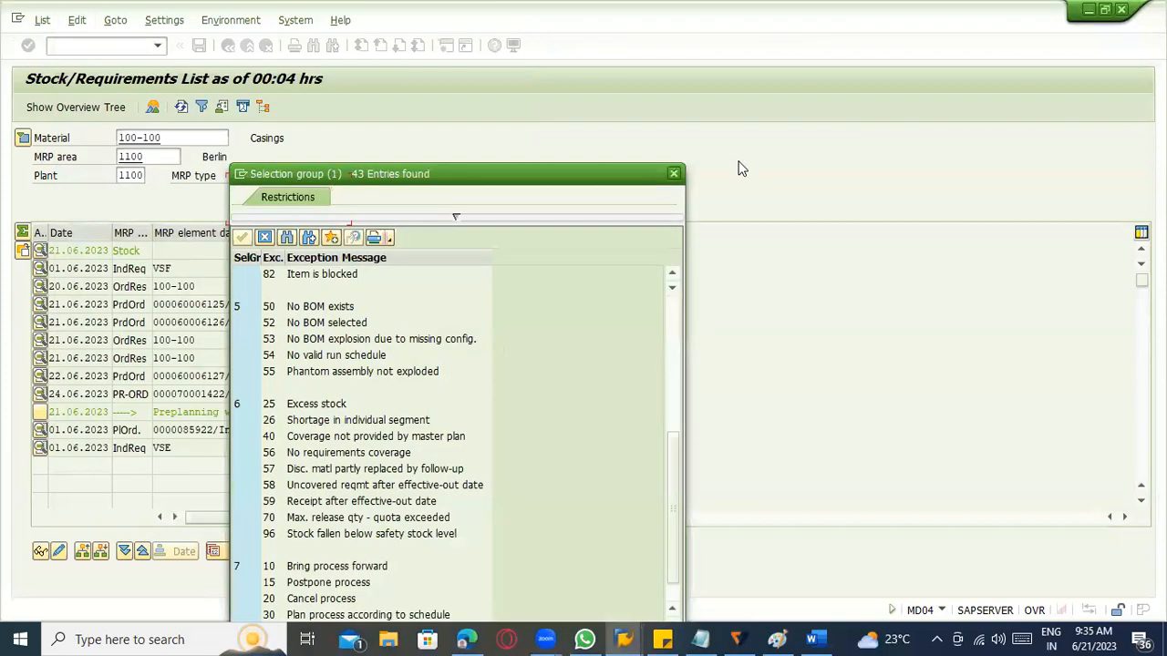
pyautogui.click(676, 176)
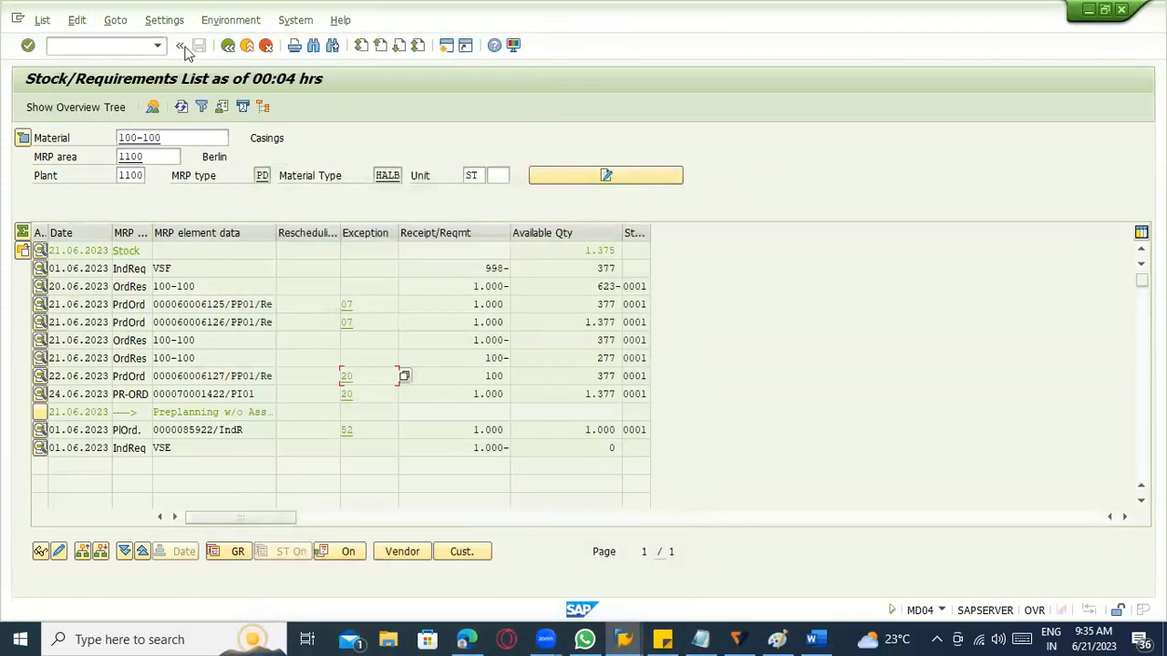
pyautogui.press('F3')
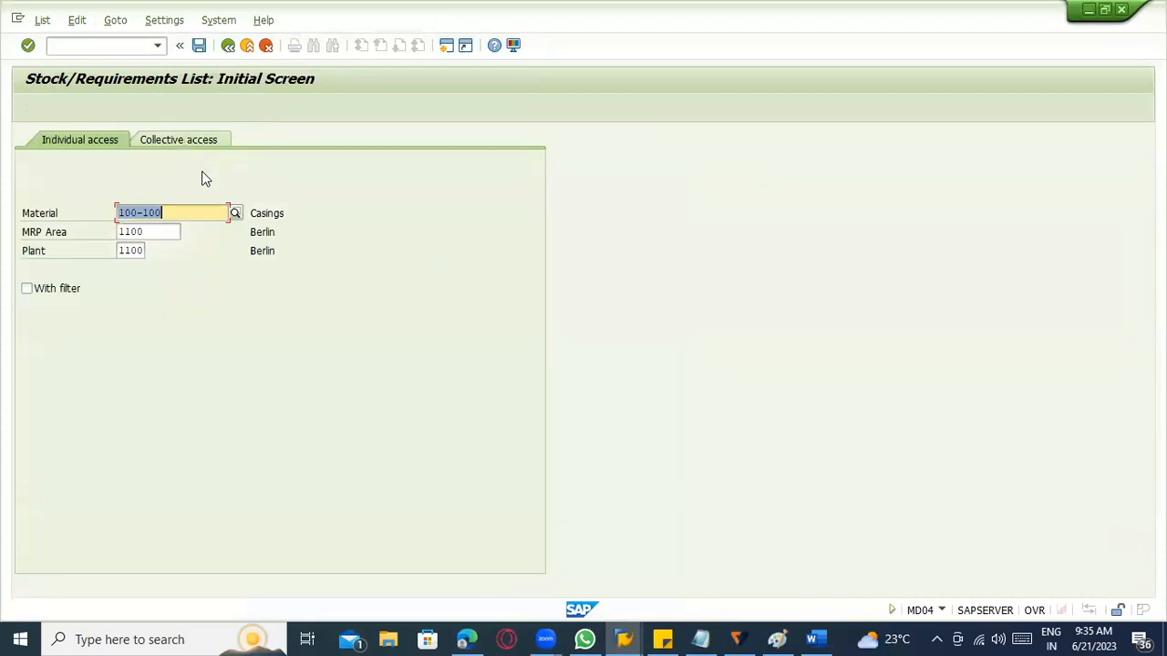
# Start transaction MB23 from the MD04 session and display the overview of the proposed reservation.
pyautogui.press('F3')
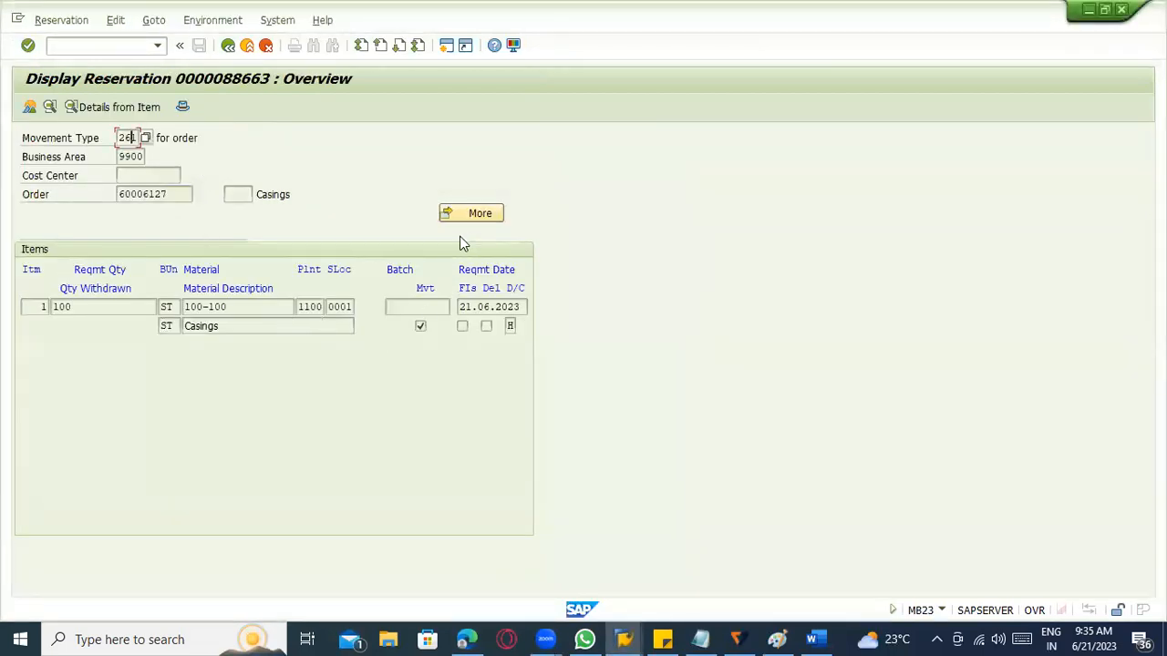
pyautogui.hotkey('alt', 'Tab')
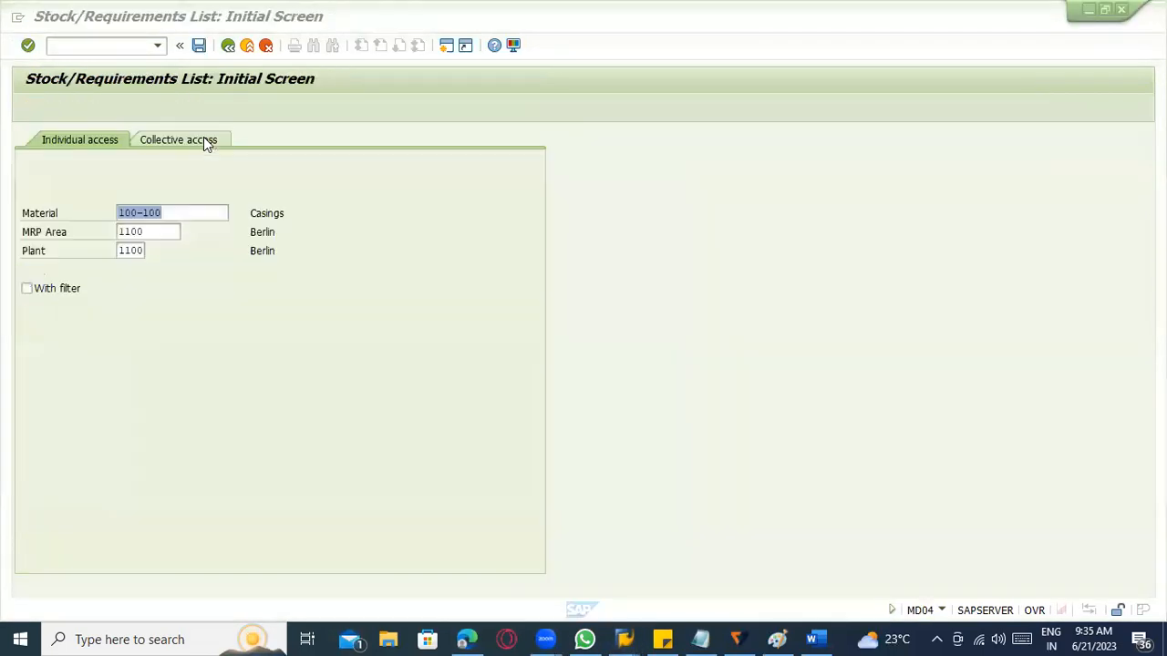
pyautogui.click(81, 47)
pyautogui.write('/nmb23')
pyautogui.press('Return')
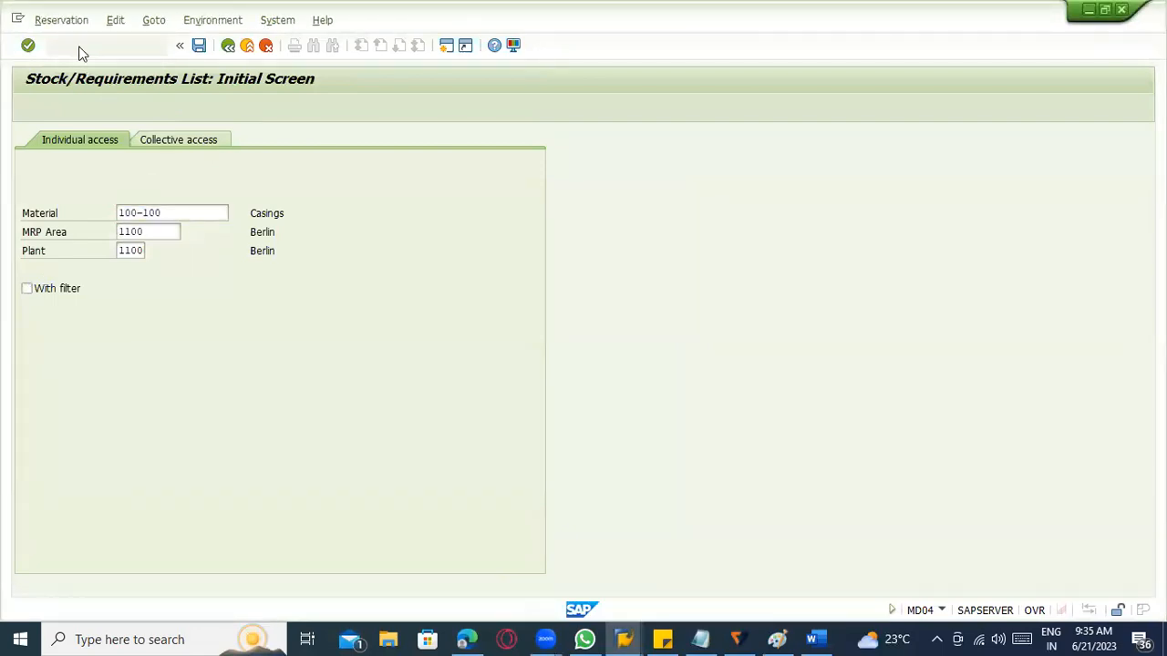
pyautogui.press('Return')
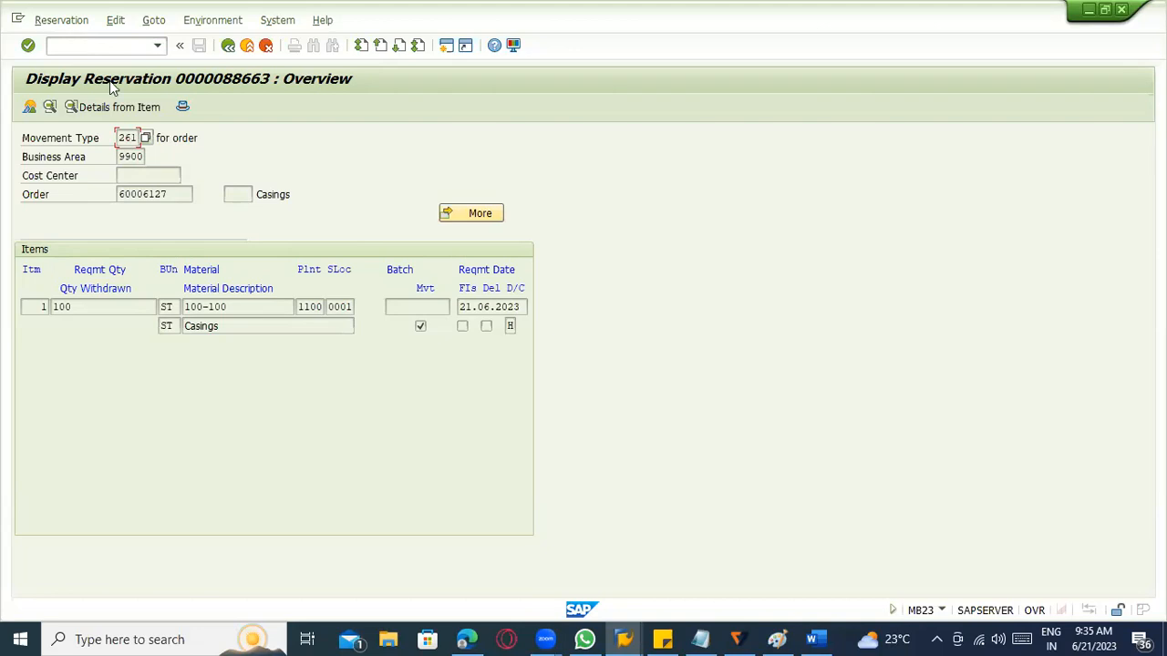
# Check the reservation item's details and its additional account assignment in the Coding Block, and return to the overview.
pyautogui.click(92, 107)
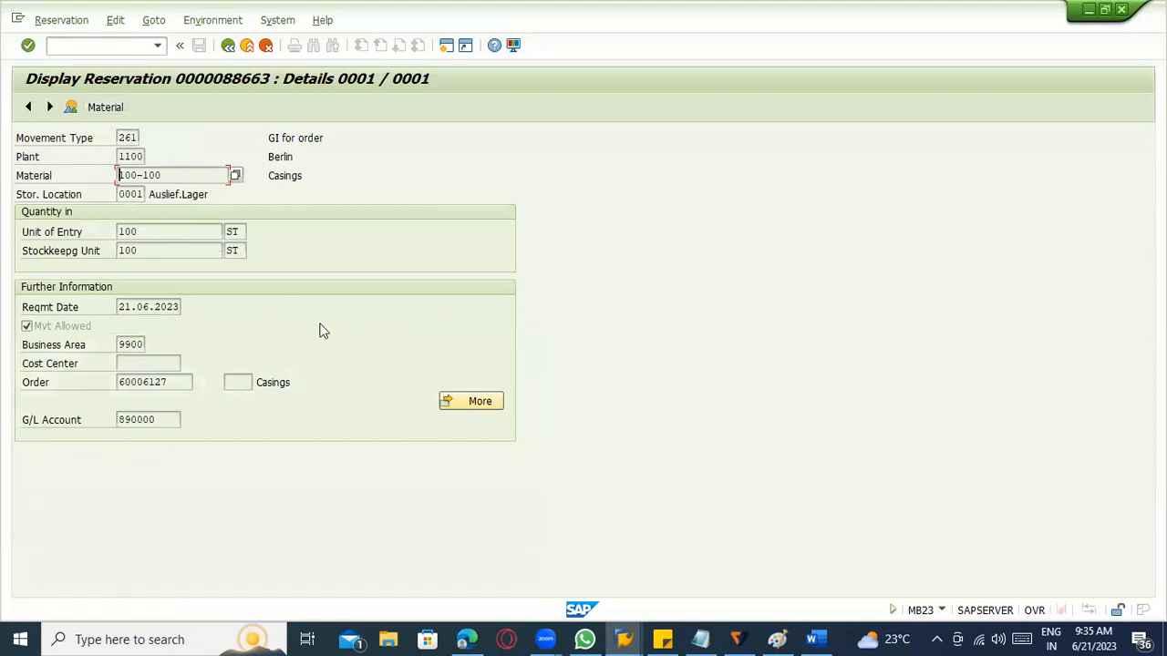
pyautogui.click(462, 403)
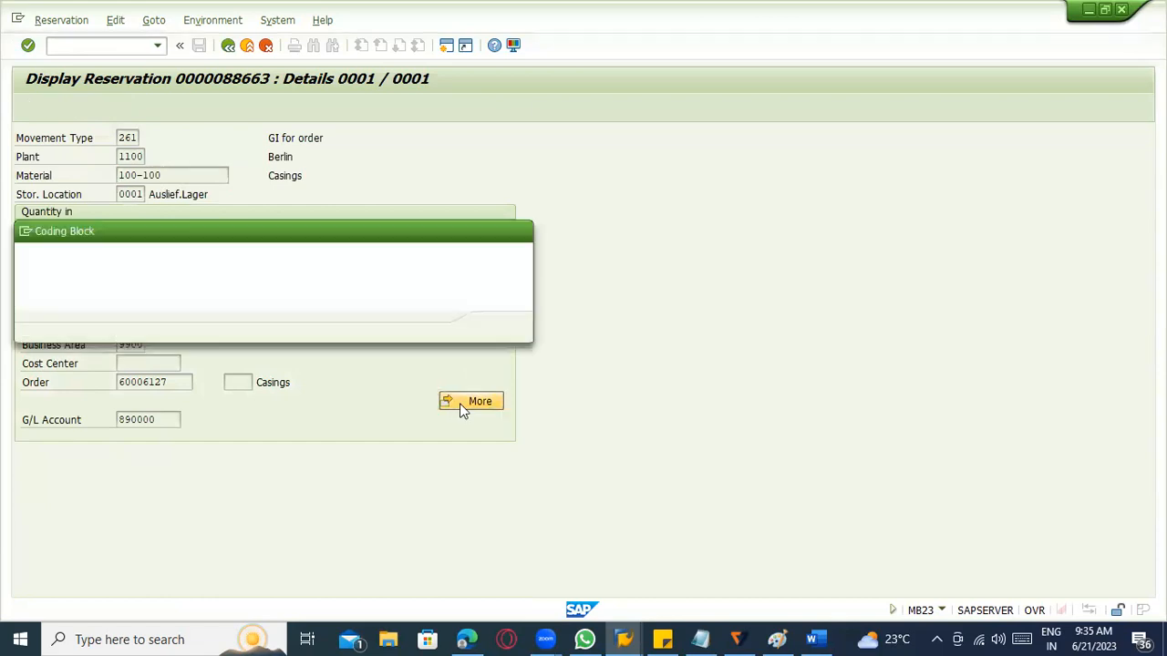
pyautogui.moveTo(166, 298); pyautogui.dragTo(68, 292)
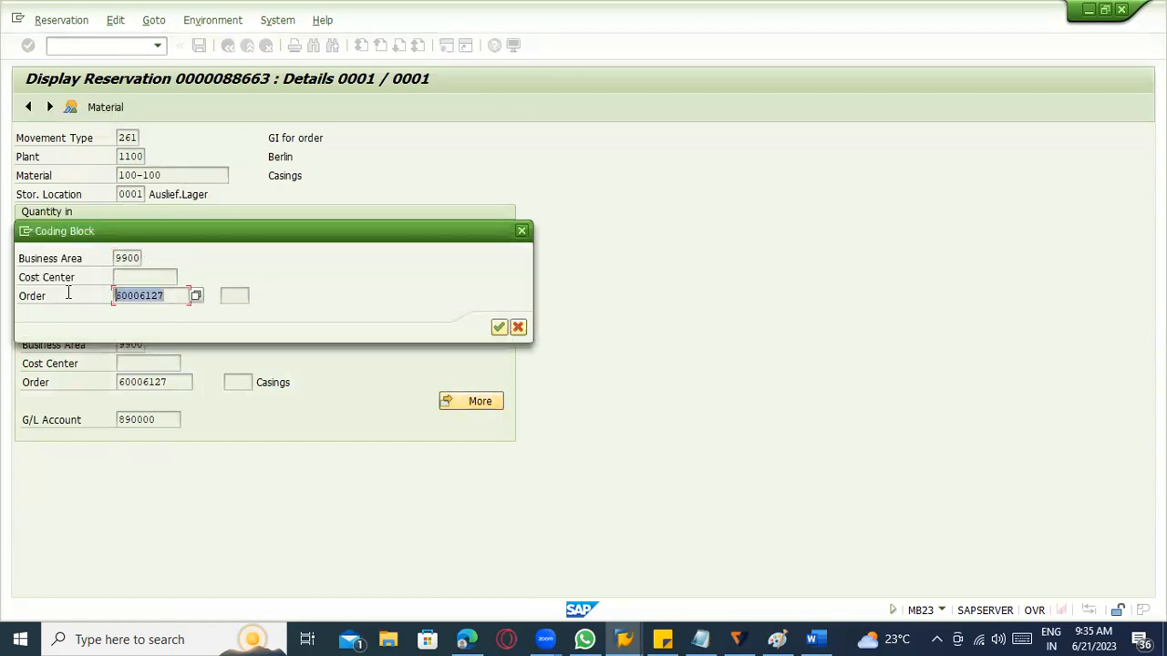
pyautogui.click(521, 232)
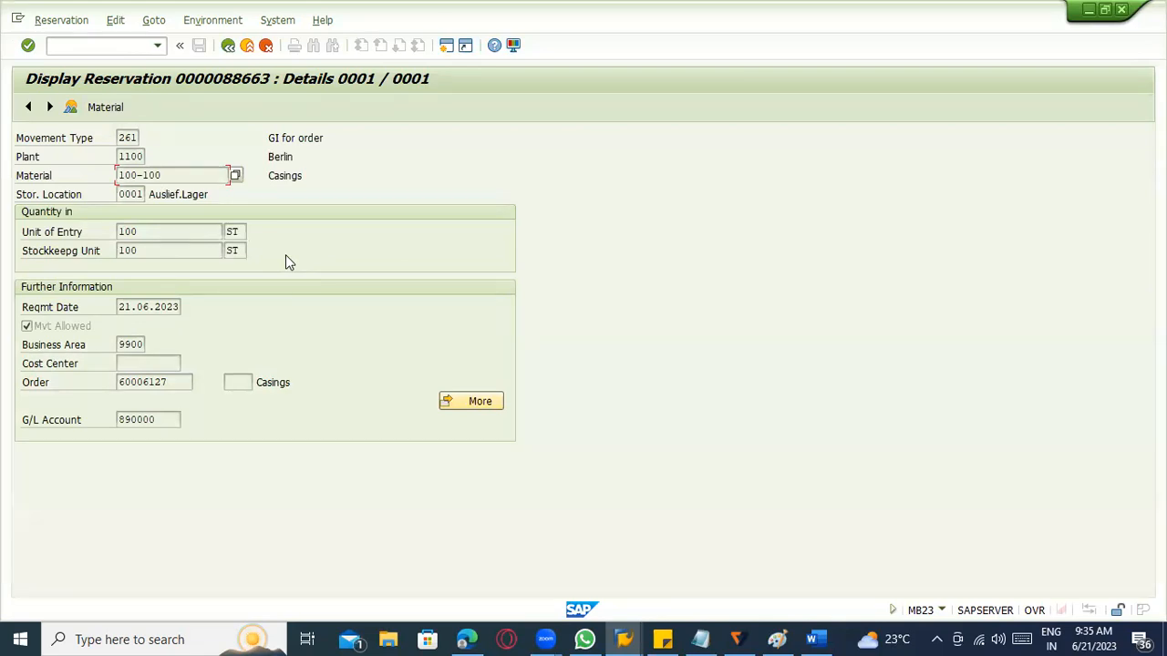
pyautogui.click(228, 44)
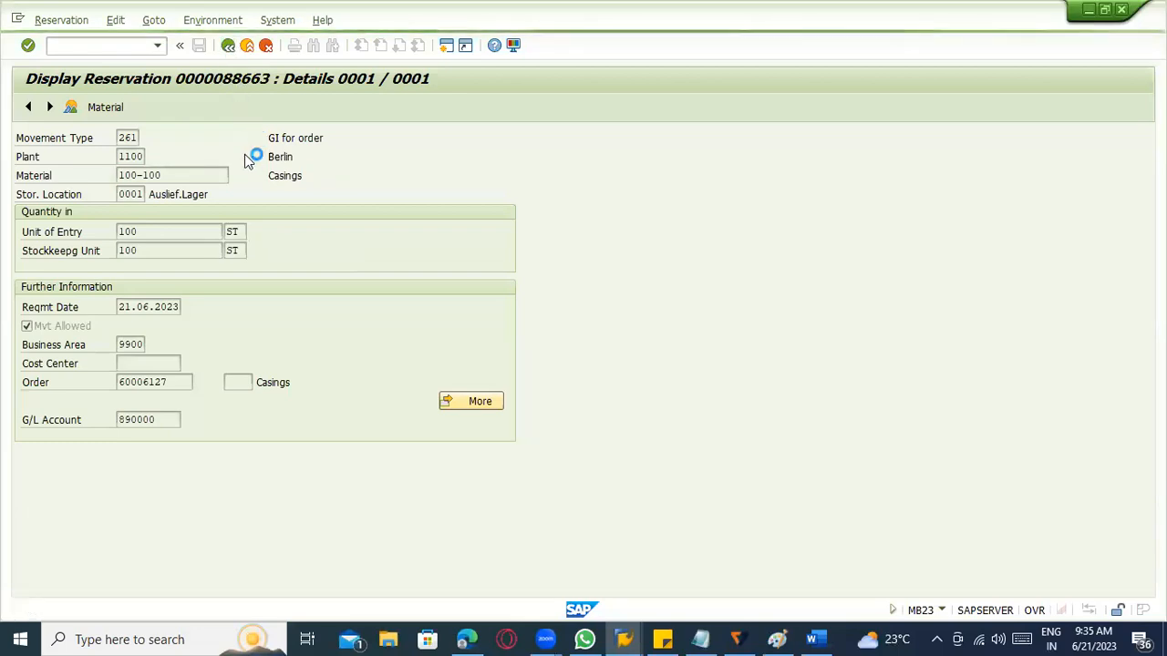
# Leave the reservation display and reopen the same reservation's overview from the MB23 initial screen.
pyautogui.click(116, 306)
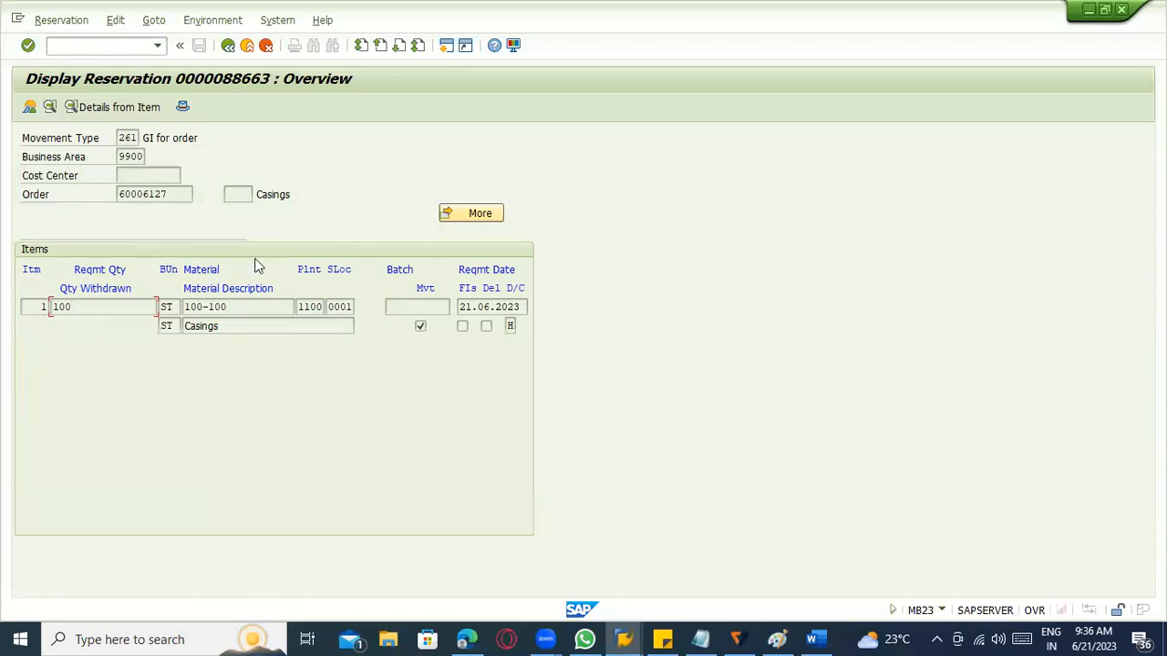
pyautogui.click(246, 45)
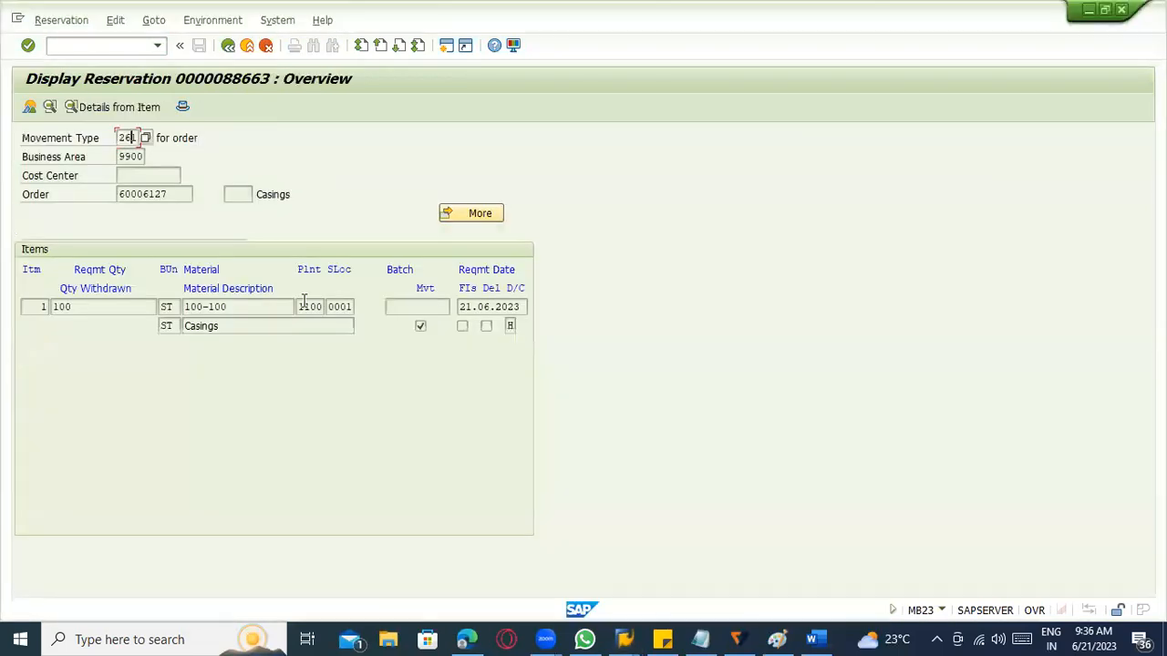
pyautogui.click(228, 45)
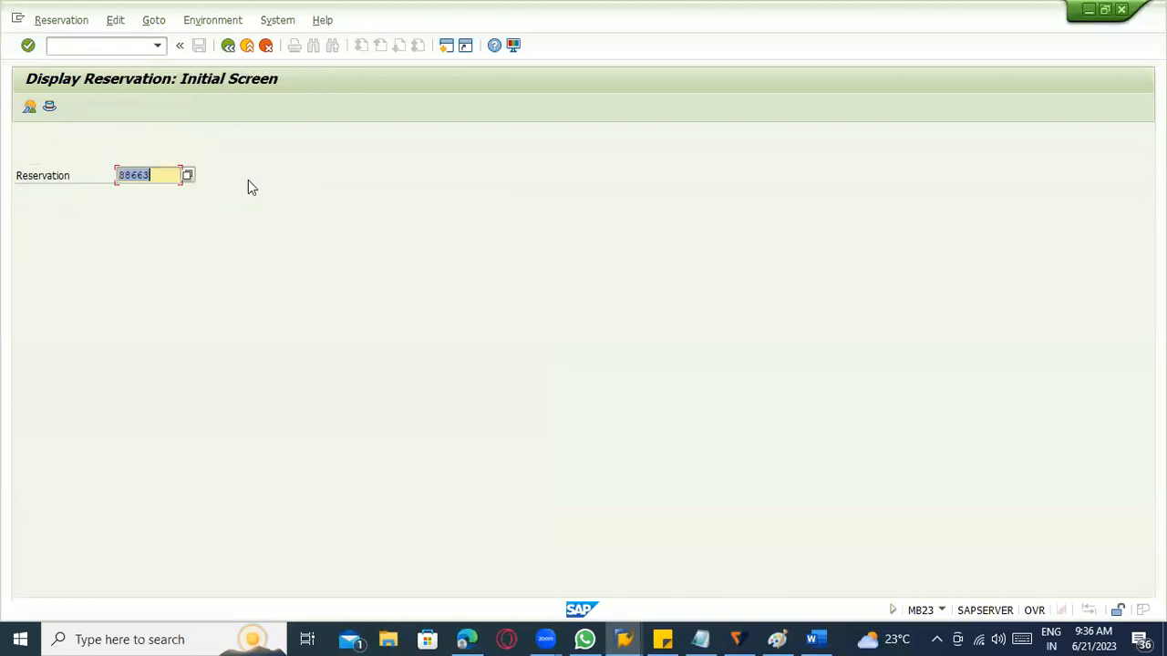
pyautogui.press('F3')
pyautogui.hotkey('alt', 'Tab')
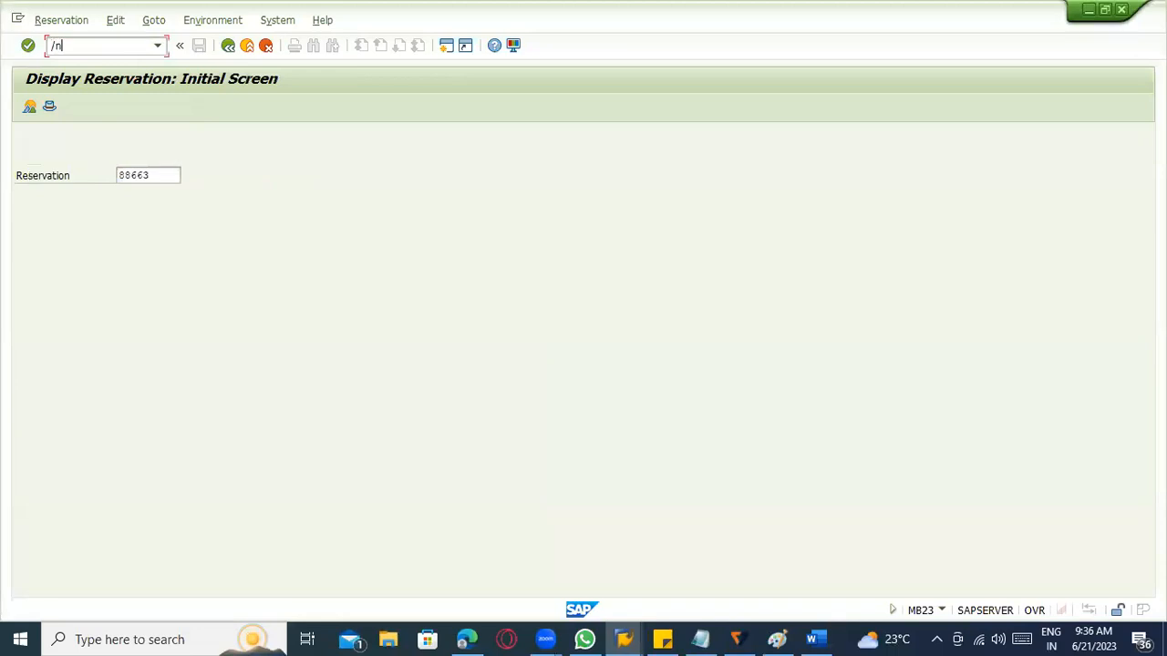
pyautogui.press('BackSpace')
pyautogui.press('BackSpace')
pyautogui.press('BackSpace')
pyautogui.press('Return')
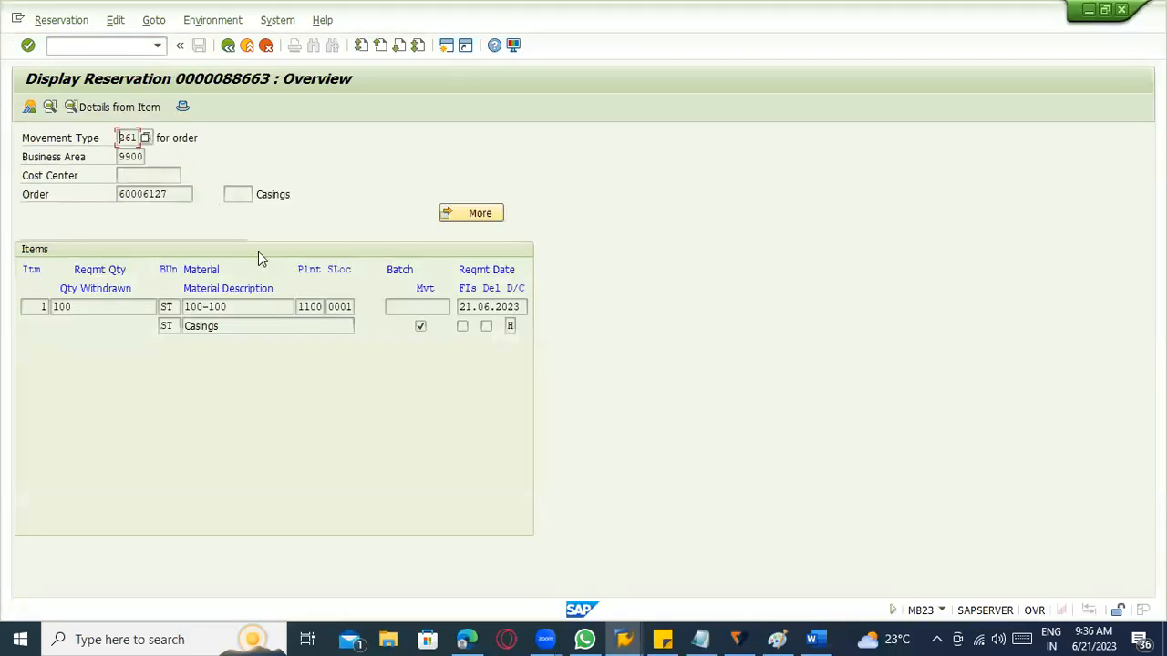
# Read the field help for the reservation item's Mvt indicator and close it.
pyautogui.click(420, 326)
pyautogui.click(422, 328)
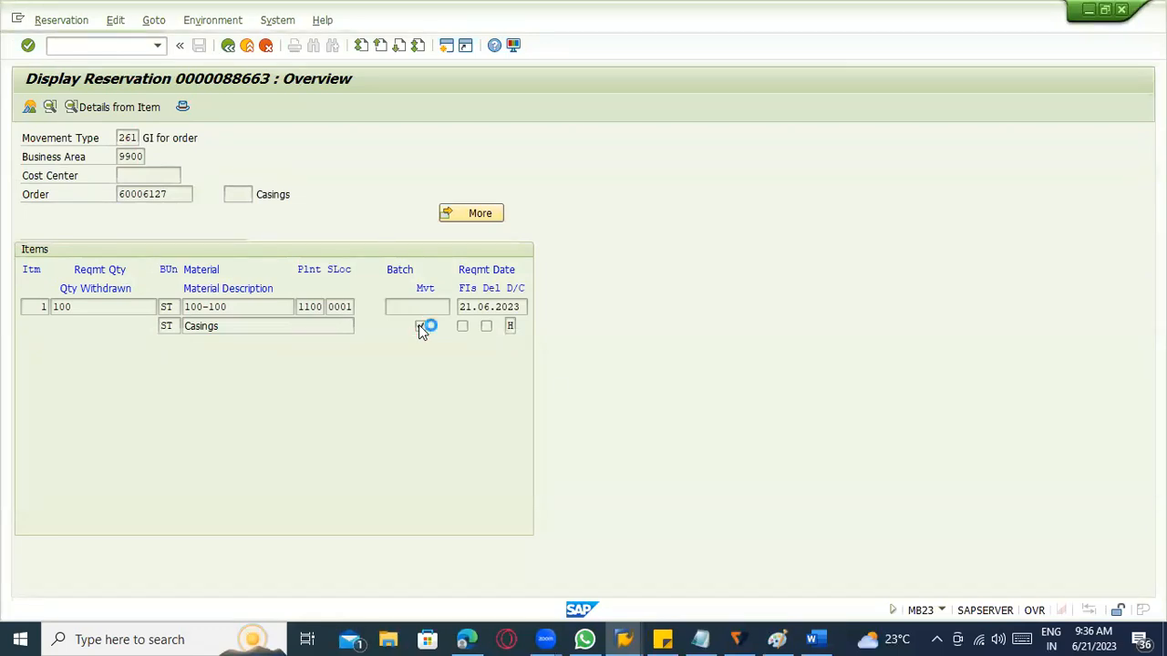
pyautogui.press('F1')
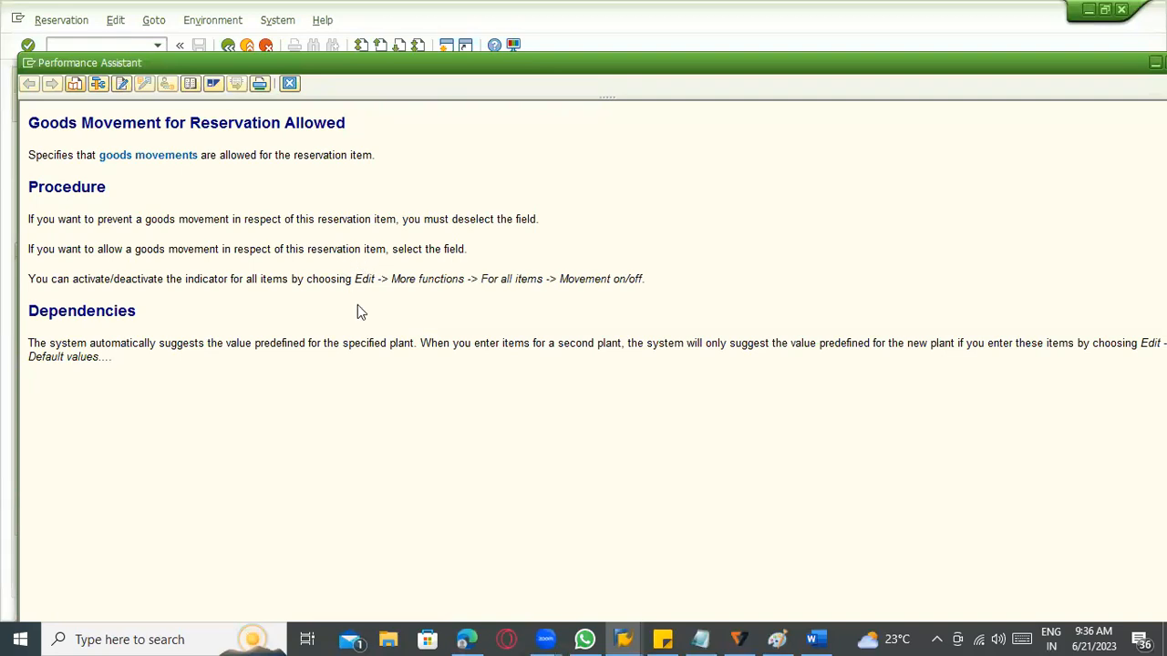
pyautogui.press('Escape')
# Highlight the reservation's order number, check the possible values of the item's Debit/Credit indicator and close the list.
pyautogui.moveTo(163, 200); pyautogui.dragTo(88, 192)
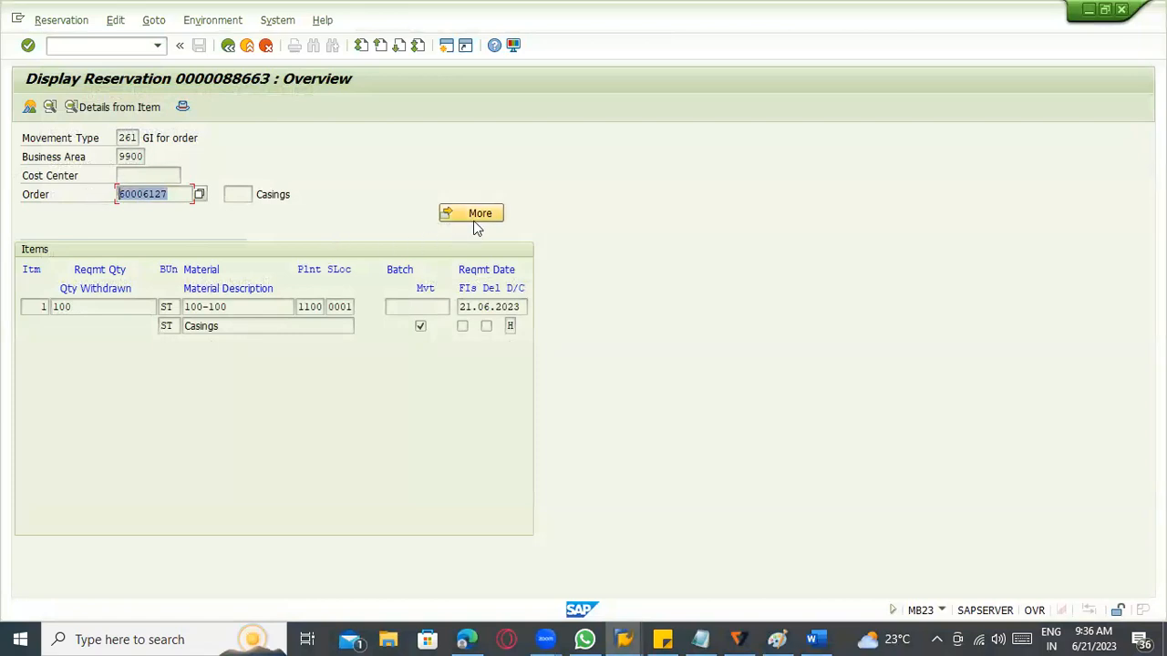
pyautogui.click(512, 327)
pyautogui.click(522, 329)
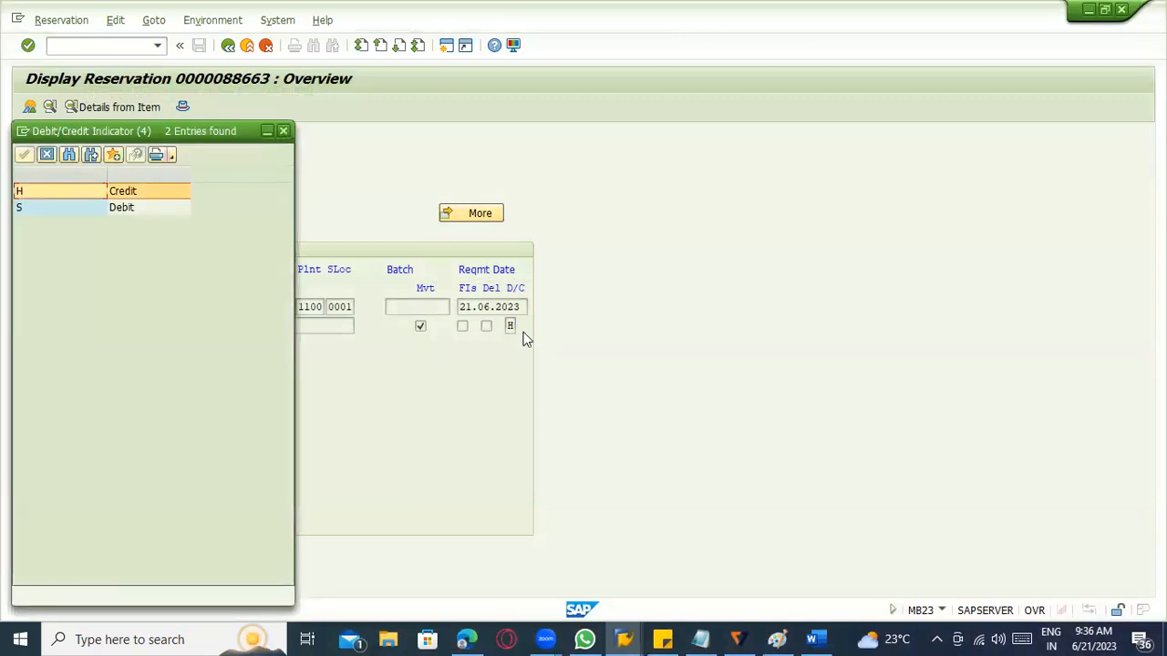
pyautogui.press('Escape')
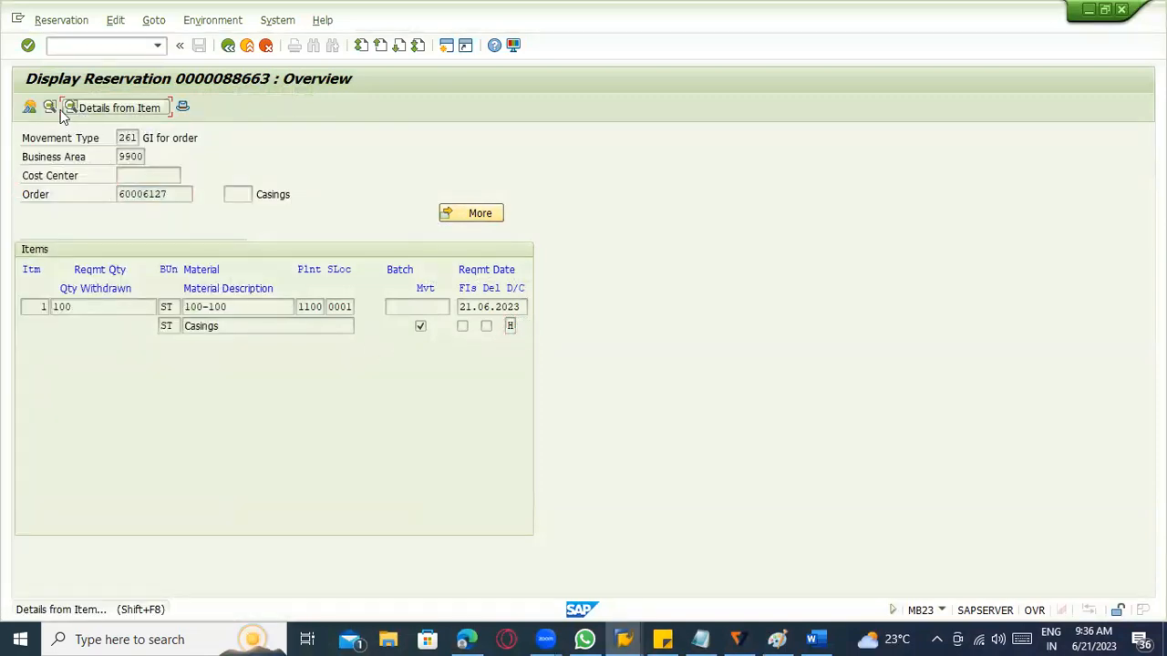
pyautogui.click(32, 110)
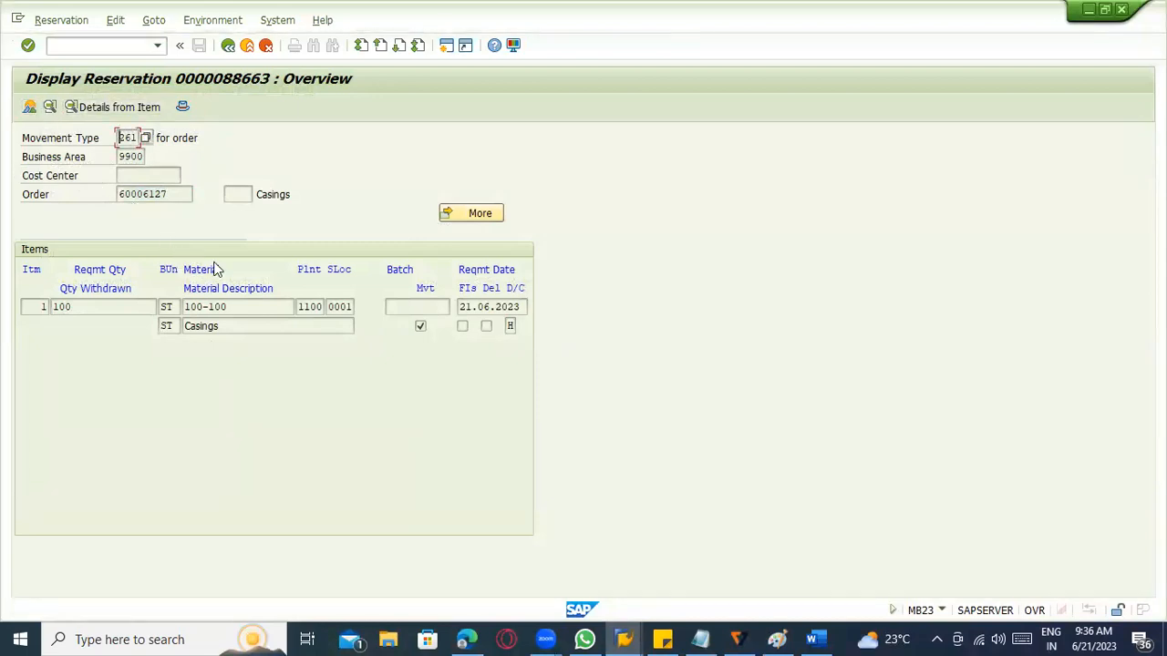
pyautogui.click(152, 20)
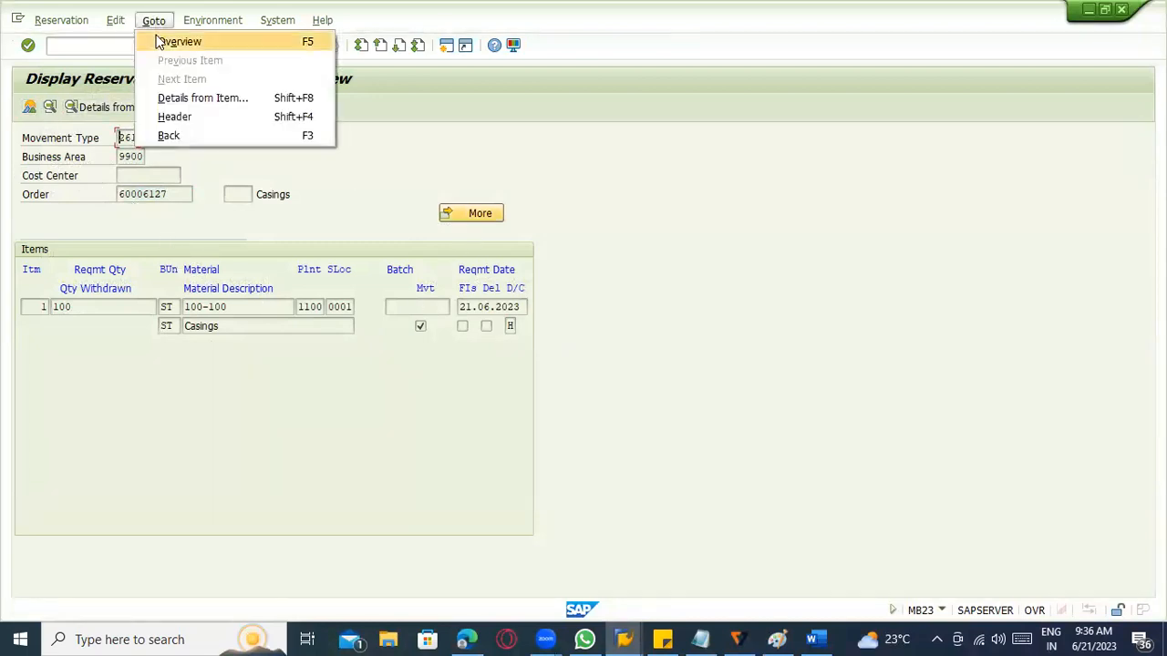
pyautogui.click(160, 42)
pyautogui.click(154, 20)
pyautogui.moveTo(185, 25)
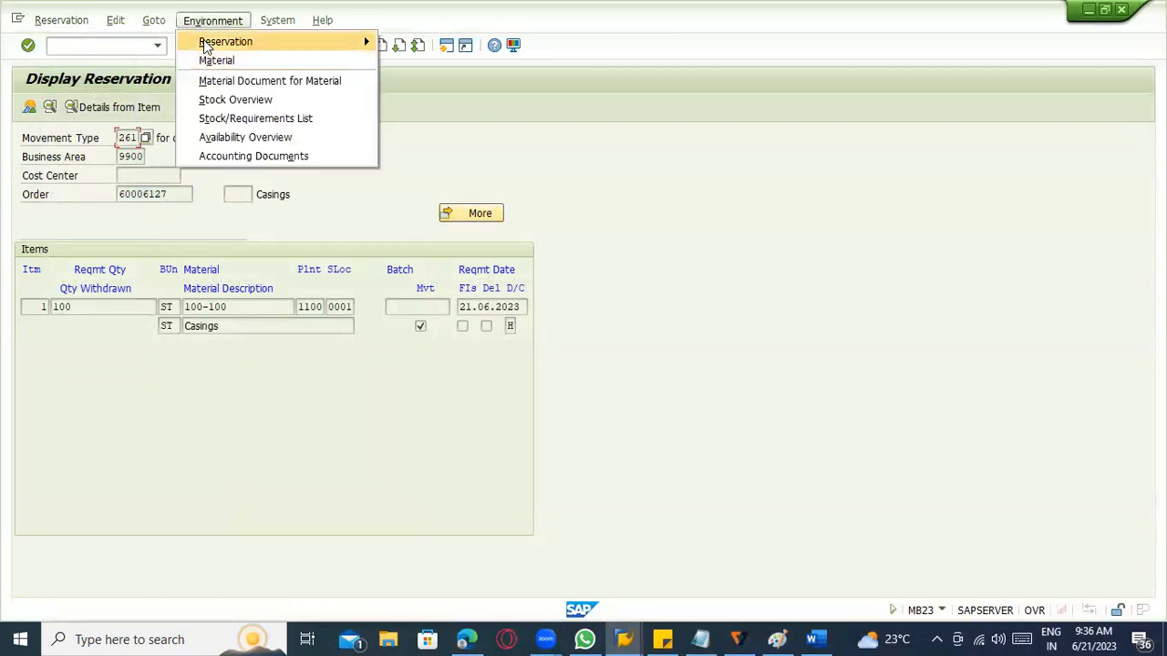
pyautogui.moveTo(226, 49)
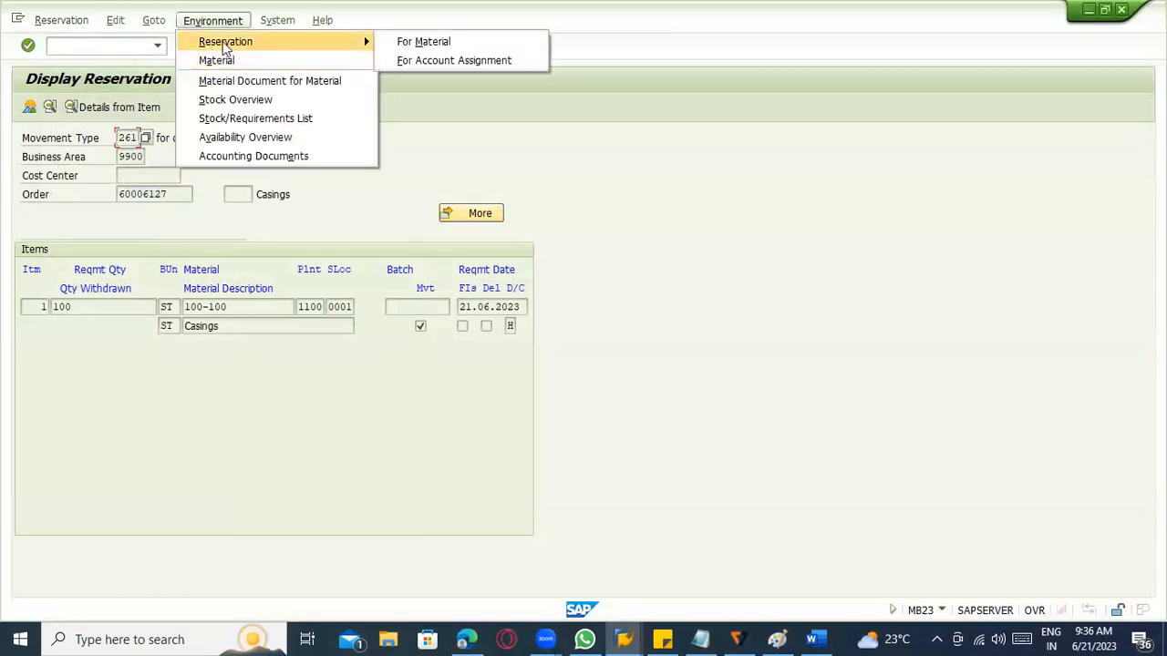
pyautogui.click(411, 45)
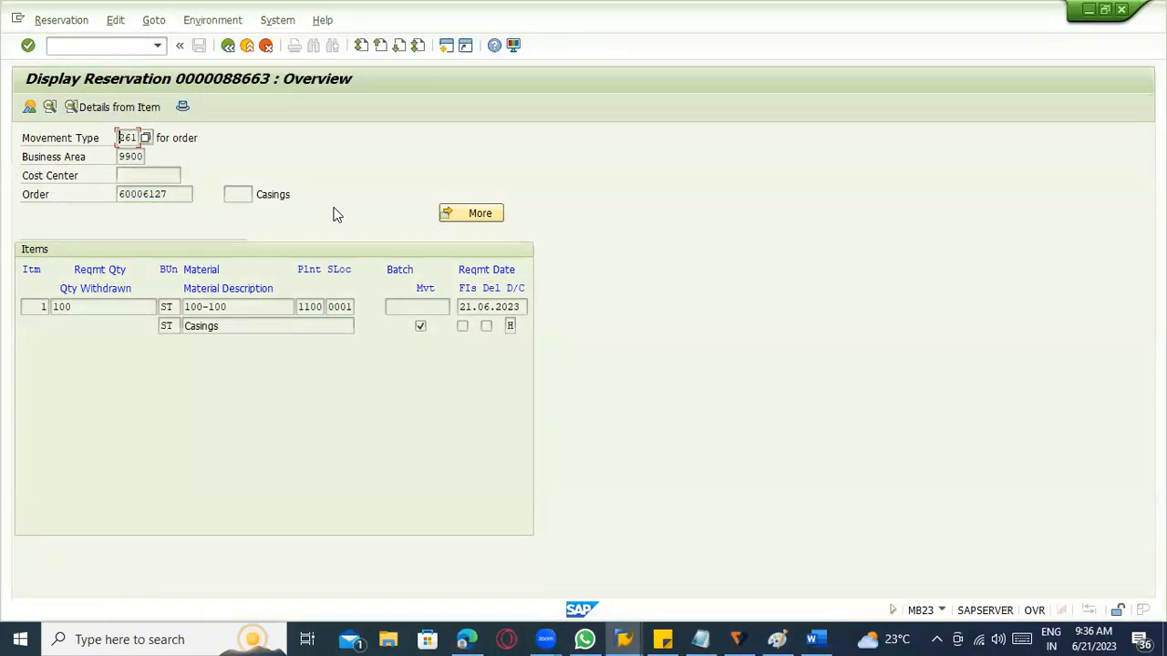
# Check the reservation header and its Coding Block account assignment, and return to the item overview.
pyautogui.click(181, 107)
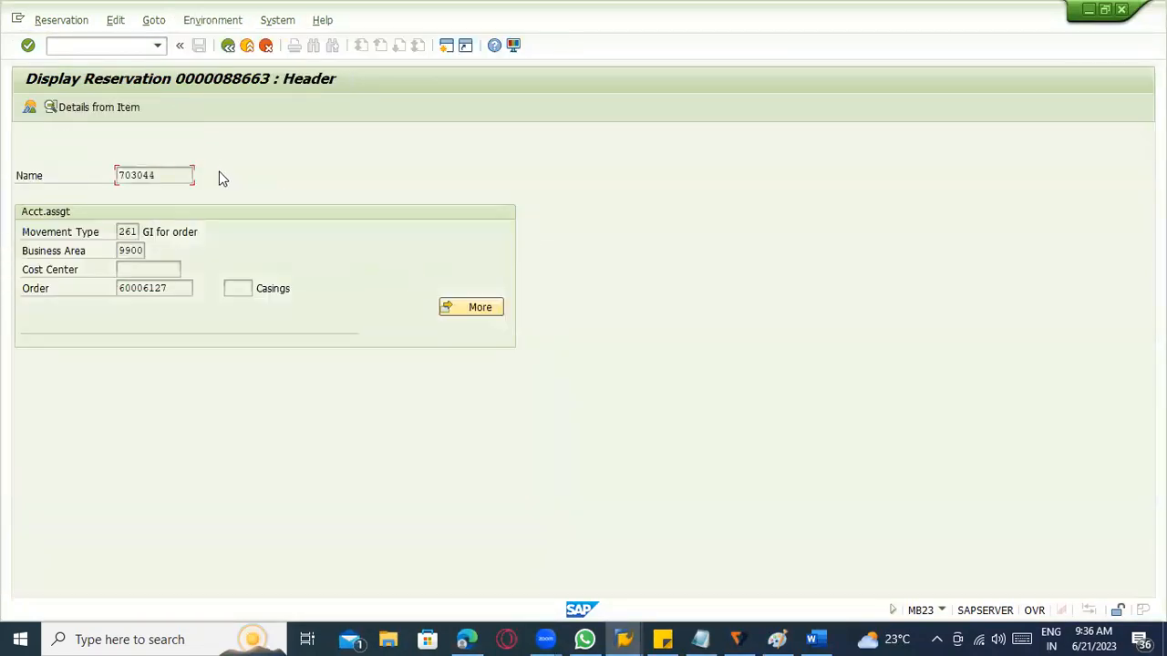
pyautogui.click(453, 308)
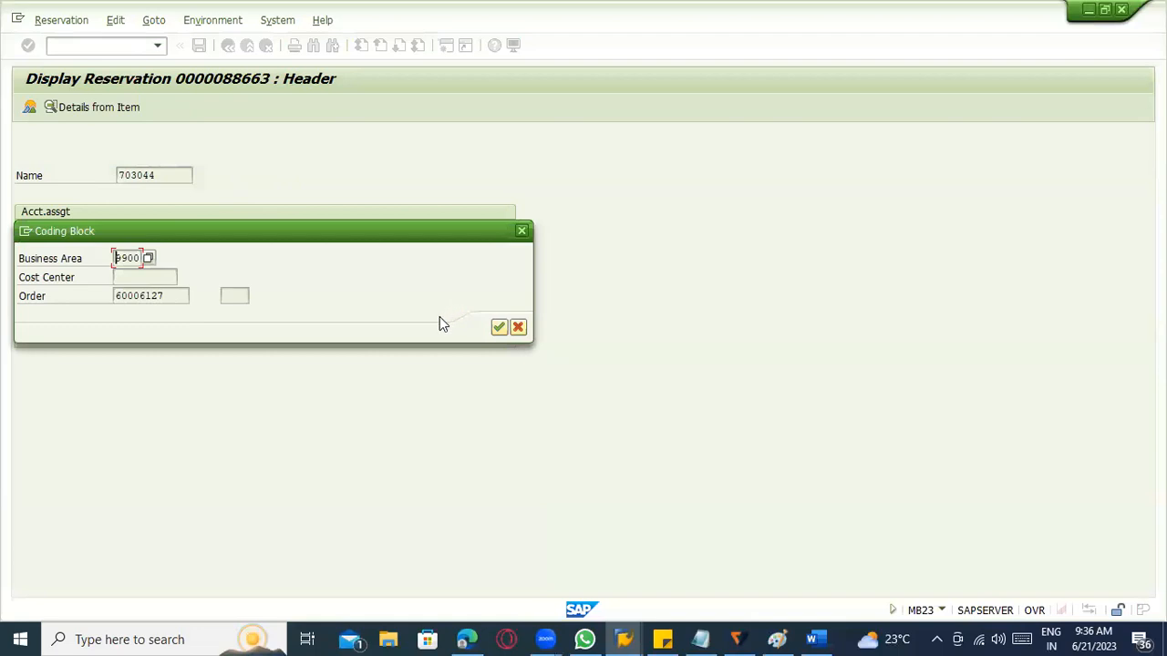
pyautogui.press('Escape')
pyautogui.press('Return')
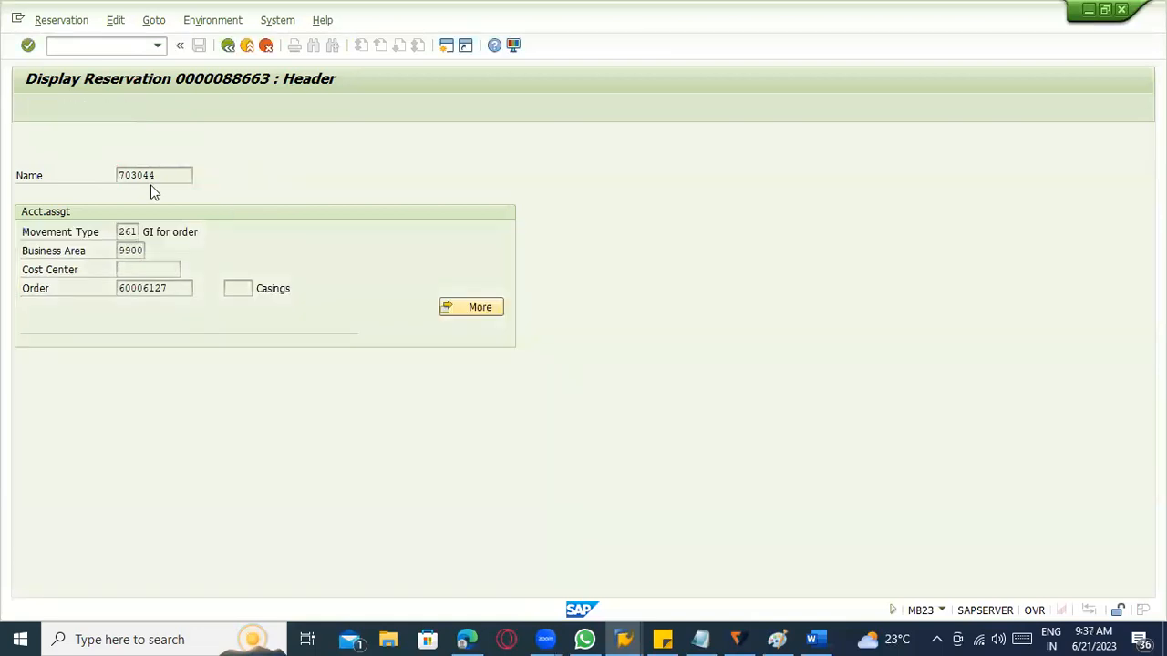
pyautogui.click(497, 327)
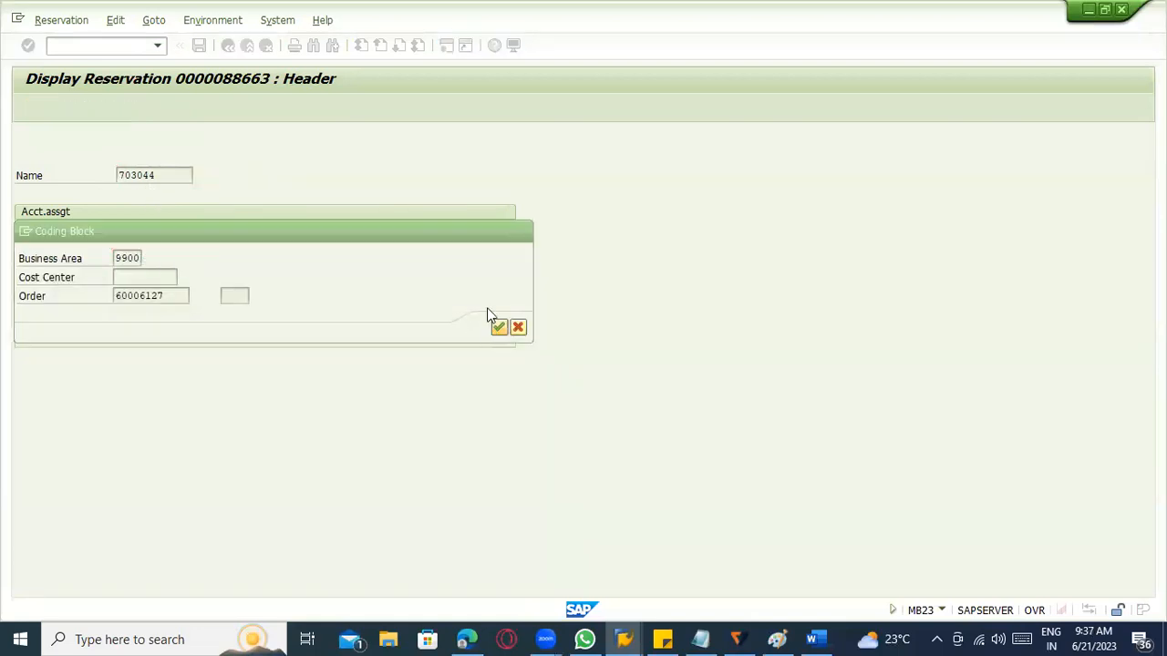
pyautogui.click(227, 47)
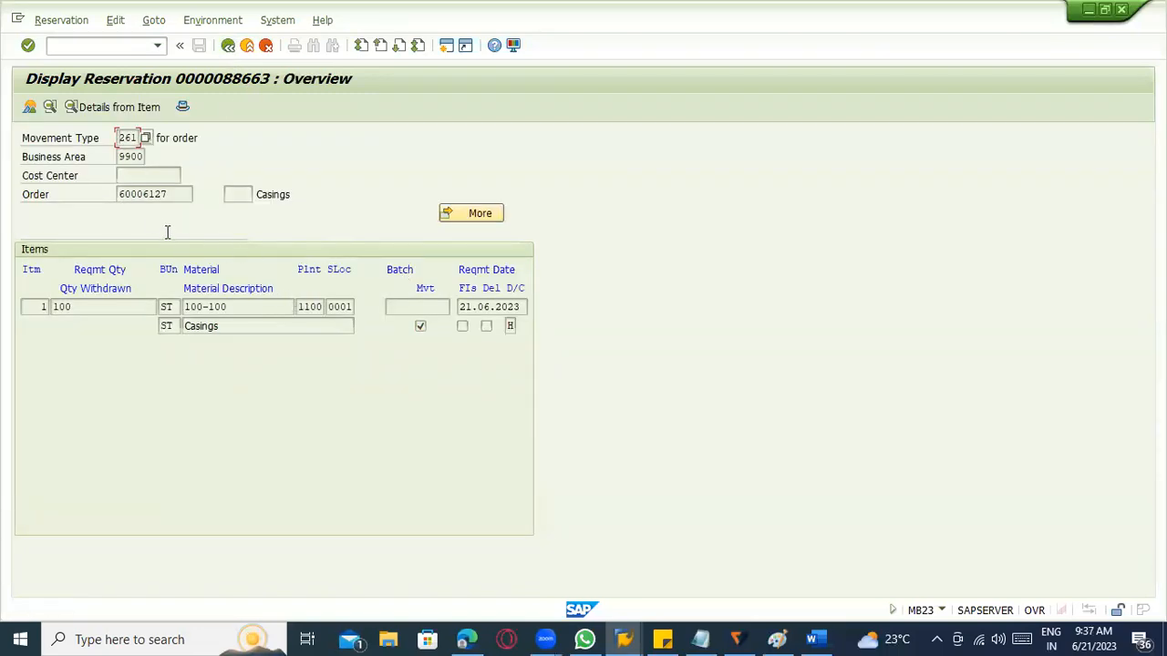
# Select item 1 of the reservation and display its details for the order assignment.
pyautogui.click(51, 108)
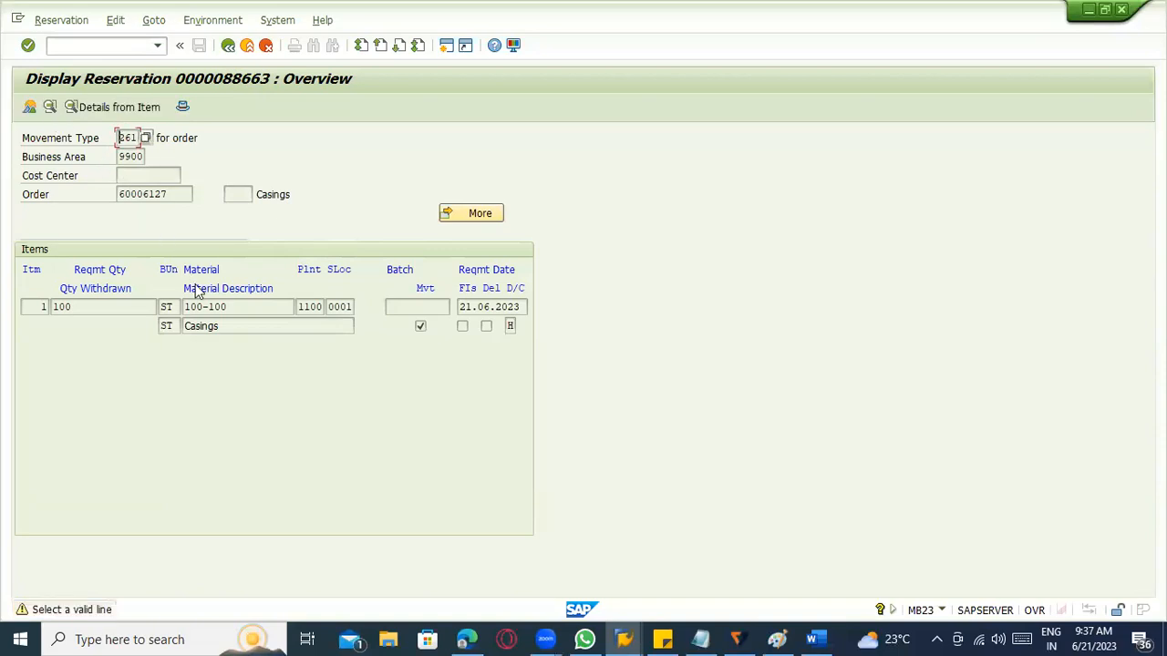
pyautogui.click(120, 307)
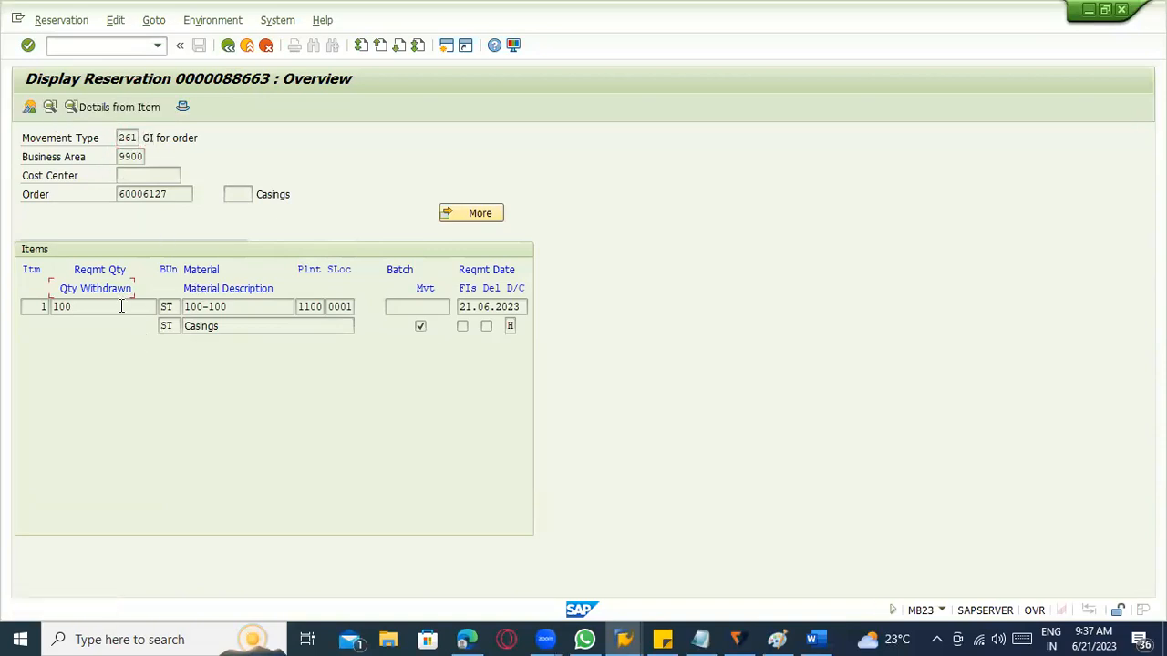
pyautogui.click(51, 109)
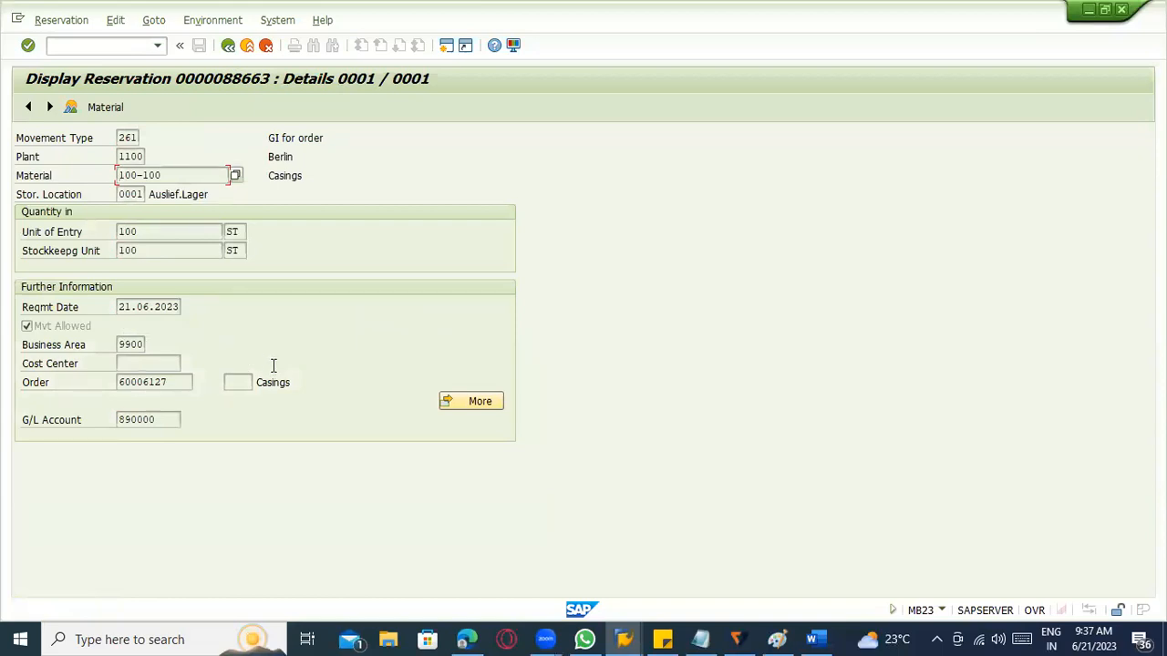
pyautogui.click(282, 381)
# Display the reservation's header from the item details and check which environment functions are available there.
pyautogui.click(91, 43)
pyautogui.click(82, 20)
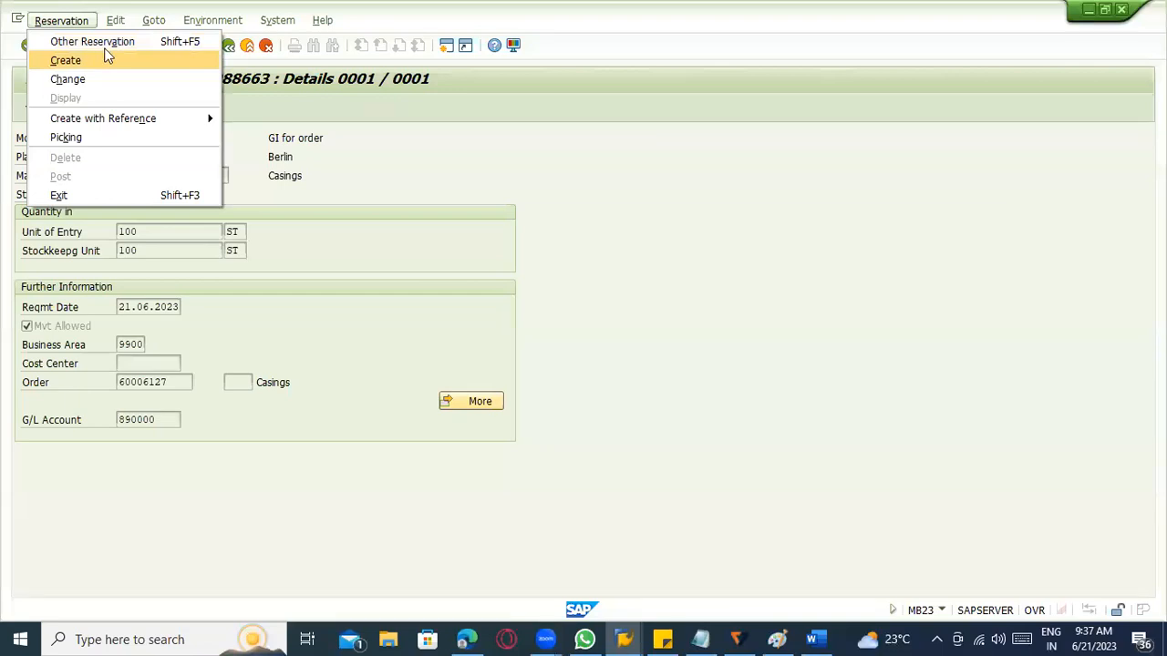
pyautogui.click(116, 20)
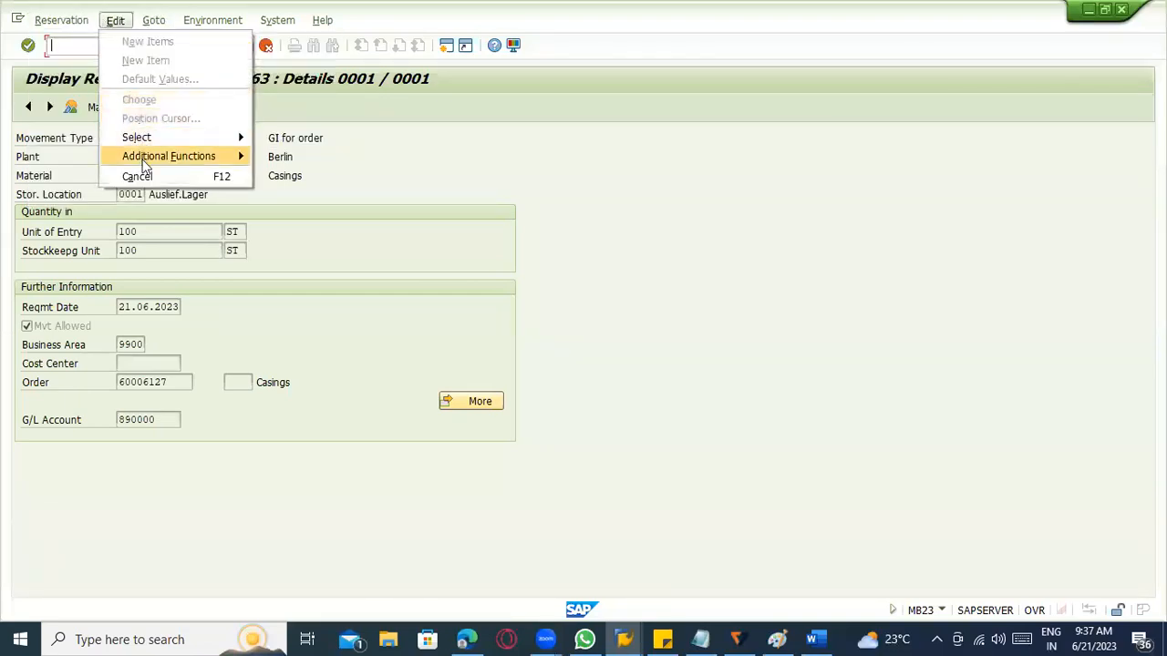
pyautogui.moveTo(168, 22)
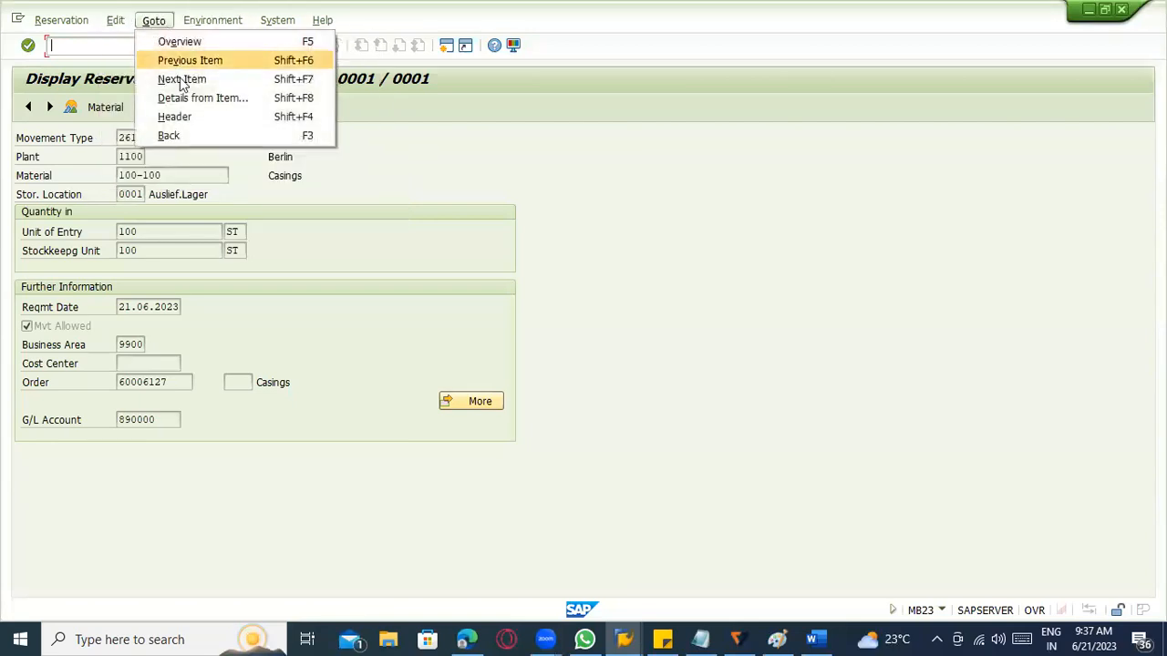
pyautogui.click(188, 116)
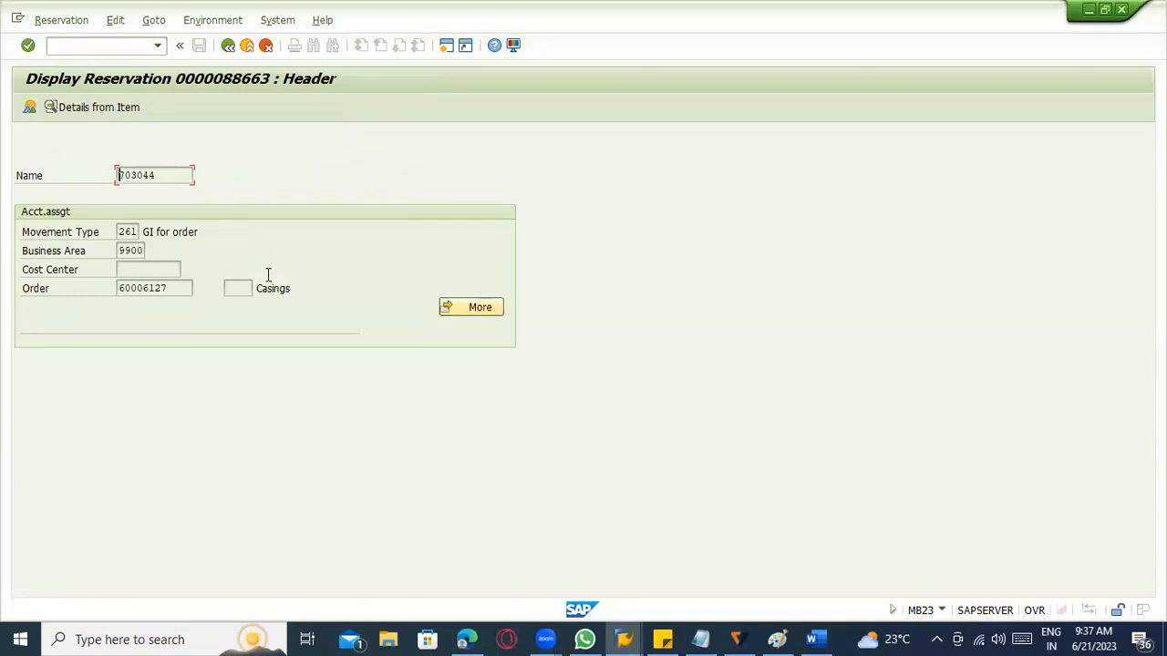
pyautogui.click(195, 24)
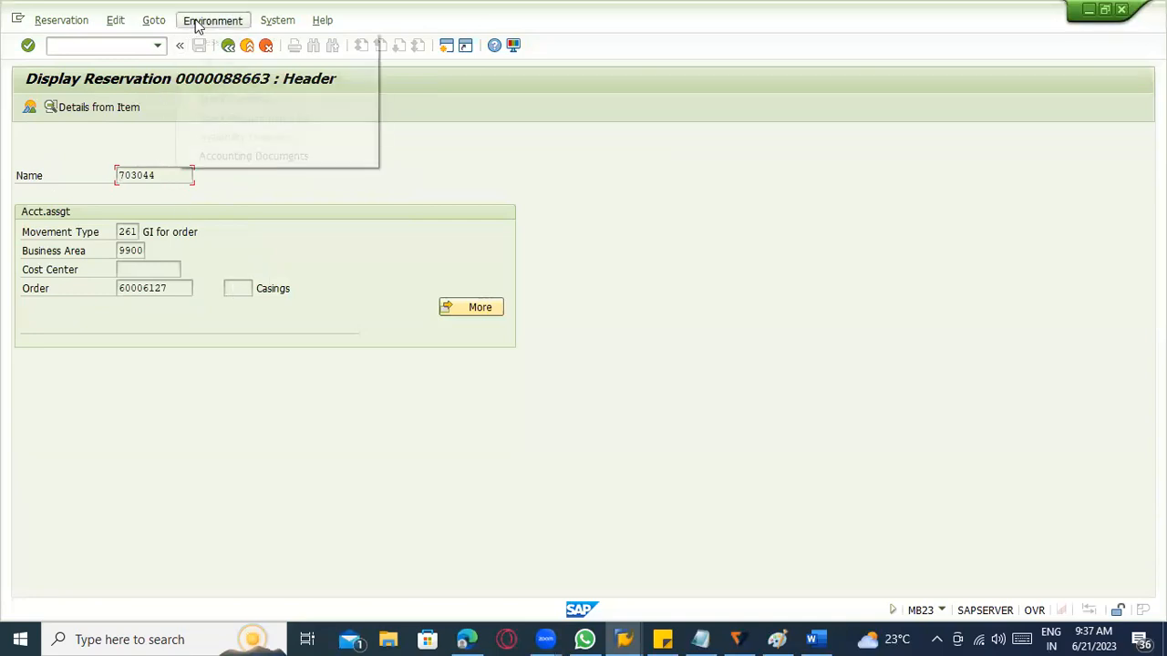
pyautogui.moveTo(236, 41)
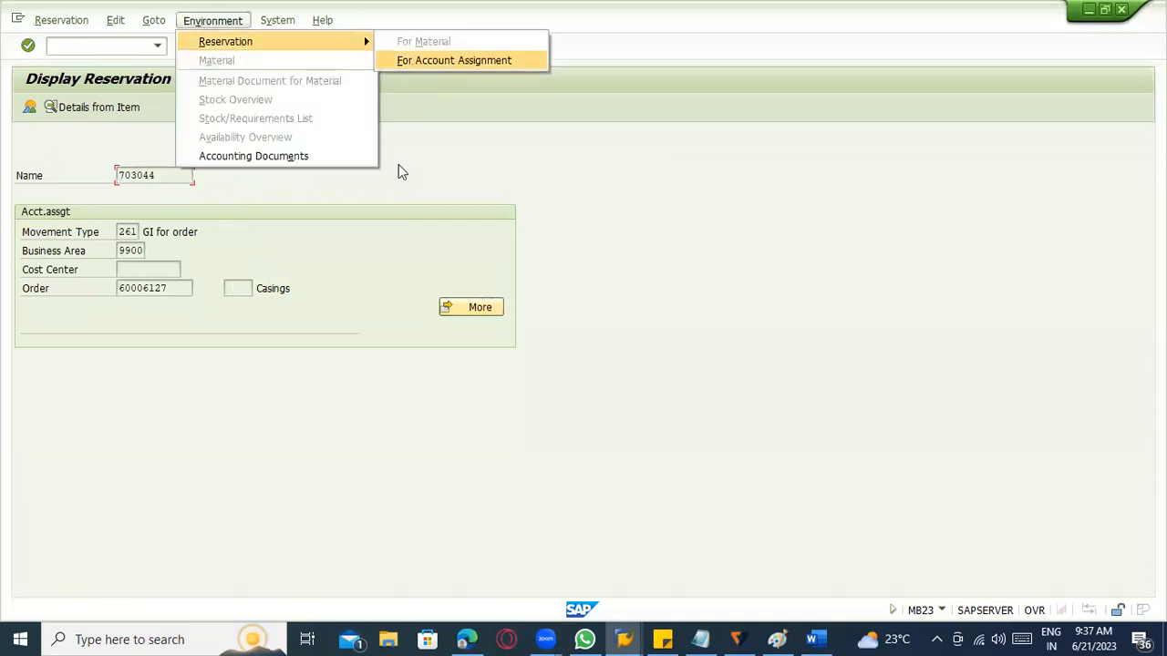
pyautogui.click(359, 128)
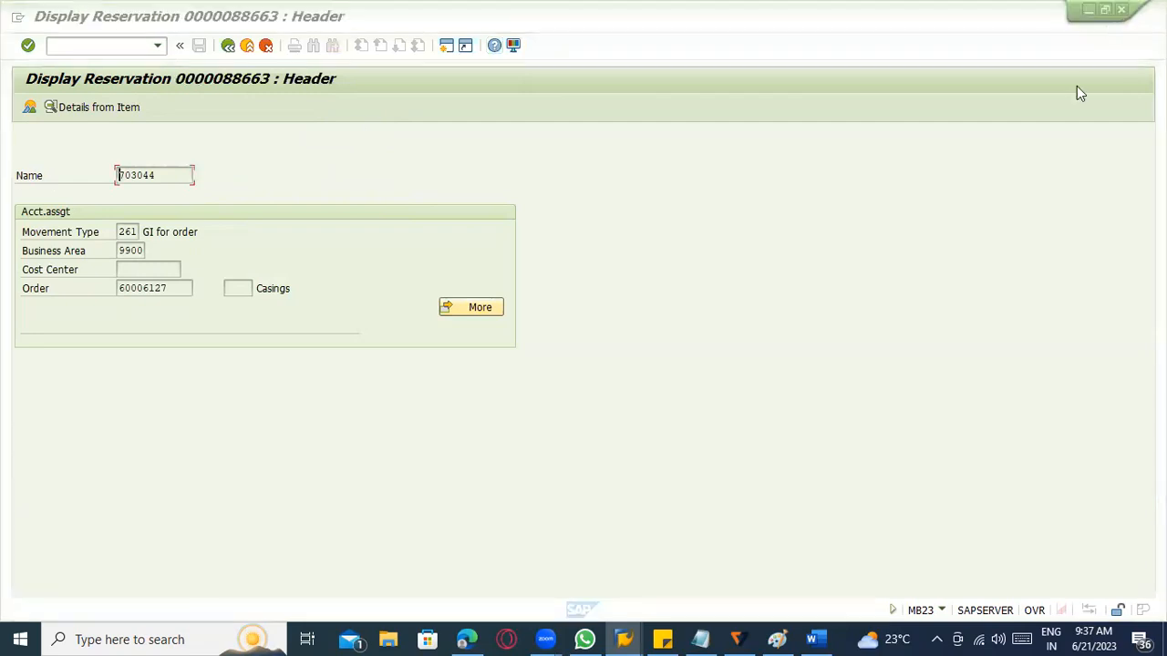
# Open transaction SE16N in a new session and load table RESB for selection.
pyautogui.click(119, 46)
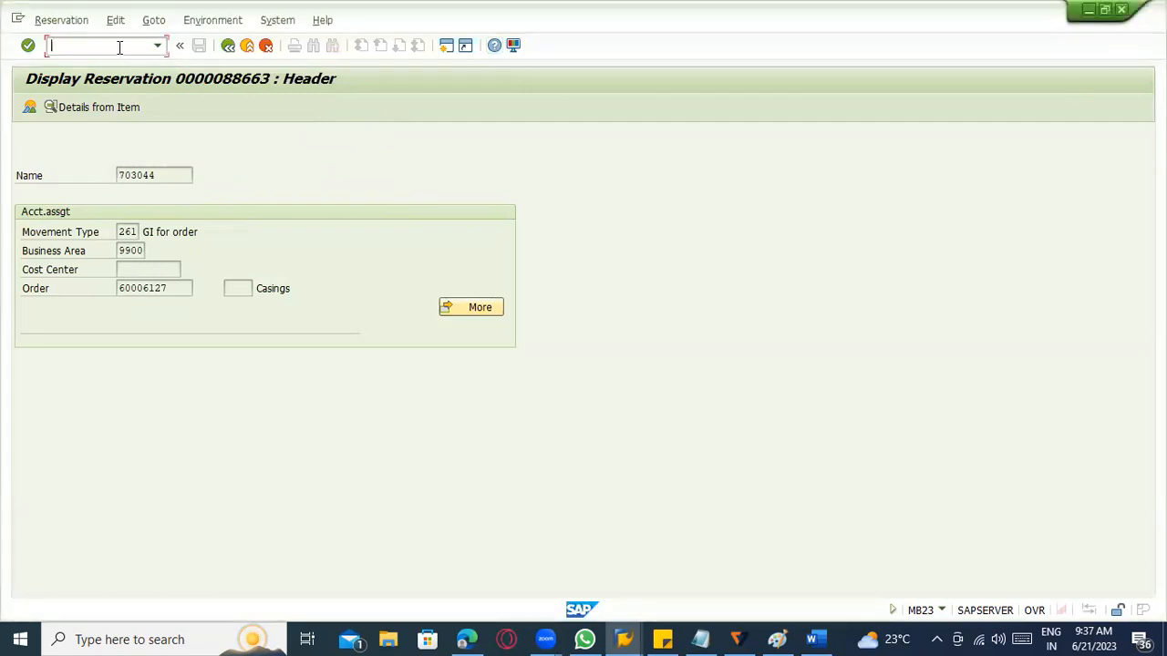
pyautogui.write('/ose16n')
pyautogui.press('Return')
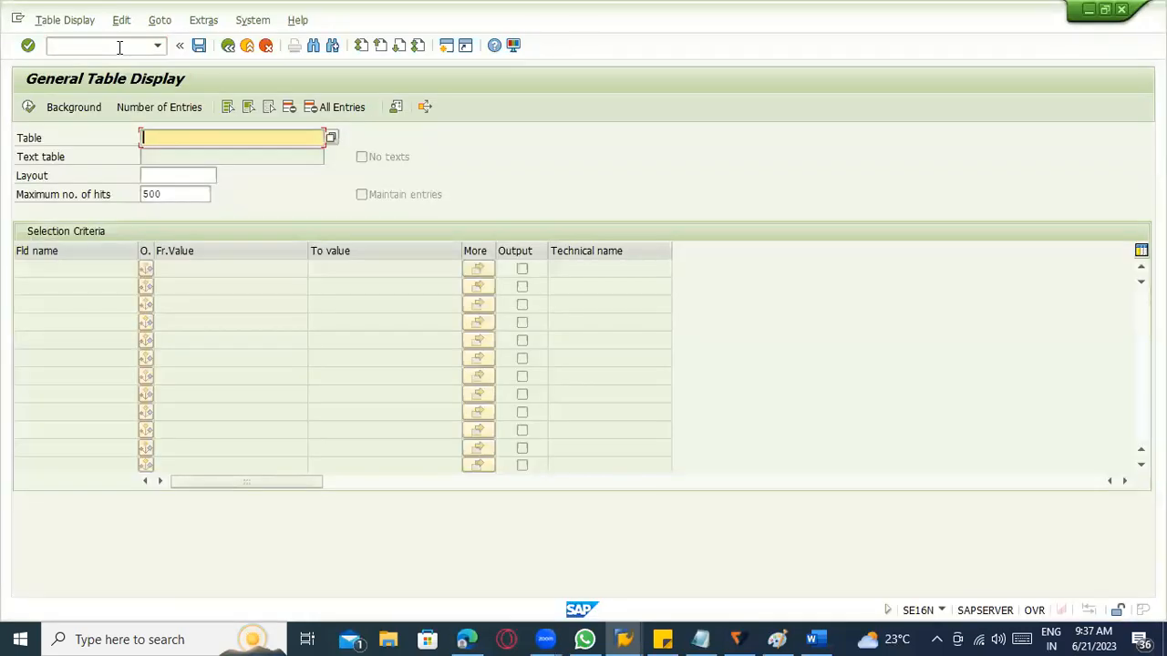
pyautogui.write('resb')
pyautogui.press('Return')
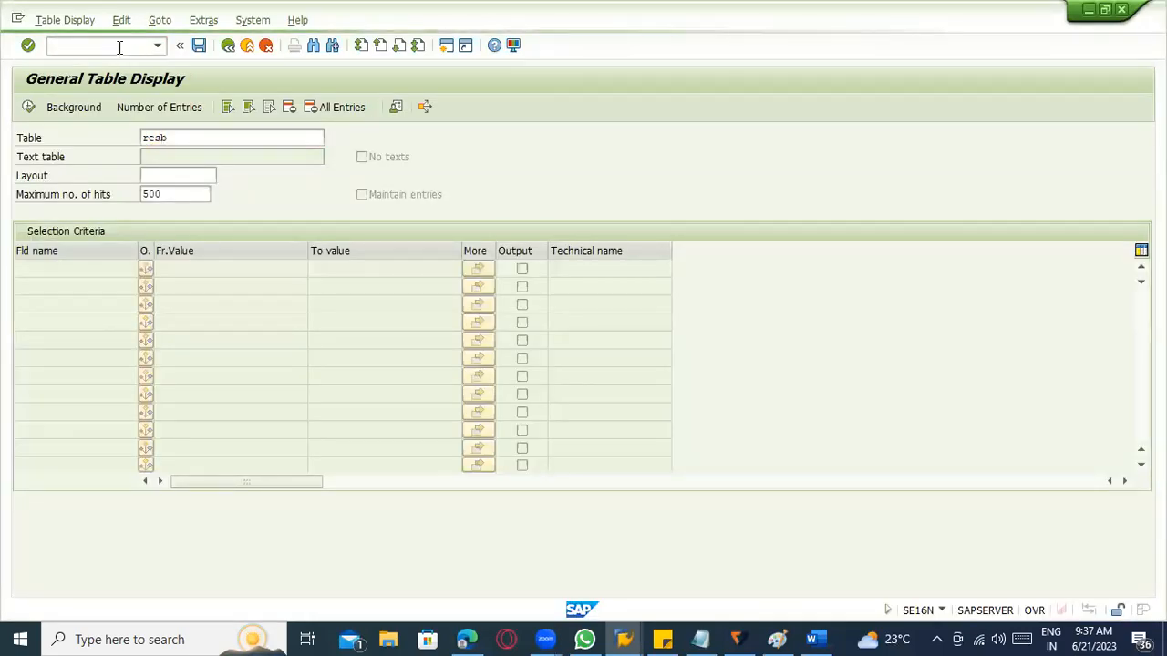
# Try to list RESB entries using the value of the reservation header's Name field as the reservation number.
pyautogui.hotkey('alt', 'Tab')
pyautogui.moveTo(177, 175); pyautogui.dragTo(75, 175)
pyautogui.hotkey('ctrl', 'c')
pyautogui.hotkey('alt', 'Tab')
pyautogui.click(210, 280)
pyautogui.hotkey('ctrl', 'v')
pyautogui.click(29, 106)
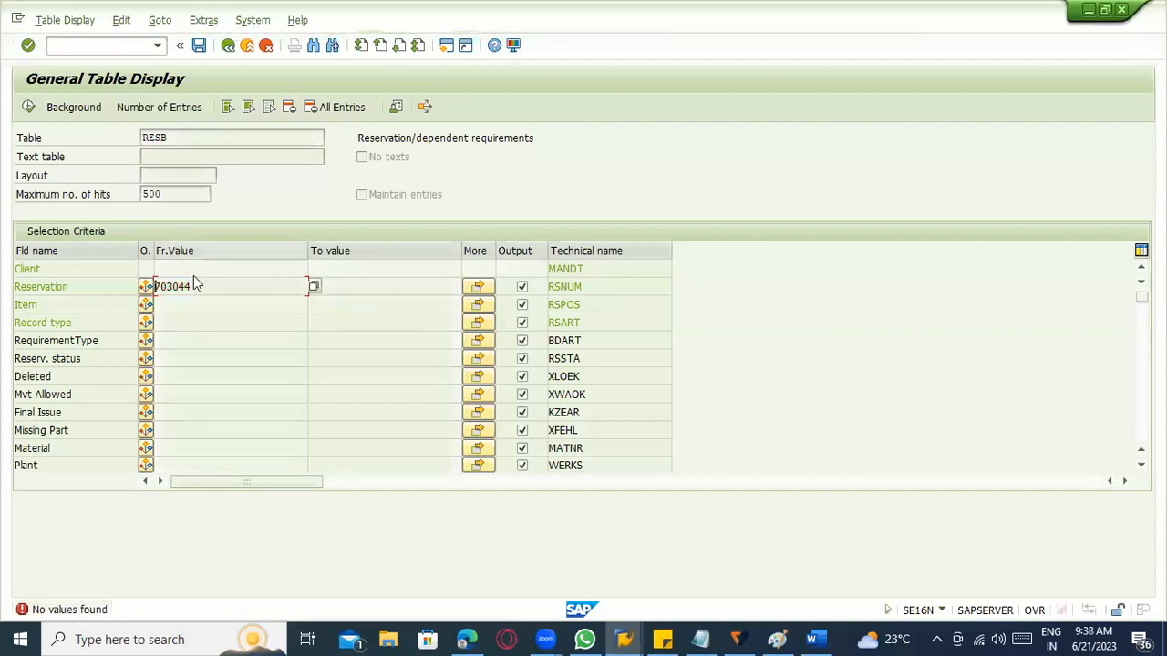
# Copy reservation number 88663 from the reservation display's initial screen and list its RESB entries in the table display.
pyautogui.hotkey('alt', 'Tab')
pyautogui.hotkey('alt', 'Tab')
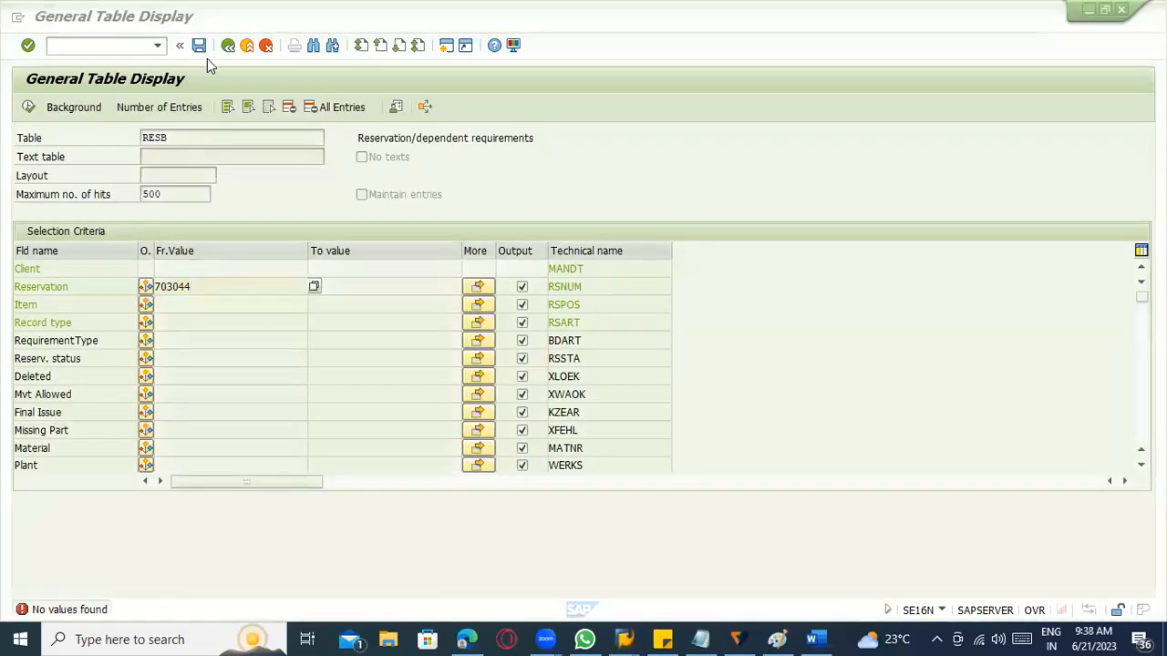
pyautogui.hotkey('alt', 'Tab')
pyautogui.click(228, 46)
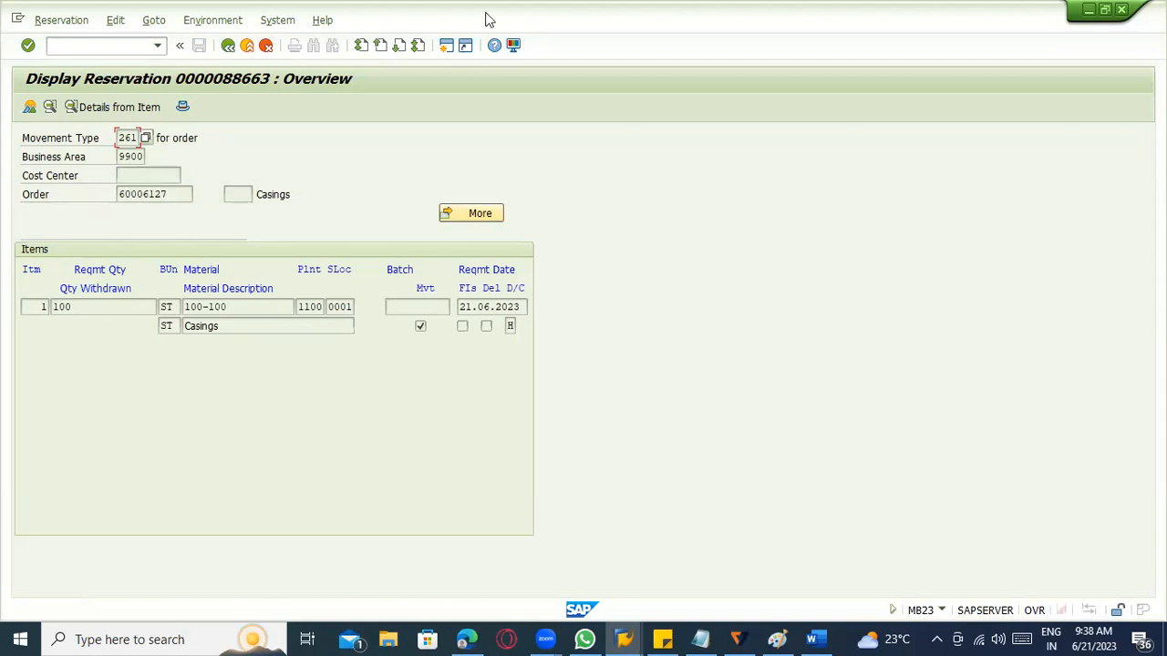
pyautogui.click(227, 46)
pyautogui.click(92, 171)
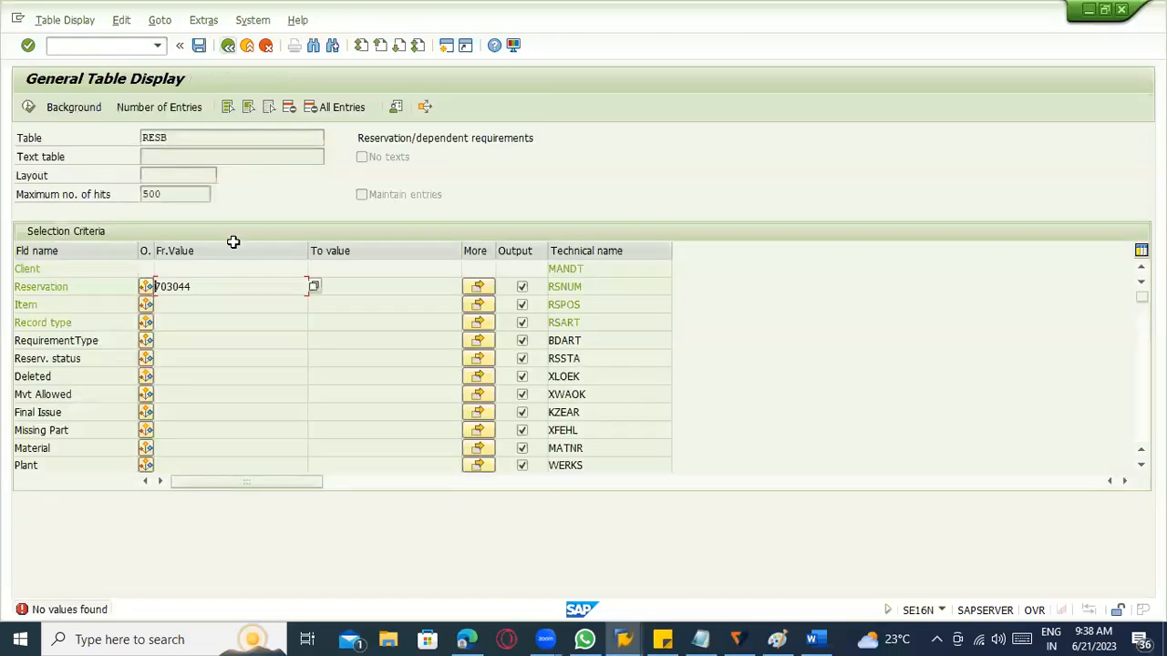
pyautogui.doubleClick(237, 288)
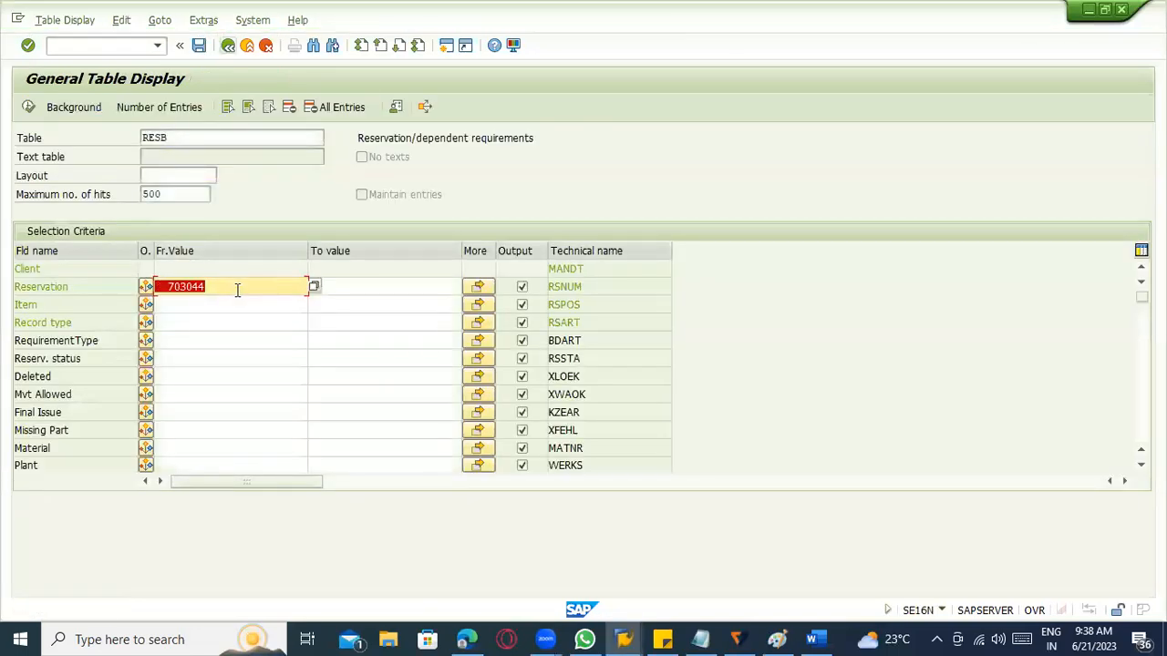
pyautogui.hotkey('ctrl', 'v')
pyautogui.click(28, 107)
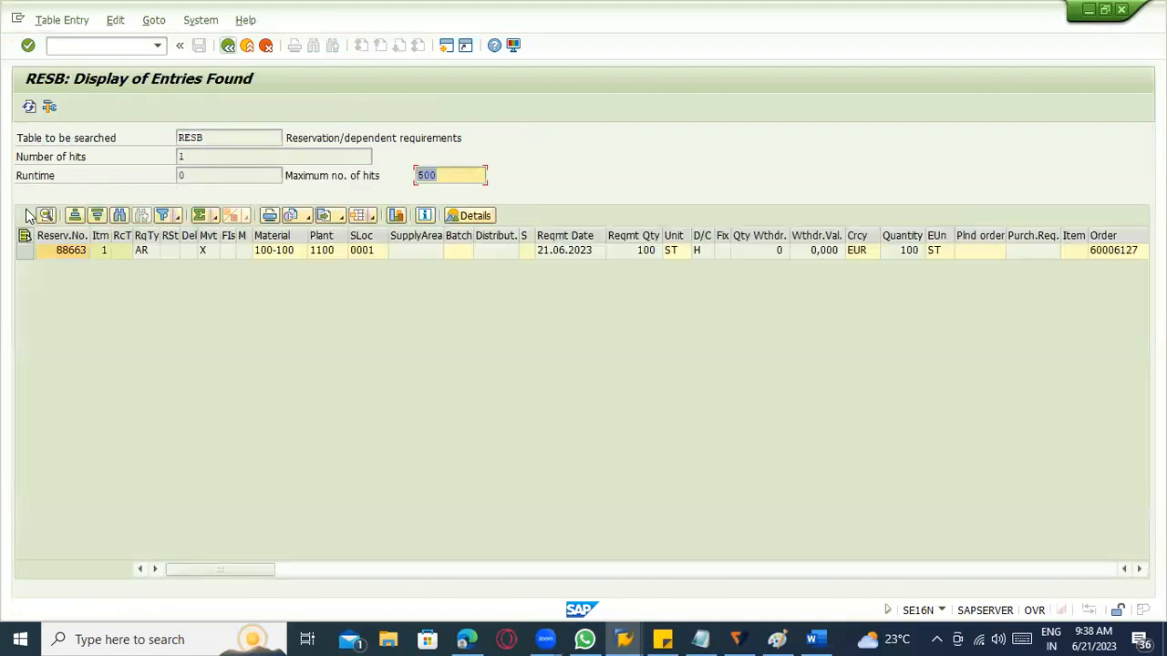
# Widen the requirement type column of the RESB entry, read the field help for its AR value and close the help.
pyautogui.click(156, 254)
pyautogui.moveTo(160, 236); pyautogui.dragTo(216, 238)
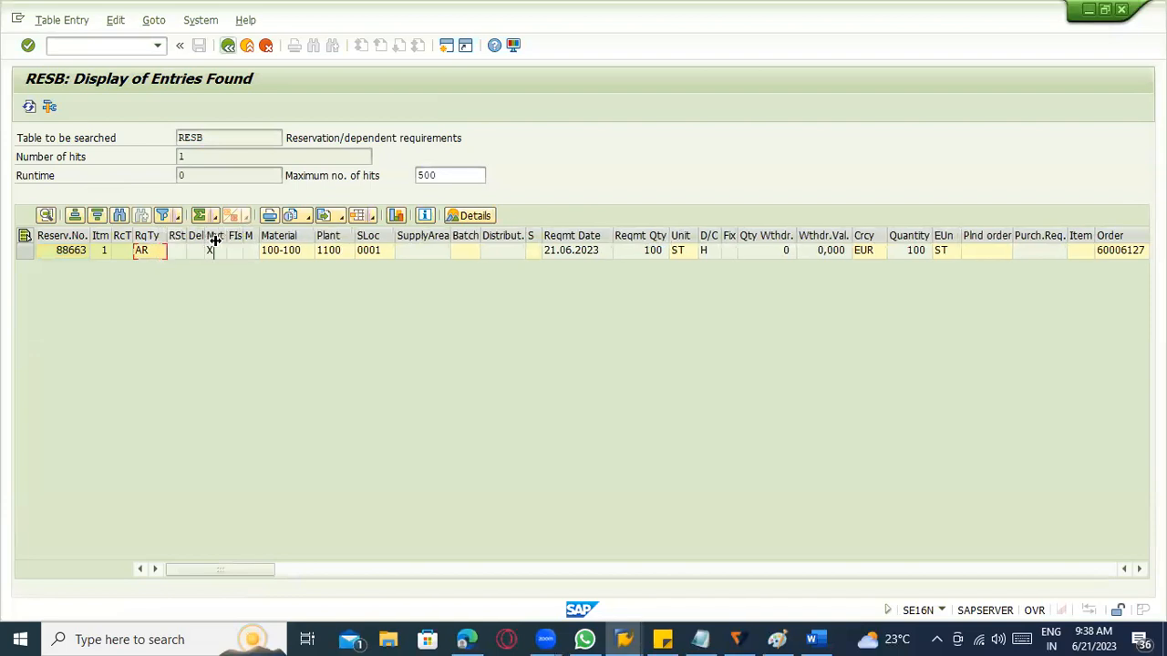
pyautogui.doubleClick(159, 260)
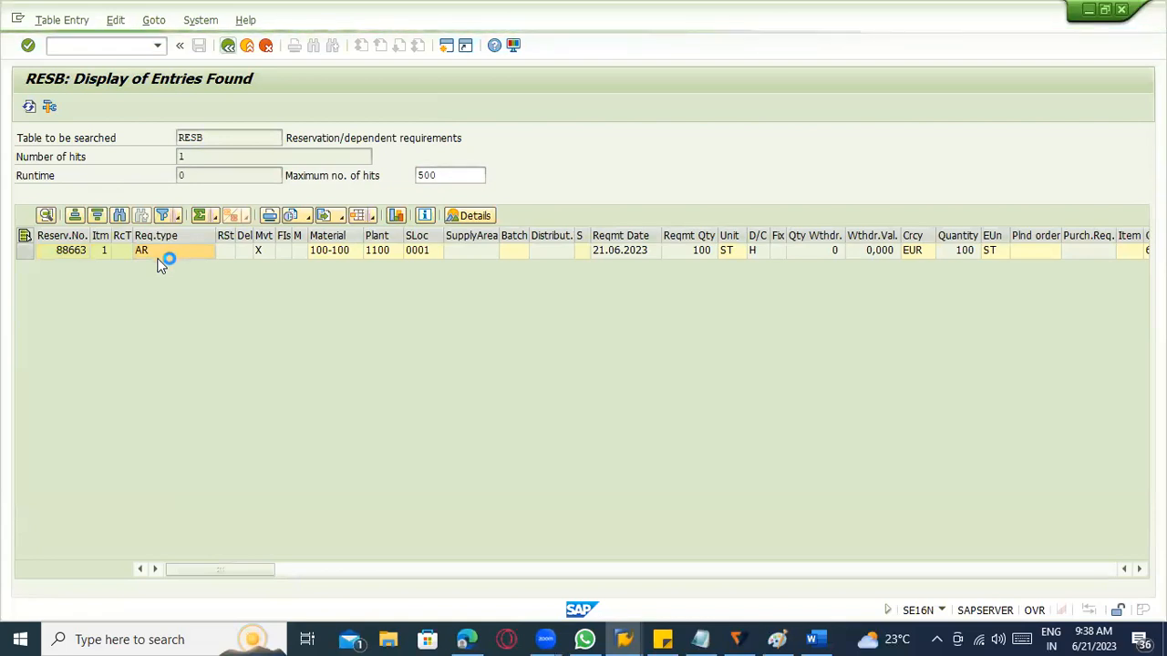
pyautogui.press('F1')
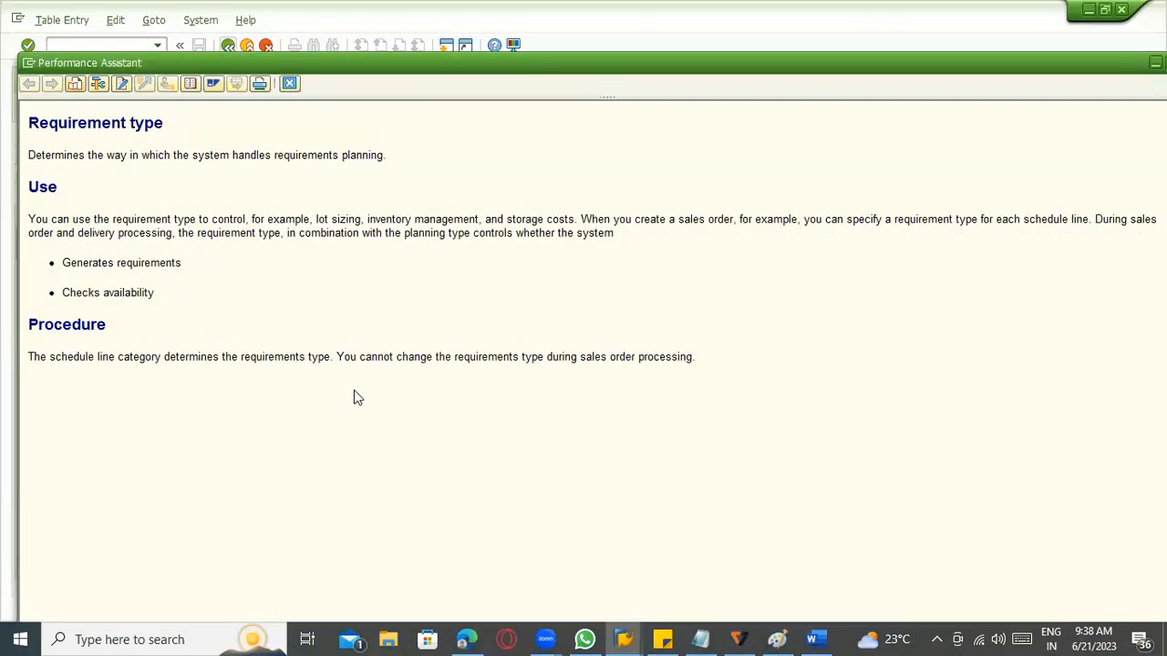
pyautogui.press('Escape')
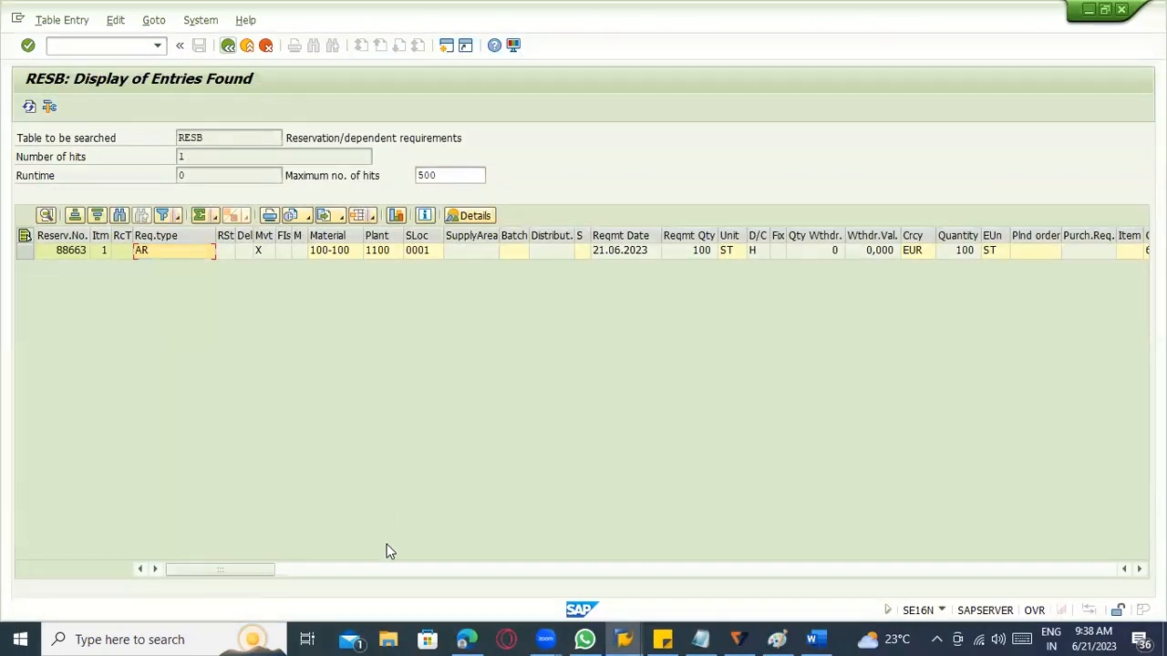
# Examine the RESB entry's columns from the order and G/L account through to the material origin and material group.
pyautogui.hscroll(5, 387, 551)
pyautogui.hscroll(-5, 386, 551)
pyautogui.hscroll(5, 386, 551)
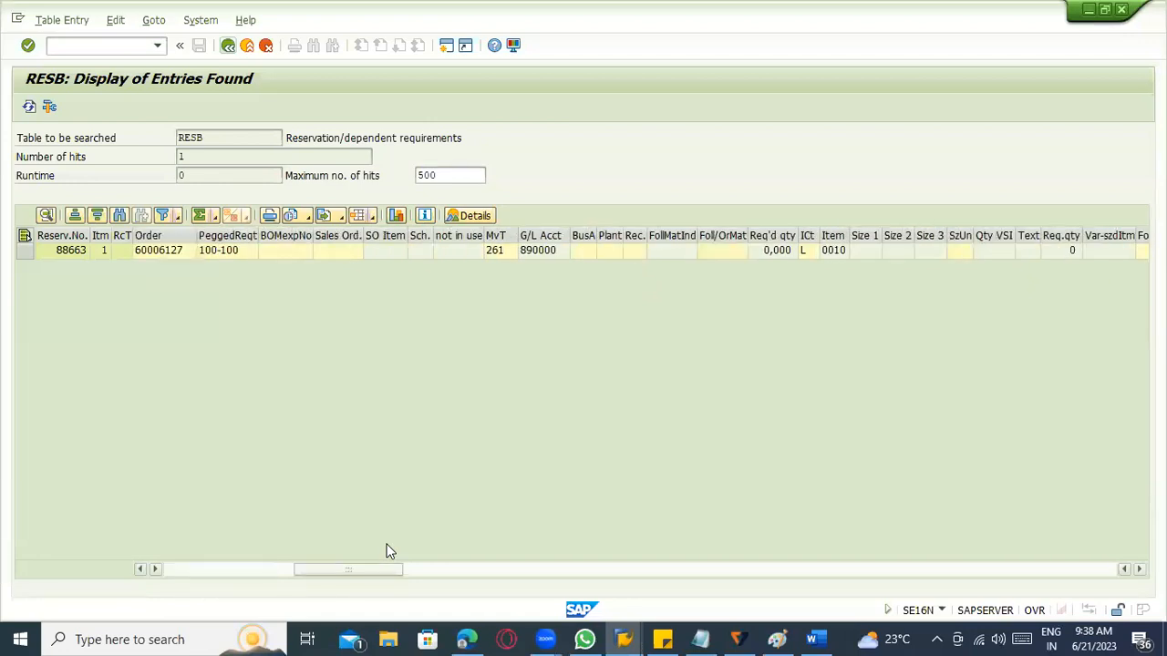
pyautogui.hscroll(5, 386, 550)
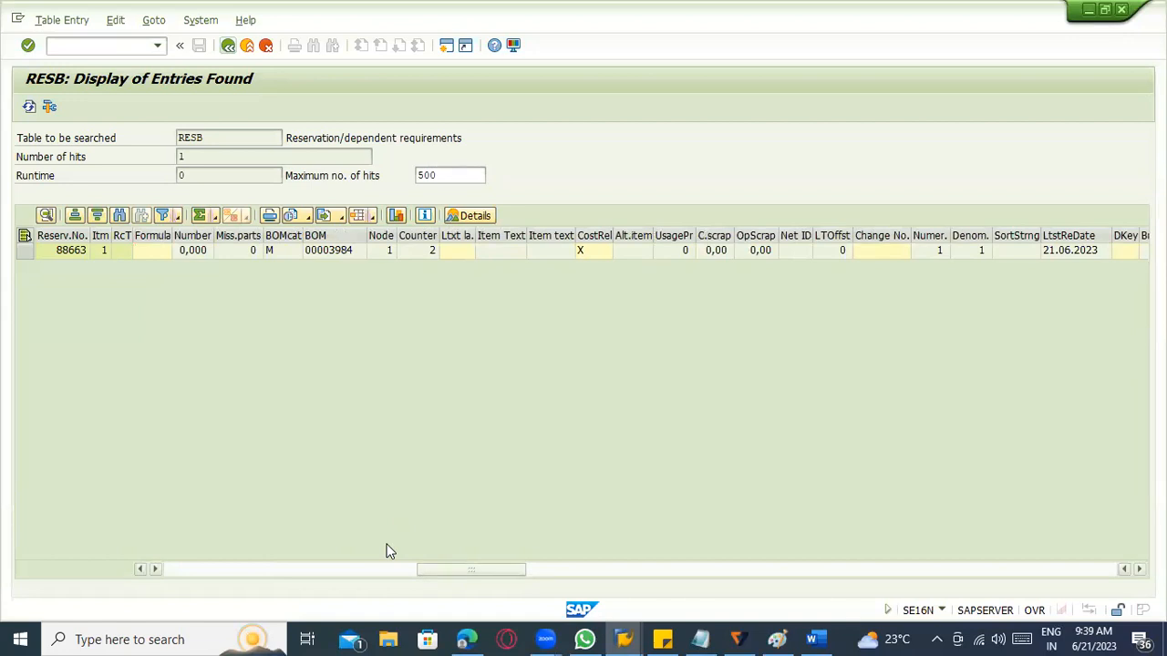
pyautogui.hscroll(5, 387, 551)
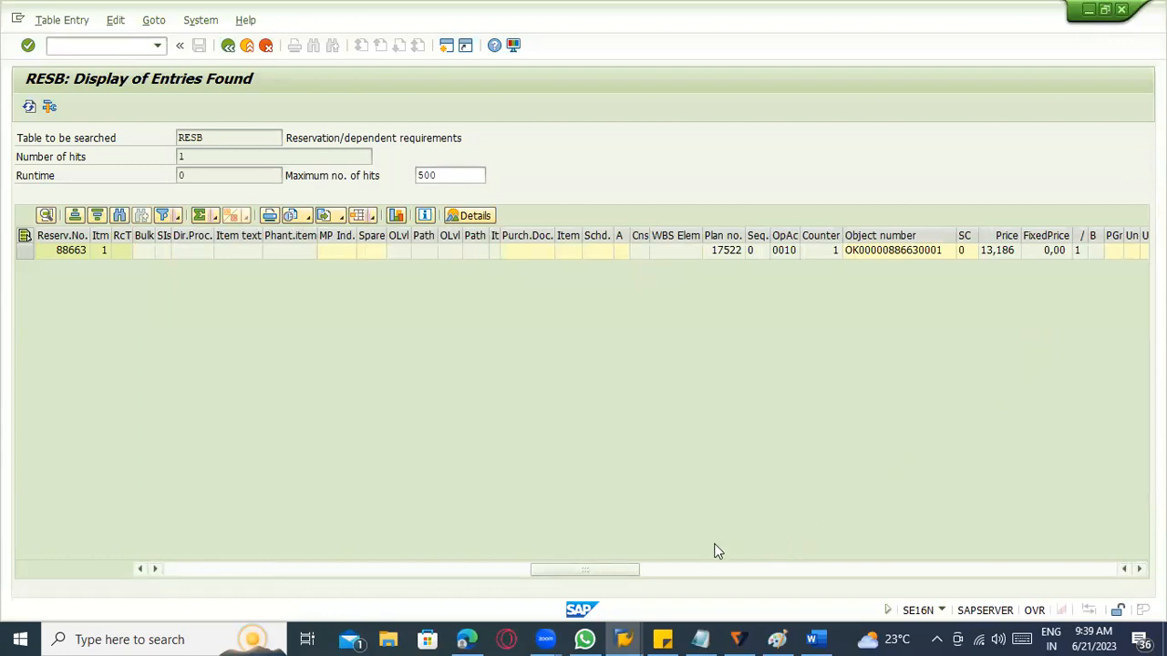
pyautogui.hscroll(5, 715, 550)
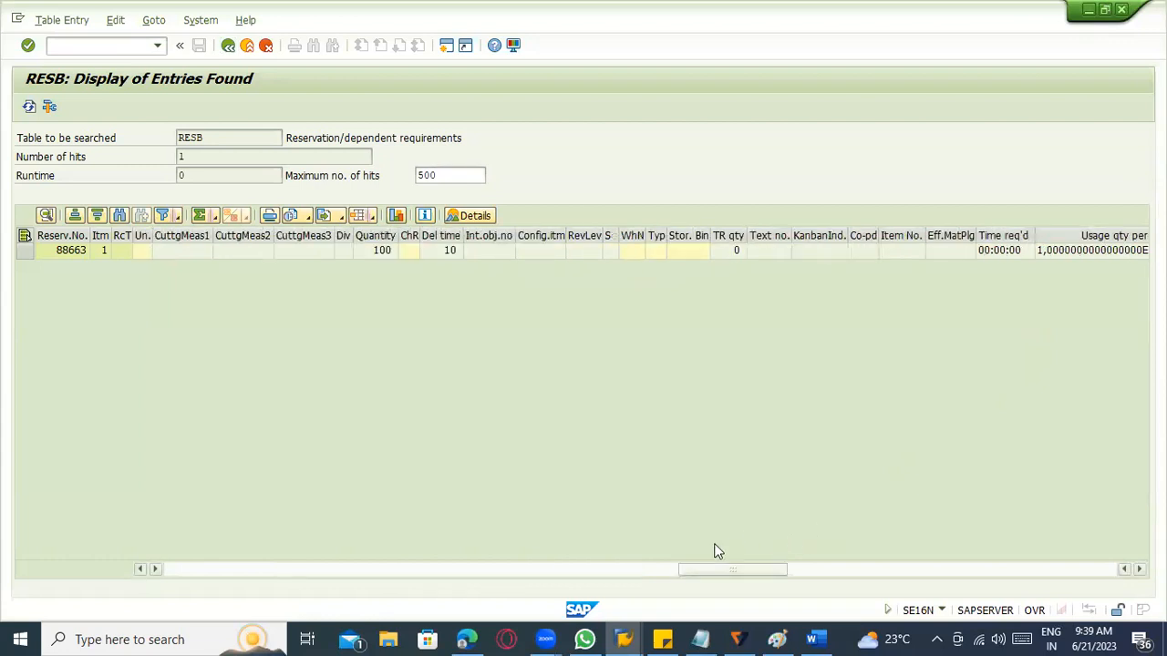
pyautogui.hscroll(5, 716, 551)
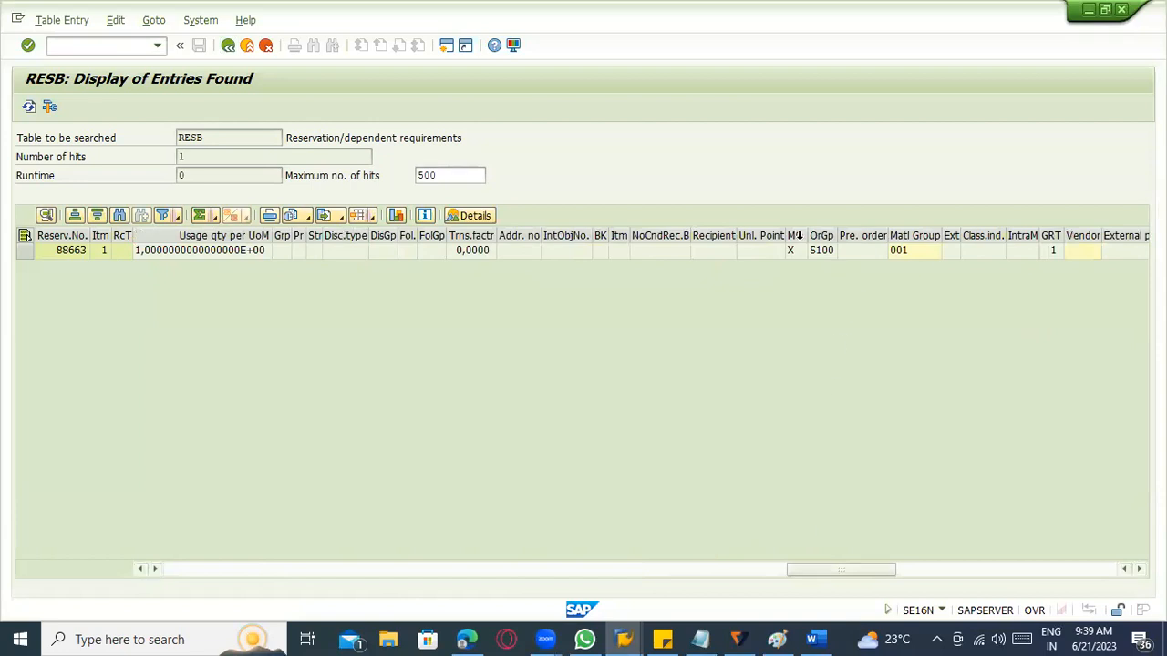
# Check the possible values of the RESB entry's material origin indicator and review the remaining columns before returning to the first ones.
pyautogui.moveTo(785, 235); pyautogui.dragTo(743, 252)
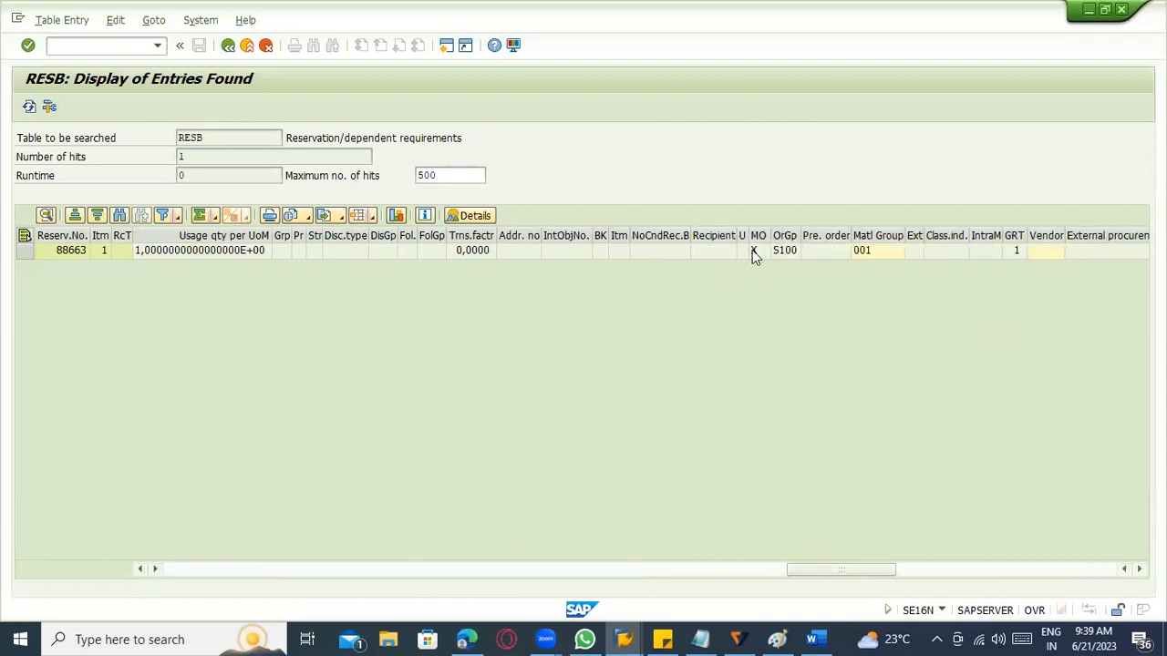
pyautogui.doubleClick(764, 251)
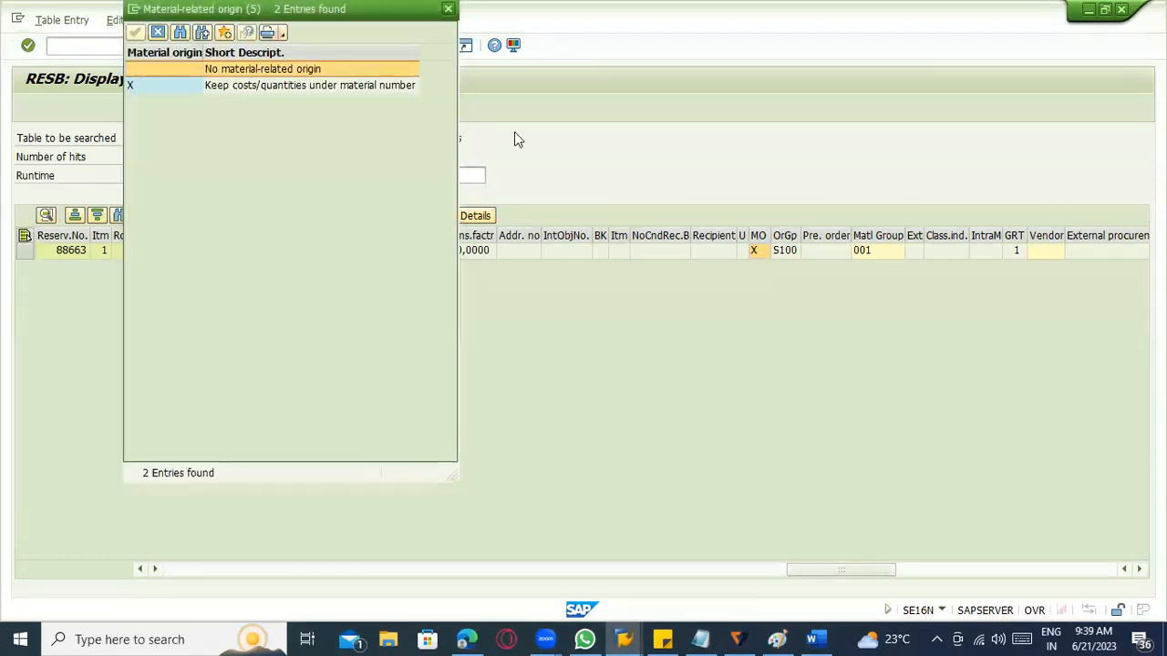
pyautogui.click(447, 9)
pyautogui.hscroll(5, 830, 540)
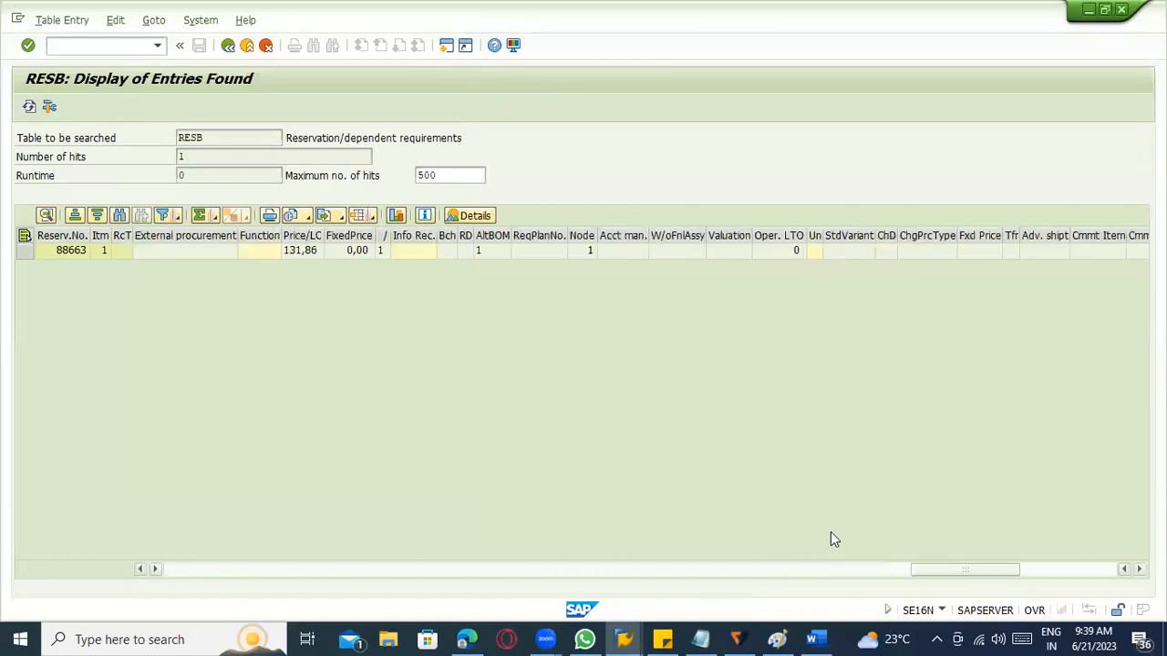
pyautogui.hscroll(5, 830, 531)
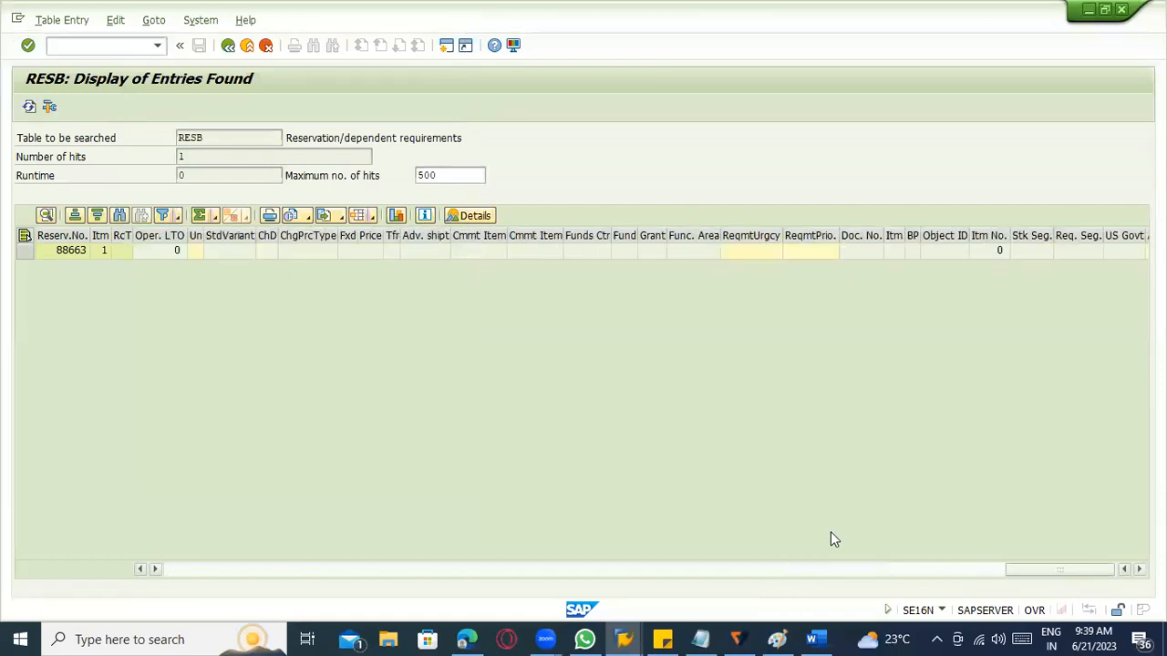
pyautogui.moveTo(1087, 566); pyautogui.dragTo(176, 482)
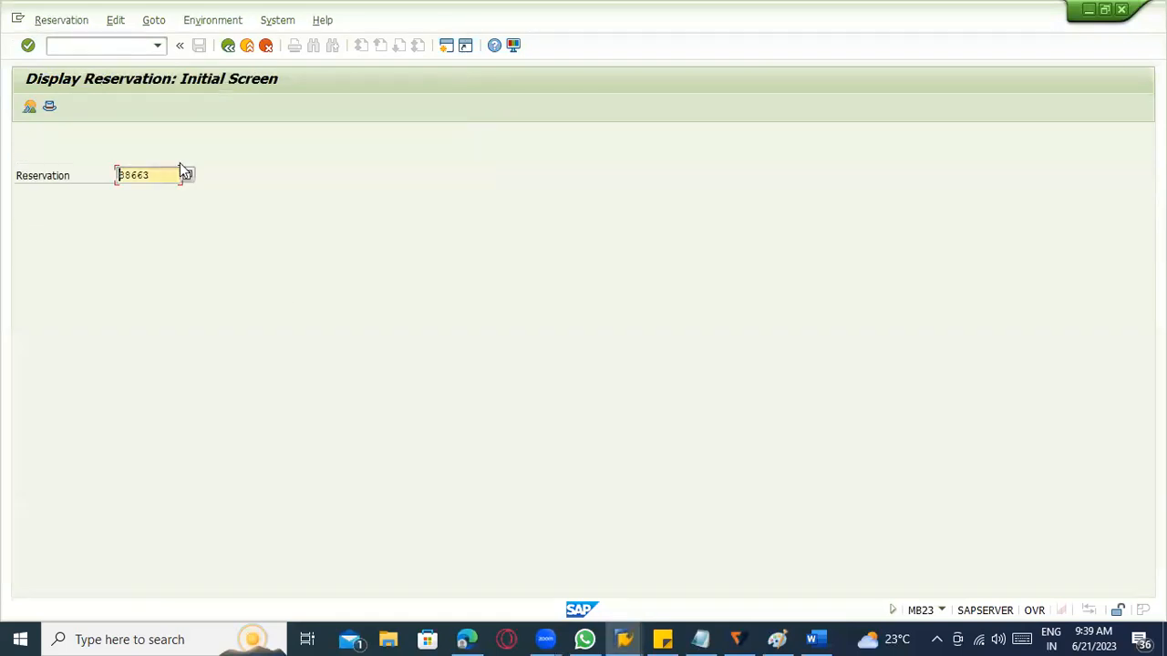
# Replace the reservation display with transaction MB21 and start a new reservation with movement type 261.
pyautogui.click(92, 51)
pyautogui.write('/nmb3')
pyautogui.press('BackSpace')
pyautogui.write('21')
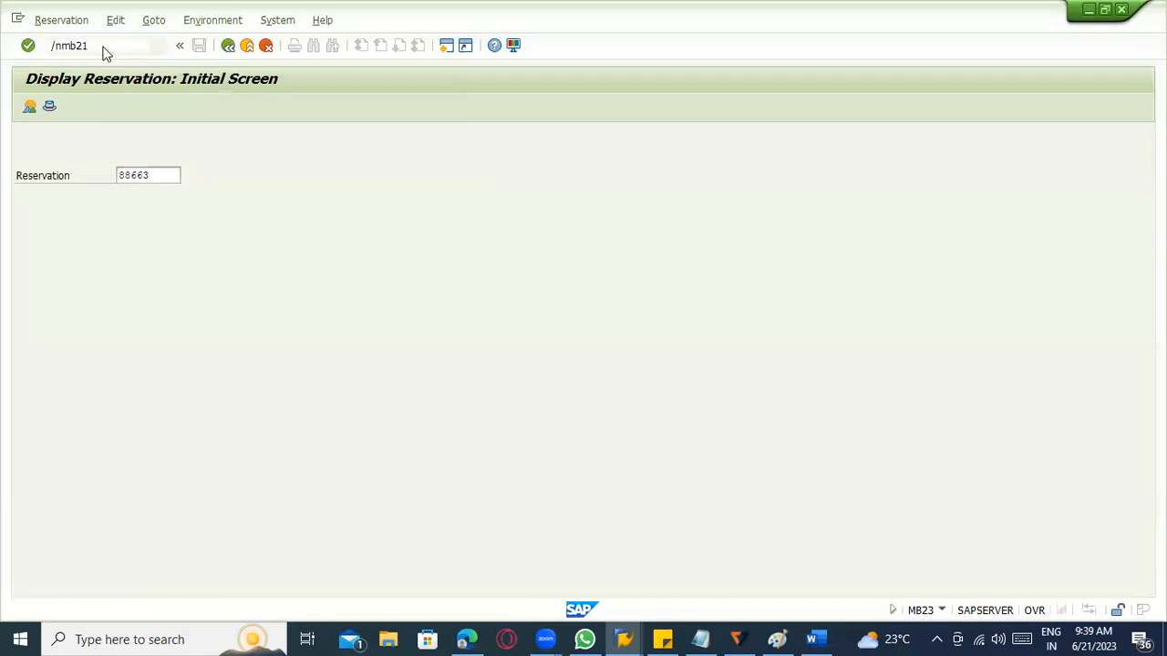
pyautogui.press('Return')
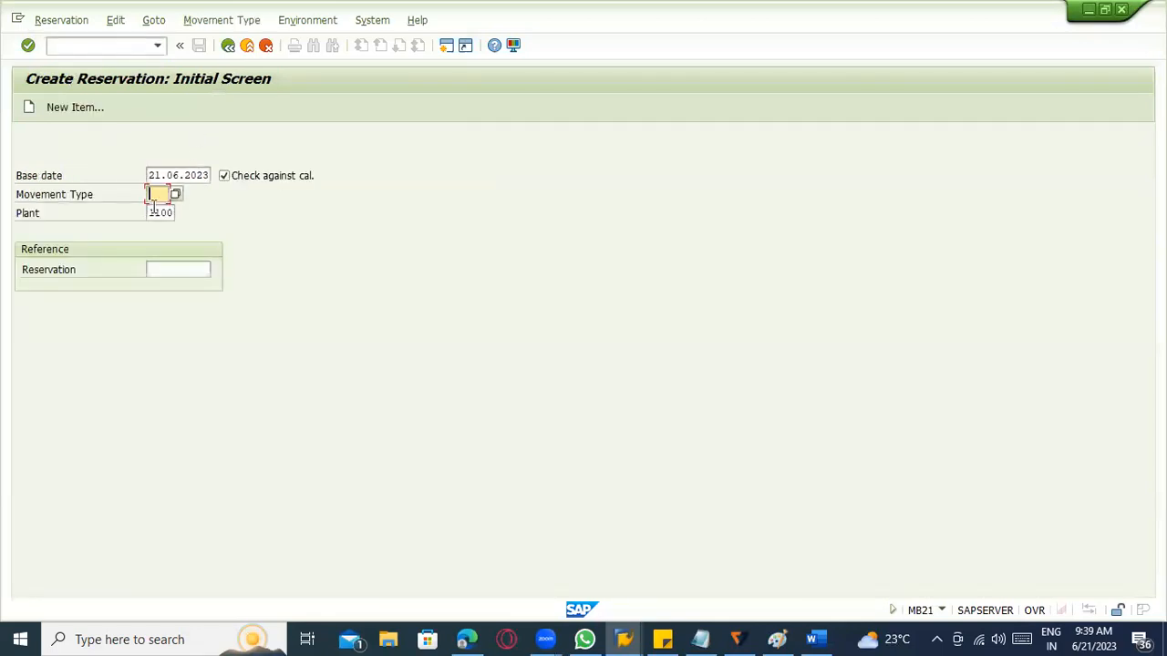
pyautogui.write('261')
pyautogui.press('Return')
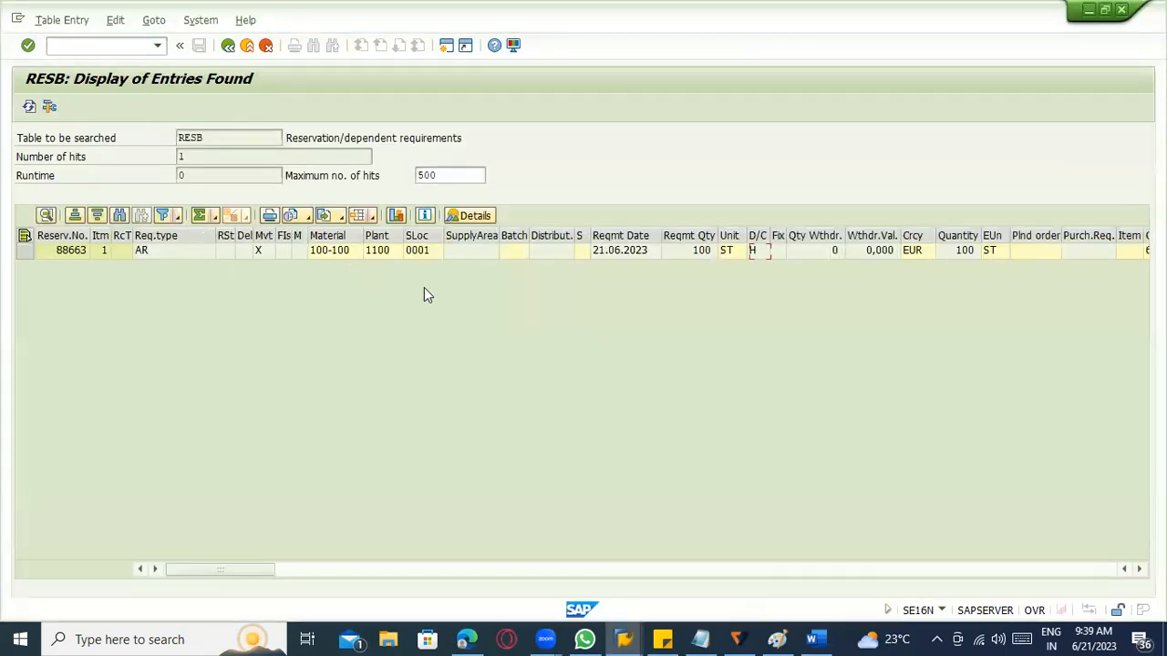
# Copy the G/L account and order number from the RESB entry into the new reservation and continue to its item list.
pyautogui.hscroll(5, 467, 541)
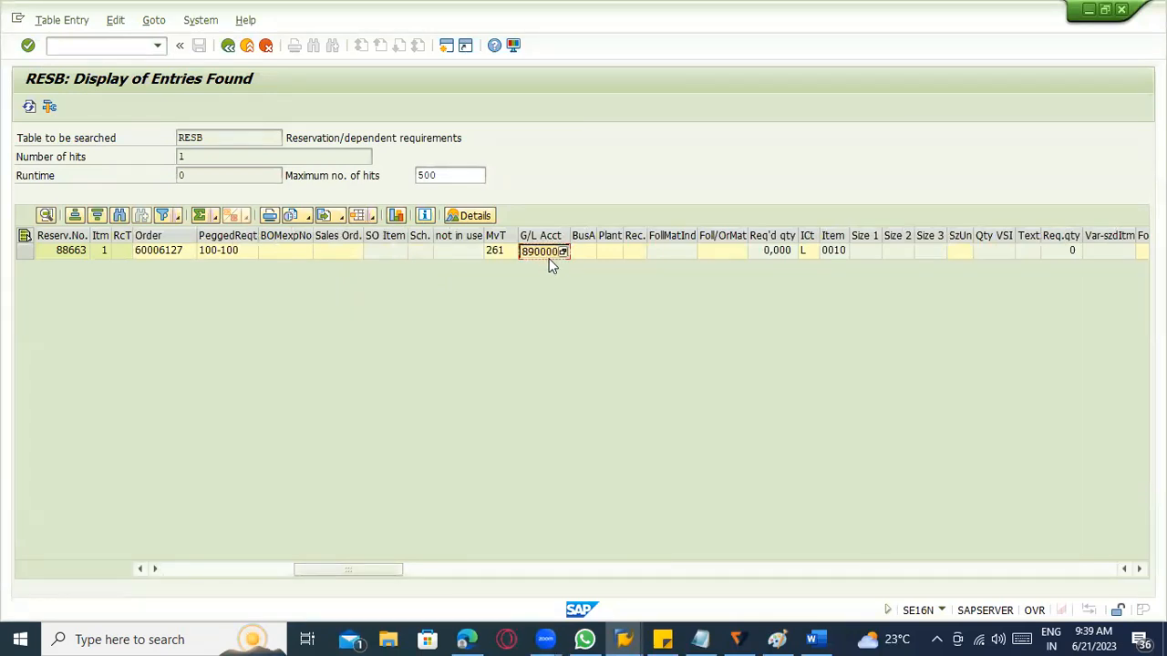
pyautogui.hotkey('alt', 'Tab')
pyautogui.write('890000')
pyautogui.hotkey('alt', 'Tab')
pyautogui.click(167, 250)
pyautogui.hotkey('alt', 'Tab')
pyautogui.click(176, 215)
pyautogui.write('60006127')
pyautogui.press('Return')
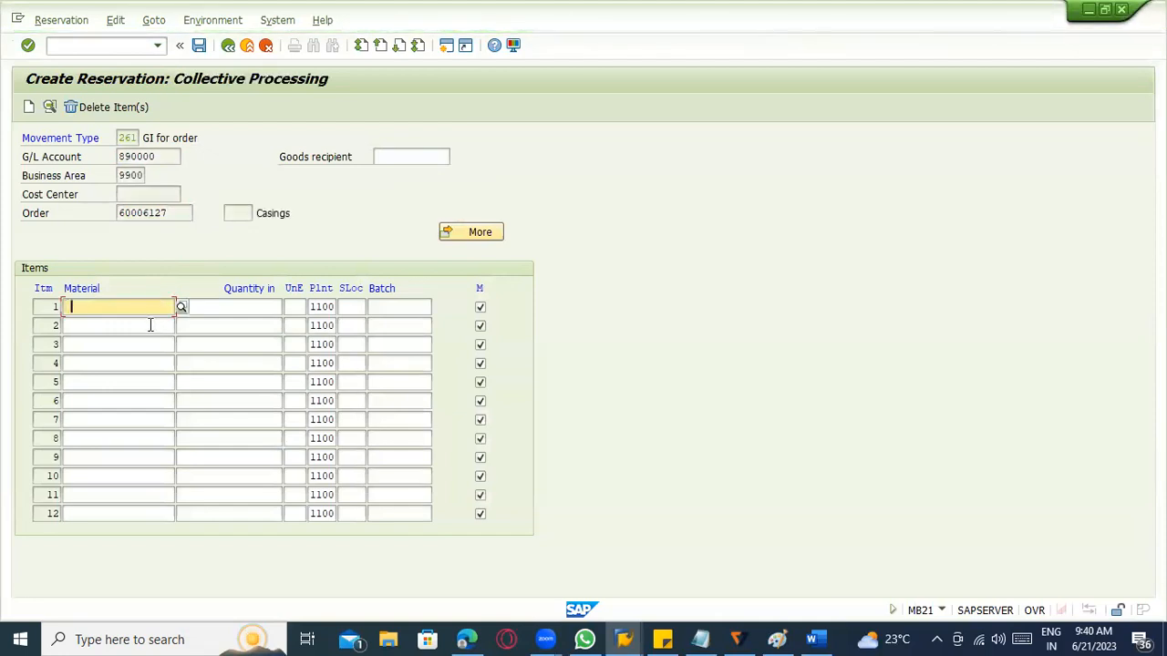
# Try to reserve 10 pieces of material 100-100 in plant 1100 for the production order.
pyautogui.write('100-10')
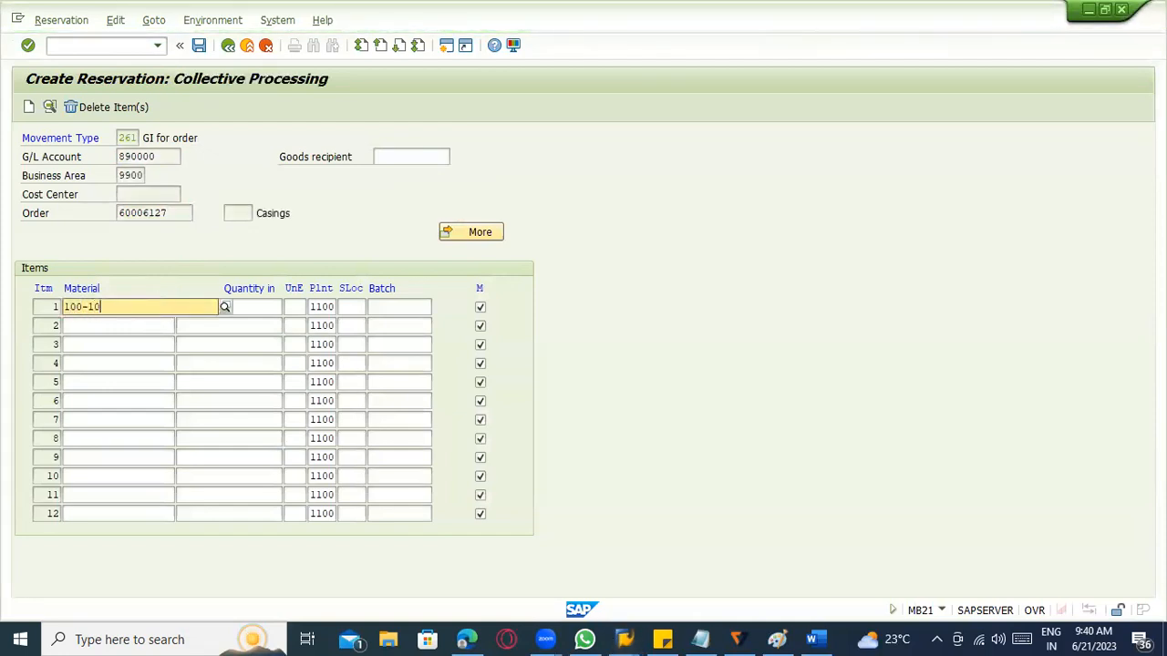
pyautogui.write('0')
pyautogui.press('Return')
pyautogui.write('10')
pyautogui.press('Return')
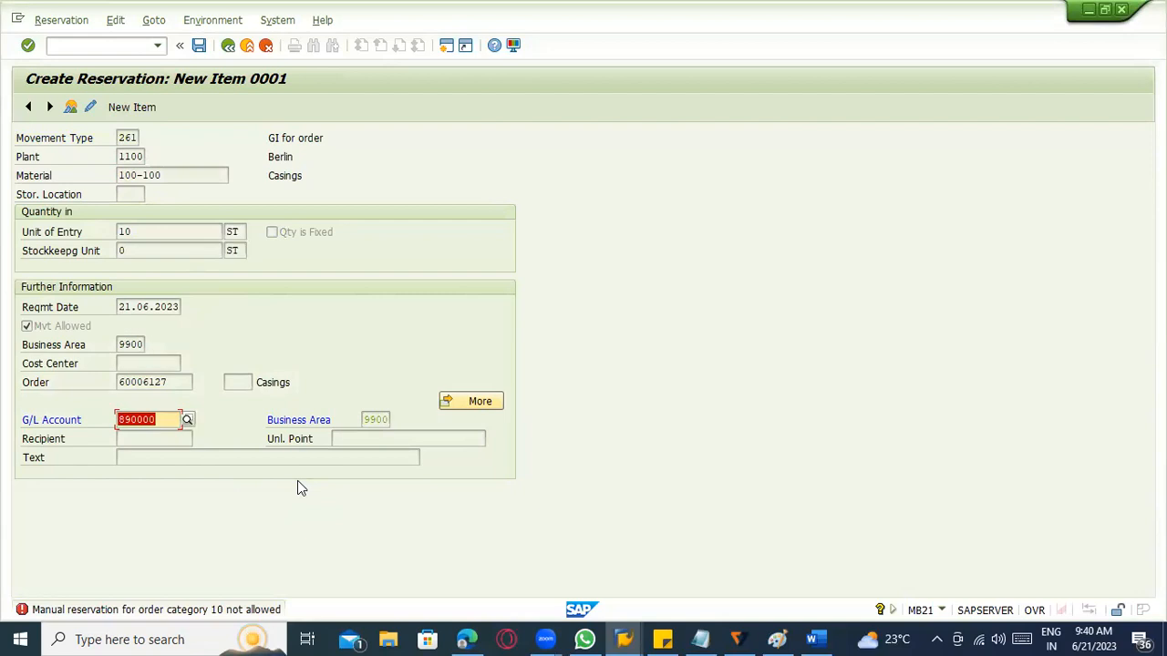
pyautogui.press('Return')
# Read the detailed explanation of the error on manual reservations, including the listed PP production order category, and close it.
pyautogui.click(180, 418)
pyautogui.doubleClick(202, 615)
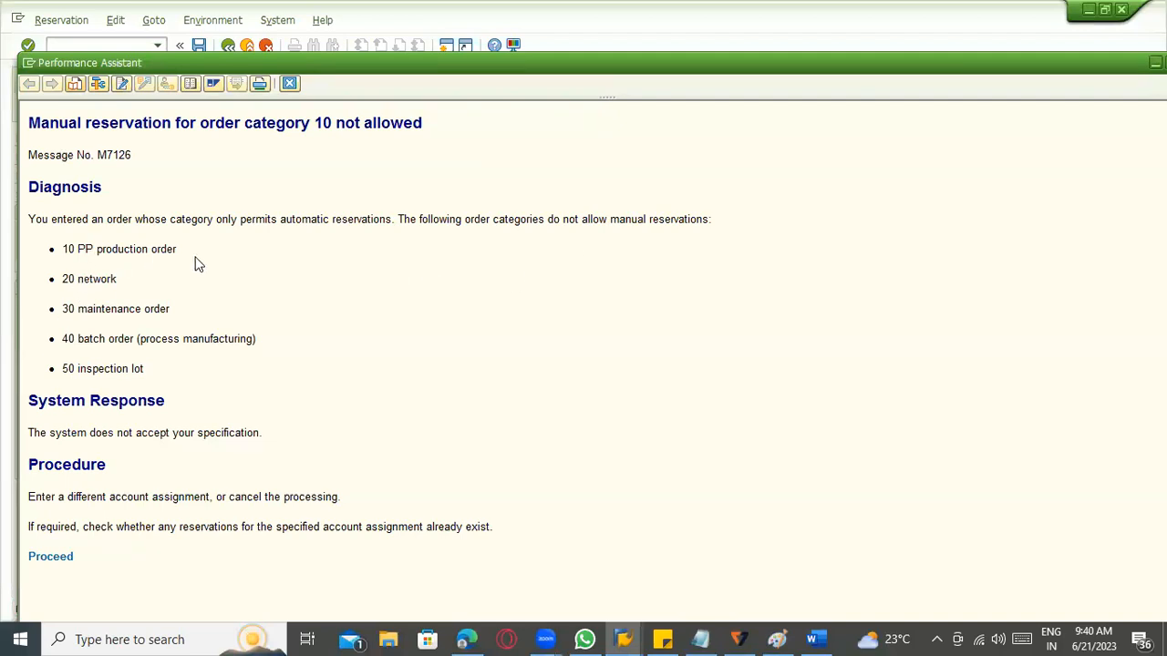
pyautogui.moveTo(187, 253); pyautogui.dragTo(108, 258)
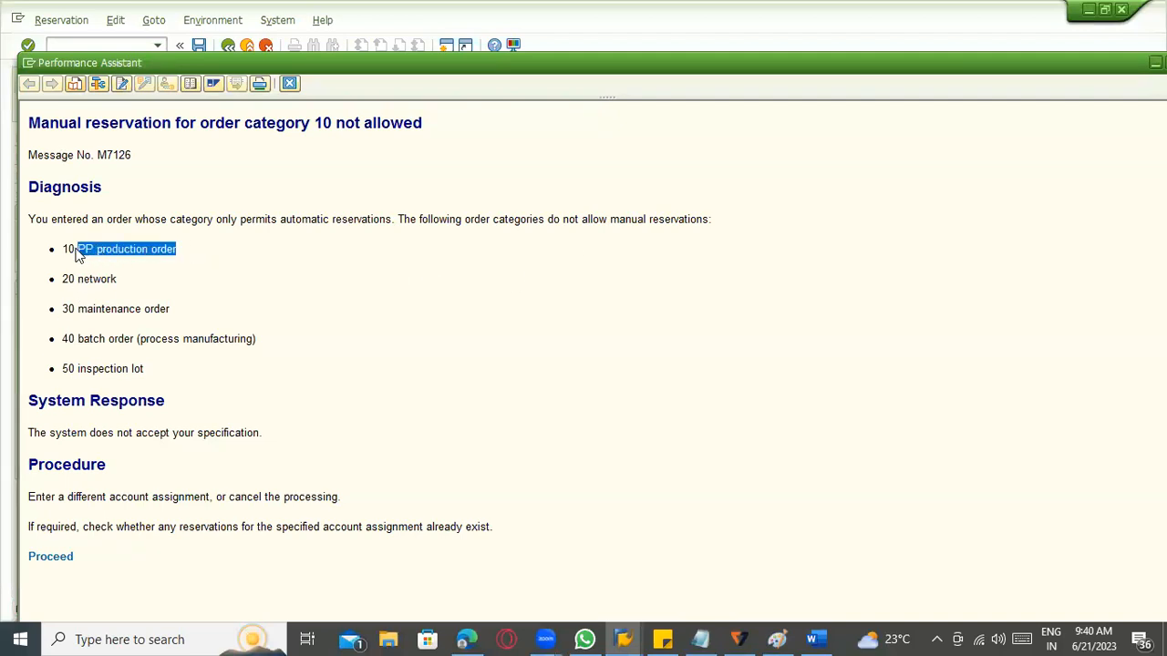
pyautogui.press('Escape')
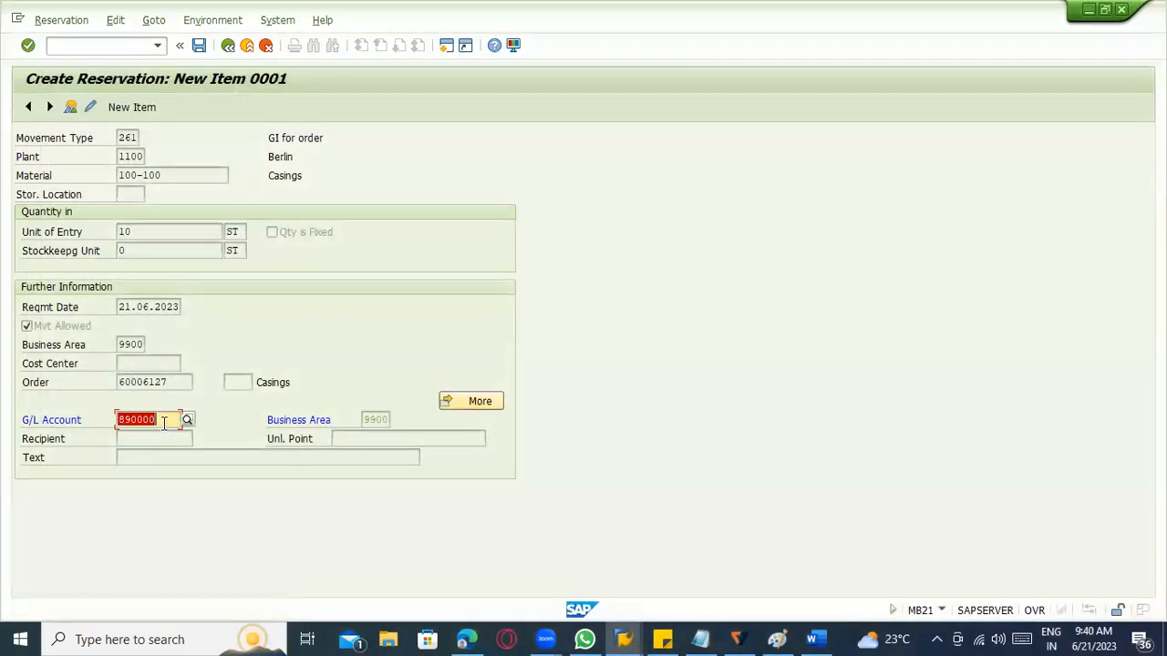
# Restart transaction MB21 and begin another reservation with movement type 261 in plant 1100.
pyautogui.click(96, 44)
pyautogui.write('/nb')
pyautogui.press('BackSpace')
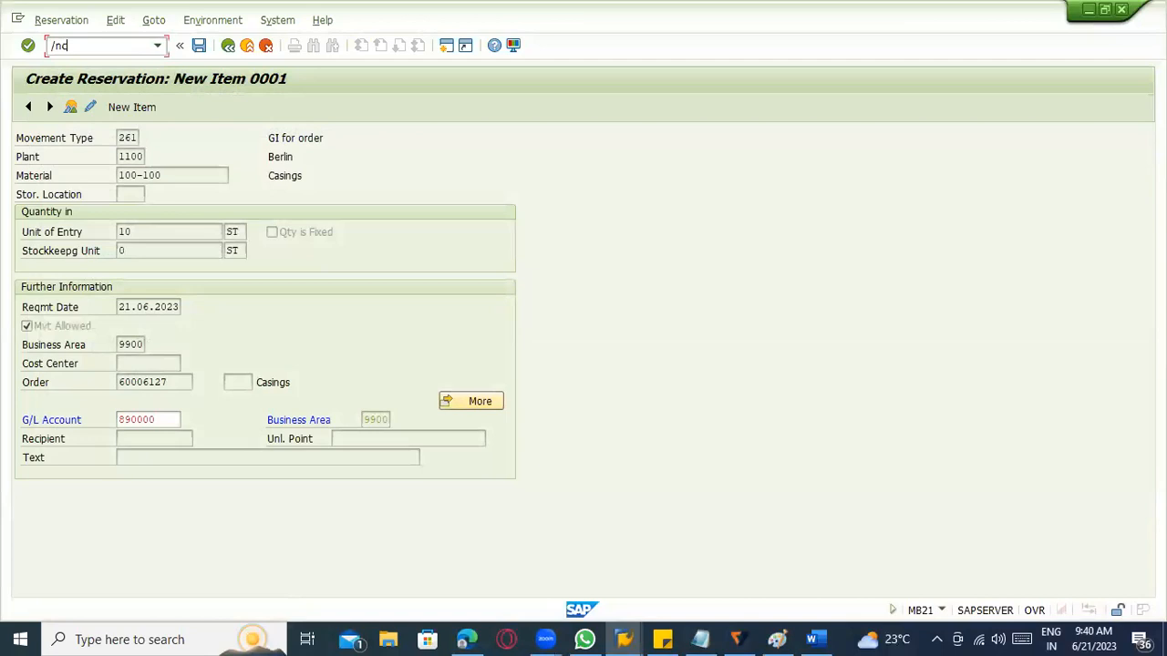
pyautogui.write('mb21')
pyautogui.press('Return')
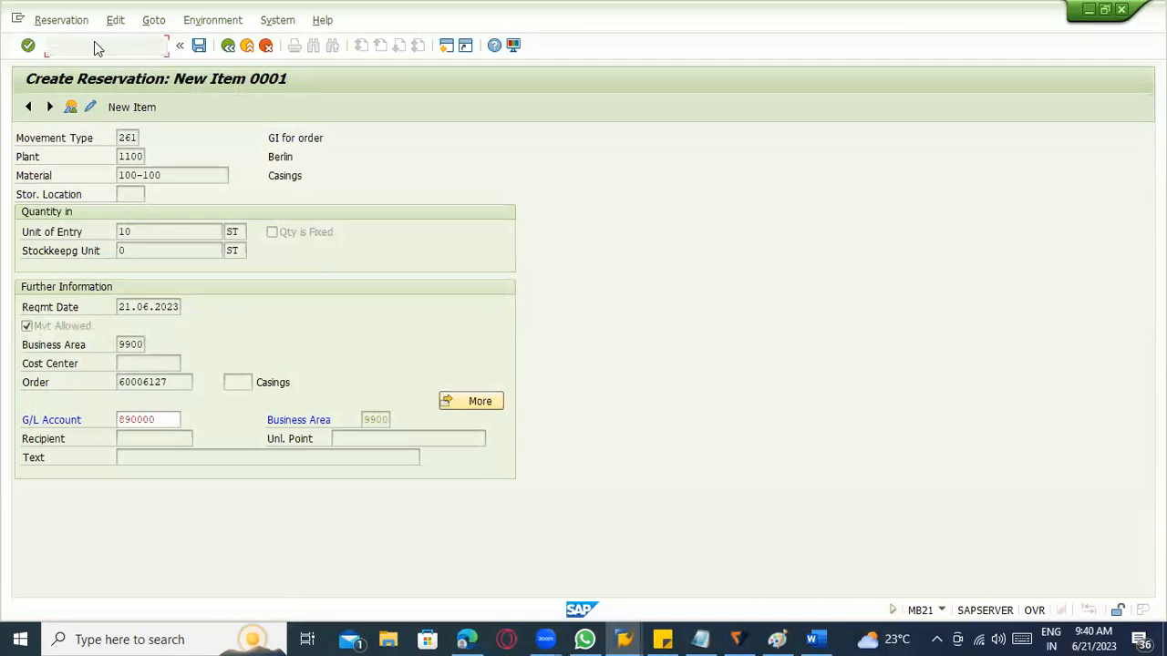
pyautogui.press('Return')
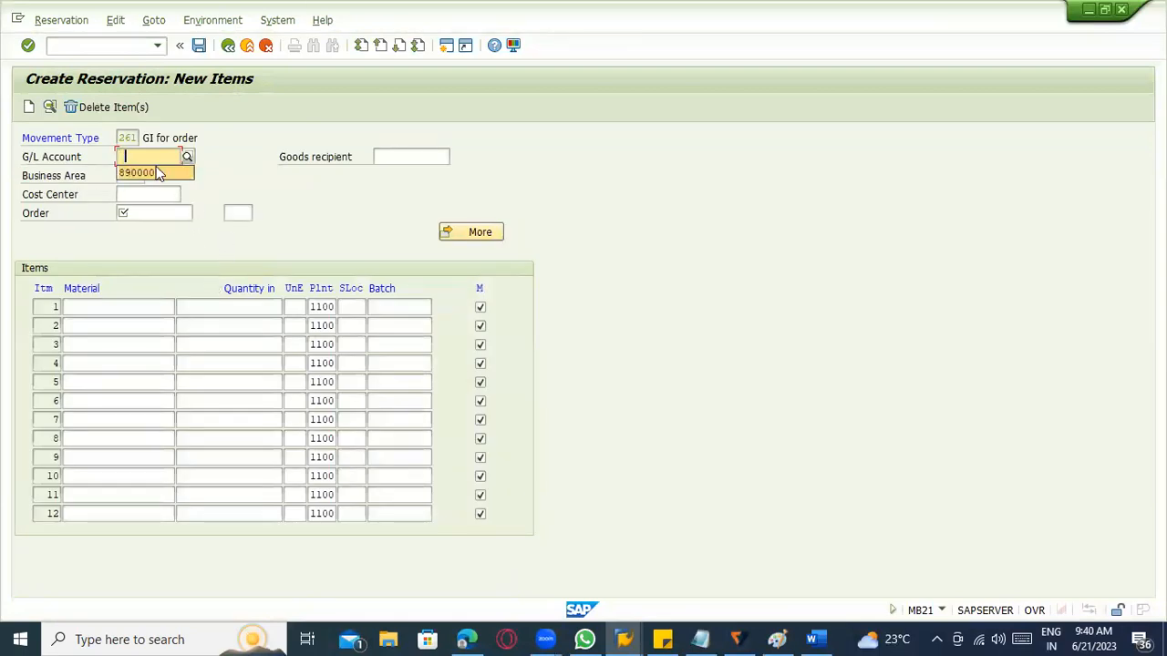
# Assign the reservation to the same G/L account and to the production order numbered one lower.
pyautogui.click(152, 170)
pyautogui.click(153, 212)
pyautogui.click(150, 229)
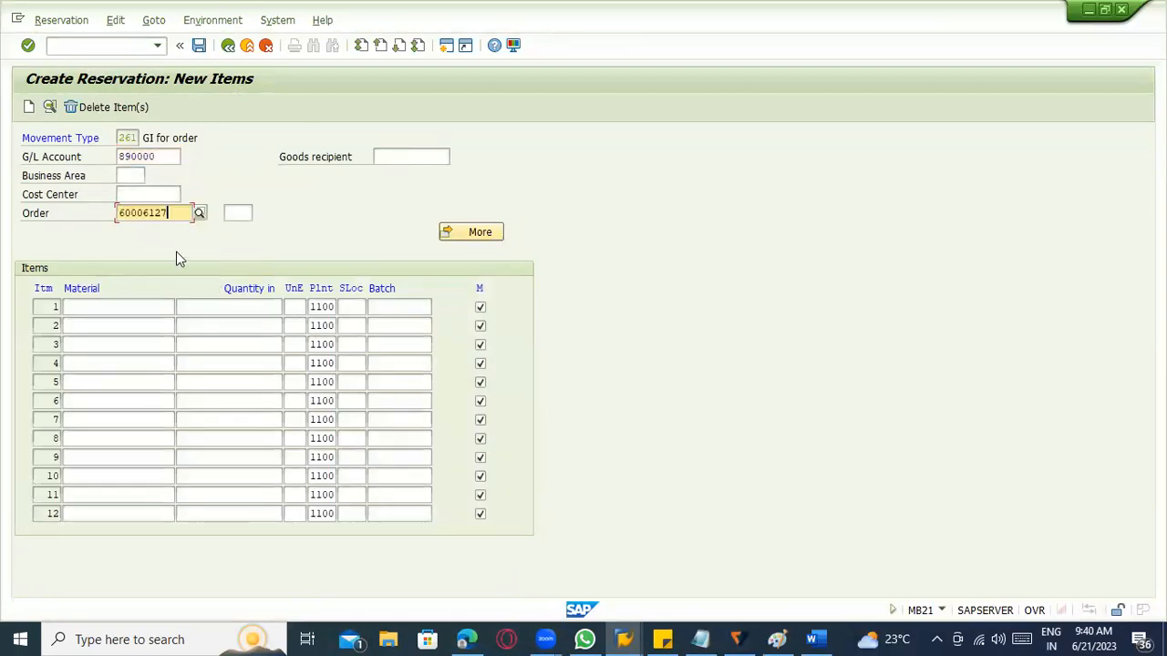
pyautogui.press('BackSpace')
pyautogui.write('6')
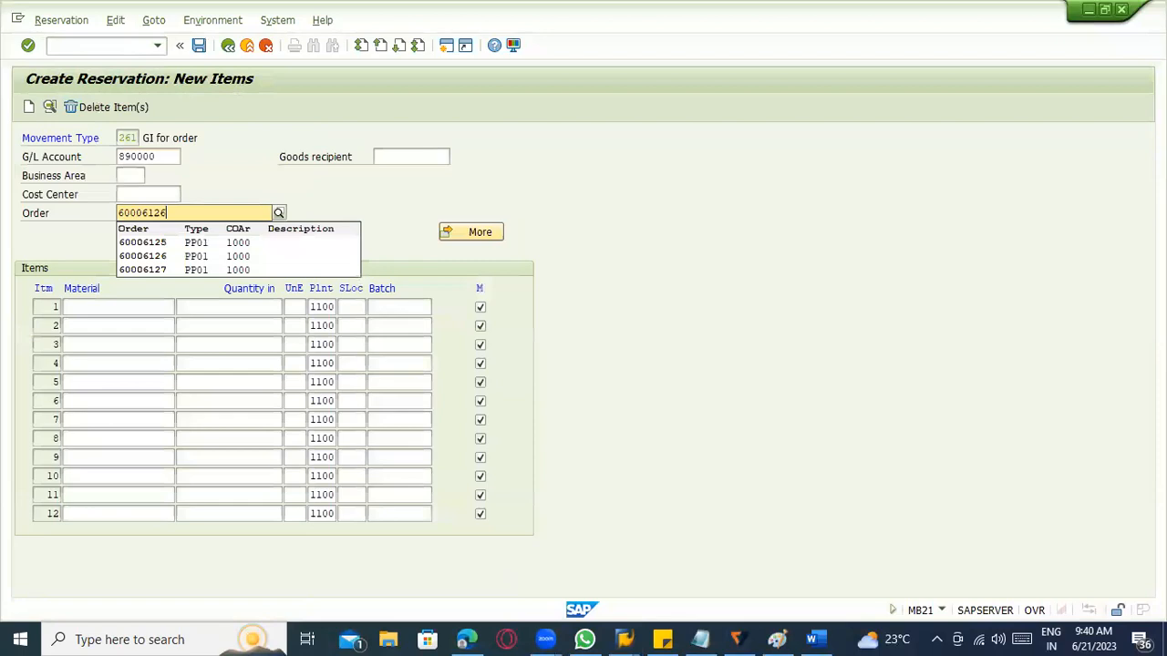
pyautogui.press('Return')
# Try to reserve 1 piece of material 100-100 for this other production order.
pyautogui.click(169, 307)
pyautogui.click(169, 325)
pyautogui.click(225, 310)
pyautogui.write('1')
pyautogui.press('Return')
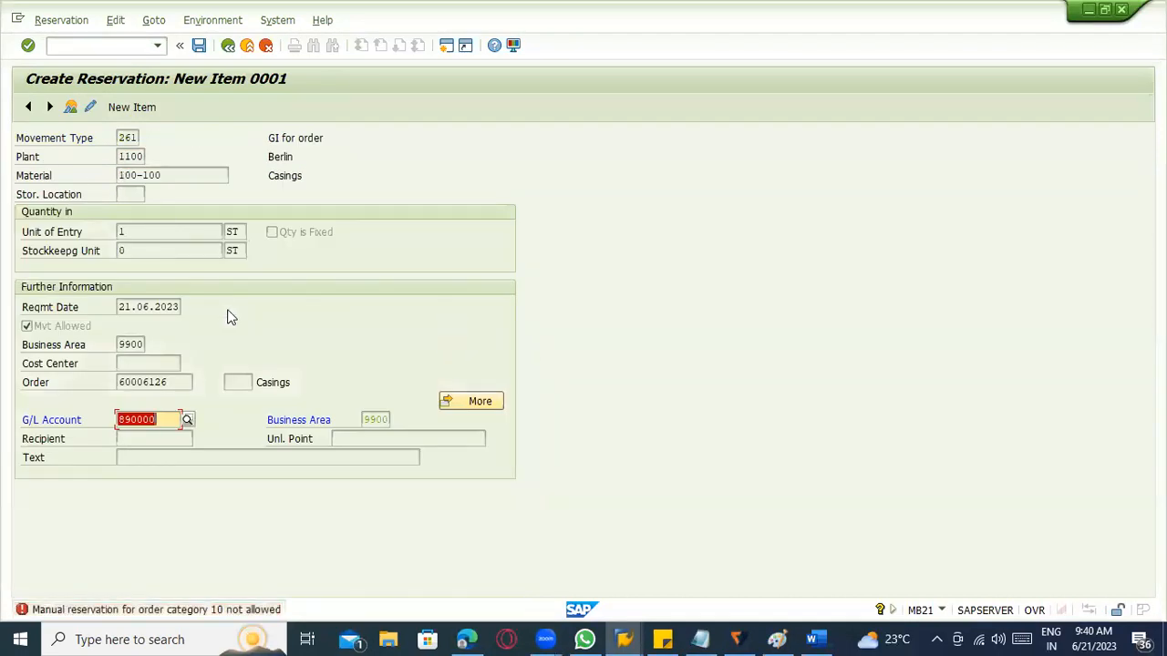
pyautogui.click(127, 45)
pyautogui.write('/nco01')
pyautogui.press('Return')
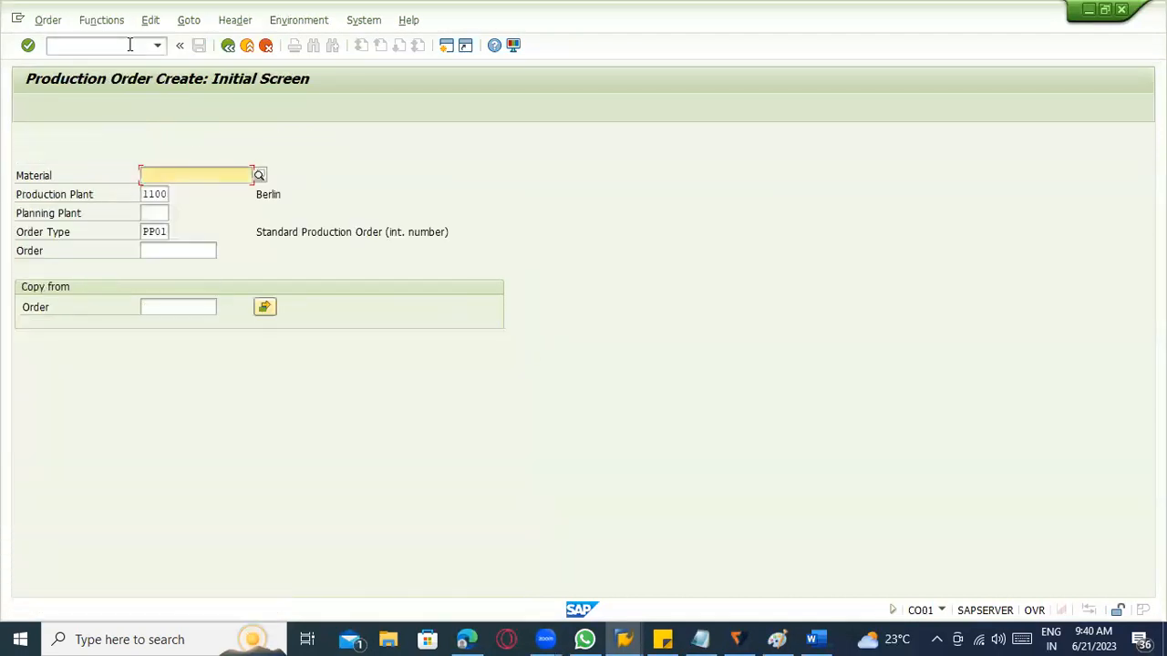
pyautogui.hotkey('alt', 'Tab')
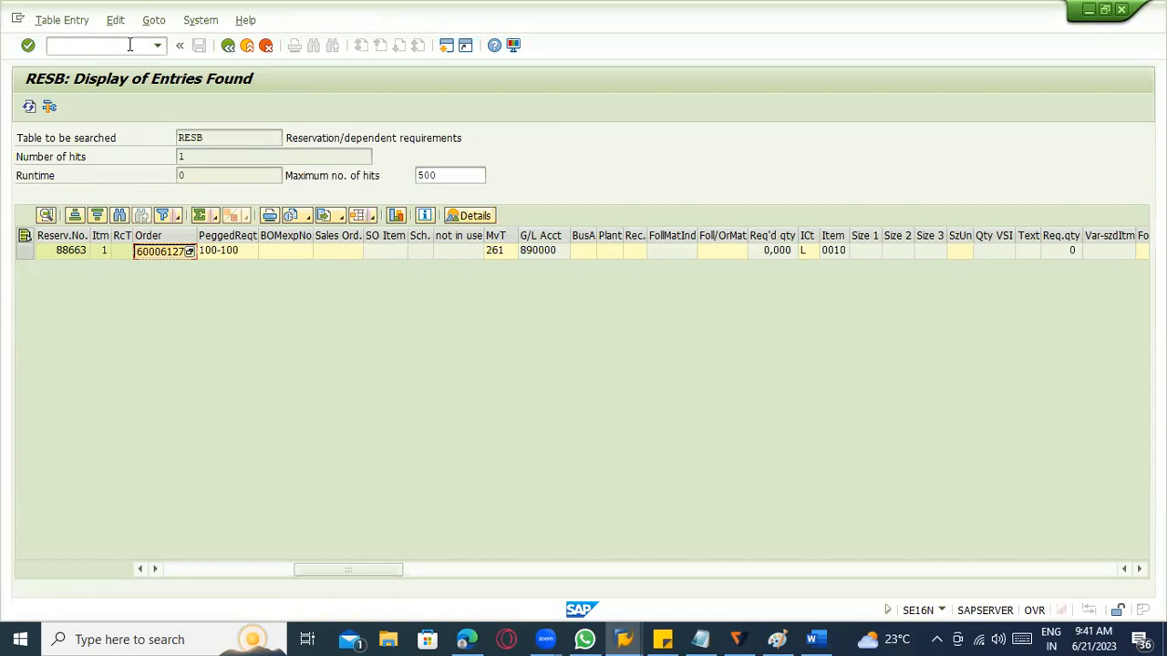
pyautogui.hotkey('alt', 'Tab')
# Run transaction MB21 and start a reservation with movement type 201 for plant 1100.
pyautogui.click(130, 44)
pyautogui.write('/nmb21')
pyautogui.press('Return')
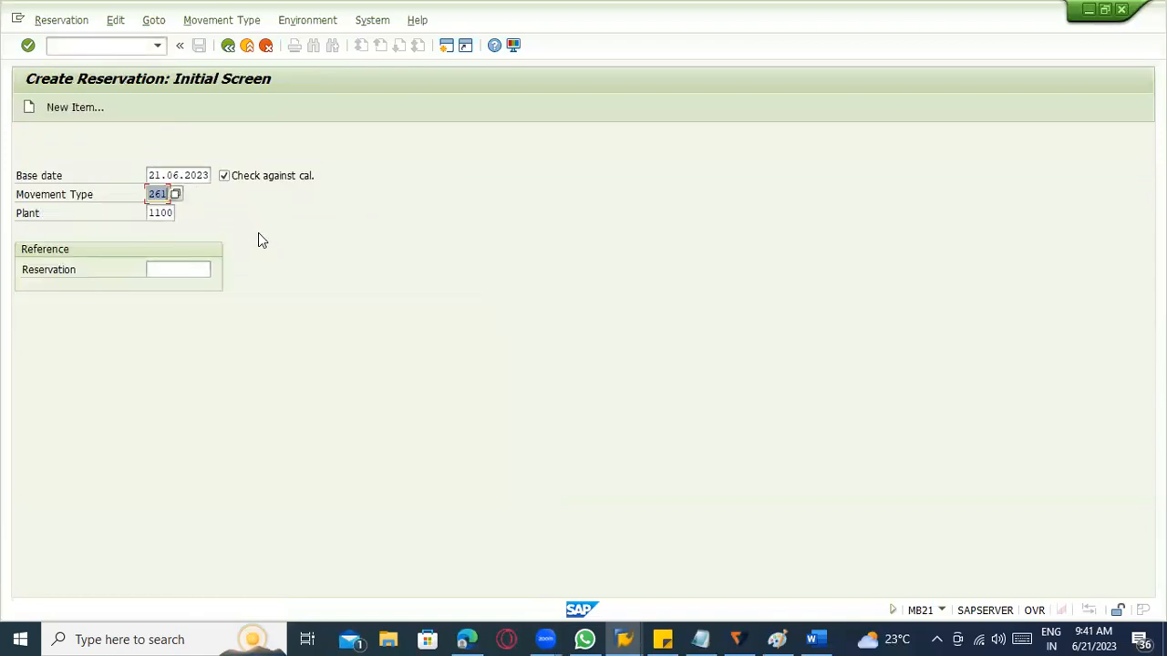
pyautogui.press('BackSpace')
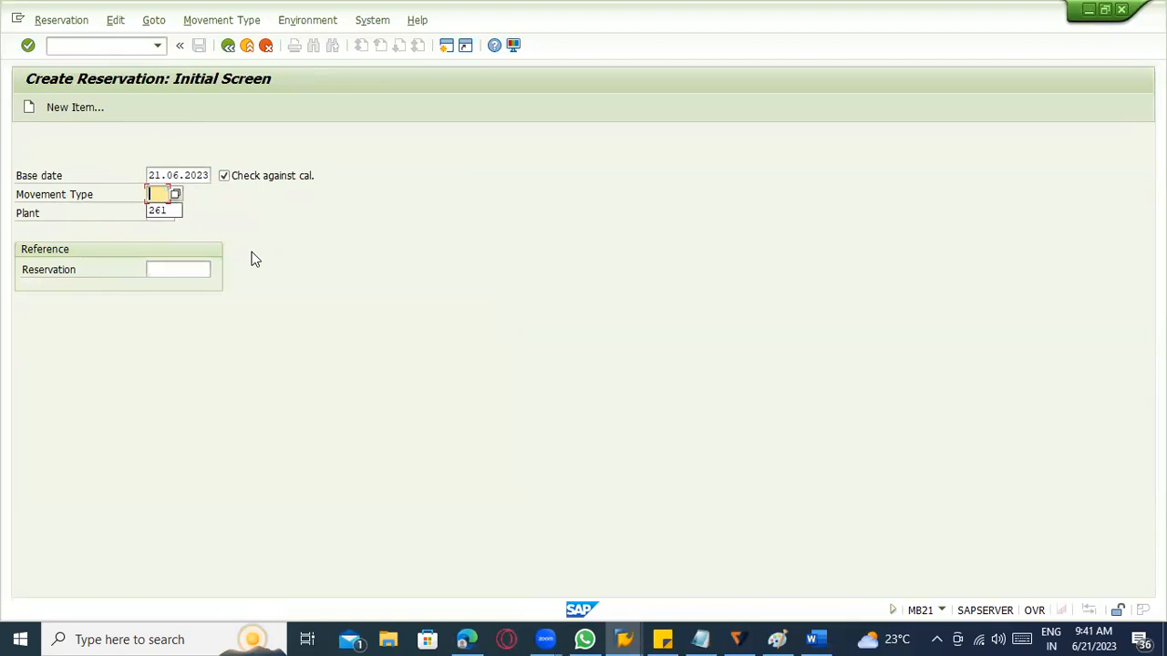
pyautogui.write('201')
pyautogui.press('Return')
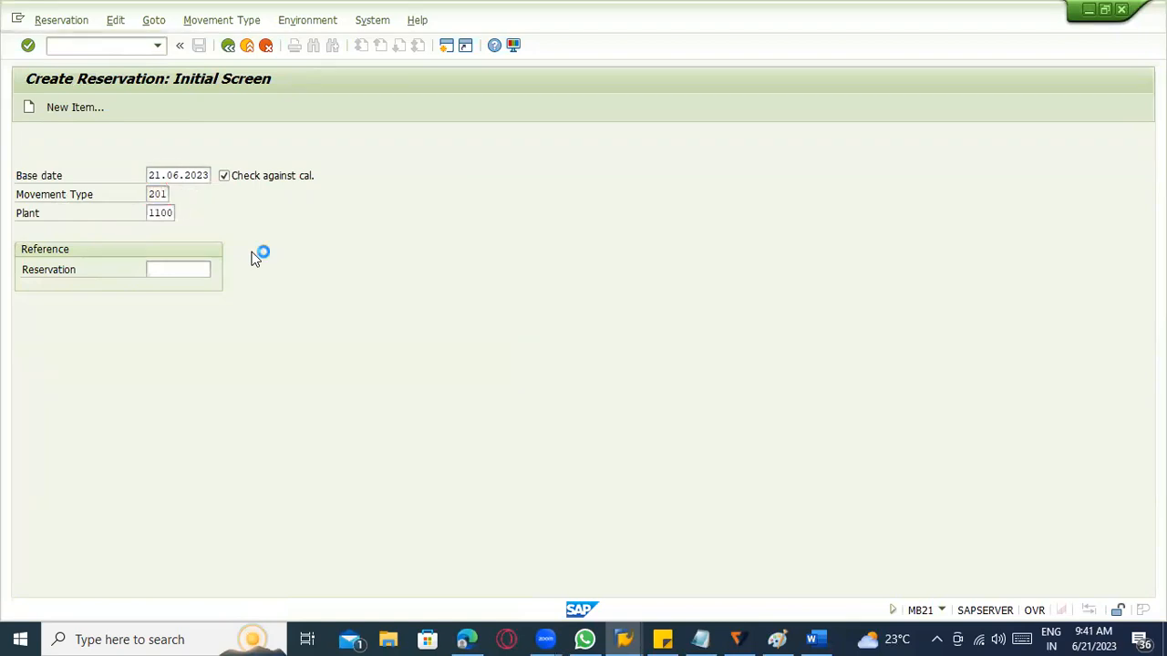
# Assign cost center 2100, enter material 100-100 with quantity 1 as the first item, and save the reservation.
pyautogui.click(135, 196)
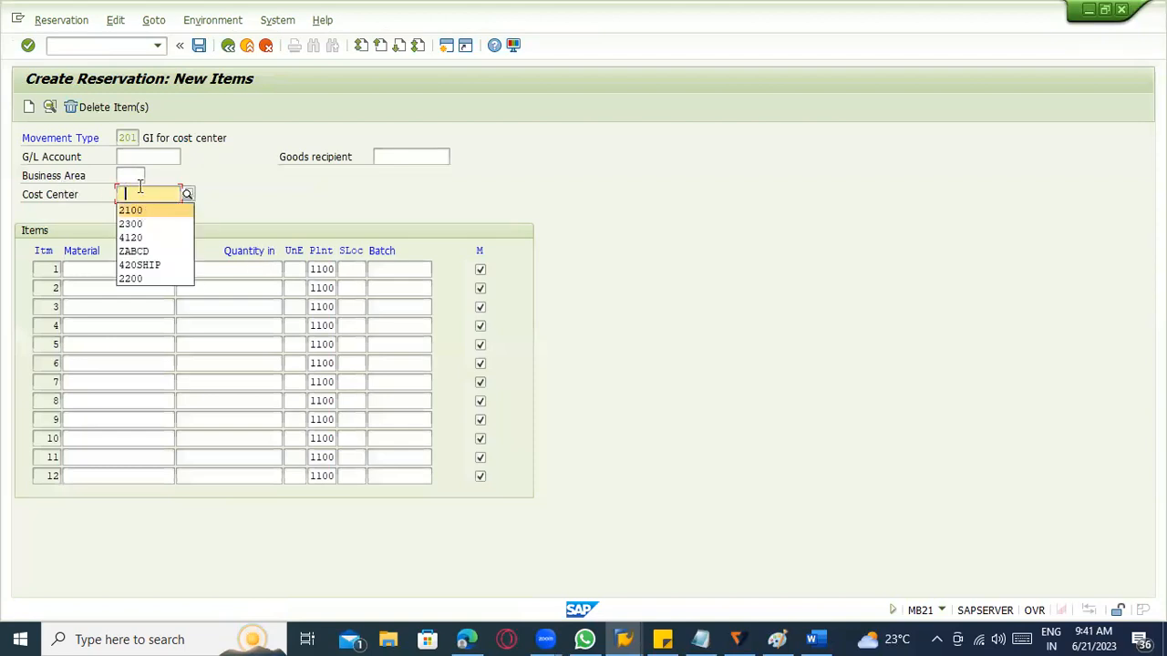
pyautogui.click(140, 214)
pyautogui.click(116, 269)
pyautogui.press('space')
pyautogui.click(121, 287)
pyautogui.click(240, 282)
pyautogui.click(245, 268)
pyautogui.write('1')
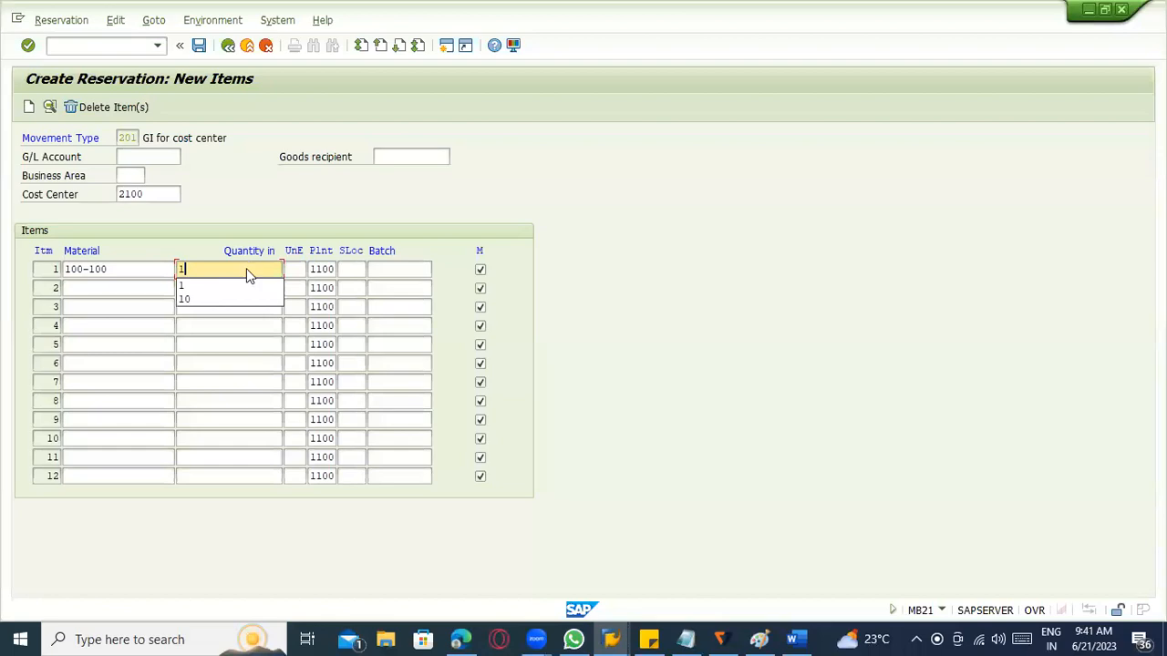
pyautogui.press('Return')
pyautogui.hotkey('ctrl', 's')
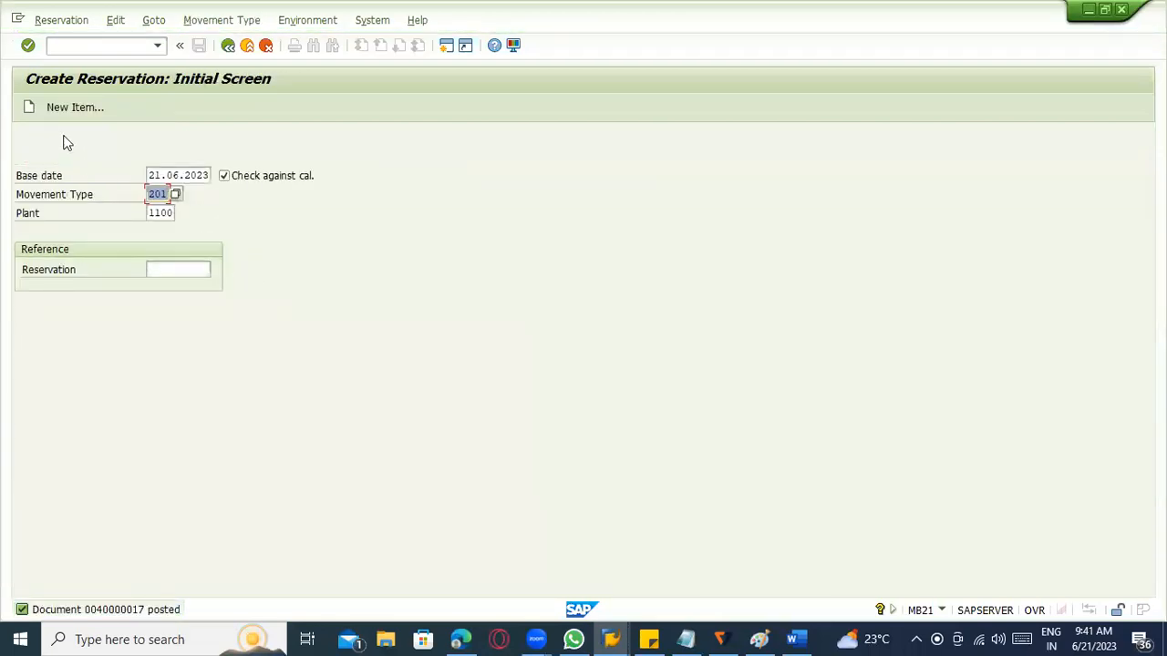
# Display the reservation just posted and check its cost center assignment.
pyautogui.click(66, 19)
pyautogui.click(86, 94)
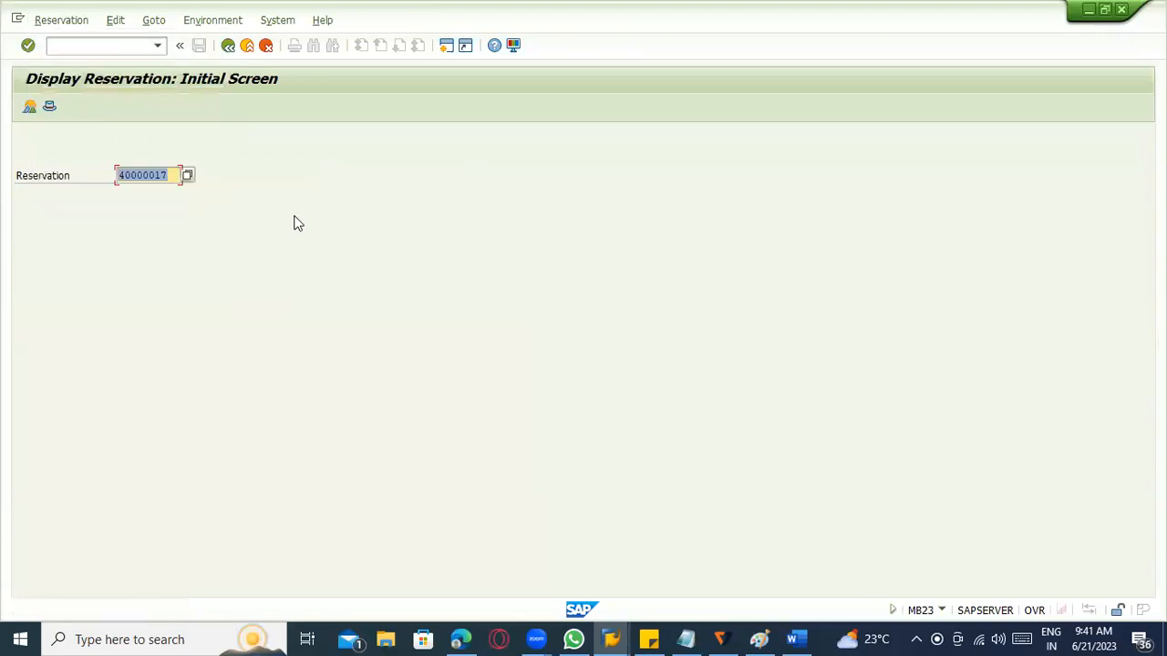
pyautogui.press('Return')
pyautogui.press('Return')
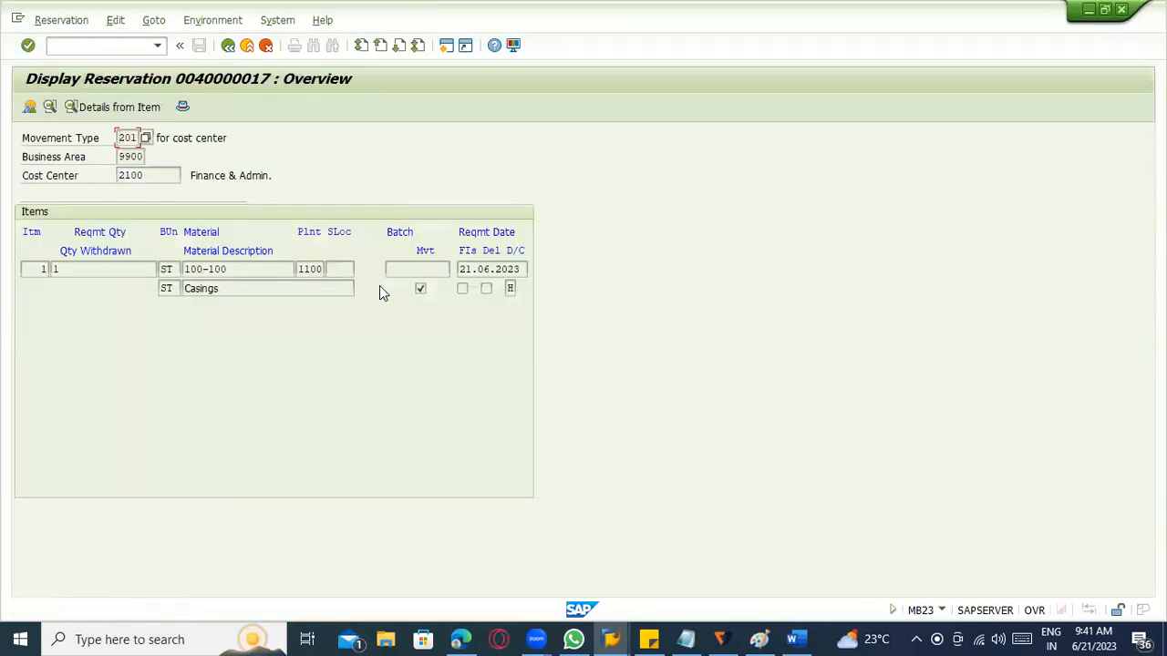
pyautogui.click(148, 179)
# Go back to the RESB selection criteria, clear the reservation number, and filter by material 100-100 and plant 1100.
pyautogui.hotkey('alt', 'Tab')
pyautogui.click(228, 46)
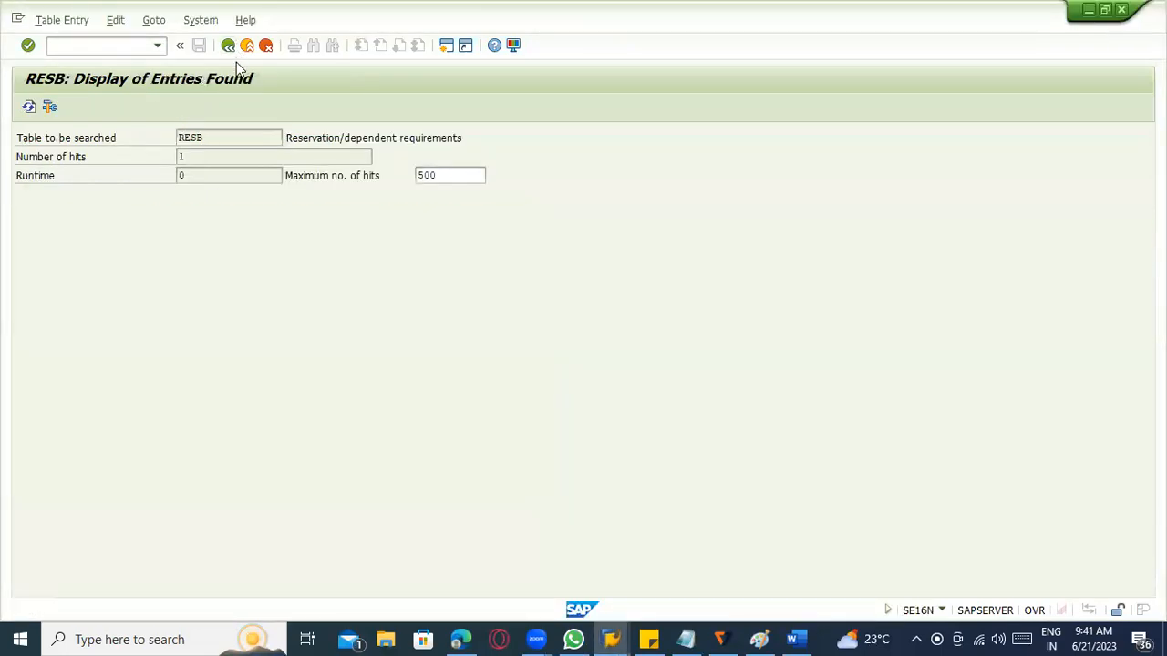
pyautogui.click(228, 287)
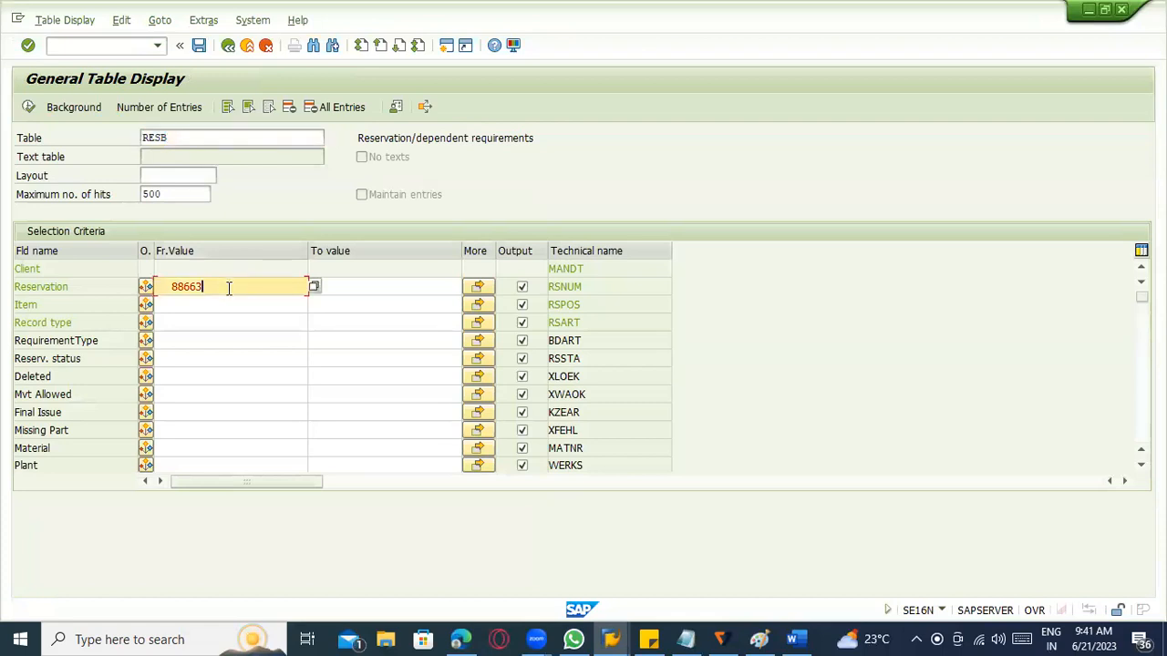
pyautogui.press('BackSpace')
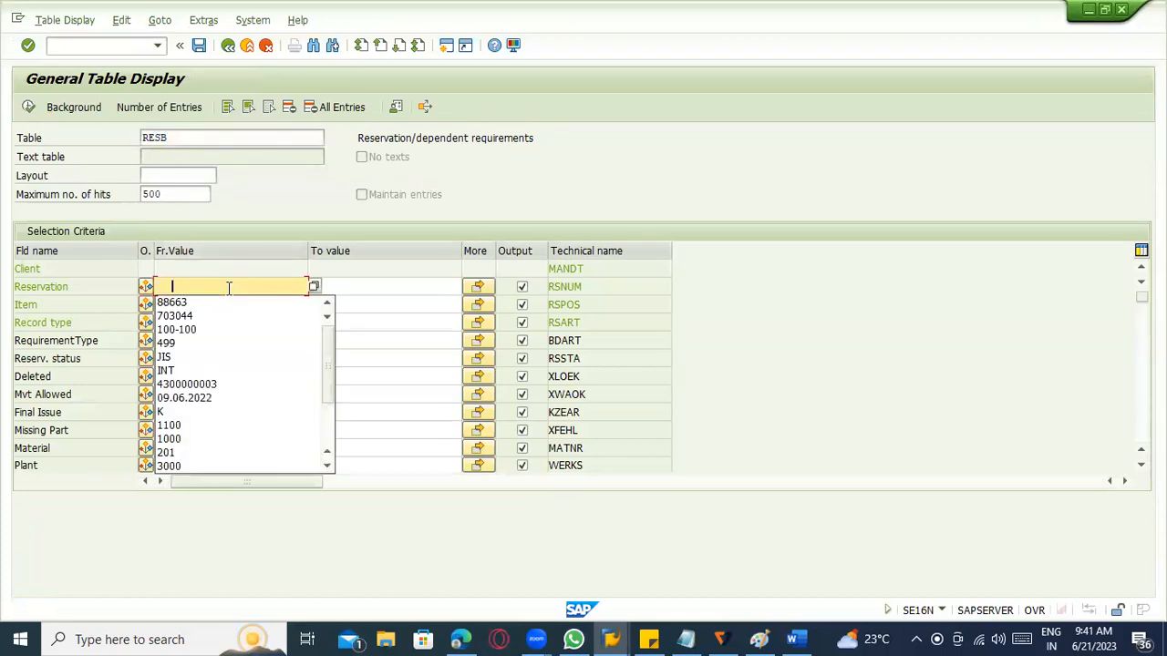
pyautogui.click(180, 447)
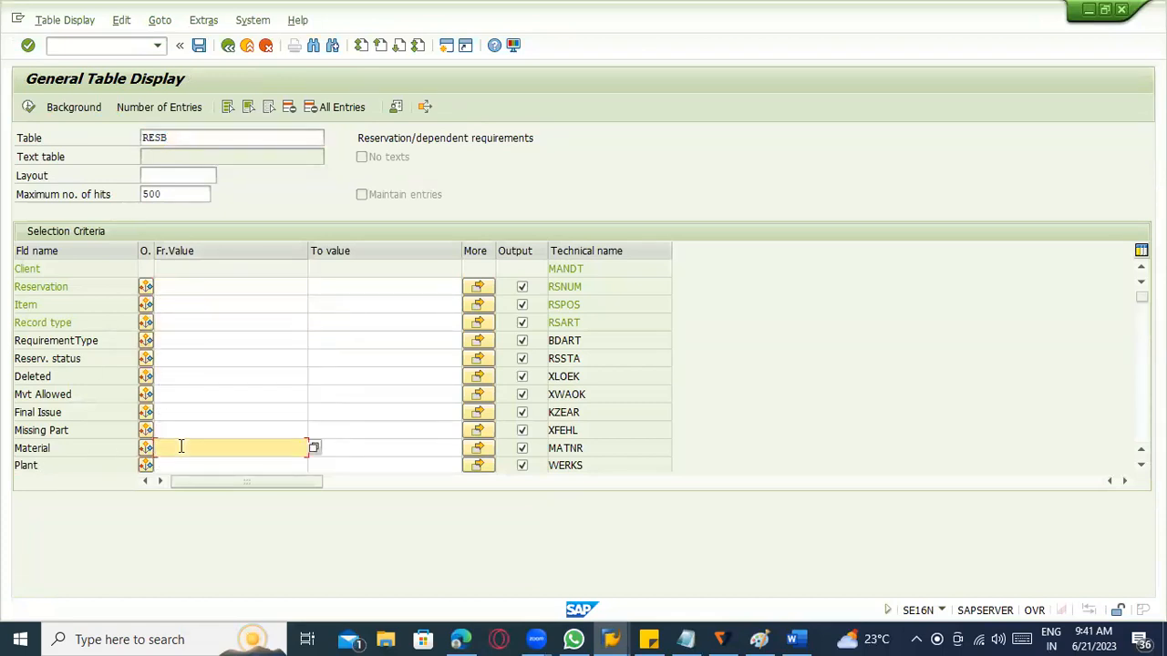
pyautogui.write('100-100')
pyautogui.click(183, 465)
pyautogui.write('1100')
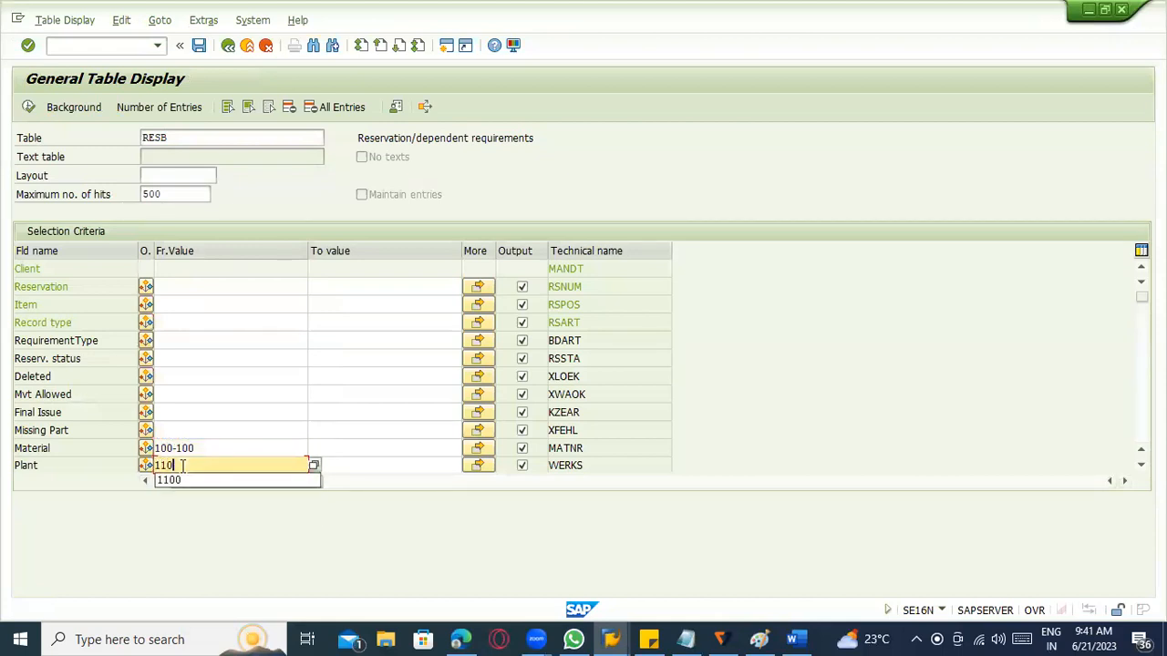
# Set the start of the requirement date range to 20.06.2023.
pyautogui.scroll(-1, 260, 412)
pyautogui.scroll(-2, 223, 444)
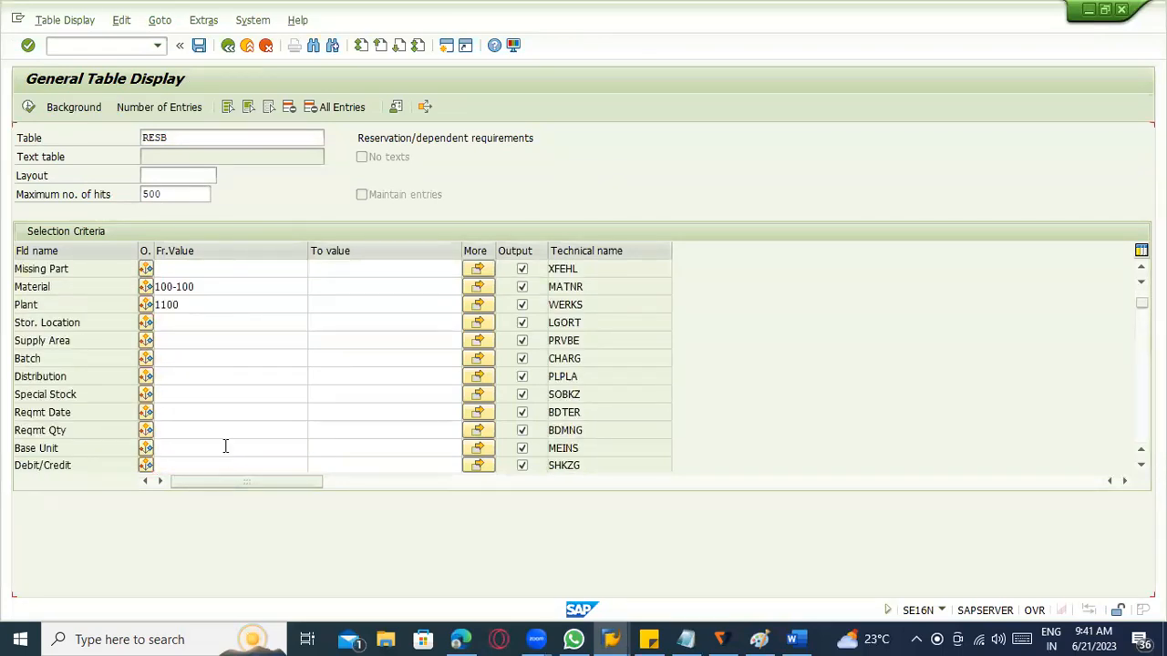
pyautogui.scroll(1, 223, 447)
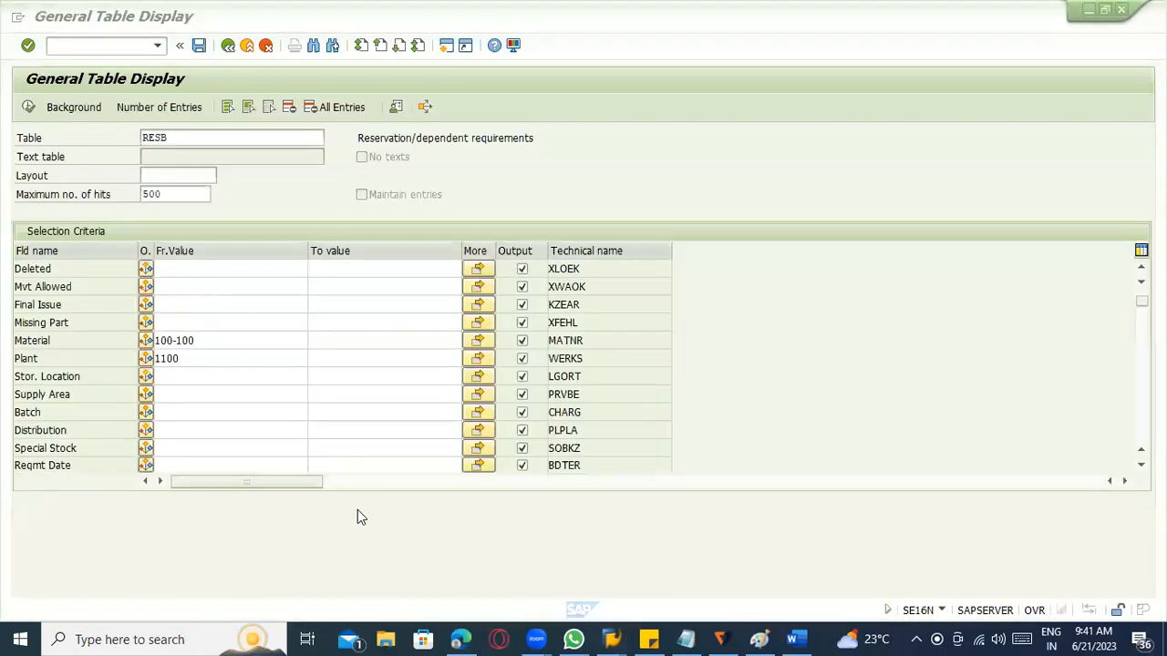
pyautogui.click(276, 465)
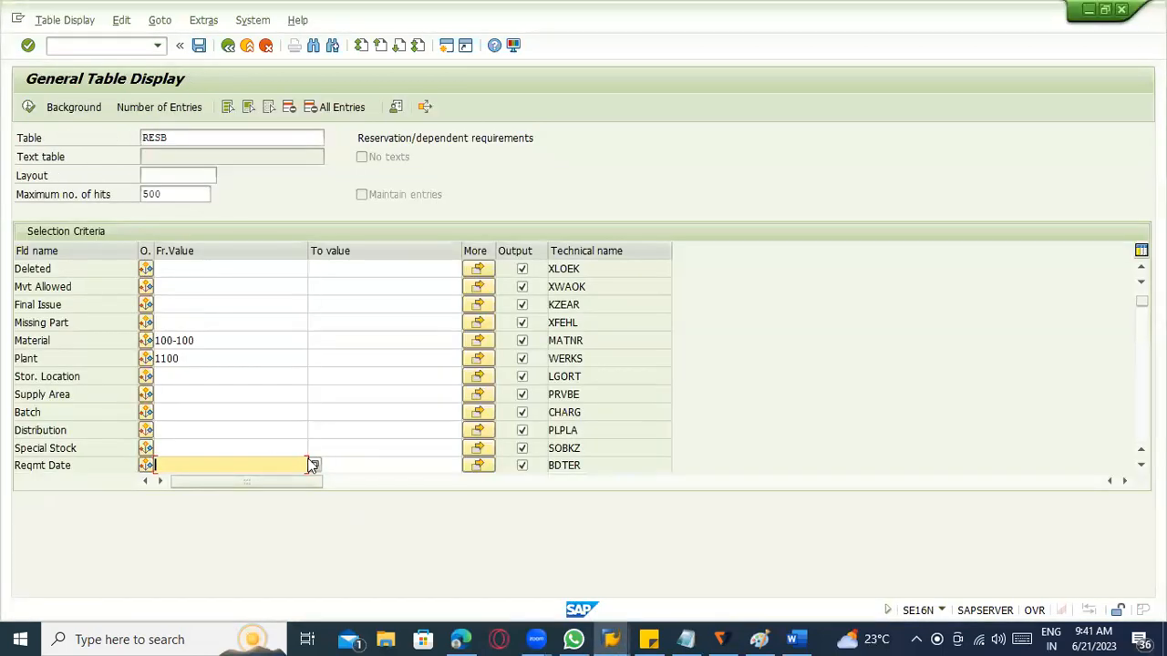
pyautogui.click(315, 466)
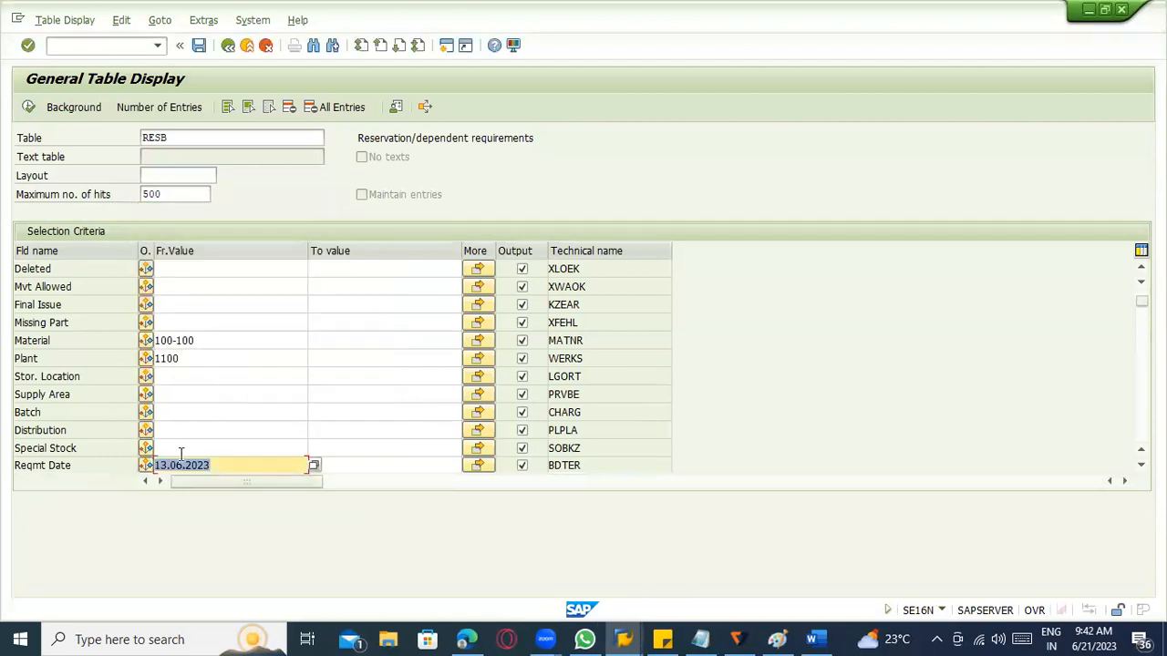
pyautogui.click(167, 465)
pyautogui.press('BackSpace')
pyautogui.press('BackSpace')
pyautogui.write('20')
# Set the end of the requirement date range to 21.06.2023 and run the RESB selection.
pyautogui.press('Tab')
pyautogui.hotkey('shift', 'Tab')
pyautogui.hotkey('ctrl', 'c')
pyautogui.press('Tab')
pyautogui.hotkey('ctrl', 'v')
pyautogui.click(315, 465)
pyautogui.press('Delete')
pyautogui.write('1')
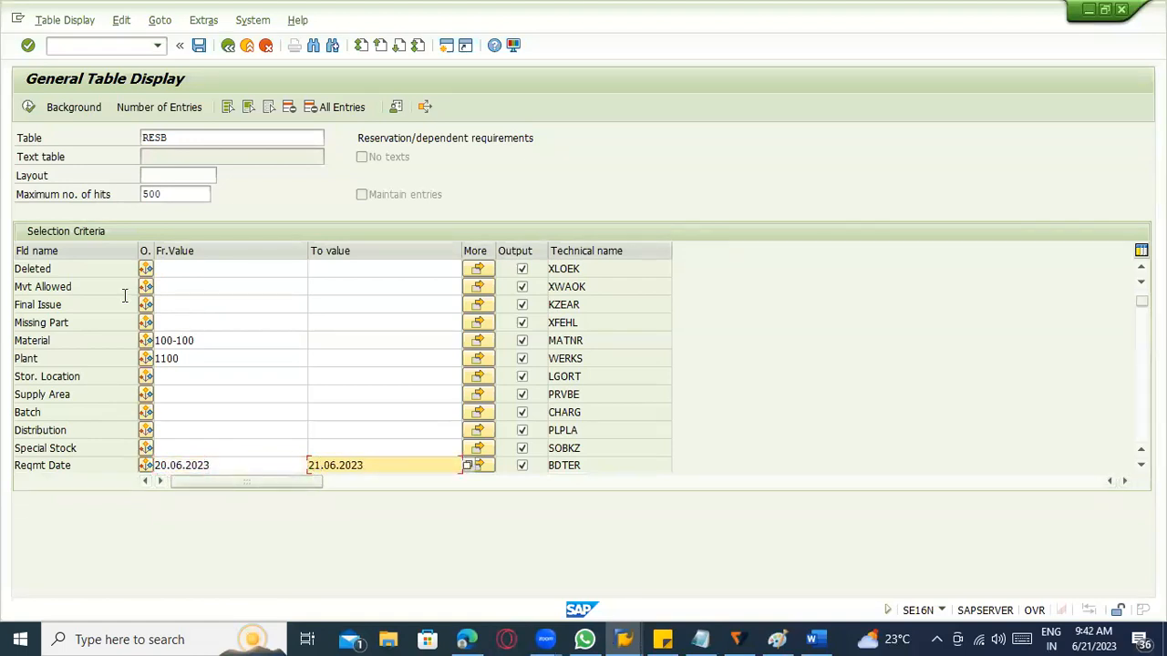
pyautogui.press('F8')
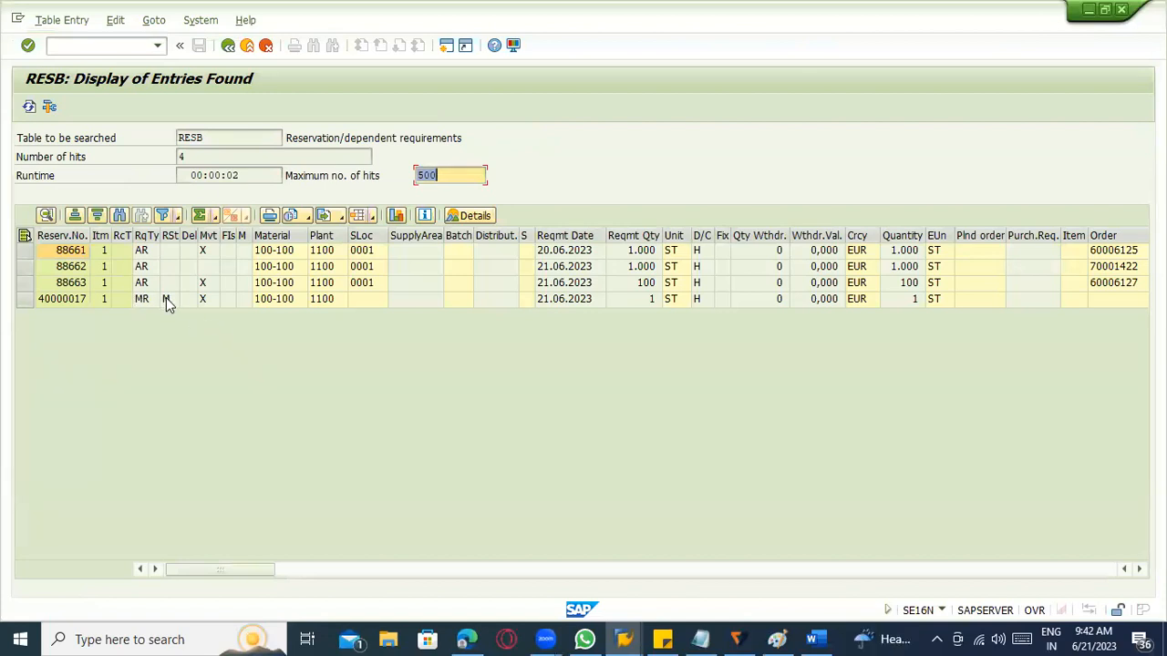
# Examine the manual reservation's RESB entry and requirement type, comparing it with the reservation display.
pyautogui.click(58, 304)
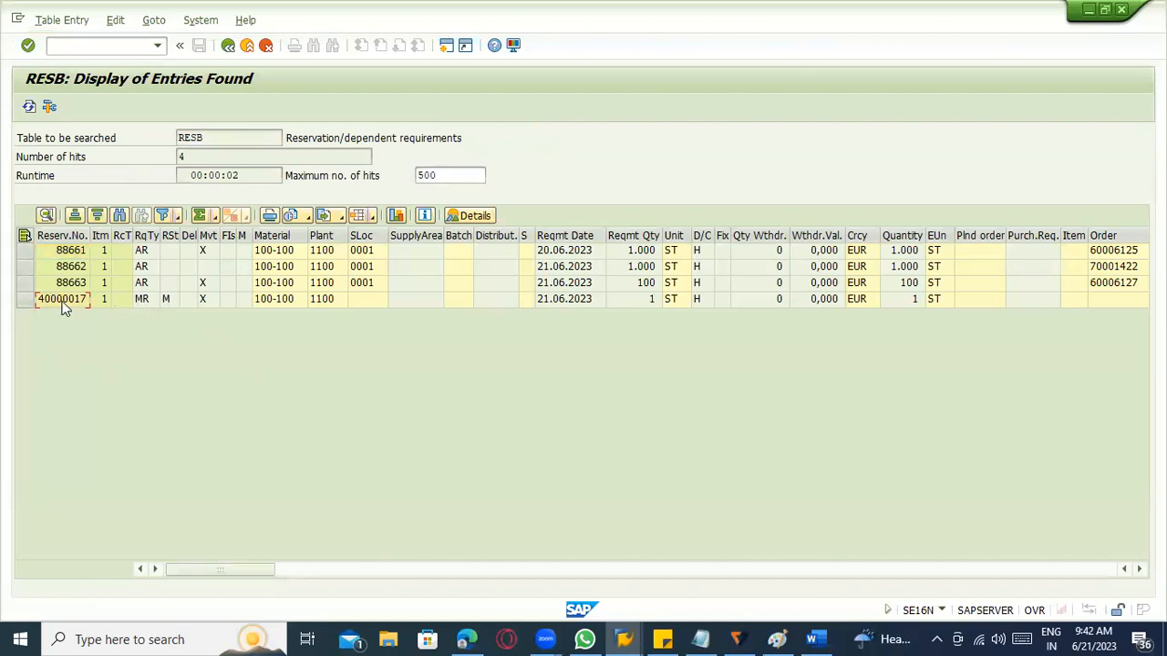
pyautogui.doubleClick(155, 303)
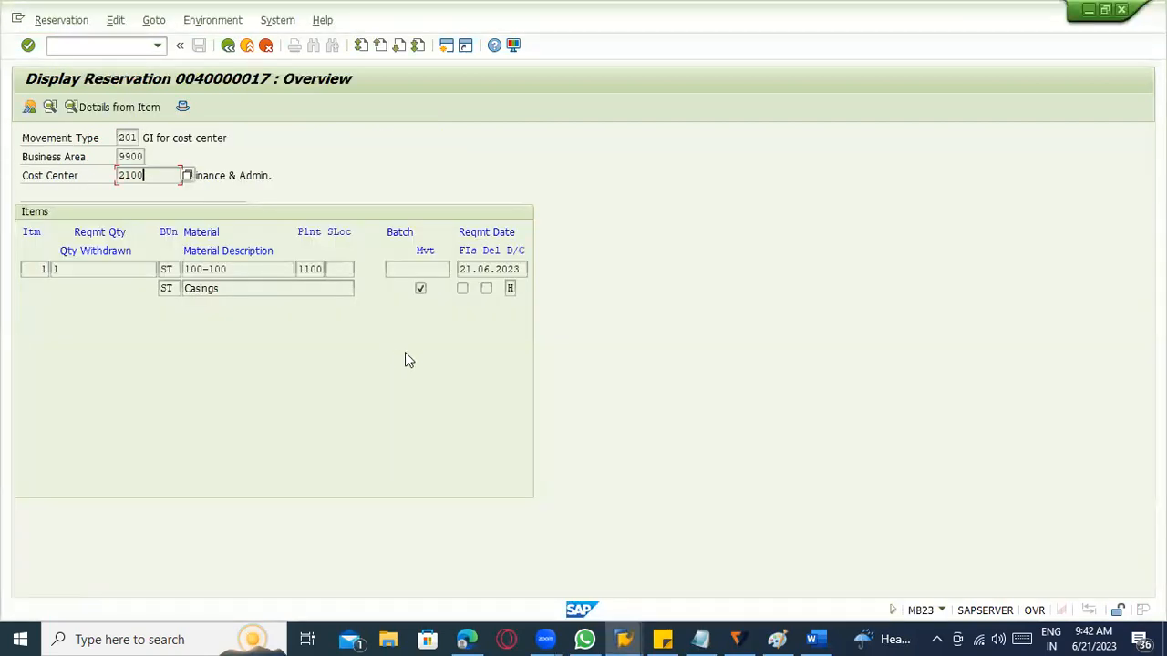
pyautogui.press('F3')
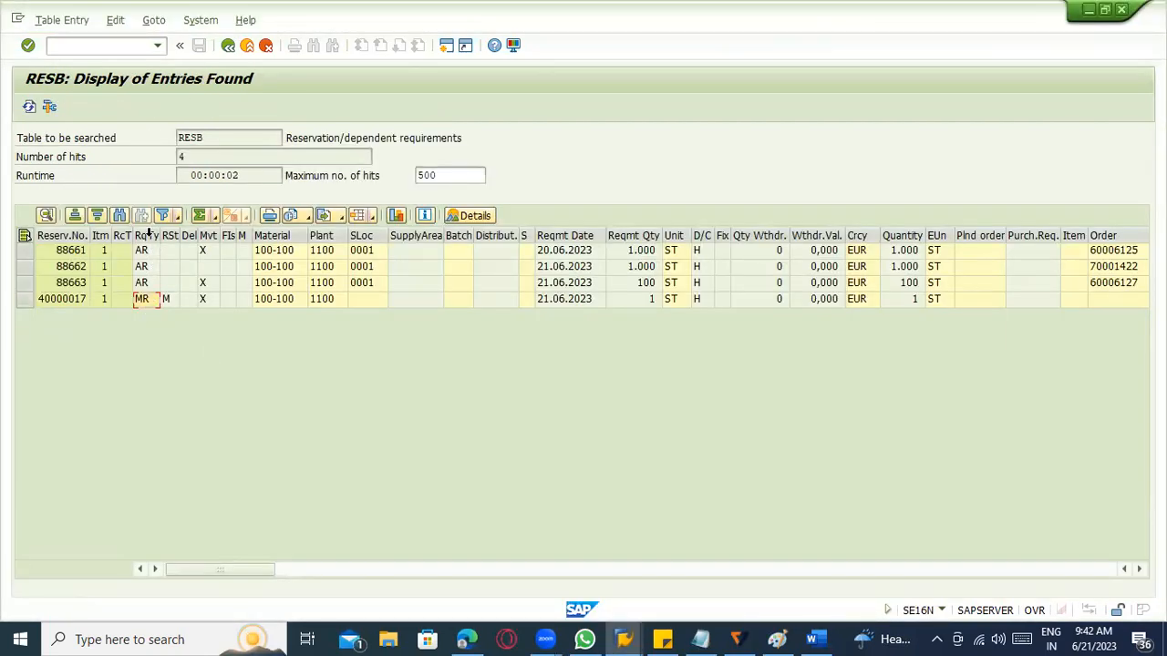
# Widen the requirement type column in the RESB results and check the requirement type and record type of the reservations.
pyautogui.doubleClick(161, 235)
pyautogui.click(181, 252)
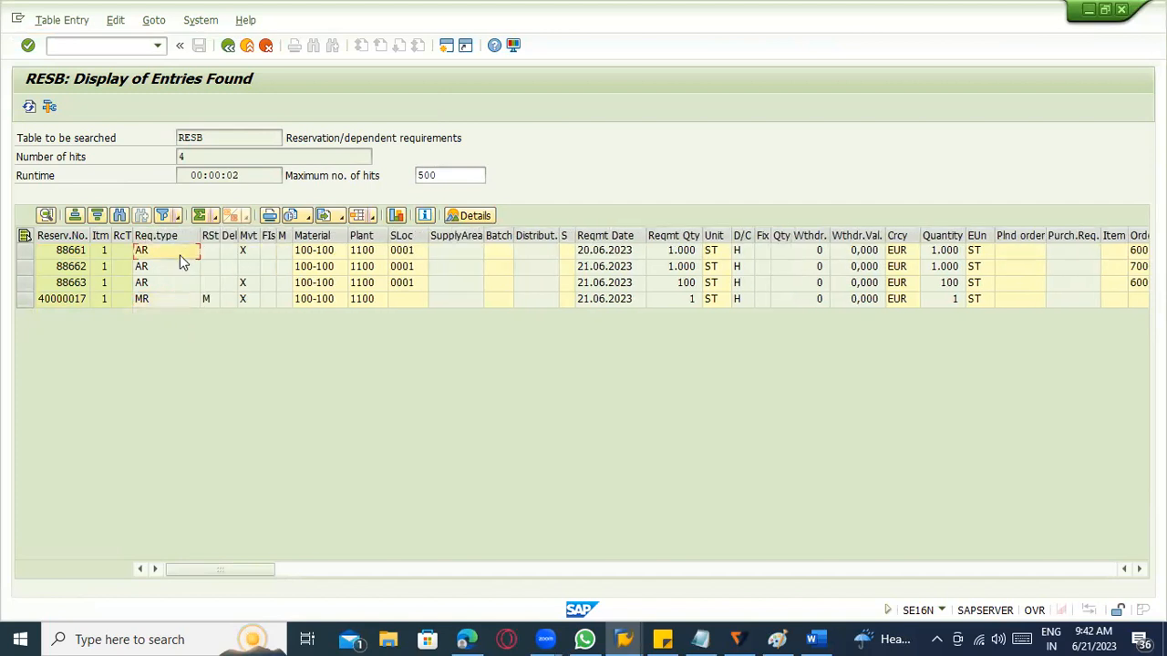
pyautogui.click(210, 299)
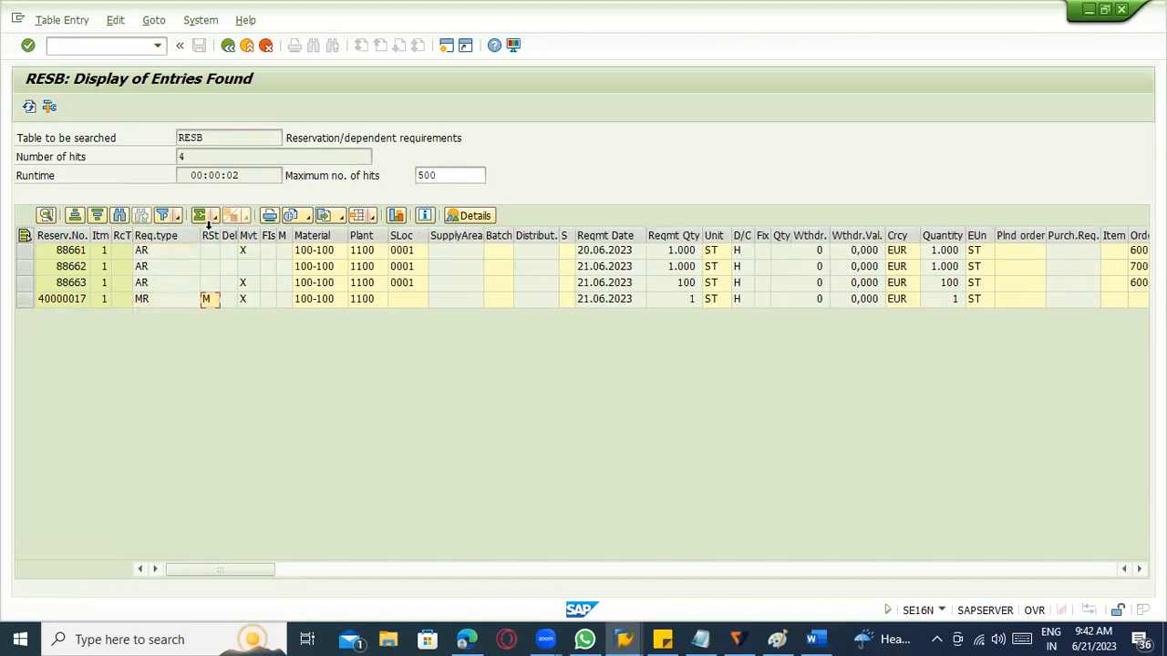
pyautogui.doubleClick(211, 306)
pyautogui.press('F3')
pyautogui.hscroll(5, 387, 548)
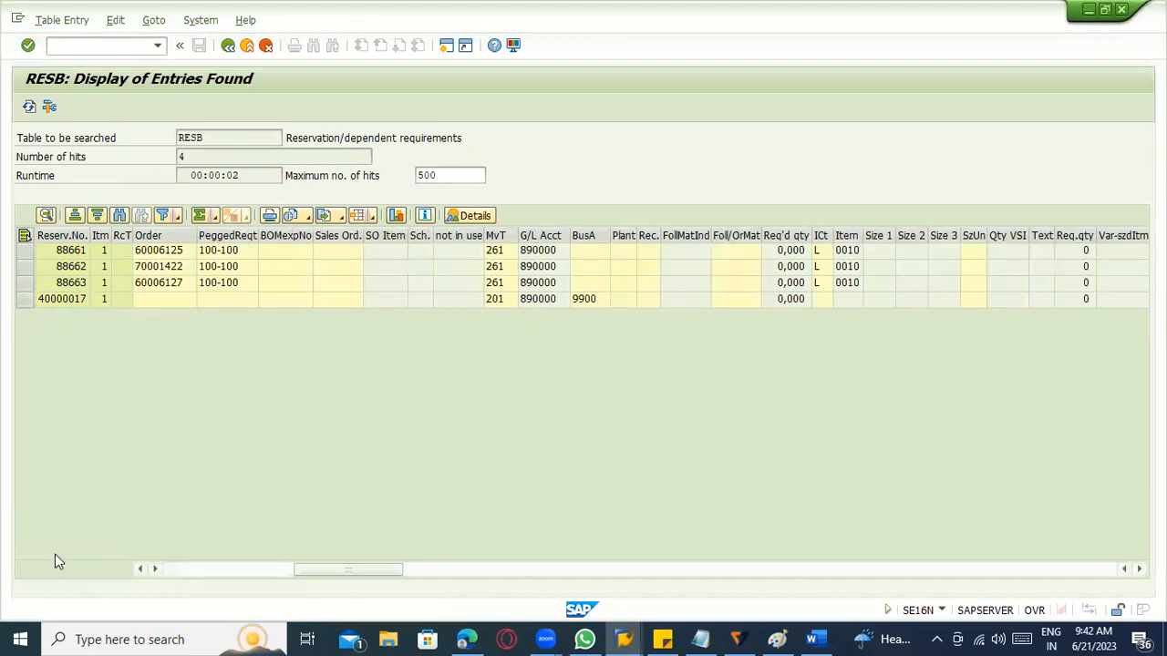
pyautogui.click(188, 571)
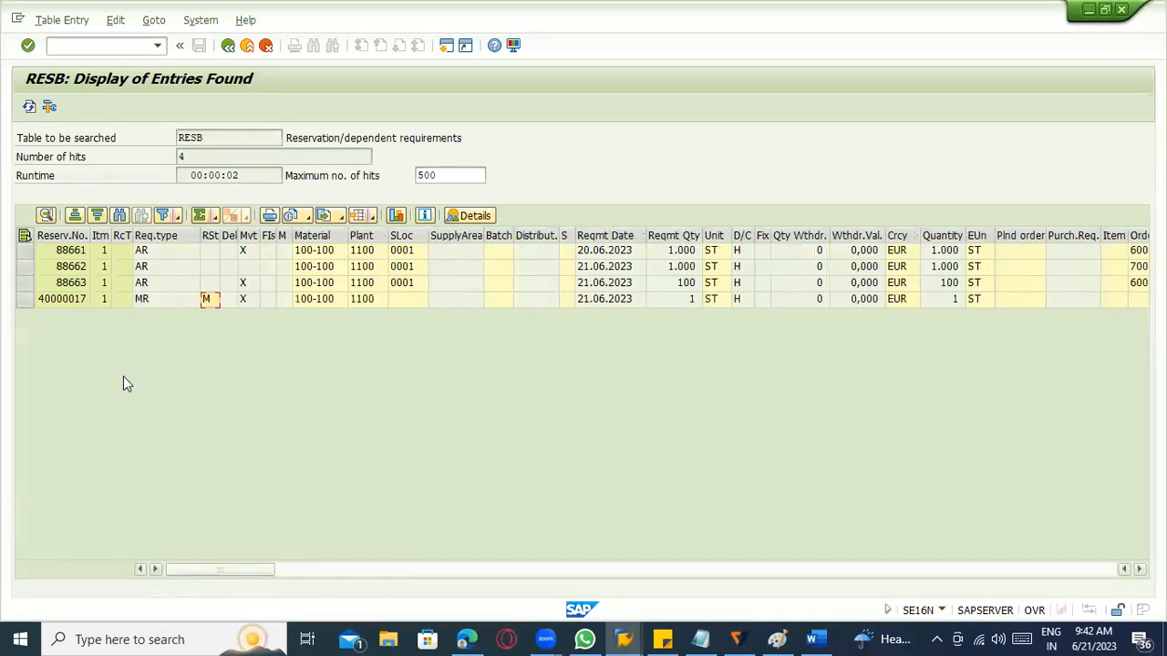
# Compare the automatic order reservation rows with the manual reservation row, including their order, movement type and BOM fields.
pyautogui.click(24, 283)
pyautogui.keyDown('shift'); pyautogui.click(25, 250); pyautogui.keyUp('shift')
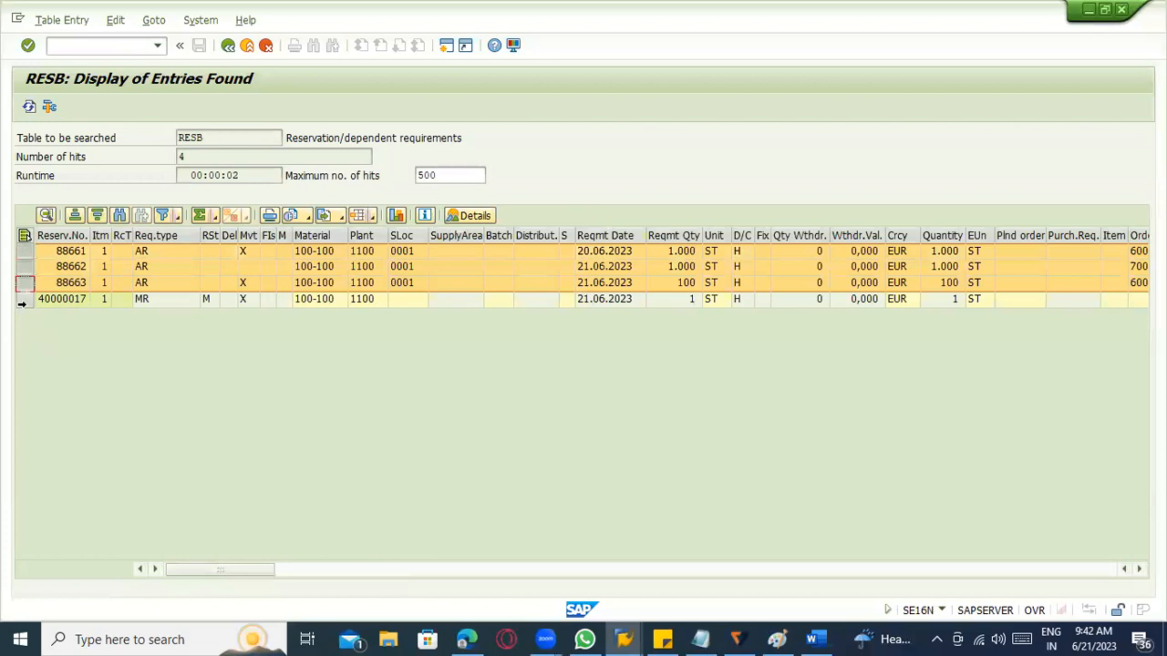
pyautogui.click(25, 299)
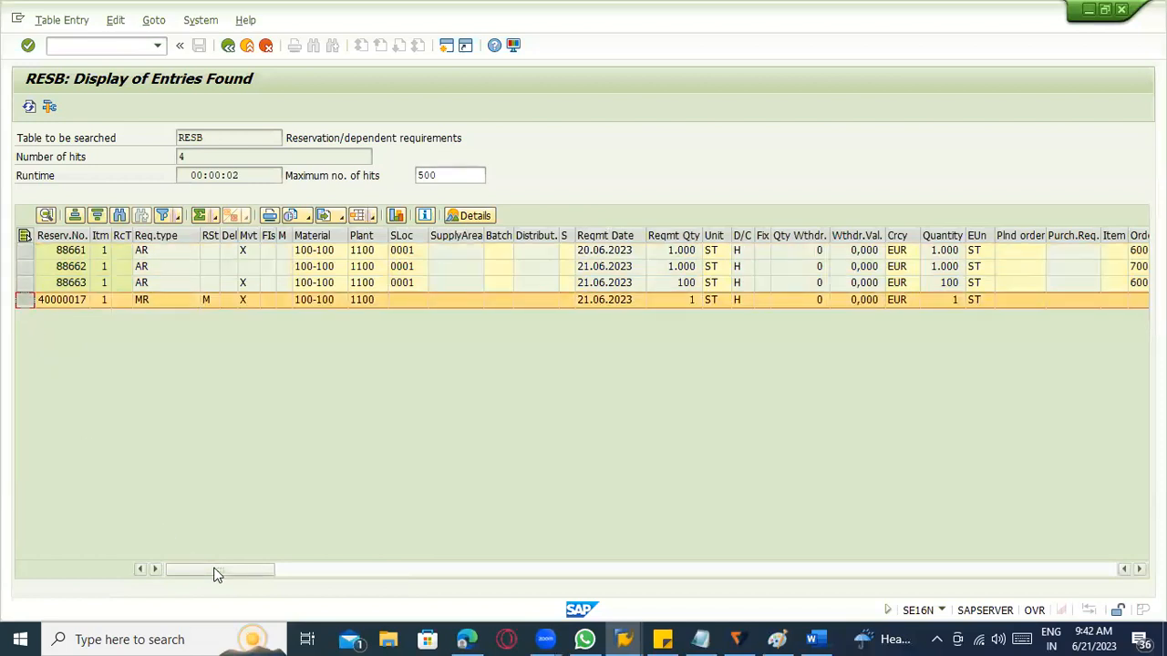
pyautogui.hscroll(3, 217, 574)
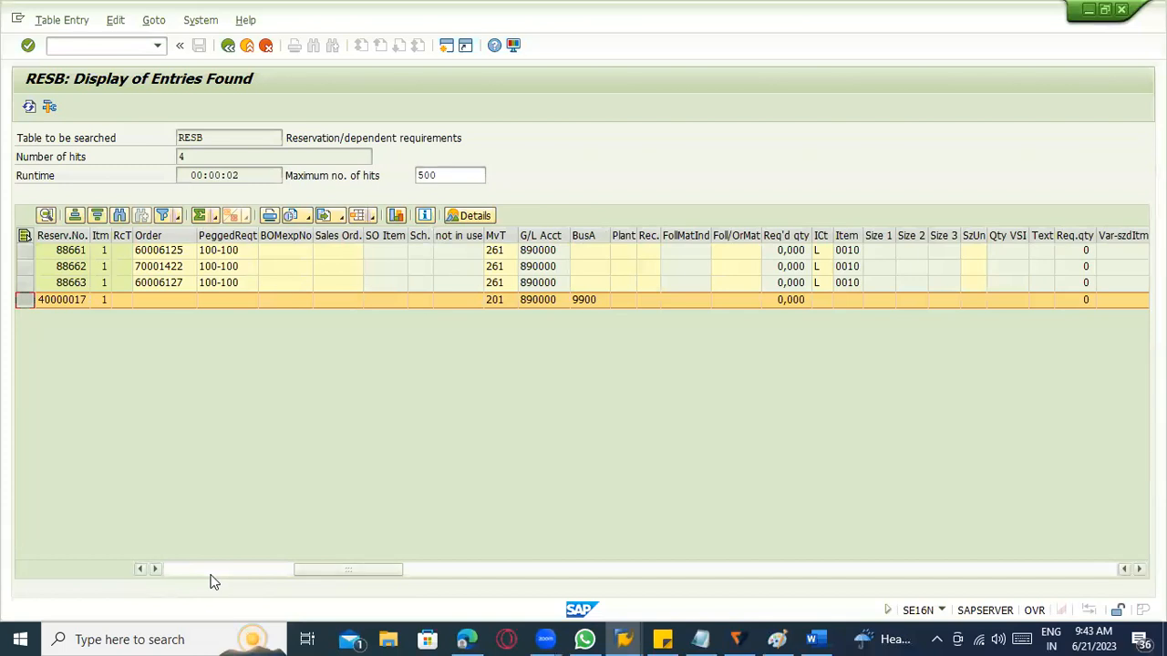
pyautogui.hscroll(3, 212, 581)
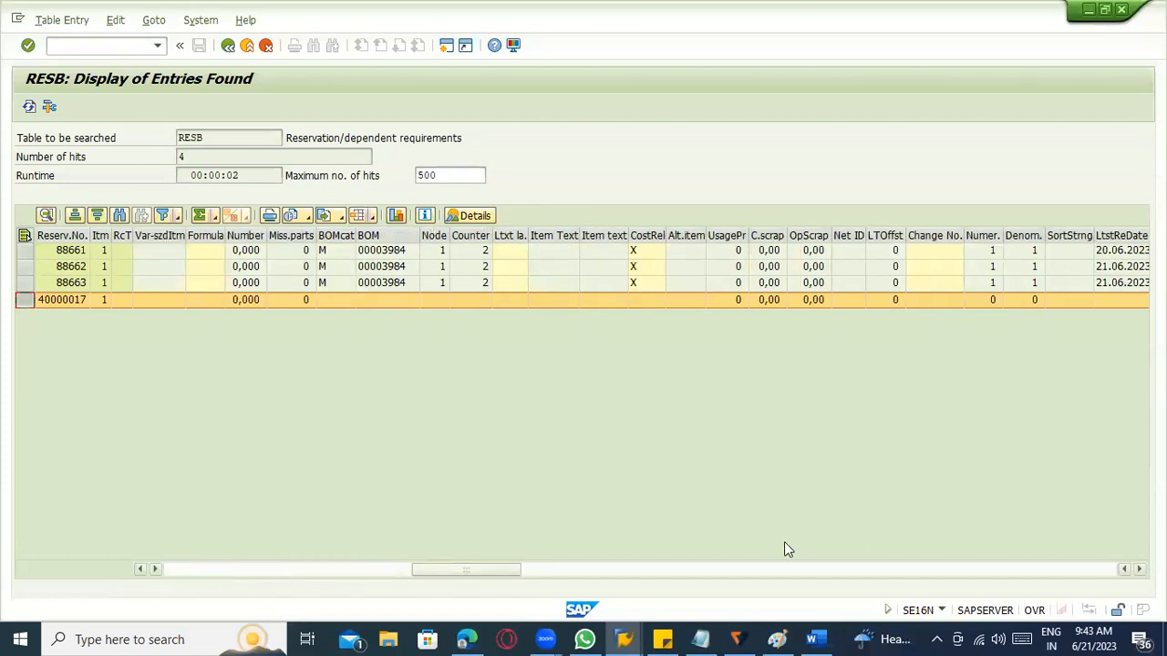
pyautogui.hscroll(-3, 201, 588)
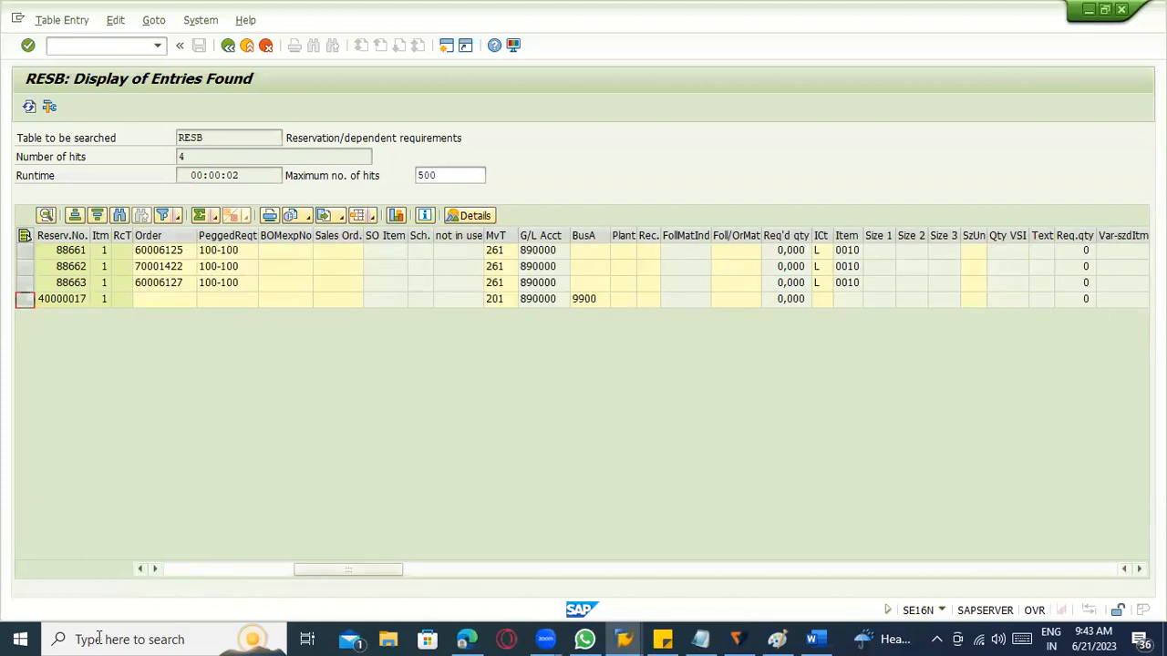
pyautogui.click(168, 568)
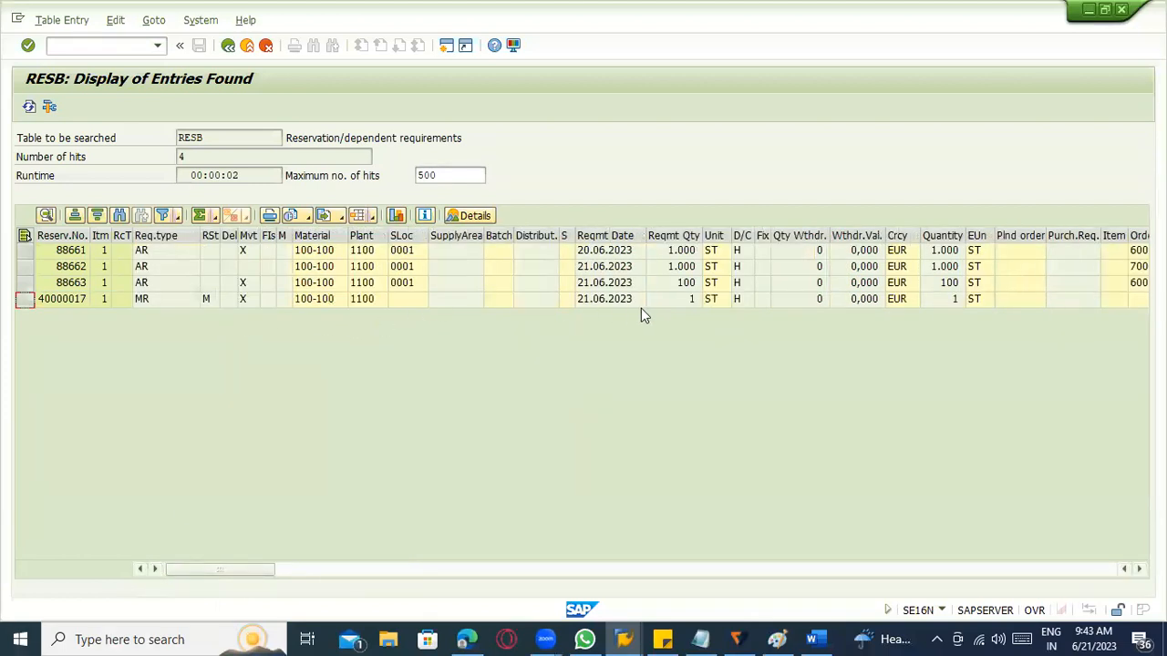
pyautogui.click(207, 303)
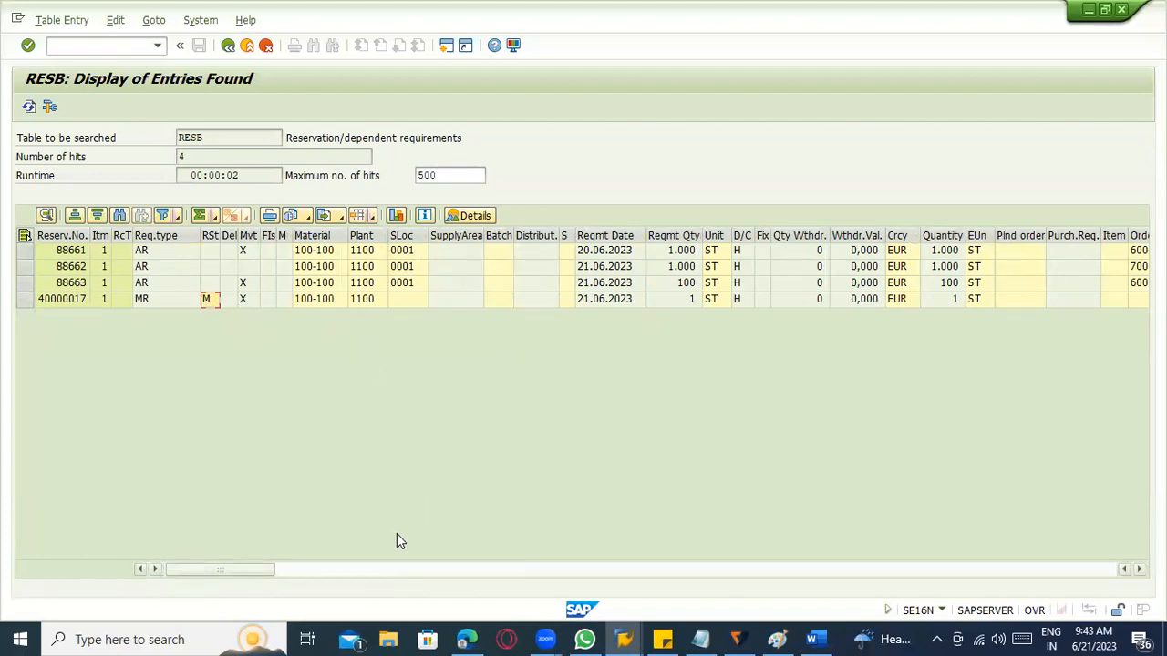
# Examine the remaining RESB fields of all the listed reservations through to the last column.
pyautogui.hscroll(3, 401, 540)
pyautogui.hscroll(3, 397, 540)
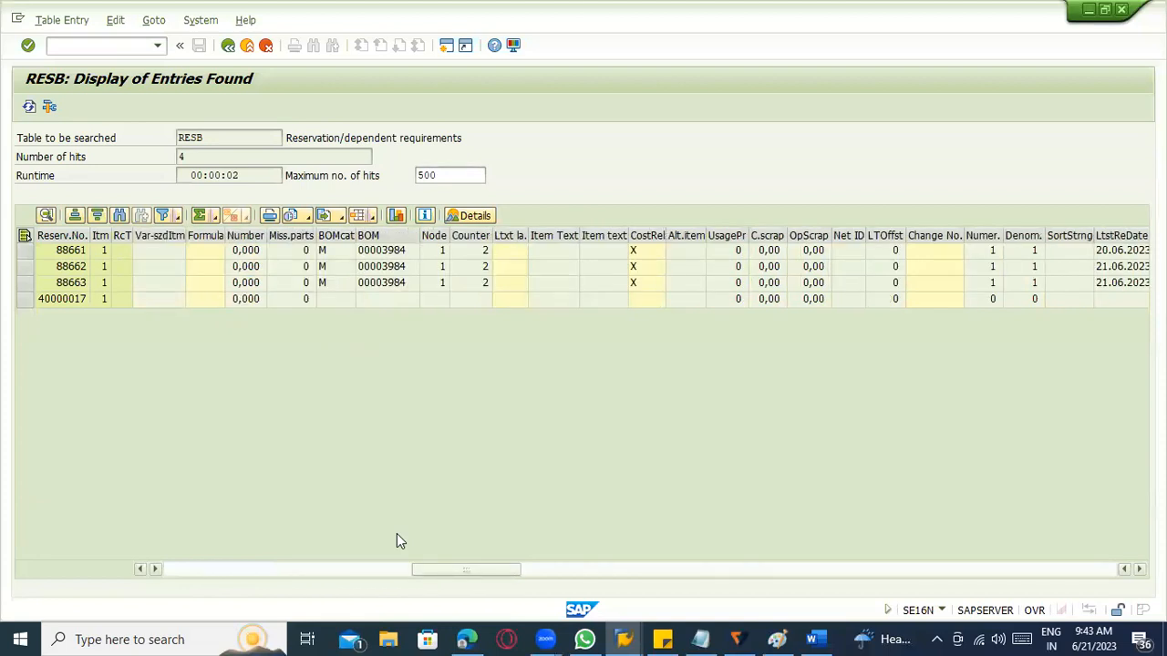
pyautogui.hscroll(3, 396, 540)
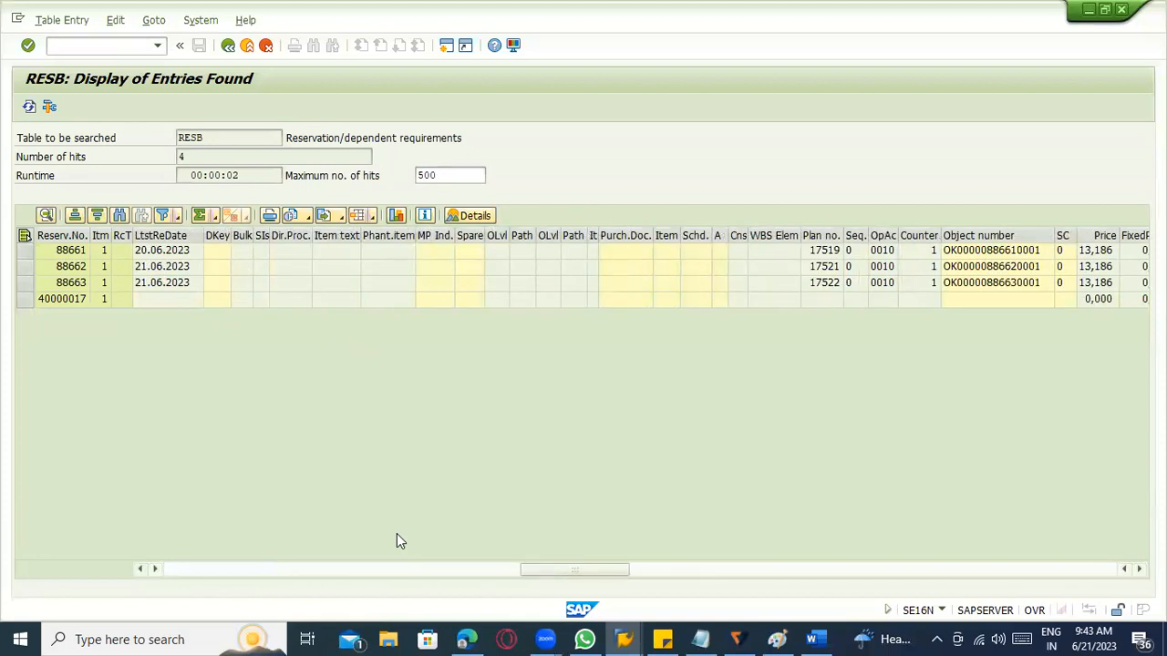
pyautogui.hscroll(3, 396, 535)
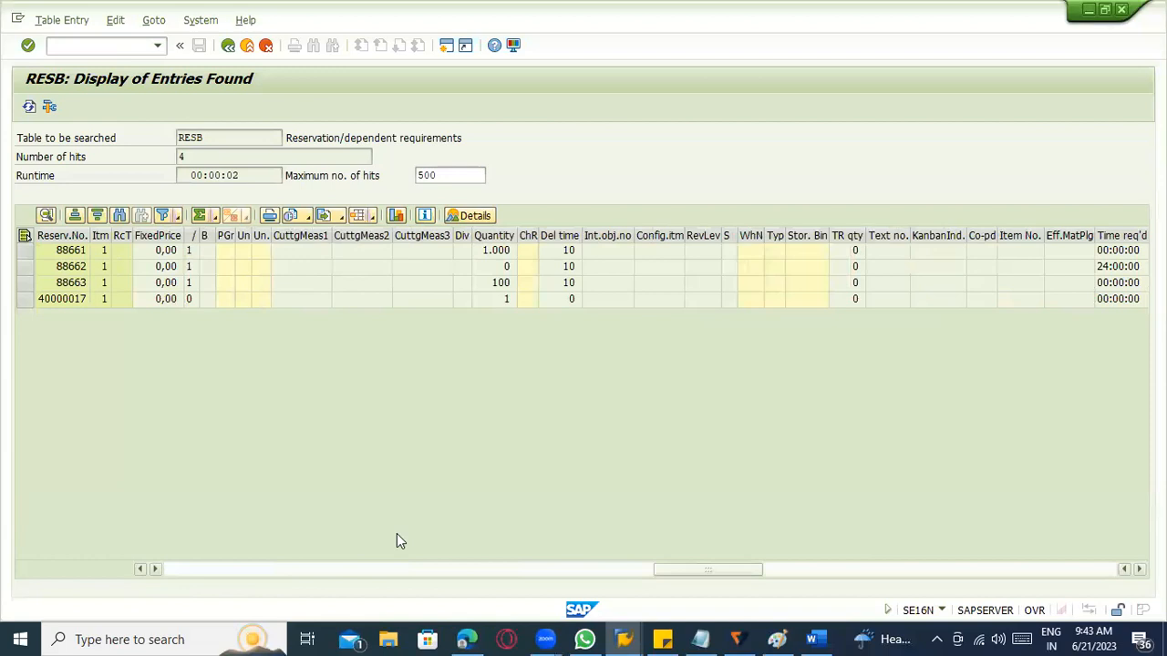
pyautogui.hscroll(3, 396, 541)
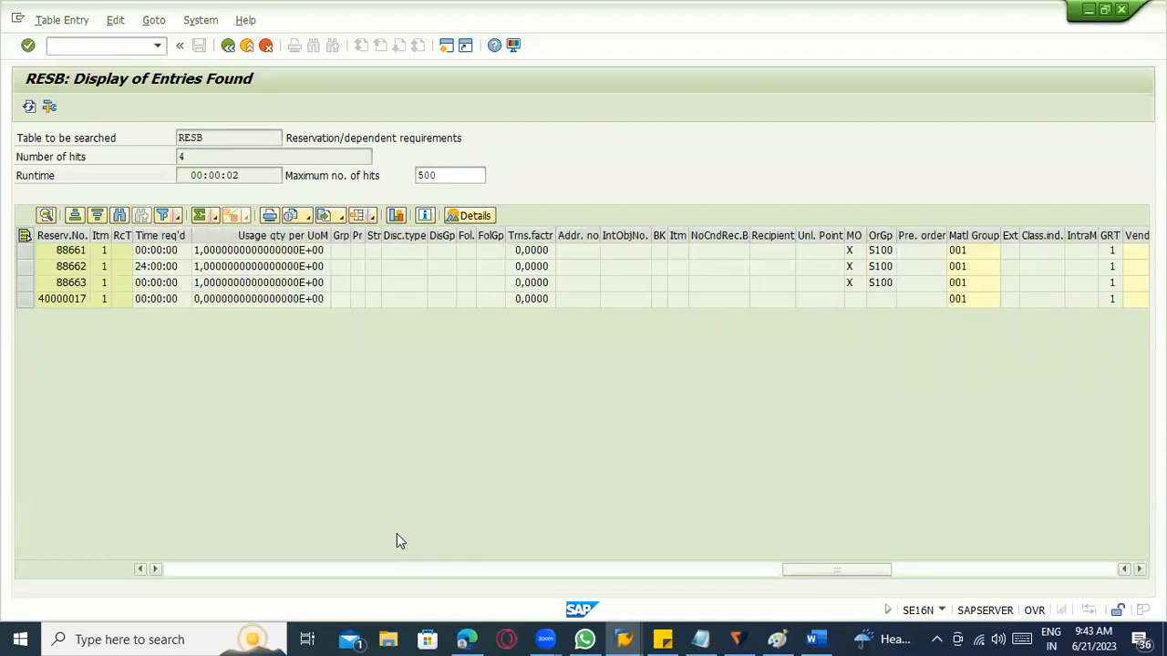
pyautogui.hscroll(6, 397, 540)
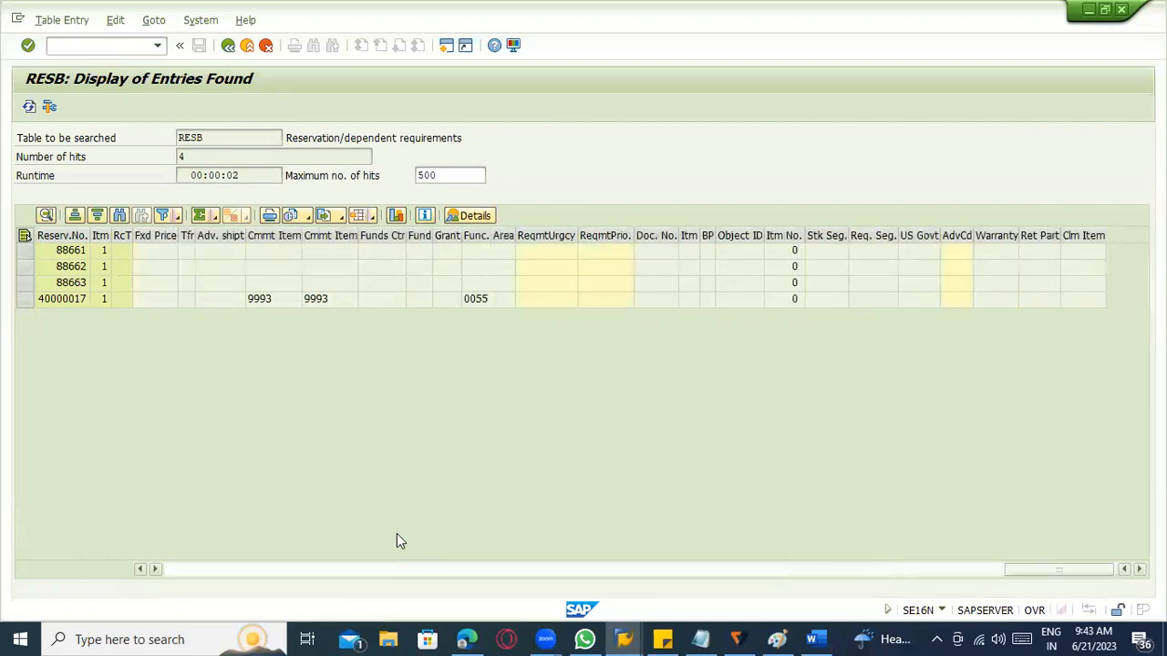
pyautogui.hscroll(-12, 396, 541)
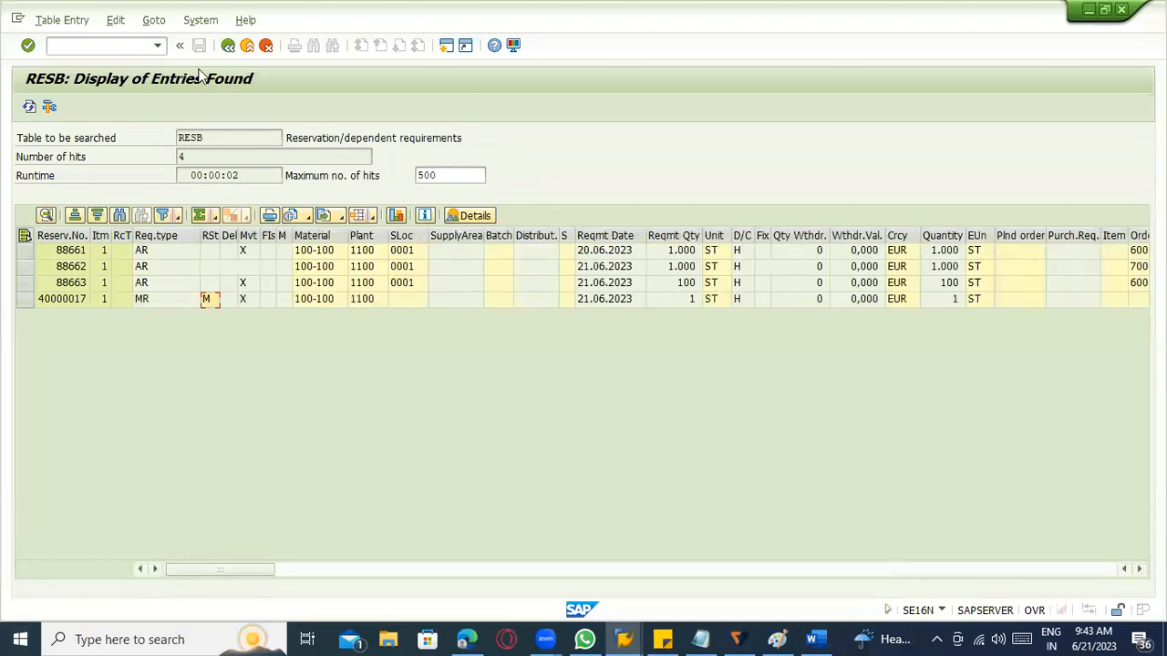
# Exit the RESB table display and the reservation display to return to SAP Easy Access.
pyautogui.click(264, 46)
pyautogui.click(246, 46)
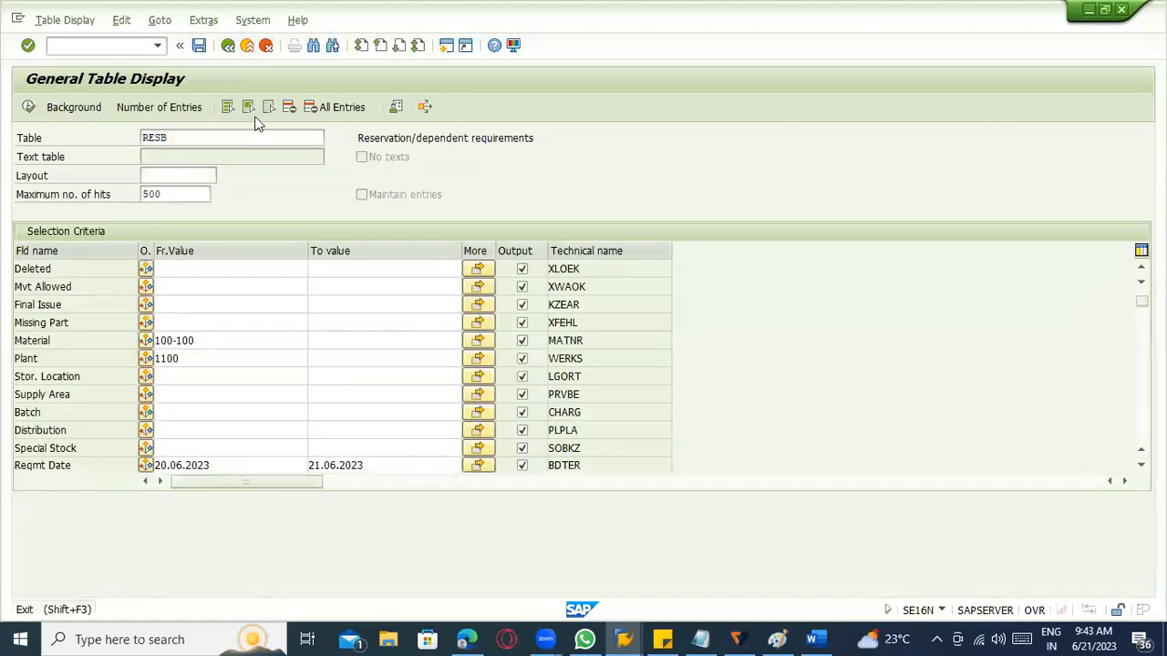
pyautogui.press('F3')
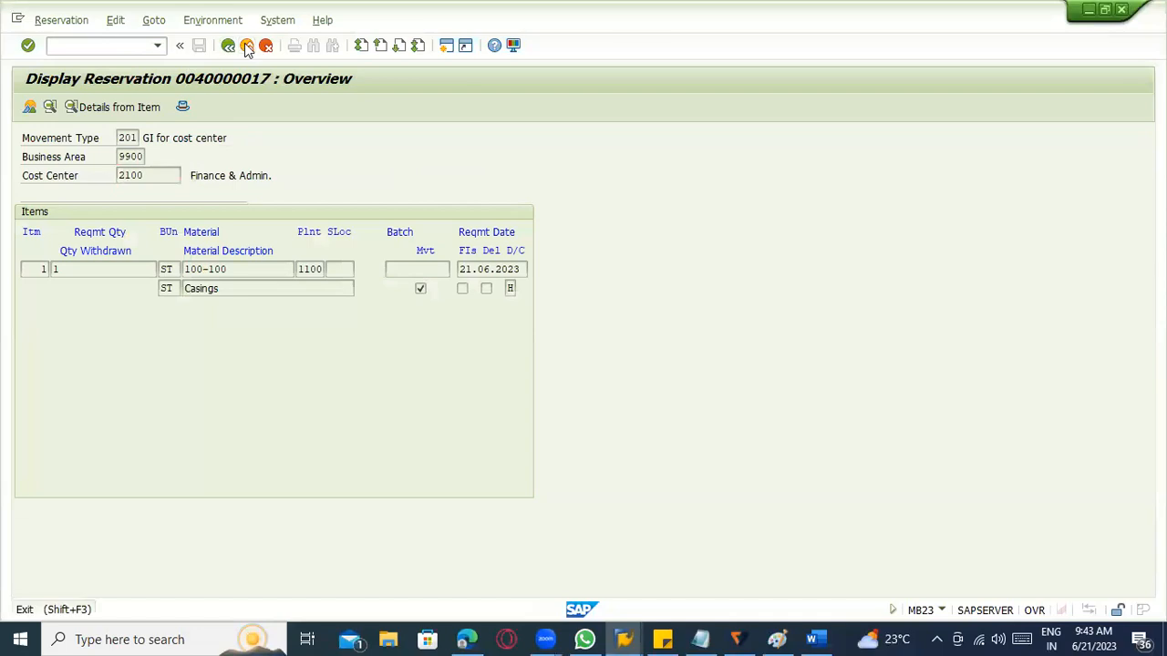
pyautogui.click(247, 45)
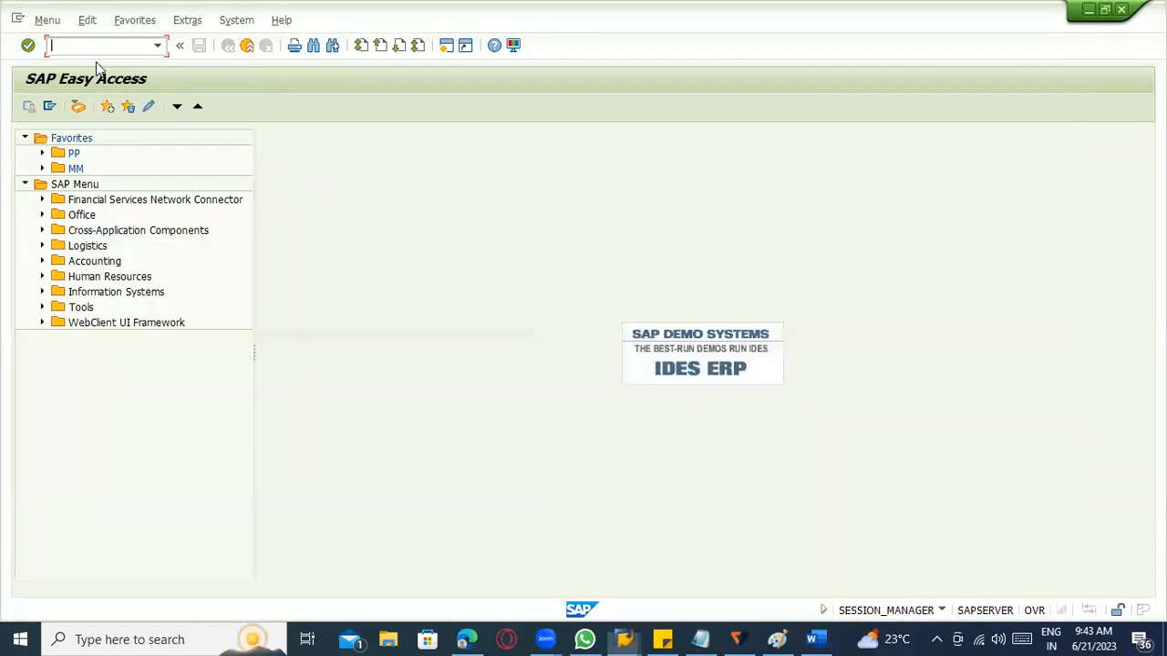
# Start transaction MIGO and load the goods issue items for the production order.
pyautogui.write('migo')
pyautogui.press('Return')
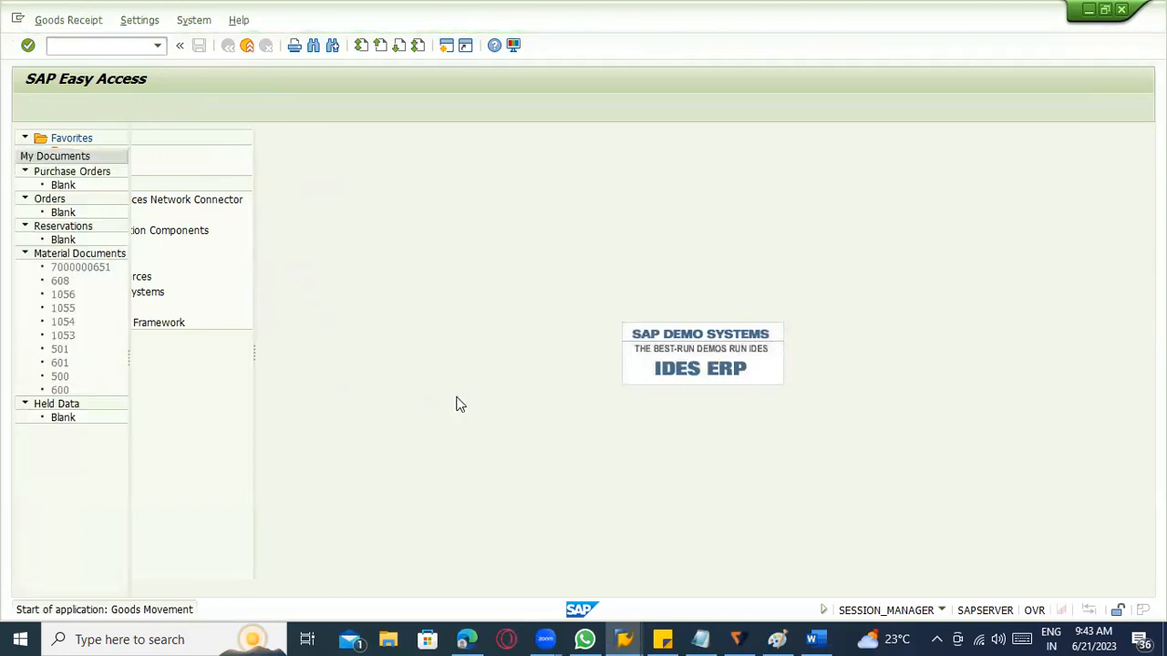
pyautogui.press('Return')
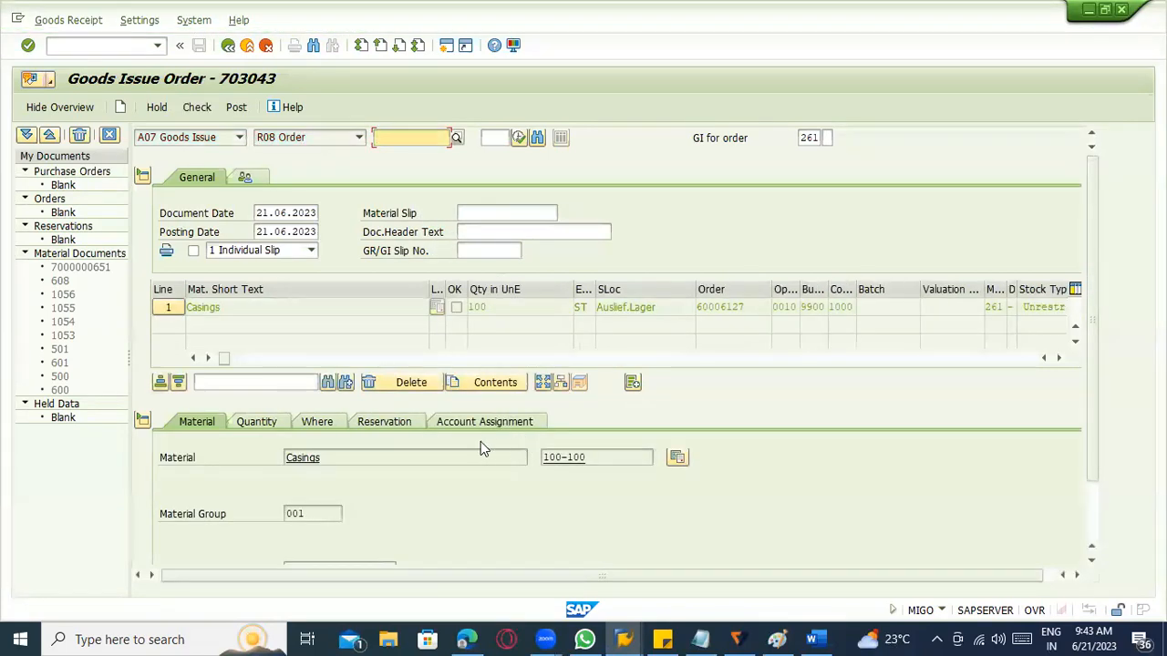
# Check the Casings item's account assignment and reservation data, open the linked reservation, and return to the goods issue.
pyautogui.click(478, 423)
pyautogui.scroll(-3, 519, 501)
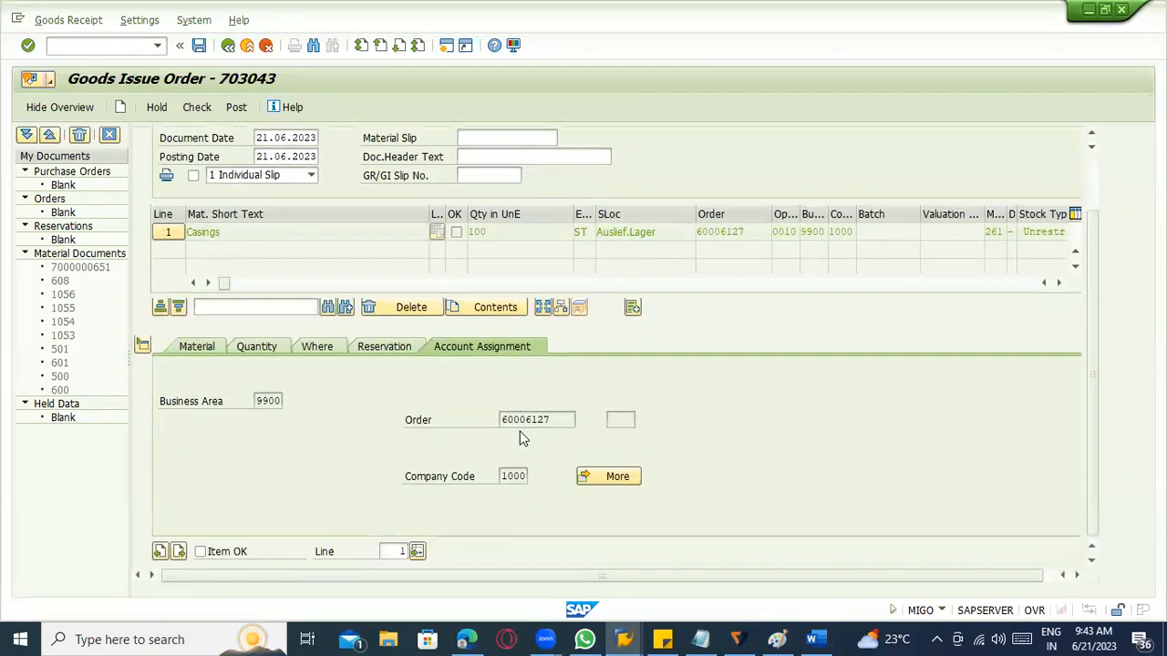
pyautogui.moveTo(576, 419); pyautogui.dragTo(463, 435)
pyautogui.click(383, 346)
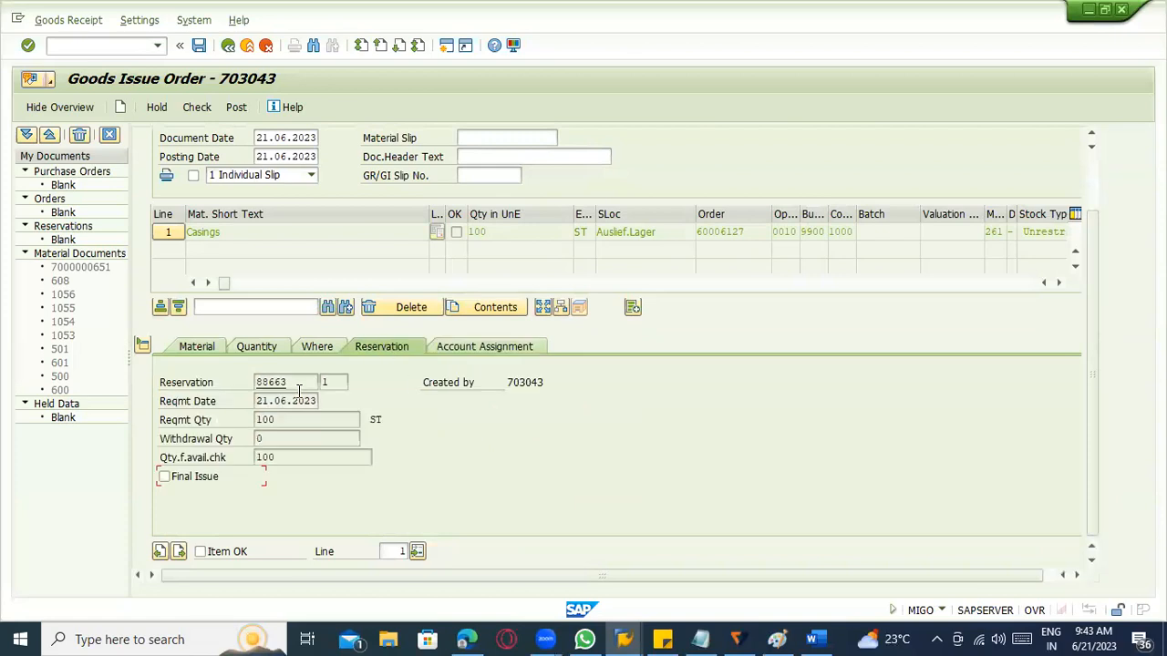
pyautogui.click(164, 383)
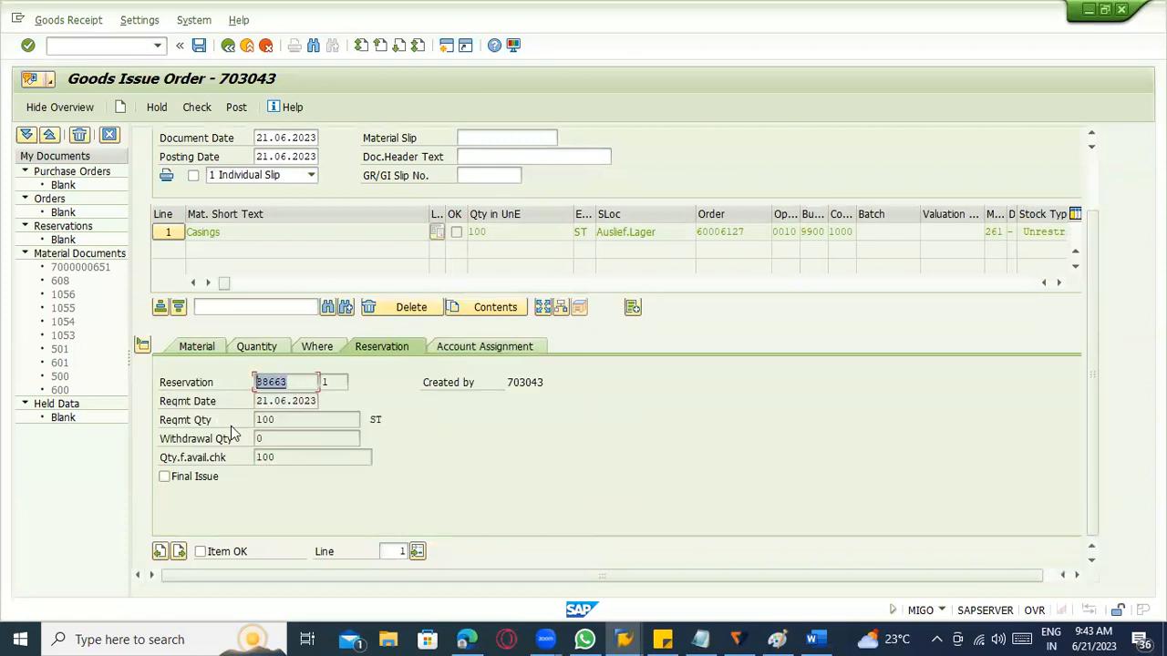
pyautogui.doubleClick(299, 384)
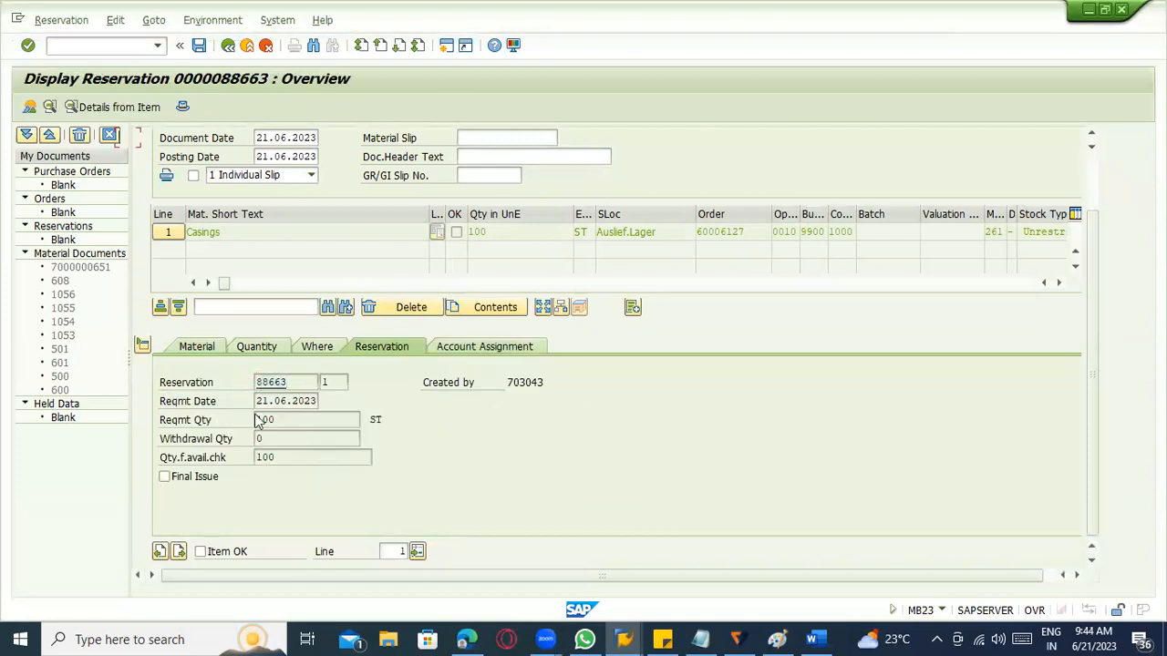
pyautogui.click(228, 45)
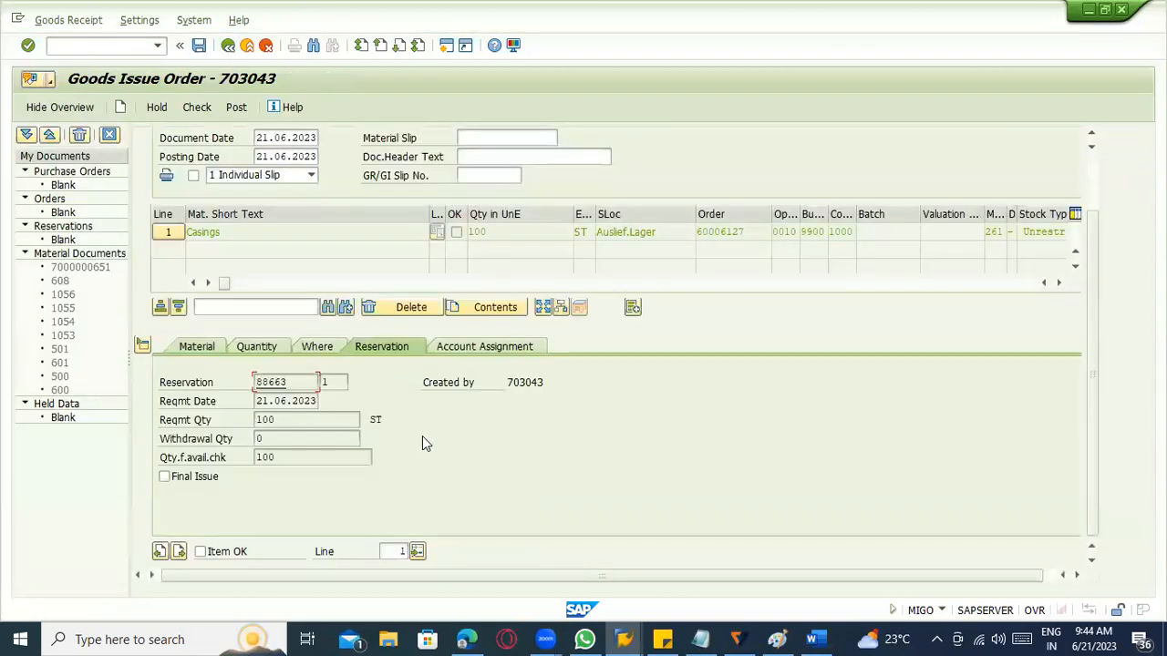
# Check the Casings item's movement type, plant, storage location and quantity details in the goods issue.
pyautogui.click(310, 348)
pyautogui.click(332, 456)
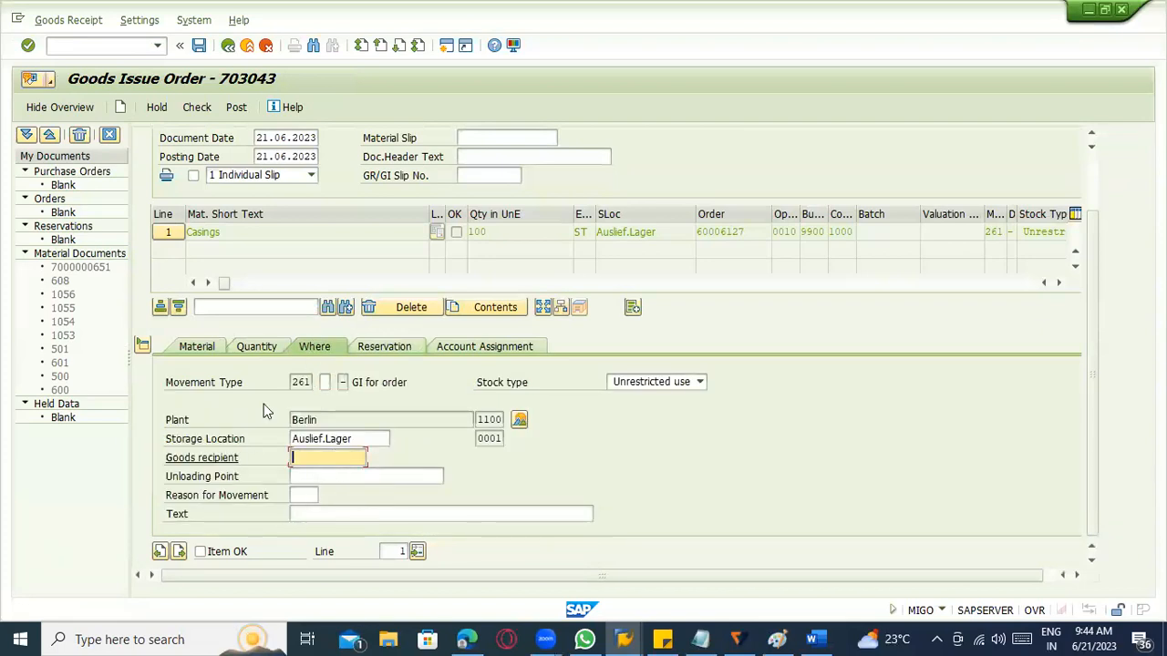
pyautogui.click(257, 346)
# Leave the goods issue and start transaction CO11N for a production order time ticket.
pyautogui.click(104, 43)
pyautogui.write('/nco11n')
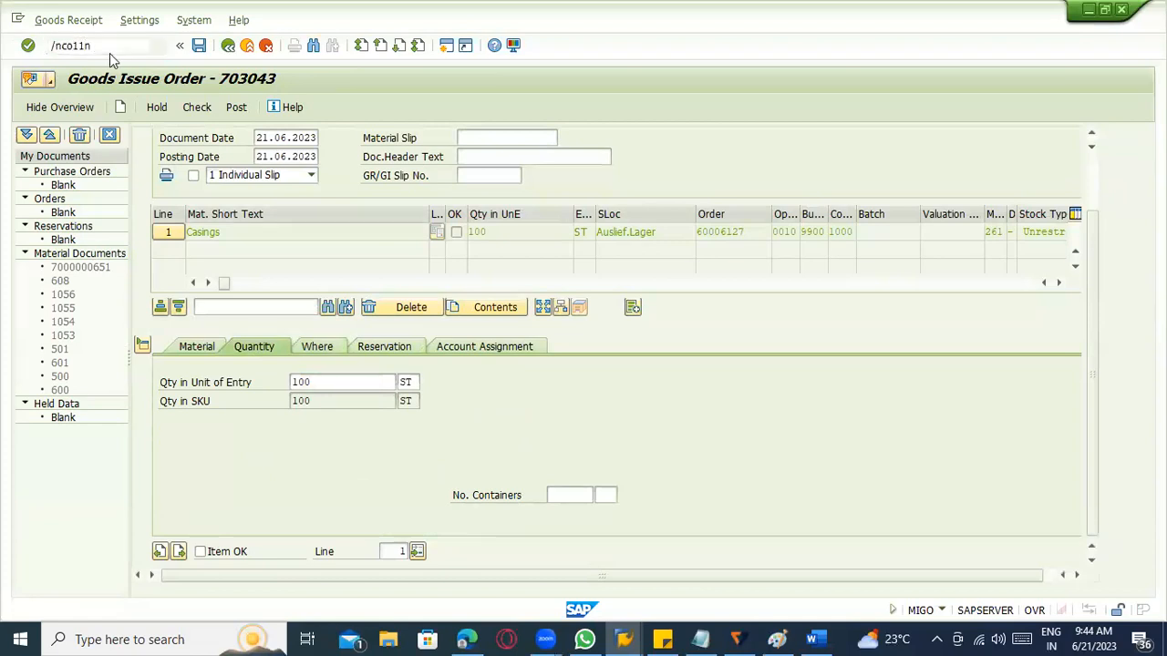
pyautogui.press('Return')
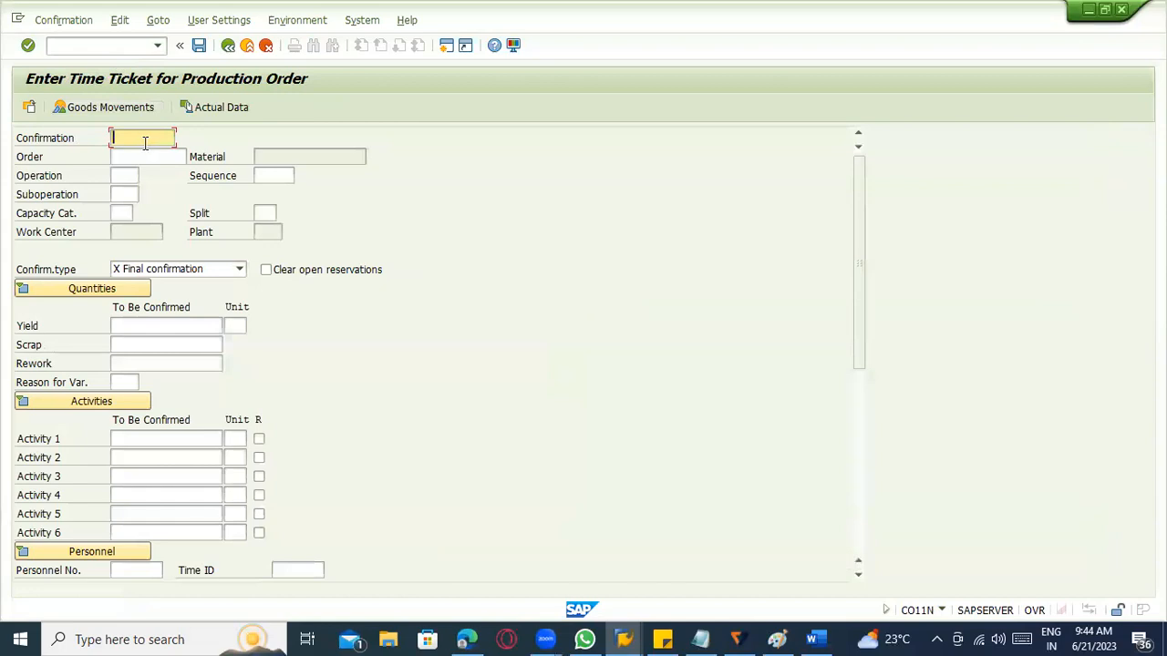
# Enter the production order number in the time ticket and load its confirmation data.
pyautogui.click(140, 159)
pyautogui.write('20.06.2023')
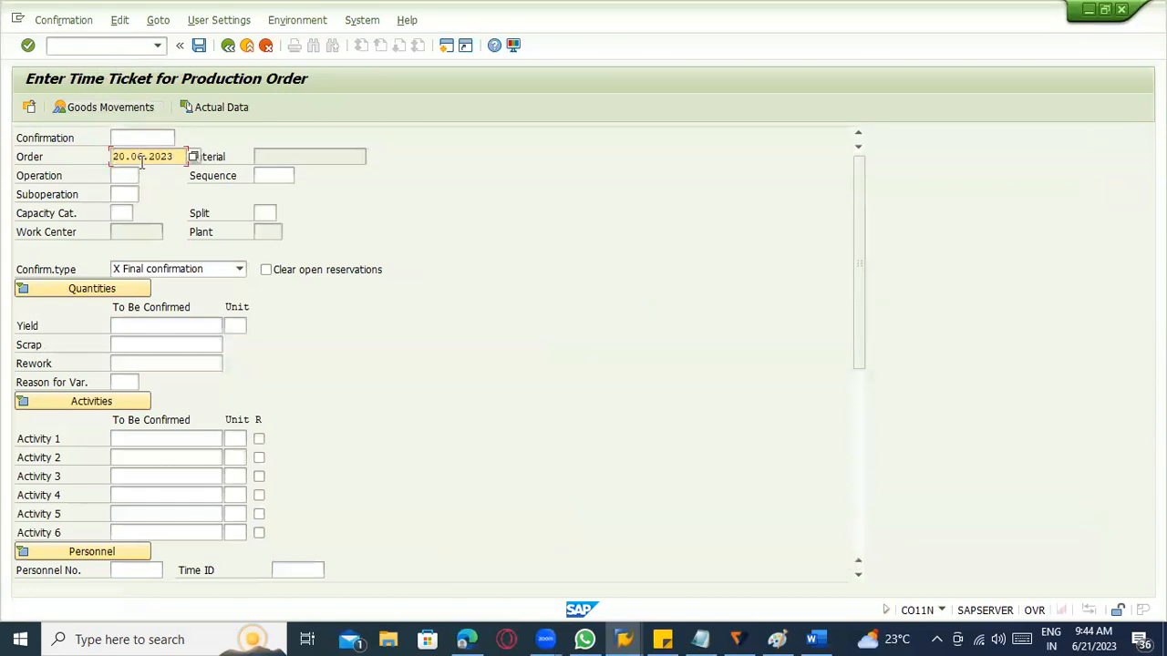
pyautogui.press('BackSpace')
pyautogui.press('BackSpace')
pyautogui.press('BackSpace')
pyautogui.write('60006127')
pyautogui.press('Return')
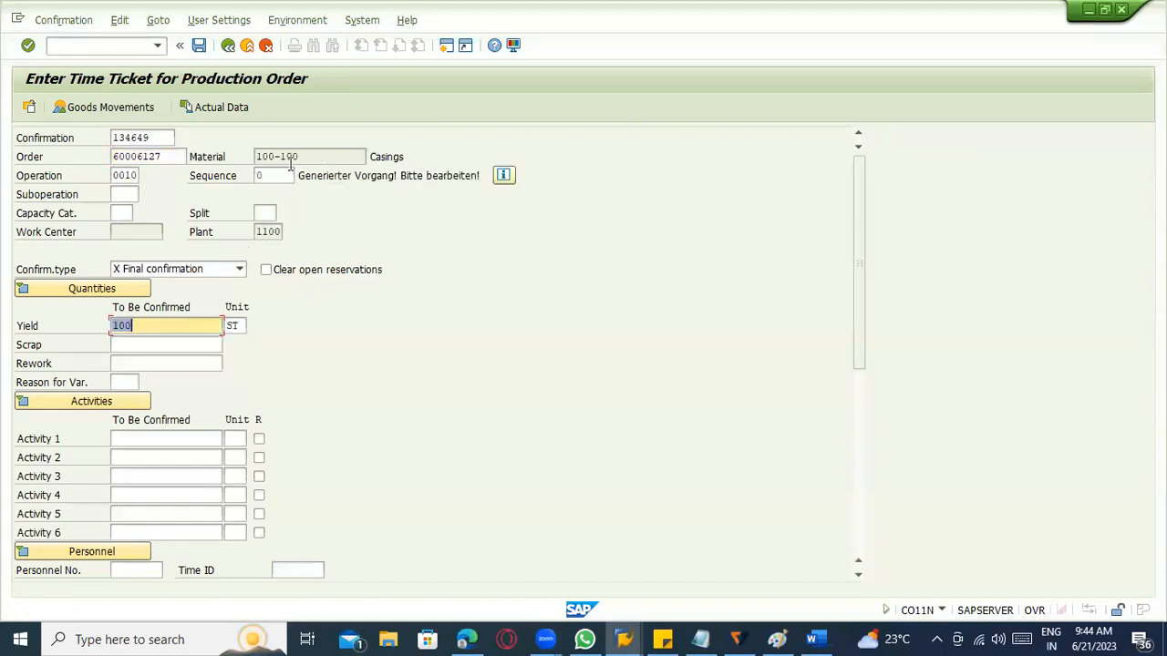
# Review the confirmation number, confirmation type options and yield, and open the confirmation's goods movements.
pyautogui.click(157, 138)
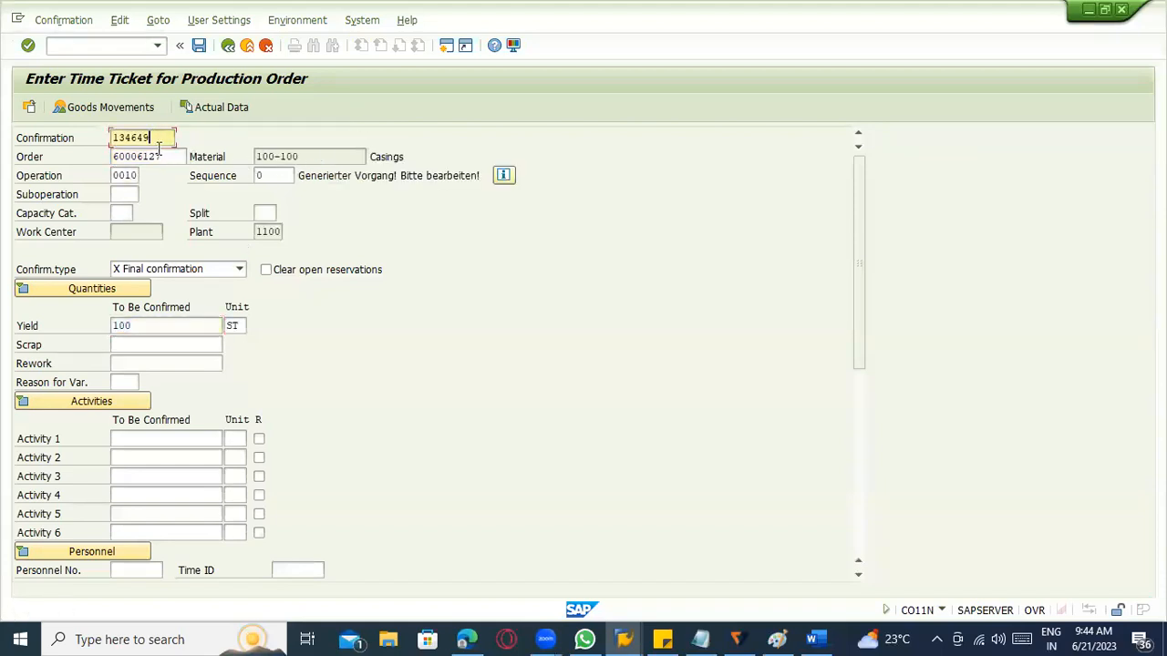
pyautogui.click(159, 273)
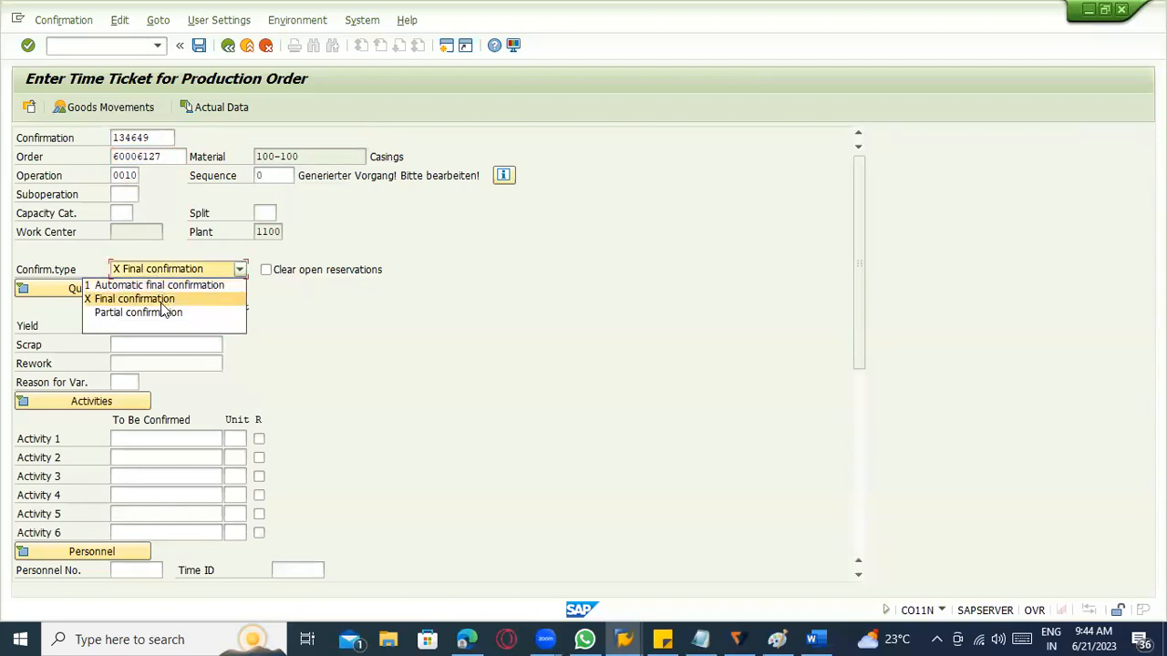
pyautogui.click(547, 318)
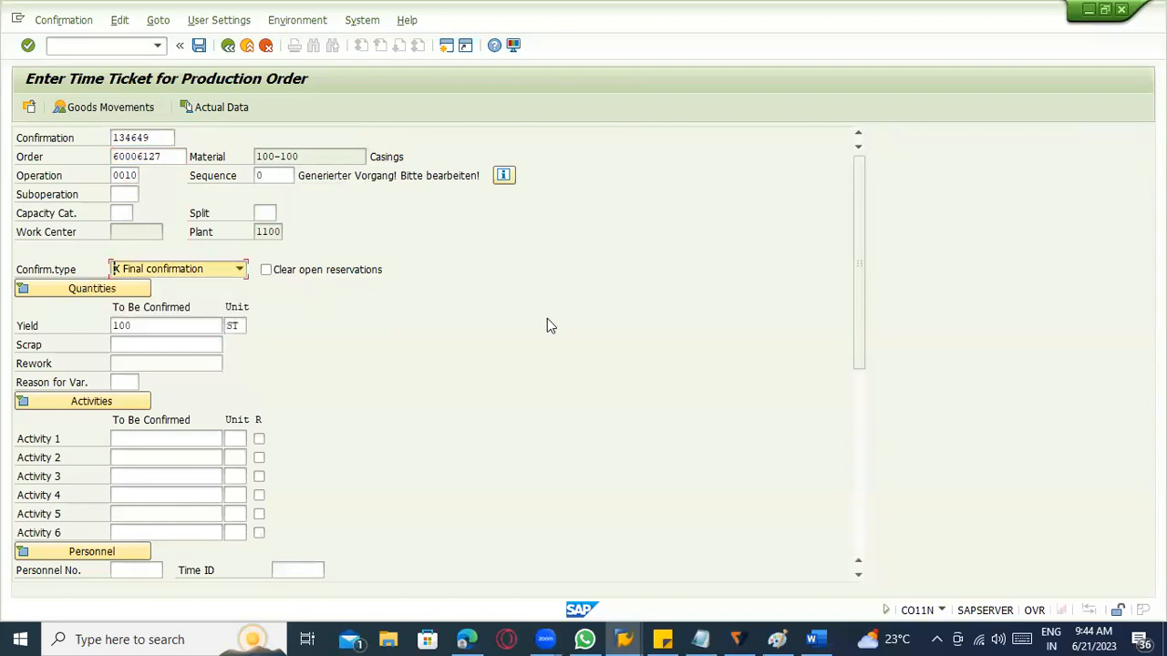
pyautogui.click(172, 340)
pyautogui.click(171, 325)
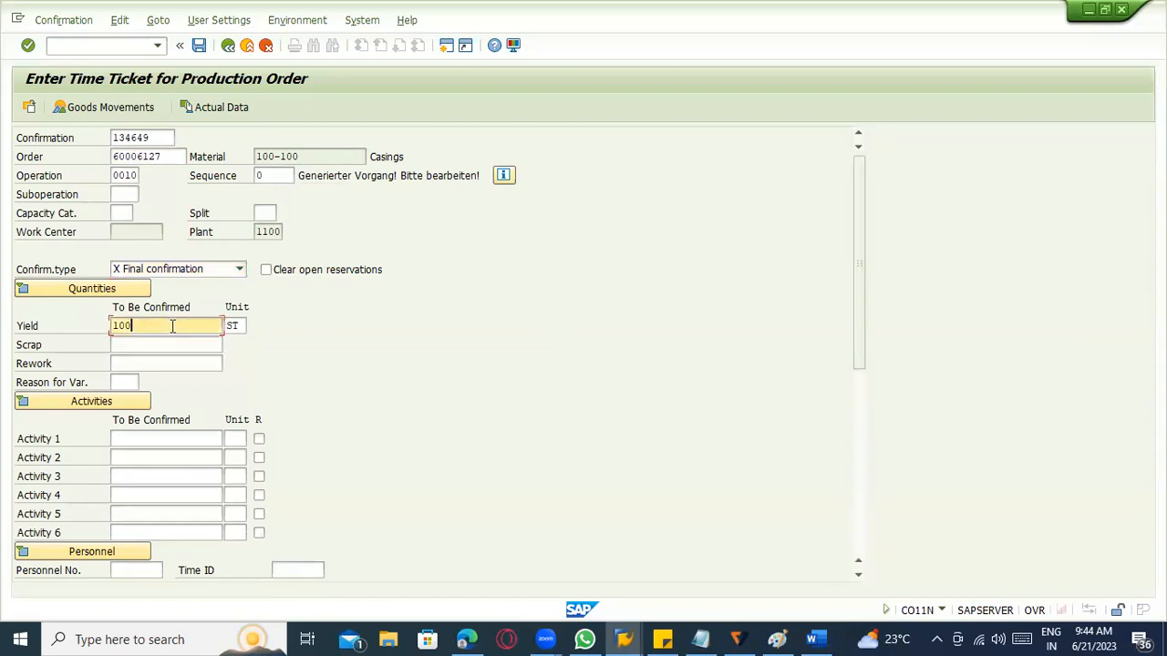
pyautogui.click(109, 110)
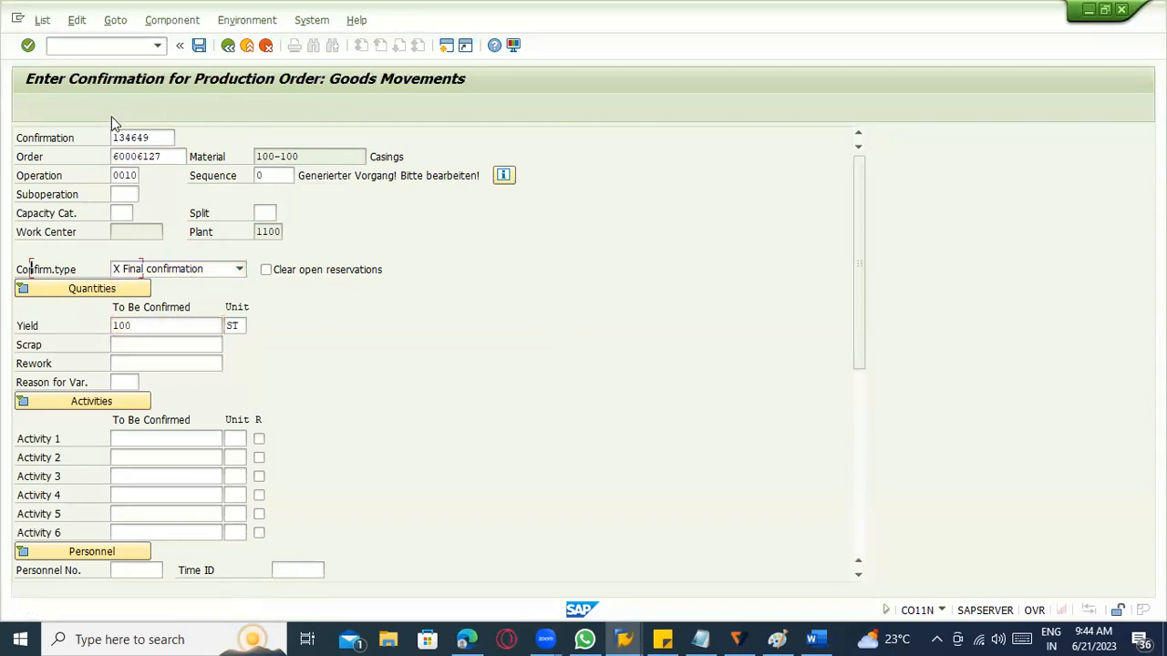
# Add a goods movement for material 100-100 with quantity 10, plant 1100 and storage location 0001, and check its movement type.
pyautogui.click(102, 284)
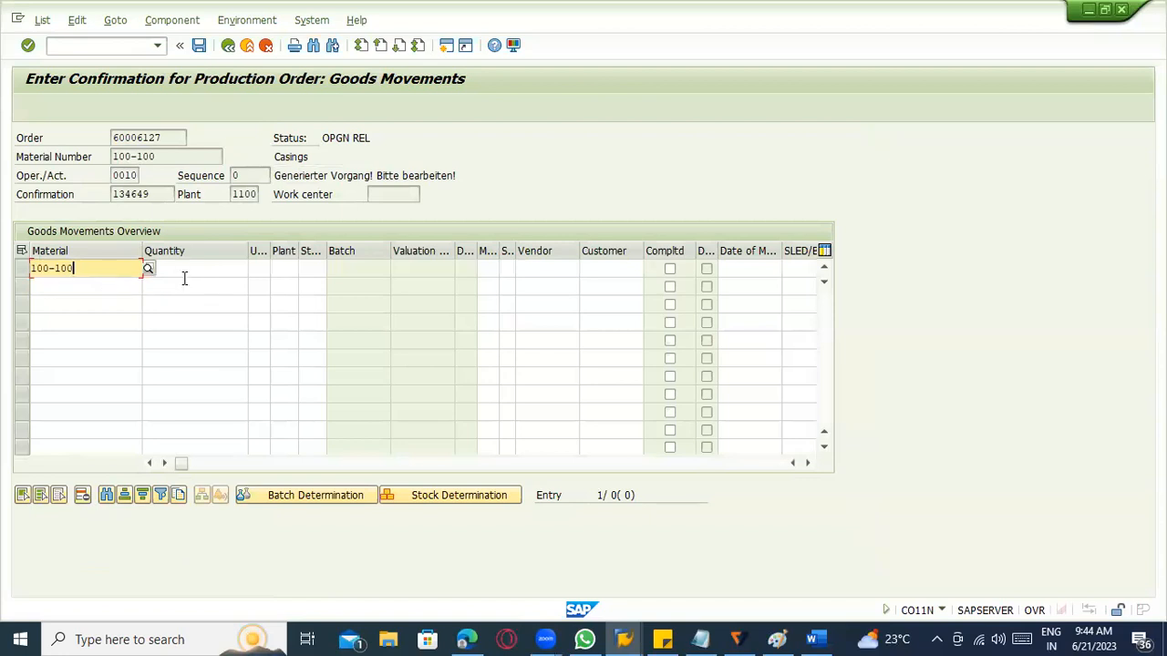
pyautogui.click(193, 267)
pyautogui.write('10')
pyautogui.press('Tab')
pyautogui.write('1100')
pyautogui.press('Tab')
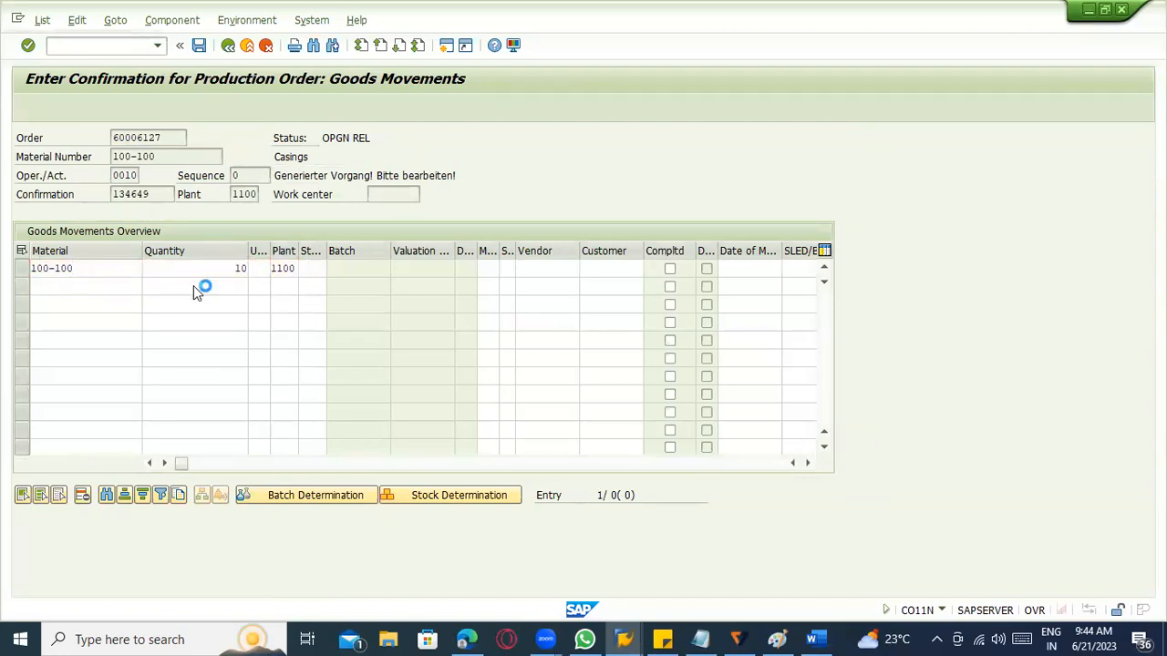
pyautogui.press('Return')
pyautogui.write('0001')
pyautogui.press('Return')
pyautogui.press('Return')
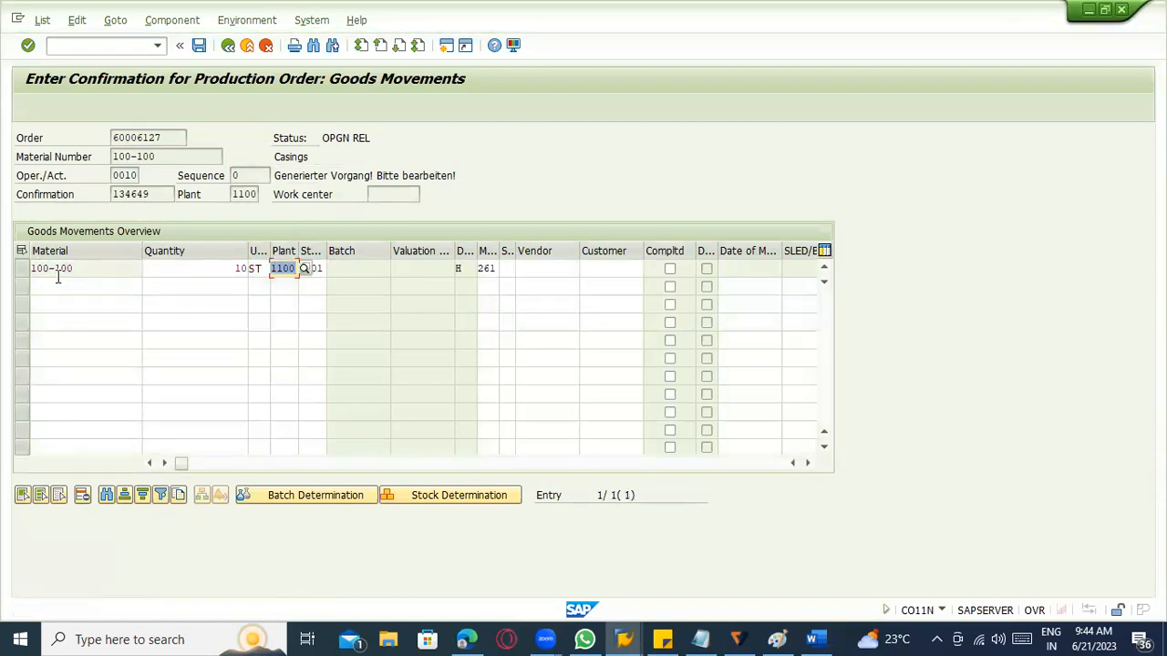
pyautogui.click(481, 268)
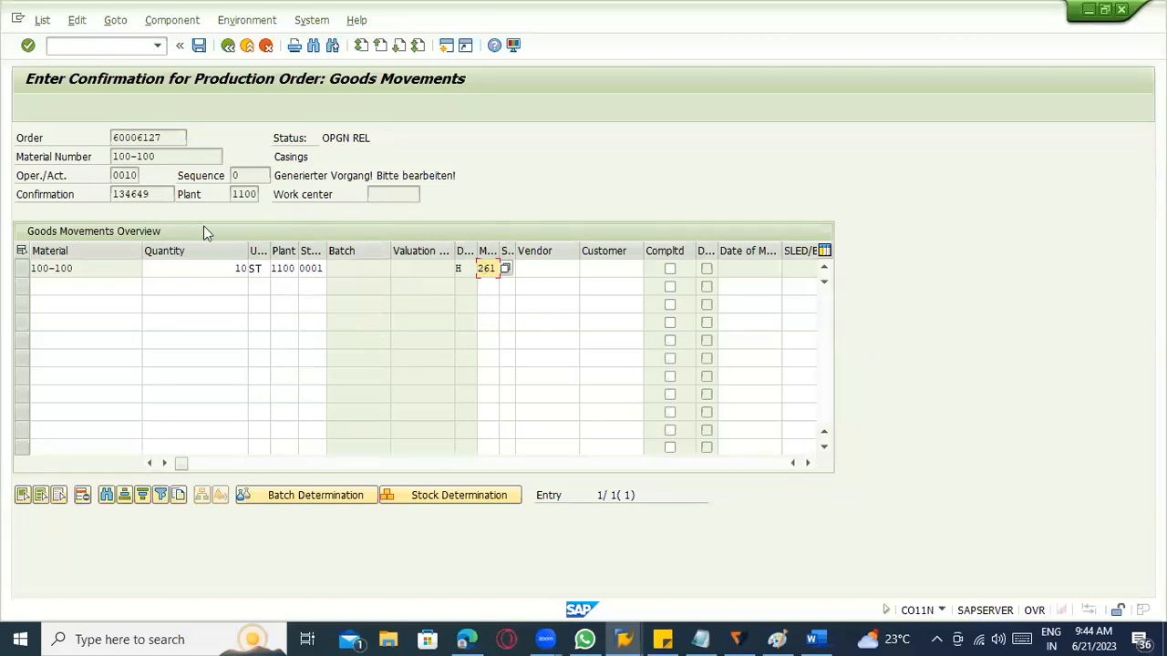
# Return to the time ticket, review its order, final confirmation type and dates, and save the confirmation.
pyautogui.click(228, 45)
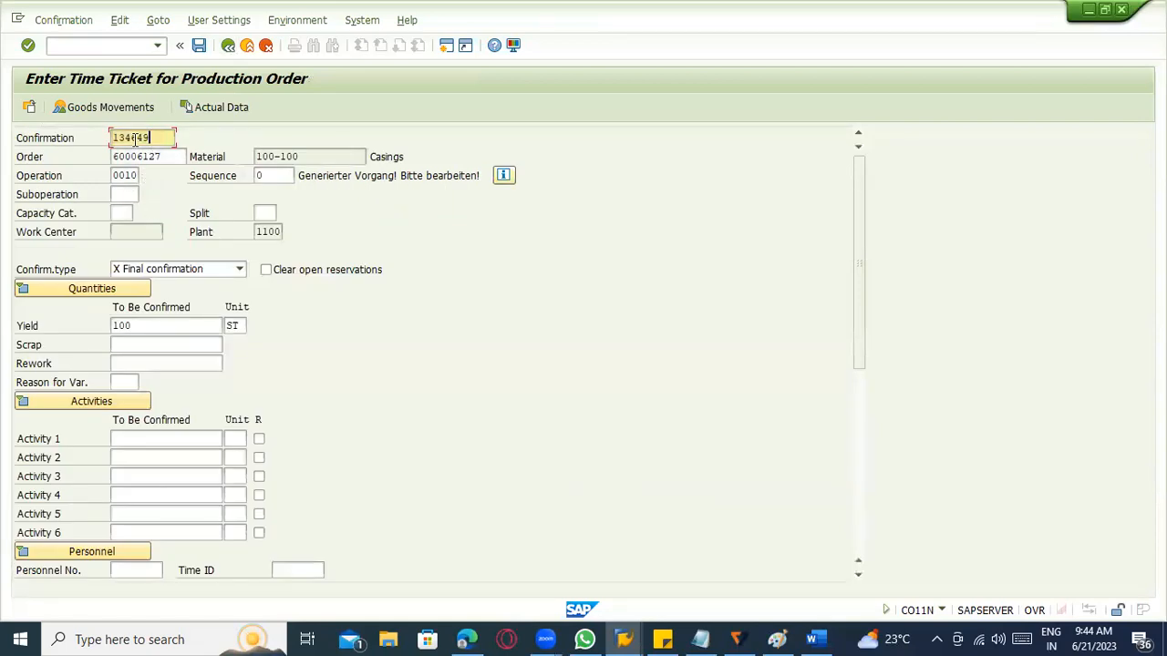
pyautogui.click(238, 226)
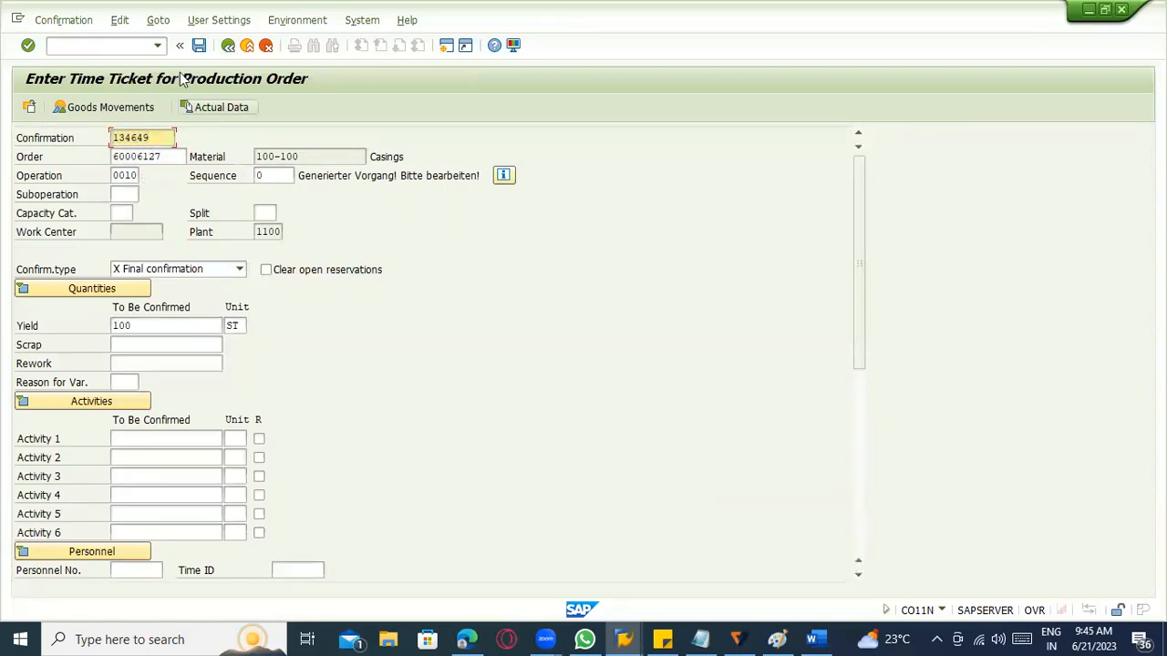
pyautogui.click(146, 157)
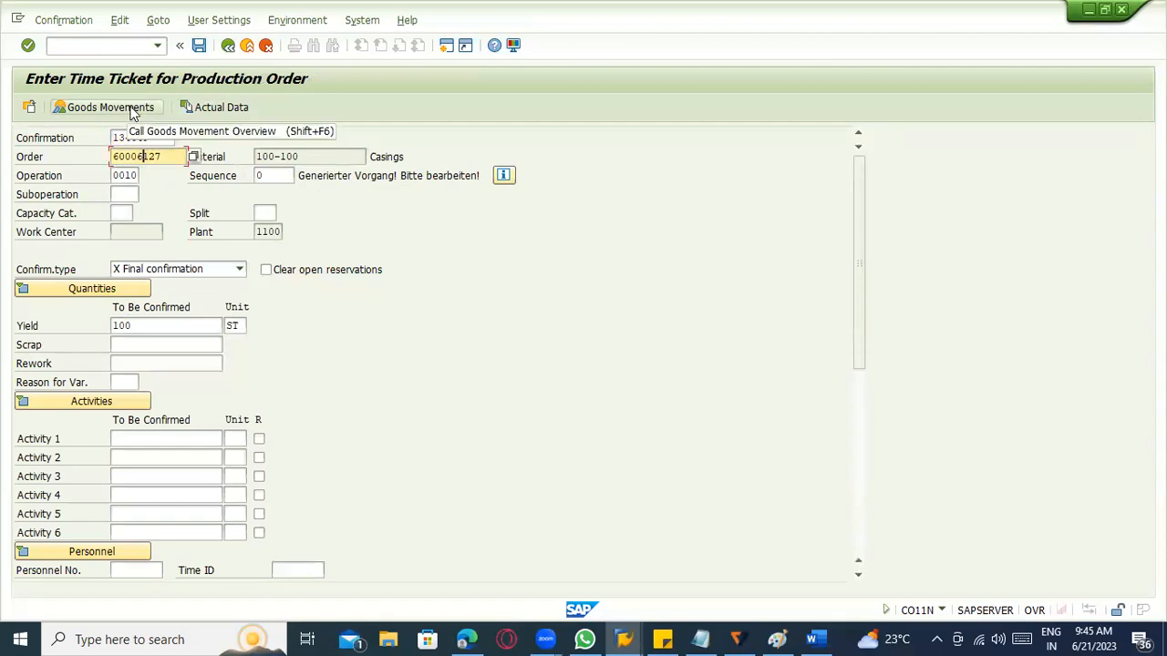
pyautogui.click(164, 270)
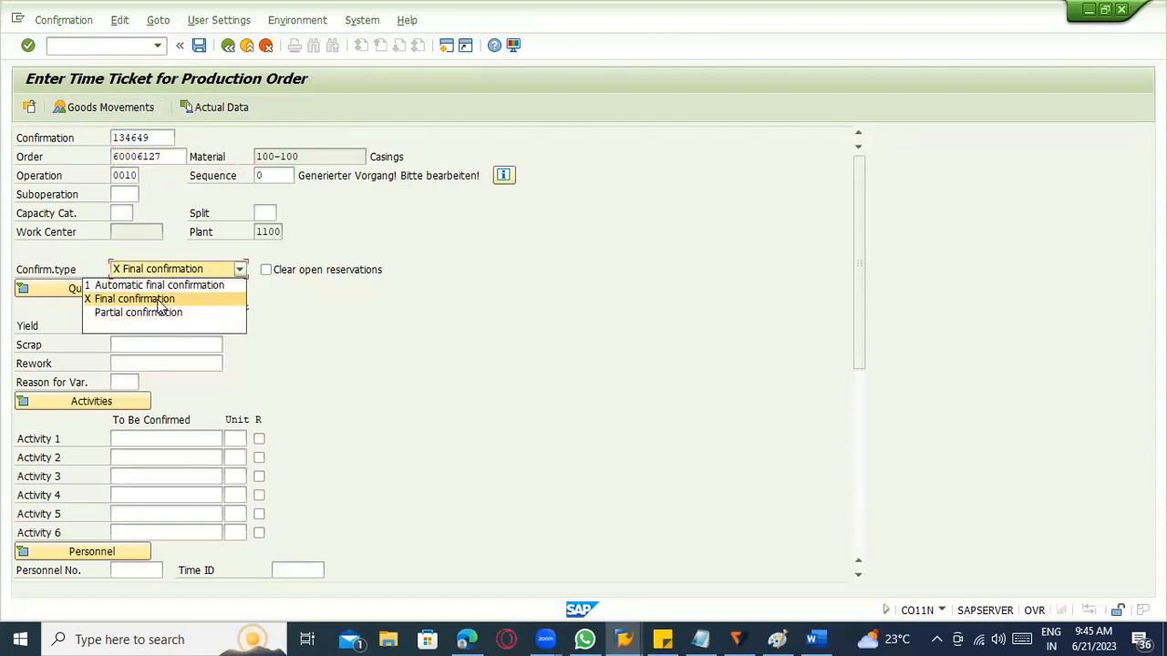
pyautogui.click(520, 424)
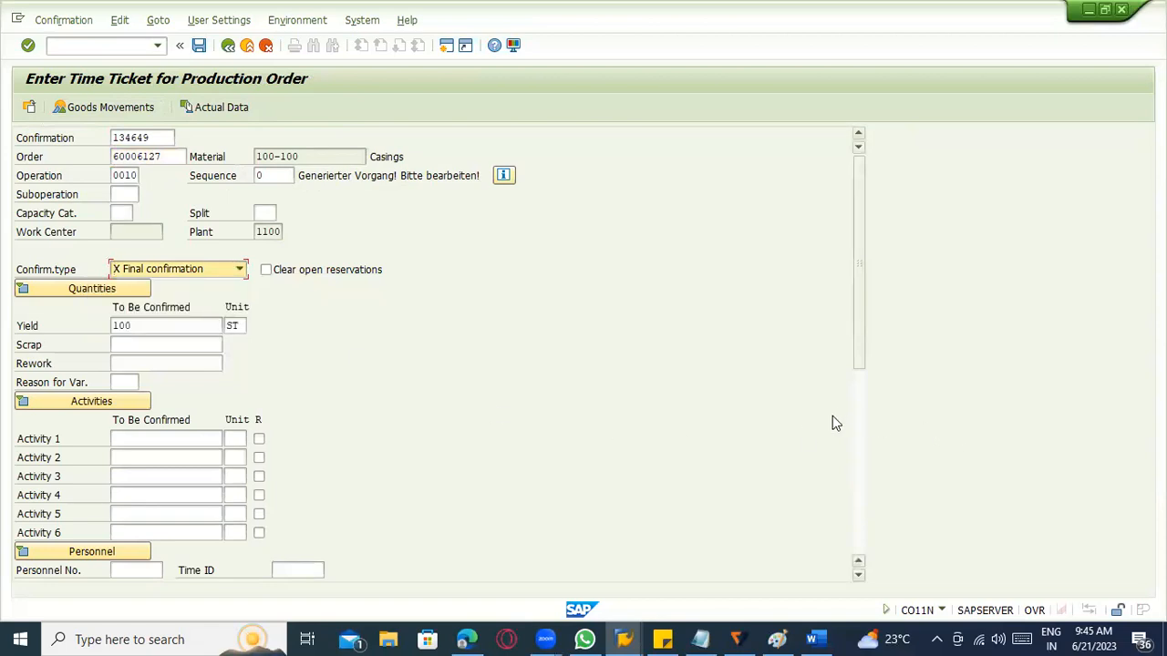
pyautogui.click(859, 418)
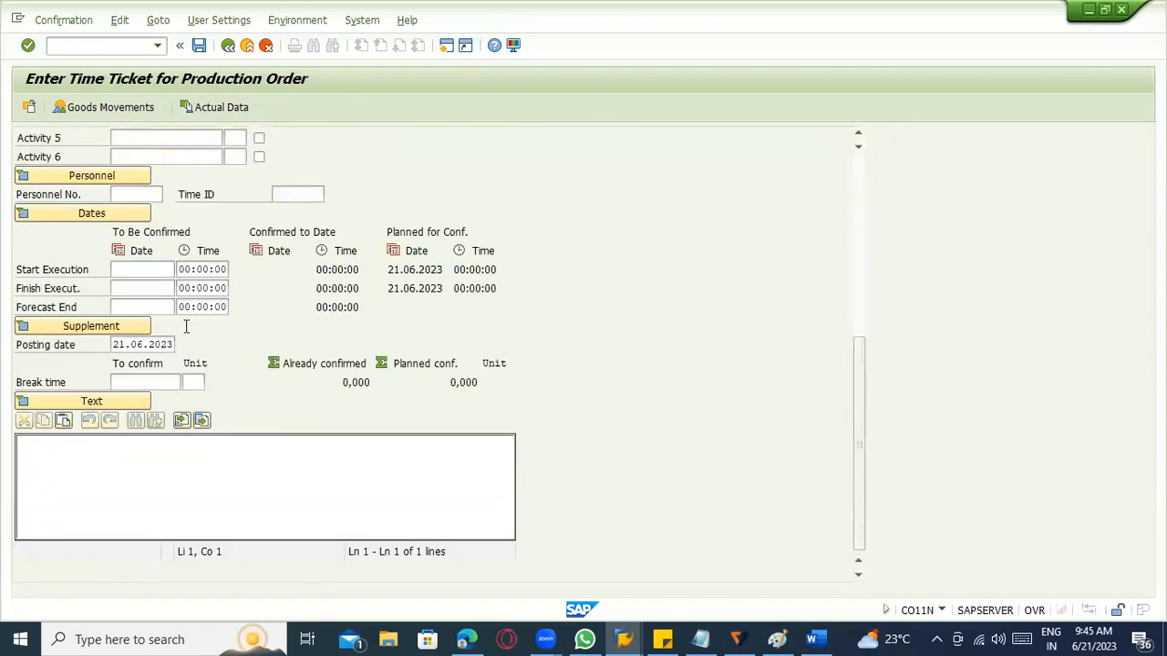
pyautogui.scroll(5, 154, 381)
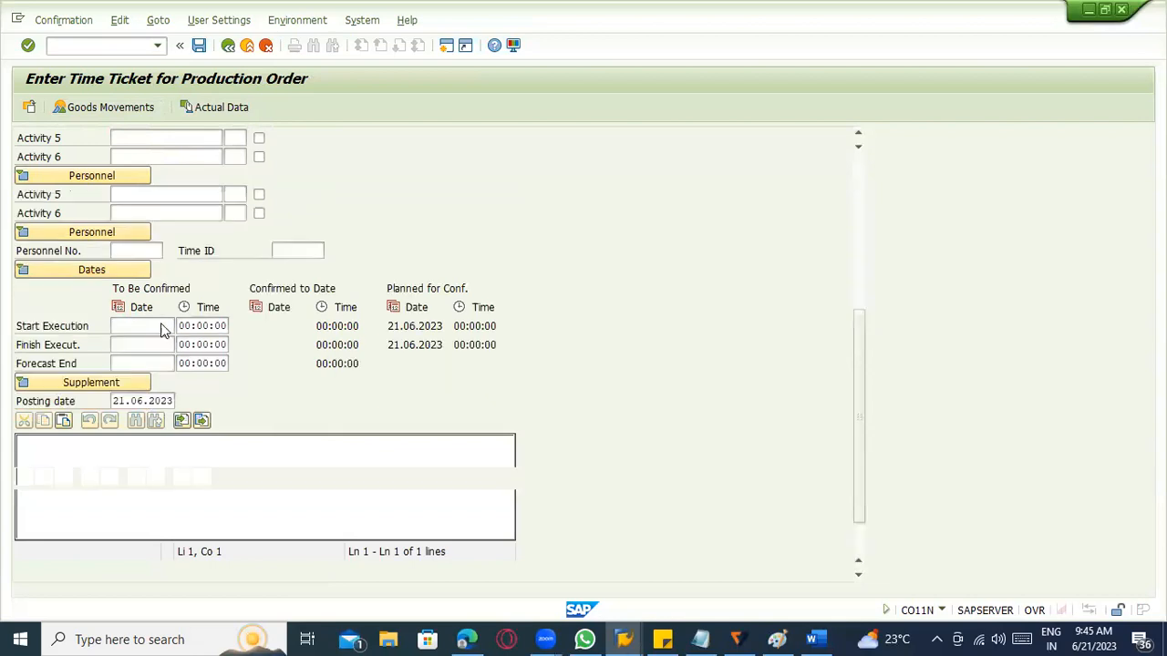
pyautogui.click(472, 239)
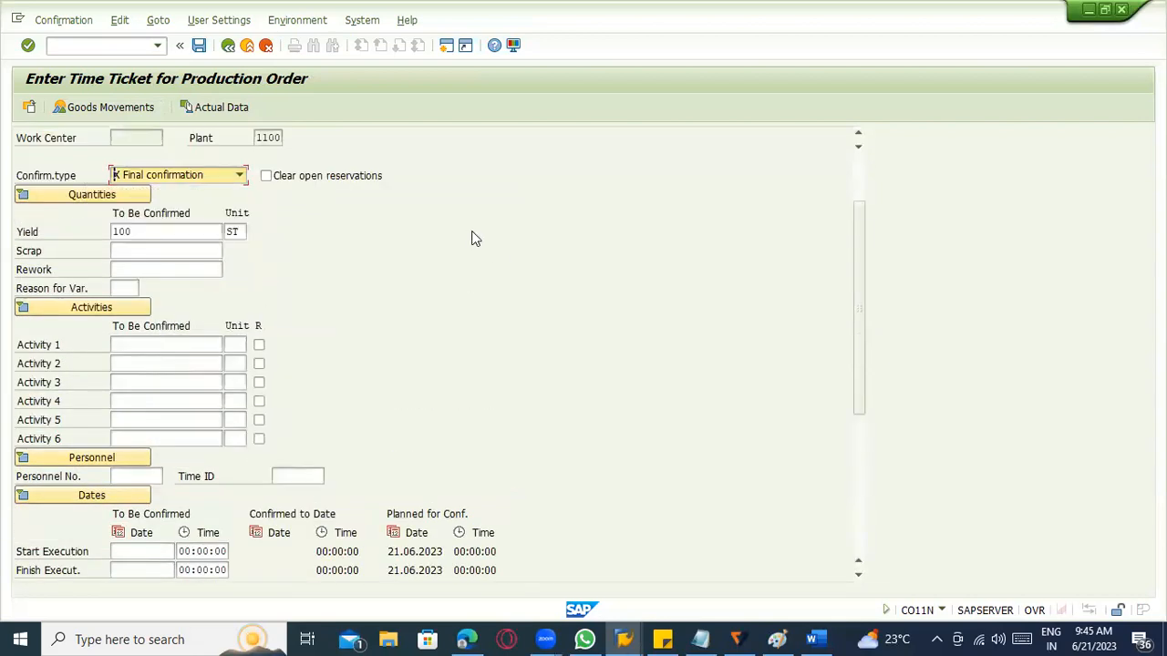
pyautogui.click(199, 46)
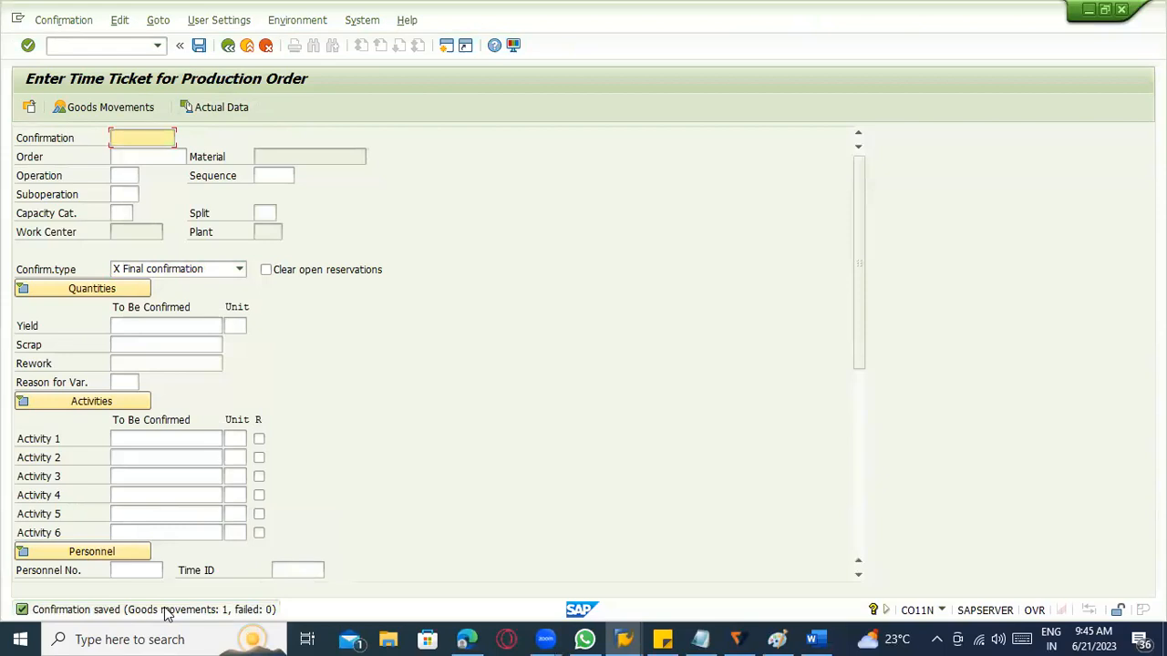
# Display the saved production order confirmation and review its quantities, dates, personnel data and quantity forecast.
pyautogui.click(62, 19)
pyautogui.click(66, 78)
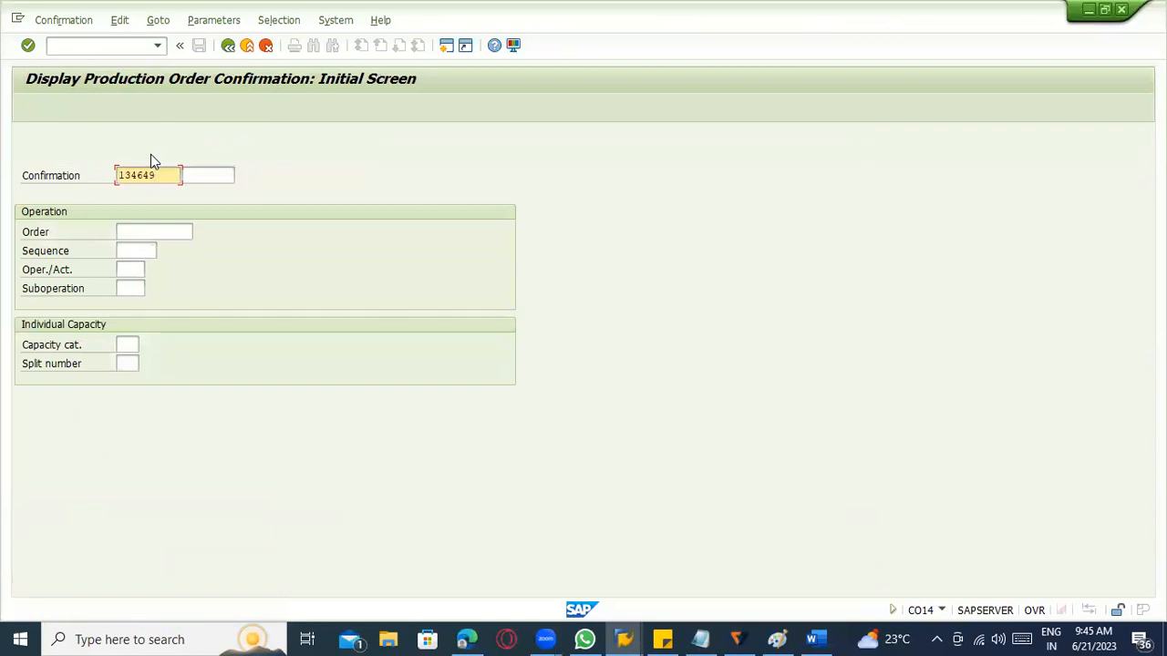
pyautogui.press('Return')
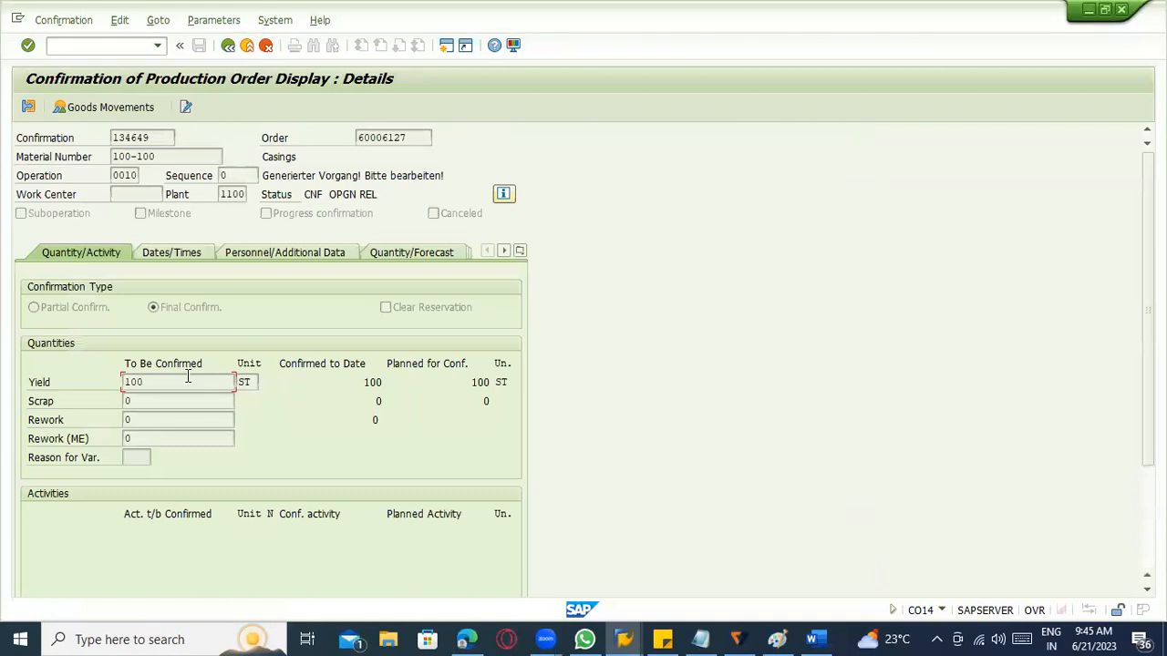
pyautogui.moveTo(187, 381); pyautogui.dragTo(83, 388)
pyautogui.click(177, 254)
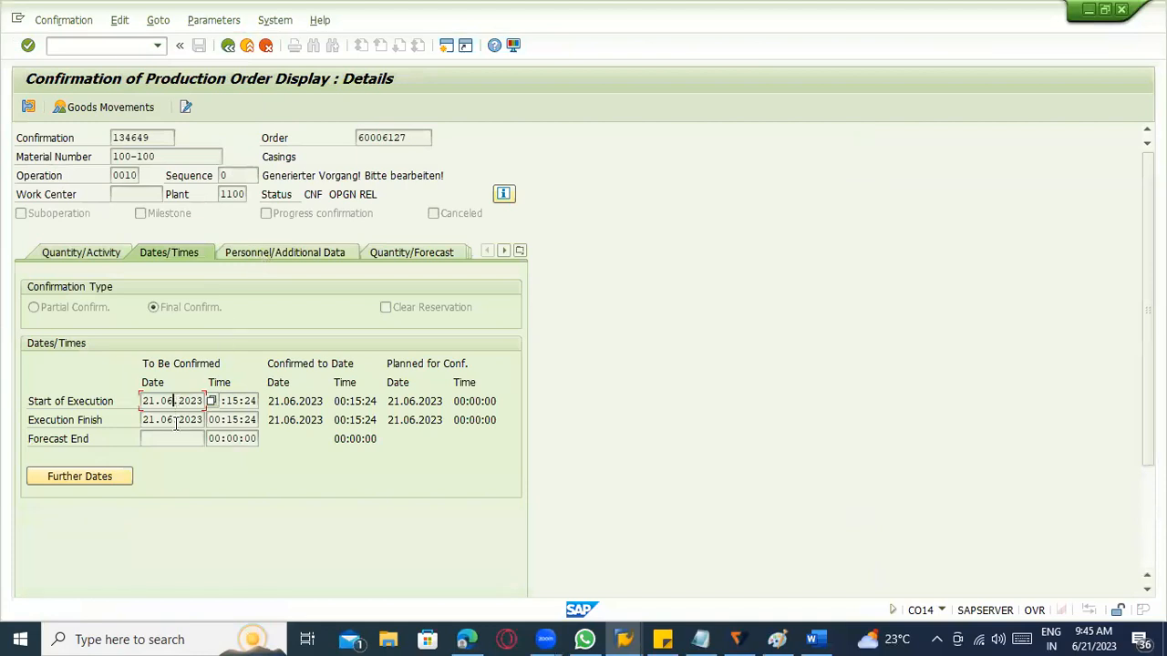
pyautogui.click(282, 266)
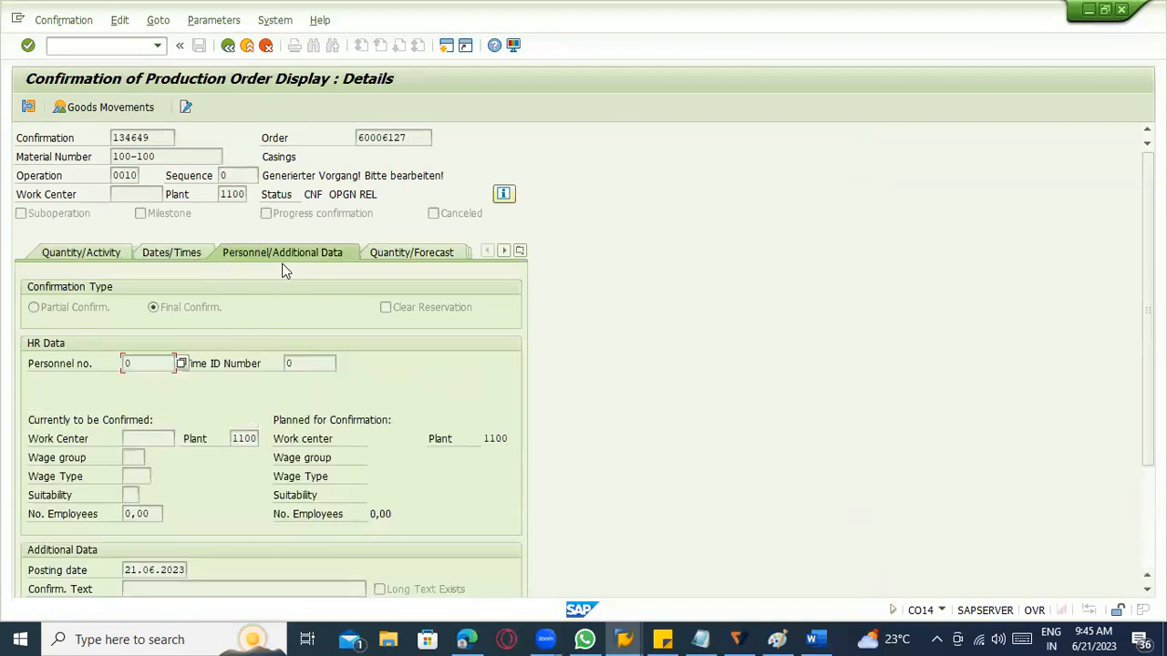
pyautogui.scroll(-5, 294, 404)
pyautogui.scroll(2, 304, 359)
pyautogui.scroll(2, 381, 208)
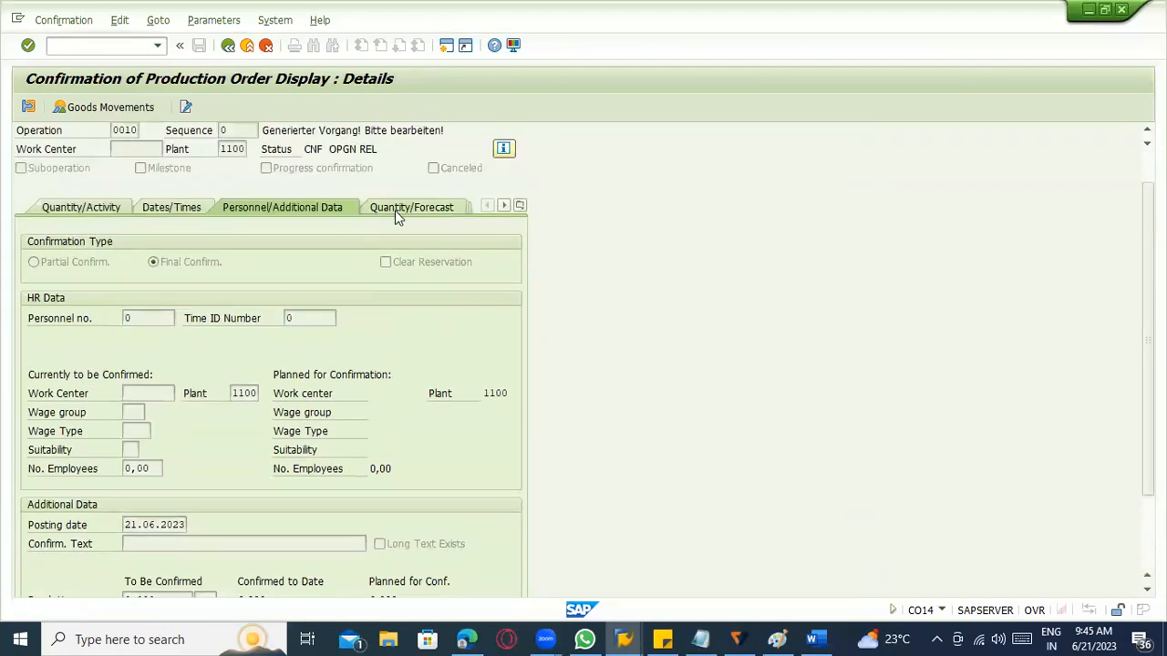
pyautogui.click(411, 208)
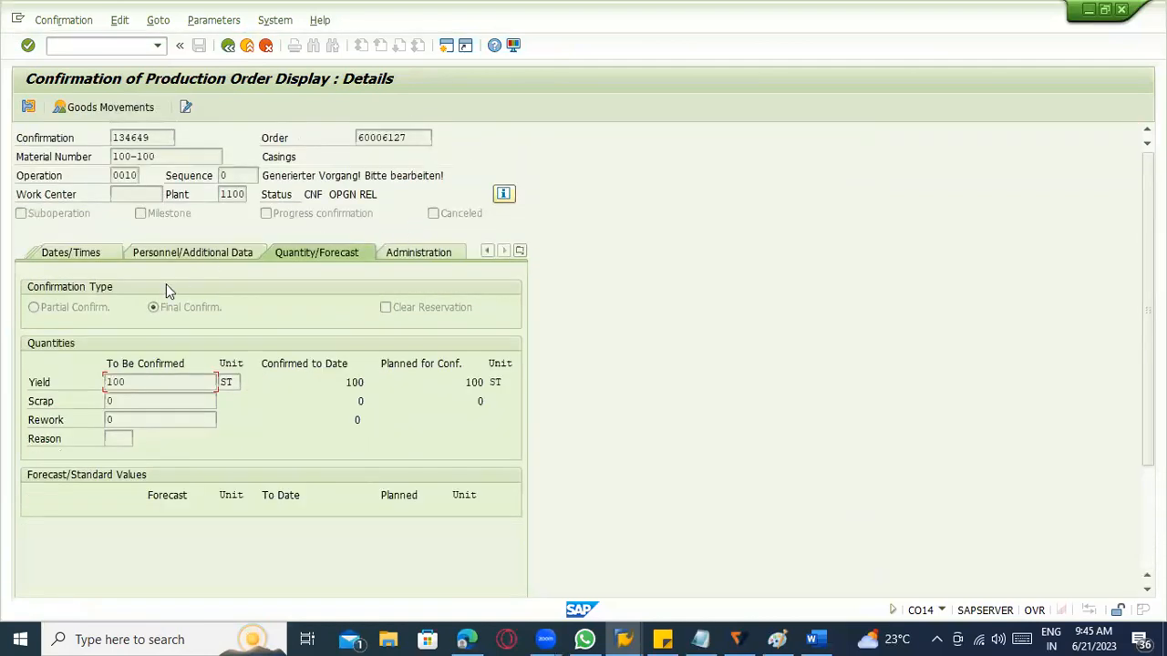
# Open the displayed confirmation's goods movements and select the 100-100 item.
pyautogui.click(107, 107)
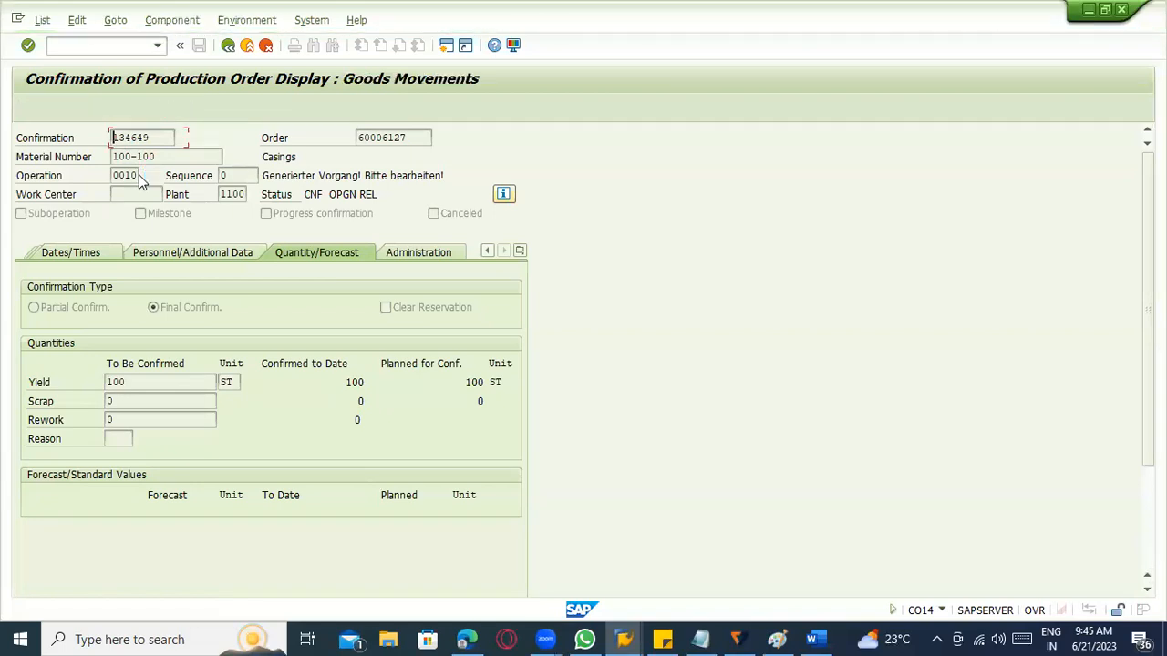
pyautogui.click(75, 270)
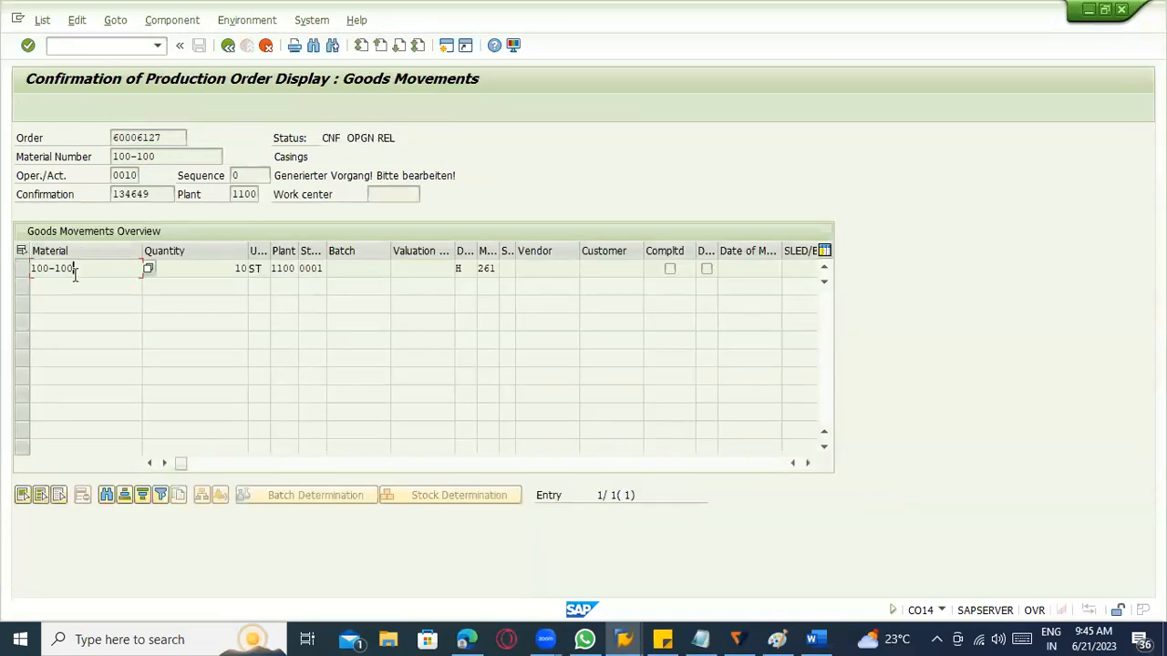
pyautogui.click(20, 268)
# Open the stock/requirements list for the selected 100-100 item and widen the MRP element data column.
pyautogui.click(181, 25)
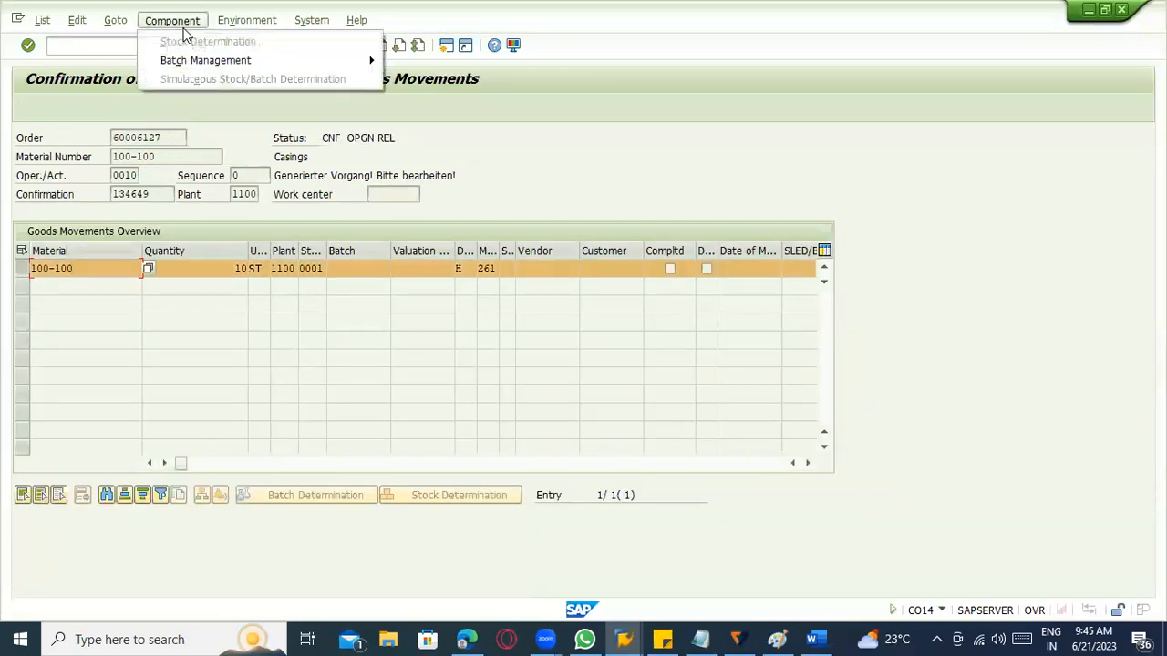
pyautogui.moveTo(245, 22)
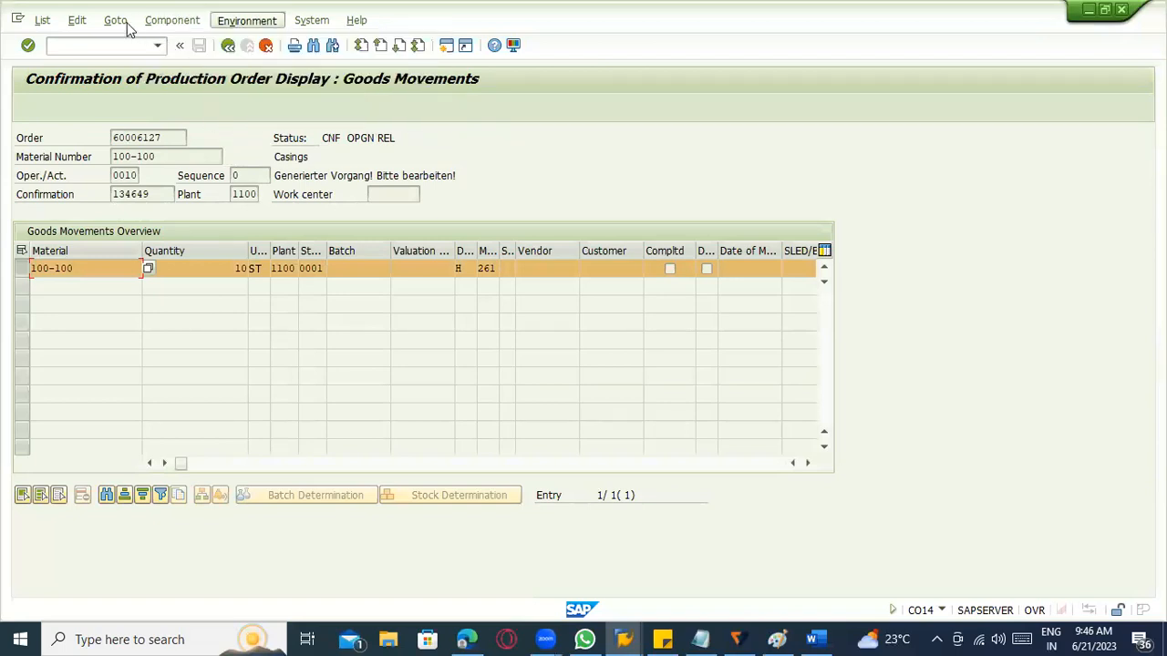
pyautogui.click(246, 20)
pyautogui.click(294, 115)
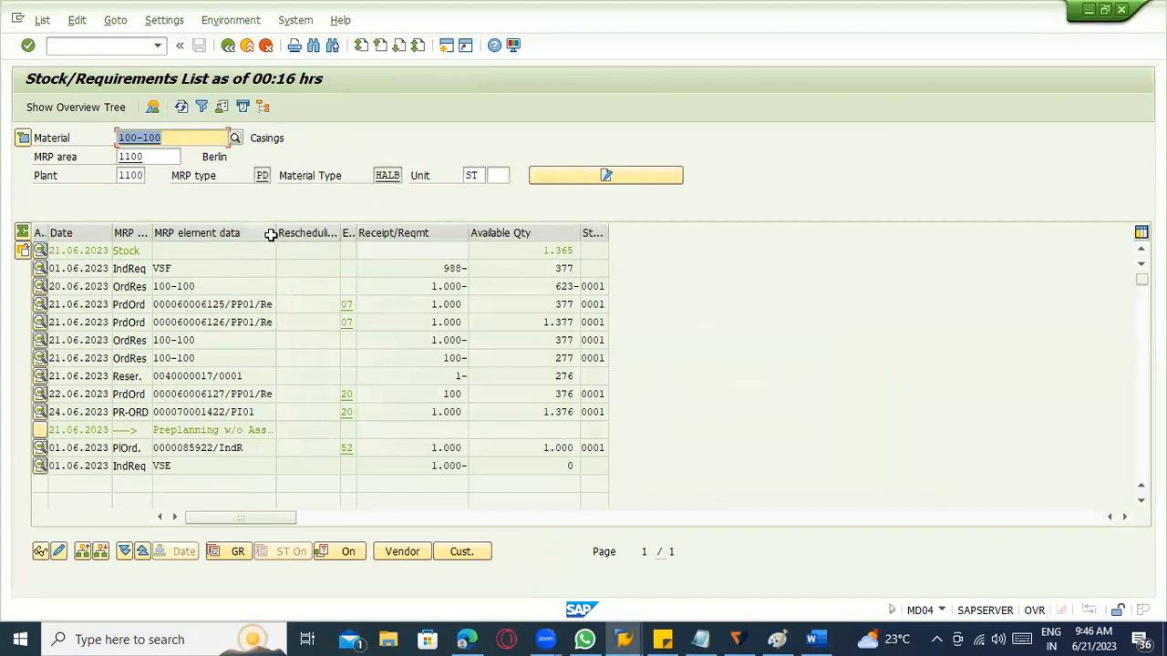
pyautogui.moveTo(274, 234); pyautogui.dragTo(354, 233)
# Open the additional data of the production order for quantity 100 in the list and display that order.
pyautogui.moveTo(274, 394); pyautogui.dragTo(141, 398)
pyautogui.doubleClick(202, 393)
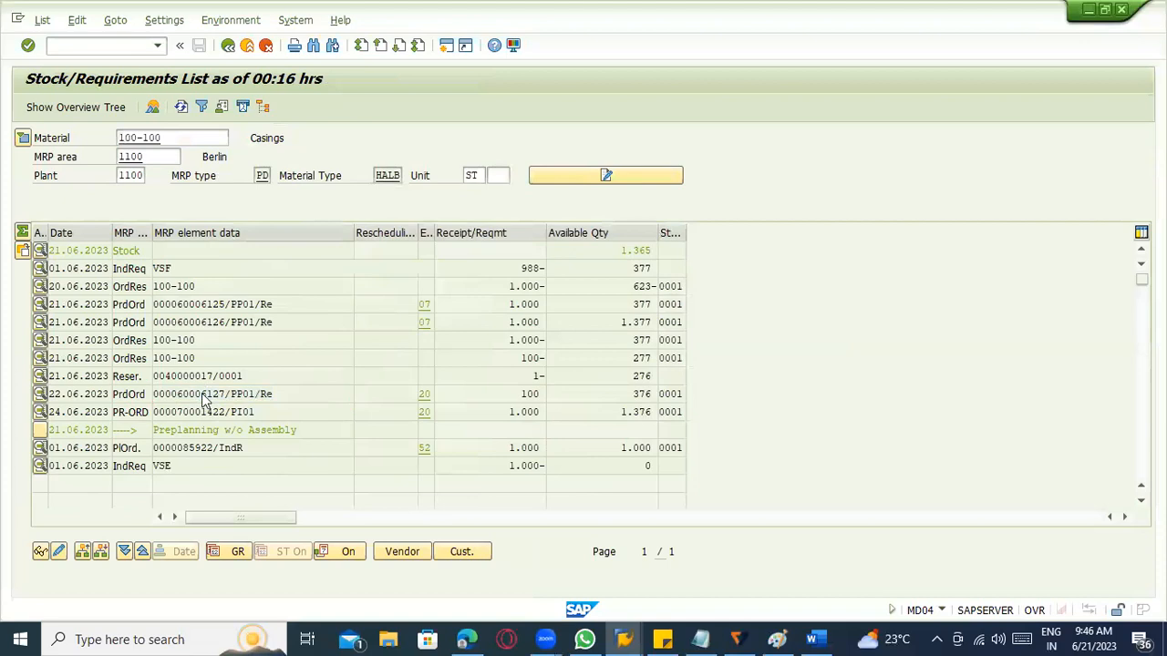
pyautogui.click(127, 449)
pyautogui.click(310, 426)
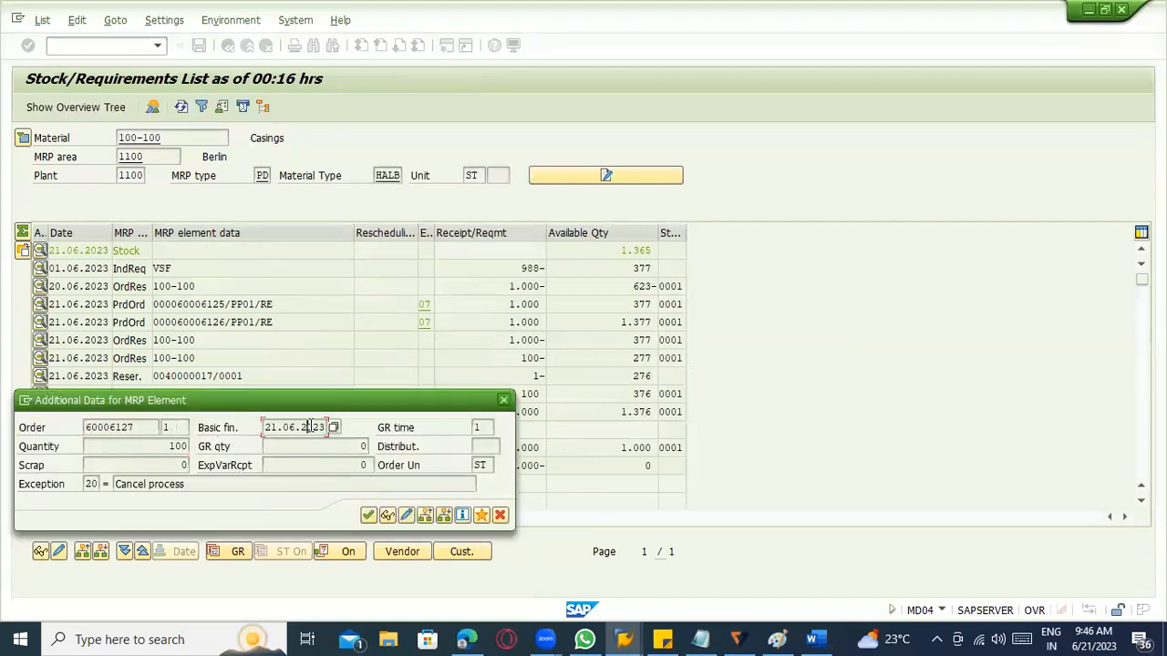
pyautogui.click(389, 514)
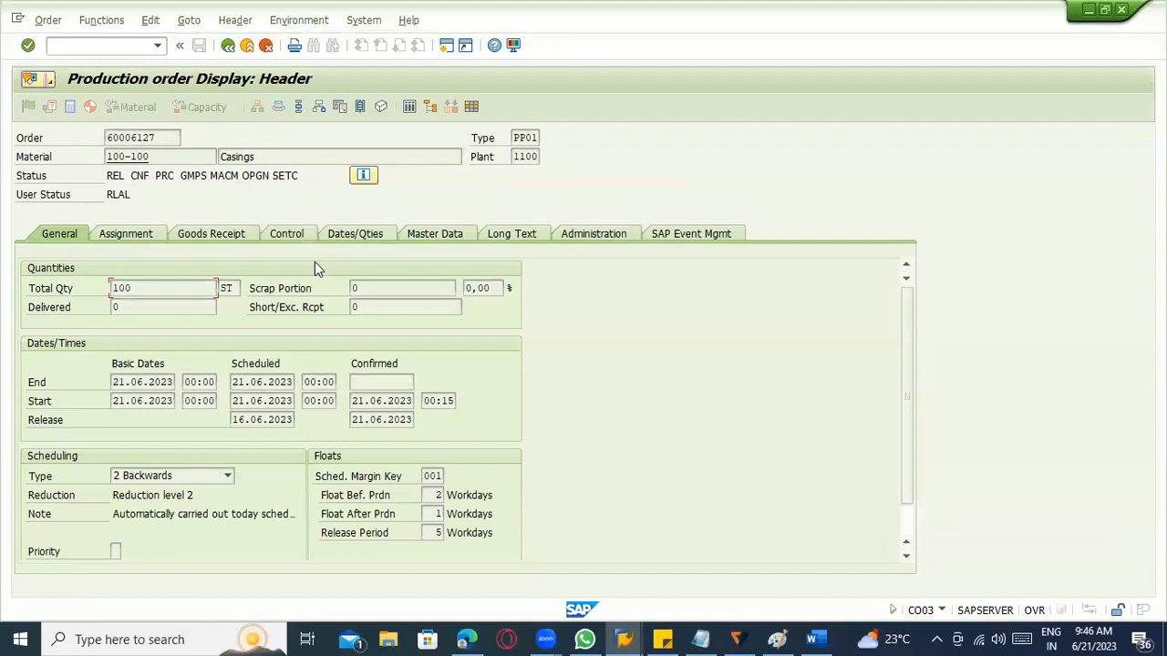
# Find and open the component overview of the displayed production order.
pyautogui.click(149, 20)
pyautogui.click(101, 20)
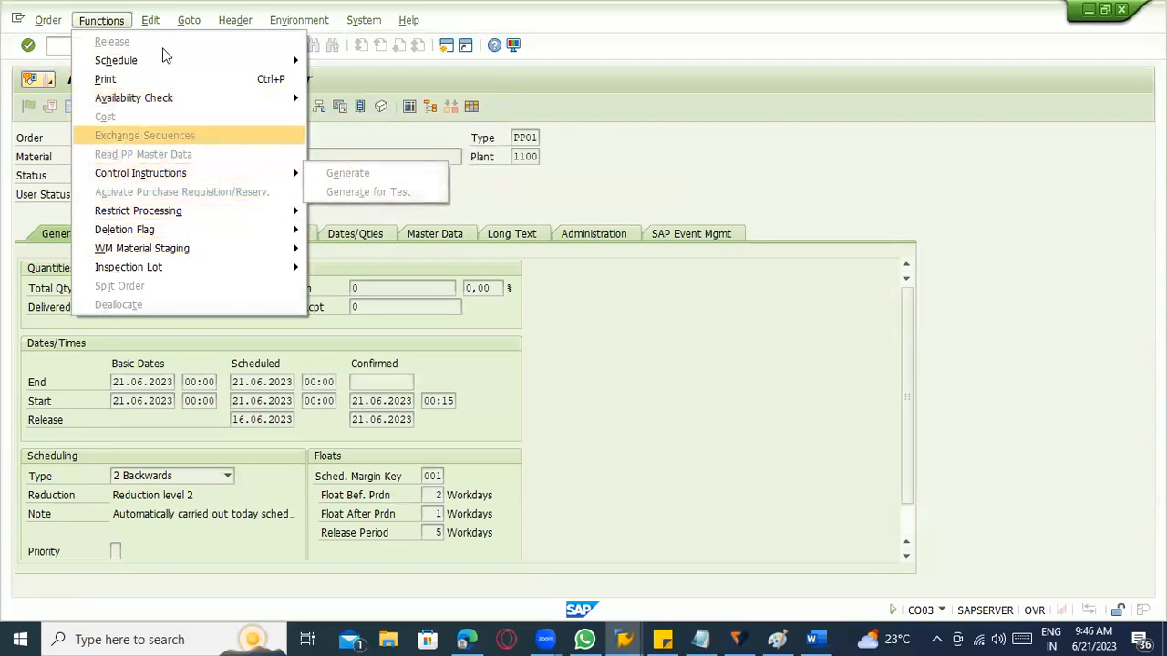
pyautogui.click(187, 20)
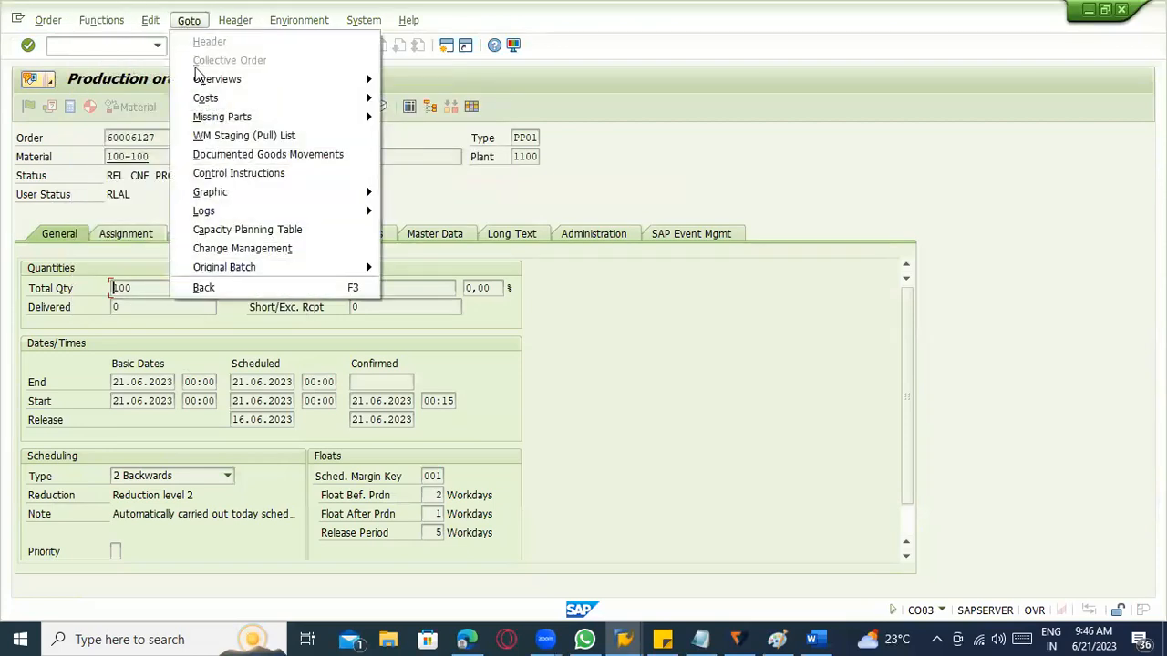
pyautogui.moveTo(204, 80)
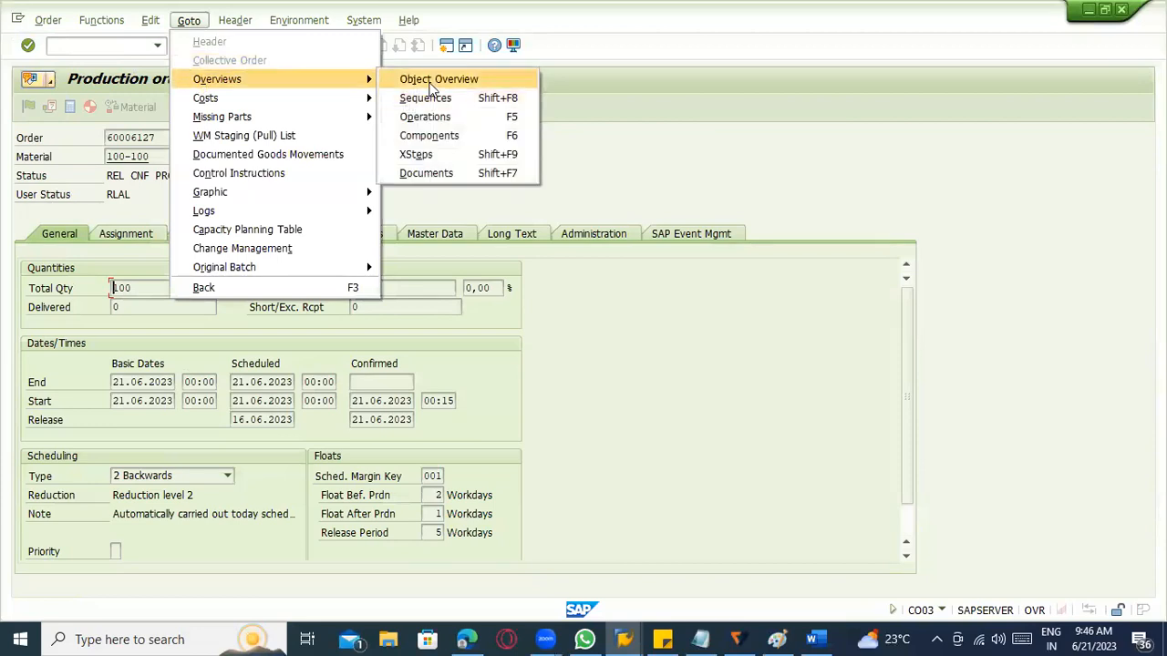
pyautogui.click(428, 135)
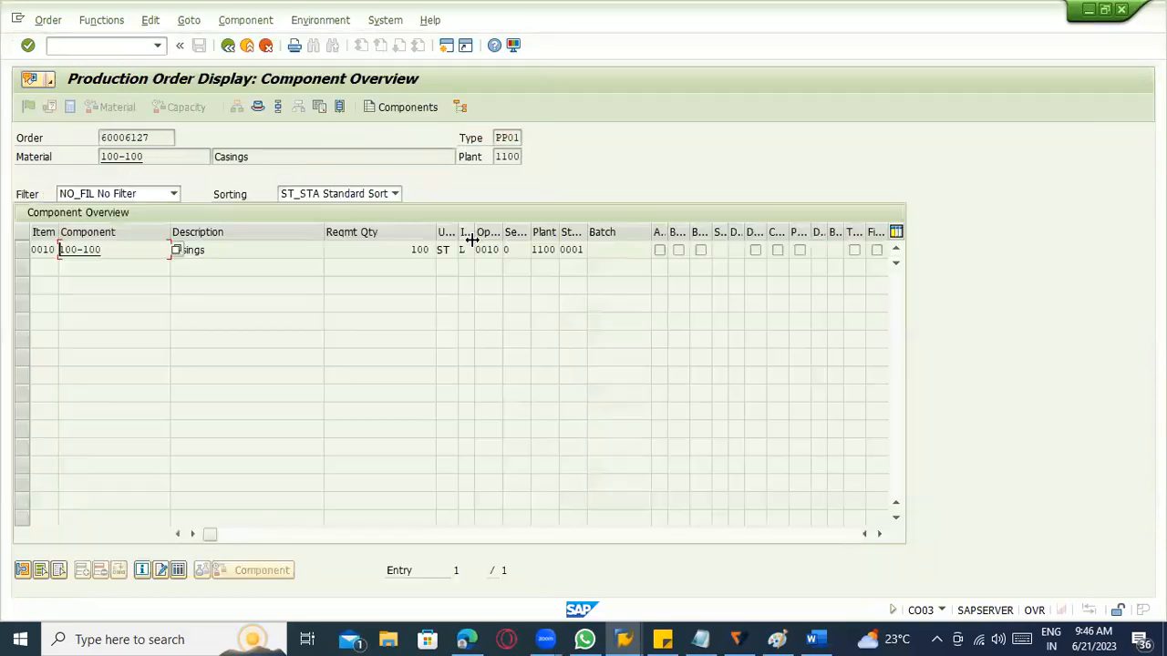
# Select the Casings component and view its details, including reservation, movement type and quantities.
pyautogui.click(24, 252)
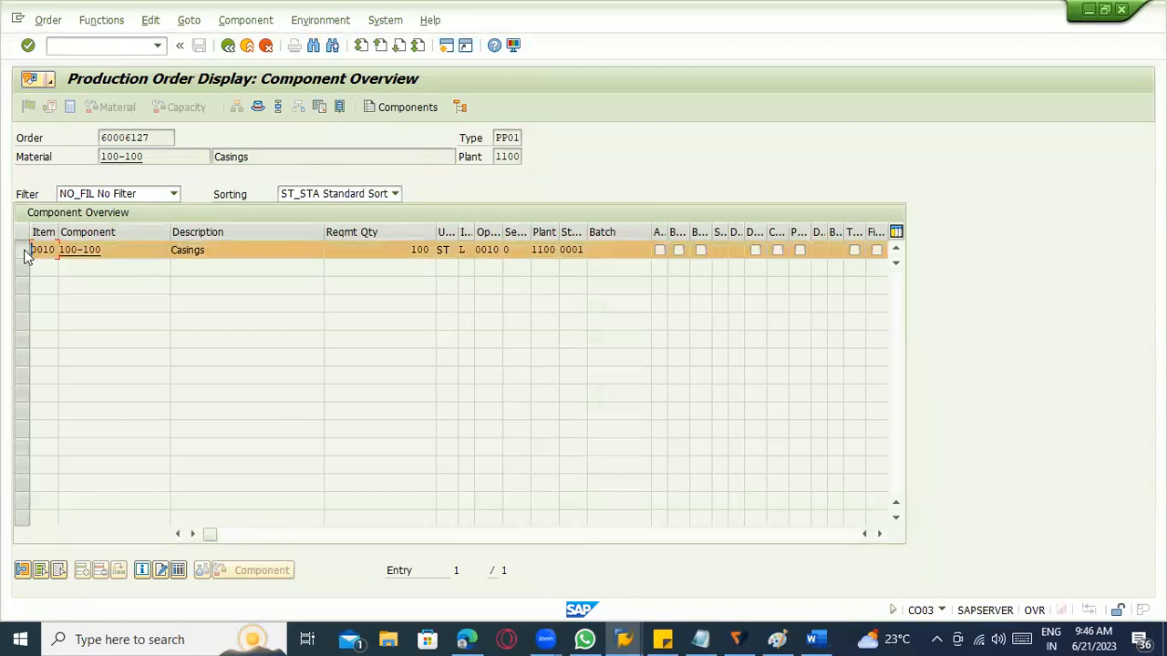
pyautogui.click(237, 20)
pyautogui.click(248, 41)
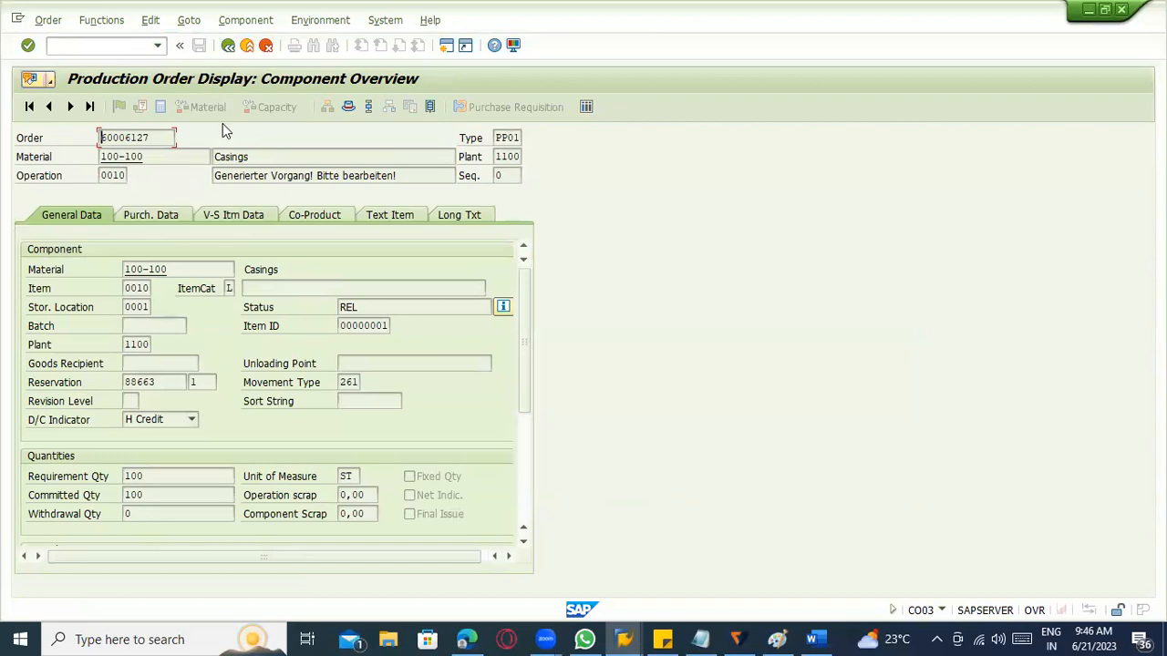
# Return to the component overview and look through the functions available for the production order.
pyautogui.click(225, 46)
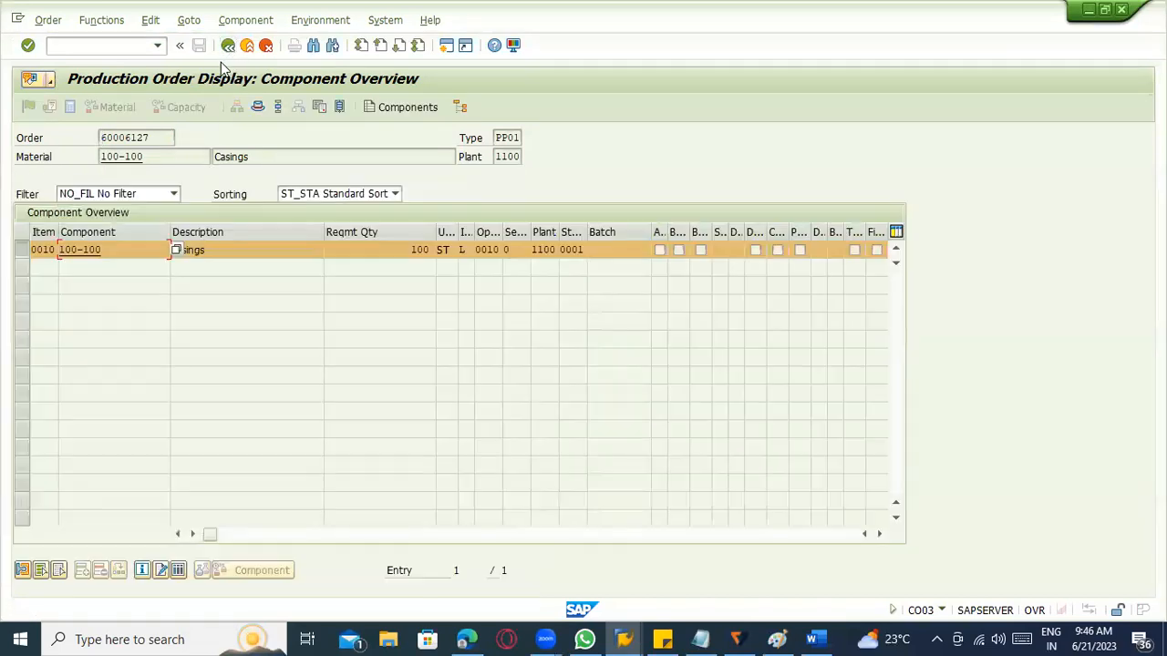
pyautogui.click(238, 20)
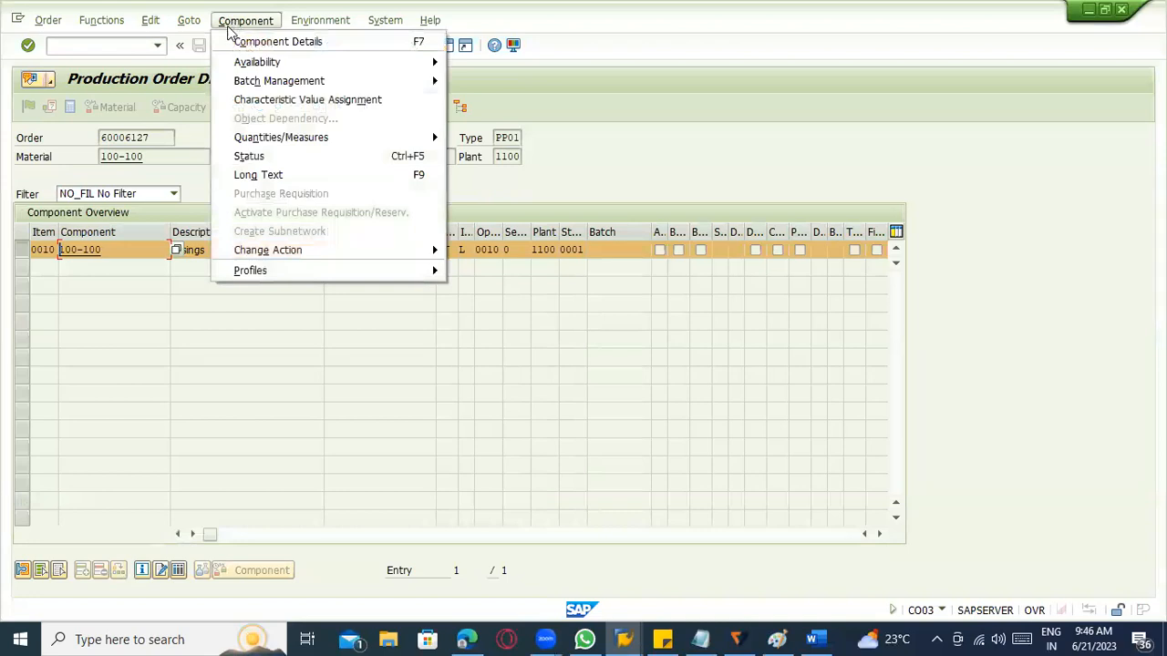
pyautogui.moveTo(305, 29)
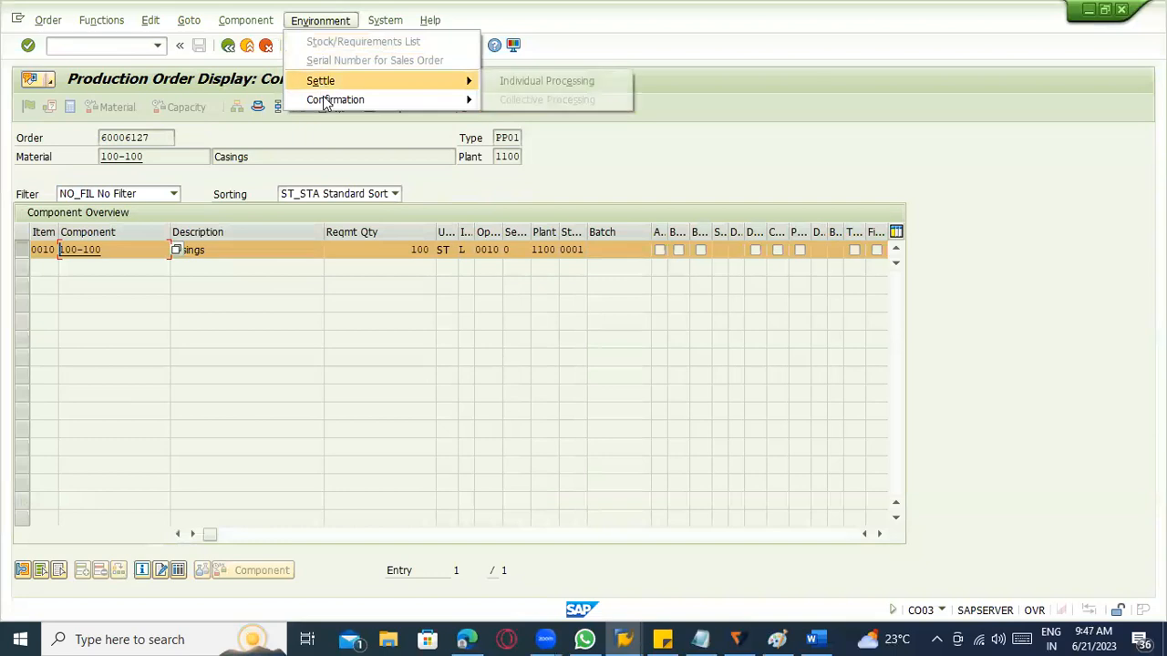
pyautogui.moveTo(326, 103)
pyautogui.moveTo(326, 72)
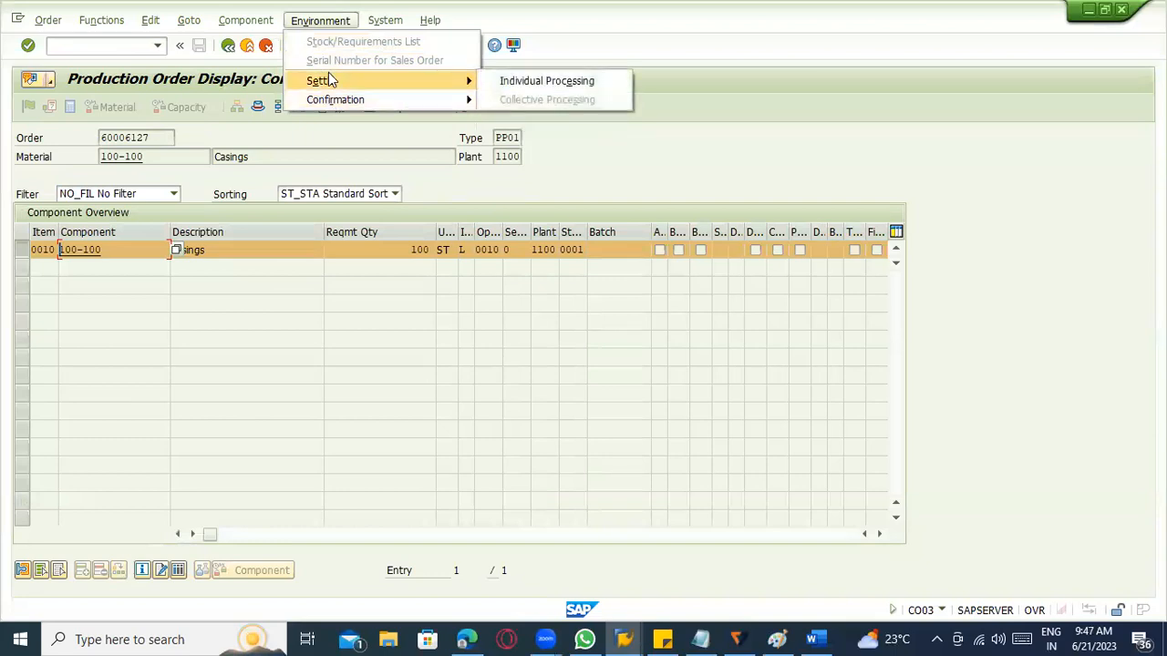
pyautogui.moveTo(153, 32)
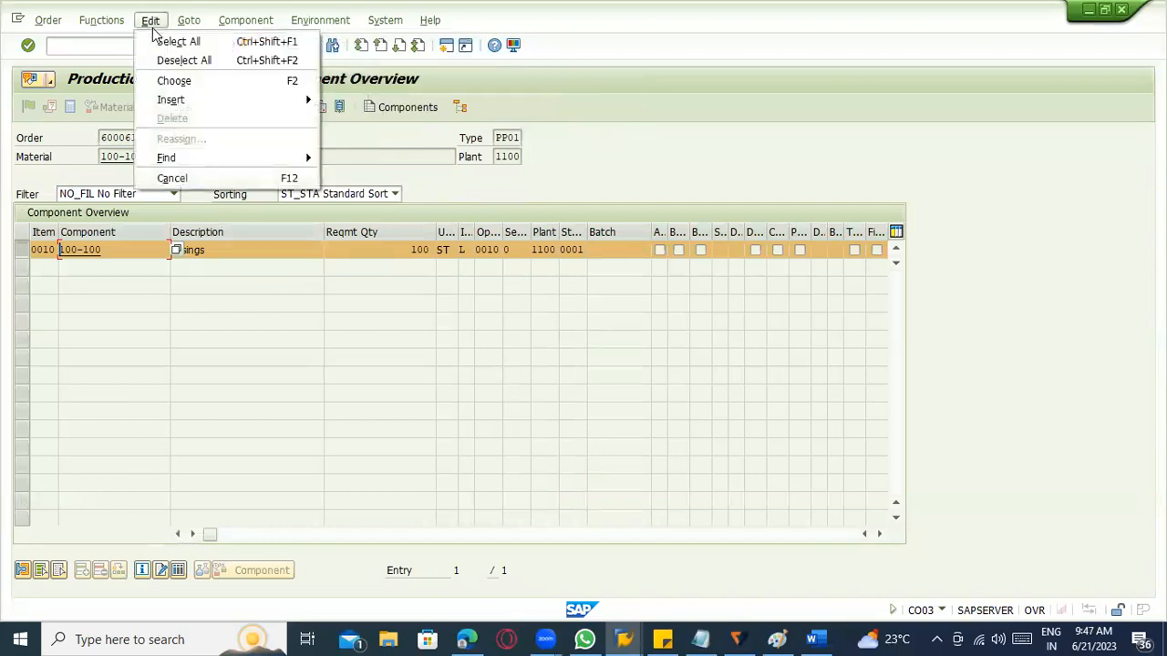
pyautogui.moveTo(117, 32)
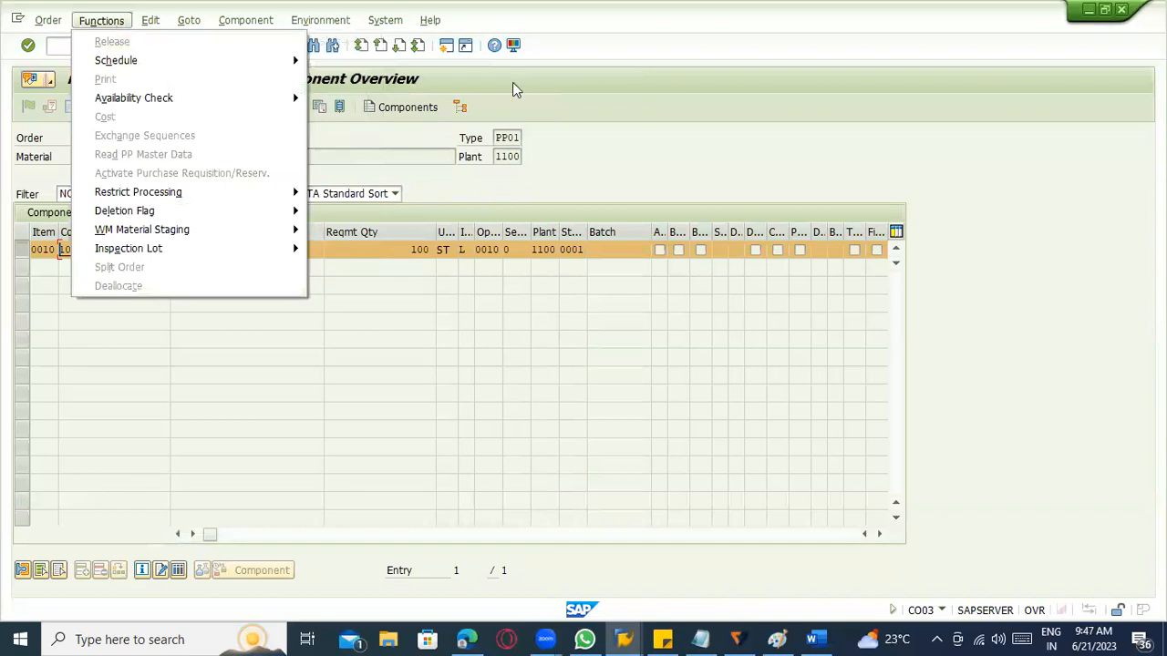
pyautogui.click(604, 91)
# Open the Material Document List (MB51) in a new session and set the movement type to 261.
pyautogui.click(71, 47)
pyautogui.write('/omb51')
pyautogui.press('Return')
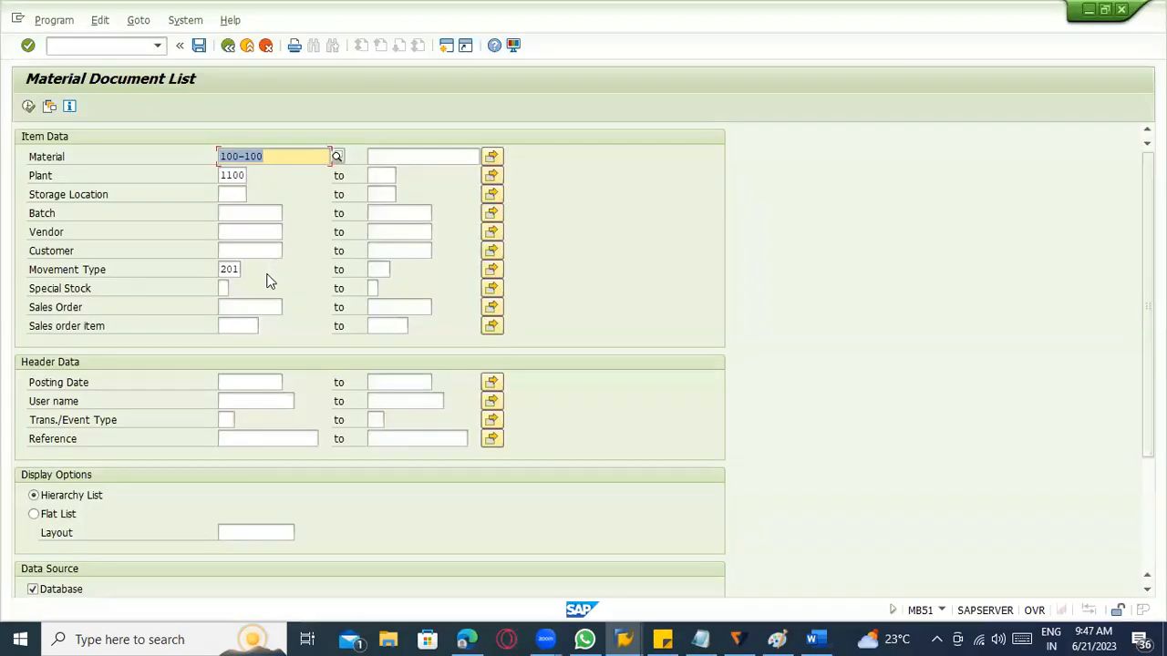
pyautogui.click(228, 269)
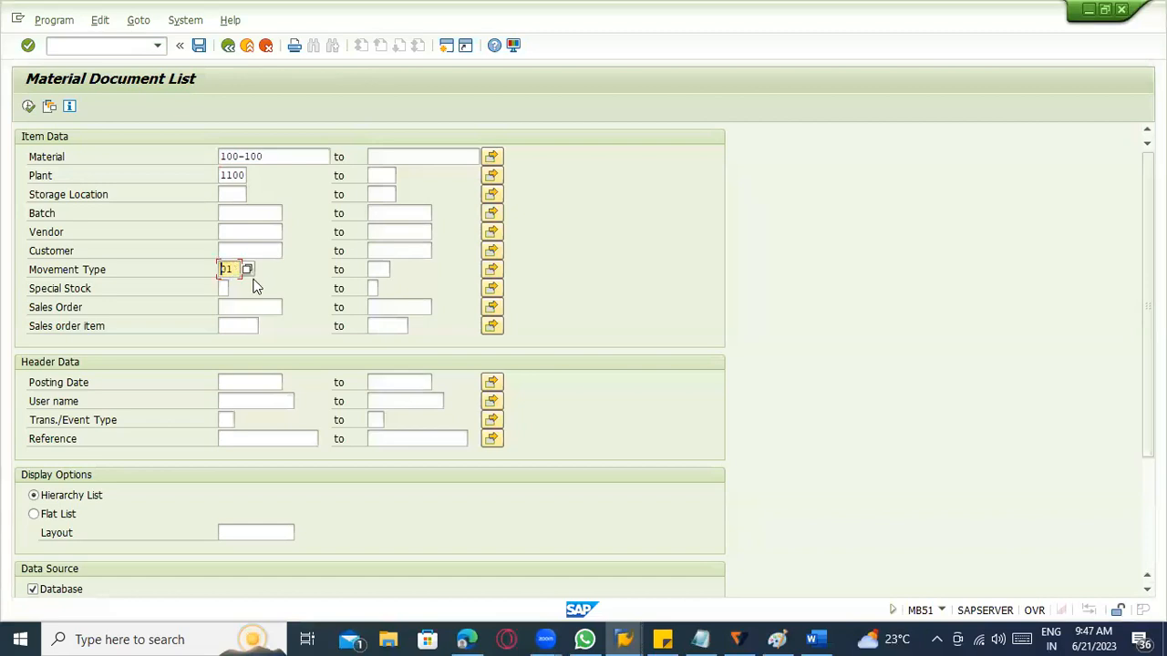
pyautogui.write('261')
# Set the posting date to 21.06.2023 and run the material document list for 100-100 in plant 1100.
pyautogui.click(256, 376)
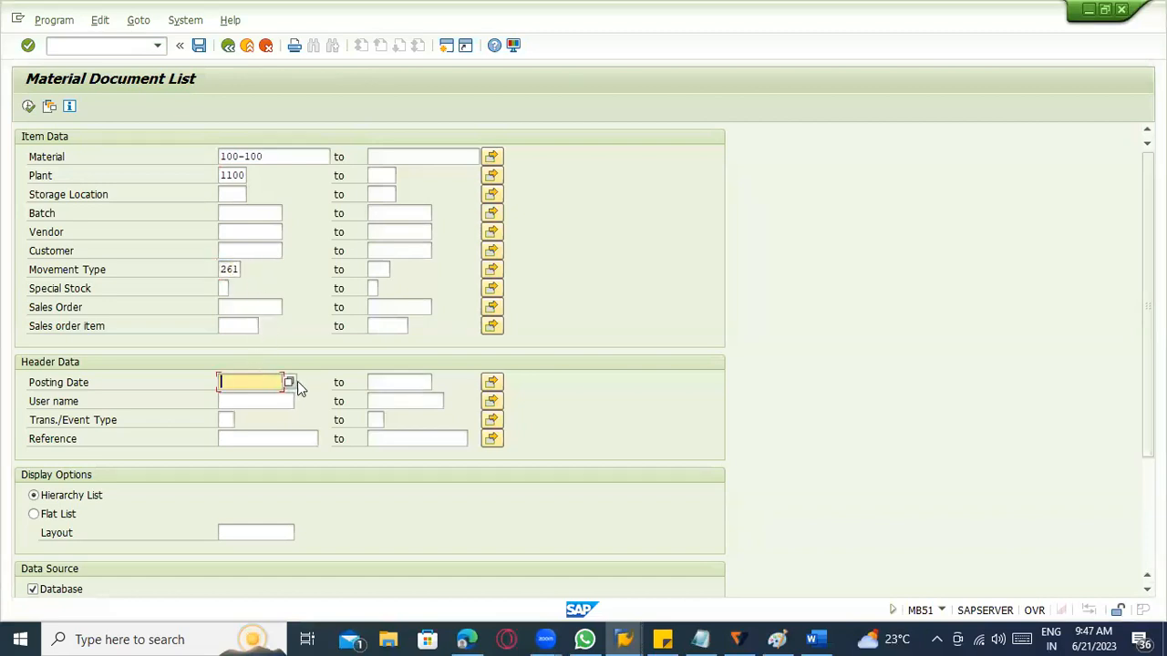
pyautogui.click(295, 382)
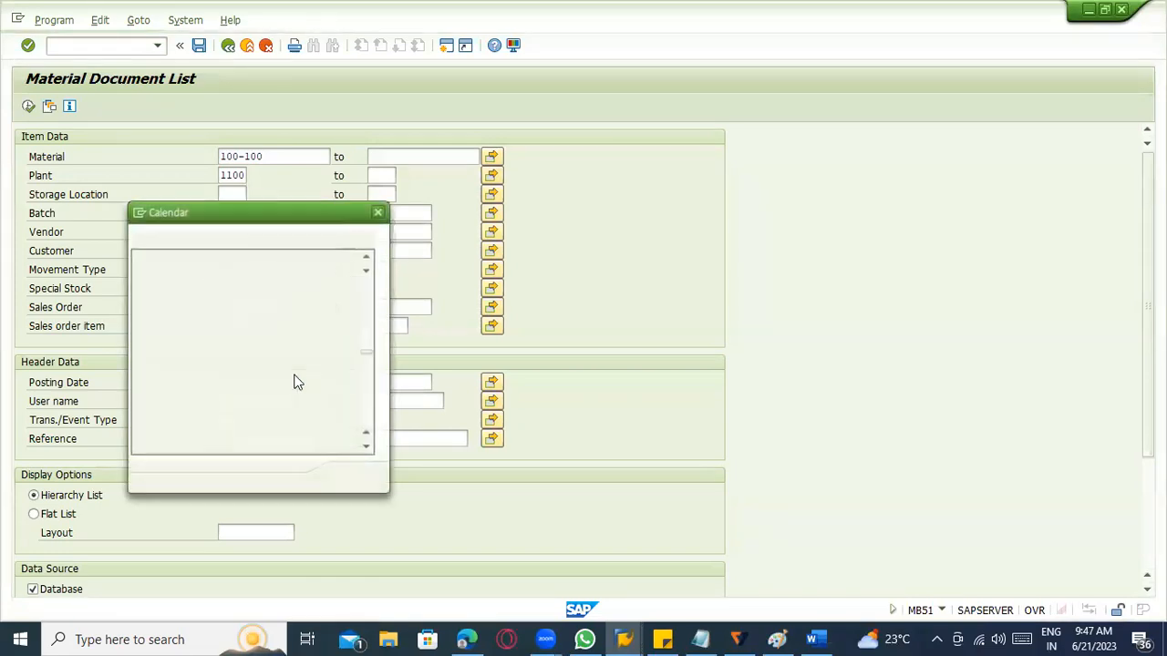
pyautogui.doubleClick(250, 358)
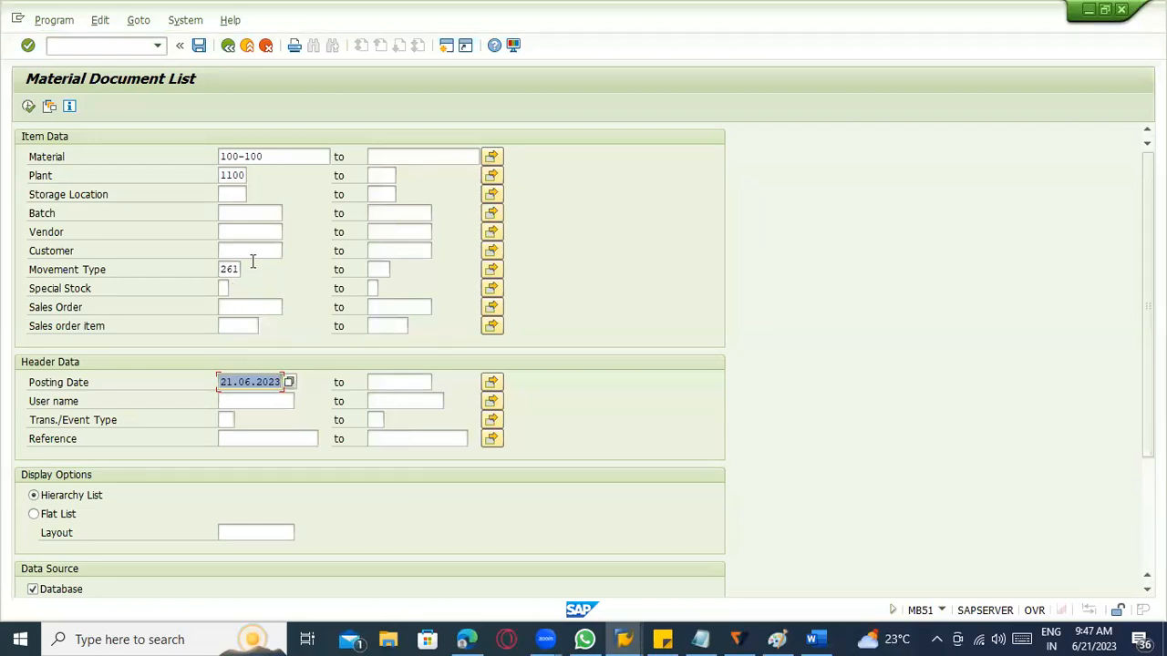
pyautogui.scroll(-2, 239, 411)
pyautogui.scroll(2, 83, 337)
pyautogui.click(28, 105)
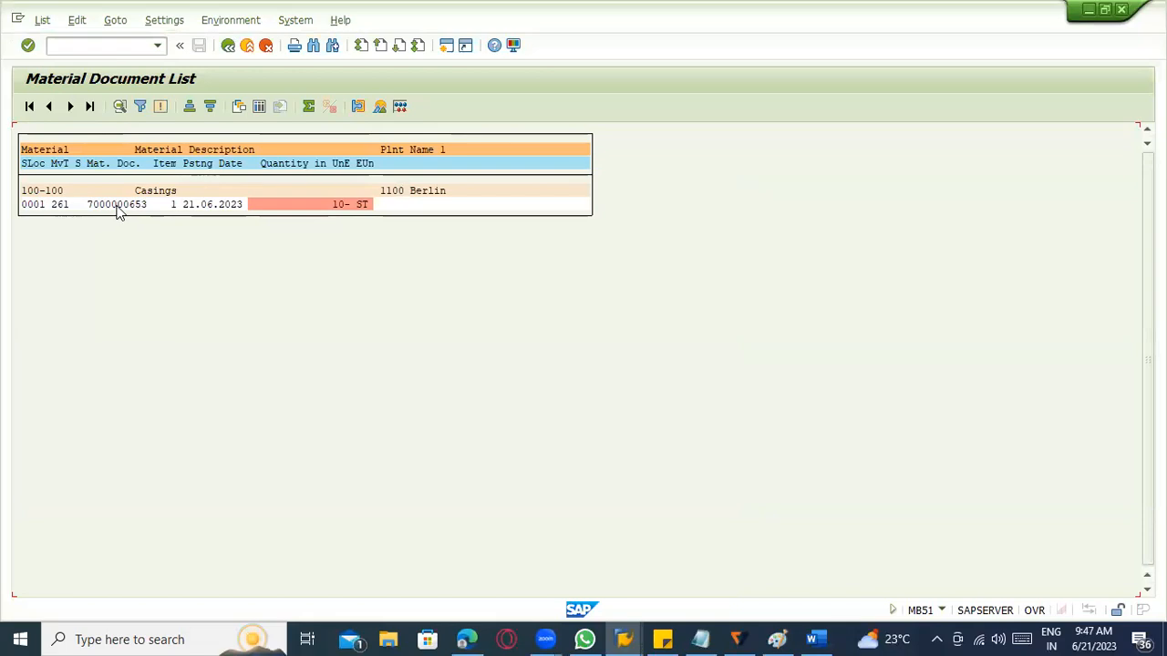
# Exit the Material Document List and go back from the production order's component overview.
pyautogui.click(228, 46)
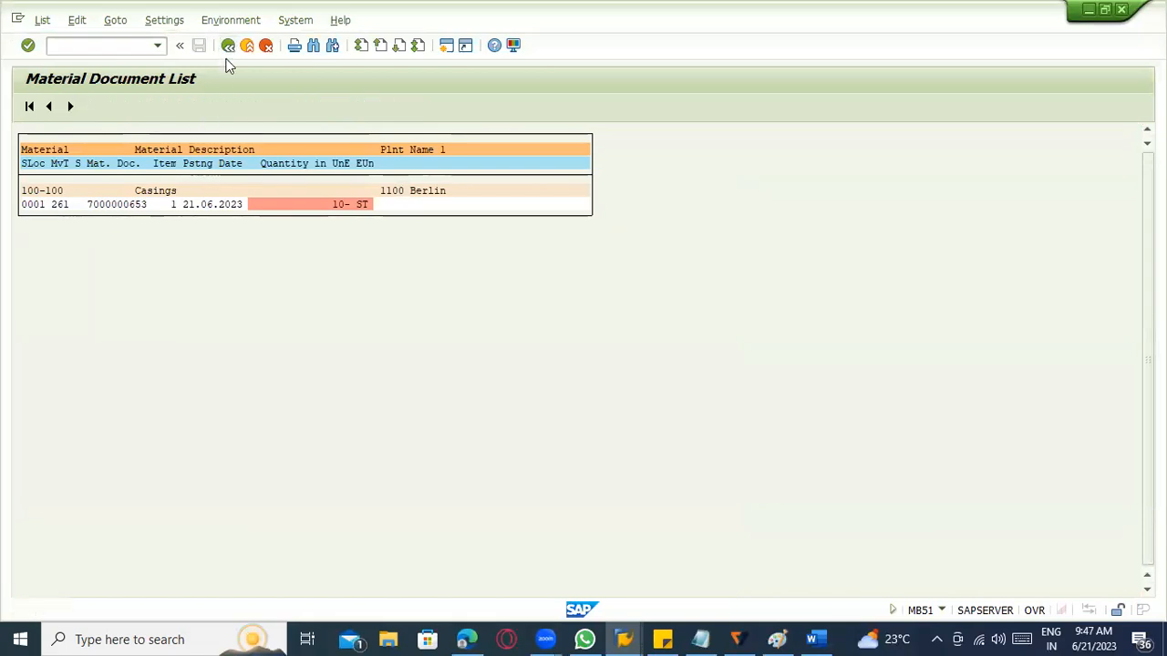
pyautogui.click(245, 46)
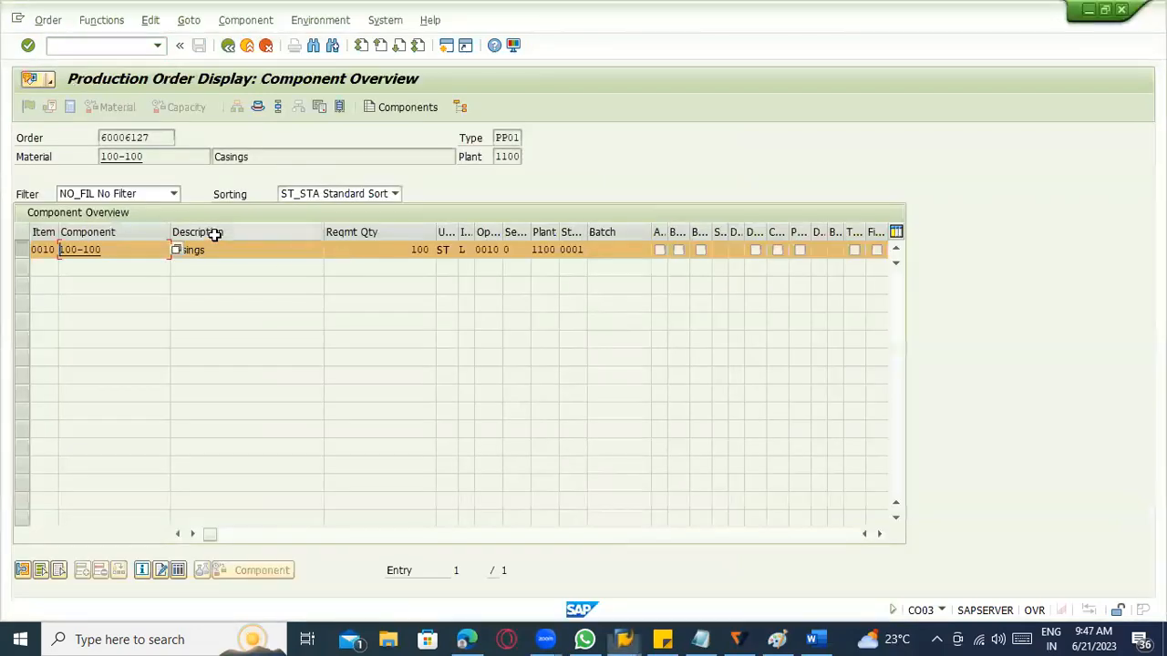
pyautogui.click(228, 45)
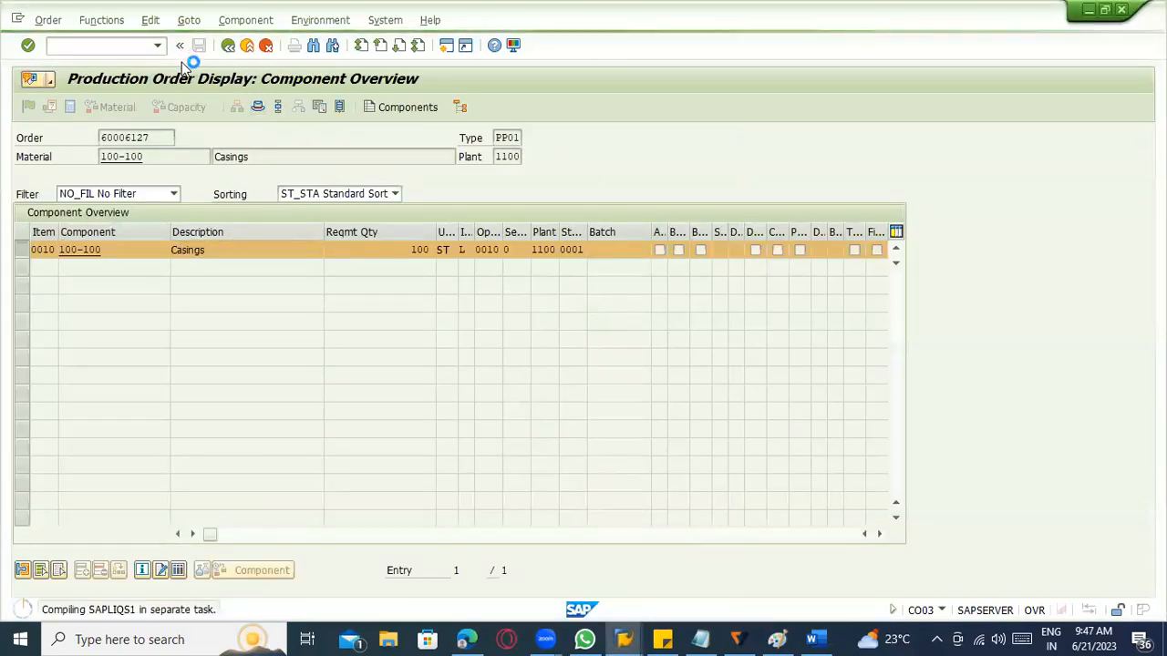
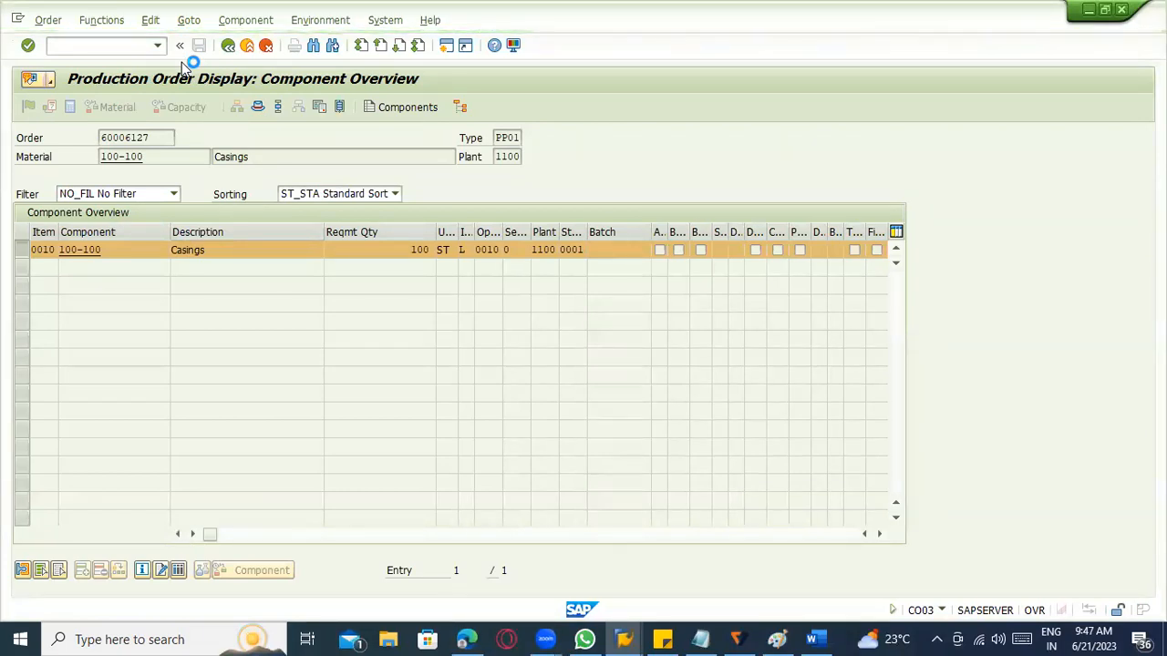
# Create a new session and open time ticket entry for production orders with transaction CO11N.
pyautogui.click(18, 24)
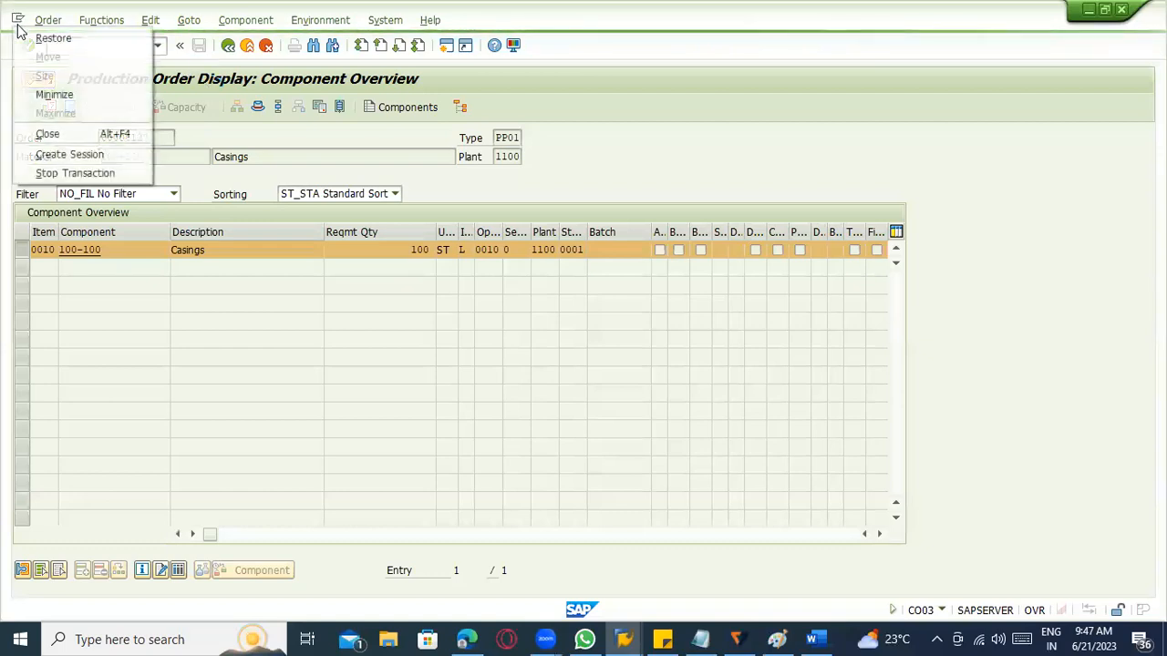
pyautogui.click(78, 156)
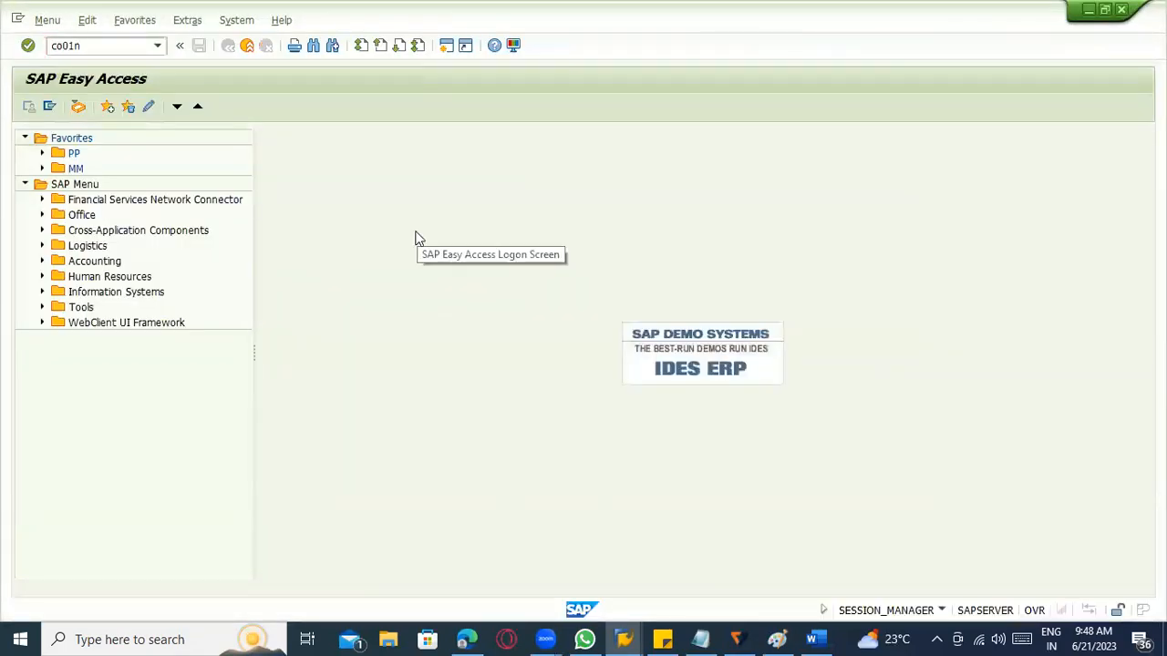
pyautogui.press('Return')
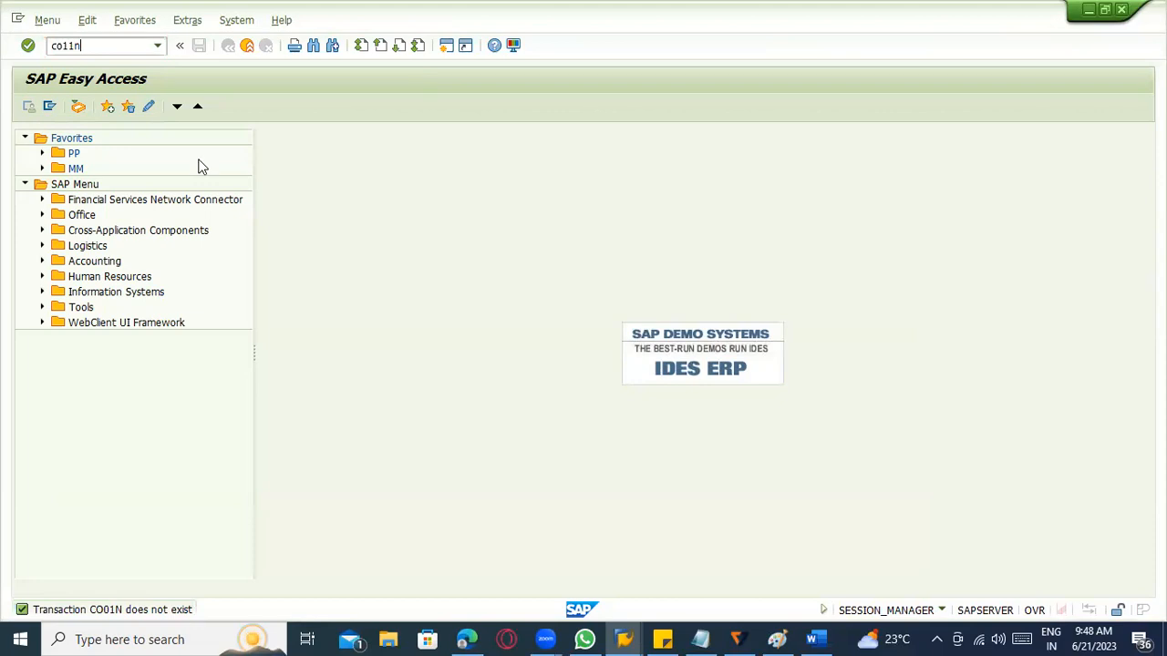
pyautogui.press('Return')
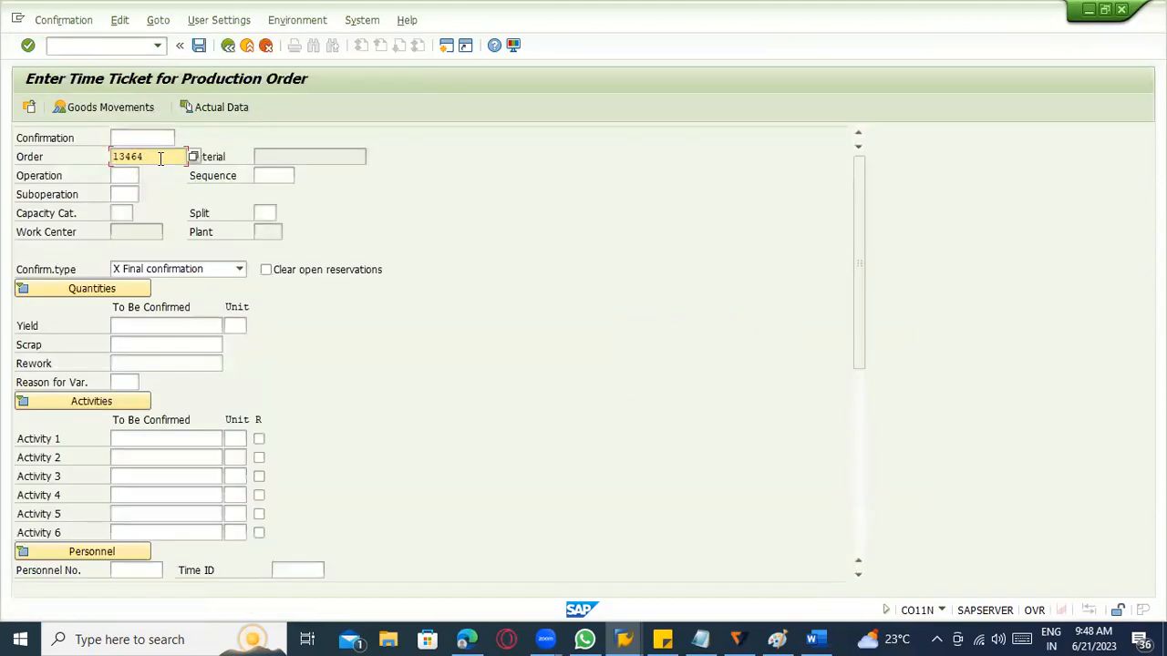
# Try to load the casings production order for a final confirmation in the time ticket entry.
pyautogui.write('13')
pyautogui.press('BackSpace')
pyautogui.press('BackSpace')
pyautogui.click(164, 179)
pyautogui.press('Return')
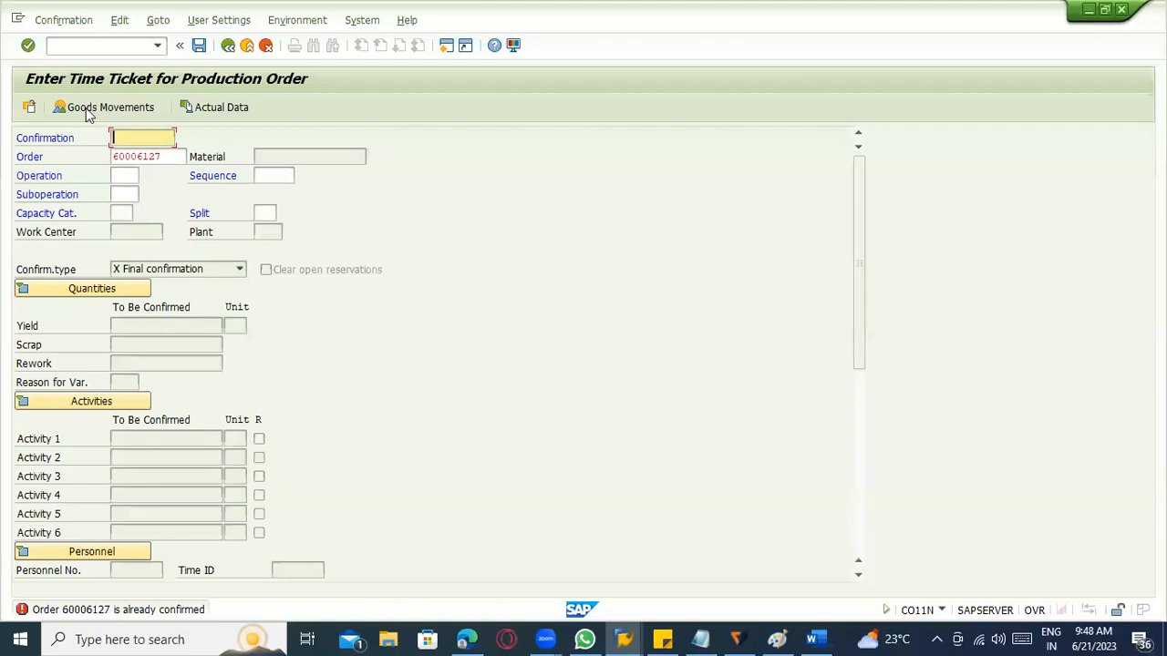
# Switch to MIGO and load an A01 Goods Receipt with reference R08 Order for the casings production order.
pyautogui.click(69, 45)
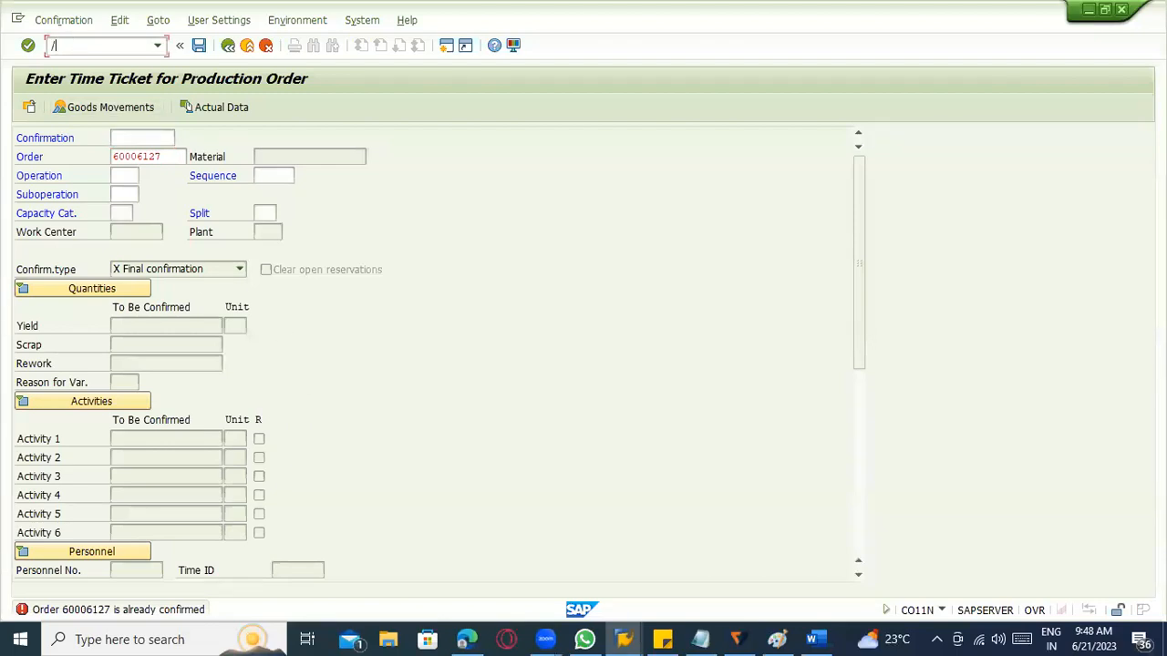
pyautogui.write('/nmigo')
pyautogui.press('Return')
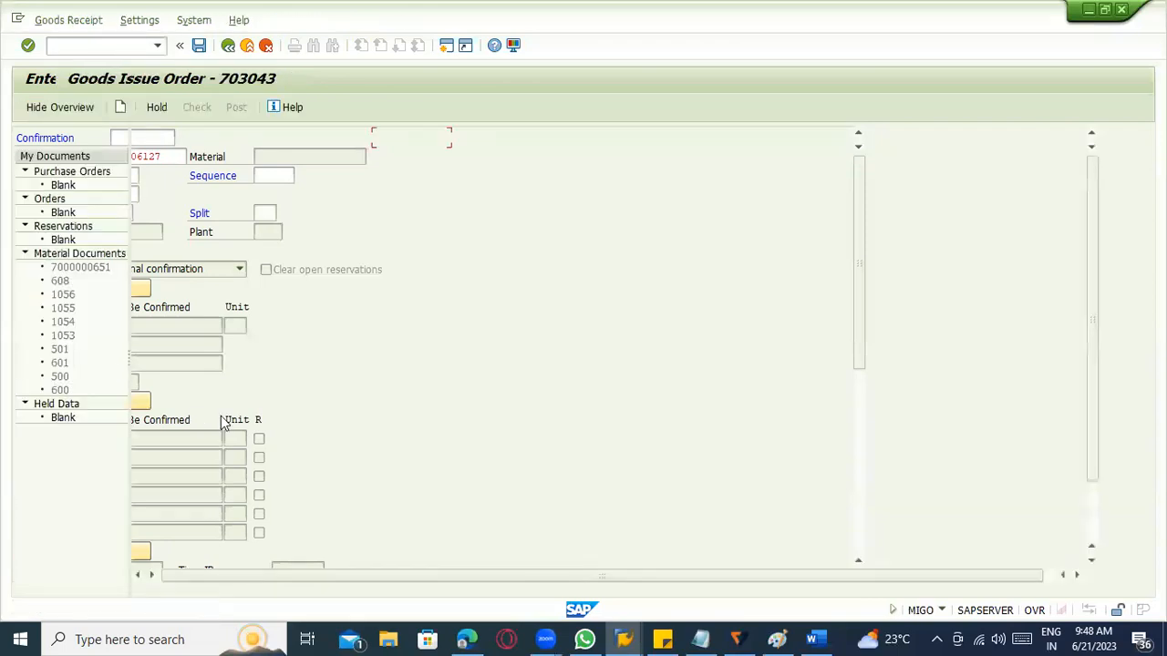
pyautogui.click(239, 137)
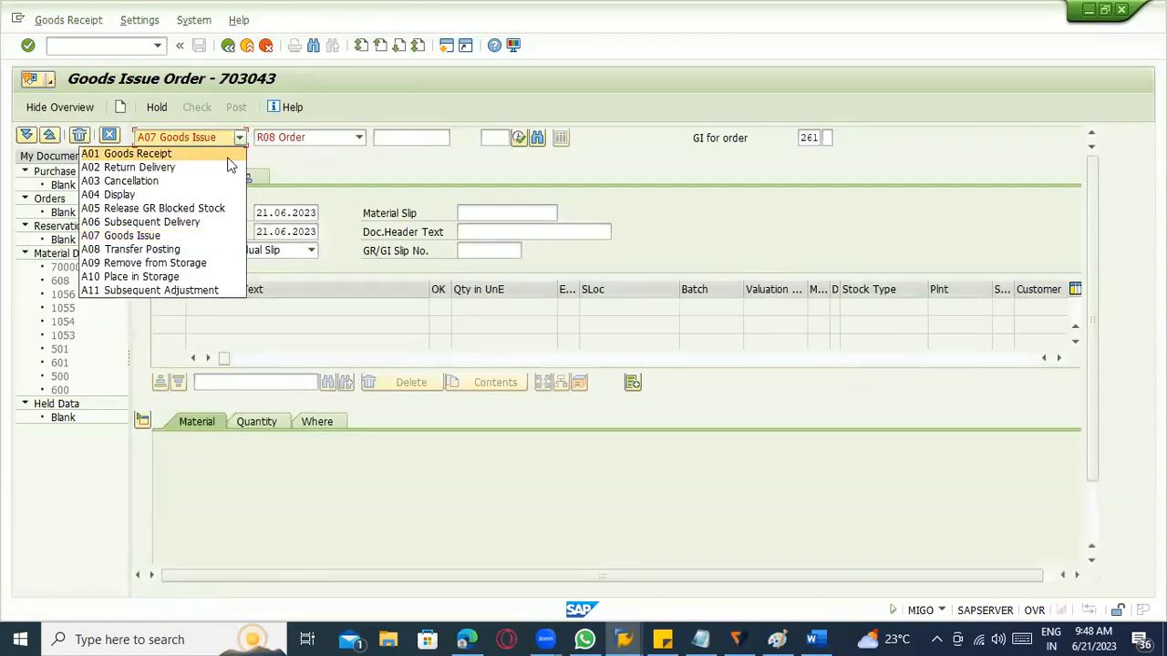
pyautogui.click(229, 155)
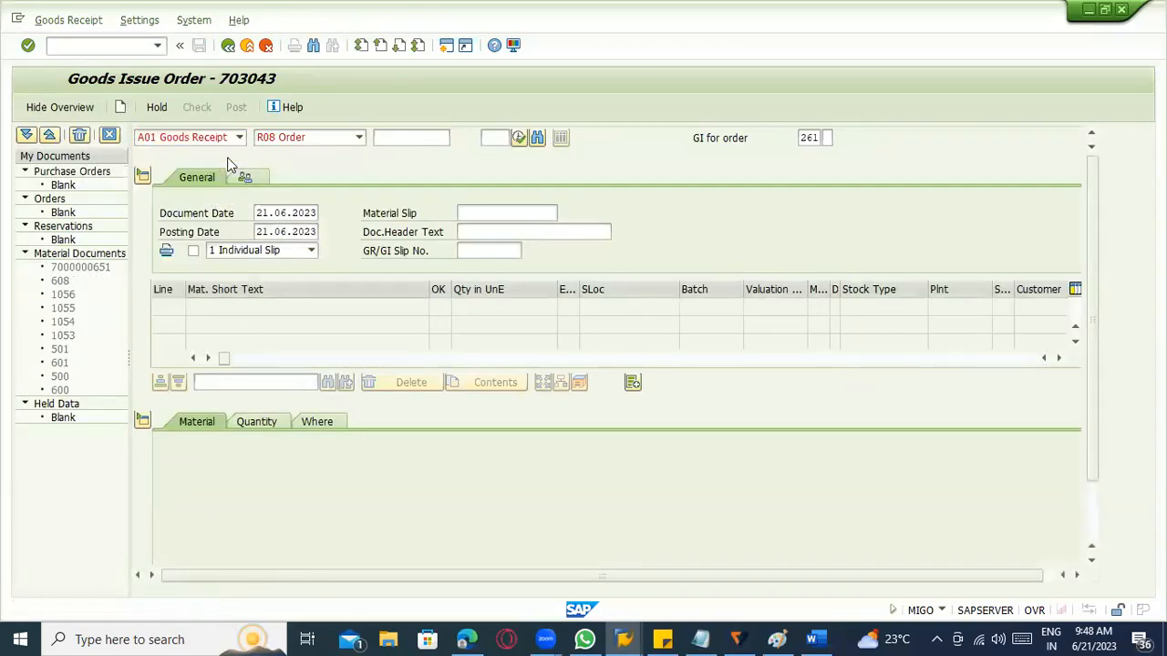
pyautogui.click(422, 138)
pyautogui.click(428, 154)
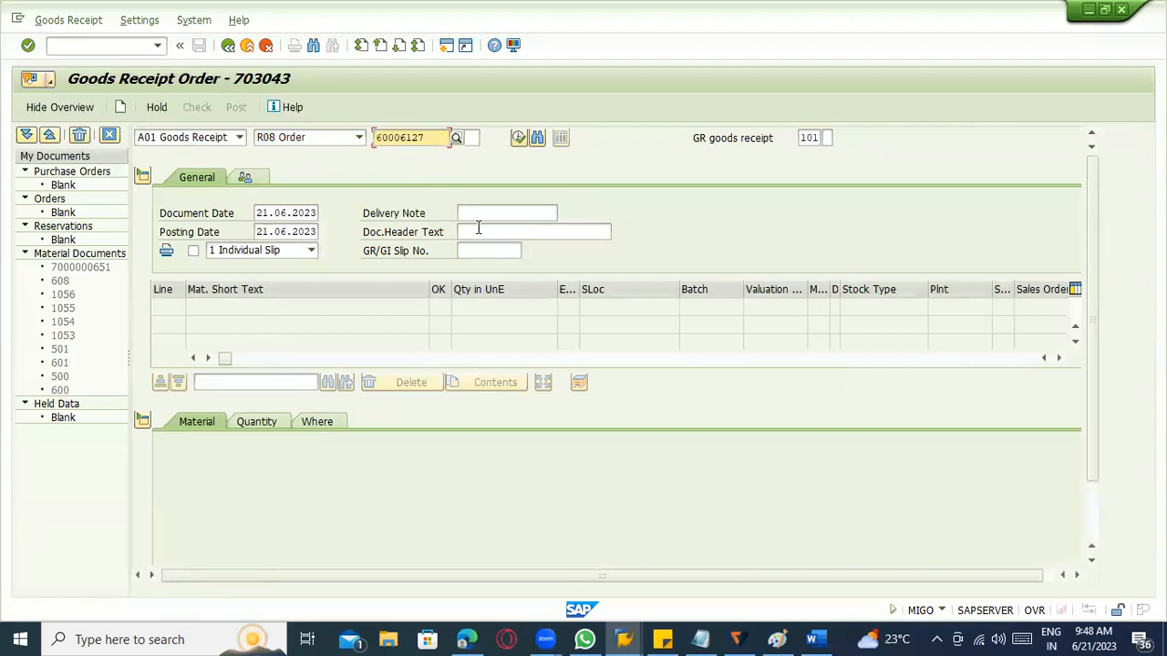
pyautogui.press('Return')
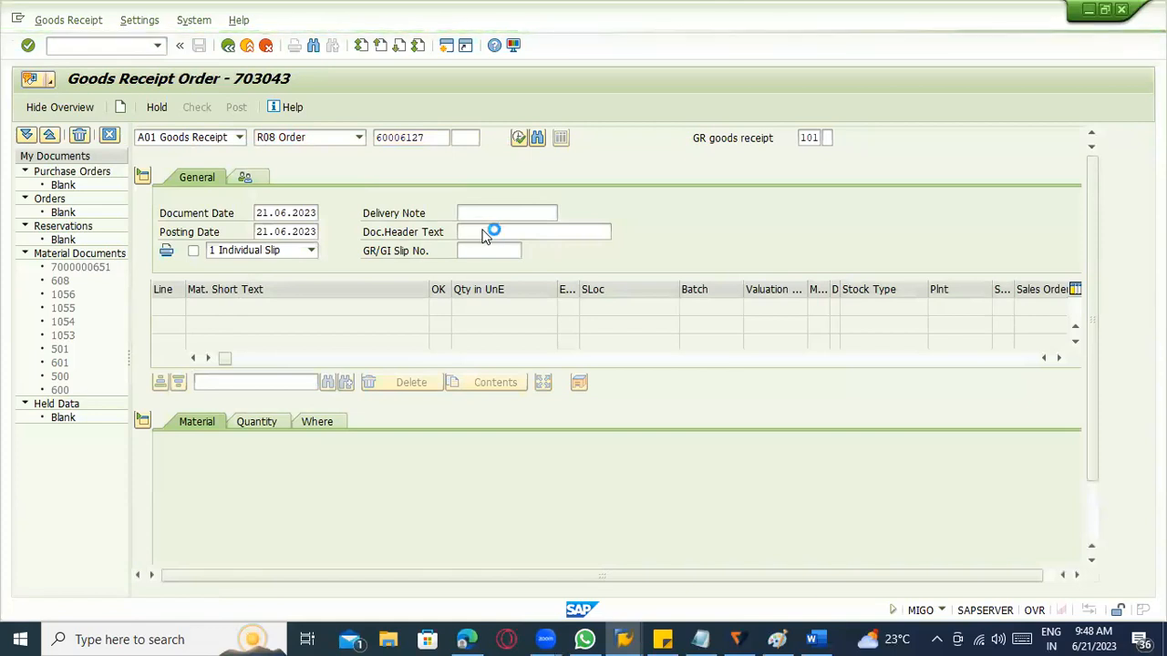
# Review the quantity, order data, movement type and storage location details of the casings receipt item.
pyautogui.click(262, 424)
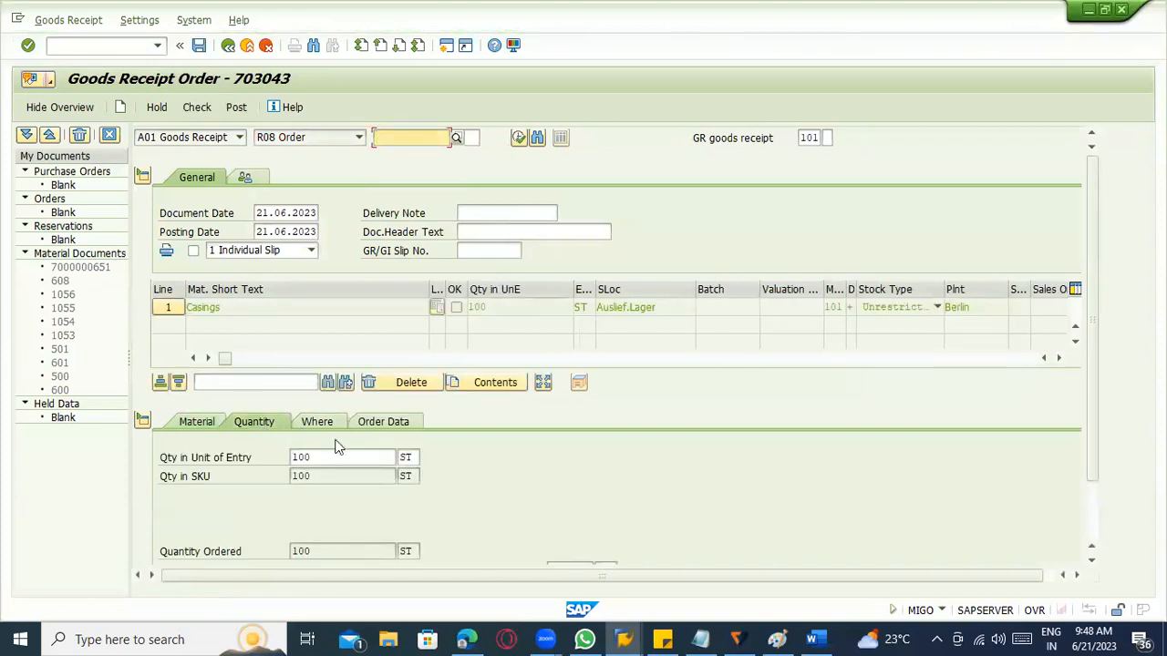
pyautogui.click(319, 424)
pyautogui.click(387, 427)
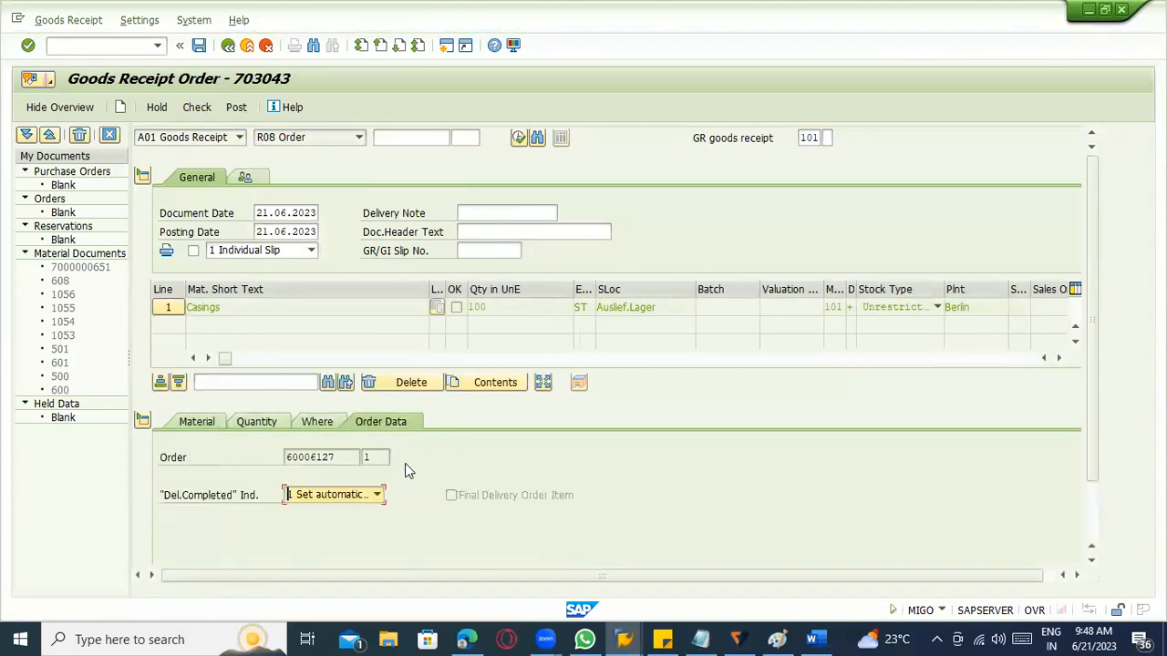
pyautogui.moveTo(336, 455); pyautogui.dragTo(237, 452)
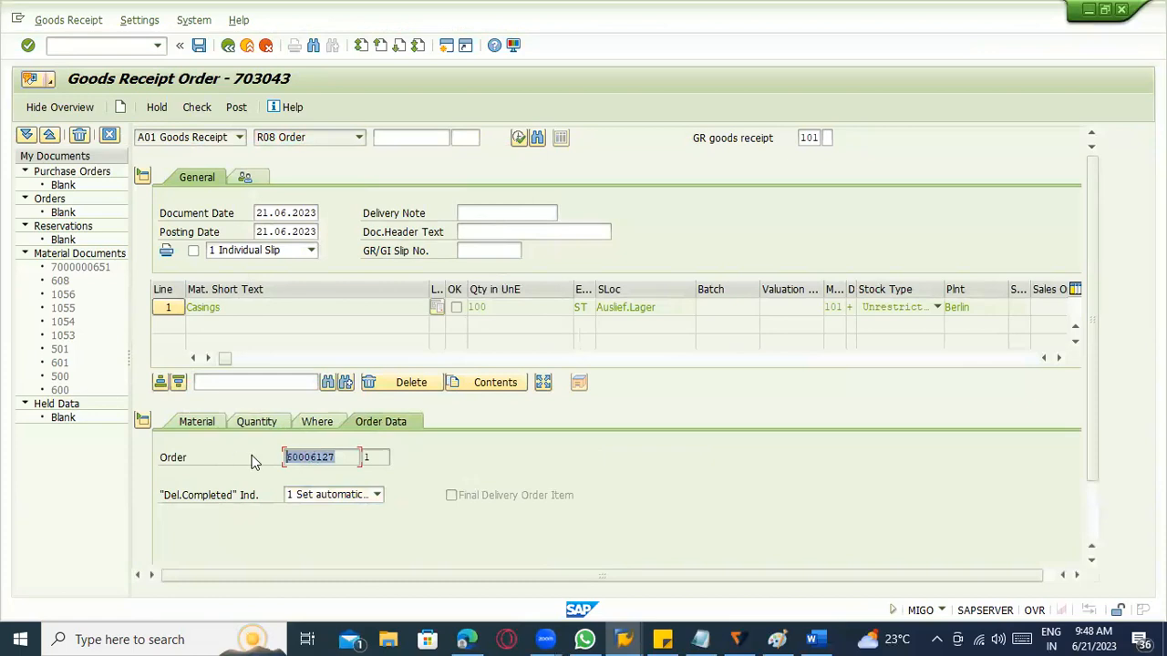
pyautogui.click(258, 424)
pyautogui.click(315, 424)
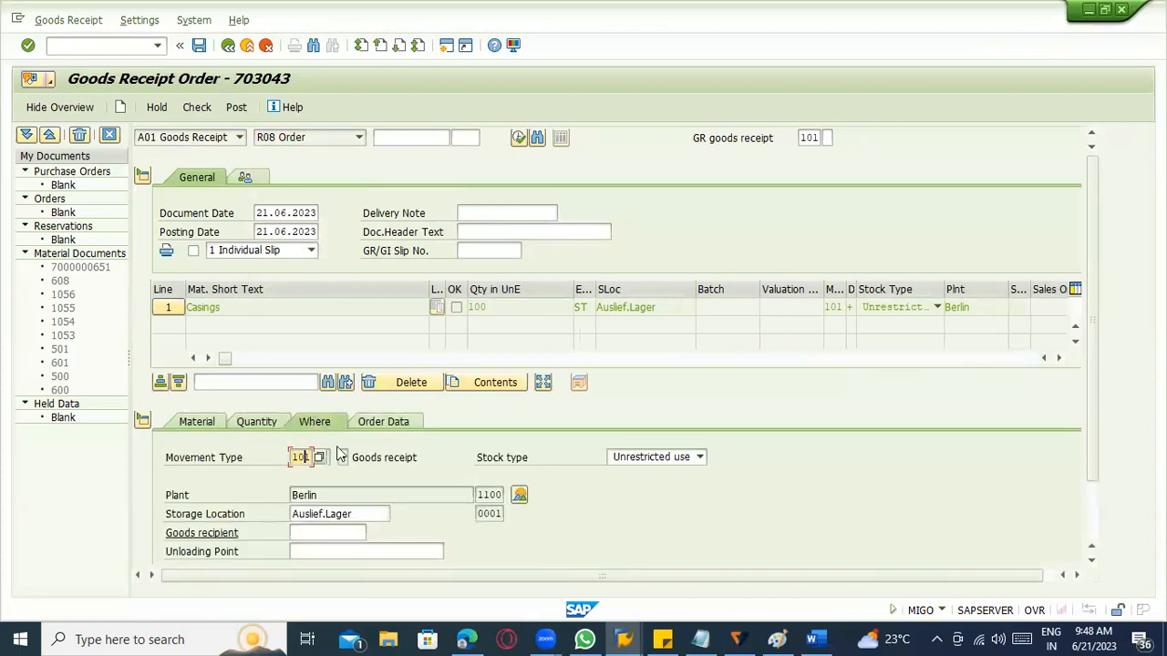
pyautogui.scroll(-1, 347, 511)
pyautogui.scroll(1, 379, 506)
# Mark the casings item as OK, then check and post the goods receipt with movement type 101.
pyautogui.click(195, 108)
pyautogui.click(237, 107)
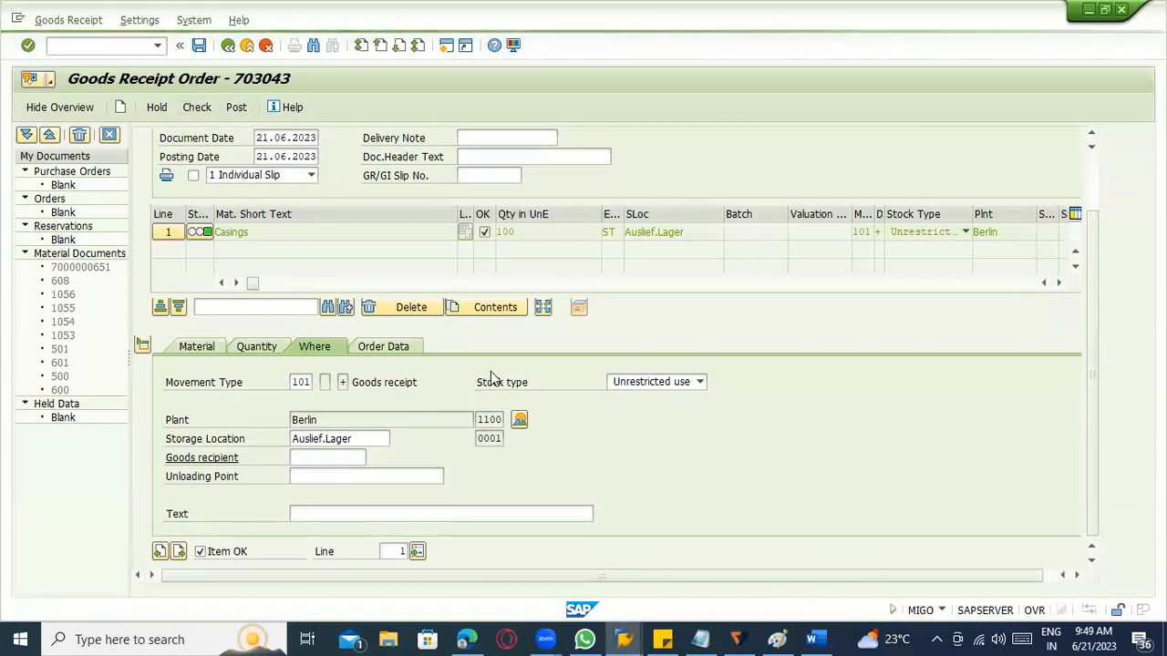
pyautogui.hotkey('alt', 'Tab')
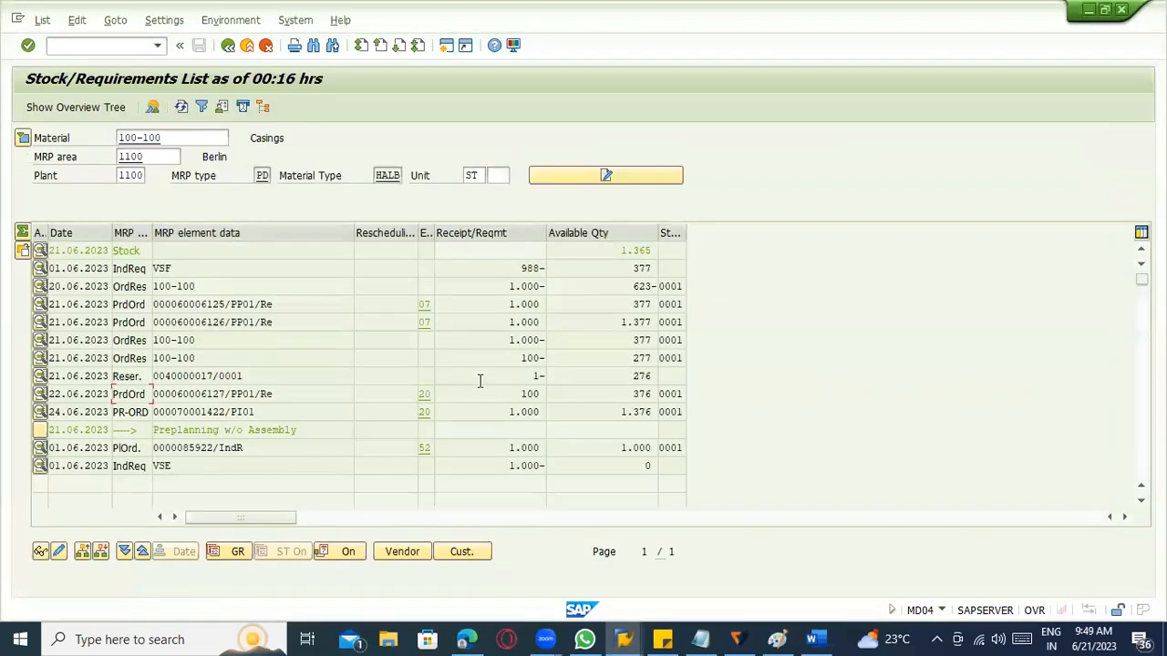
pyautogui.hotkey('alt', 'Tab')
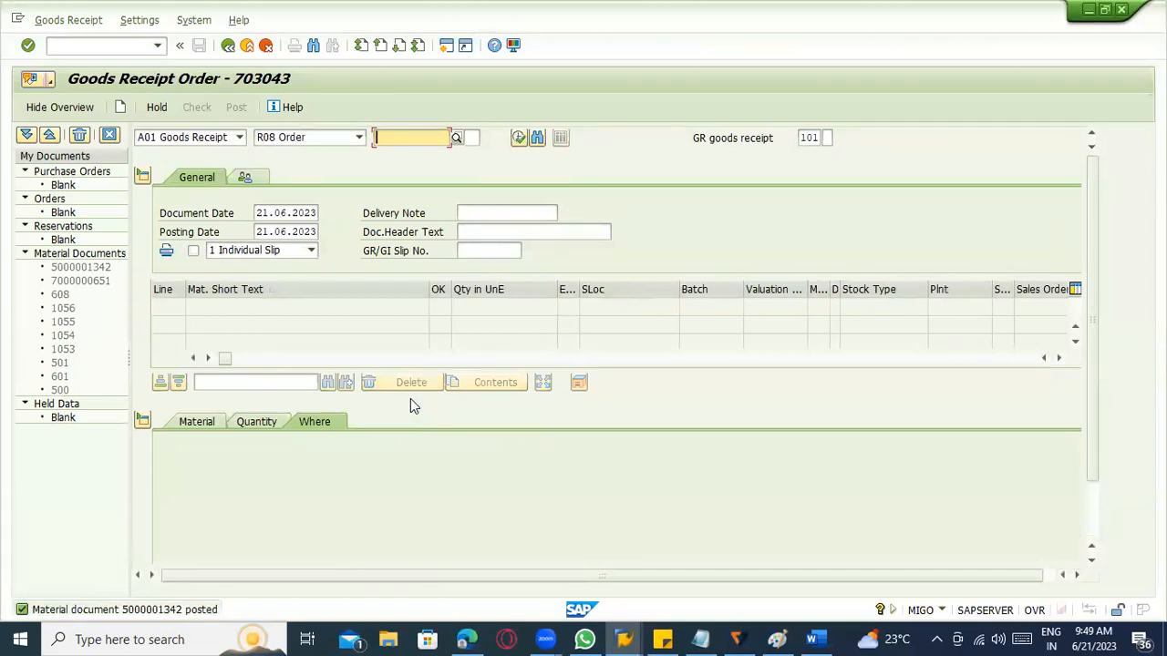
# Display the posted goods receipt's material document and list its FI documents from the document information.
pyautogui.click(224, 142)
pyautogui.click(187, 136)
pyautogui.click(176, 191)
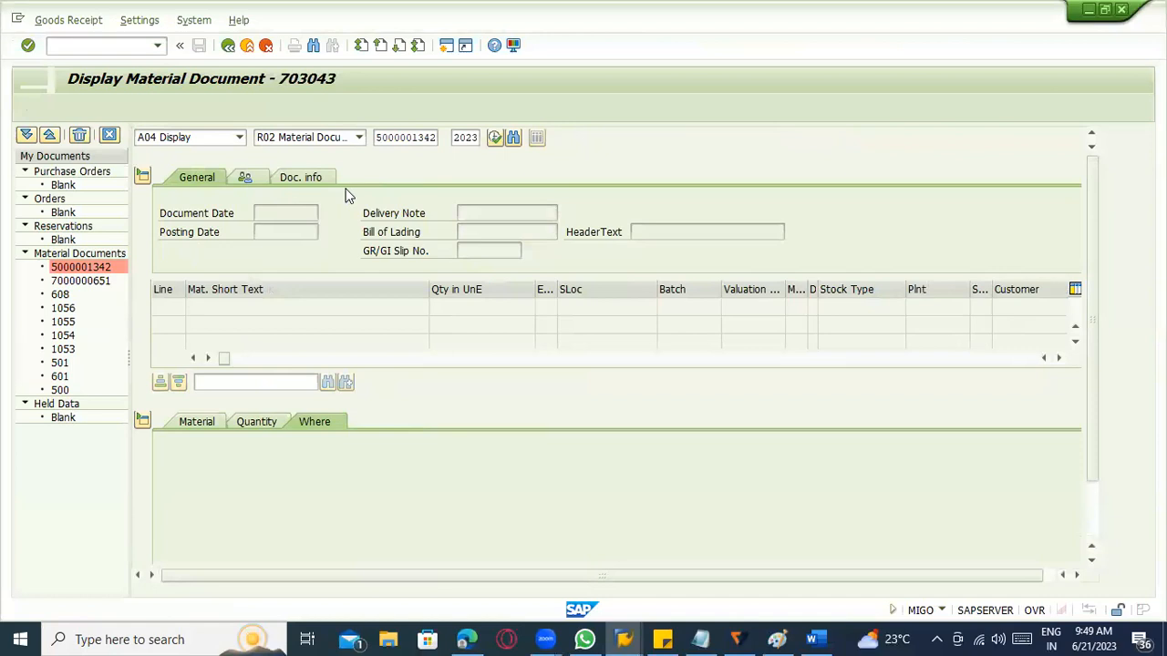
pyautogui.click(290, 179)
pyautogui.click(673, 217)
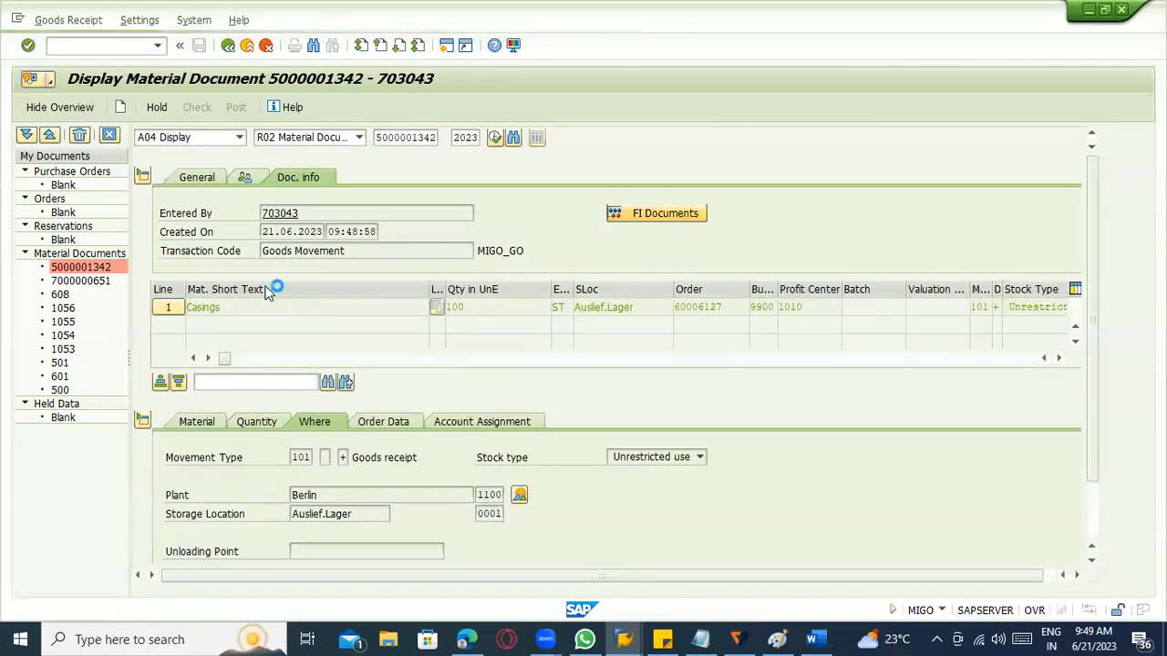
# Open the accounting document of the goods receipt, examine its line items and switch to the document overview.
pyautogui.doubleClick(159, 213)
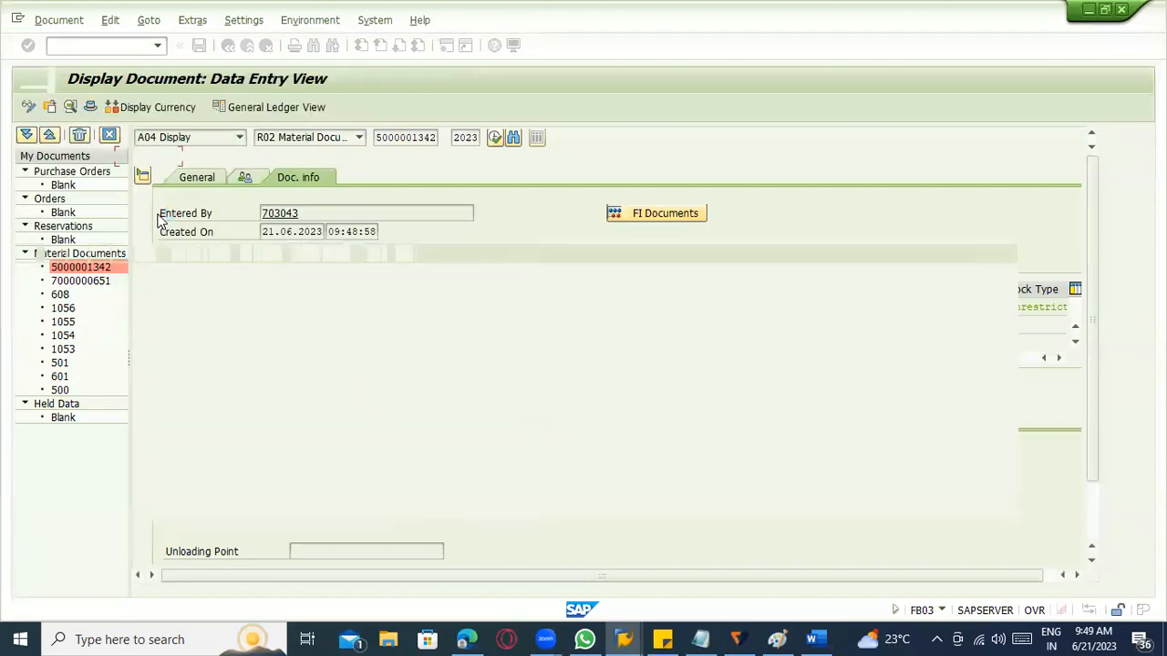
pyautogui.click(215, 308)
pyautogui.moveTo(290, 274); pyautogui.dragTo(395, 273)
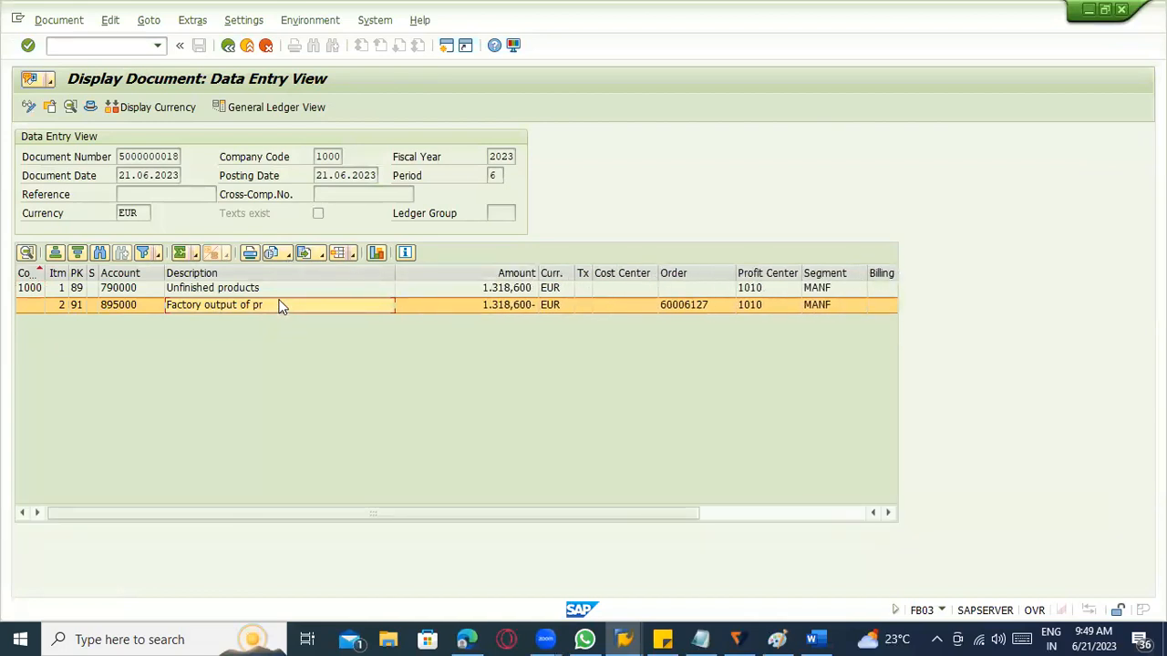
pyautogui.click(146, 22)
pyautogui.click(177, 194)
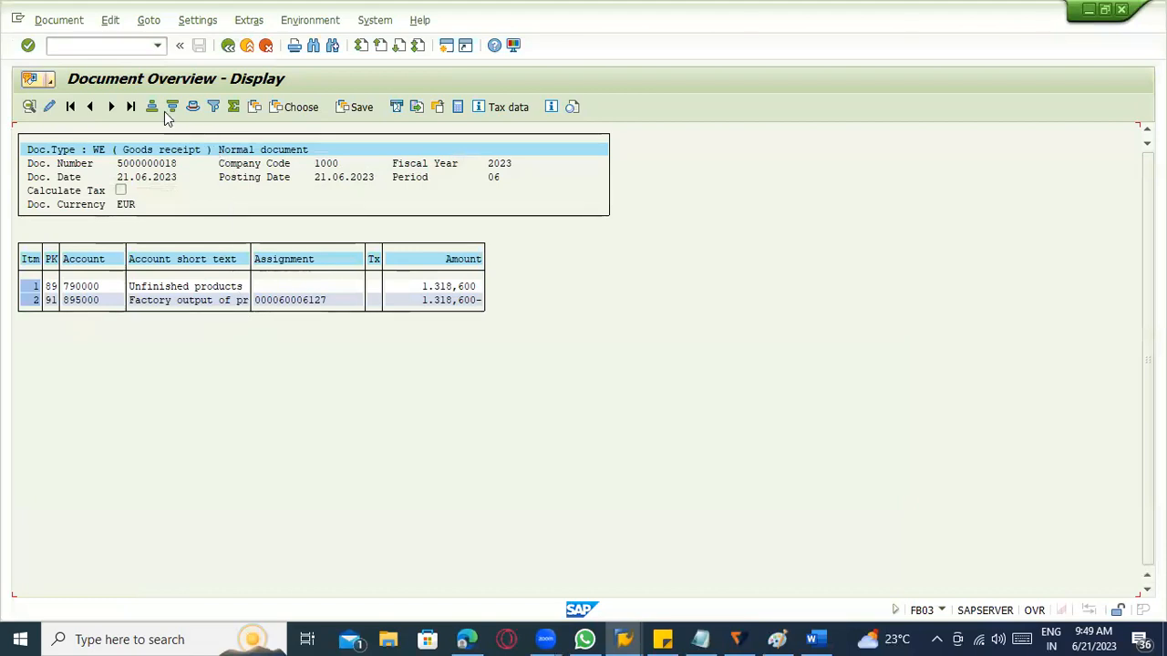
# Find the hidden Transaction field by searching for "trans" and add it as a column to the document overview layout.
pyautogui.click(252, 106)
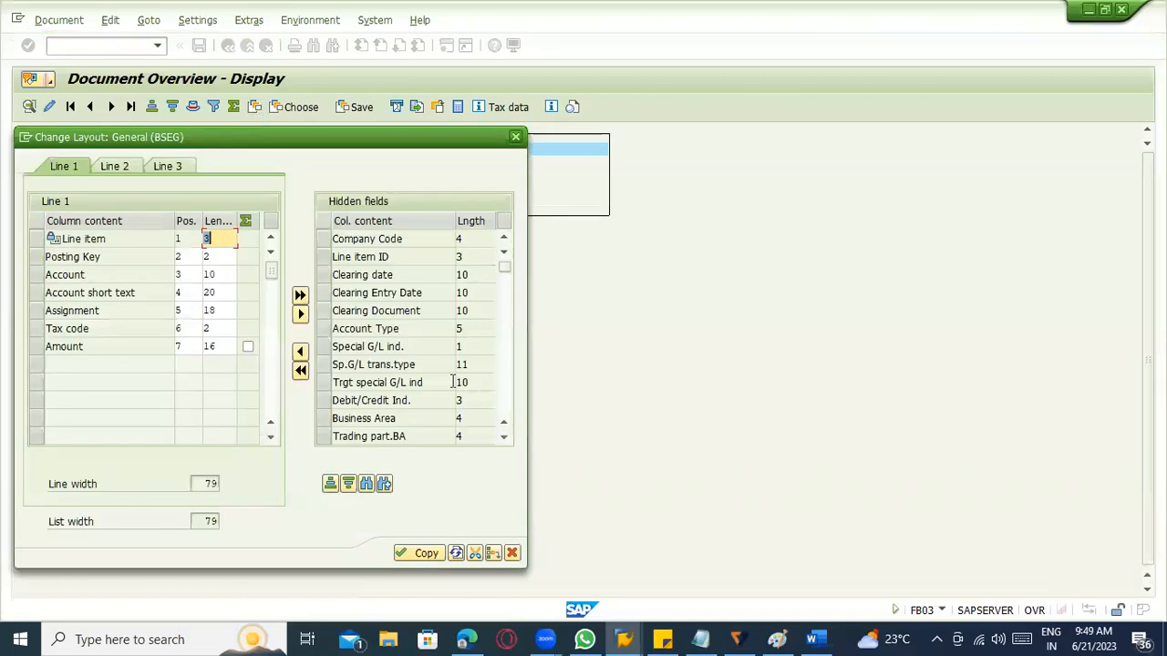
pyautogui.click(365, 483)
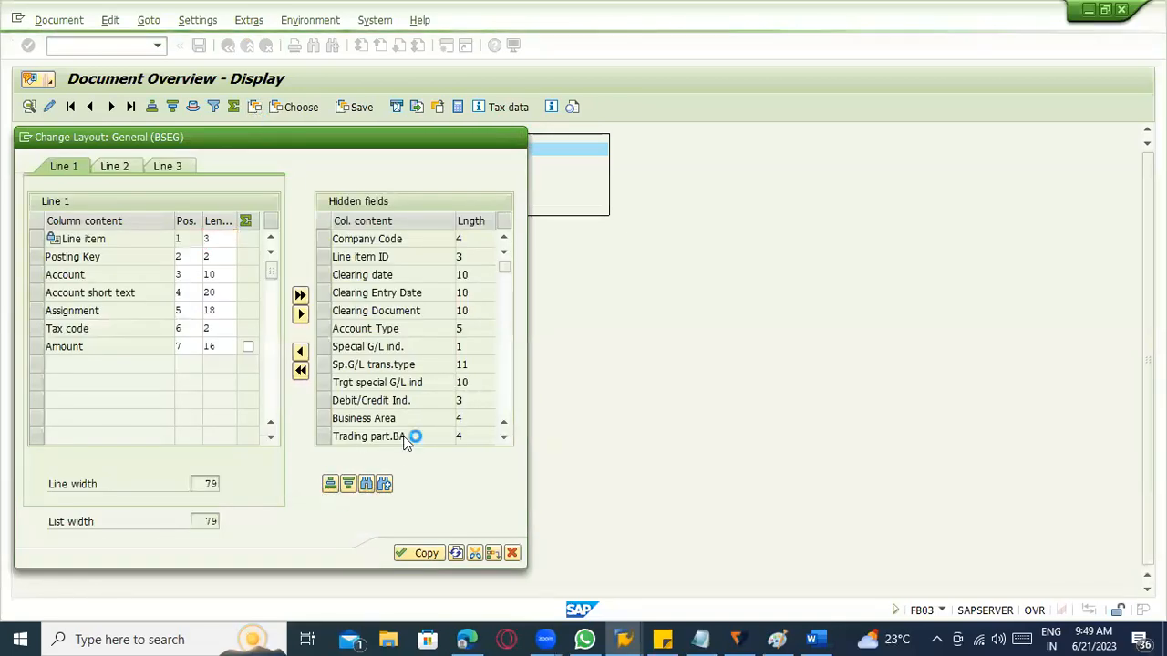
pyautogui.write('trans')
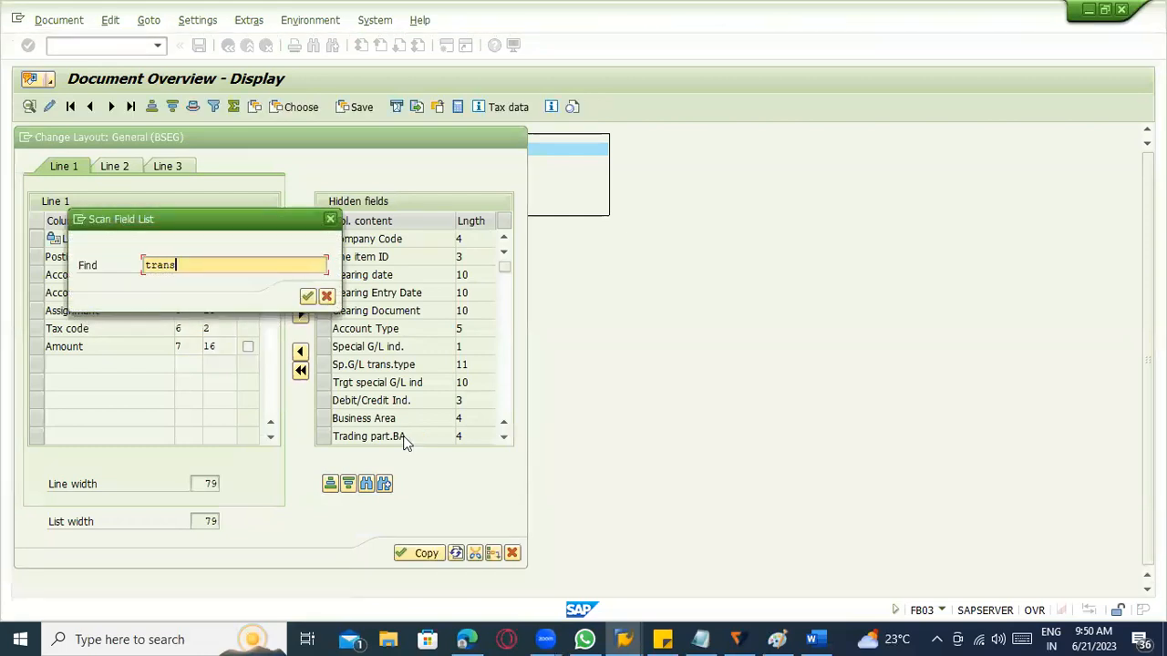
pyautogui.press('Return')
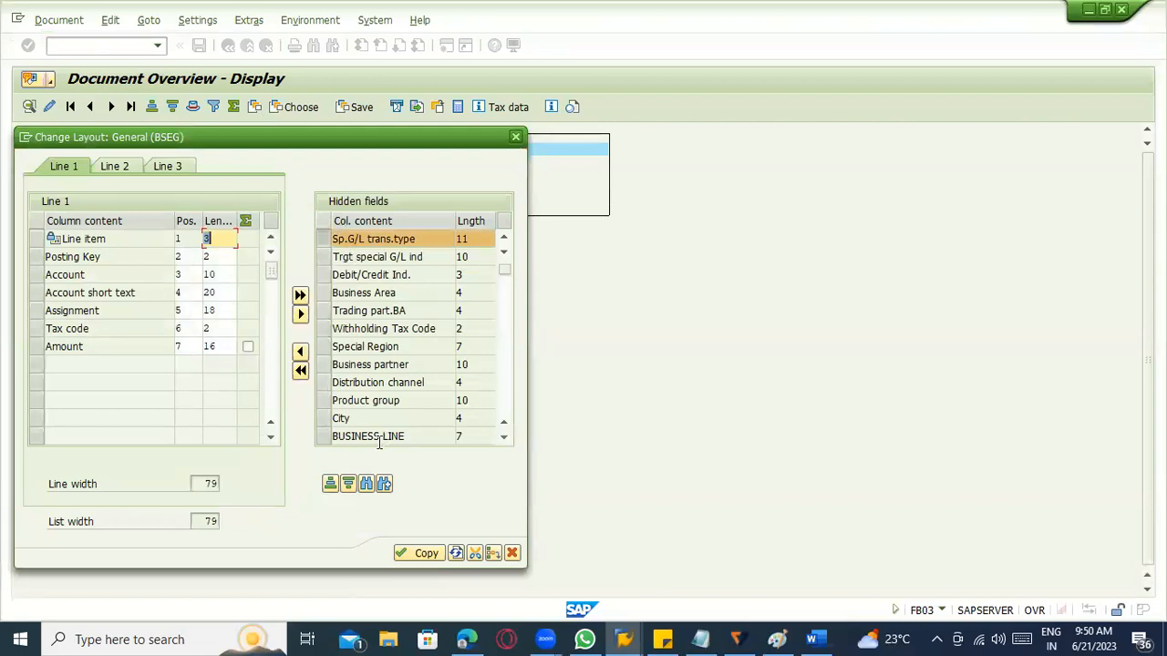
pyautogui.click(383, 483)
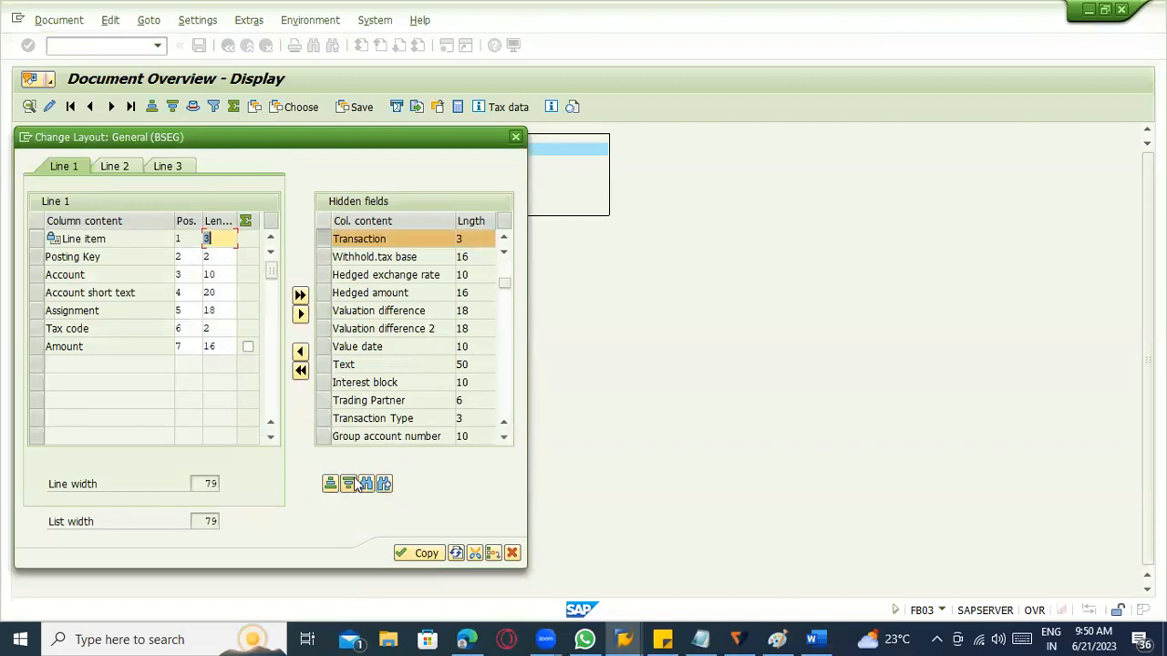
pyautogui.click(300, 351)
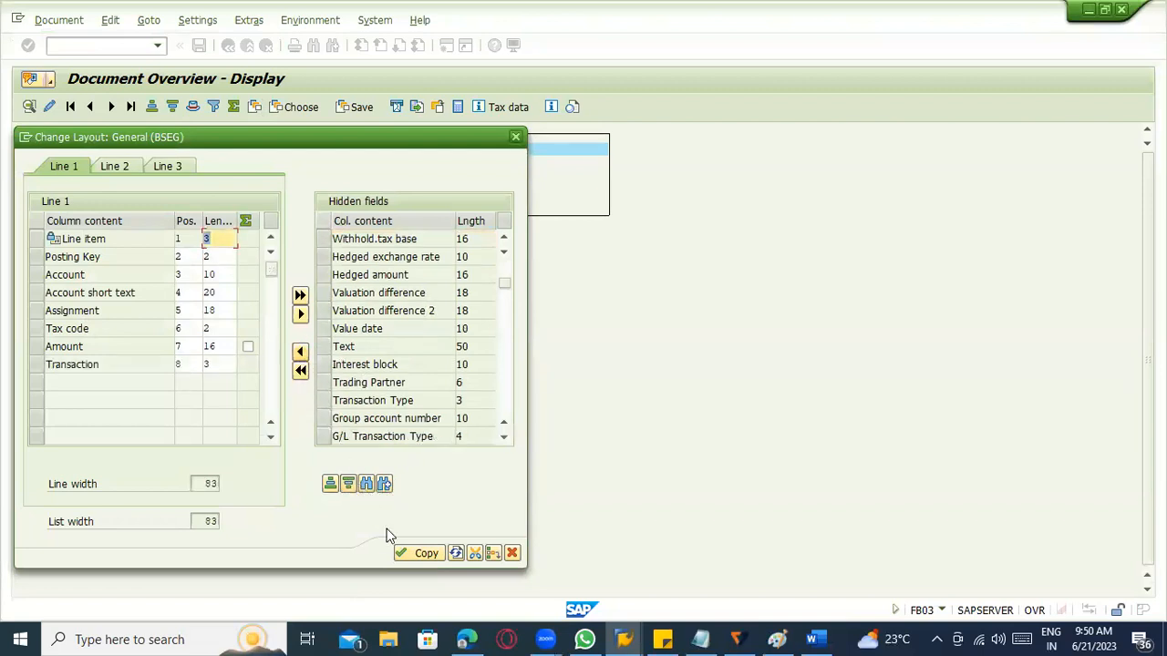
pyautogui.click(418, 552)
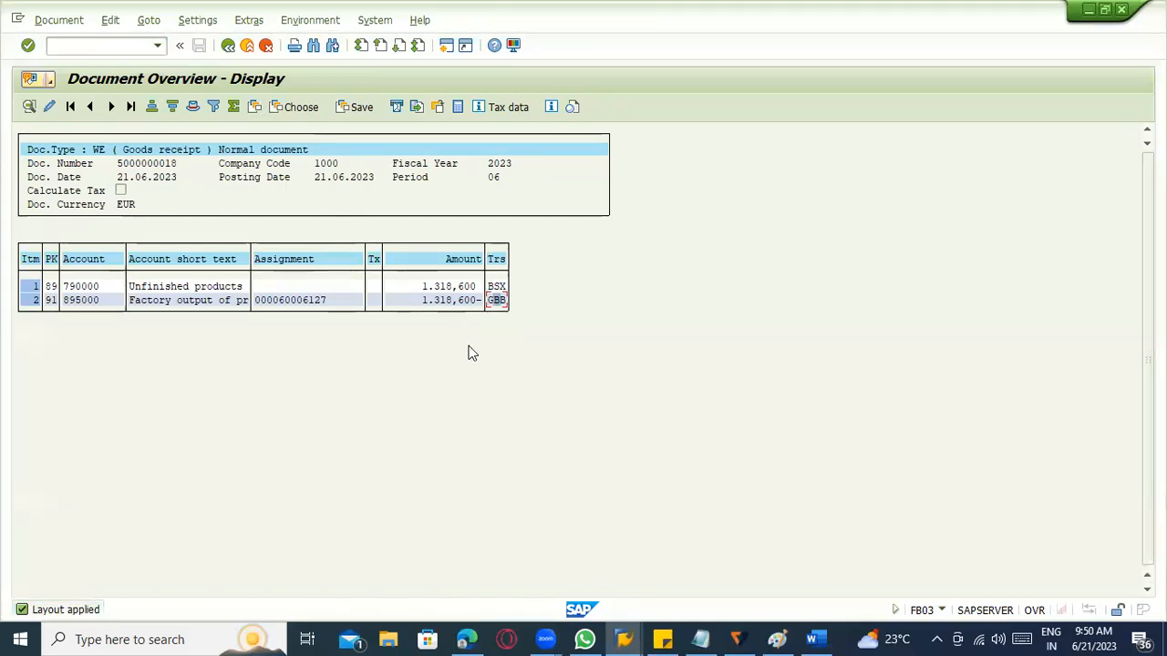
# Return from the accounting document to the material document, view its general data and leave the display.
pyautogui.click(246, 46)
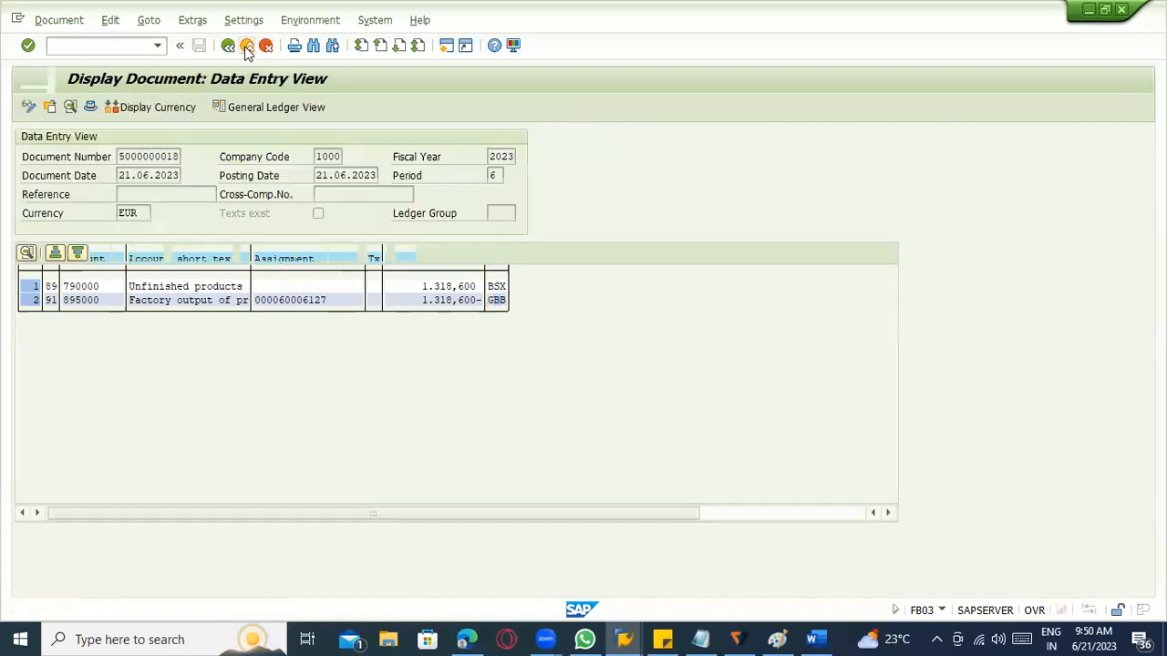
pyautogui.click(246, 46)
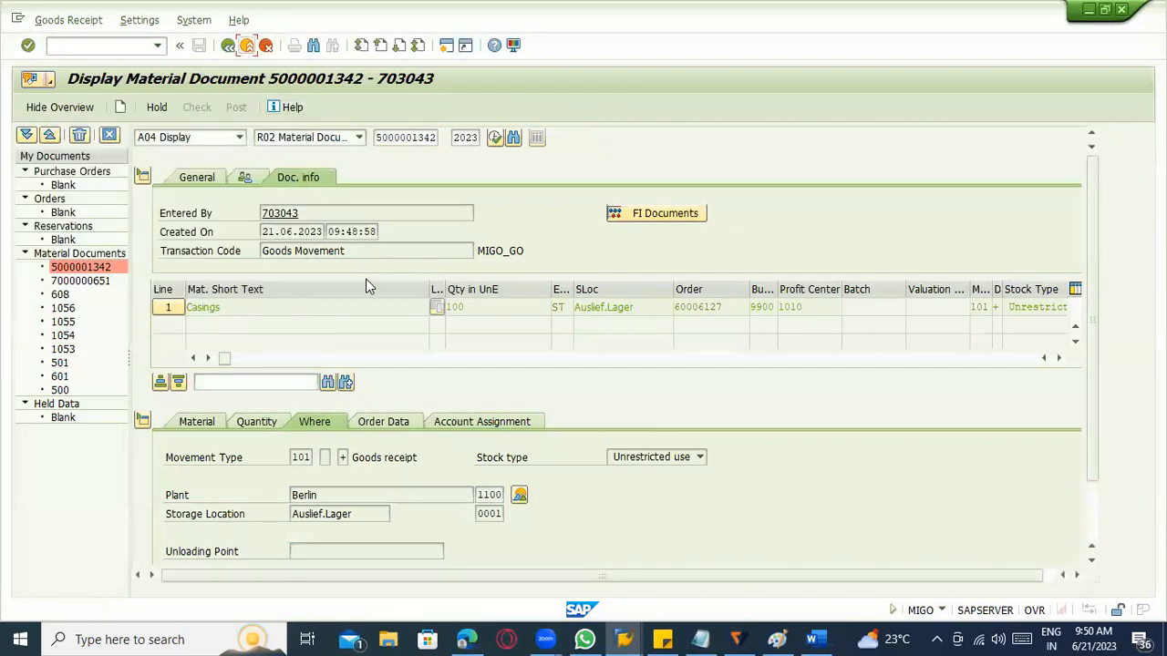
pyautogui.click(217, 179)
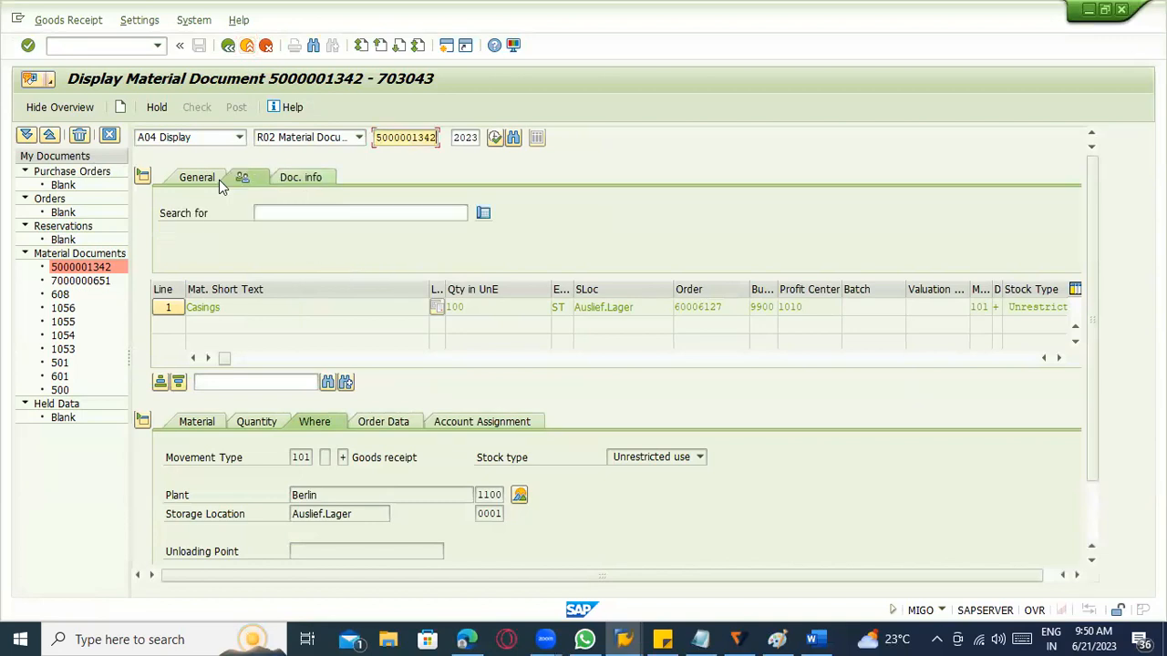
pyautogui.click(228, 50)
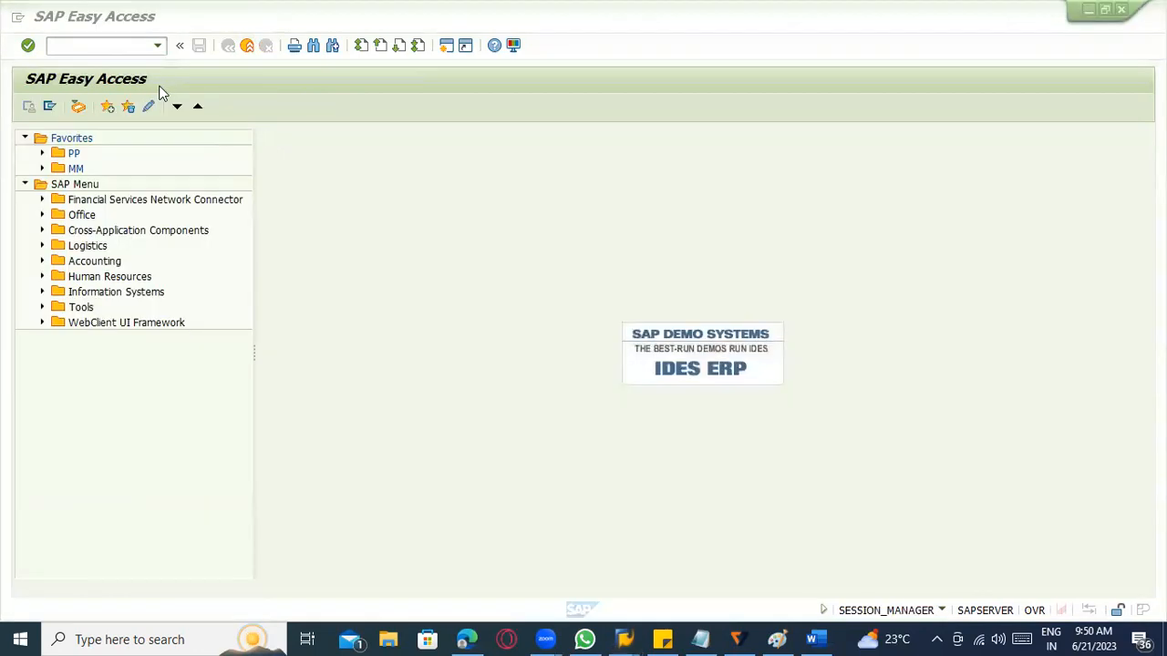
pyautogui.click(160, 87)
pyautogui.write('migo')
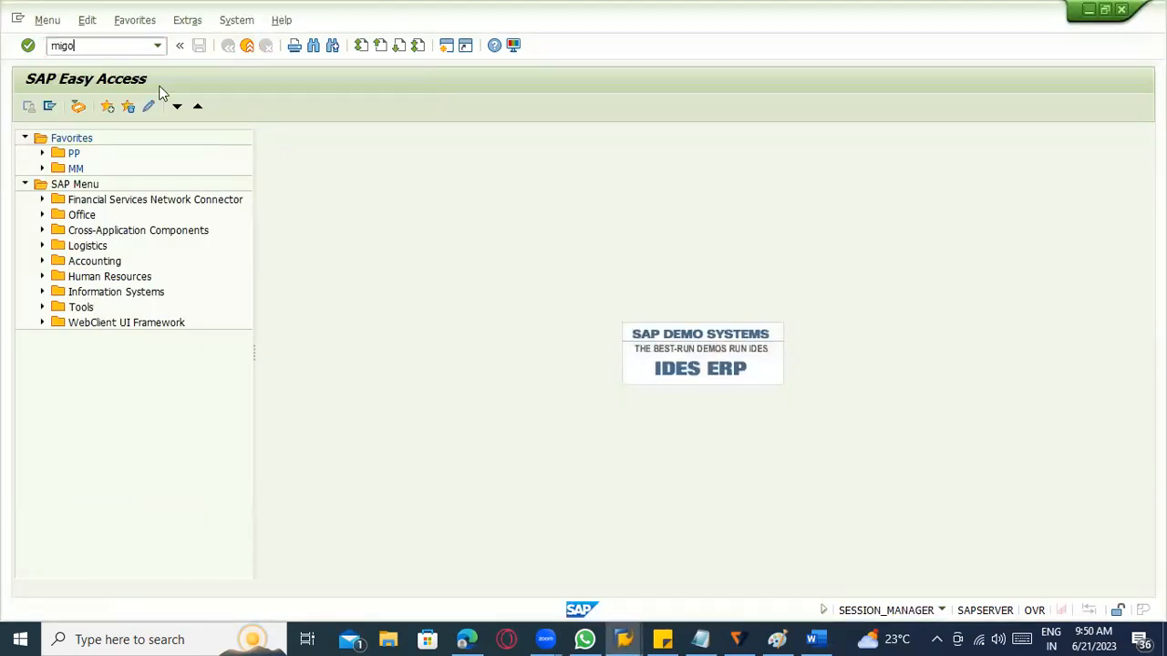
pyautogui.press('Return')
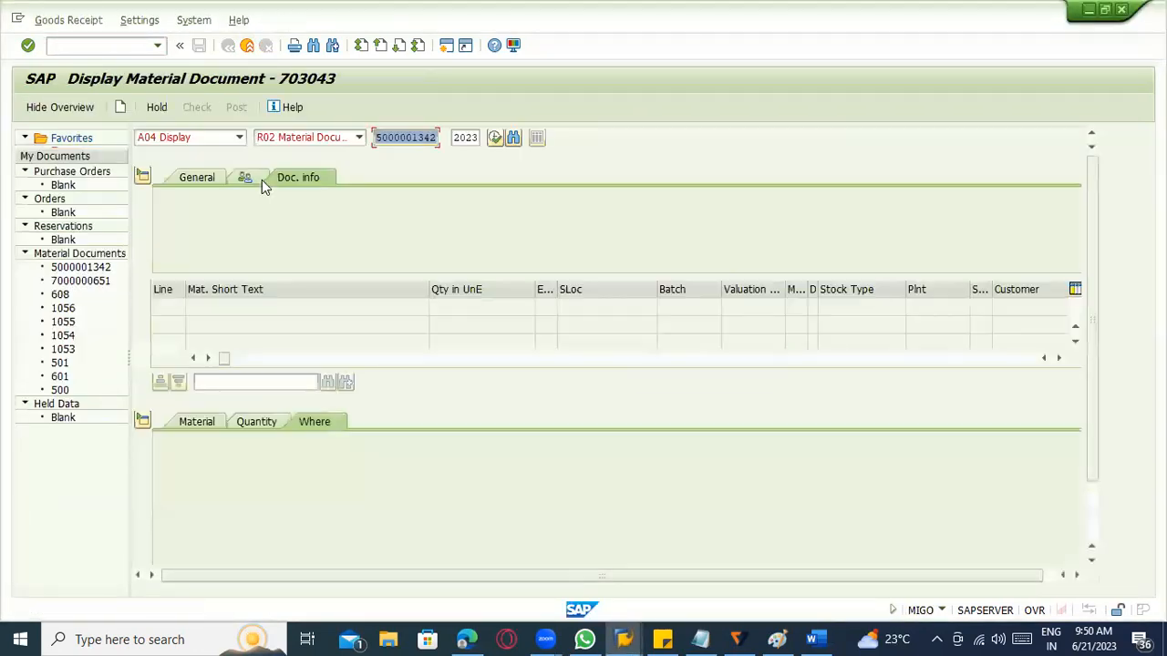
pyautogui.click(422, 144)
pyautogui.press('Return')
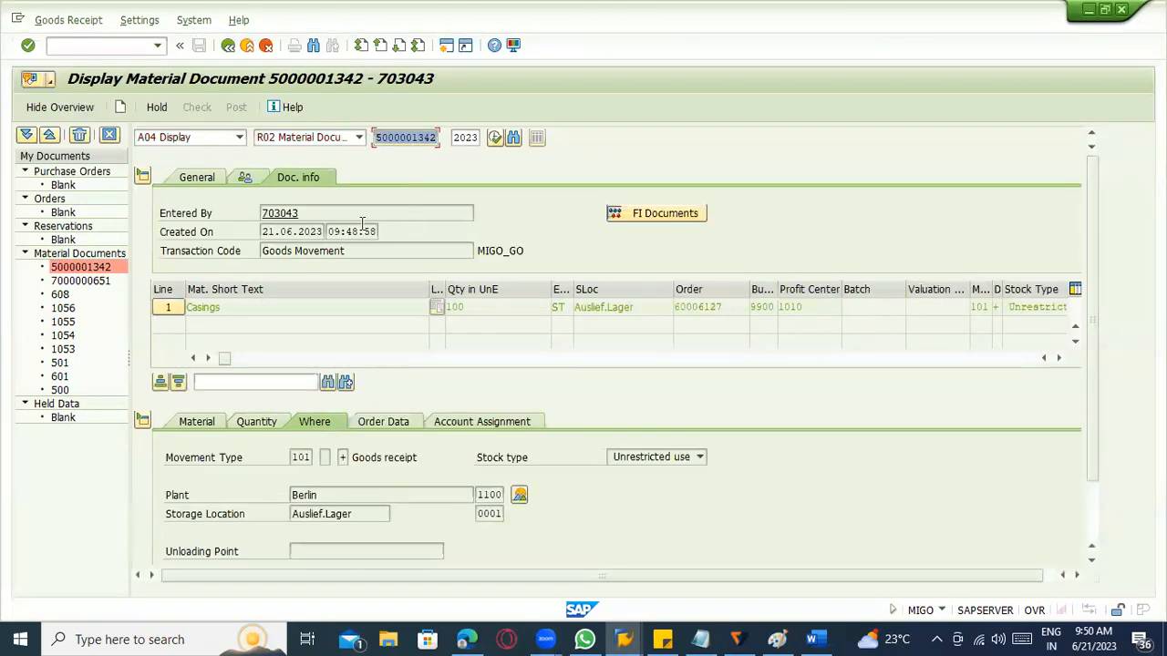
# Examine who entered the material document, when it was created and which transaction code was used.
pyautogui.moveTo(302, 213); pyautogui.dragTo(223, 213)
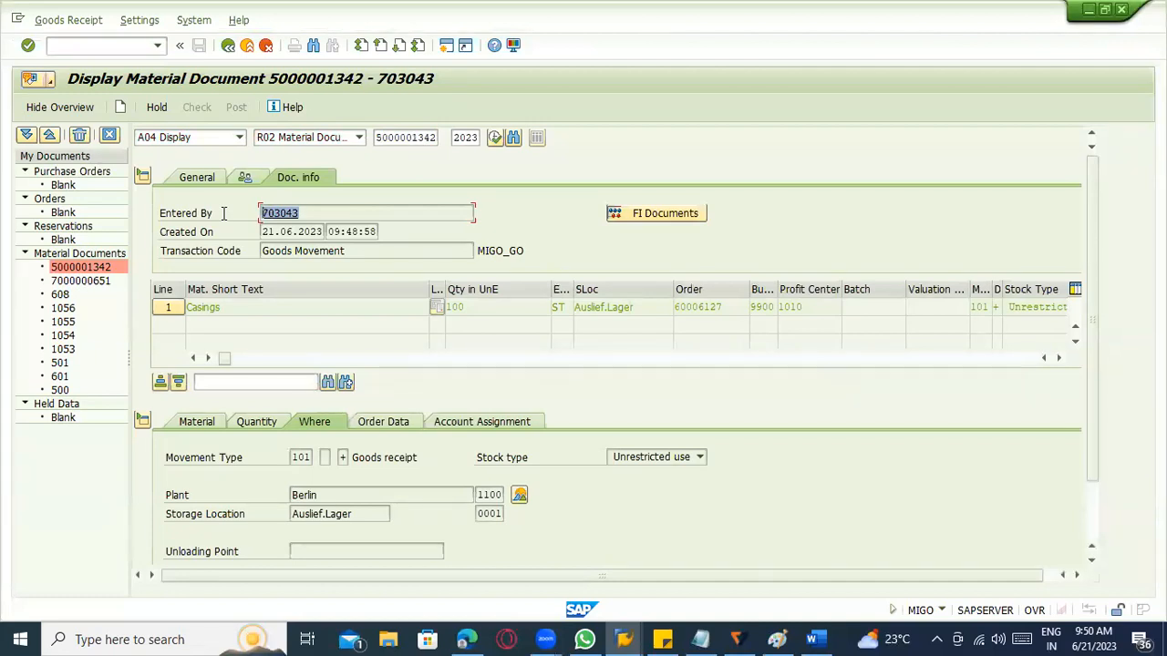
pyautogui.click(223, 214)
pyautogui.click(298, 232)
pyautogui.moveTo(350, 251); pyautogui.dragTo(251, 253)
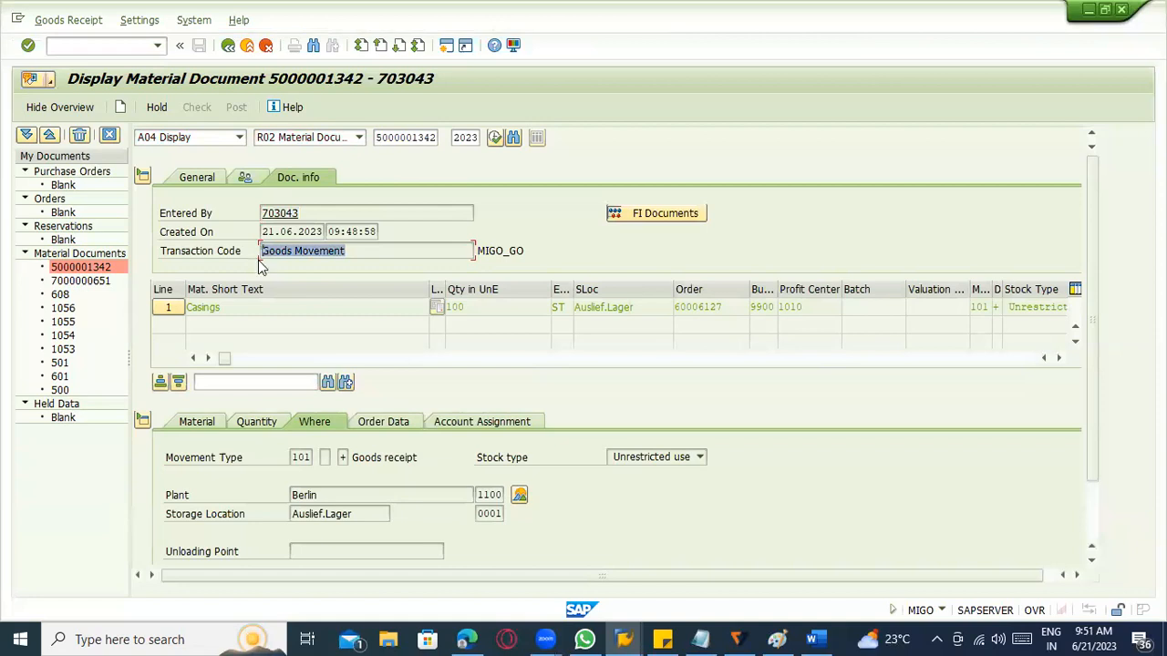
pyautogui.scroll(-2, 949, 423)
pyautogui.scroll(2, 957, 420)
pyautogui.click(250, 48)
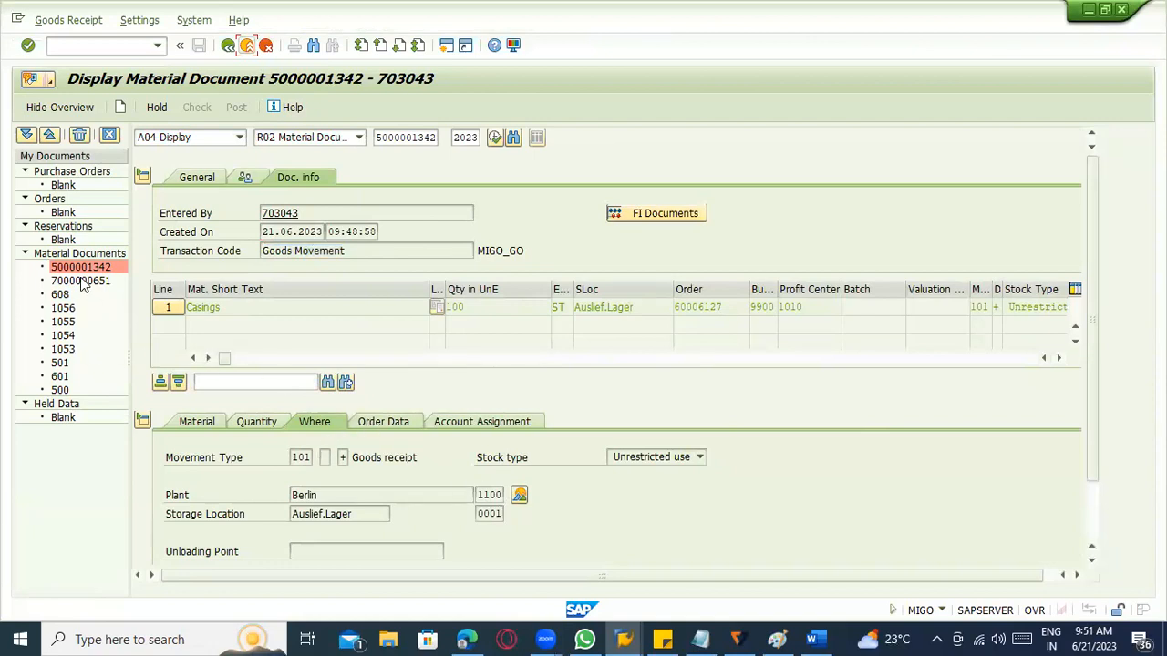
# Review the account assignment and the order data of the Casings item in the material document.
pyautogui.click(473, 423)
pyautogui.moveTo(308, 532); pyautogui.dragTo(234, 532)
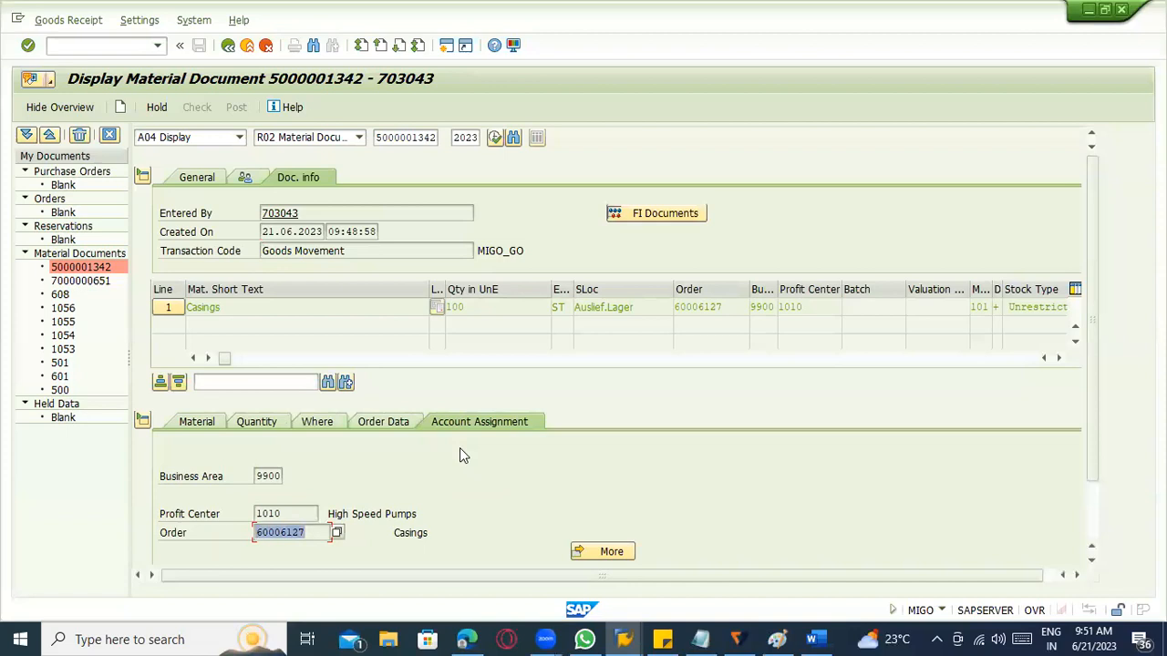
pyautogui.click(385, 422)
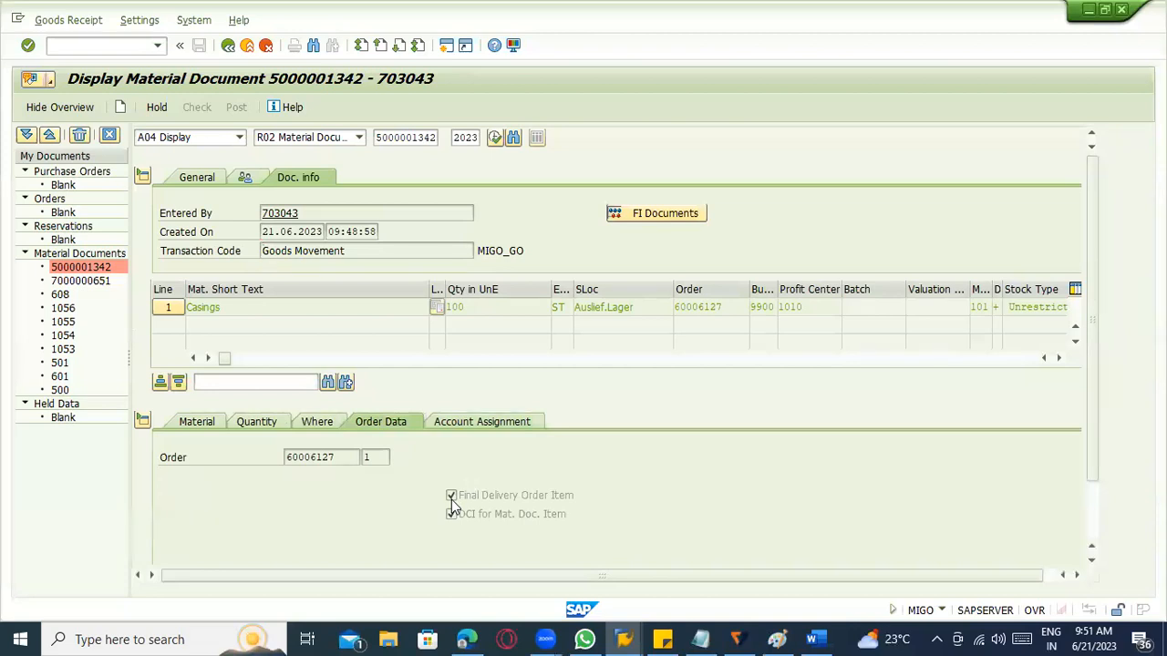
pyautogui.hotkey('alt', 'Tab')
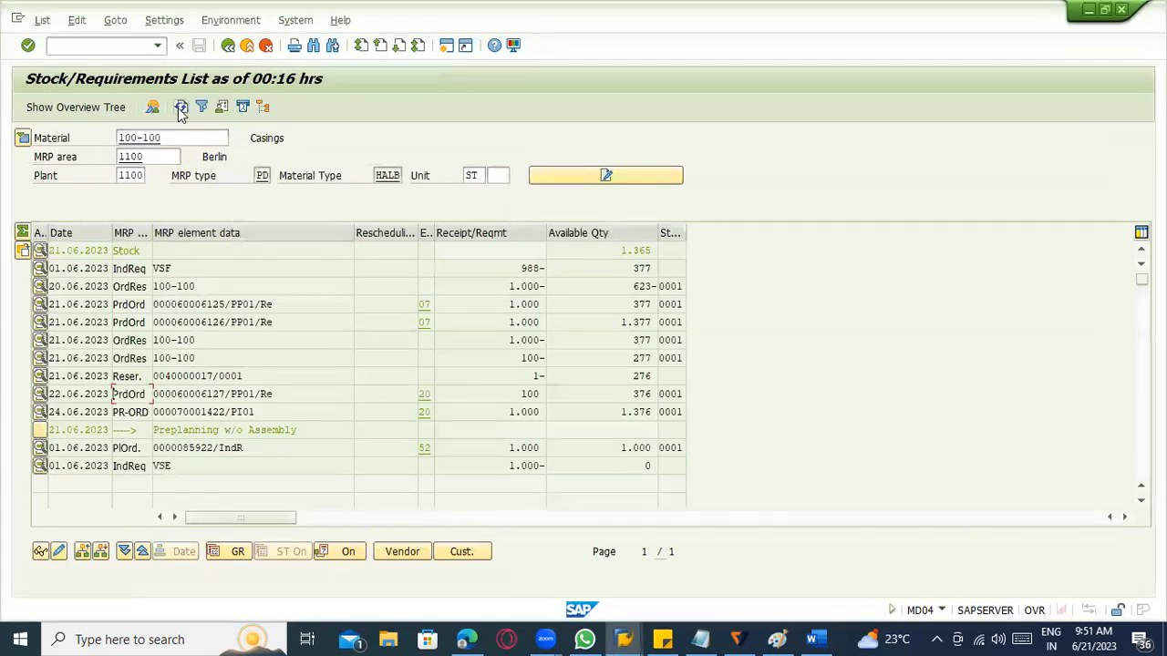
pyautogui.click(181, 108)
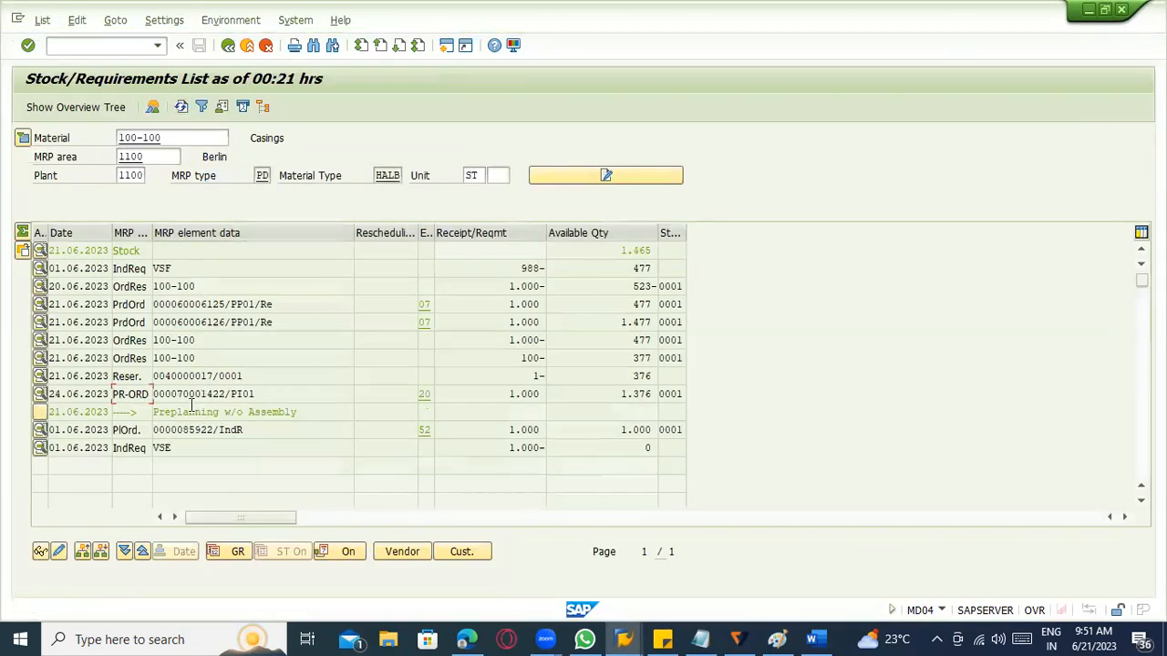
pyautogui.click(246, 378)
# Display reservation 40000017 with transaction MB23, review its overview and leave it.
pyautogui.hotkey('alt', 'Tab')
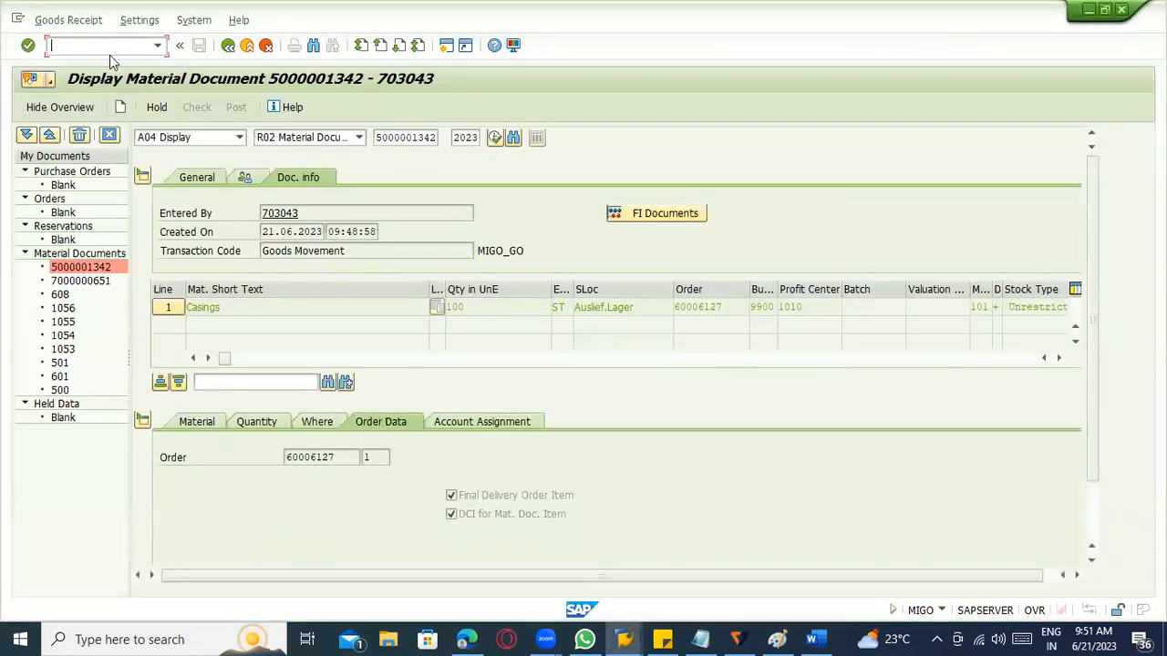
pyautogui.write('/nmb23')
pyautogui.press('Return')
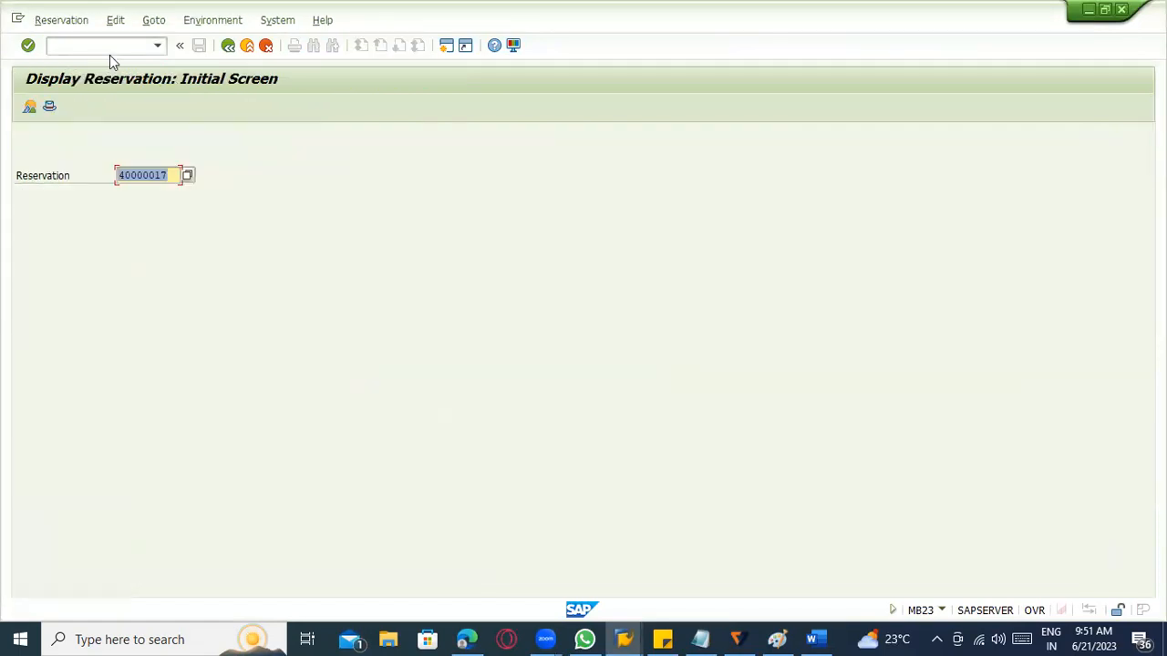
pyautogui.press('Return')
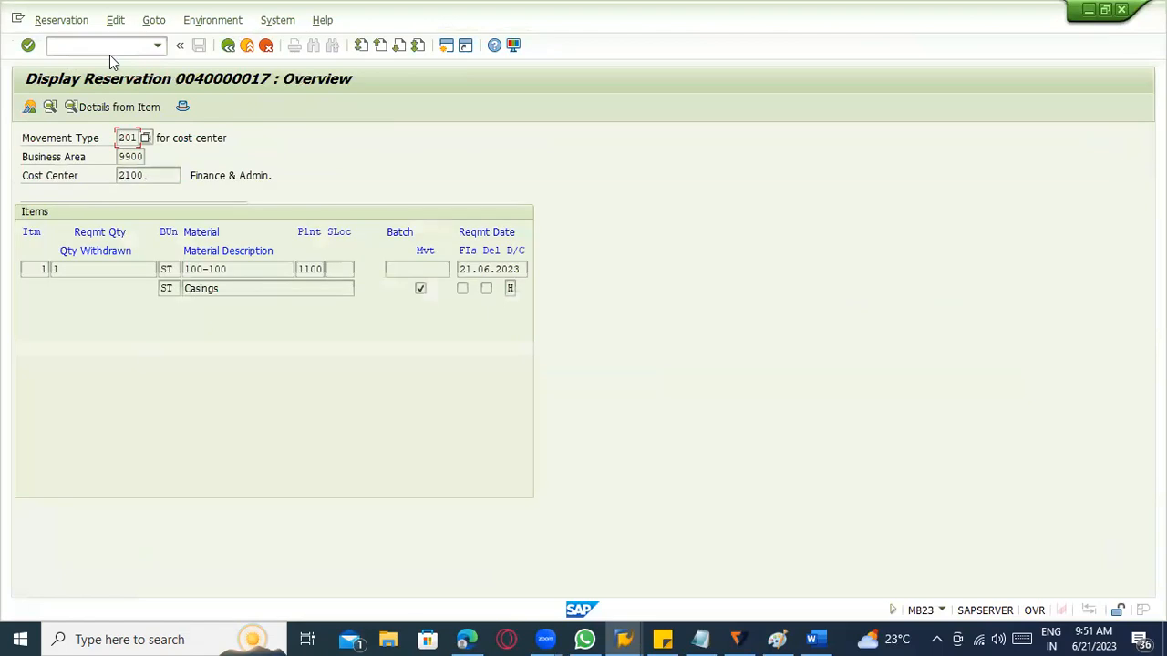
pyautogui.click(246, 46)
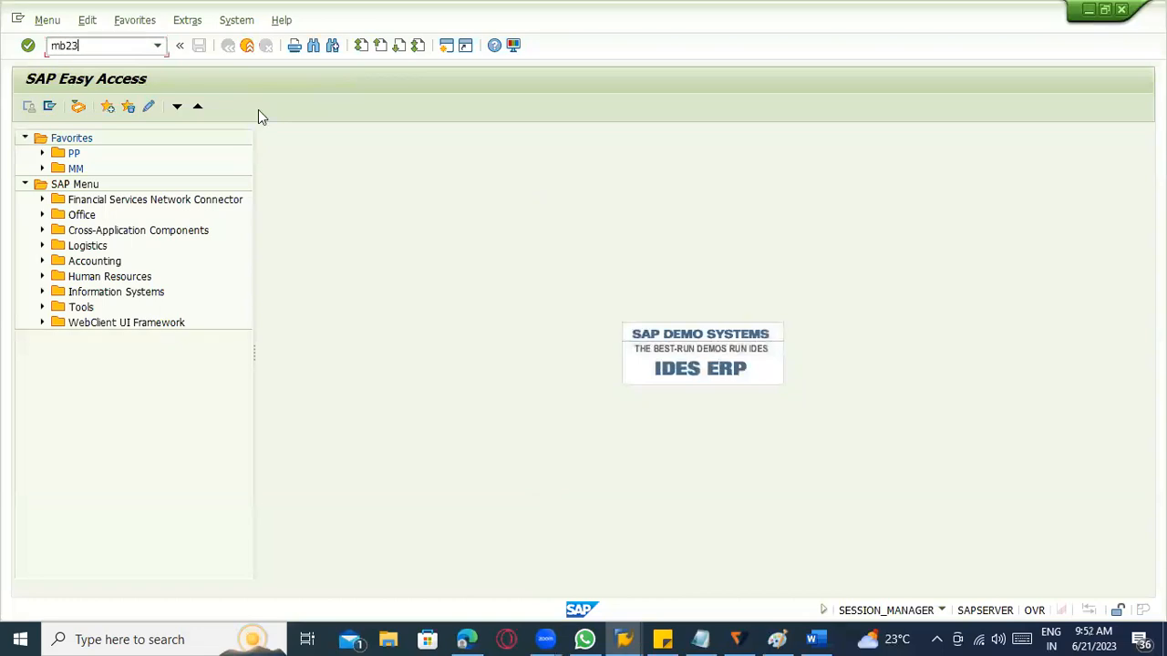
# Restart transaction MB23 and display the overview of reservation 88663.
pyautogui.press('Return')
pyautogui.press('Down')
pyautogui.press('Down')
pyautogui.press('Return')
pyautogui.press('Return')
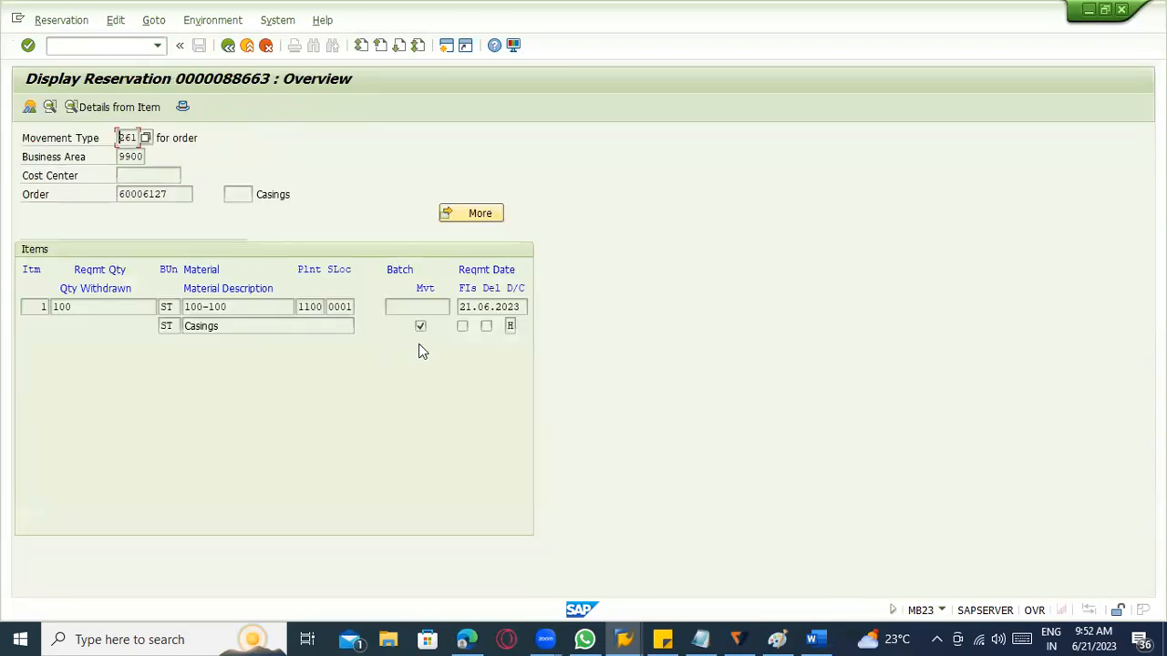
# In another session, start SE16N and list the RESB table entries for reservation 88663.
pyautogui.hotkey('alt', 'Tab')
pyautogui.press('Tab')
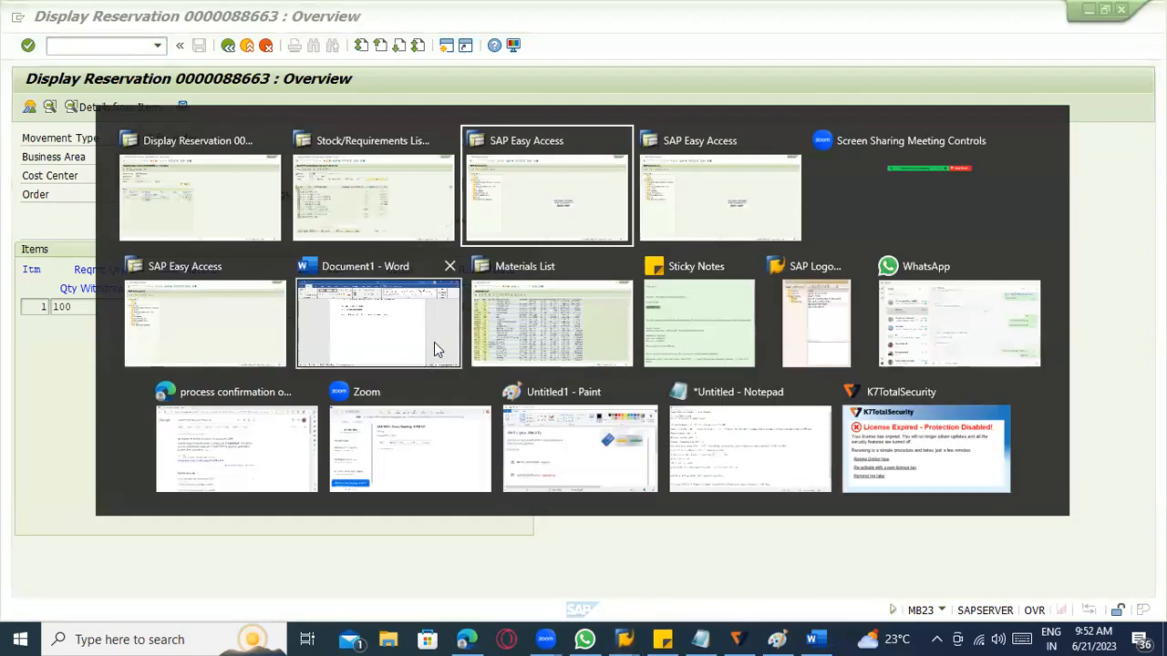
pyautogui.write('se16n')
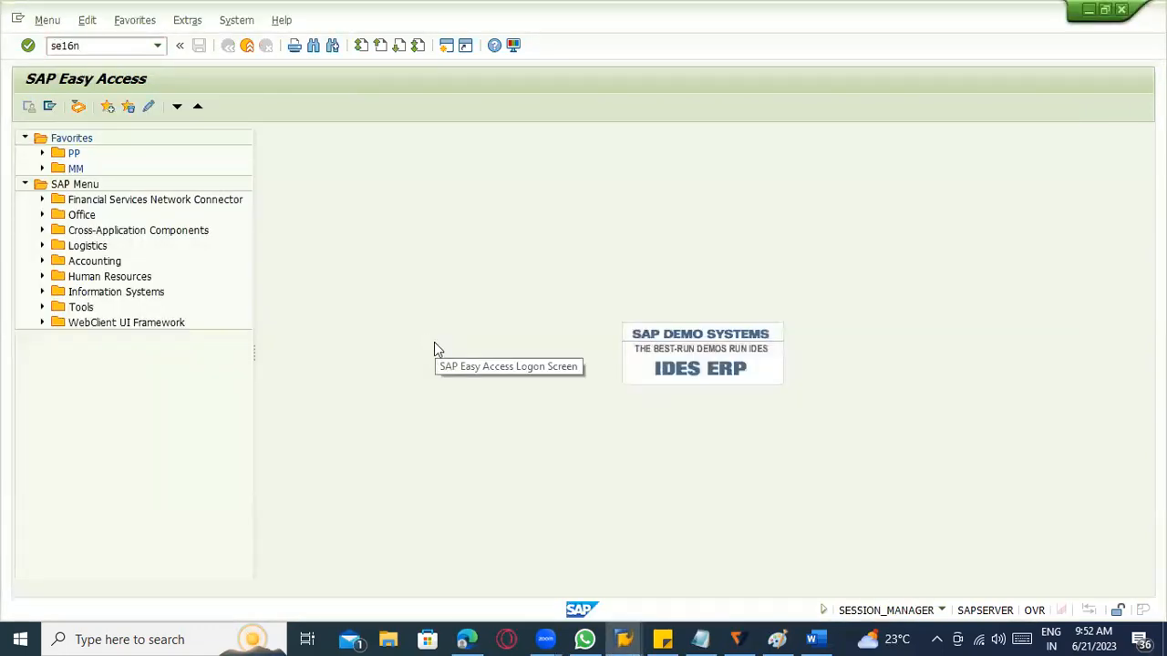
pyautogui.press('Return')
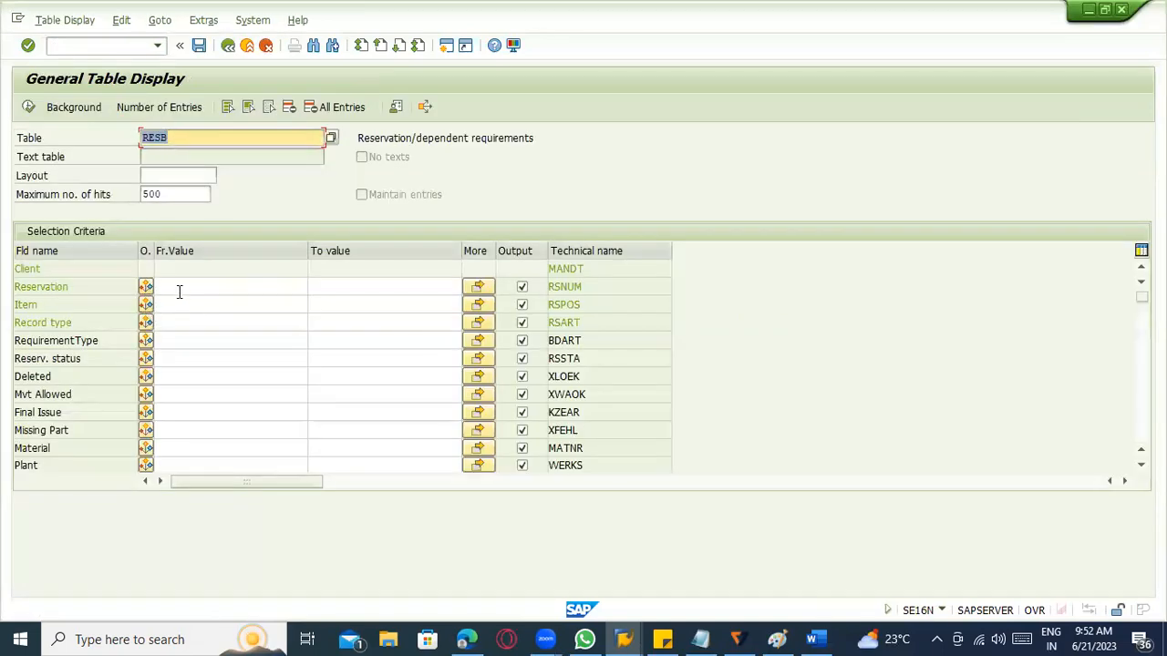
pyautogui.click(180, 291)
pyautogui.click(191, 342)
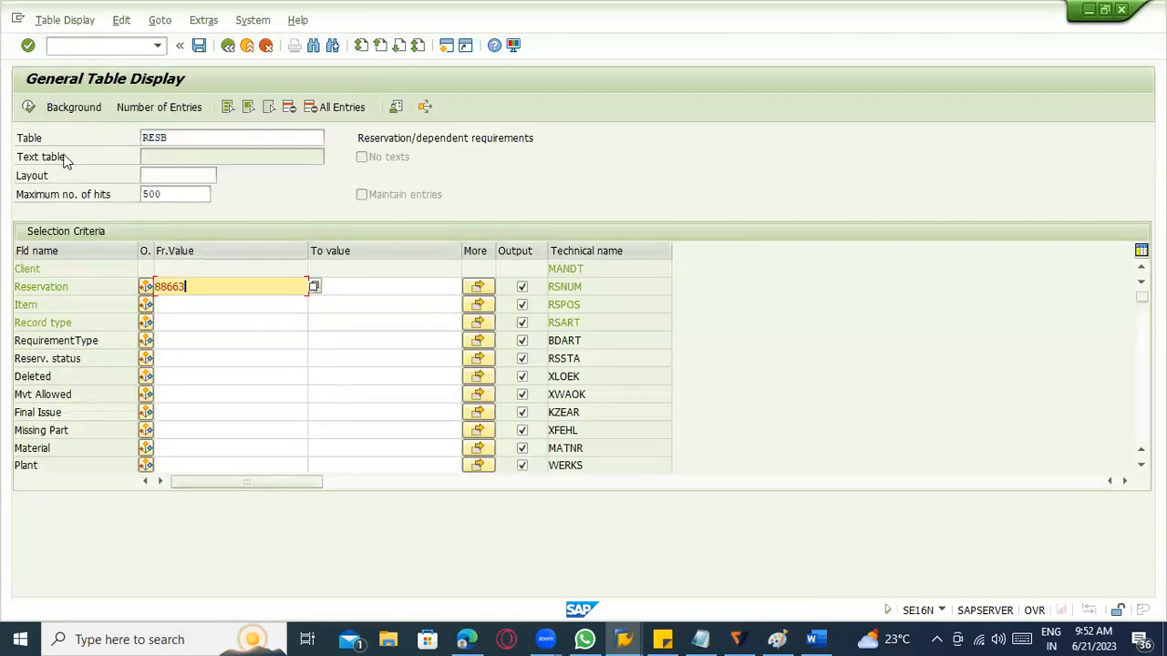
pyautogui.click(30, 107)
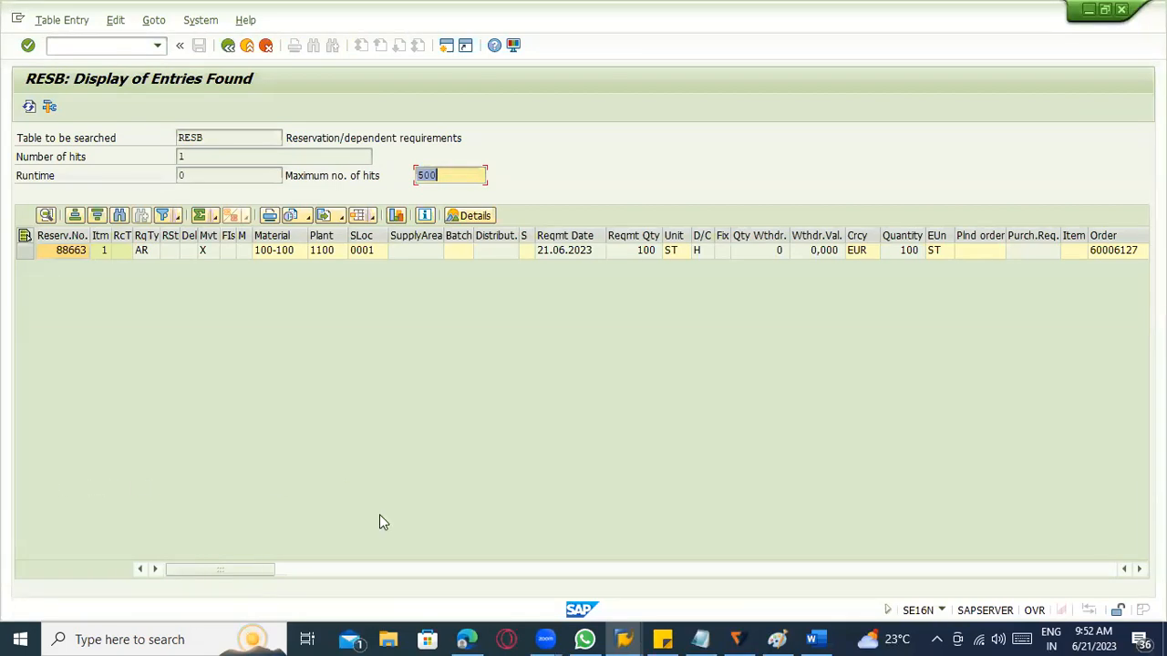
# Examine the movement type, G/L account, price and remaining columns of the RESB entry and leave the results.
pyautogui.click(520, 568)
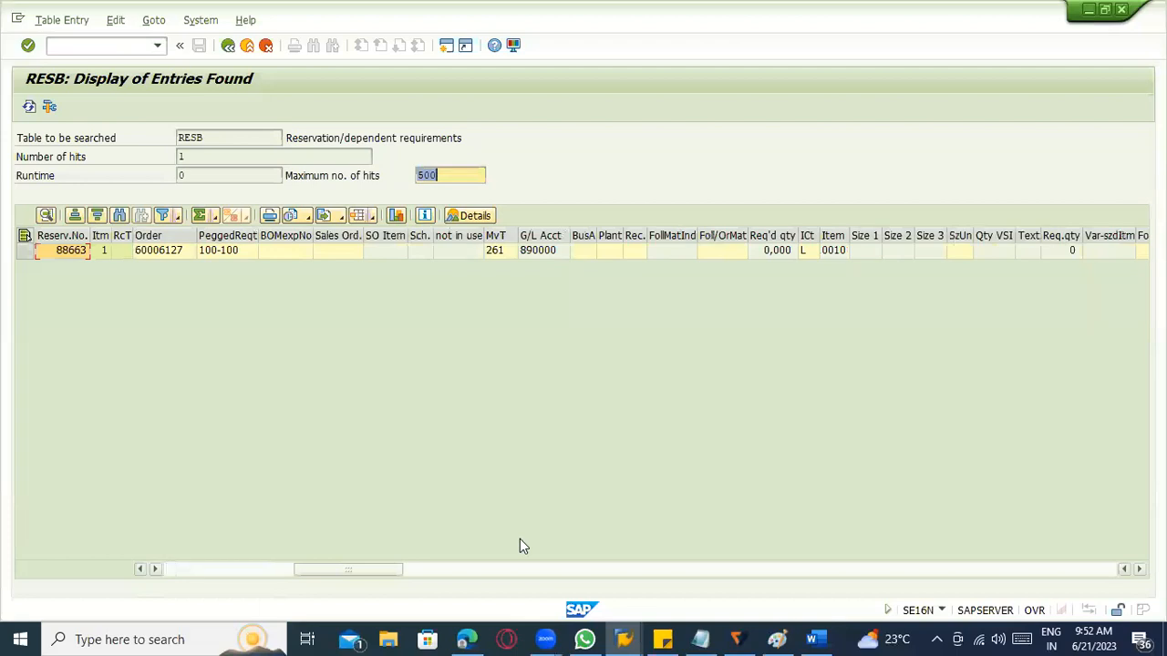
pyautogui.click(519, 569)
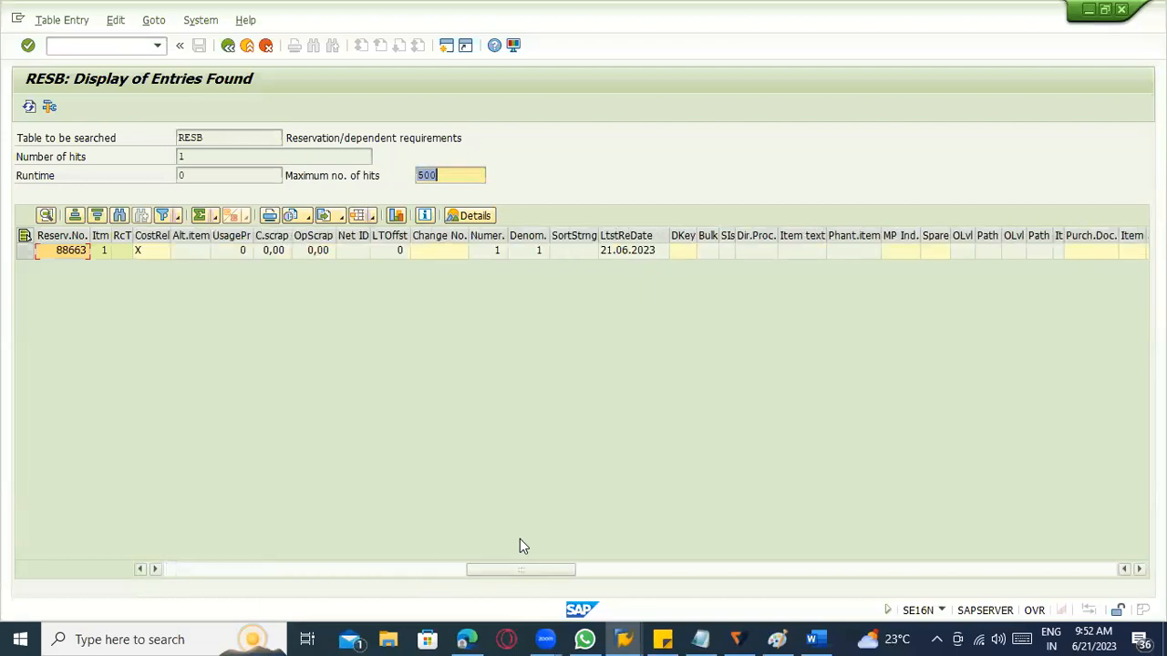
pyautogui.hscroll(3, 519, 538)
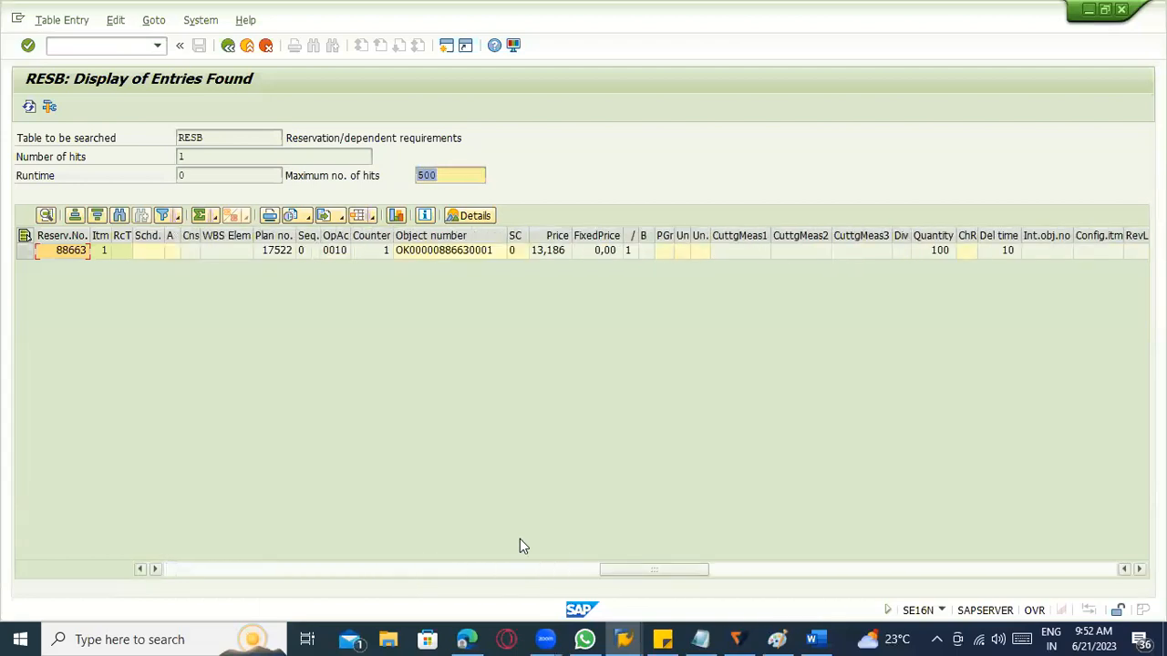
pyautogui.hscroll(3, 520, 545)
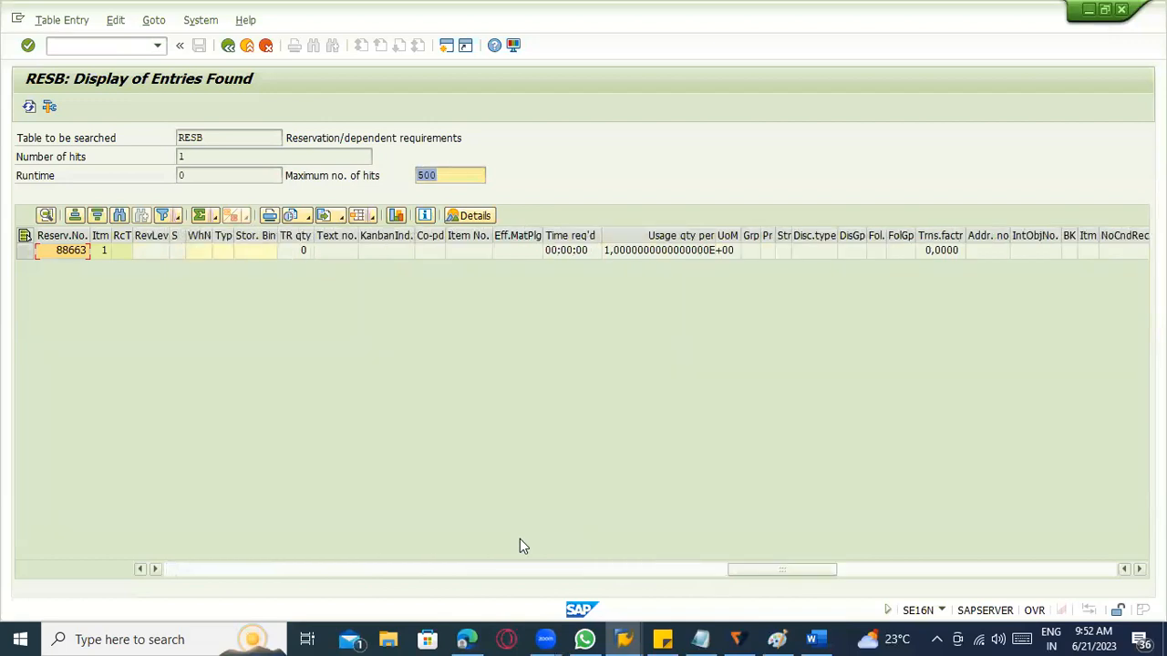
pyautogui.hscroll(3, 520, 545)
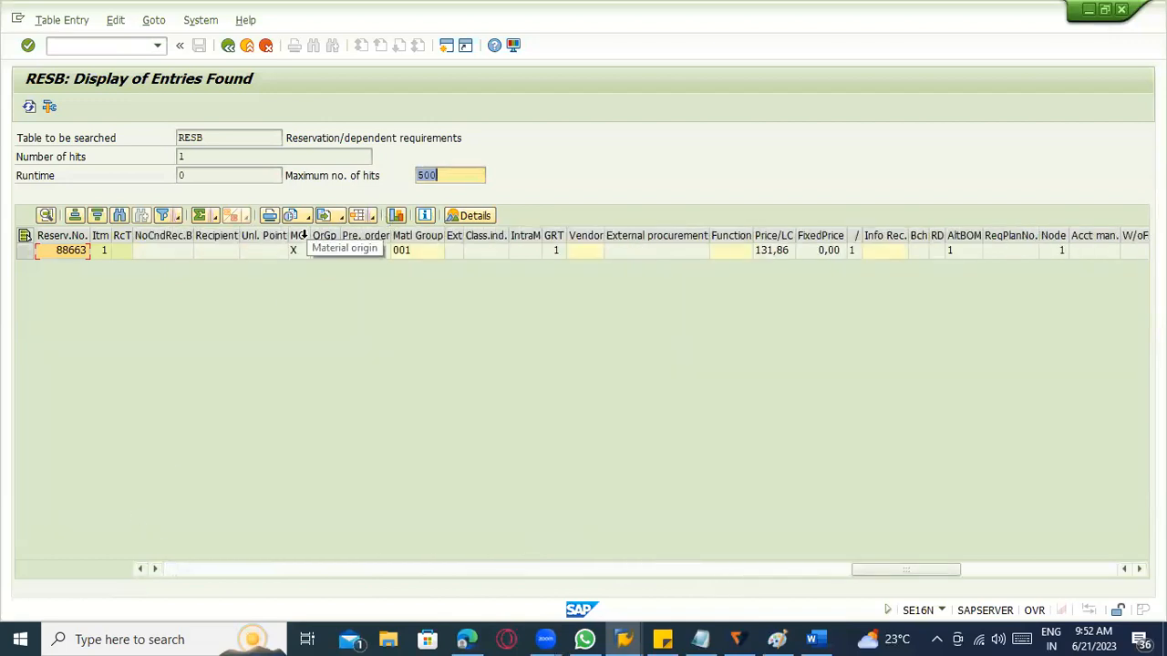
pyautogui.click(229, 48)
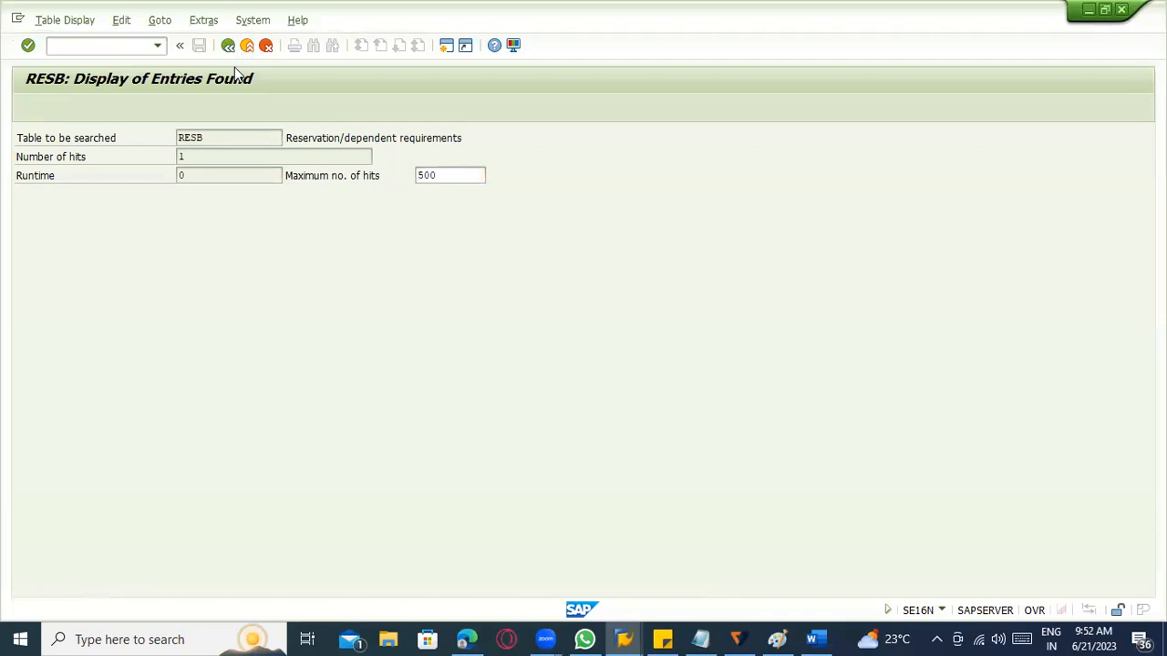
# Return to the reservation display session and open the Create Reservation initial screen with transaction MB21.
pyautogui.hotkey('alt', 'Tab')
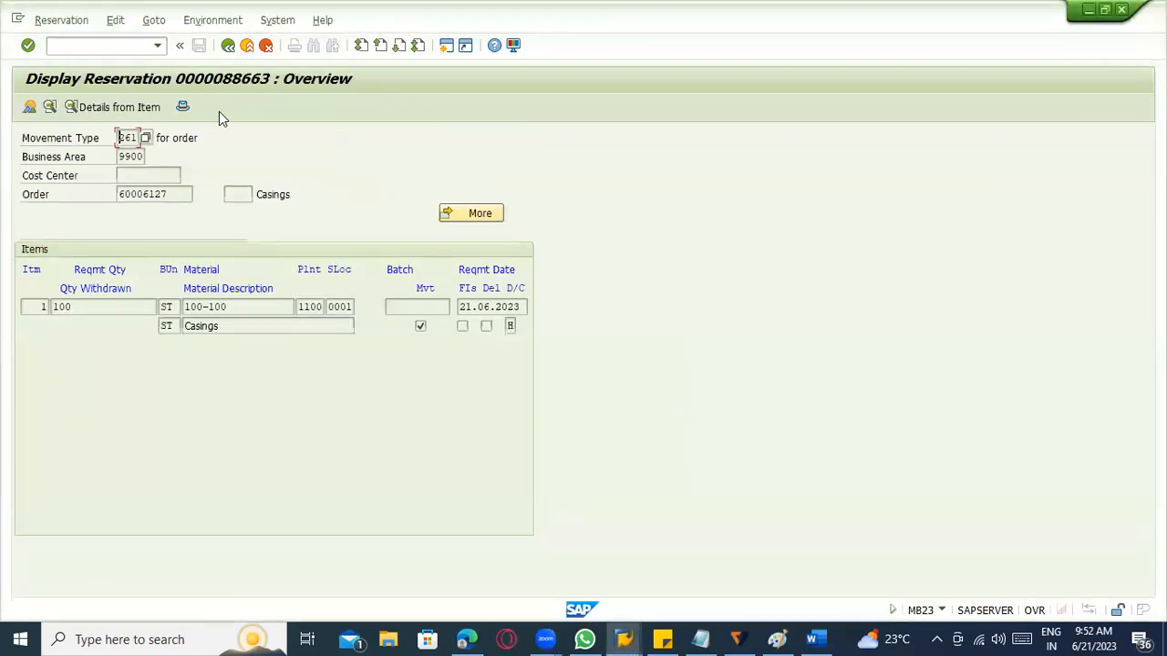
pyautogui.click(104, 46)
pyautogui.write('/nmb21')
pyautogui.press('Return')
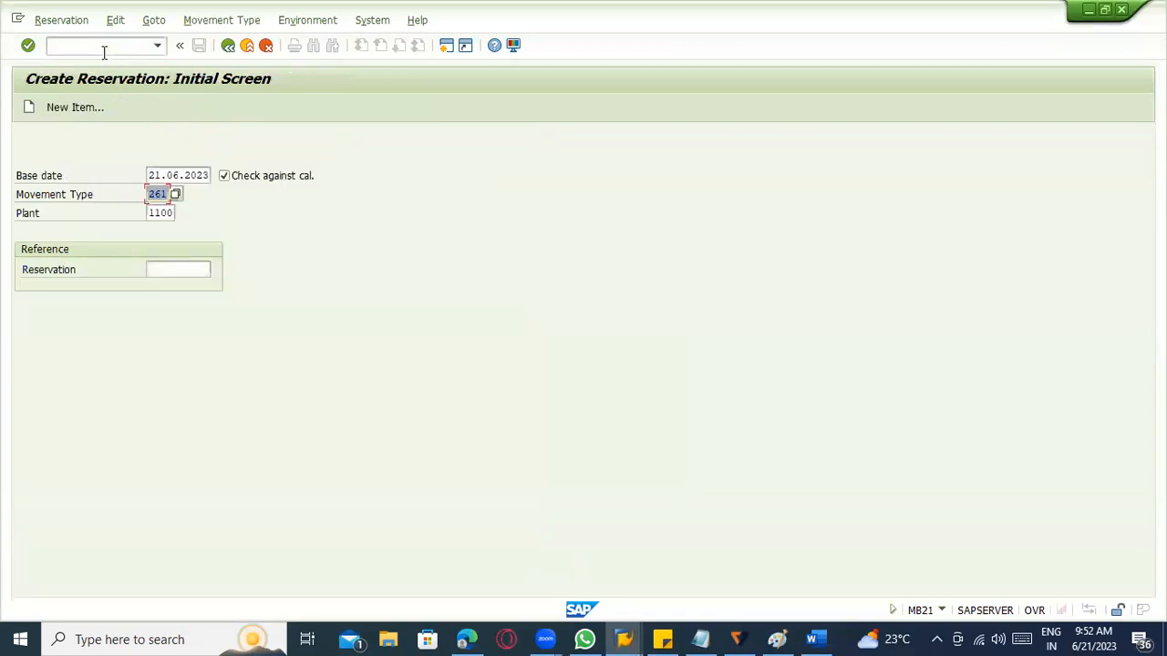
# Start transaction MB22 and try to open reservation 88663 for changes.
pyautogui.click(104, 46)
pyautogui.write('/nmb22')
pyautogui.press('Return')
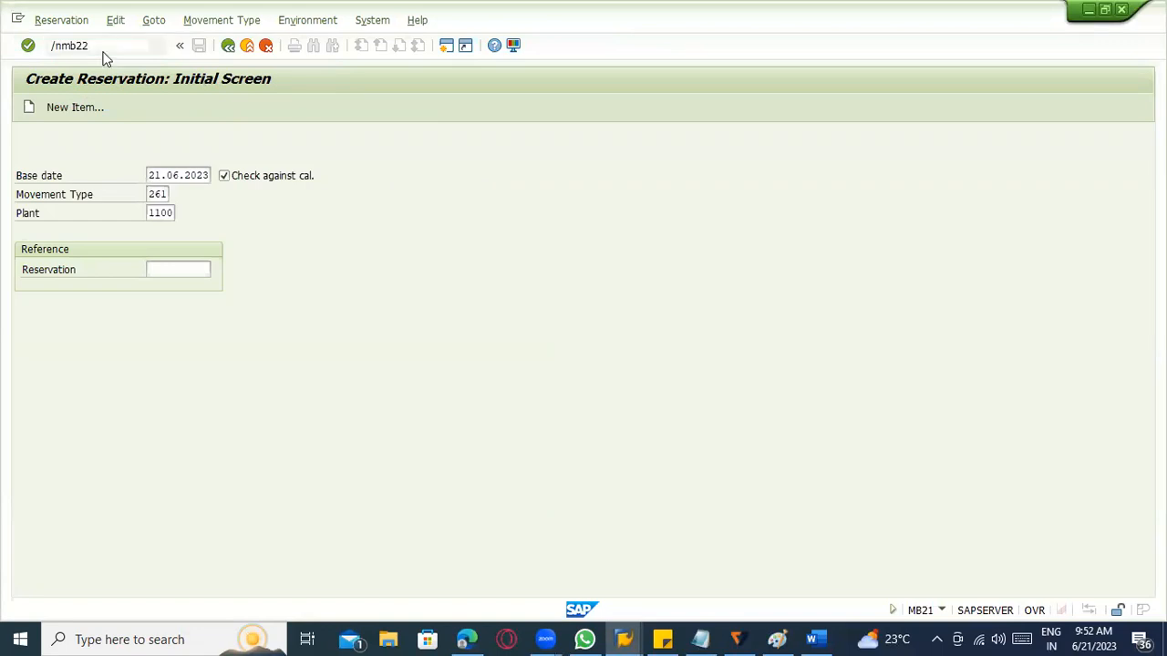
pyautogui.press('Return')
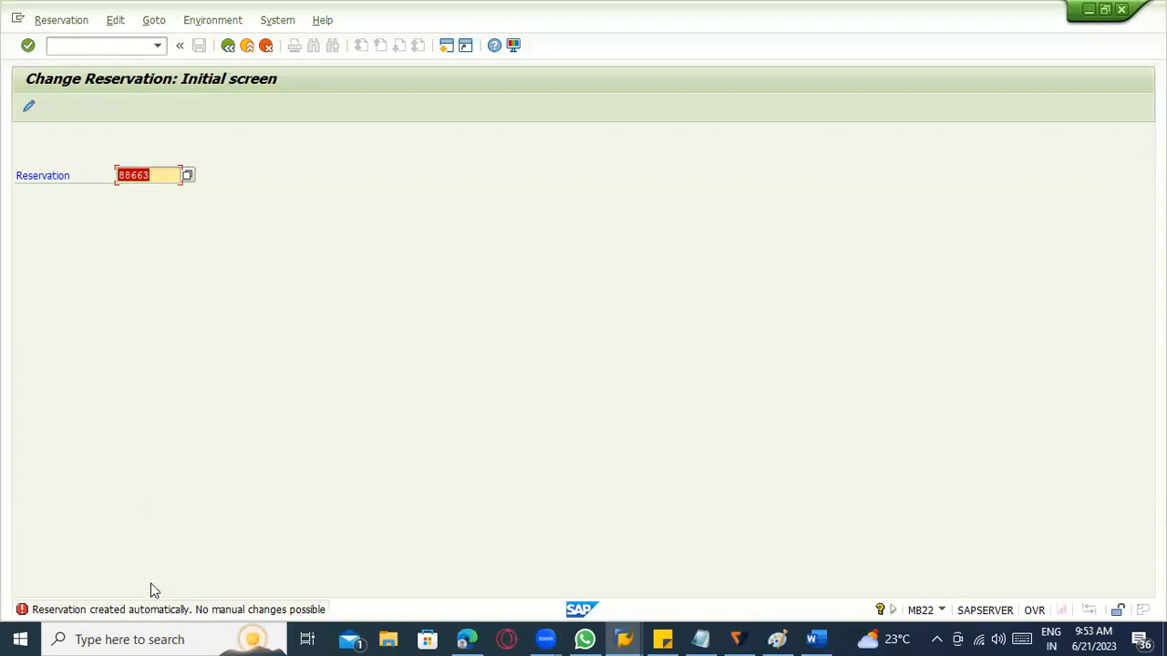
# Open reservation 40000017 for changes in MB22, view its item and leave without editing.
pyautogui.click(147, 179)
pyautogui.press('BackSpace')
pyautogui.press('BackSpace')
pyautogui.press('BackSpace')
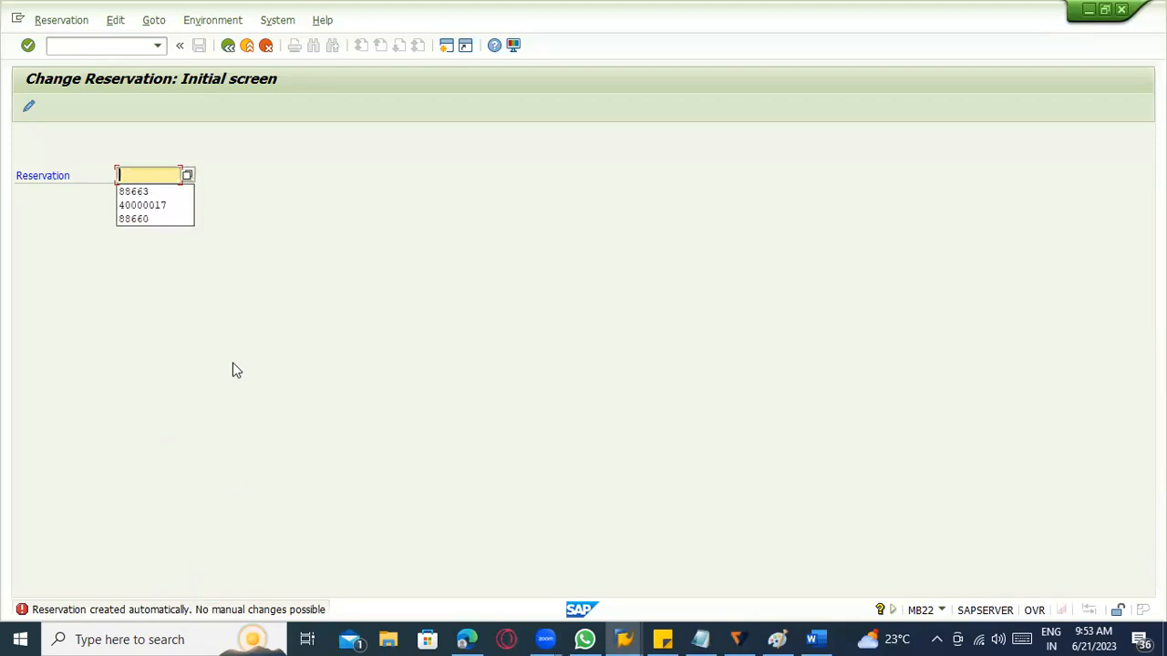
pyautogui.press('Down')
pyautogui.press('Down')
pyautogui.press('Return')
pyautogui.press('Return')
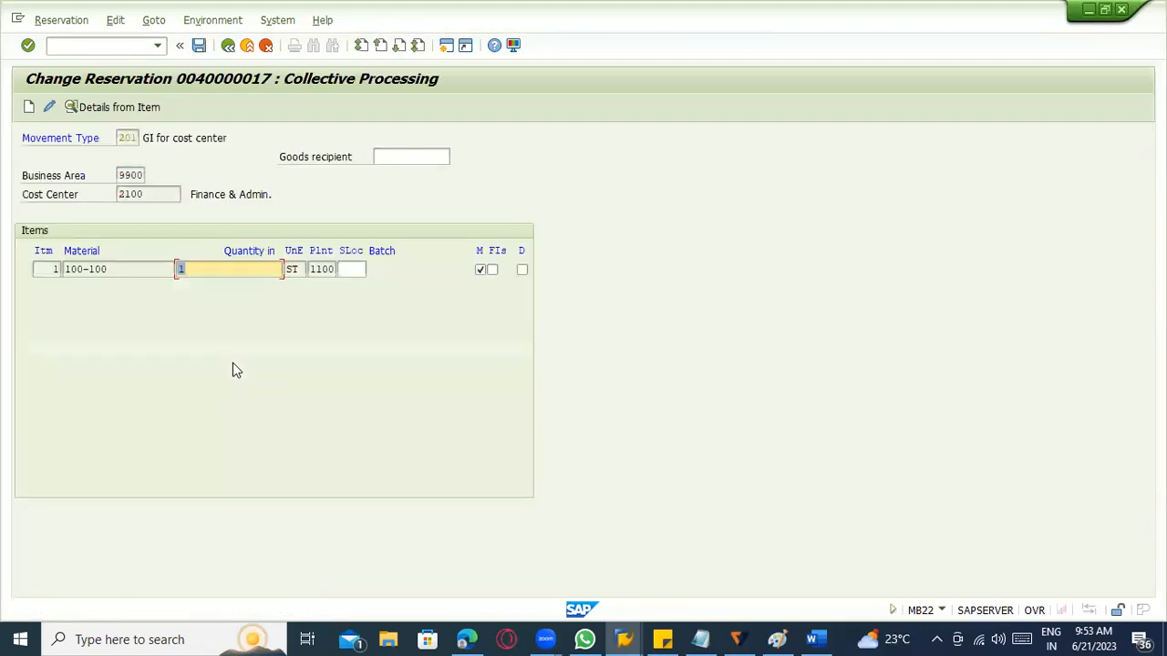
pyautogui.click(246, 46)
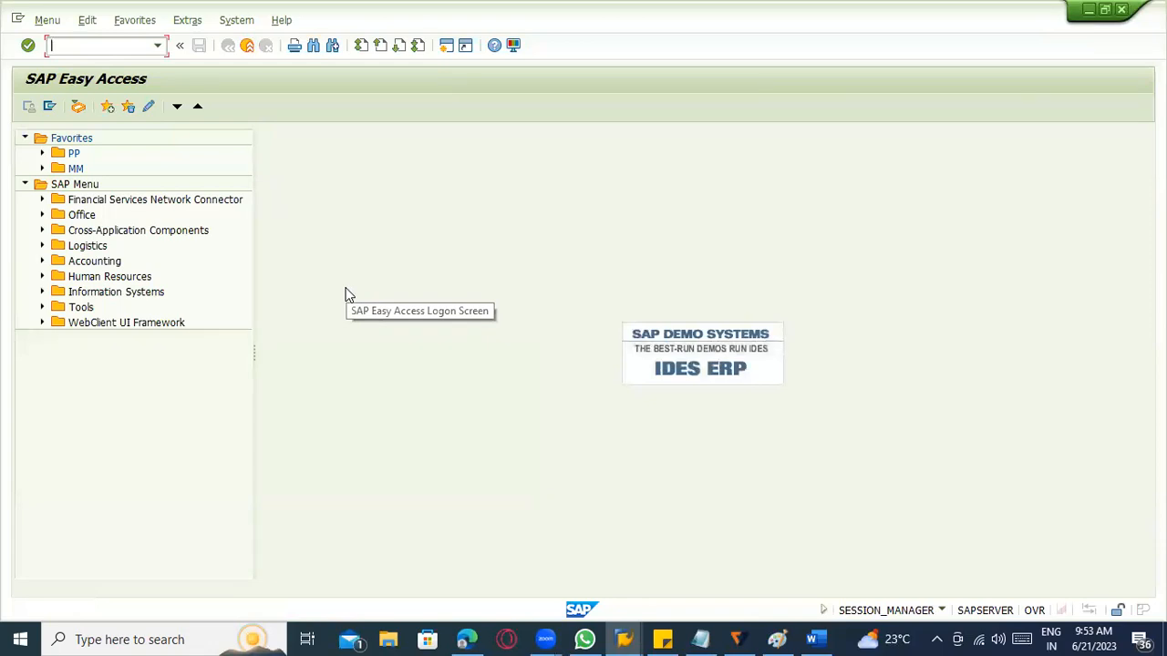
# Run transaction MD04 and open the stock/requirements list for material 100-100 in MRP area and plant 1100.
pyautogui.write('/nmd04')
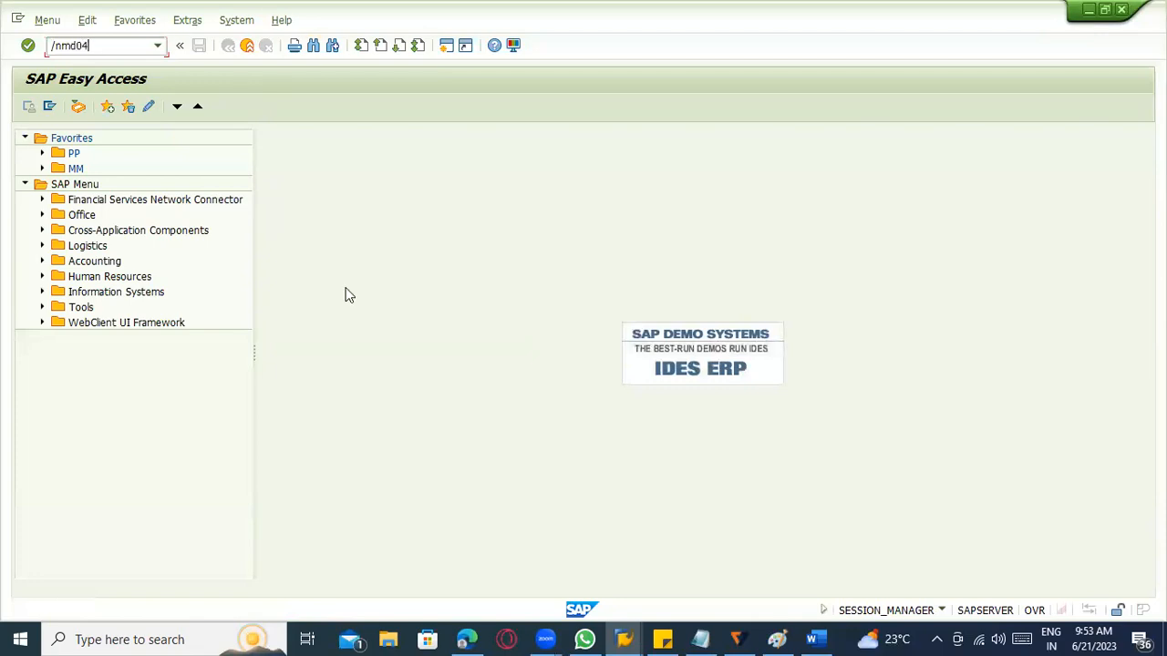
pyautogui.press('Return')
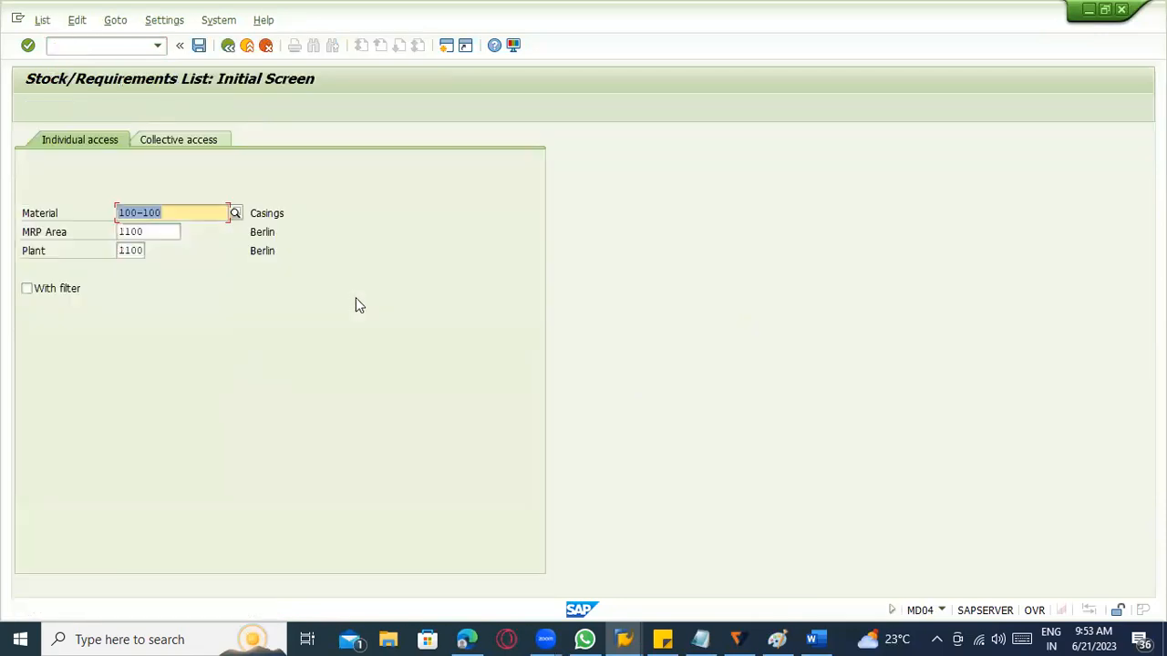
pyautogui.press('Return')
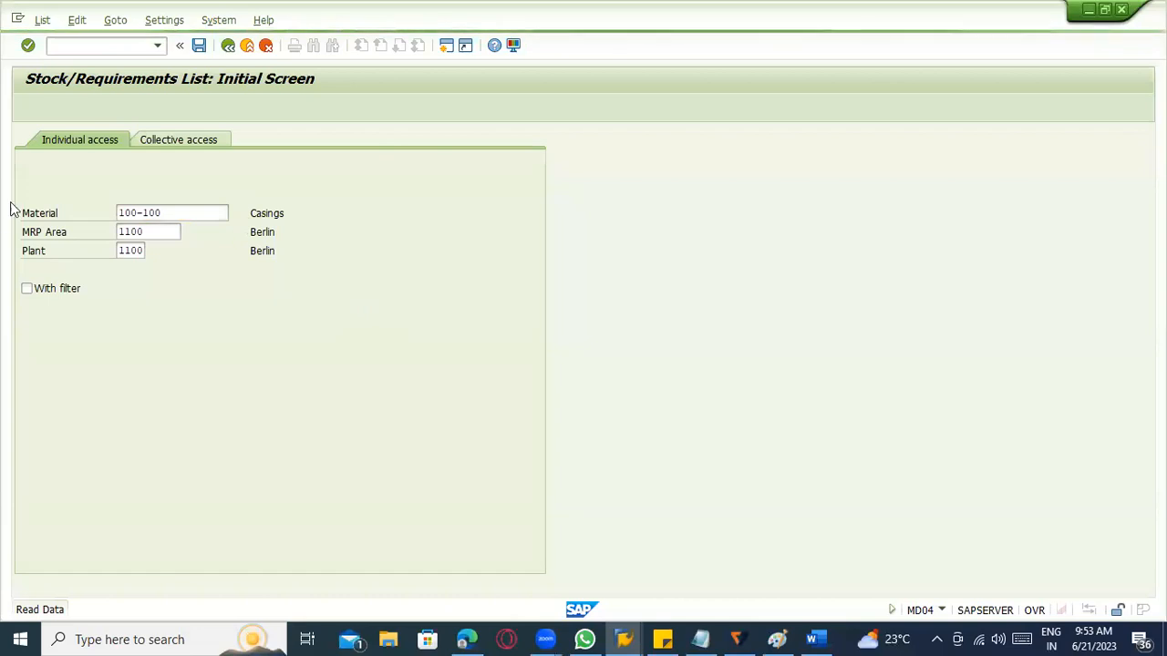
# Start transaction COR1 and begin a process order for material 100-100 in plant 1100 with order type PI01.
pyautogui.click(99, 48)
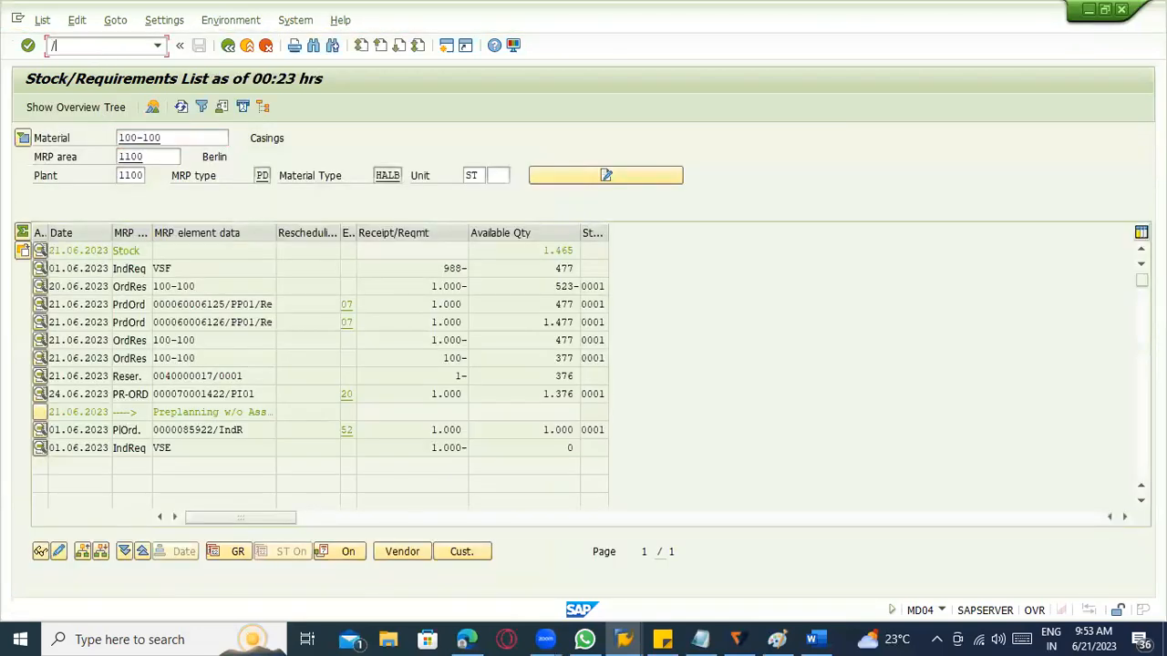
pyautogui.press('Return')
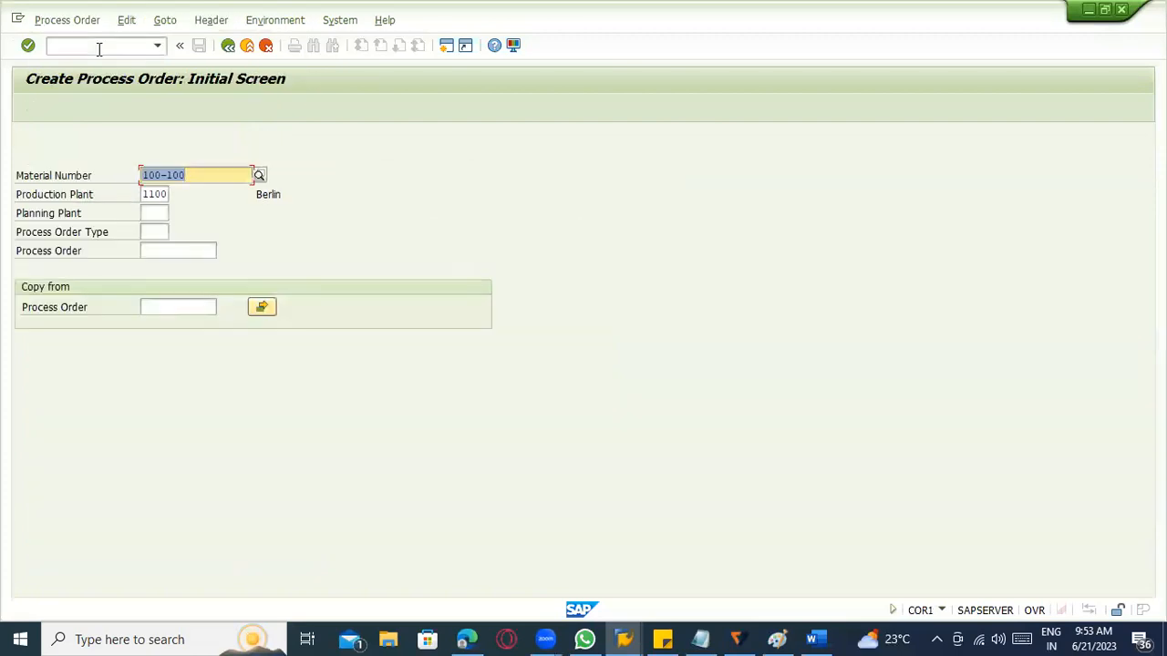
pyautogui.click(164, 233)
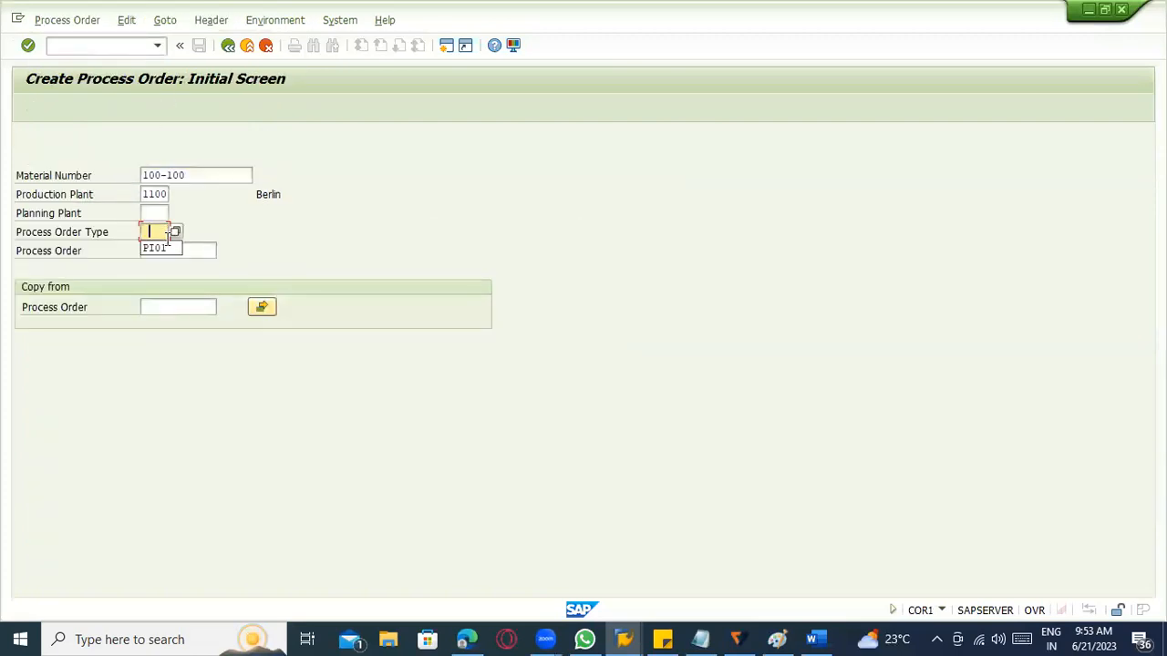
pyautogui.click(164, 248)
pyautogui.click(155, 212)
pyautogui.press('Return')
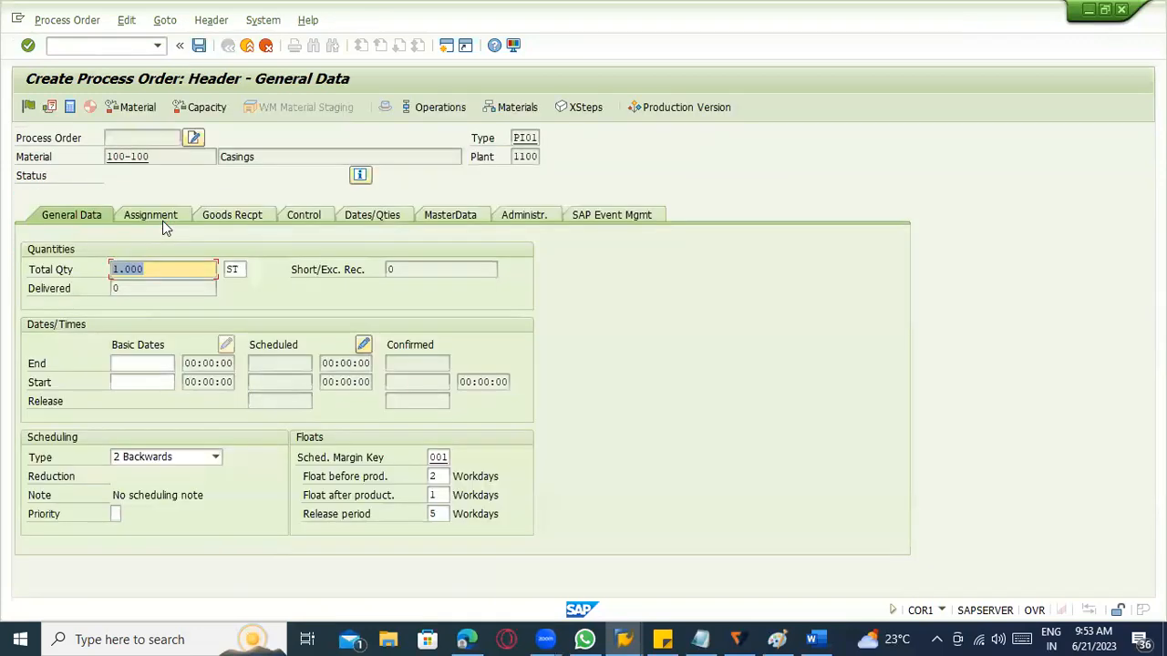
# Enter the process order's basic start date and basic end date 20.06.2023, and acknowledge the operation message.
pyautogui.click(144, 363)
pyautogui.click(146, 380)
pyautogui.press('Return')
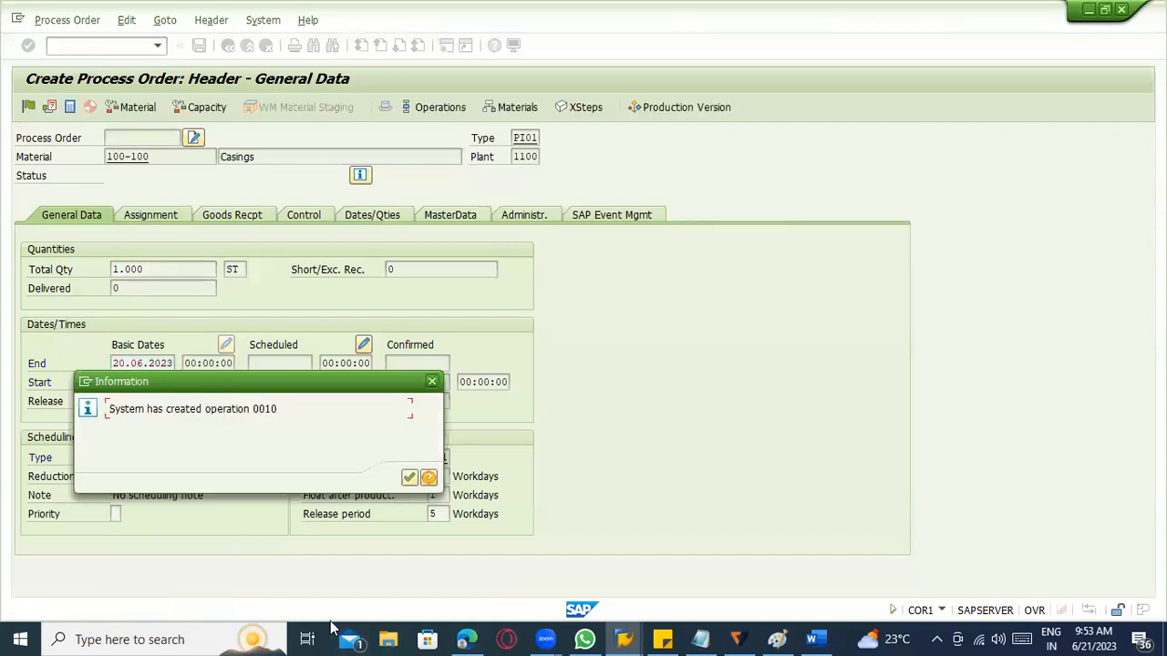
pyautogui.click(411, 481)
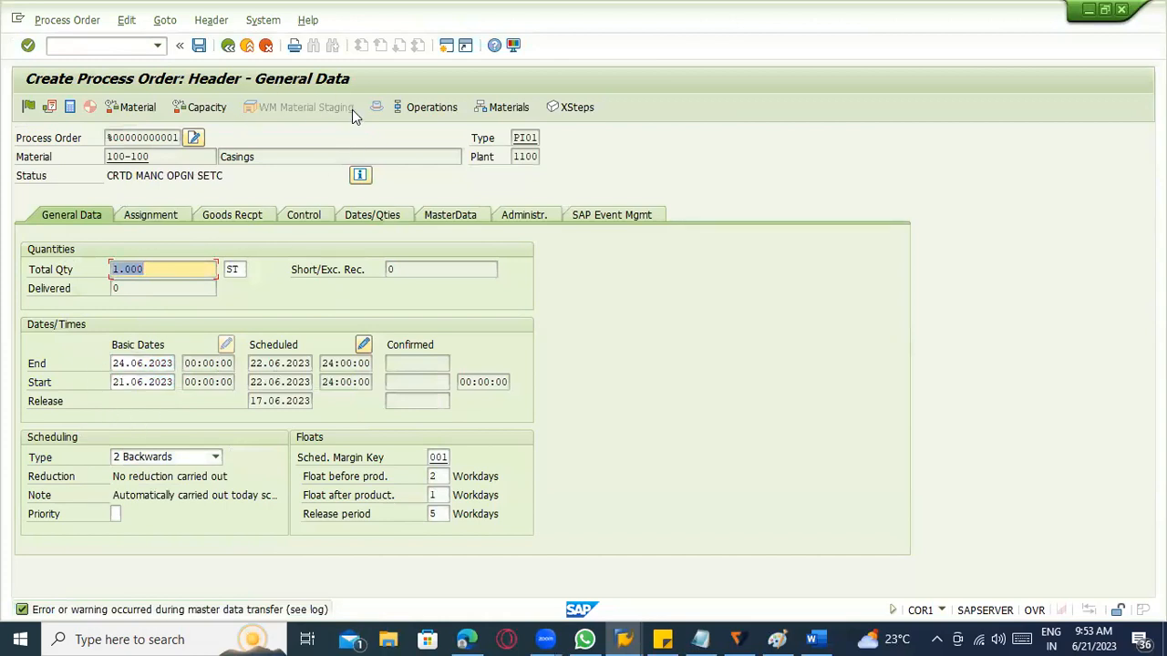
# Open the process order's material list, try to open another session, and view component 100-431.
pyautogui.click(498, 111)
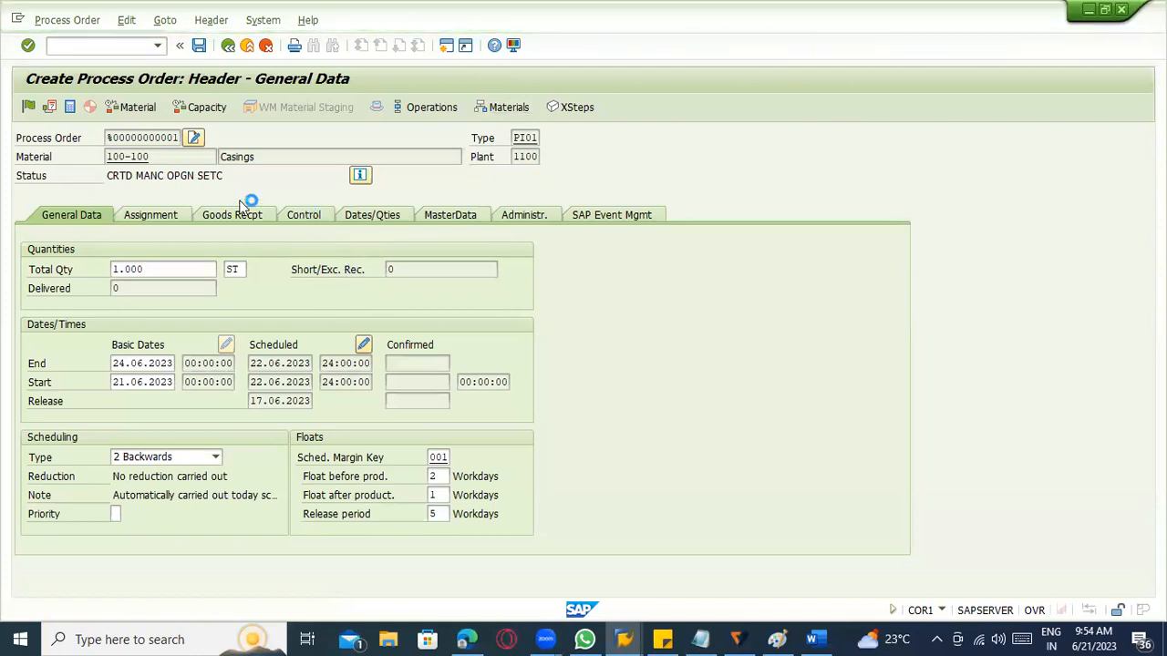
pyautogui.click(18, 19)
pyautogui.click(69, 154)
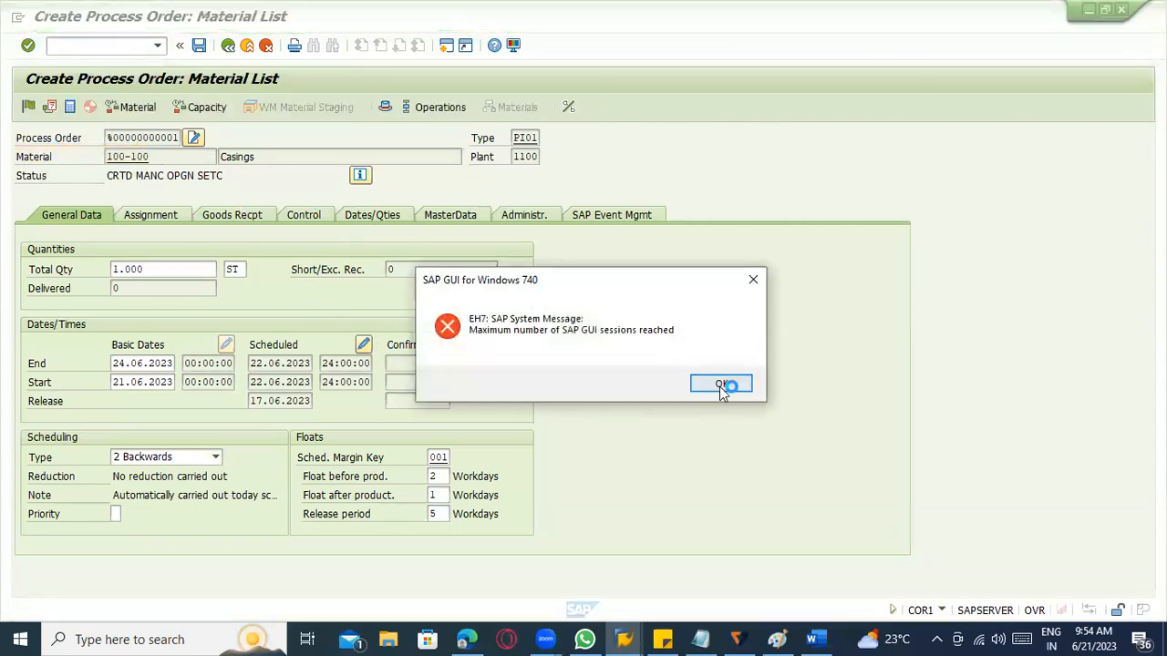
pyautogui.click(720, 384)
pyautogui.press('F10')
pyautogui.click(137, 249)
pyautogui.click(137, 246)
pyautogui.click(133, 230)
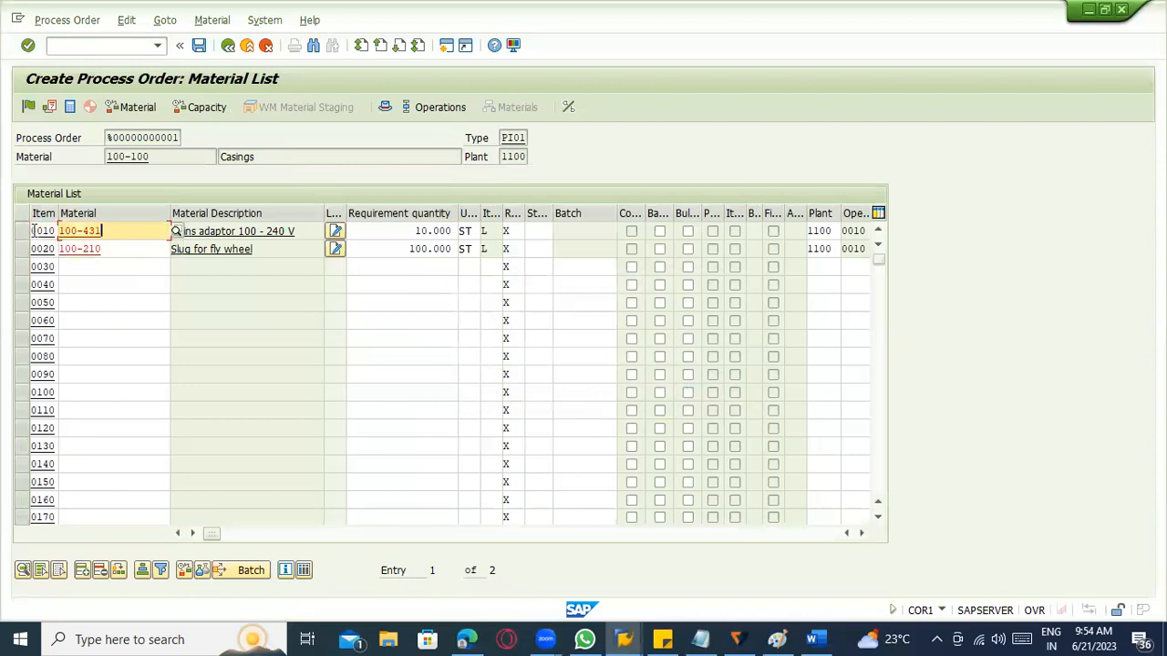
# Check the bill of material alternative in the order's master data and reopen the material list.
pyautogui.click(229, 44)
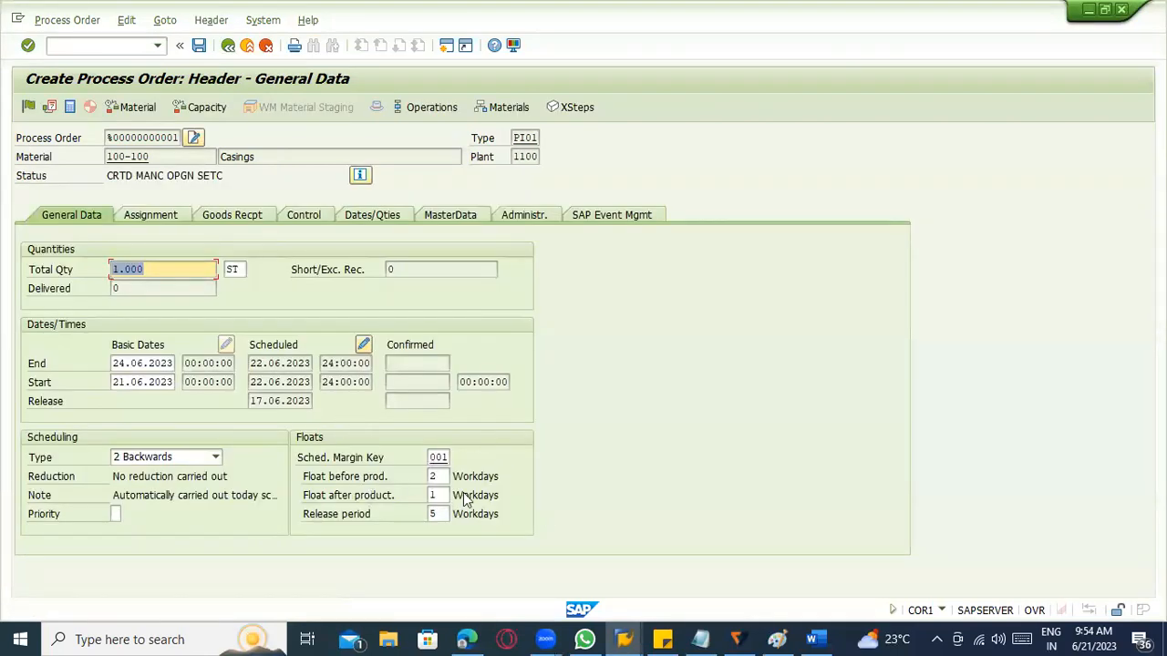
pyautogui.click(460, 217)
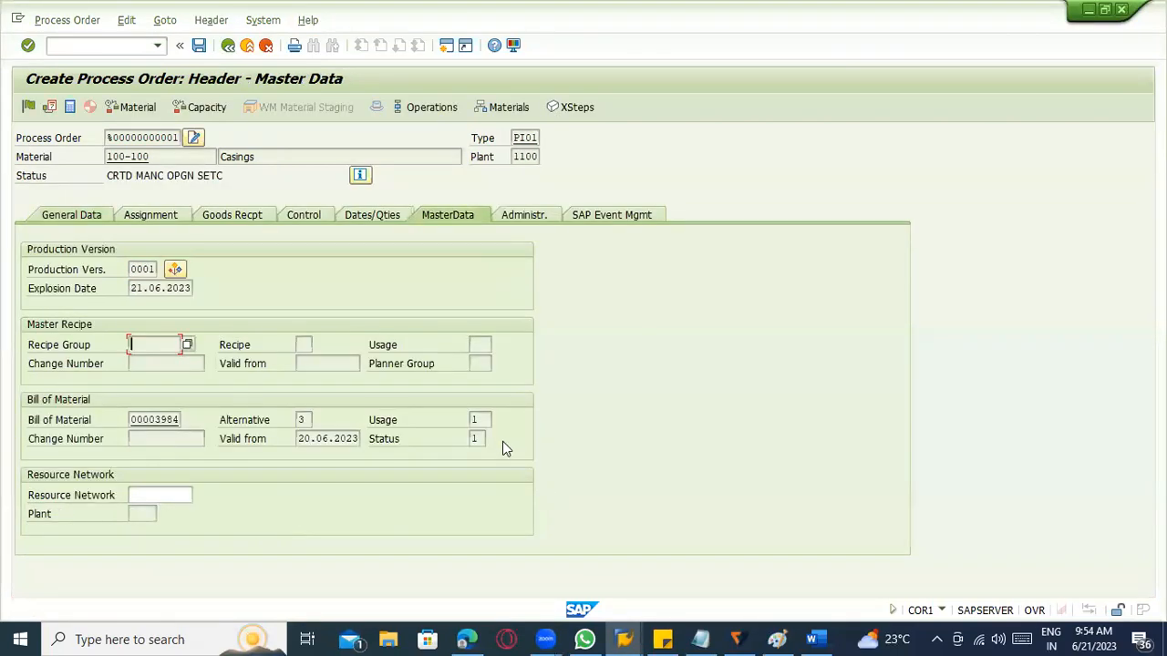
pyautogui.click(303, 419)
pyautogui.click(507, 106)
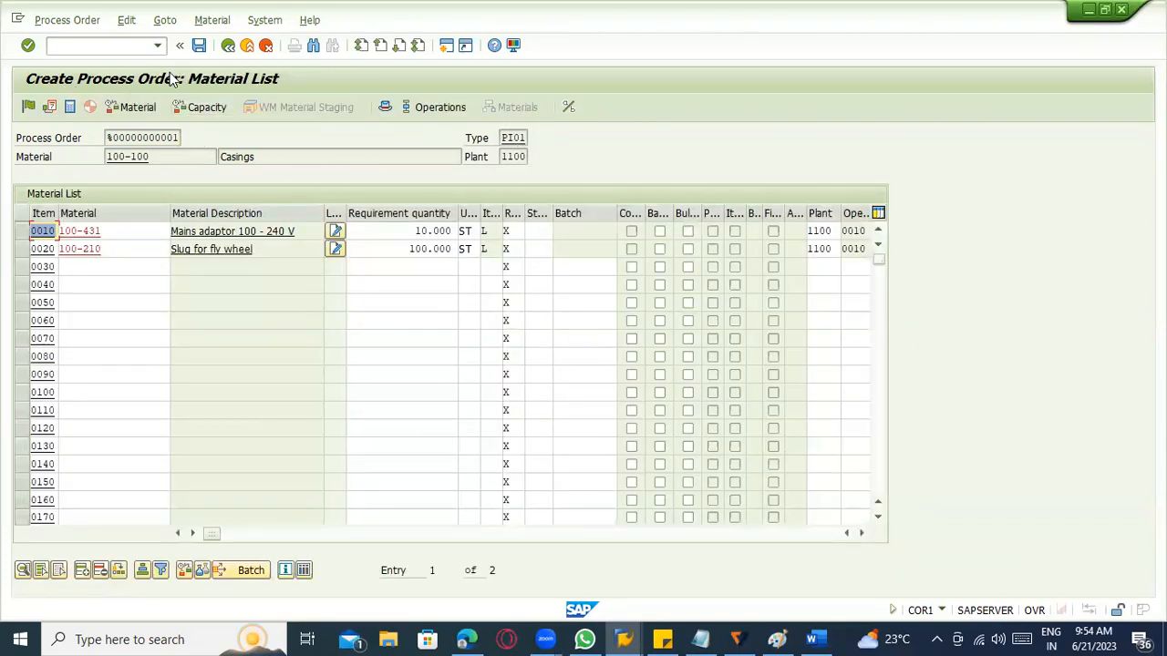
# Release the process order despite the non-availability of material.
pyautogui.click(49, 107)
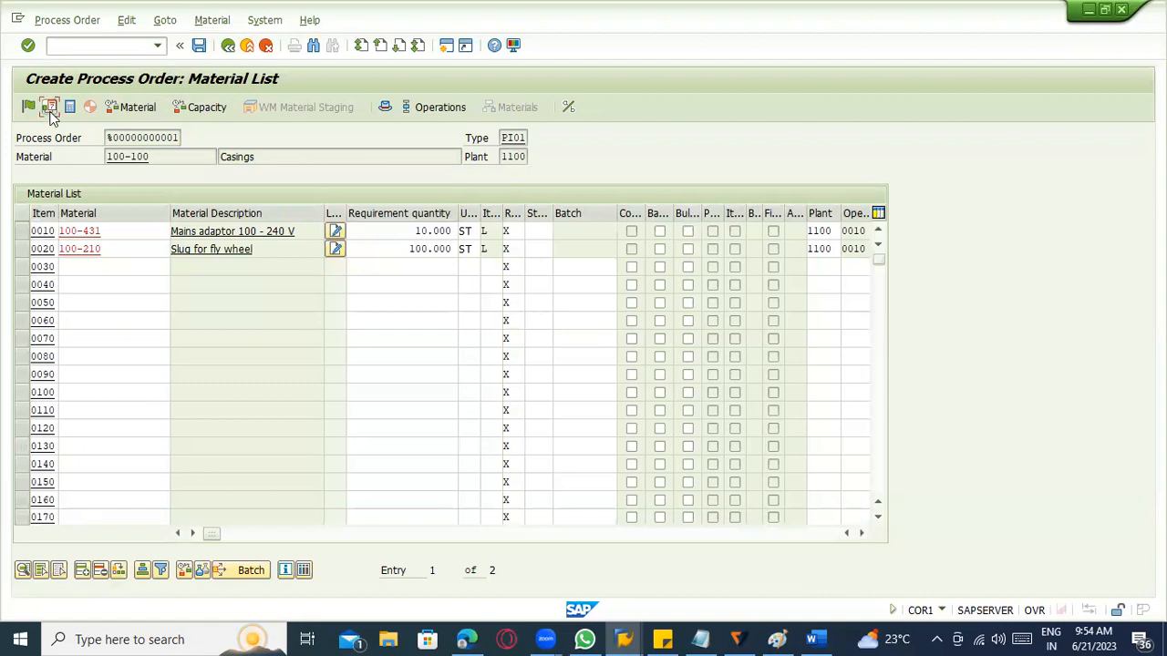
pyautogui.click(32, 110)
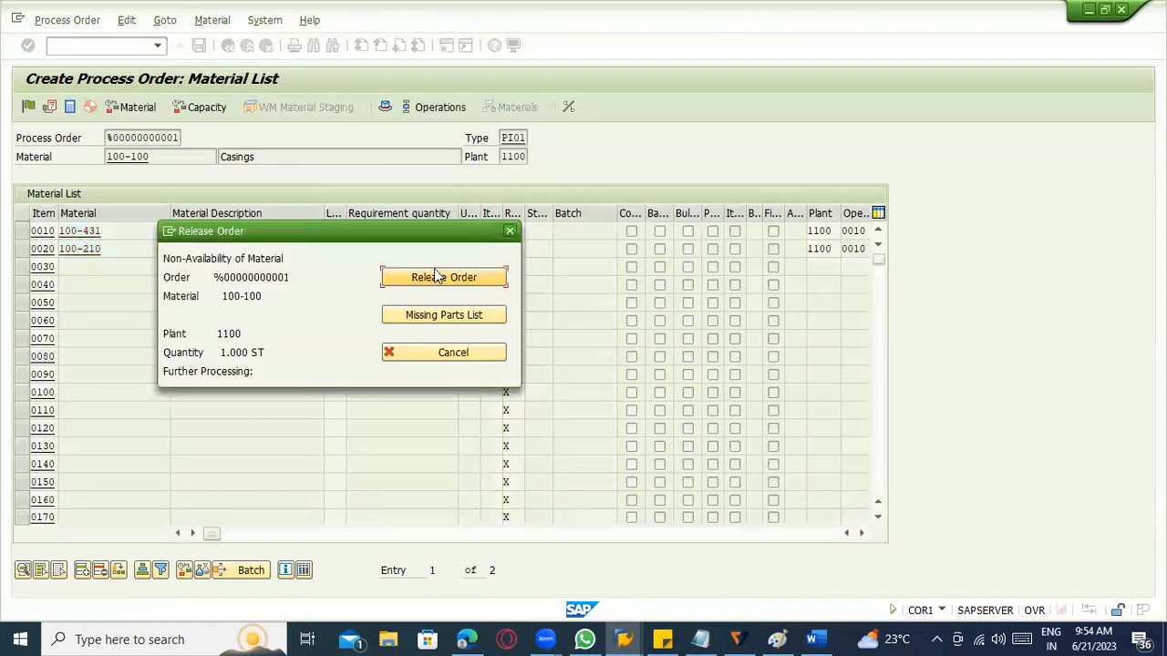
pyautogui.click(440, 278)
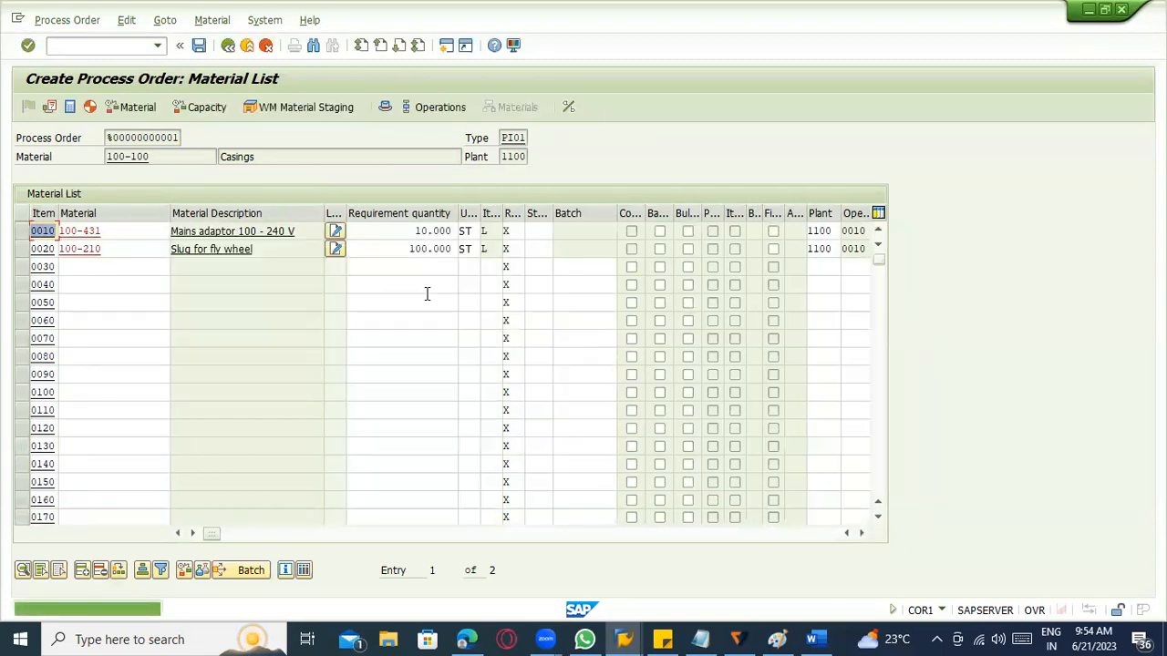
# Run the material availability check from the order header and examine the missing parts 100-210 and 100-431.
pyautogui.click(124, 21)
pyautogui.moveTo(212, 21)
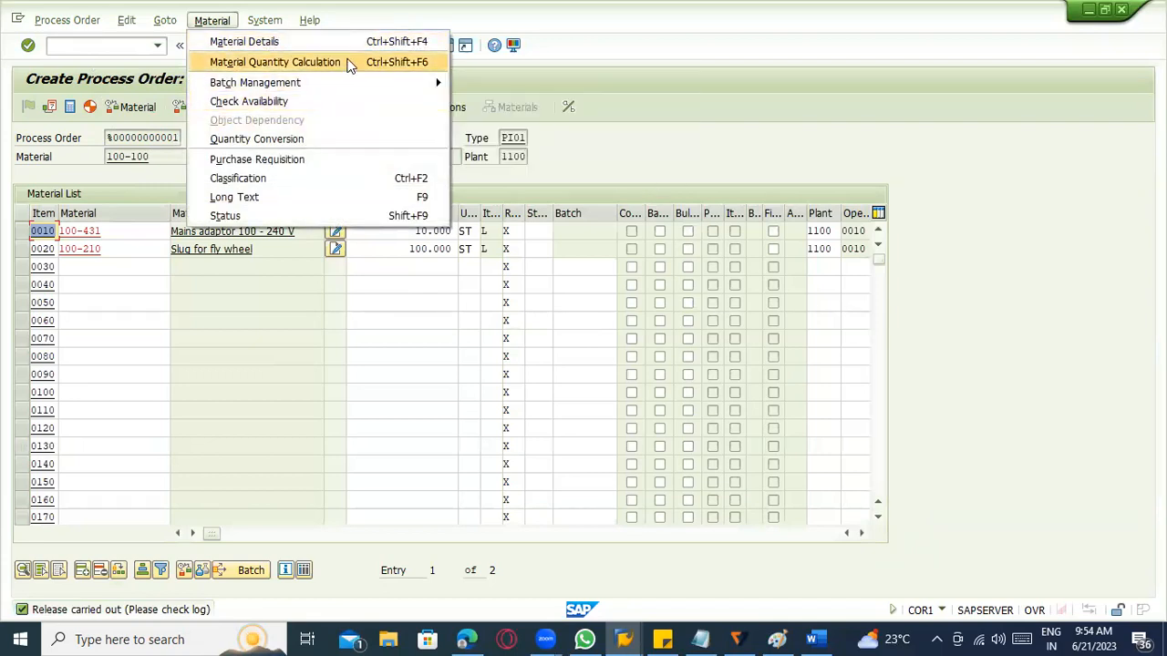
pyautogui.click(631, 138)
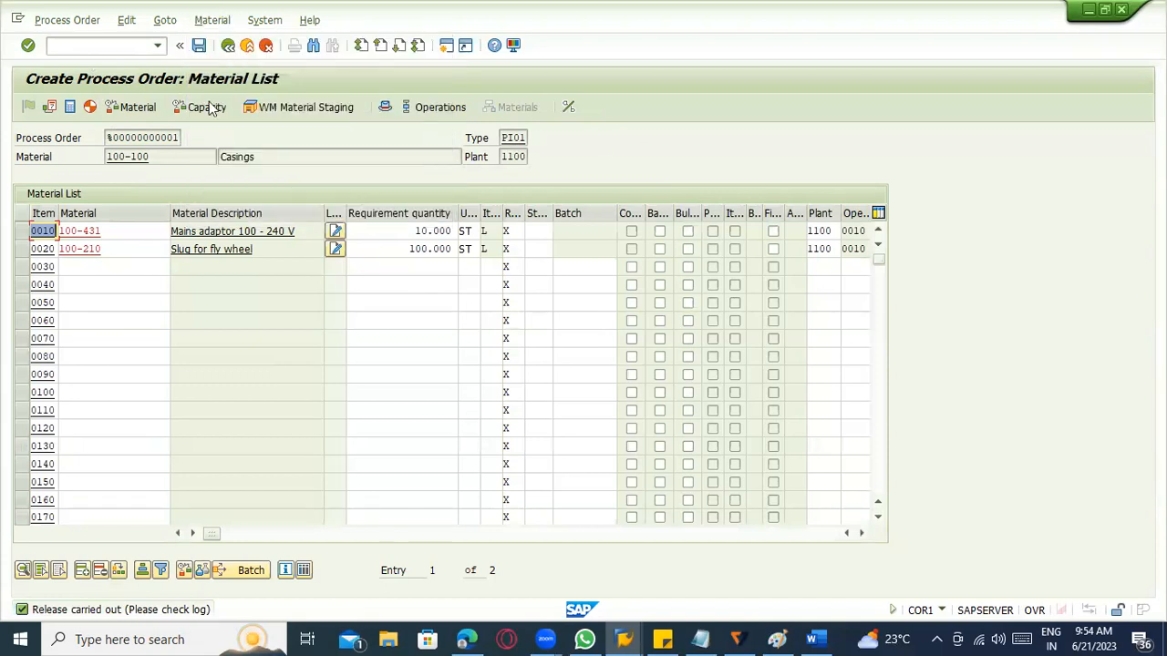
pyautogui.click(224, 49)
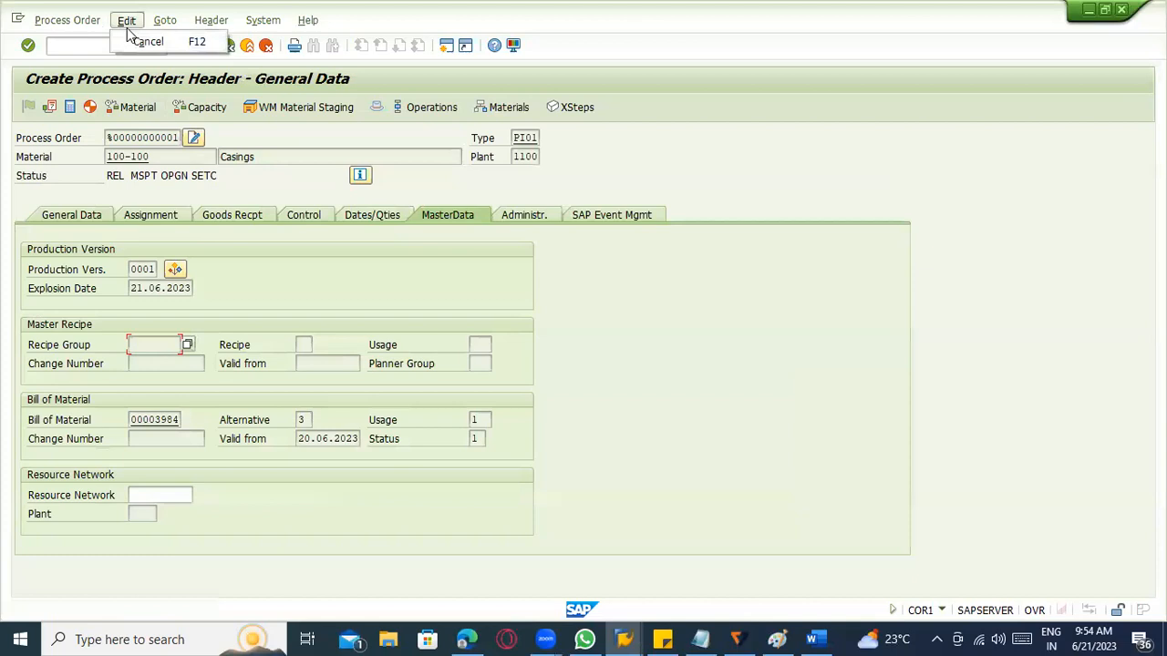
pyautogui.click(140, 107)
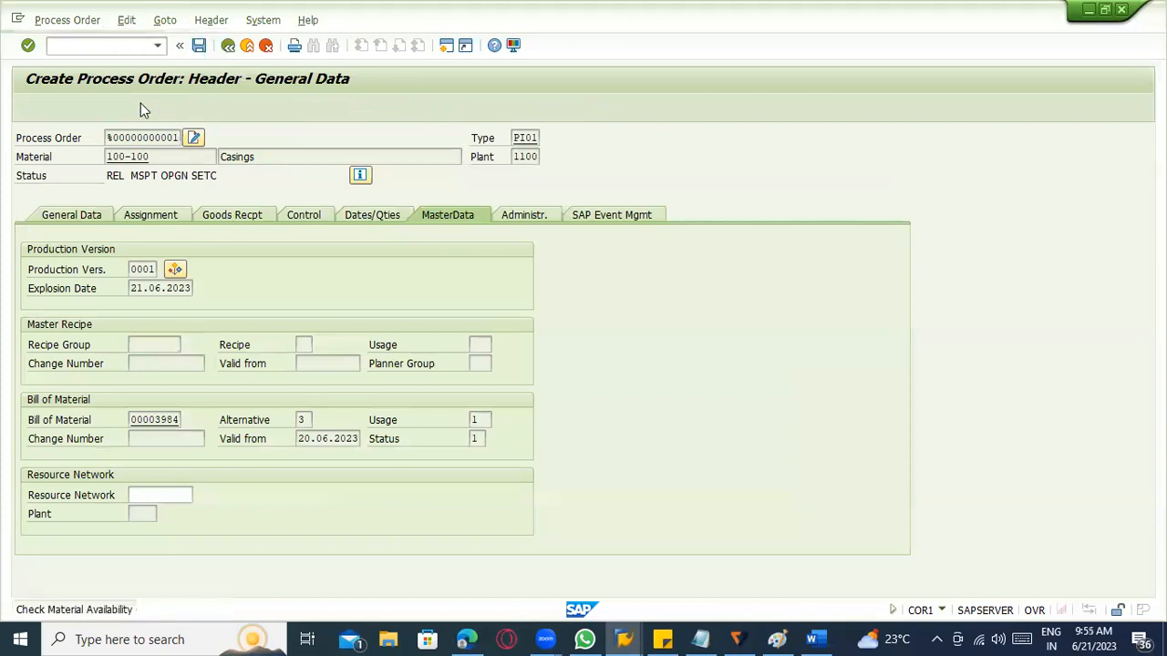
pyautogui.click(351, 258)
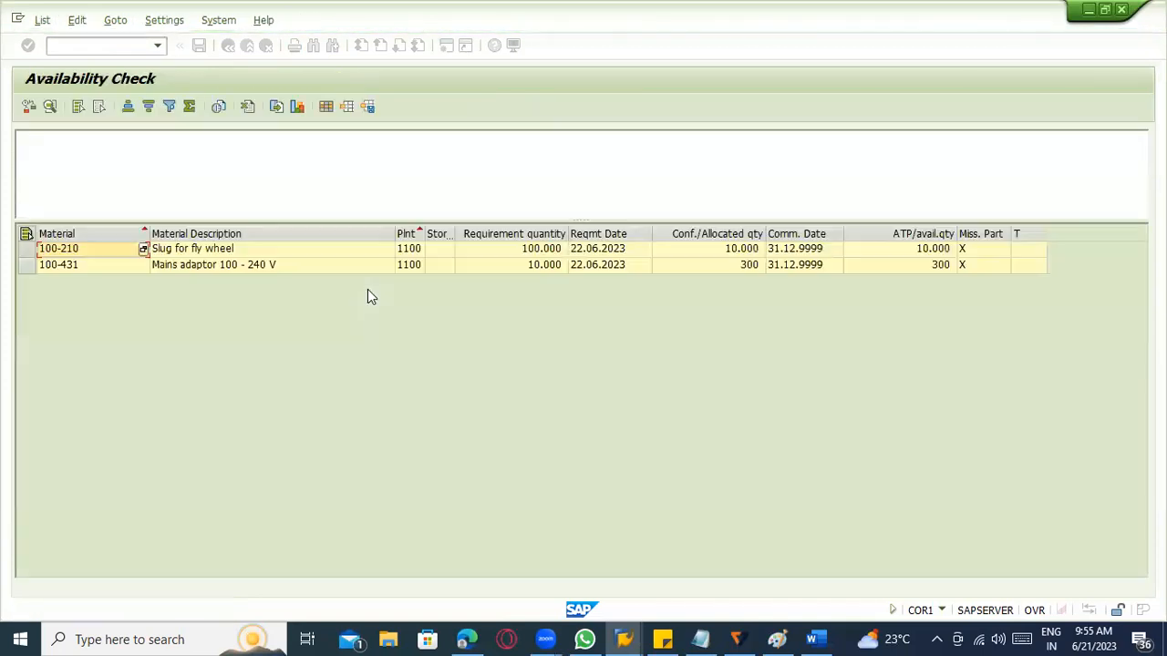
pyautogui.click(253, 252)
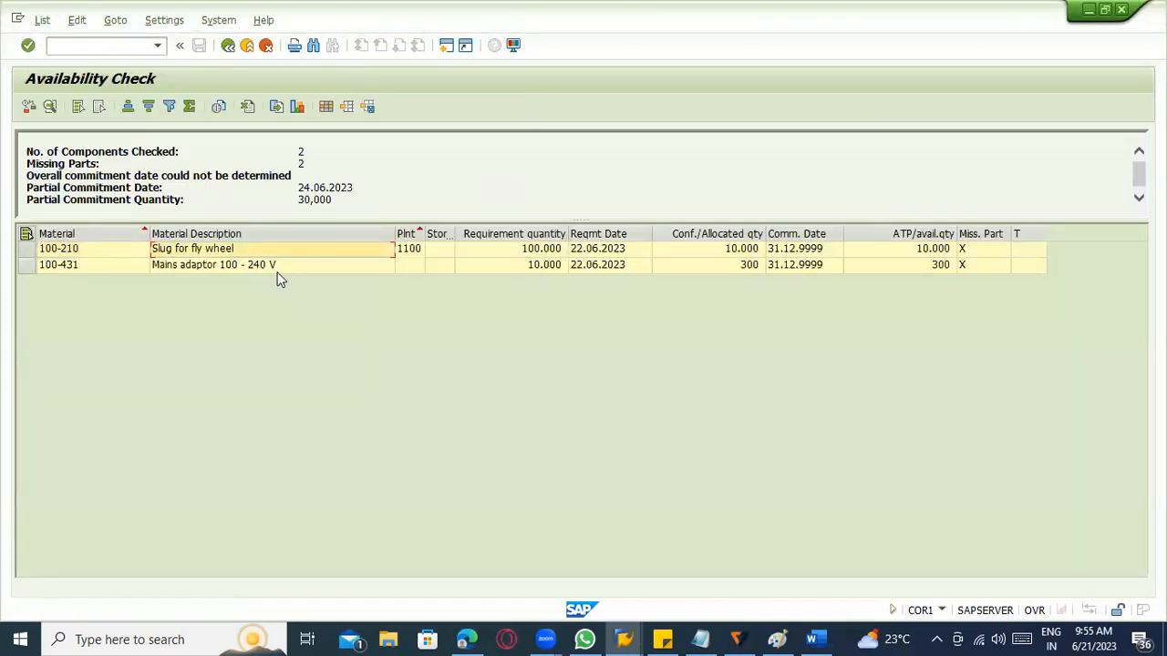
pyautogui.click(277, 269)
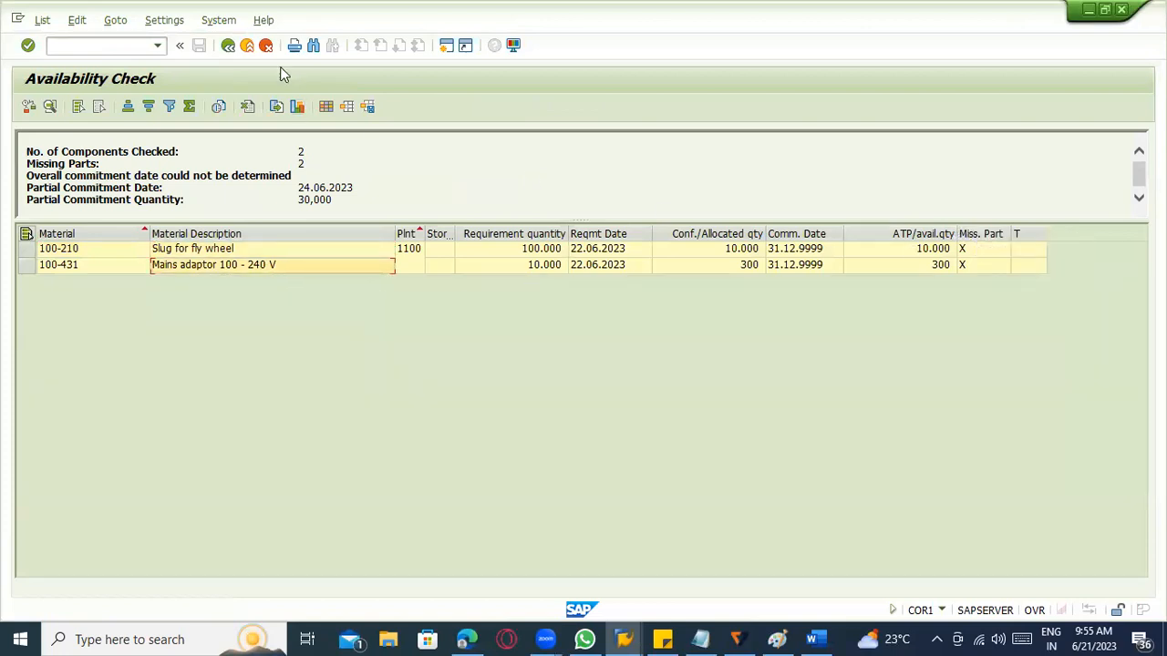
pyautogui.click(228, 48)
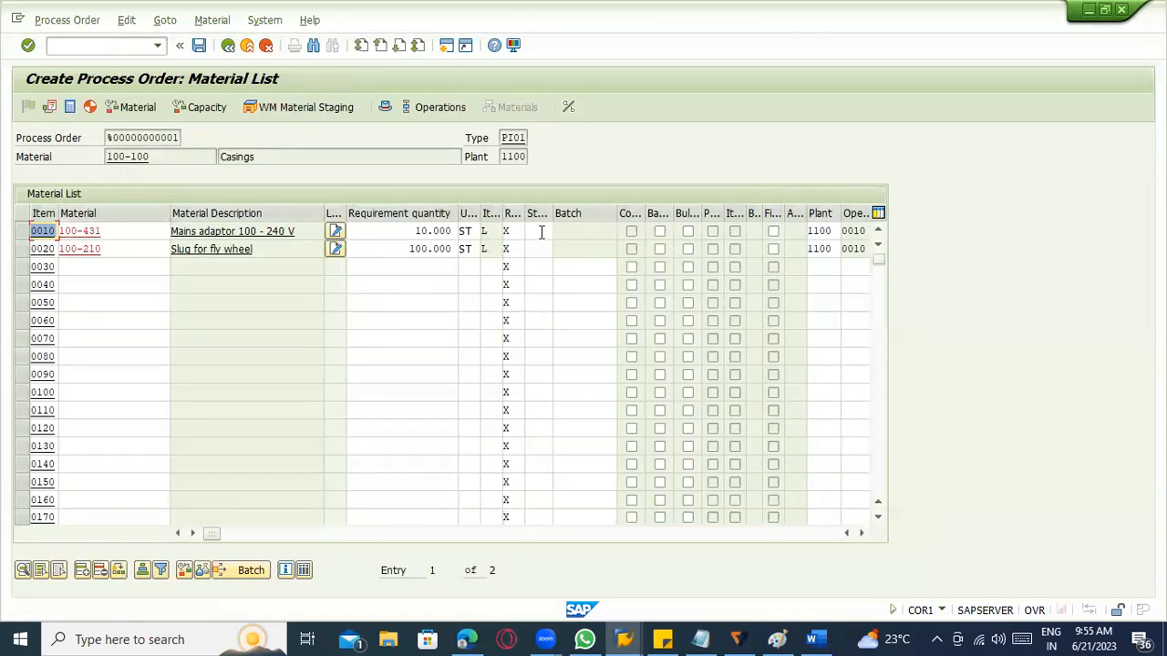
# Assign storage location 0001 to components 100-431 and 100-210 in the material list.
pyautogui.click(533, 230)
pyautogui.write('0001')
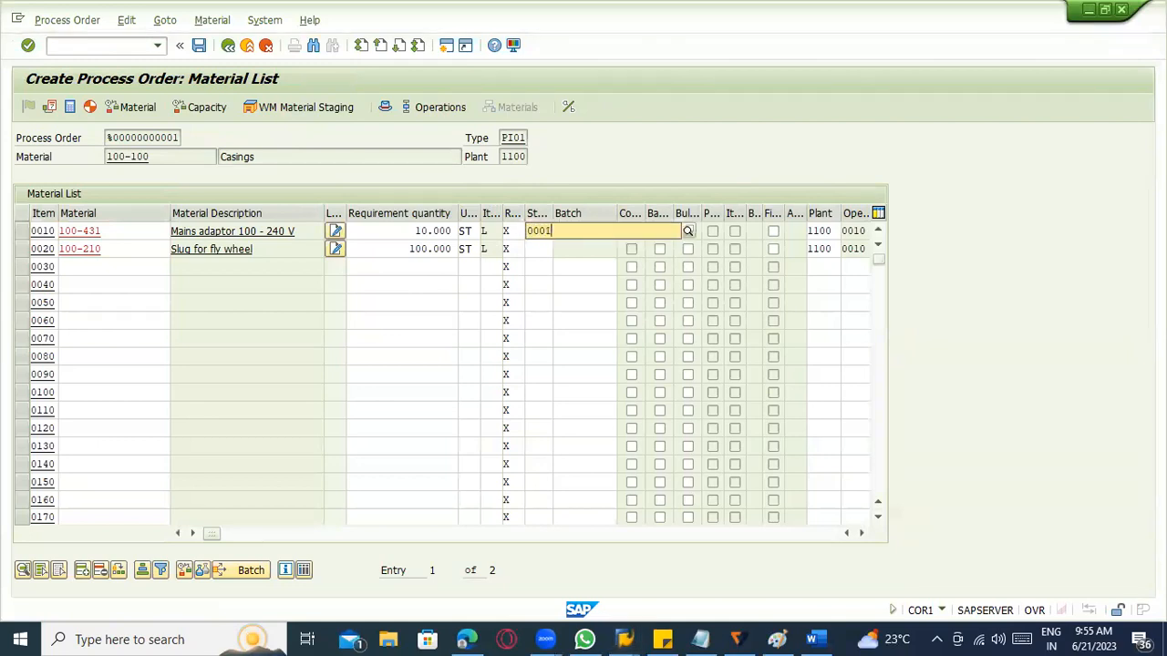
pyautogui.press('Return')
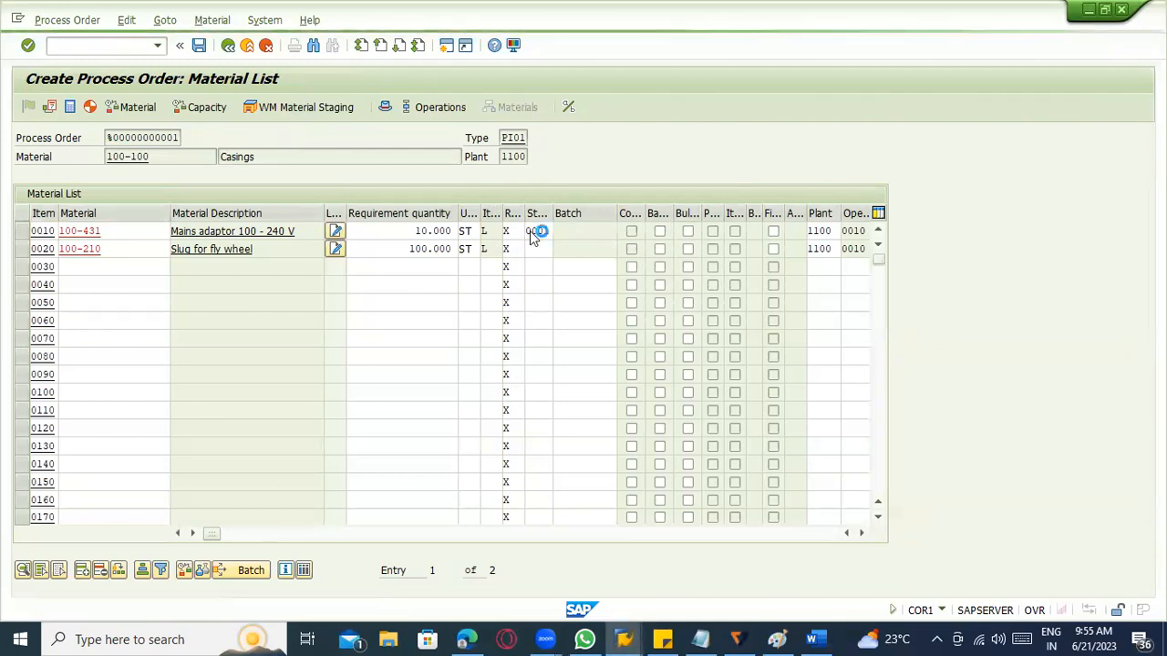
pyautogui.click(541, 247)
pyautogui.write('0001')
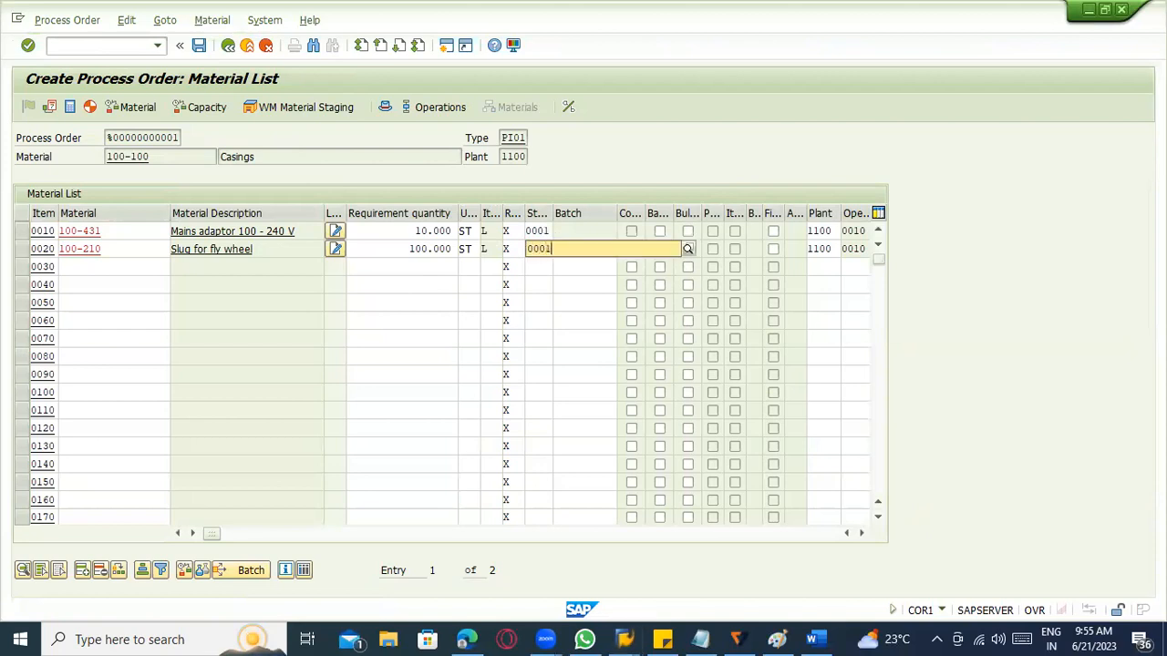
pyautogui.press('Return')
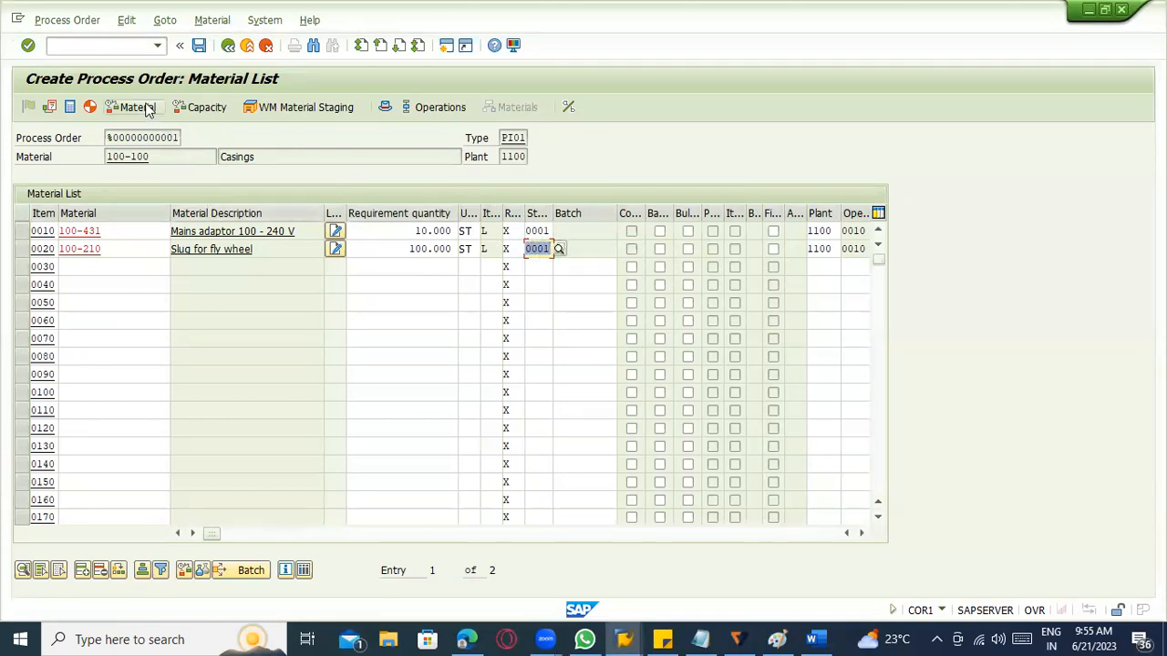
# Run the availability check for component 100-431 and examine its open quantity and confirmed quantities.
pyautogui.click(188, 573)
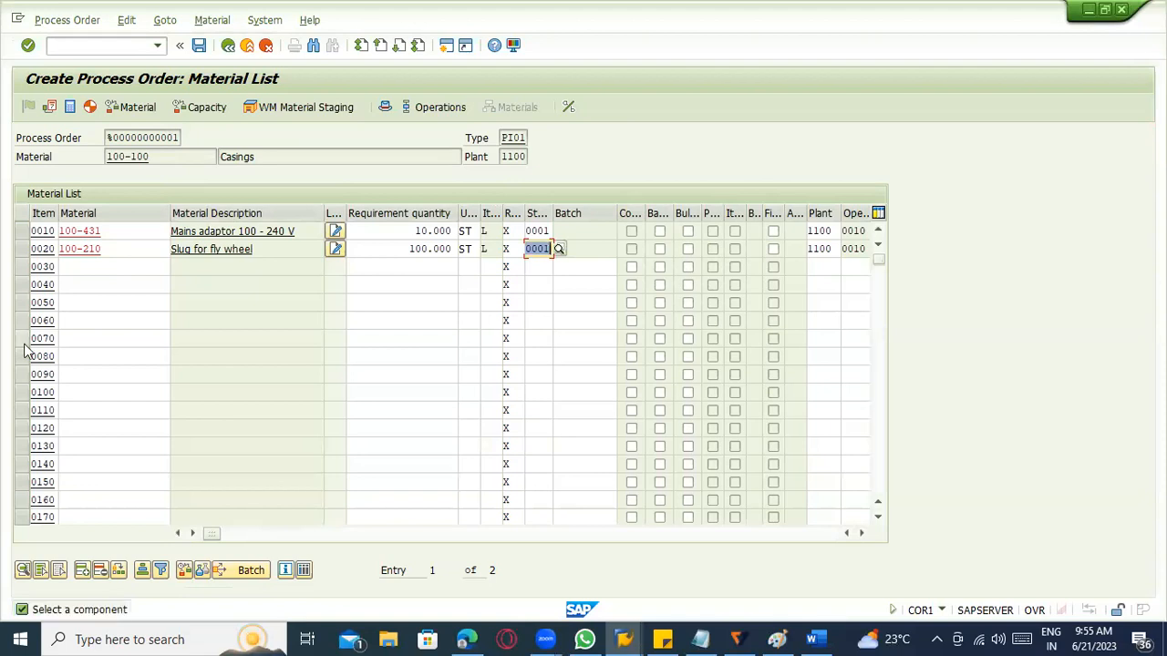
pyautogui.click(28, 230)
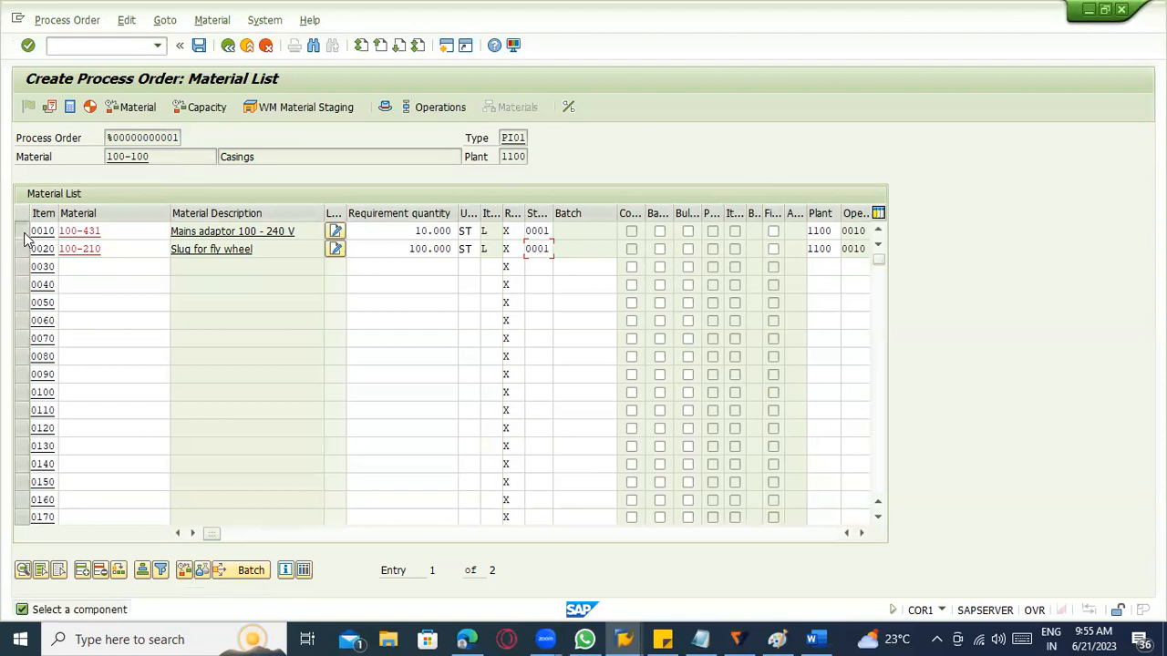
pyautogui.click(184, 571)
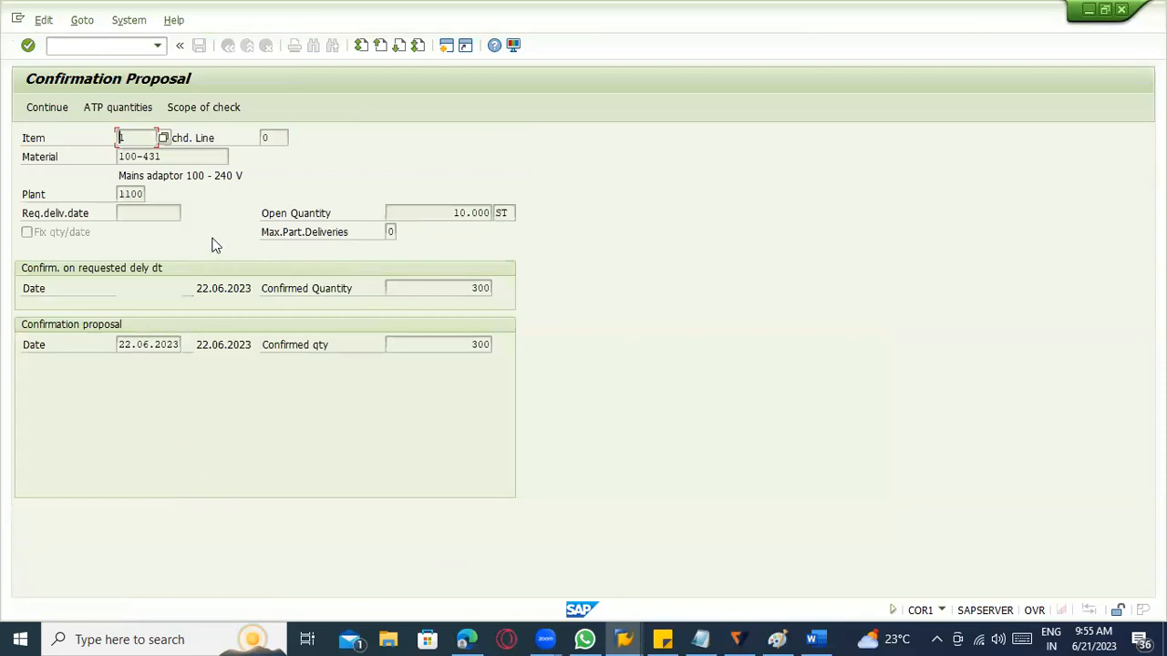
pyautogui.click(435, 213)
pyautogui.moveTo(441, 290); pyautogui.dragTo(502, 289)
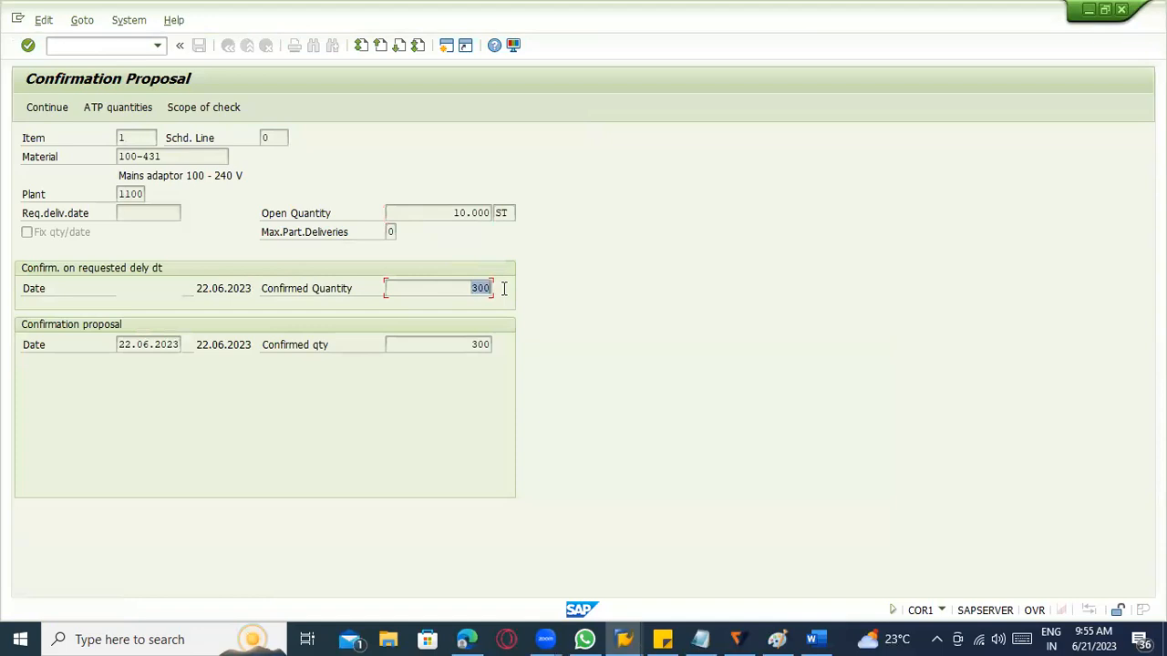
pyautogui.moveTo(460, 342); pyautogui.dragTo(555, 351)
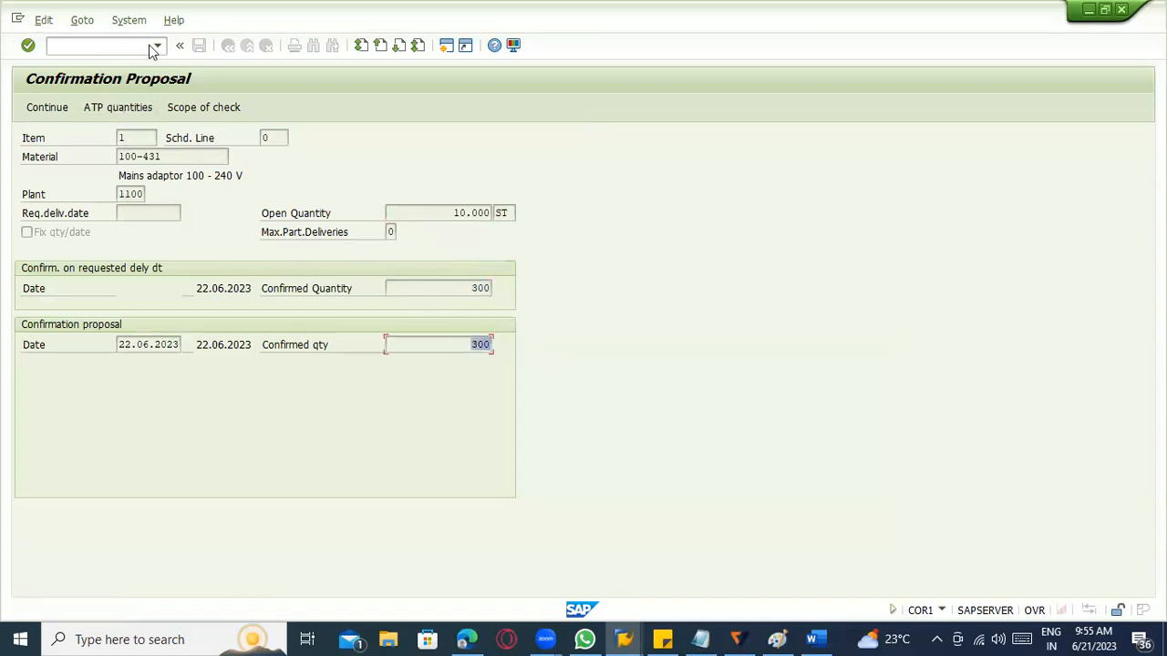
# Run the availability check for component 100-210 and examine its open quantity and confirmed quantity.
pyautogui.click(61, 106)
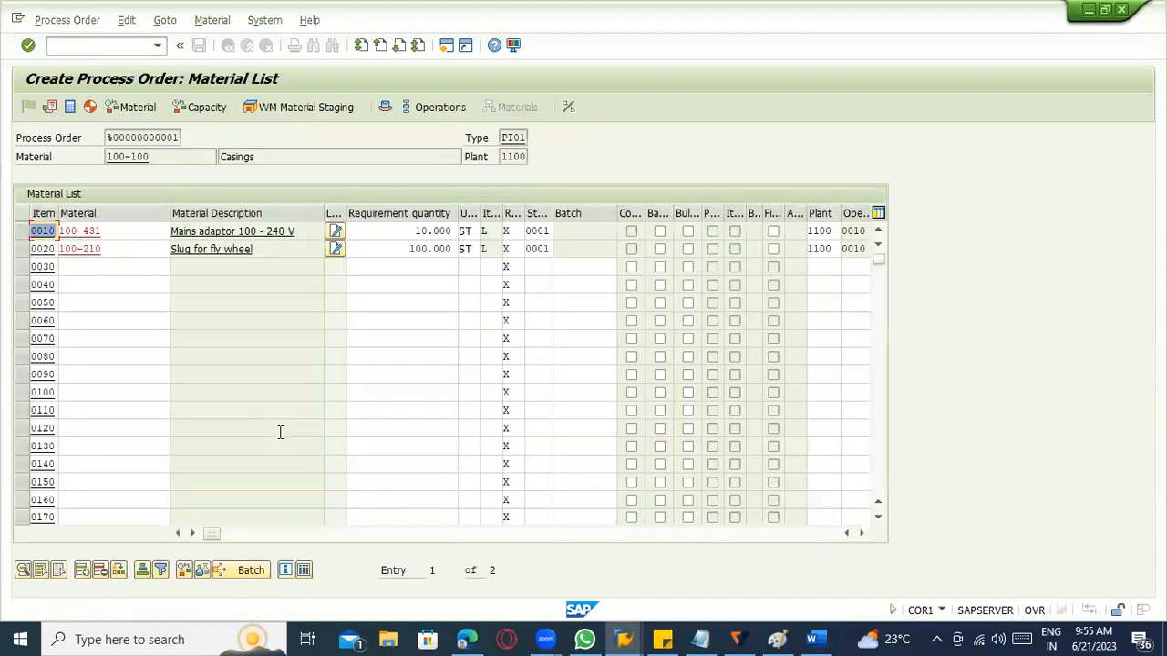
pyautogui.click(21, 250)
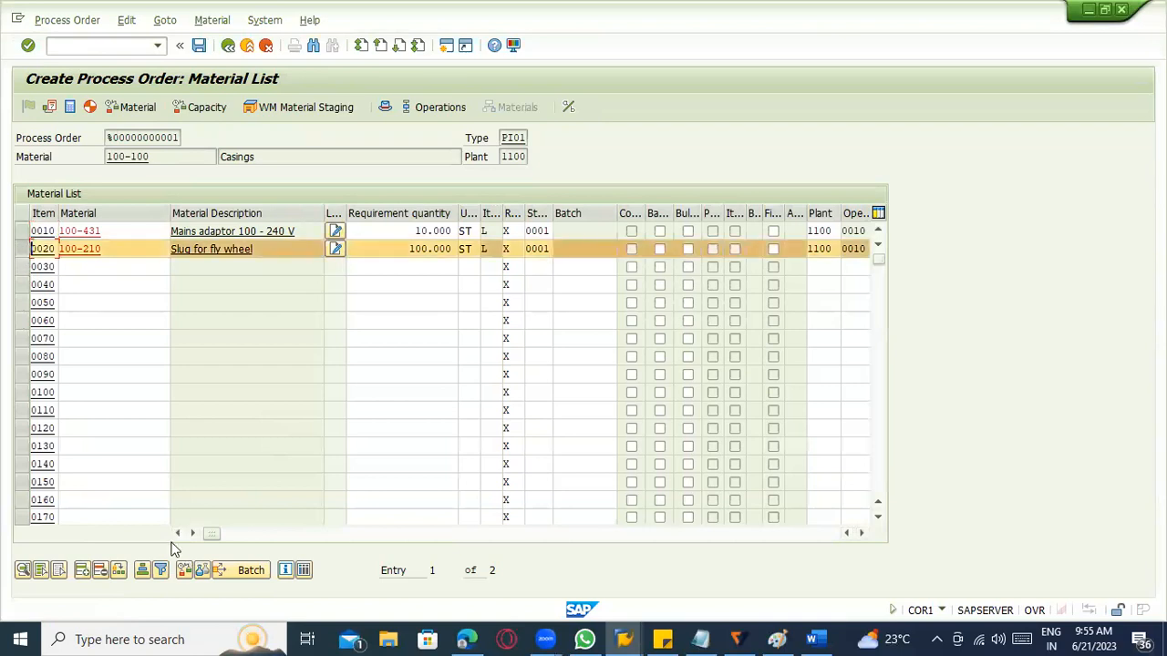
pyautogui.click(197, 572)
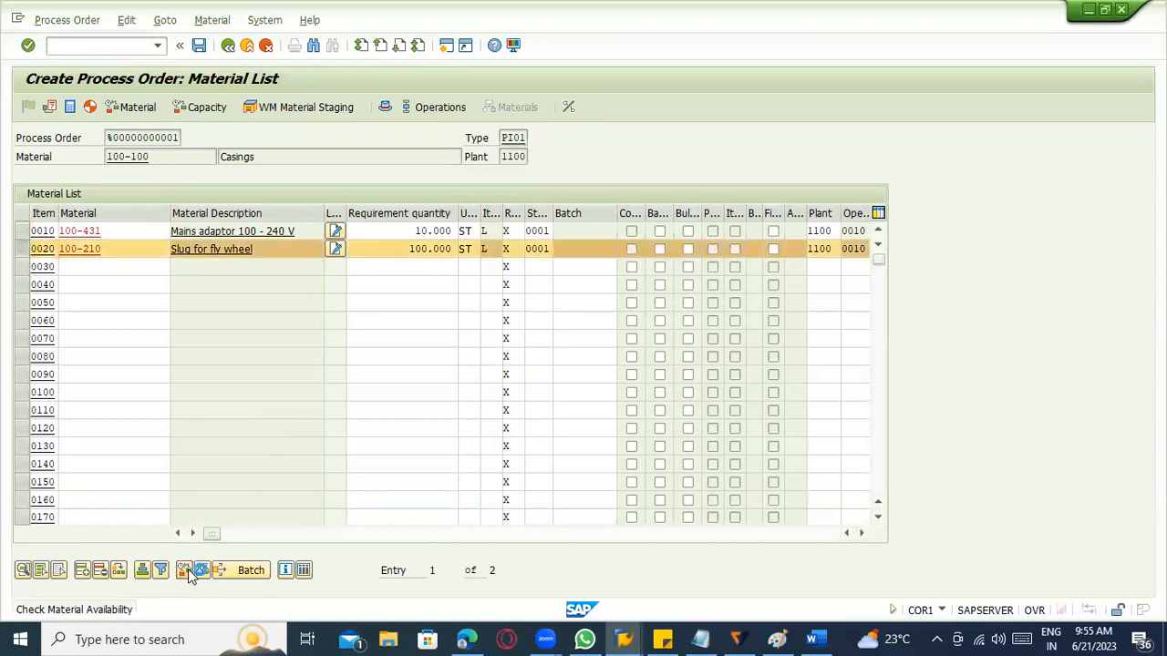
pyautogui.moveTo(429, 215); pyautogui.dragTo(536, 224)
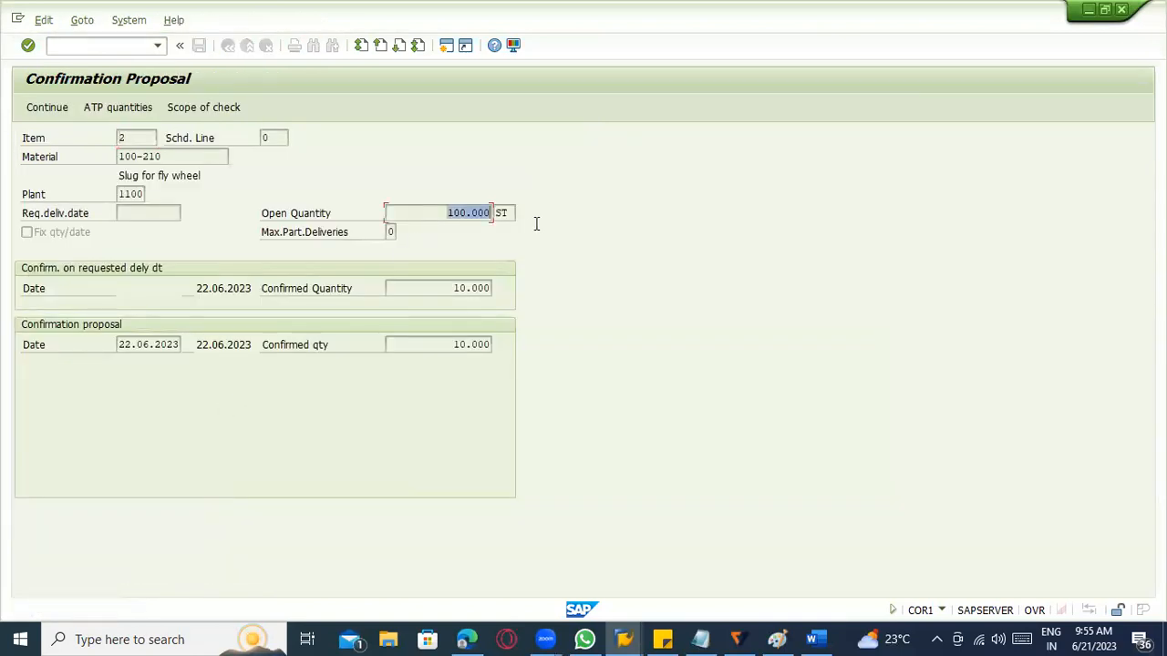
pyautogui.moveTo(445, 290); pyautogui.dragTo(574, 300)
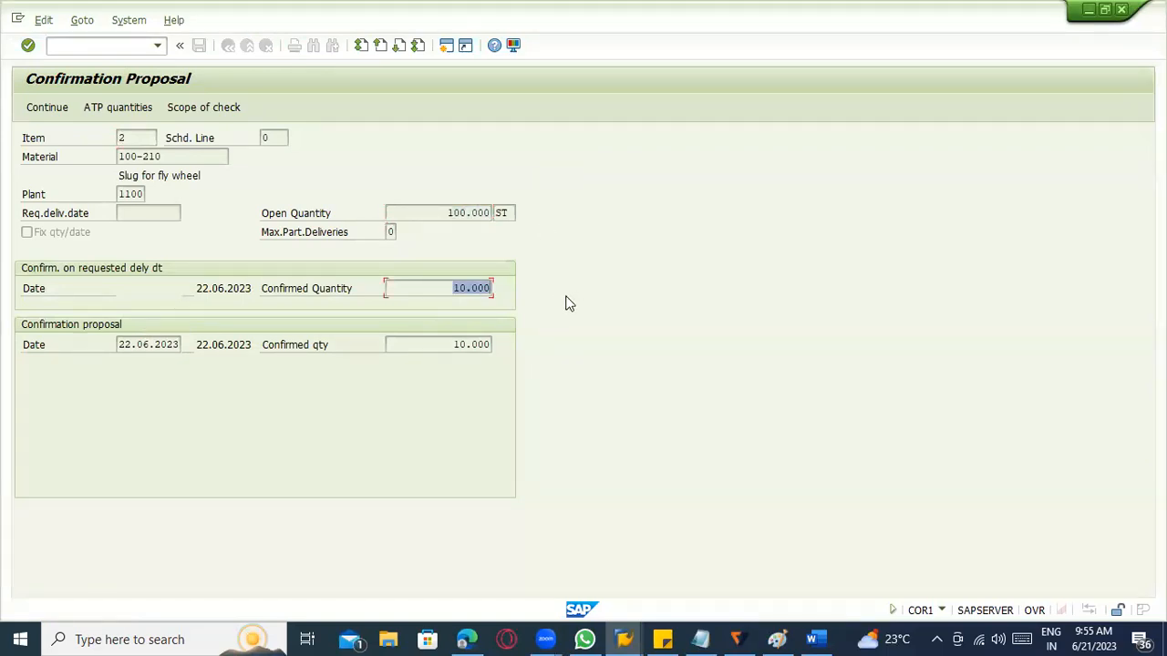
pyautogui.moveTo(446, 213); pyautogui.dragTo(594, 252)
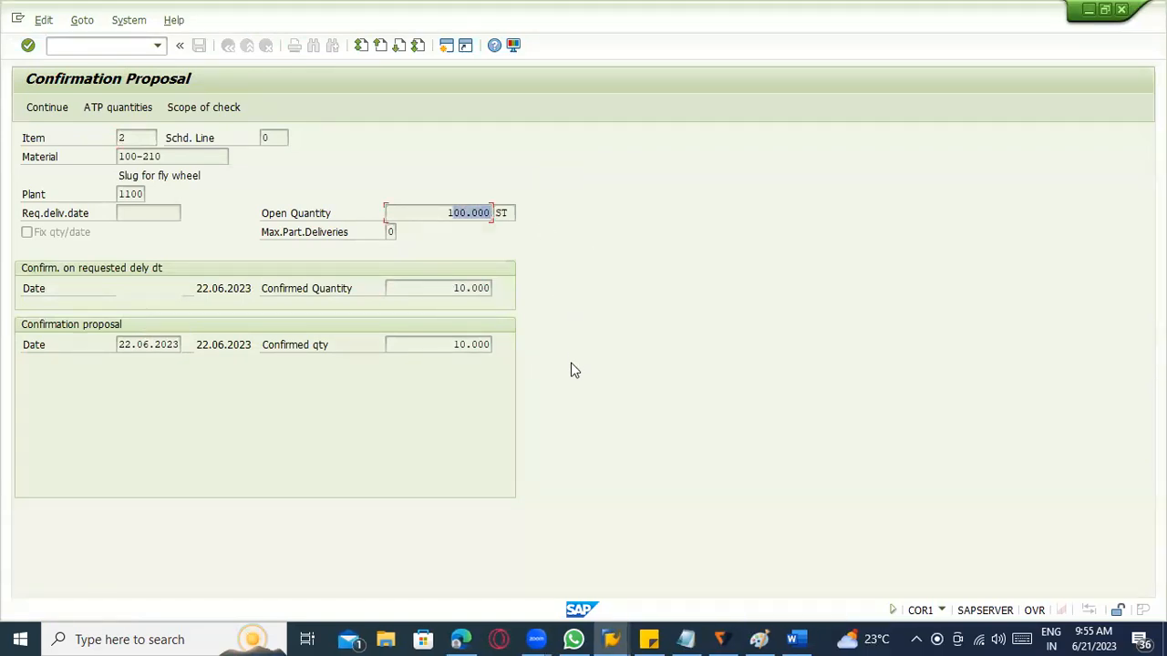
pyautogui.click(65, 106)
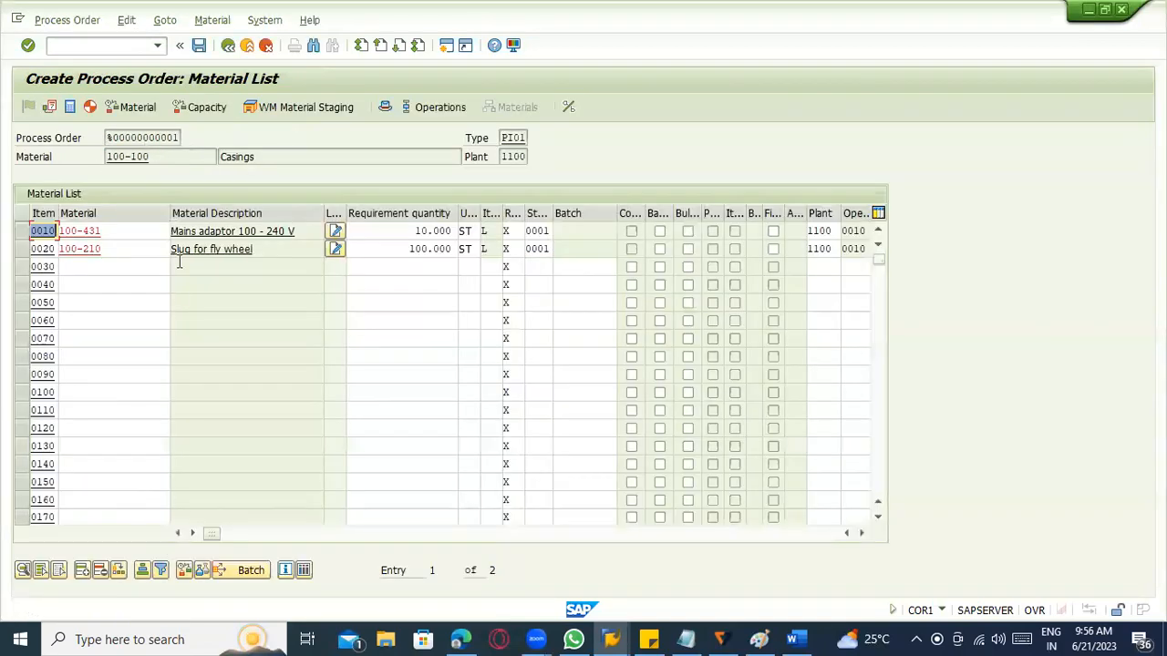
# Save the process order and execute single-item, multi-level planning in plant 1100 with transaction MD02.
pyautogui.click(199, 46)
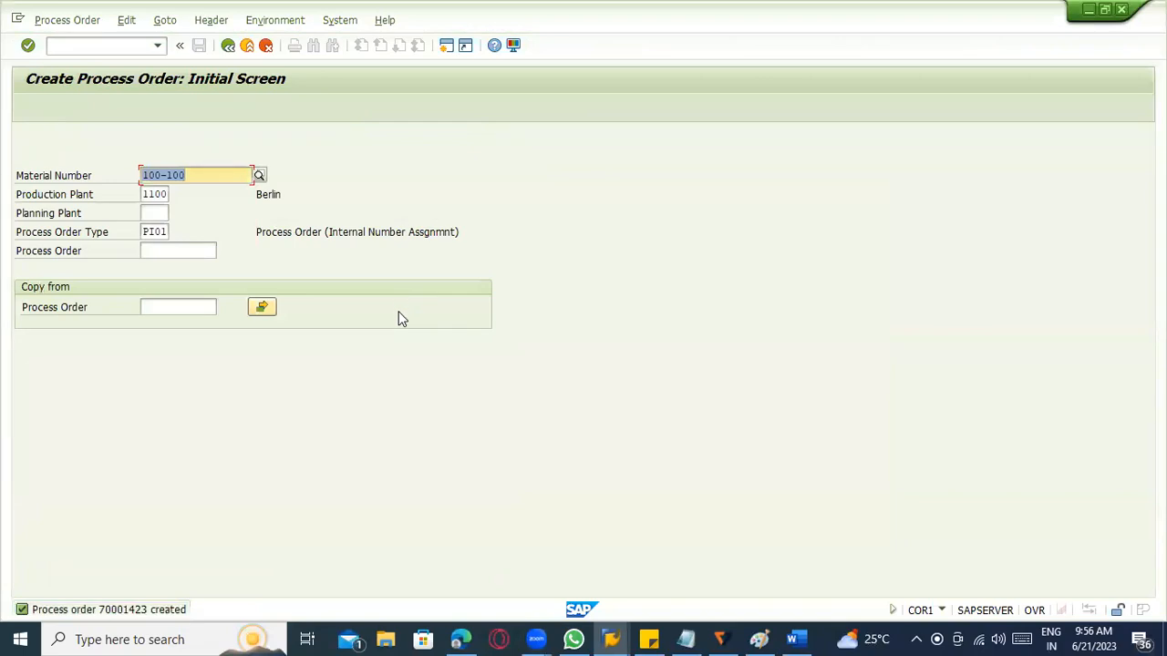
pyautogui.click(98, 46)
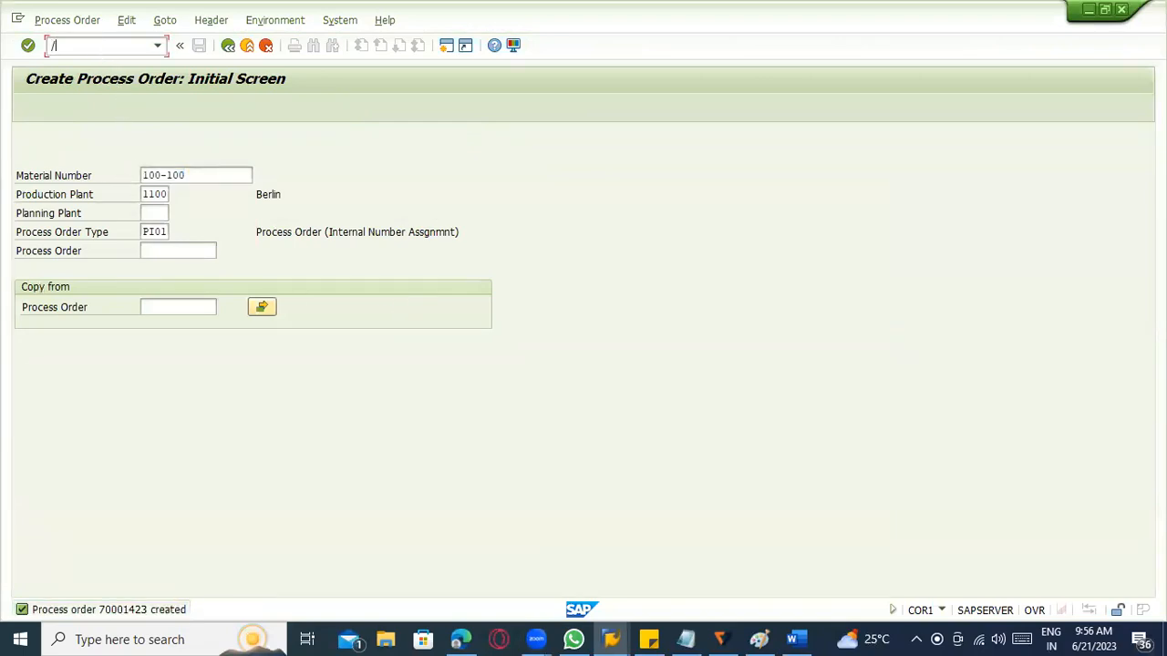
pyautogui.write('/nmd02')
pyautogui.press('Return')
pyautogui.press('Return')
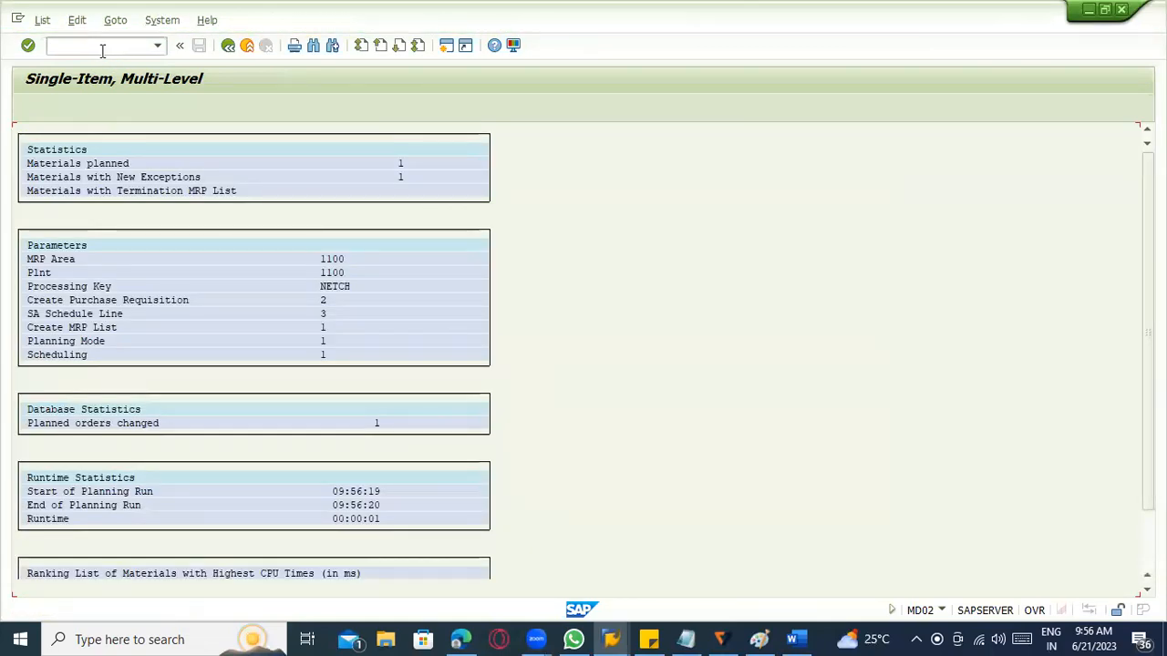
# Display the stock/requirements list for material 100-100 with transaction MD04 and view its procurement and scheduling header data.
pyautogui.click(86, 47)
pyautogui.write('/n')
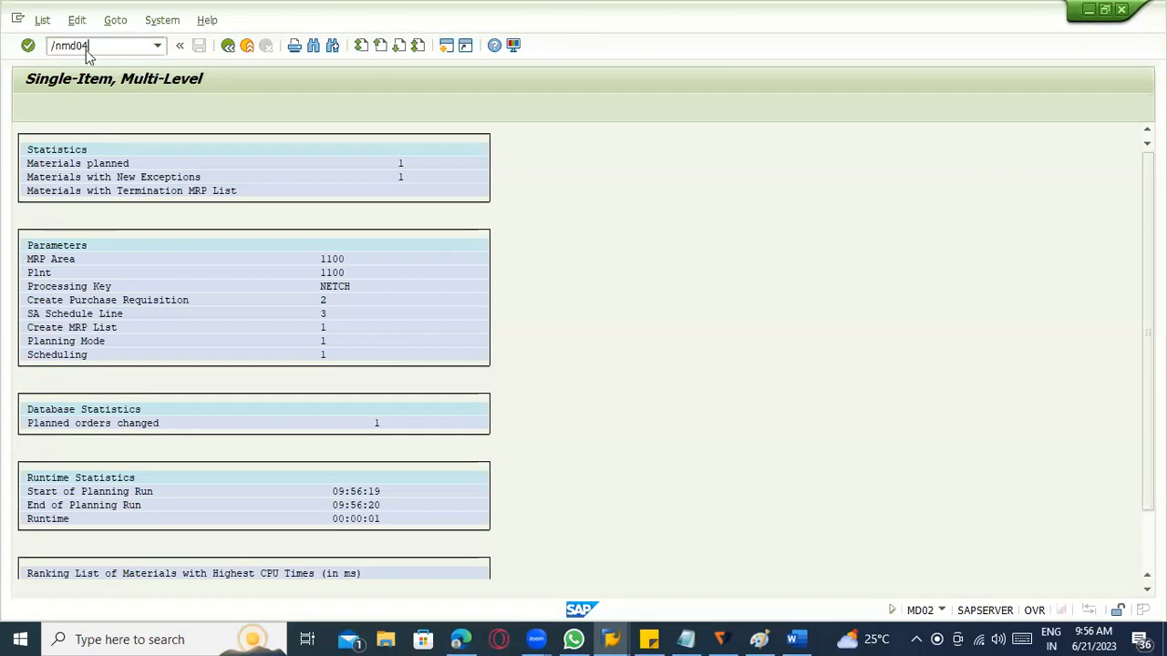
pyautogui.write('md04')
pyautogui.press('Return')
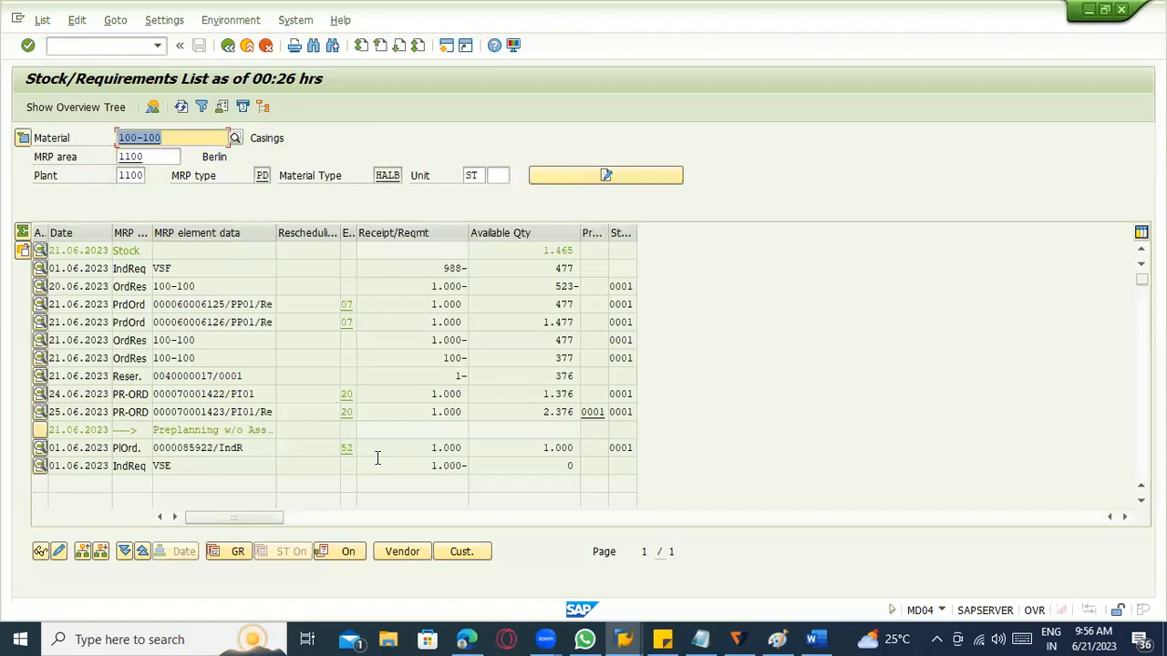
pyautogui.click(24, 136)
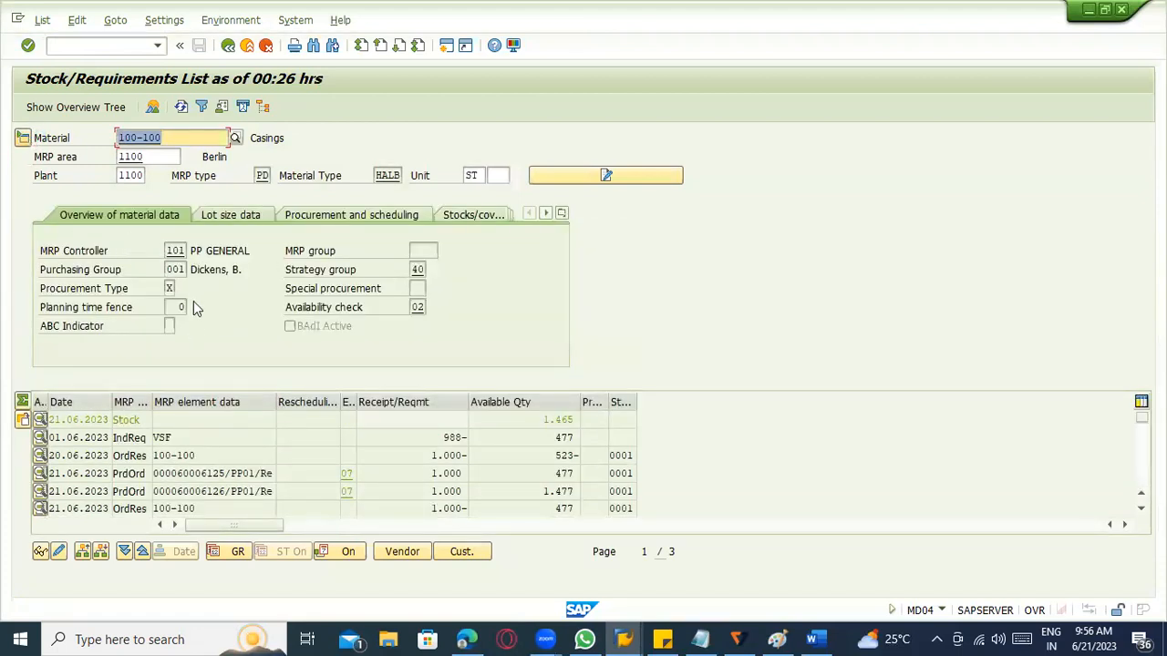
pyautogui.click(349, 217)
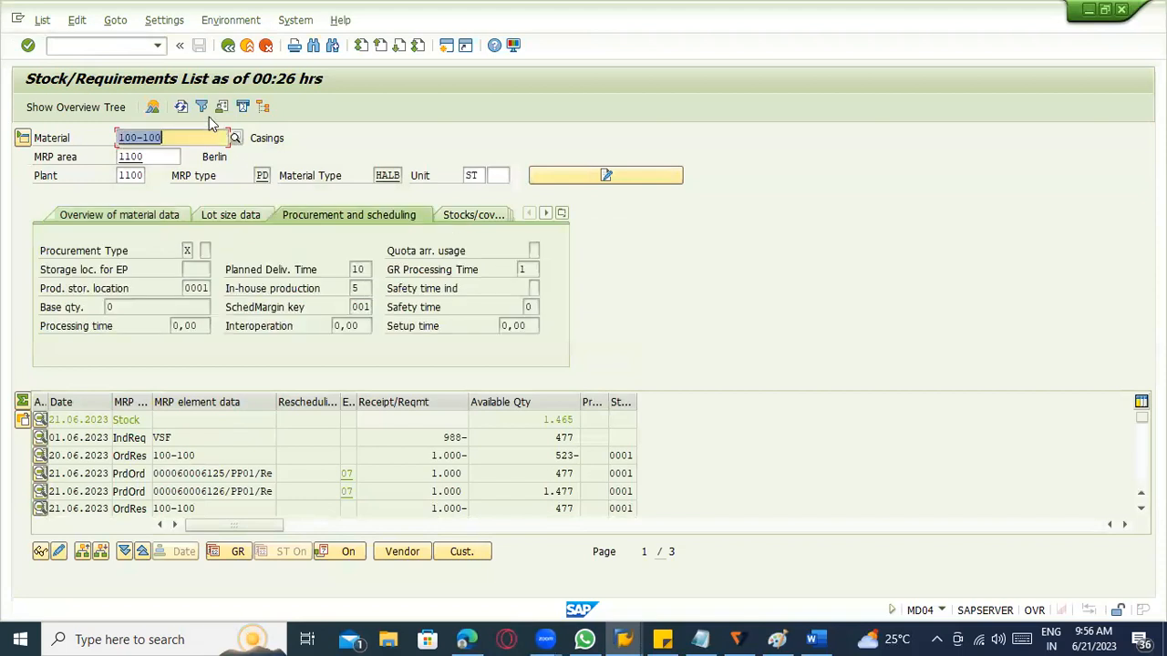
# Look through the documents linked to the material master, including the JT Direct Model original, and close the overview.
pyautogui.click(261, 108)
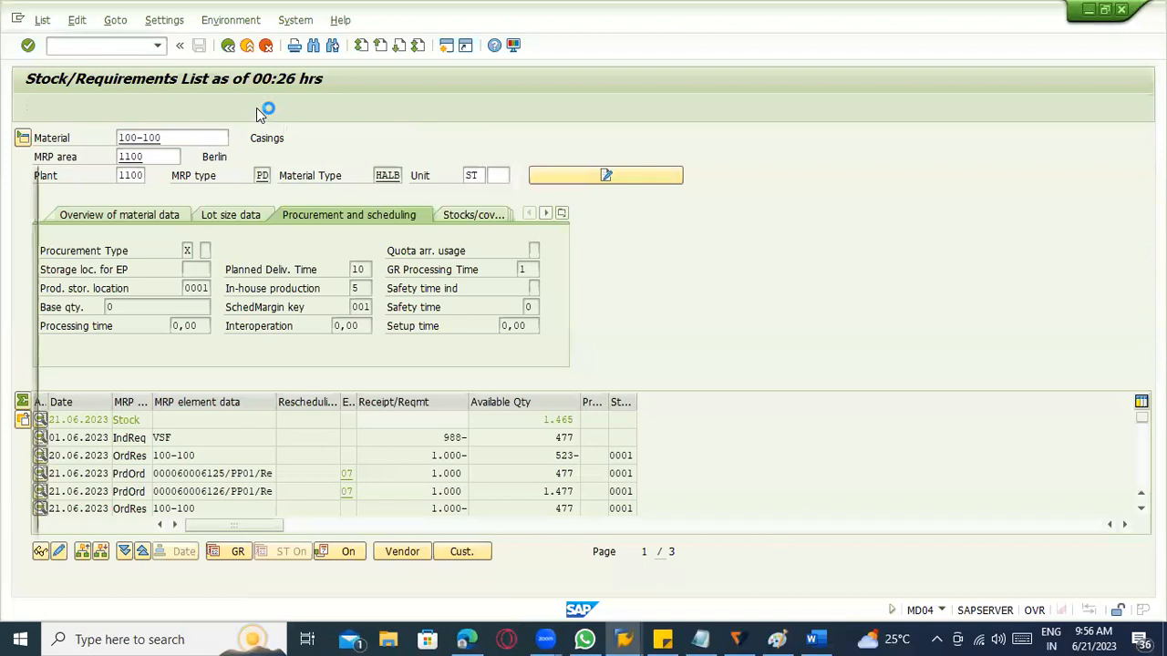
pyautogui.click(51, 219)
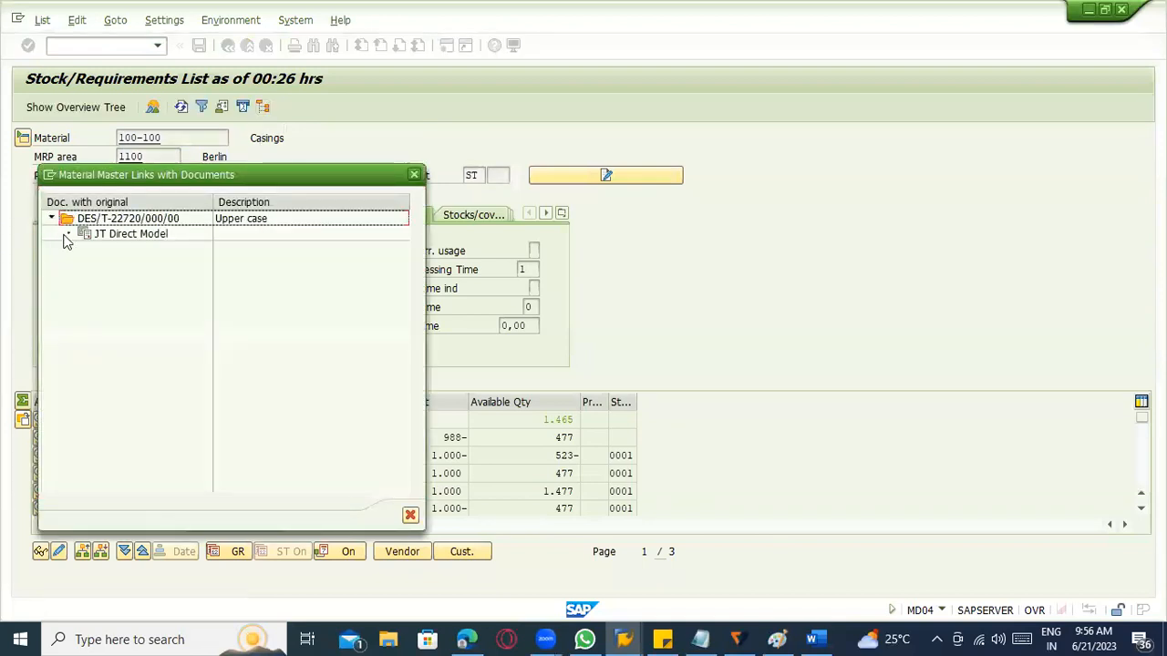
pyautogui.click(89, 237)
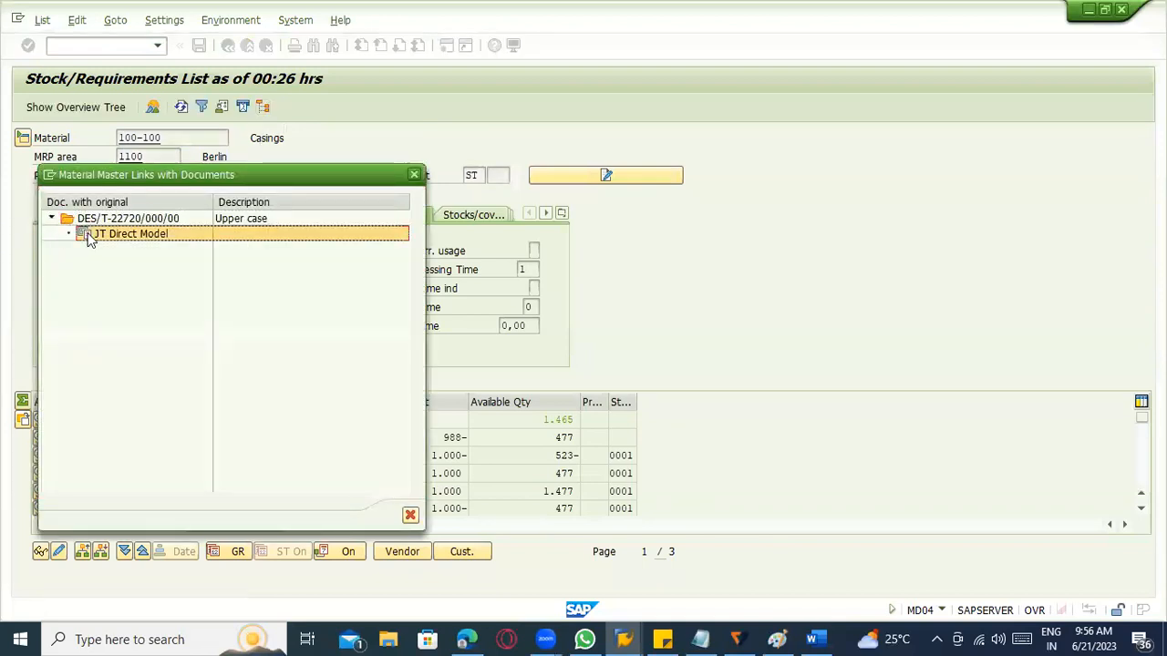
pyautogui.click(410, 515)
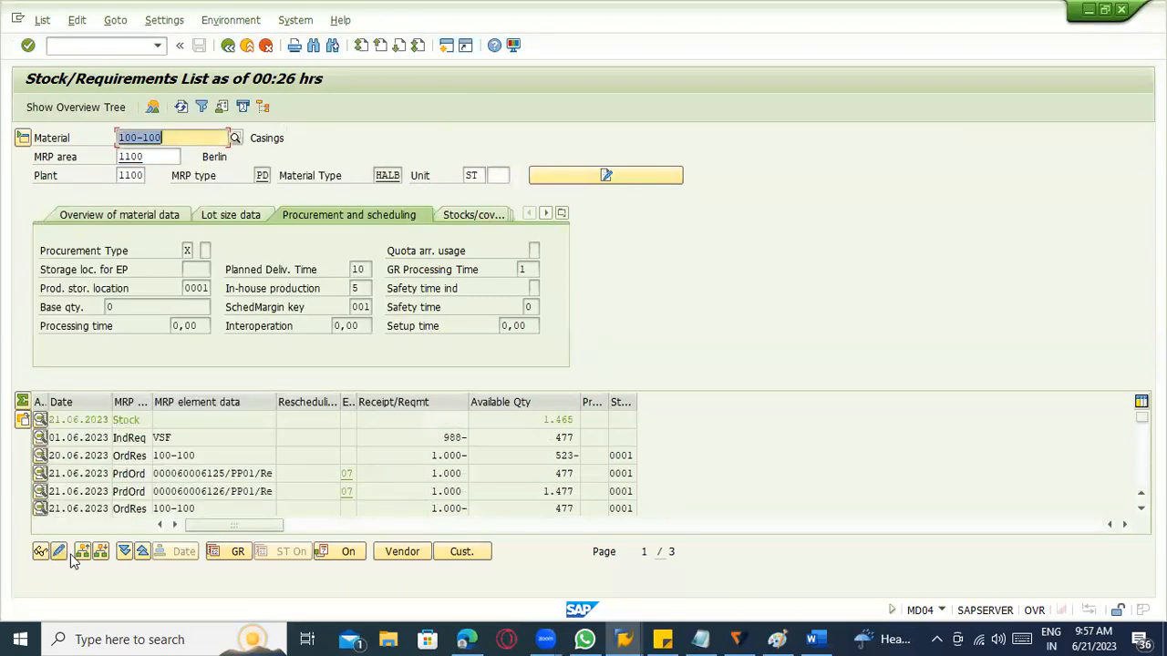
# Display the order report for the first procurement element and examine each level of its order tree.
pyautogui.click(100, 551)
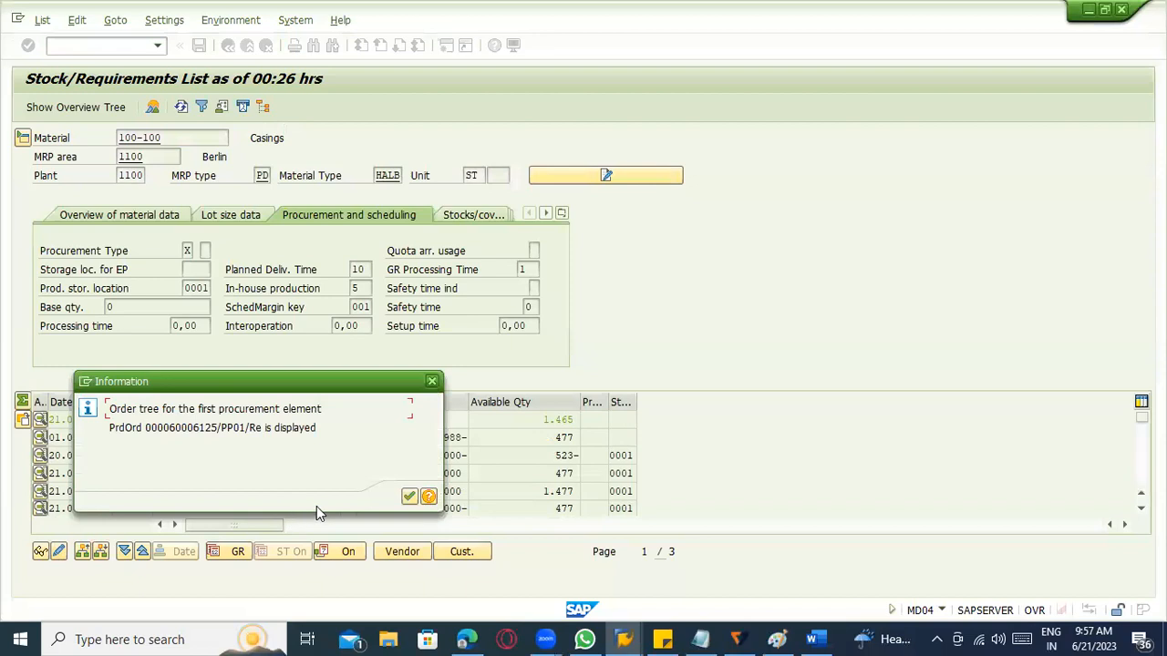
pyautogui.click(409, 499)
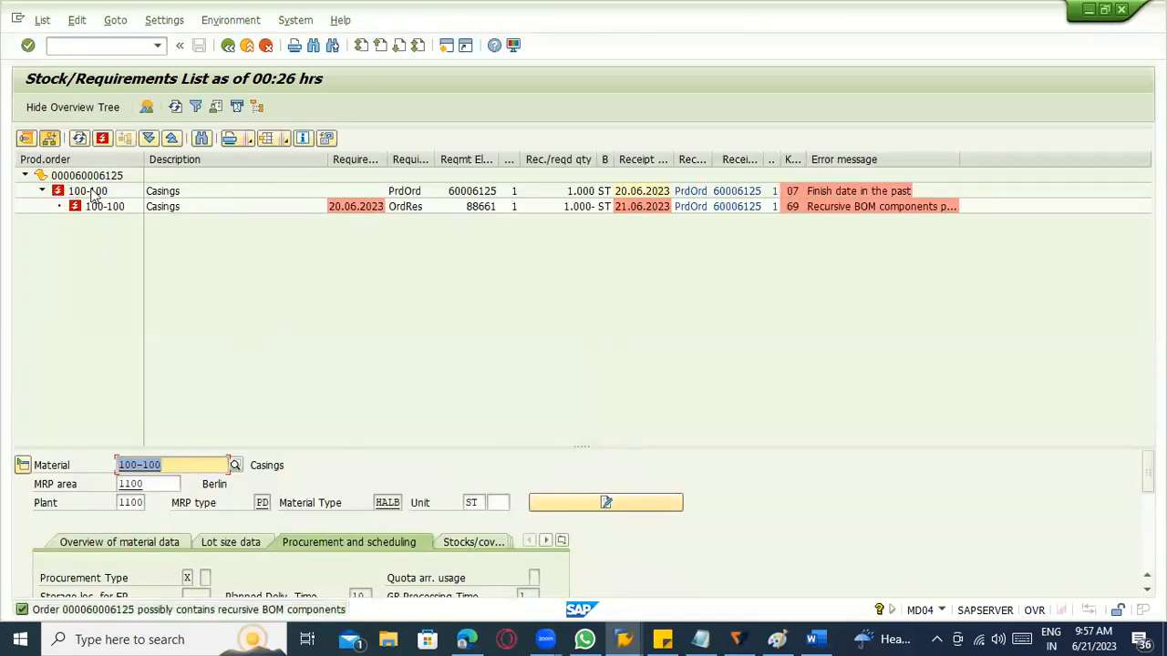
pyautogui.click(97, 180)
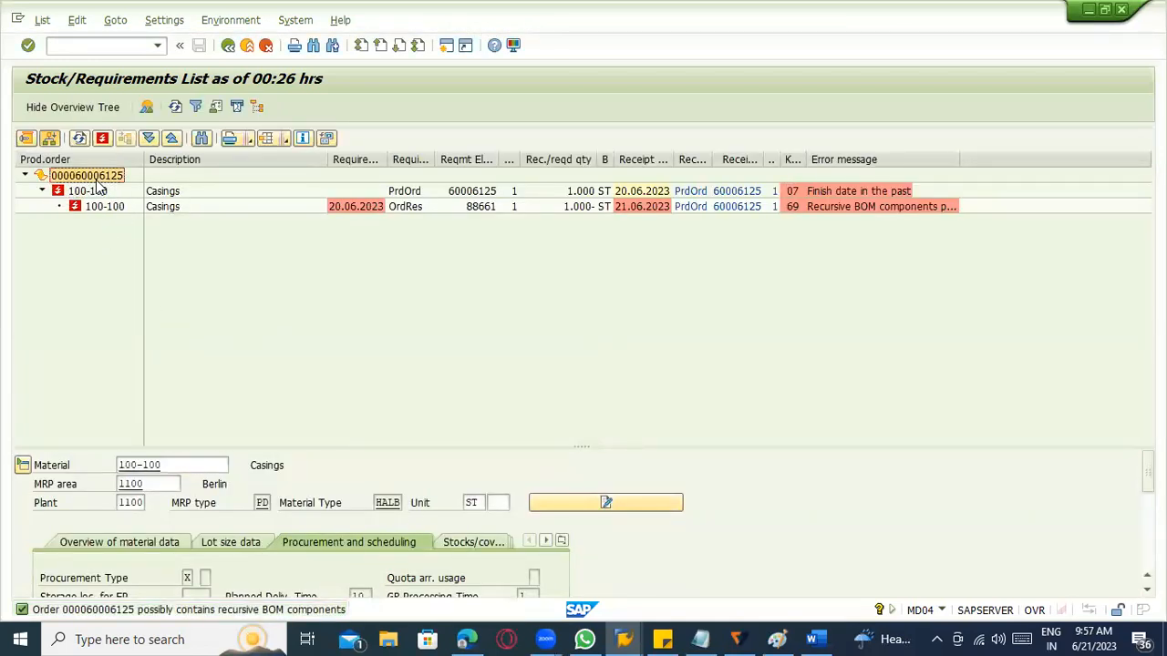
pyautogui.click(103, 193)
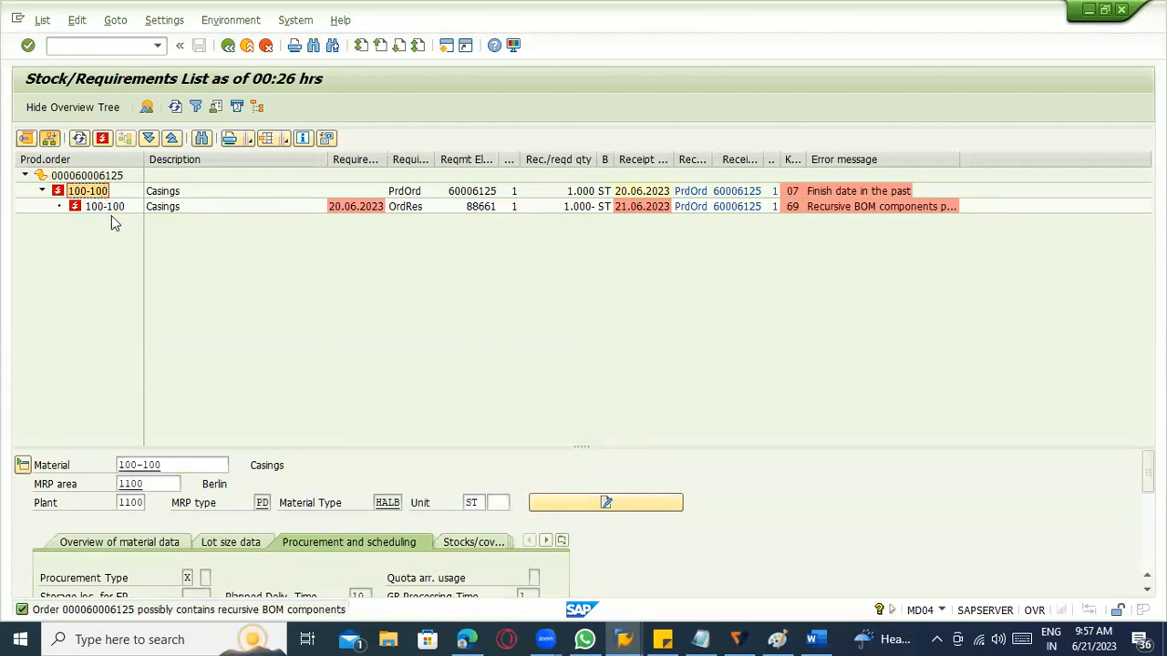
pyautogui.click(106, 209)
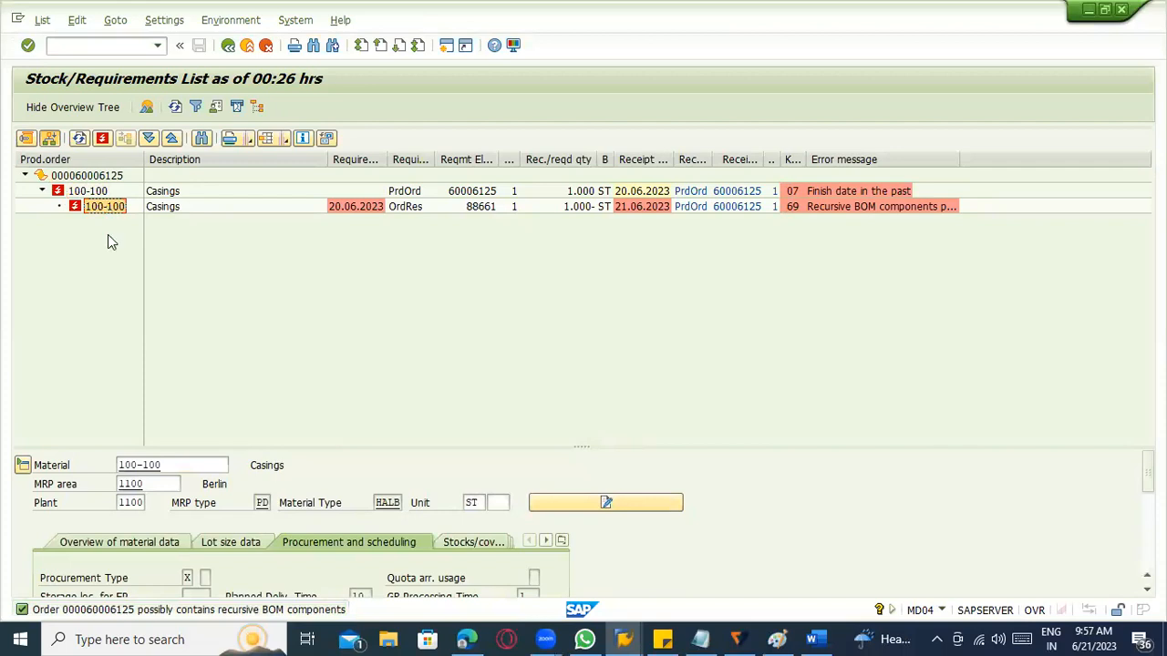
# Reload the stock/requirements list for material 100-100 and view the additional data of the process order dated 25.06.2023.
pyautogui.click(228, 44)
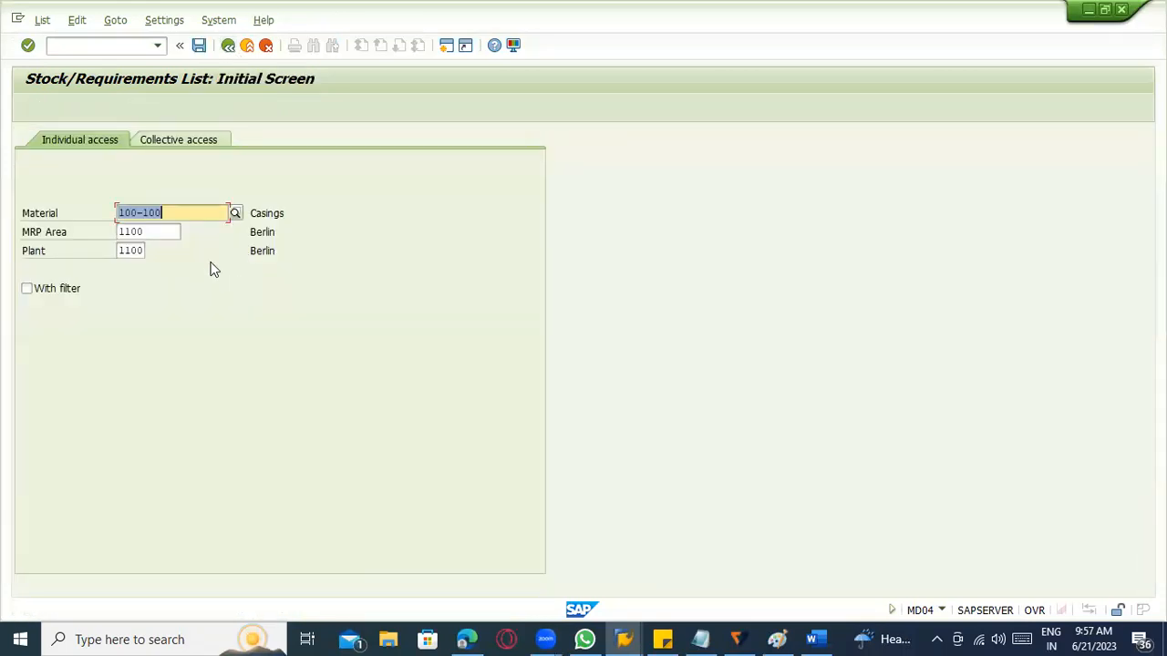
pyautogui.press('Return')
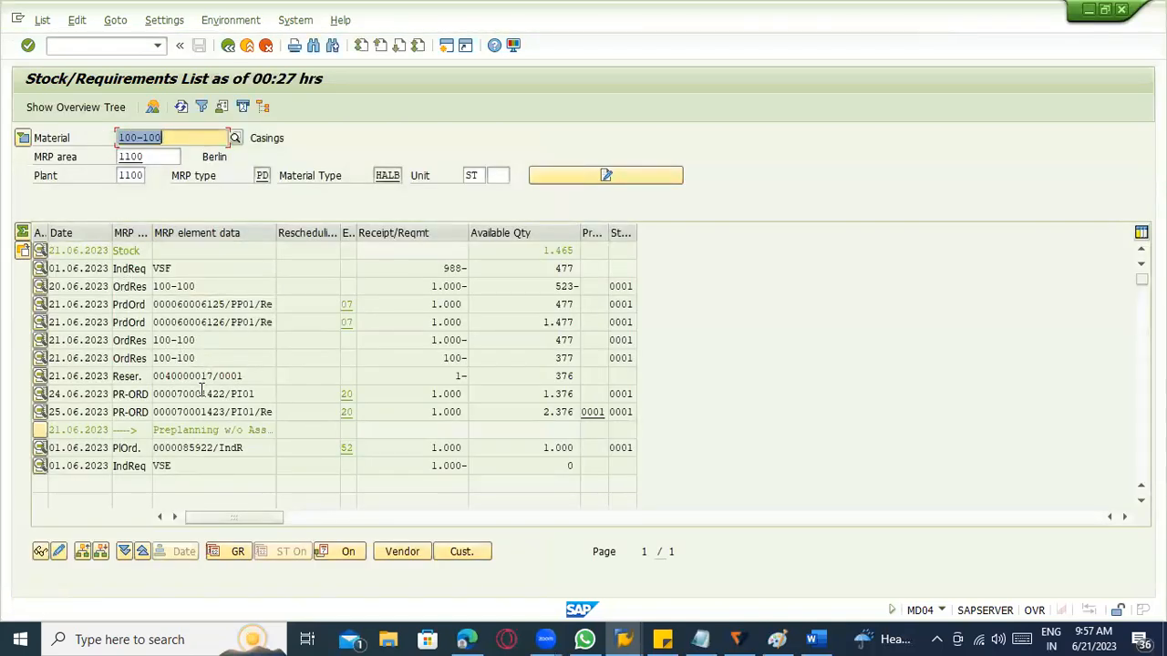
pyautogui.click(243, 447)
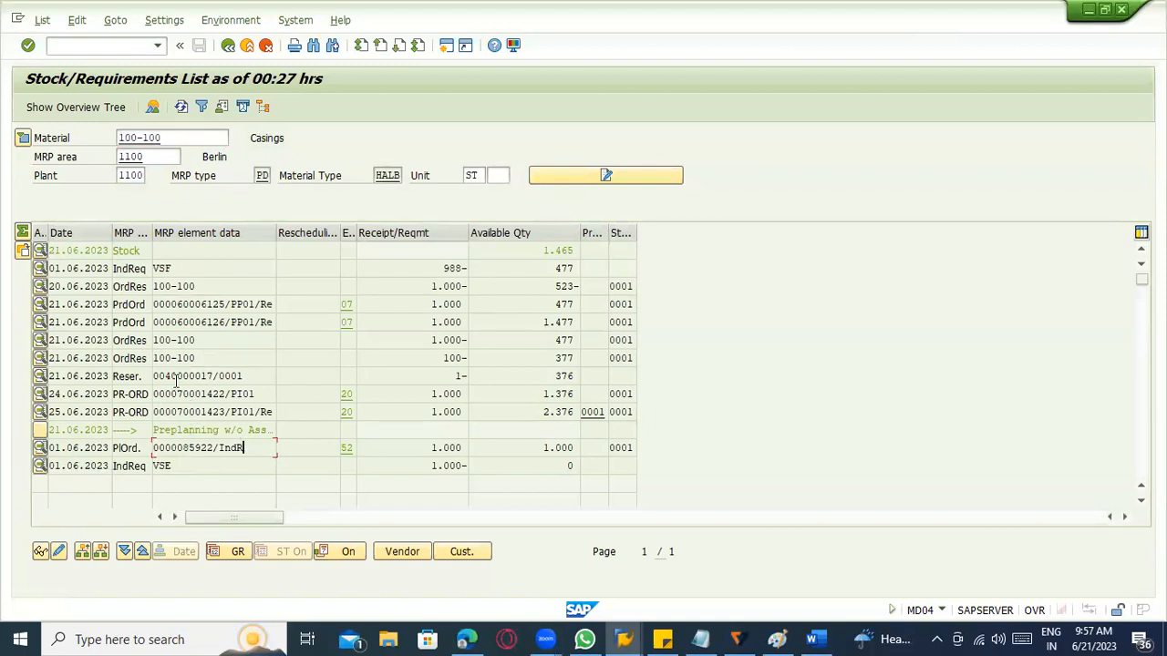
pyautogui.click(219, 394)
pyautogui.doubleClick(226, 412)
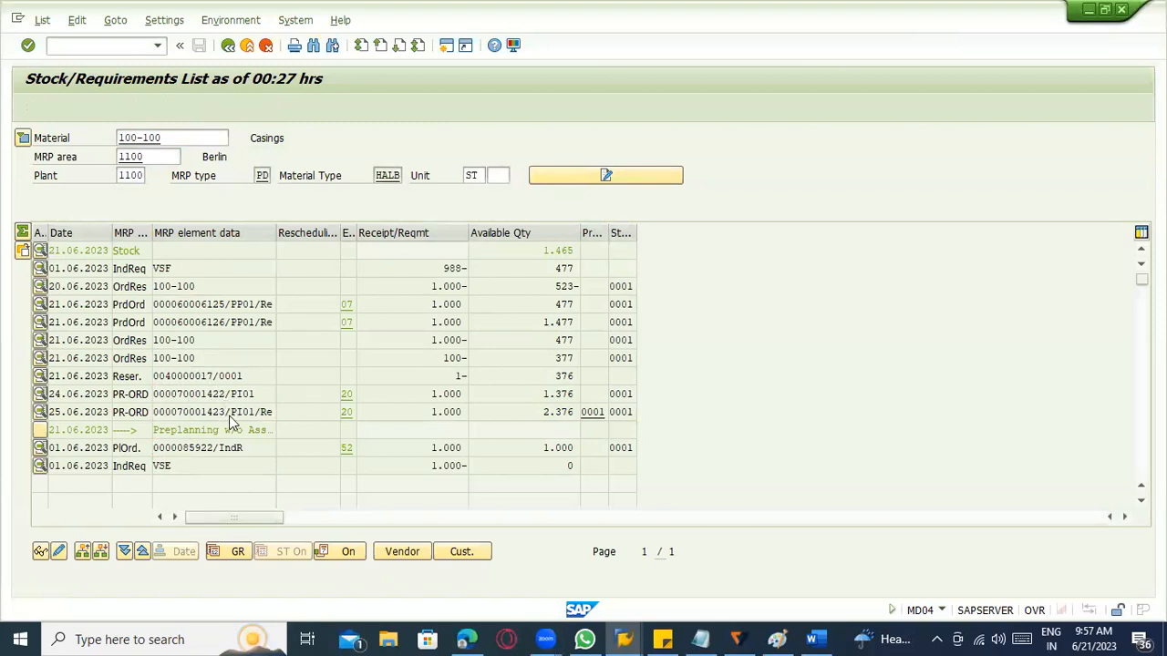
pyautogui.click(505, 419)
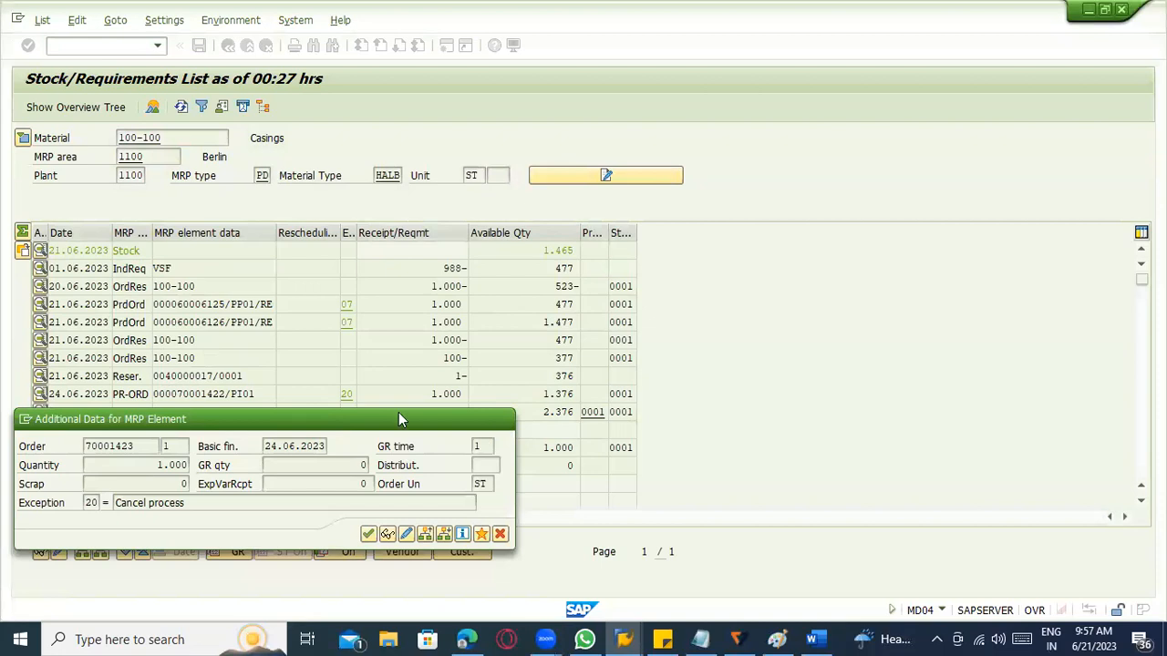
# Check the pegged requirements of the process order dated 25.06.2023 and return to the stock/requirements list.
pyautogui.click(179, 415)
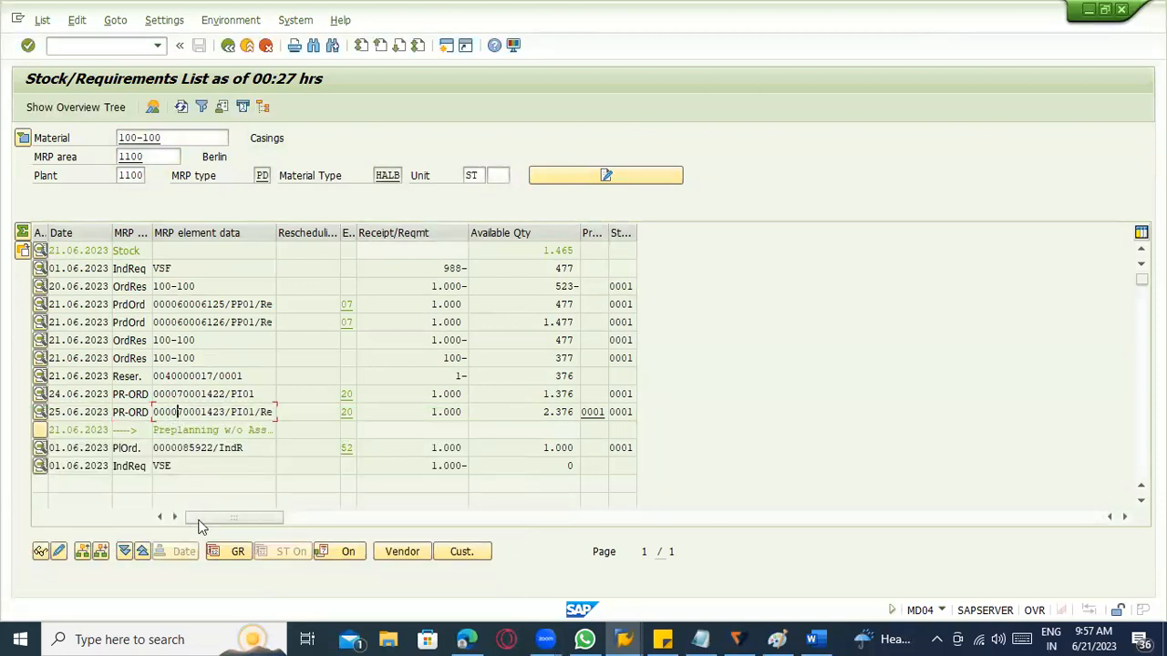
pyautogui.click(94, 555)
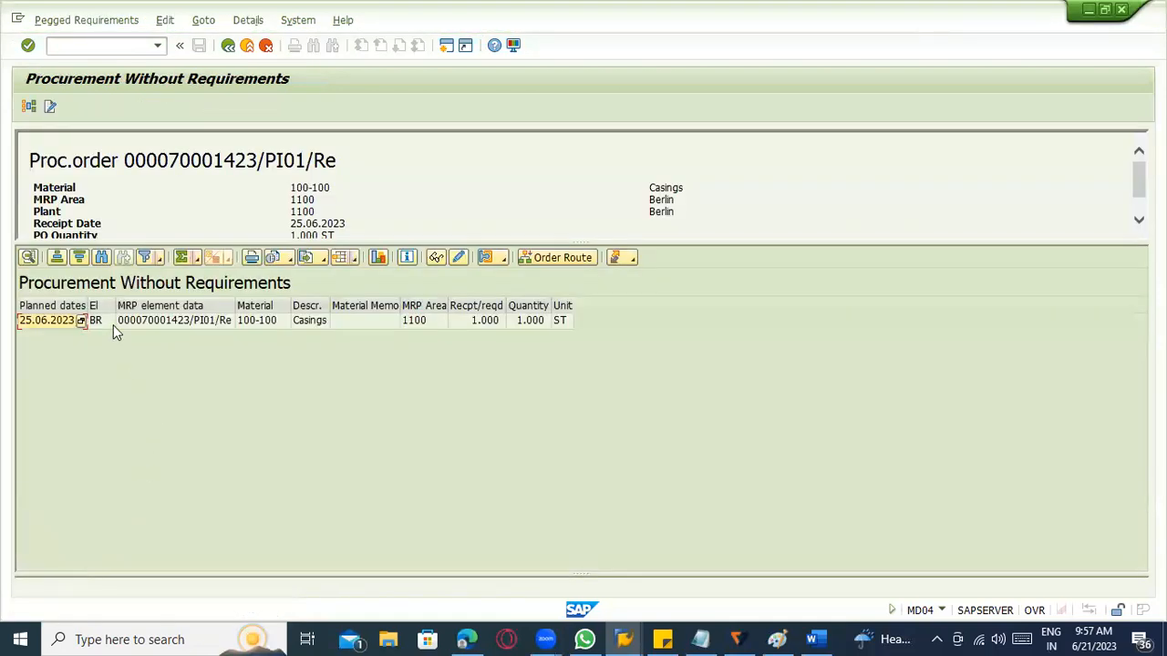
pyautogui.click(113, 329)
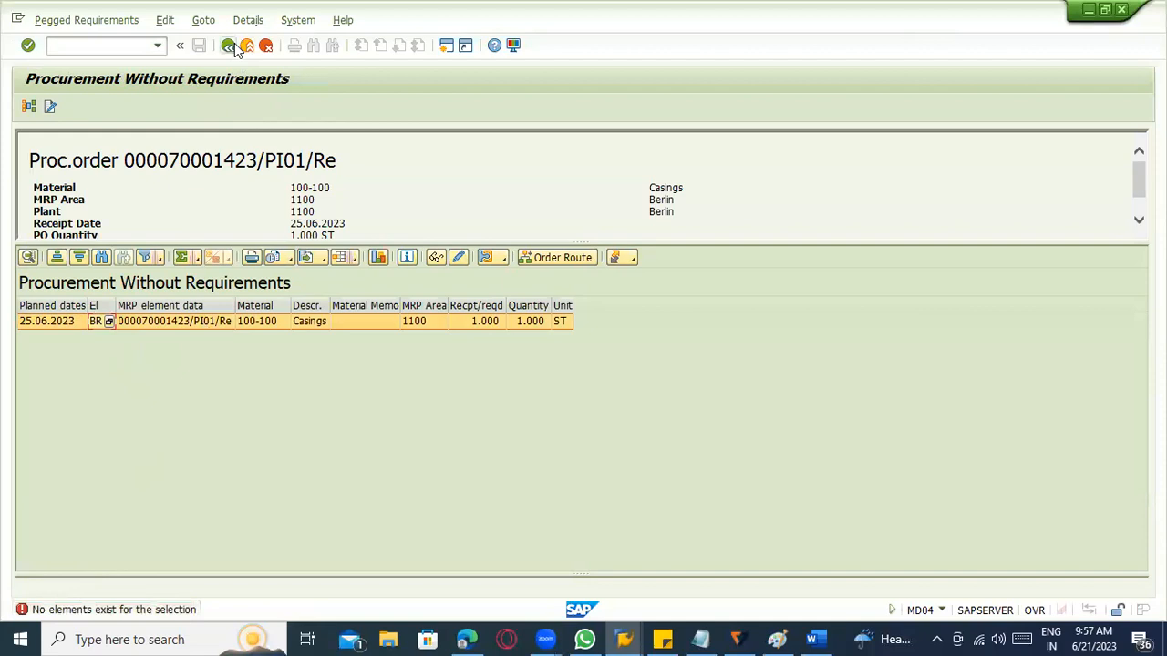
pyautogui.click(229, 46)
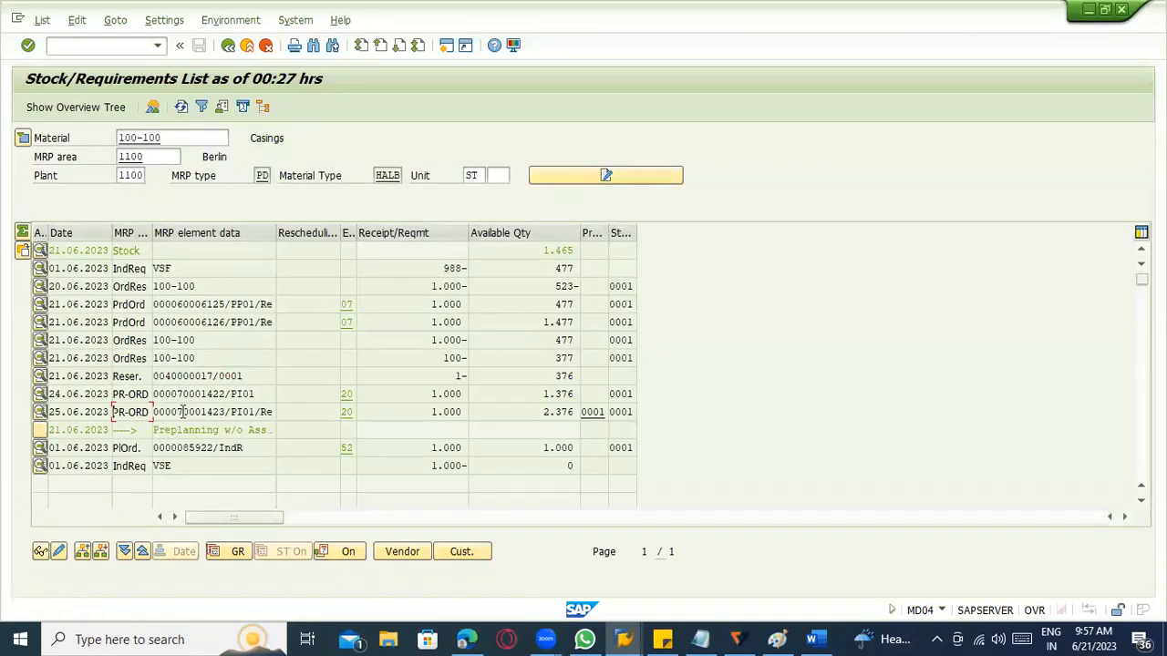
# Display the order report for the process order dated 25.06.2023 and examine its order and 100-100 levels.
pyautogui.click(101, 552)
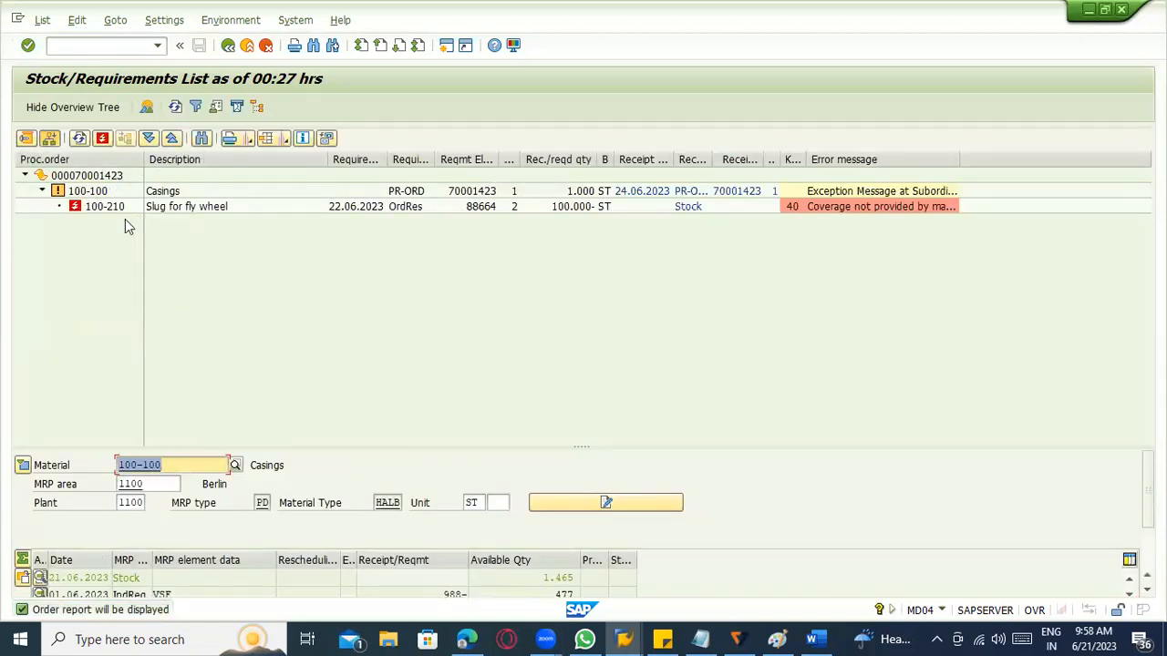
pyautogui.click(108, 193)
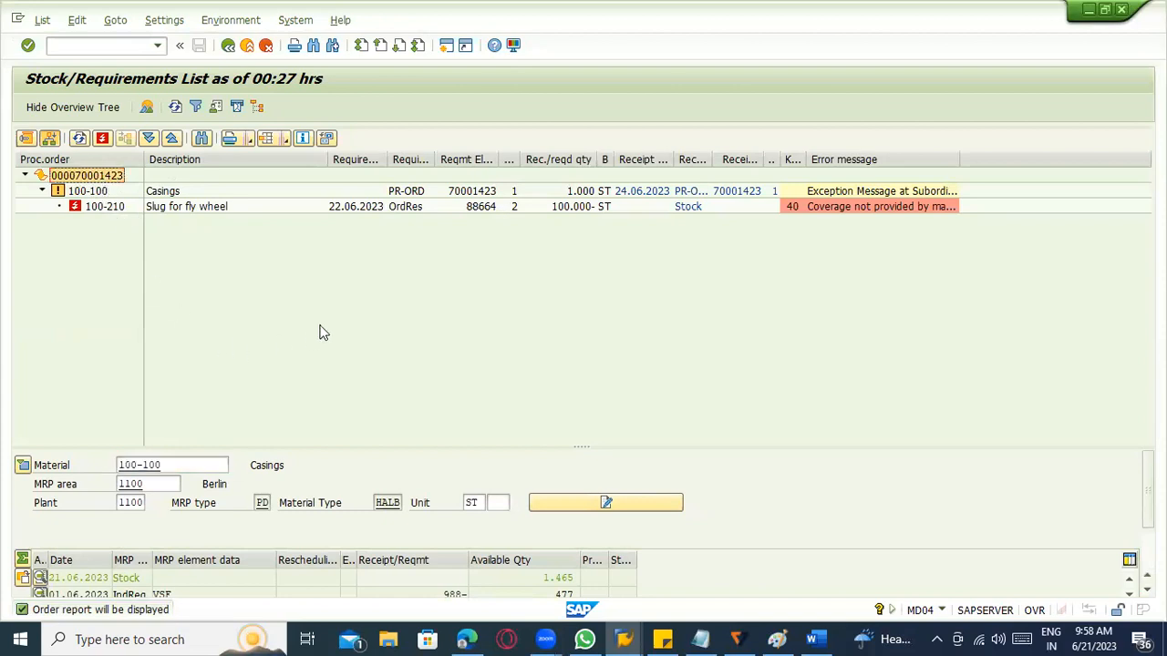
pyautogui.click(90, 192)
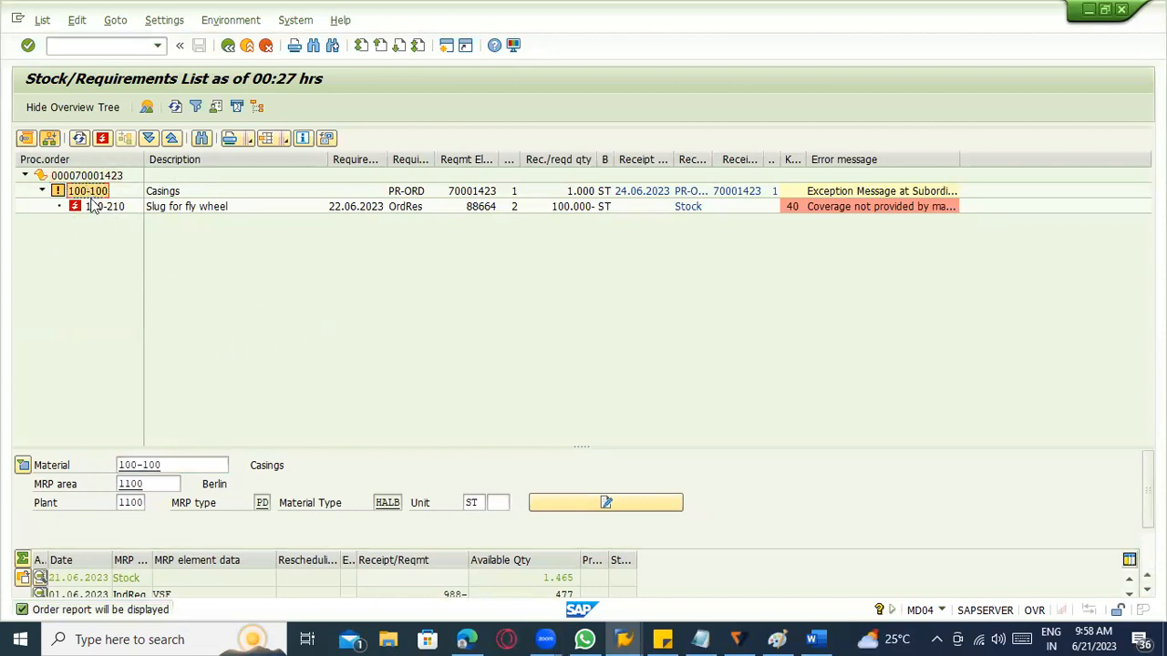
# Examine the coverage exception of component 100-210 in the order report and enlarge the stock/requirements list area below it.
pyautogui.click(93, 206)
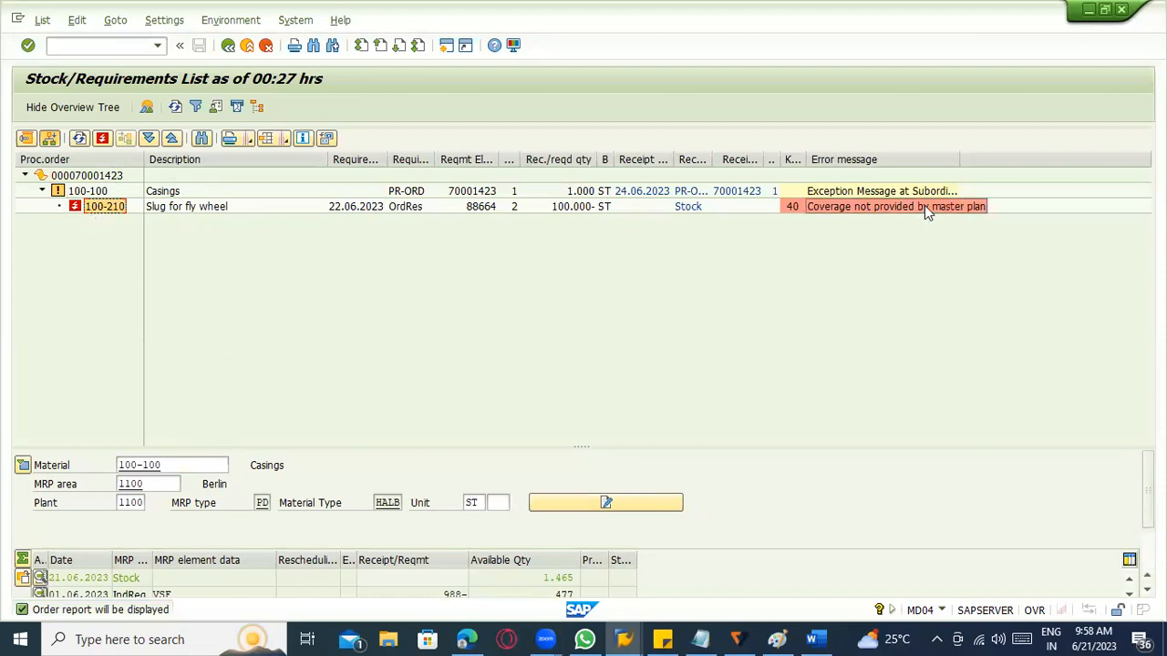
pyautogui.click(864, 210)
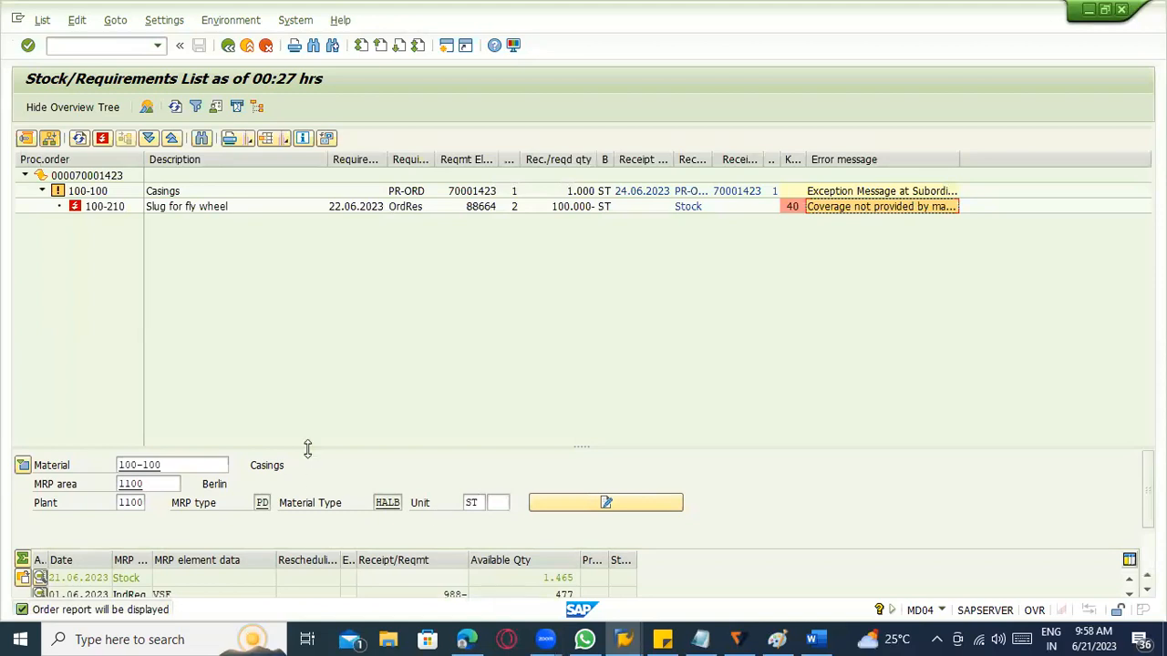
pyautogui.moveTo(307, 449); pyautogui.dragTo(301, 271)
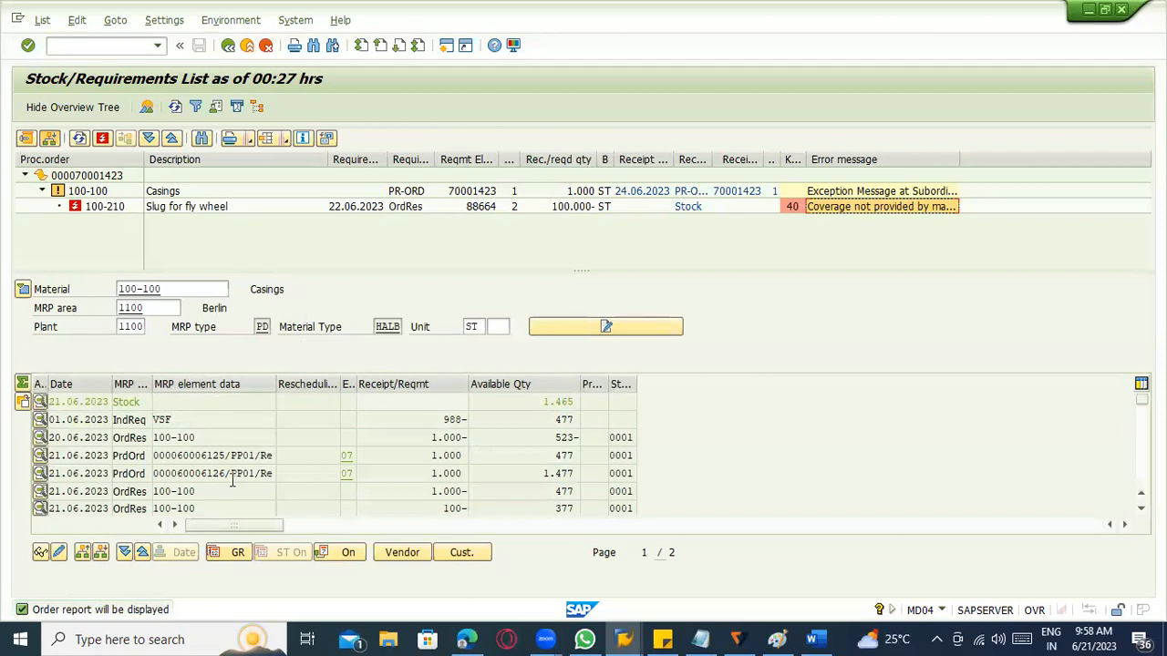
# Display the stock/requirements list of component 100-210 from the order tree and check its order reservation for 100-100.
pyautogui.click(111, 208)
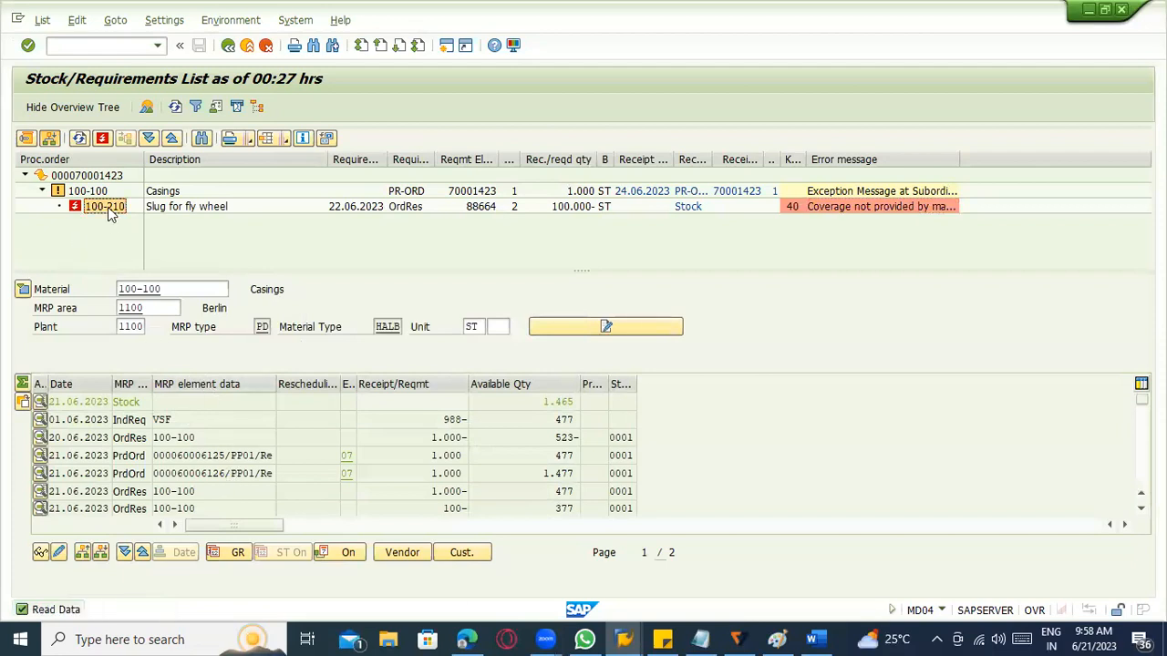
pyautogui.click(197, 420)
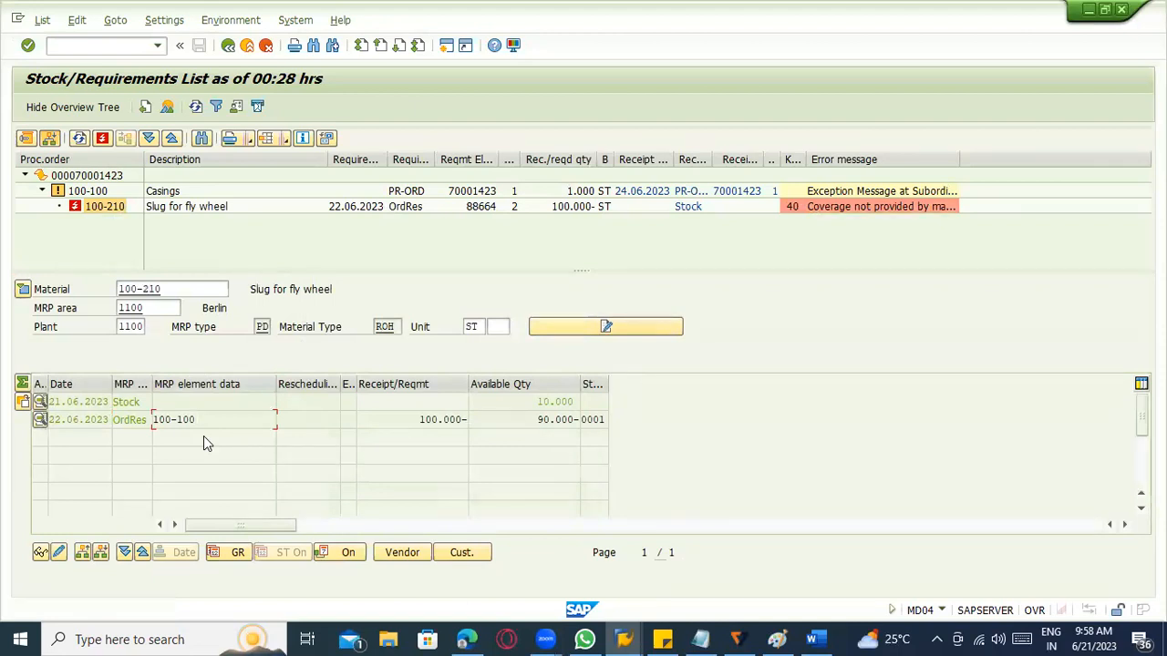
pyautogui.click(112, 212)
pyautogui.click(112, 210)
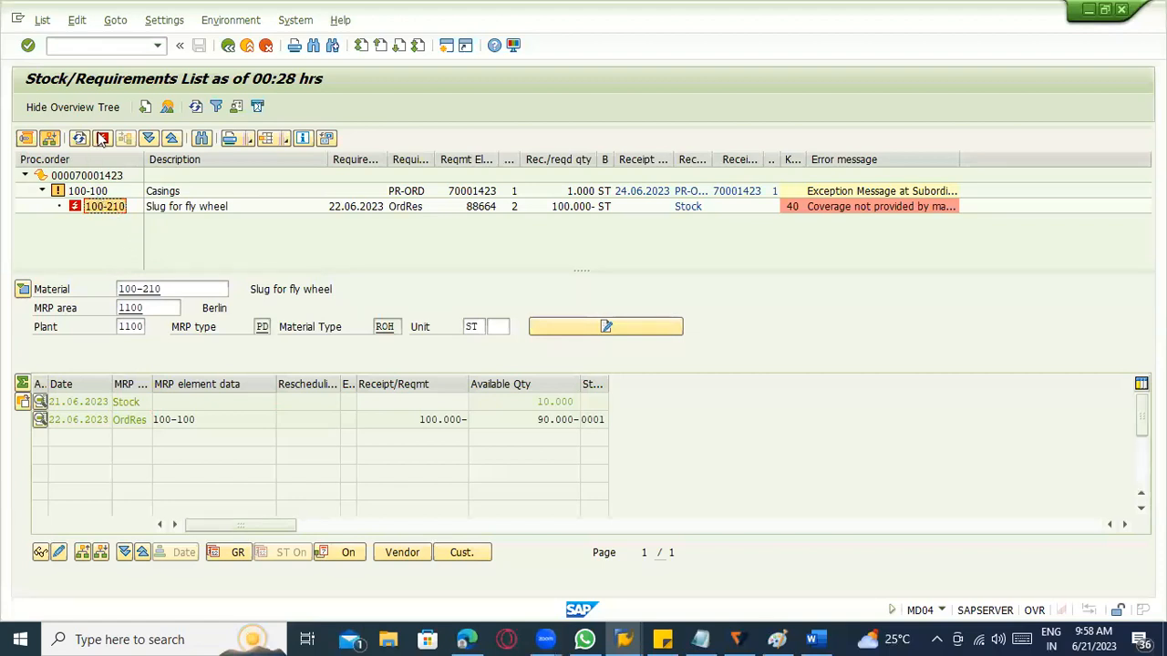
# Display the material list, deselect material 100-210 and return to the stock/requirements list of material 100-100.
pyautogui.click(167, 106)
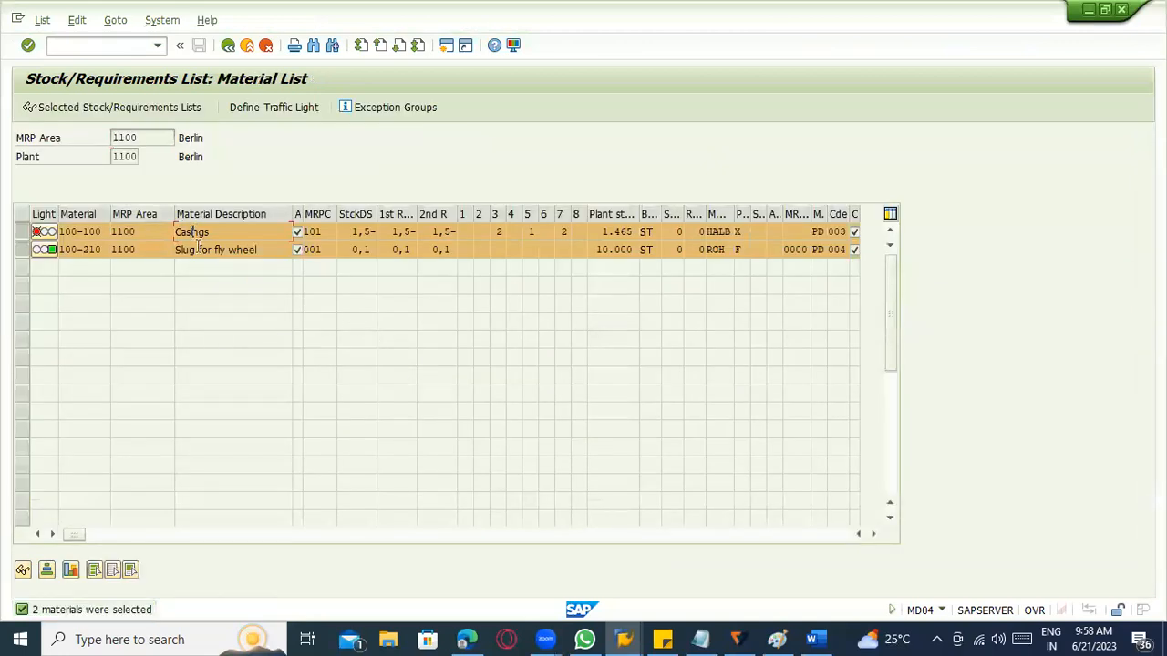
pyautogui.click(94, 252)
pyautogui.click(22, 250)
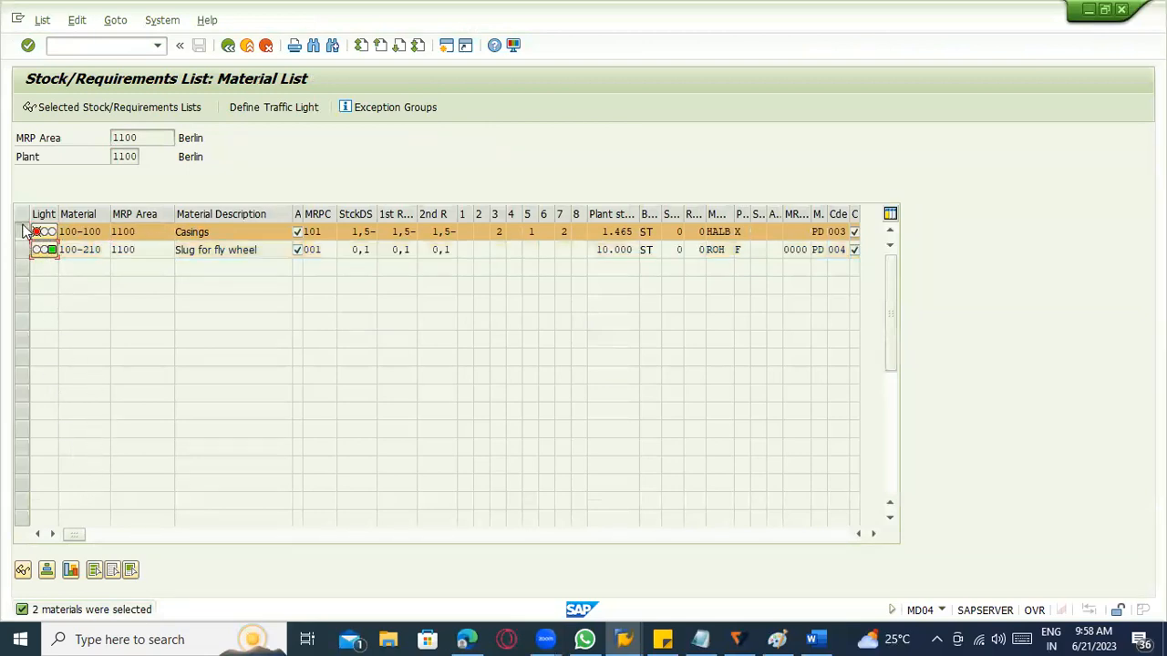
pyautogui.click(92, 107)
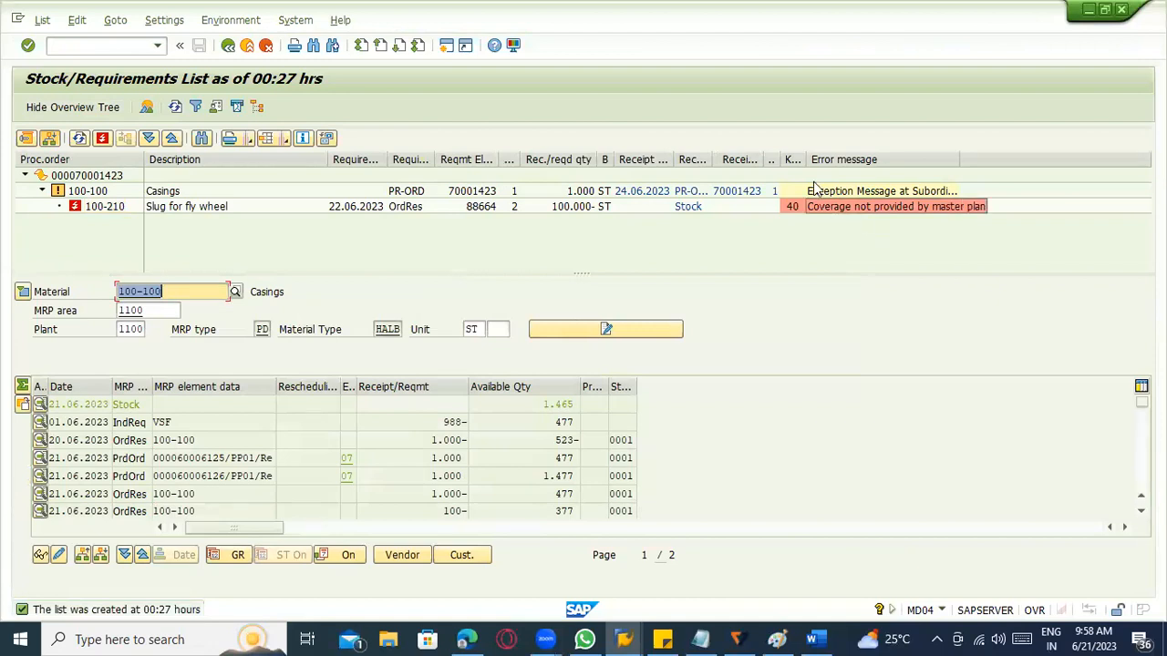
# Widen the Key column of the order report and select component 100-210 in the order tree.
pyautogui.moveTo(807, 160); pyautogui.dragTo(871, 160)
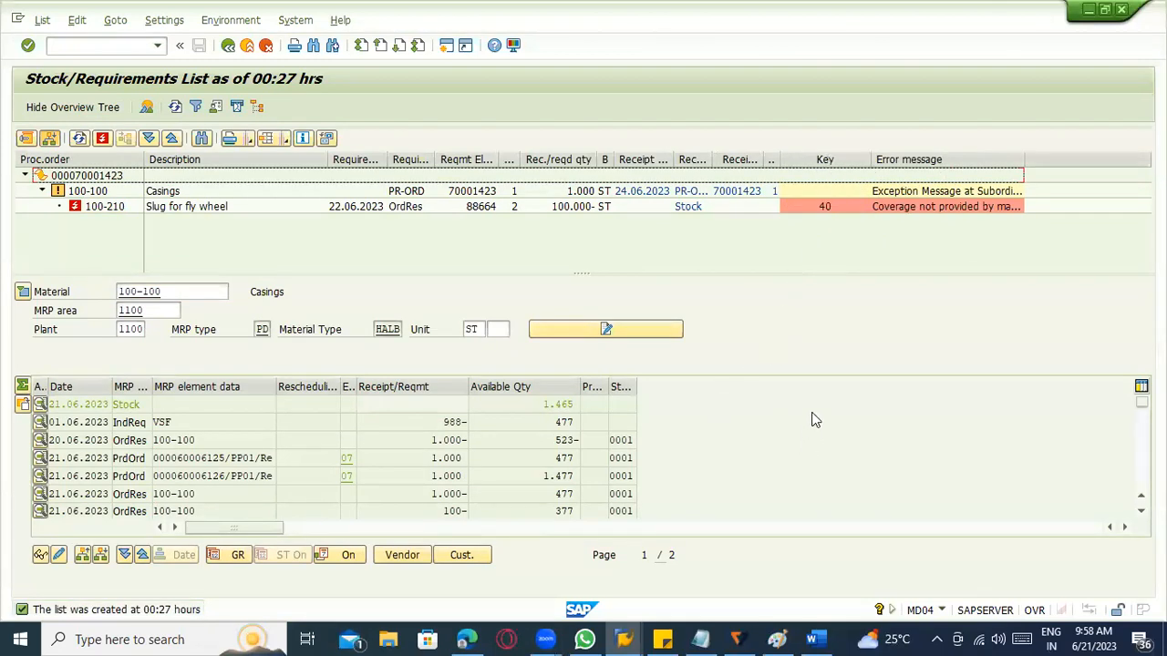
pyautogui.click(107, 207)
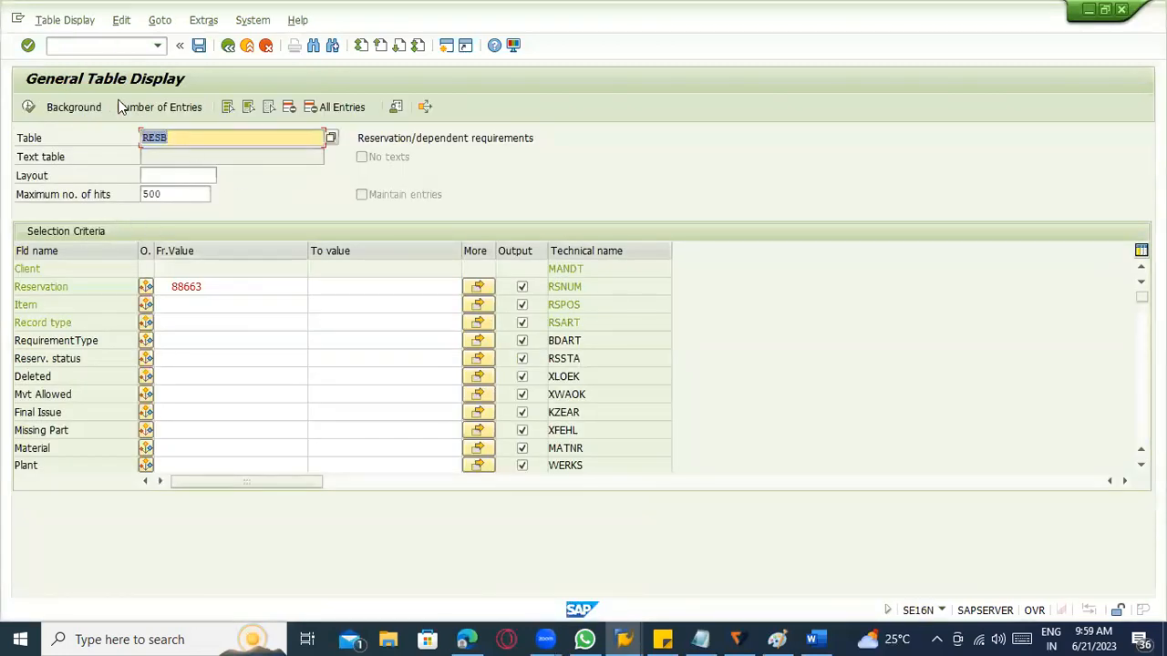
# Close the SAP sessions without saving using the /nex command.
pyautogui.click(111, 45)
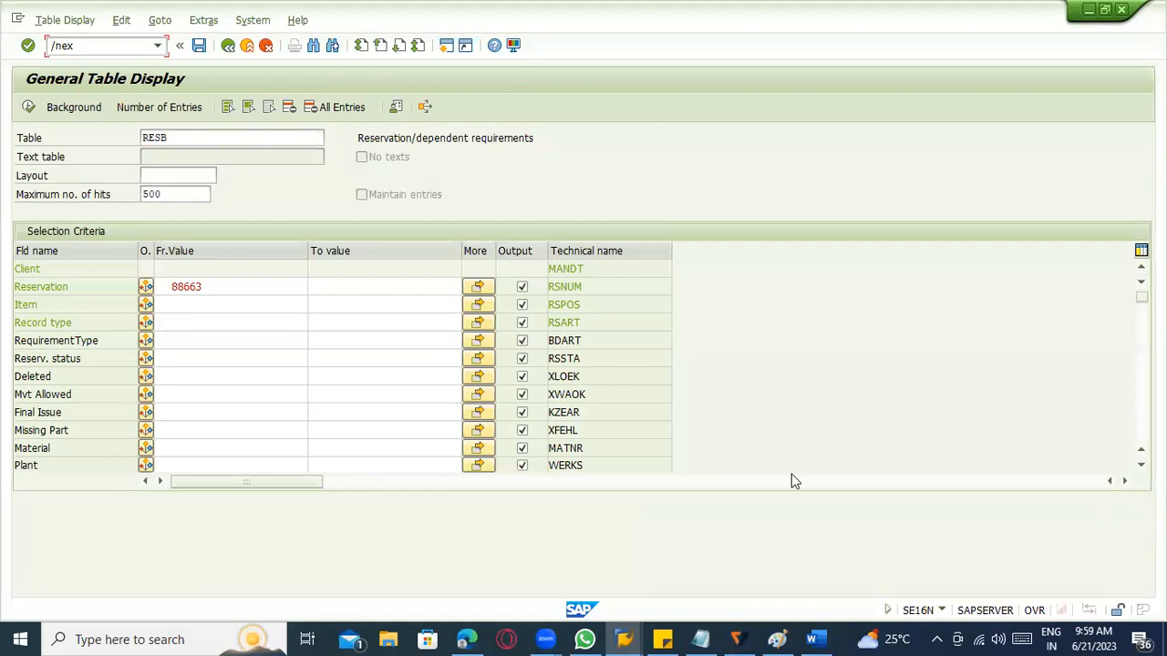
pyautogui.press('Return')
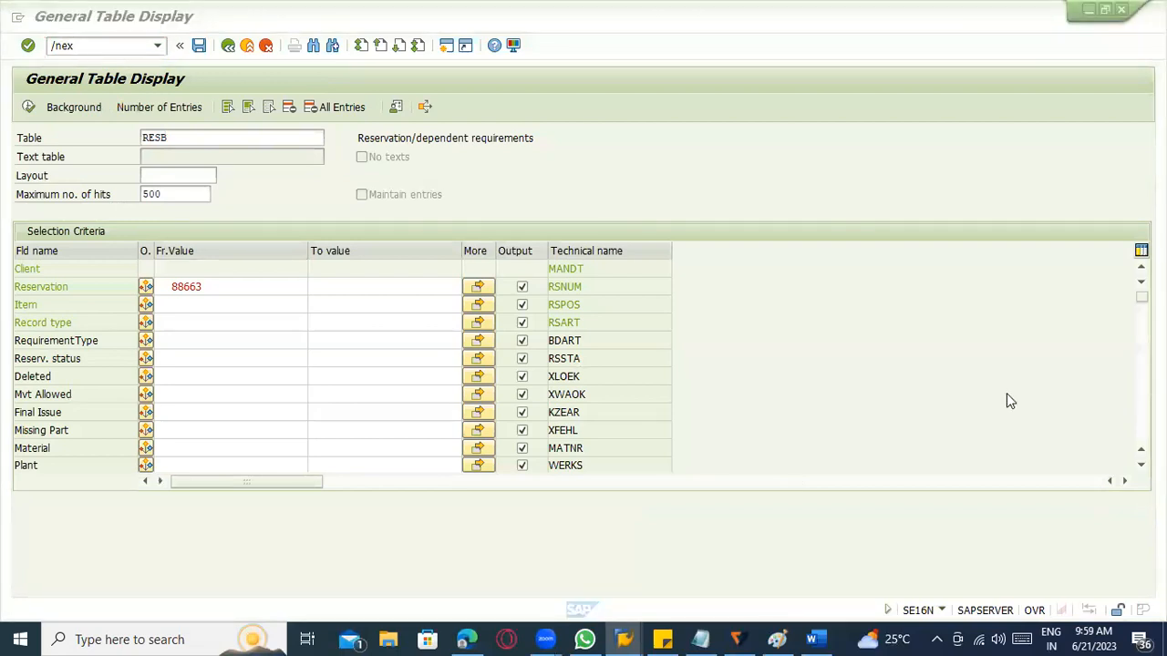